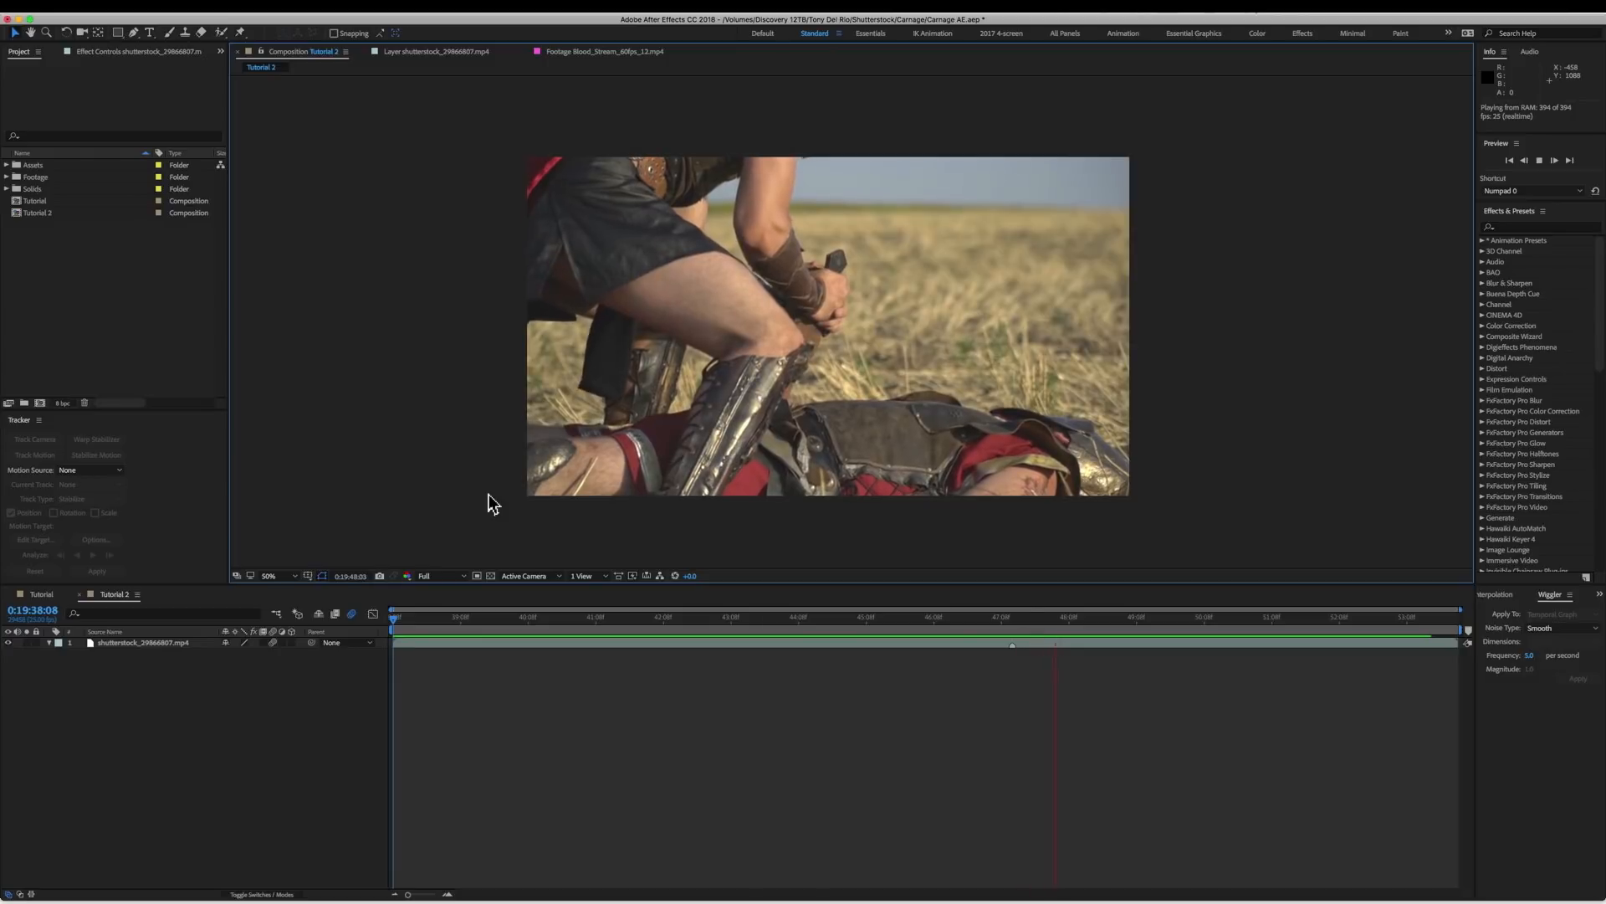
Play back the Tutorial 2 composition from its start to review the soldier's axe strike and the camera movement.
{"action": "key", "text": "space"}
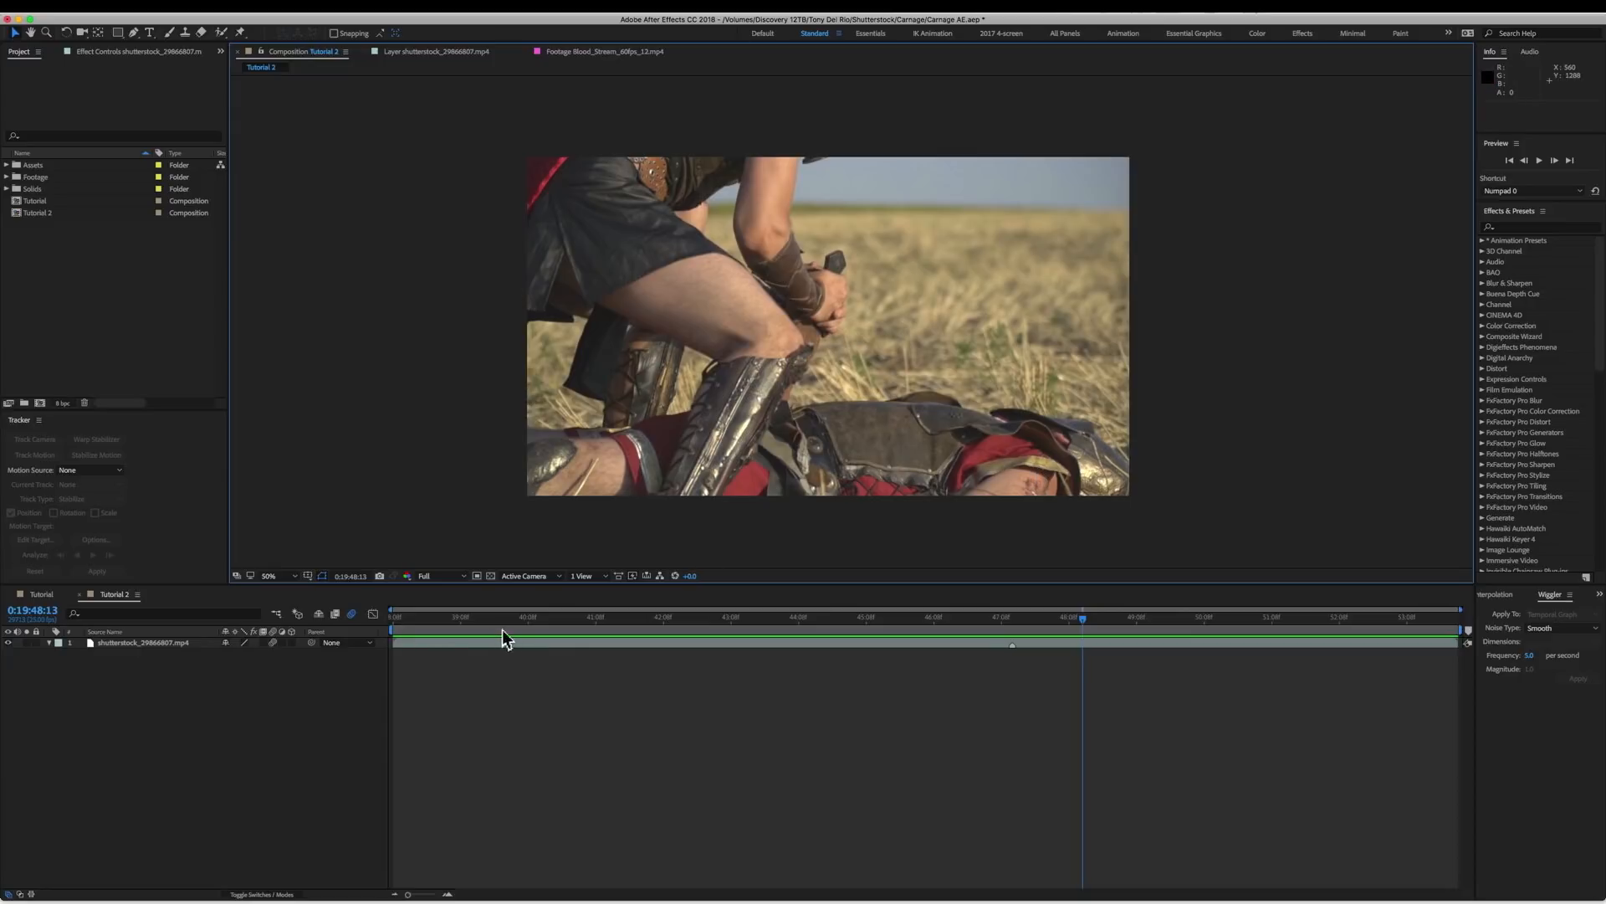
{"action": "left_click_drag", "start_coordinate": [439, 622], "coordinate": [380, 619]}
{"action": "key", "text": "space"}
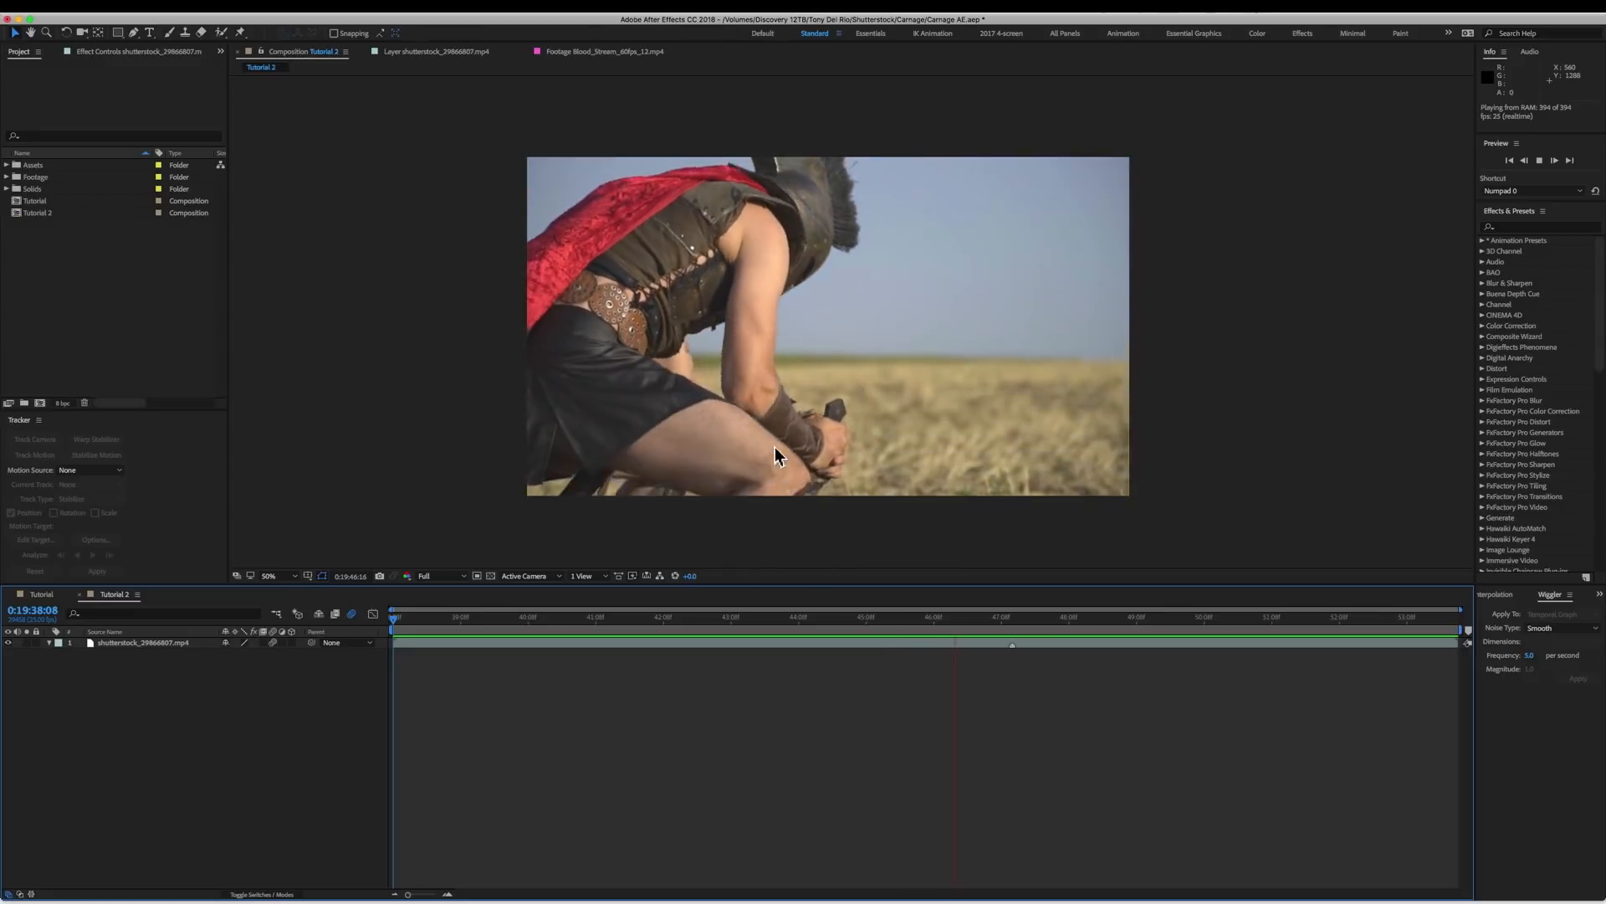
{"action": "key", "text": "space"}
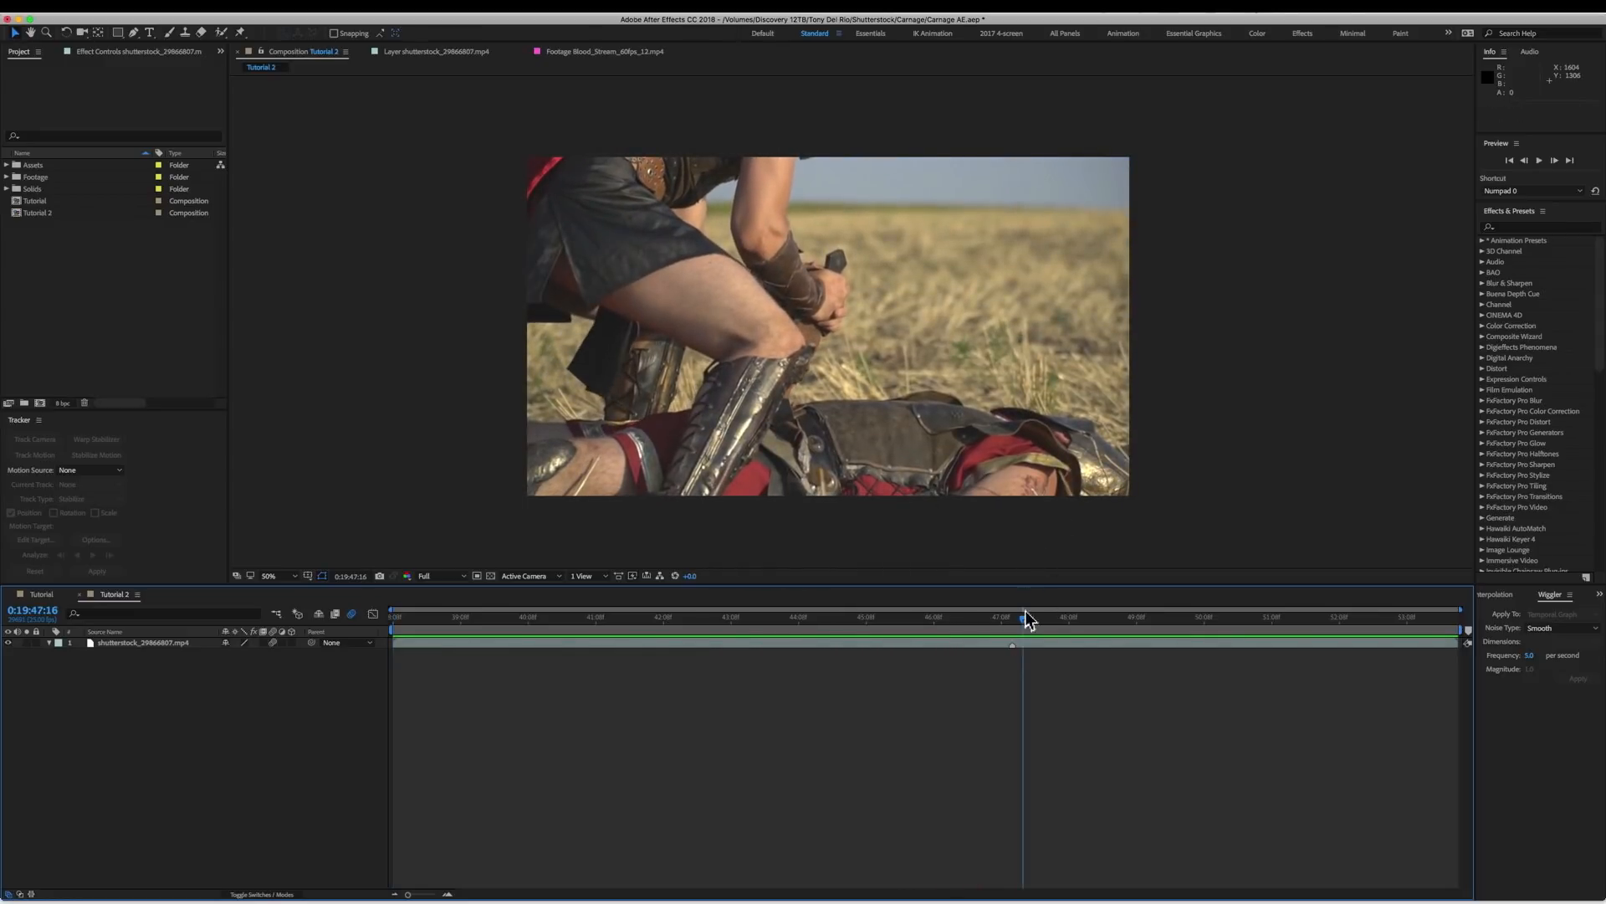
Create a motion tracker on the shutterstock_29866807.mp4 layer at 0:19:47:24.
{"action": "mouse_move", "coordinate": [1024, 621]}
{"action": "left_mouse_down"}
{"action": "mouse_move", "coordinate": [492, 604]}
{"action": "mouse_move", "coordinate": [996, 625]}
{"action": "left_mouse_up"}
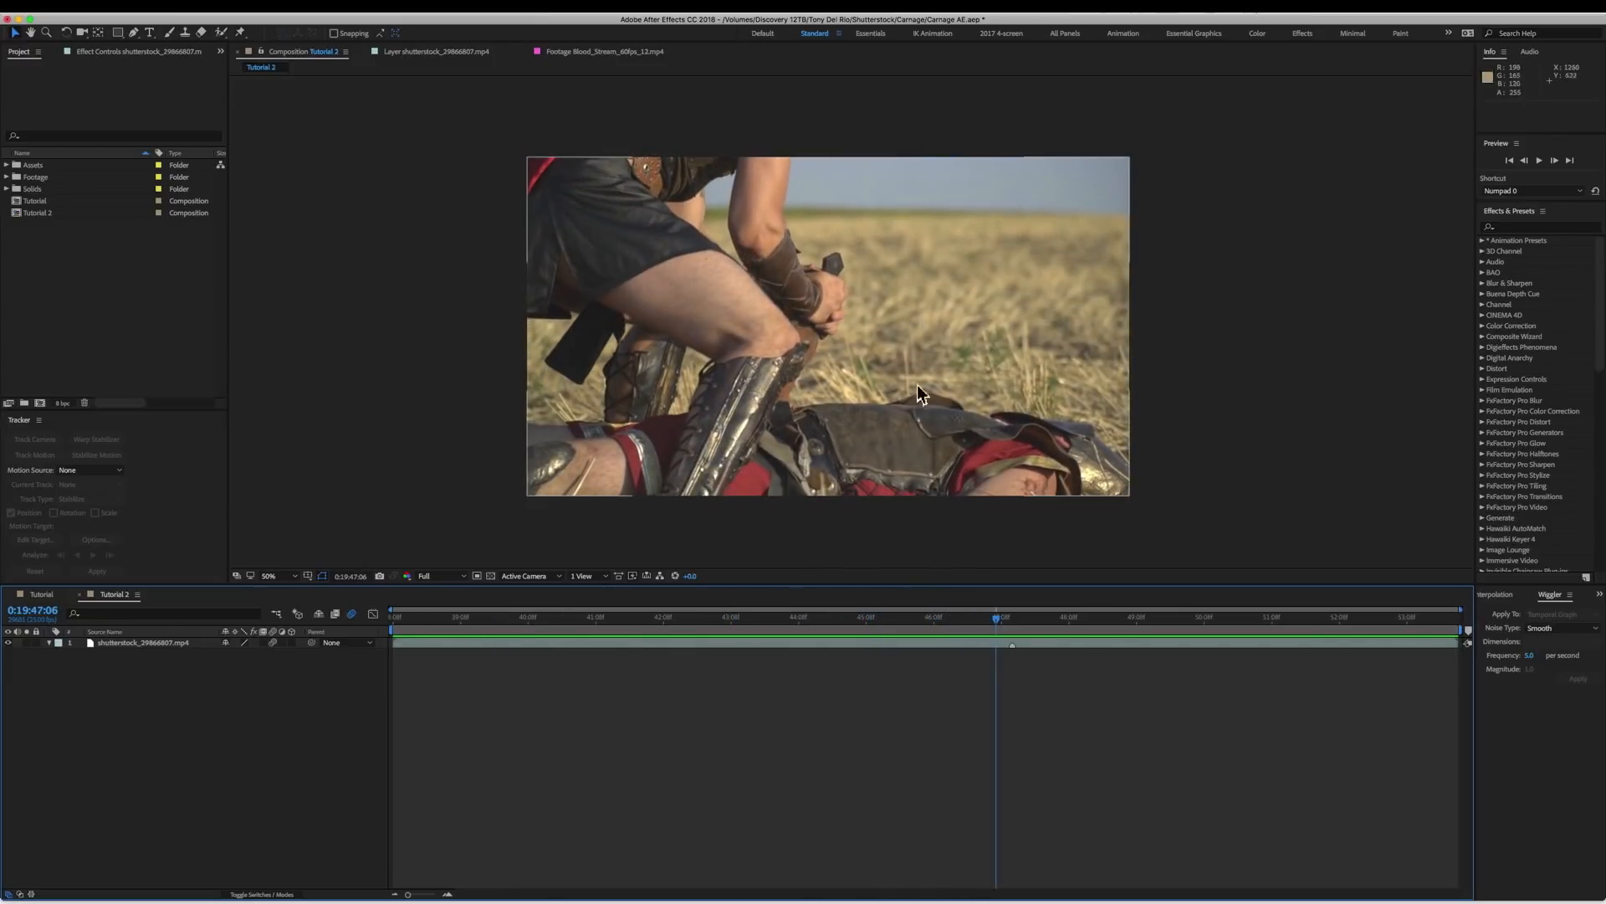
{"action": "mouse_move", "coordinate": [996, 621]}
{"action": "left_mouse_down"}
{"action": "mouse_move", "coordinate": [964, 619]}
{"action": "mouse_move", "coordinate": [1000, 620]}
{"action": "left_mouse_up"}
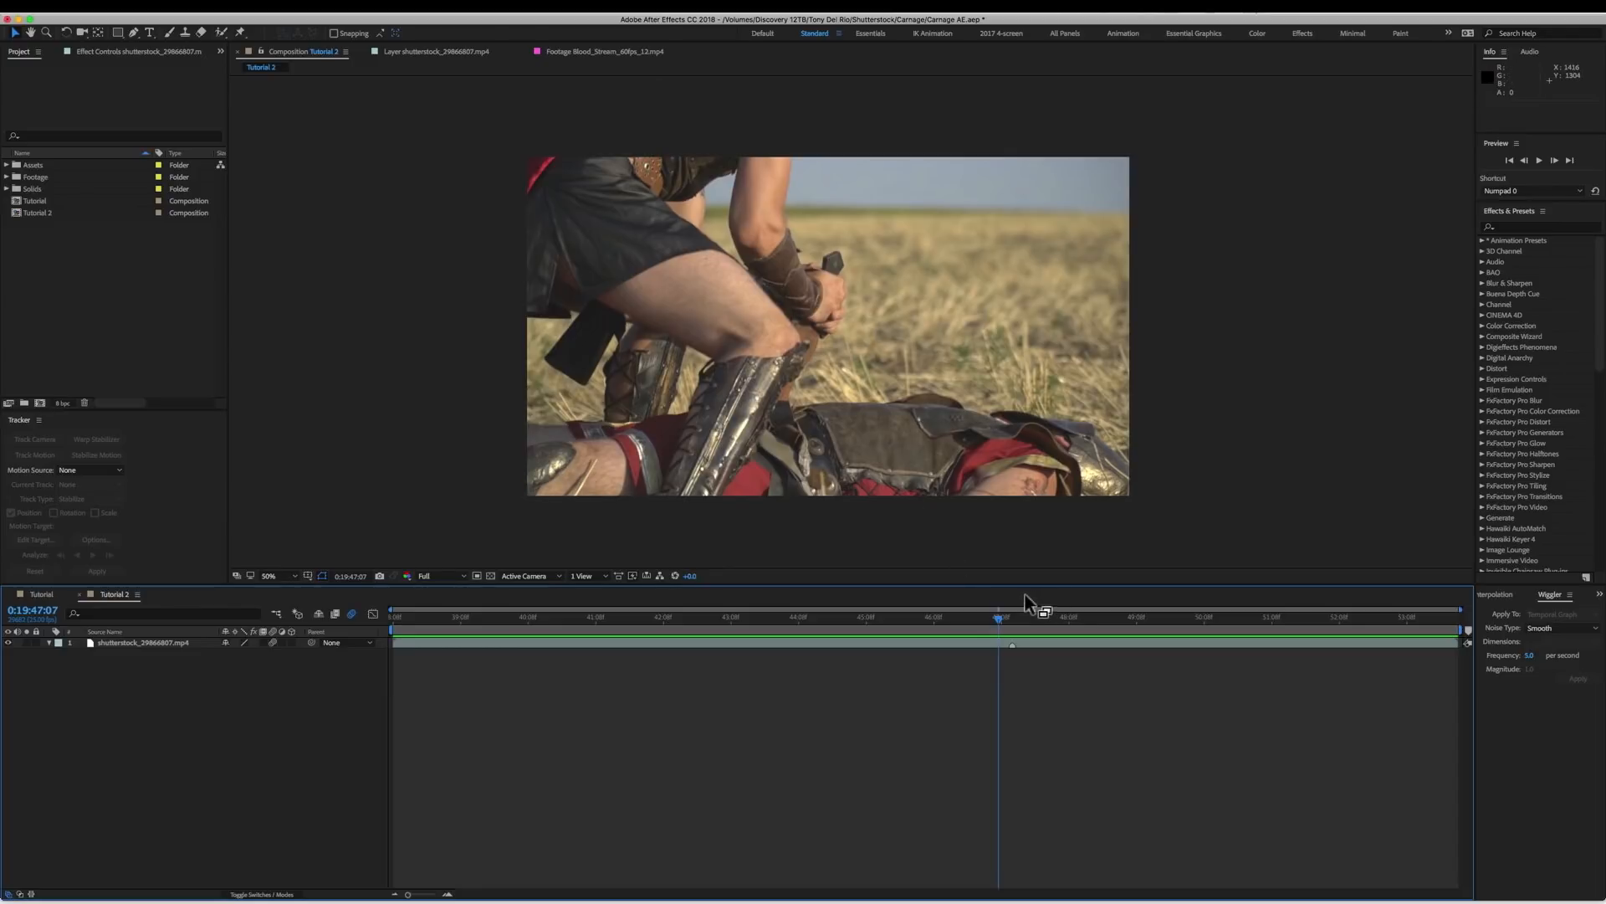
{"action": "left_click_drag", "start_coordinate": [1003, 620], "coordinate": [1034, 640]}
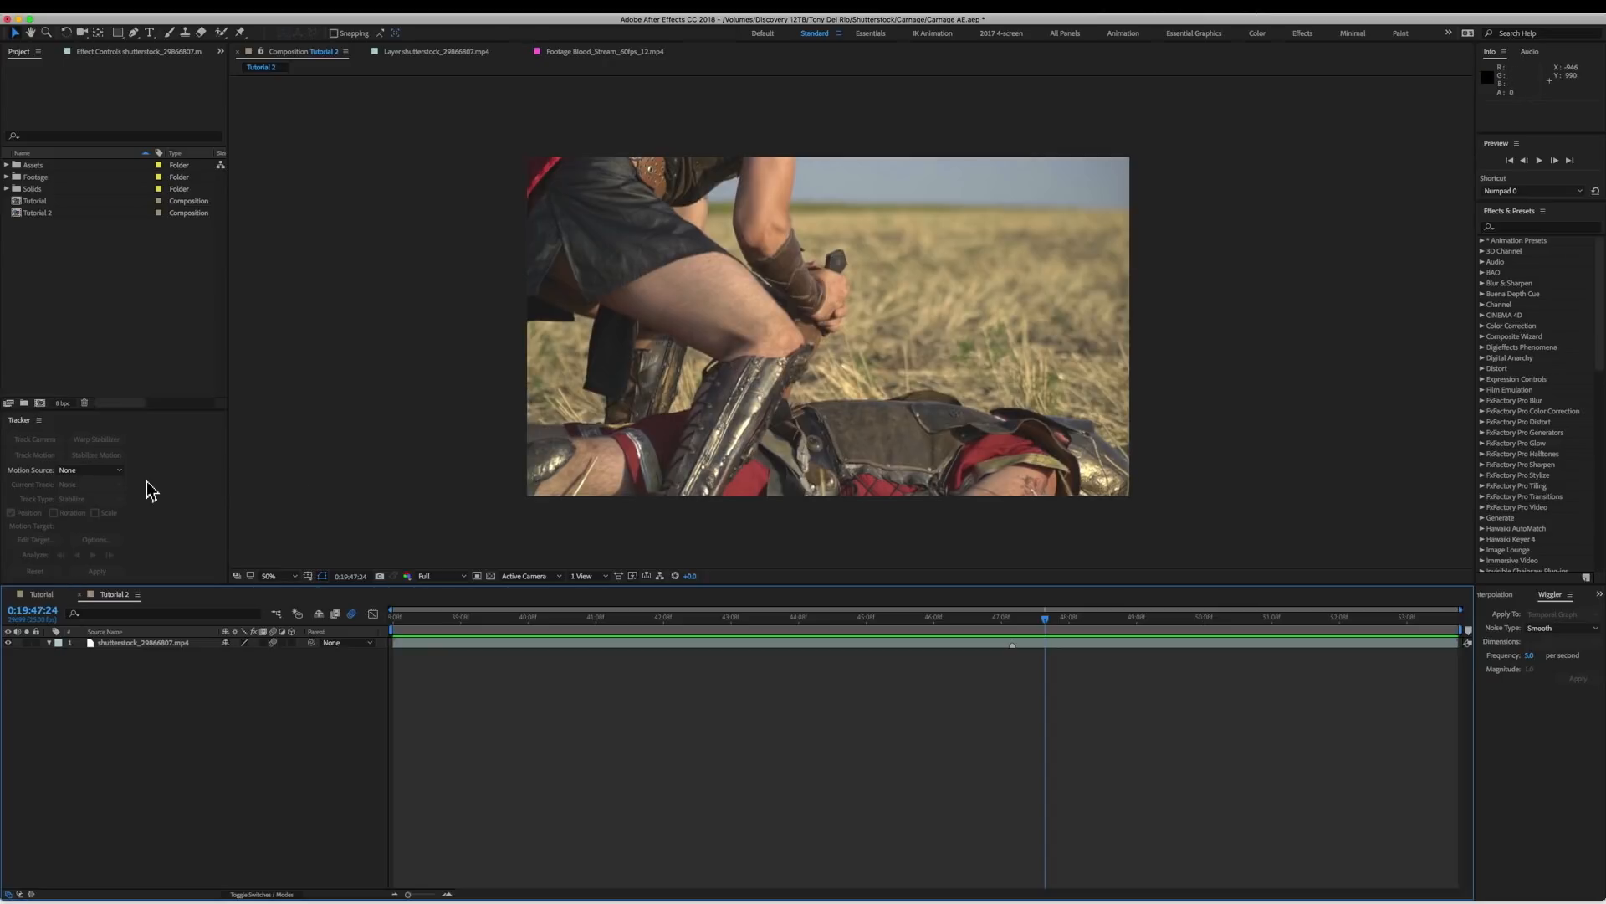
{"action": "left_click", "coordinate": [153, 643]}
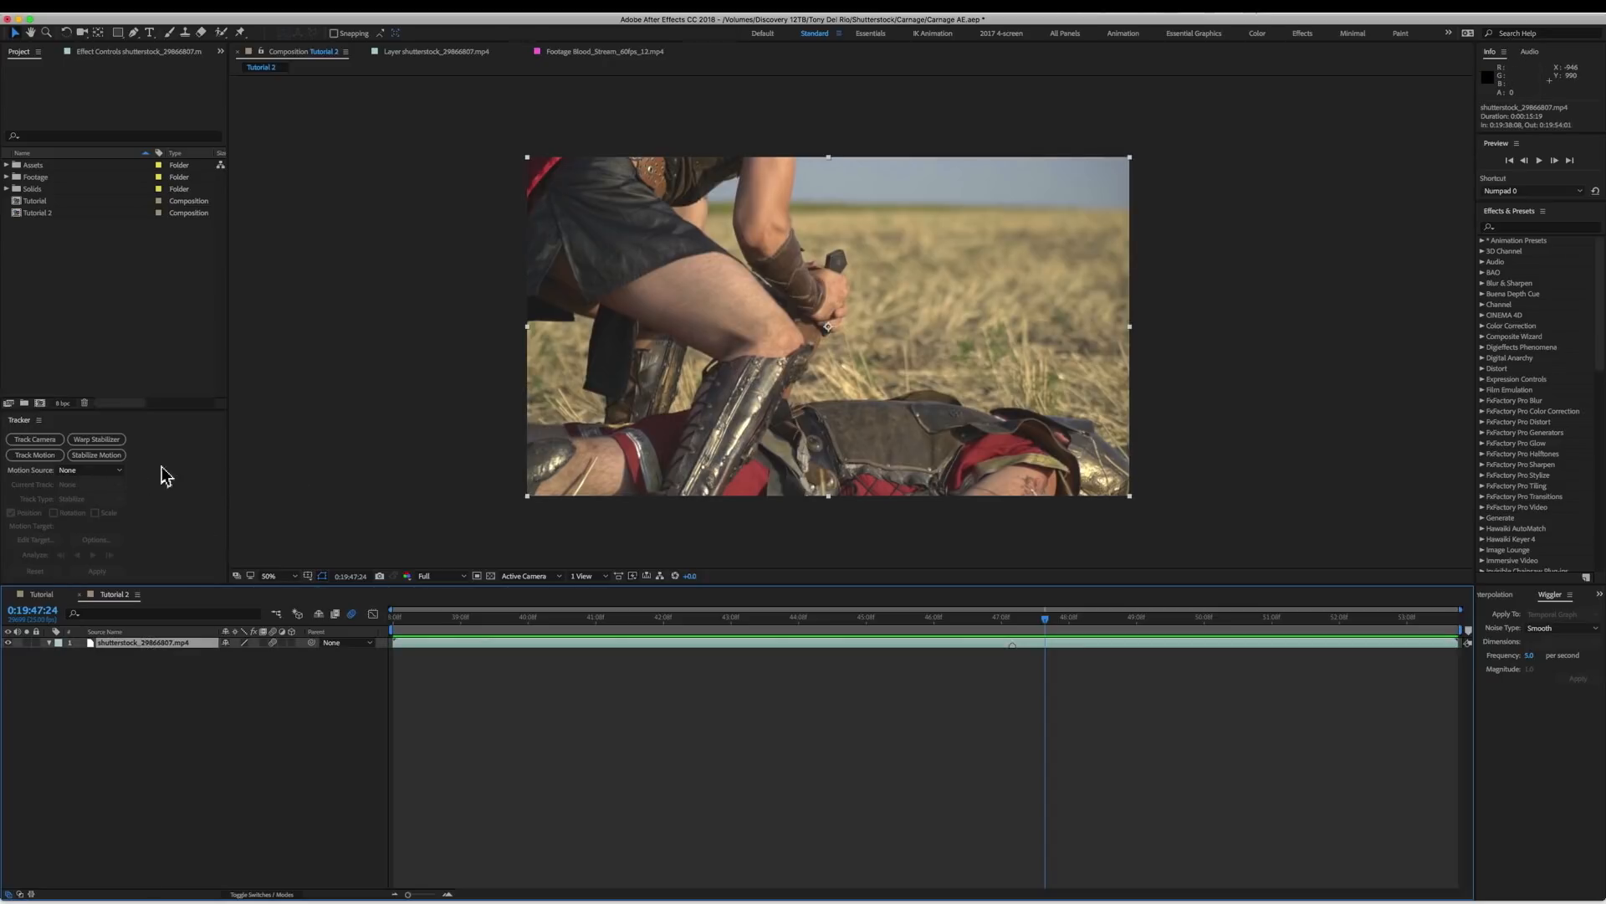
{"action": "left_click", "coordinate": [41, 457]}
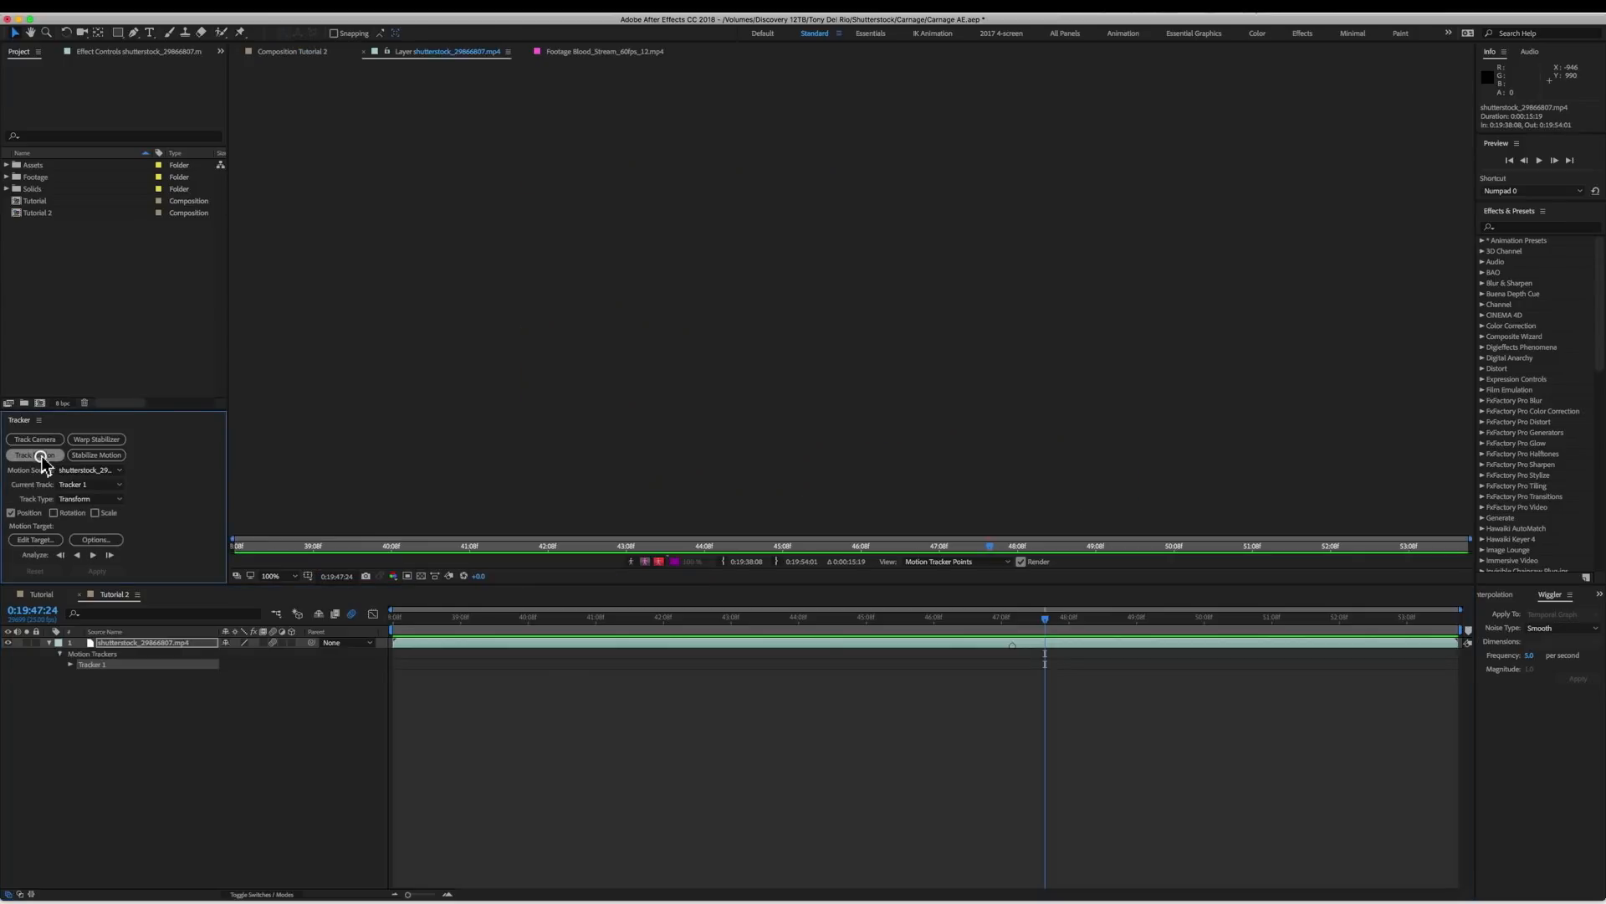
Place Track Point 1 on the grass just above the fallen soldier's helmet and make its search region taller.
{"action": "key", "text": "comma"}
{"action": "key", "text": "comma"}
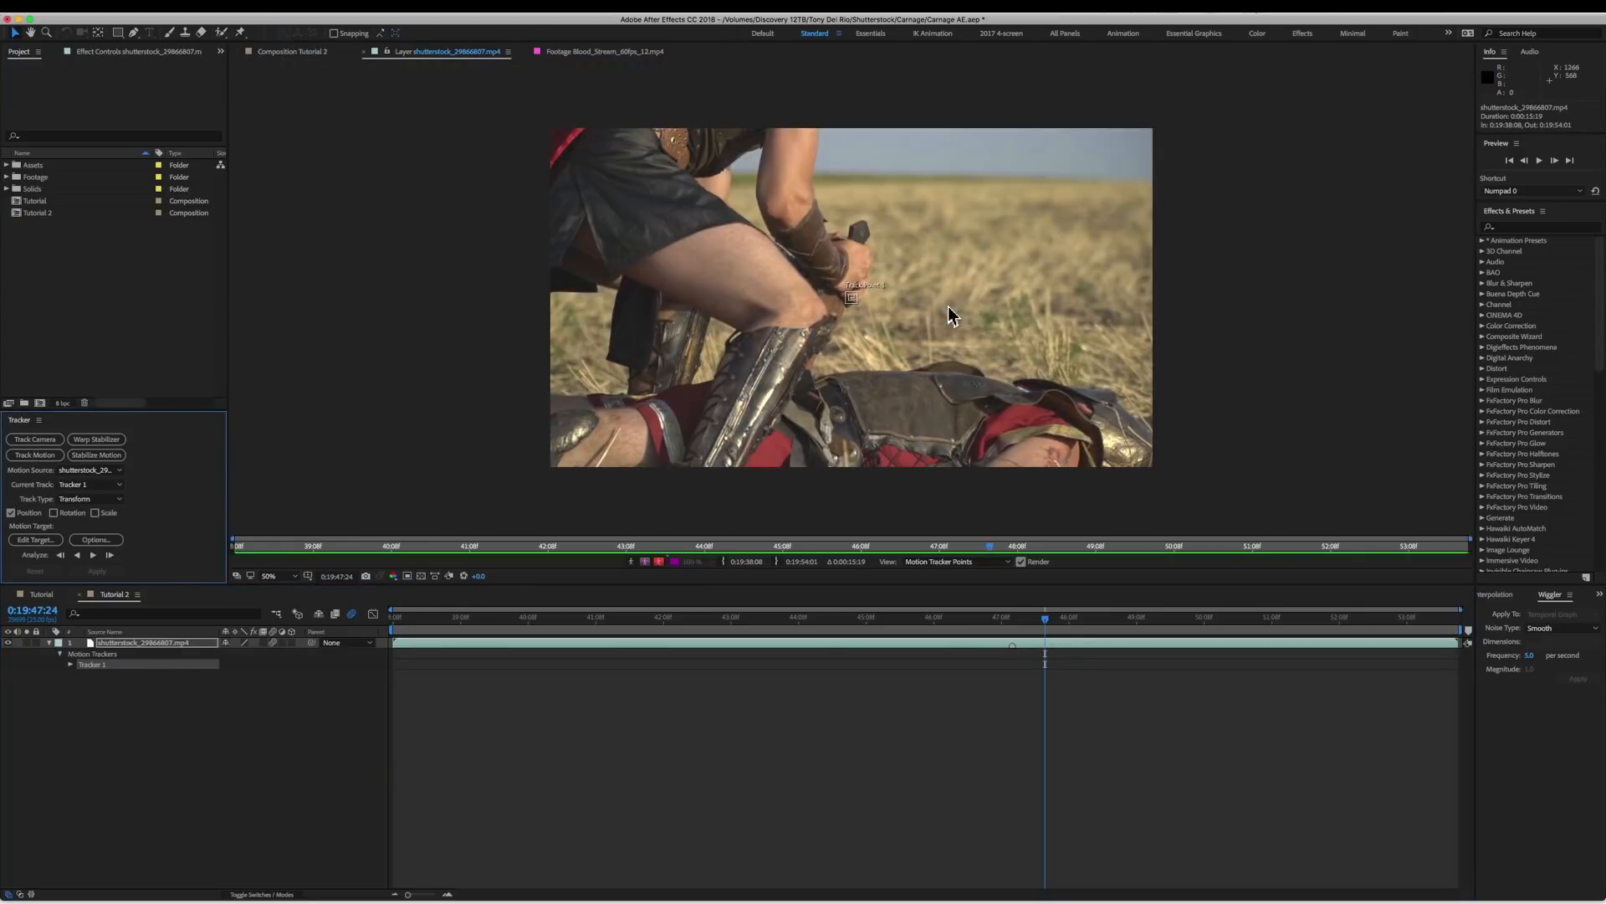
{"action": "key", "text": "period"}
{"action": "key", "text": "period"}
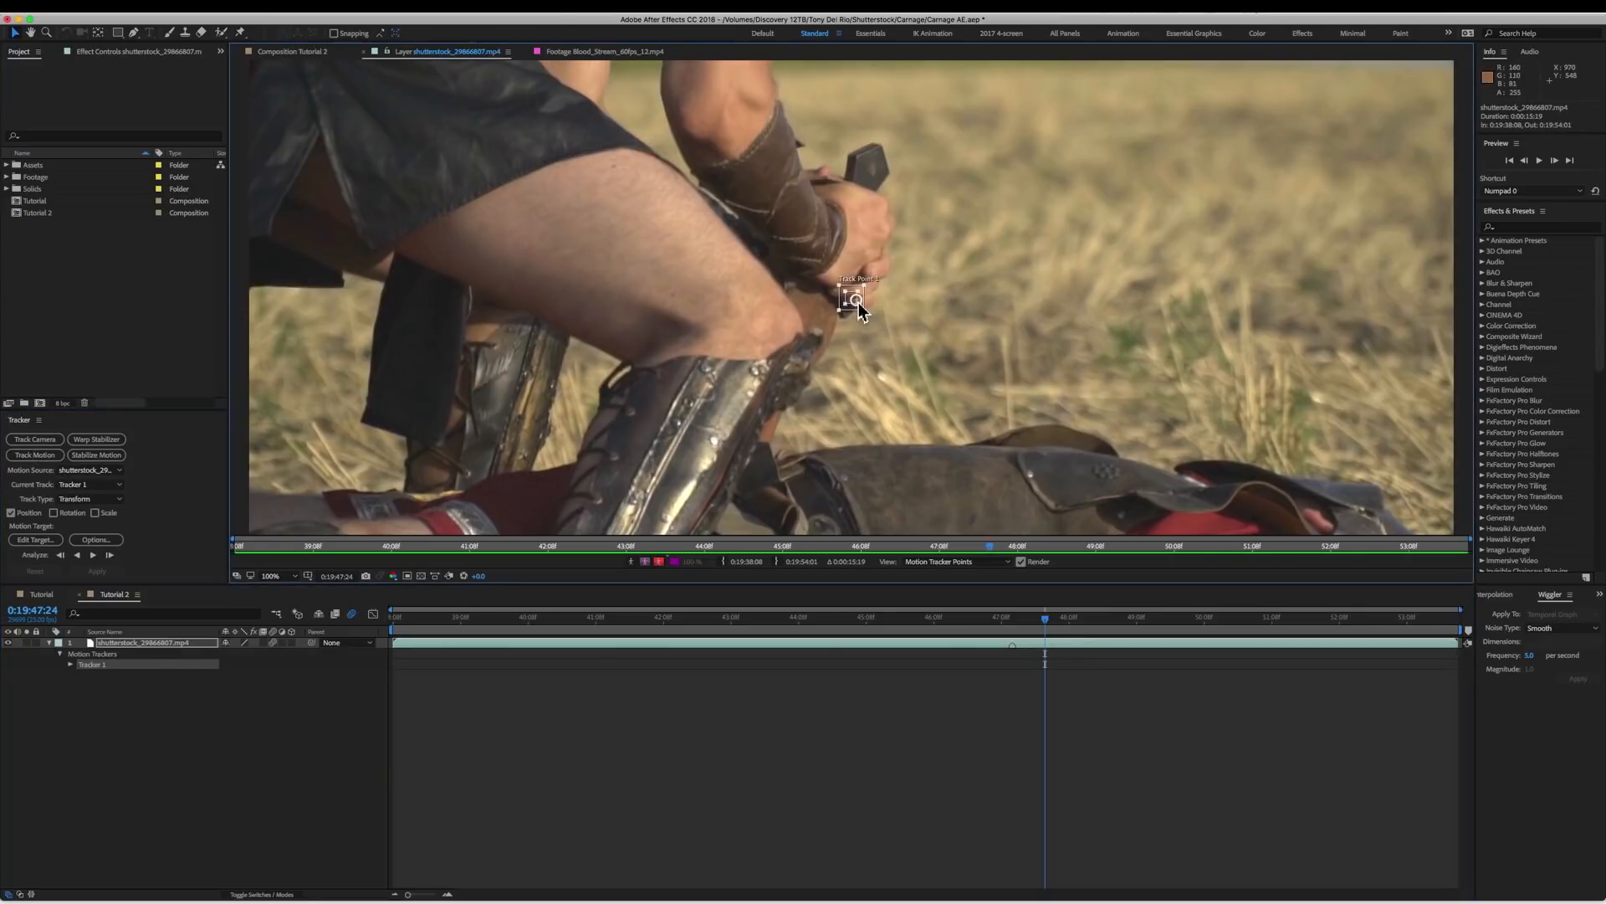
{"action": "left_click_drag", "start_coordinate": [853, 299], "coordinate": [1320, 399]}
{"action": "left_click_drag", "start_coordinate": [1330, 410], "coordinate": [1334, 454]}
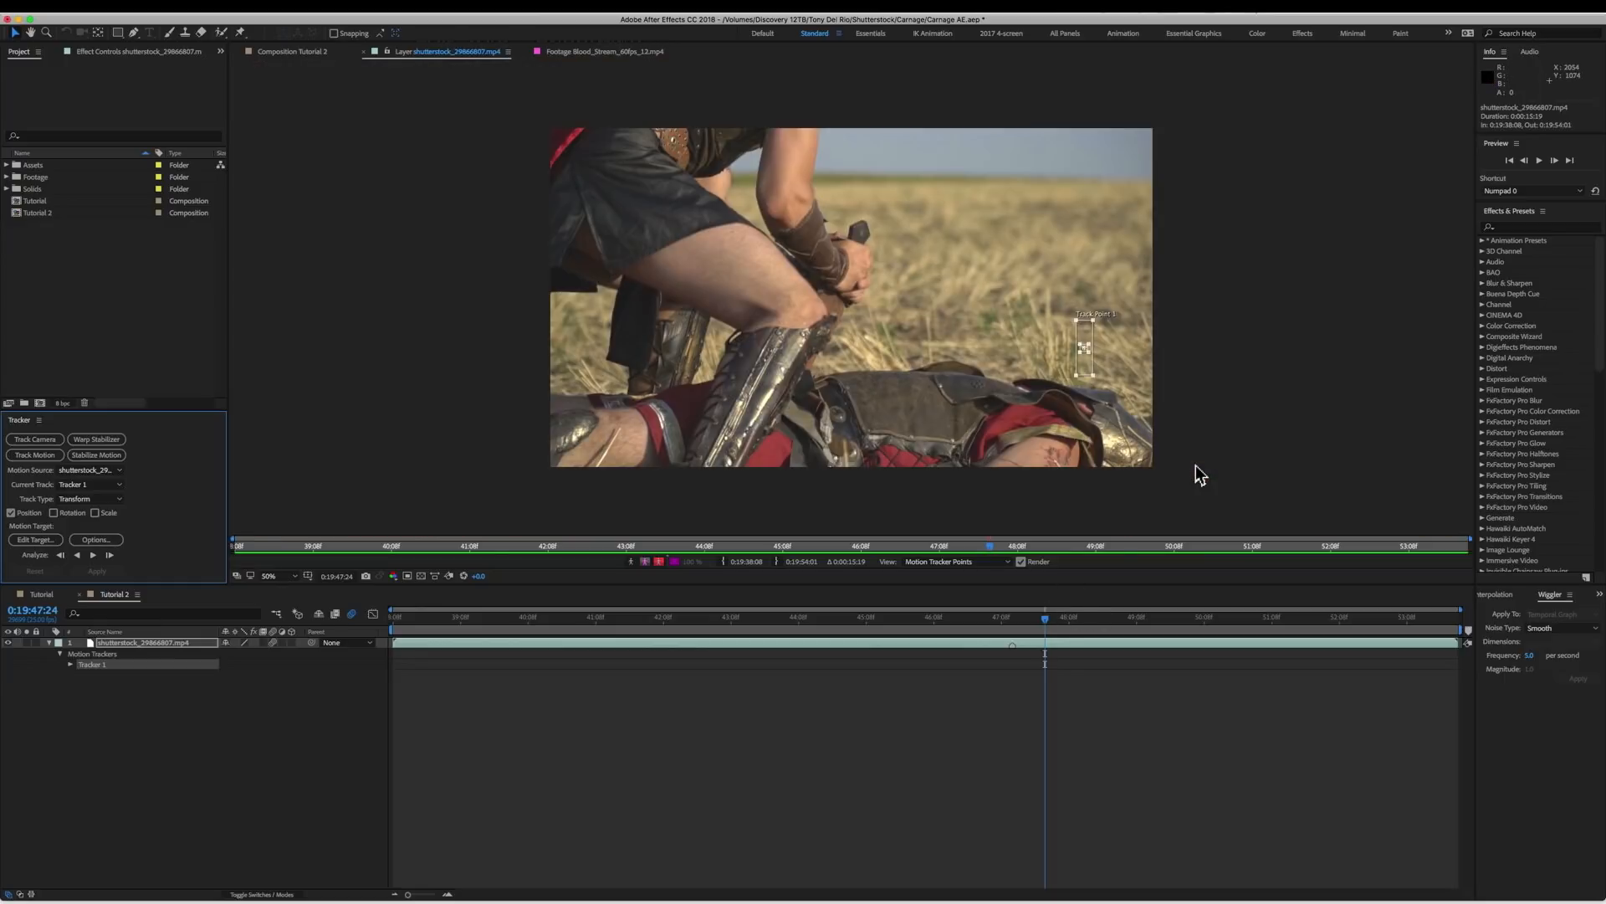
{"action": "key", "text": "."}
{"action": "key", "text": "space"}
{"action": "left_click_drag", "start_coordinate": [909, 425], "coordinate": [1224, 457]}
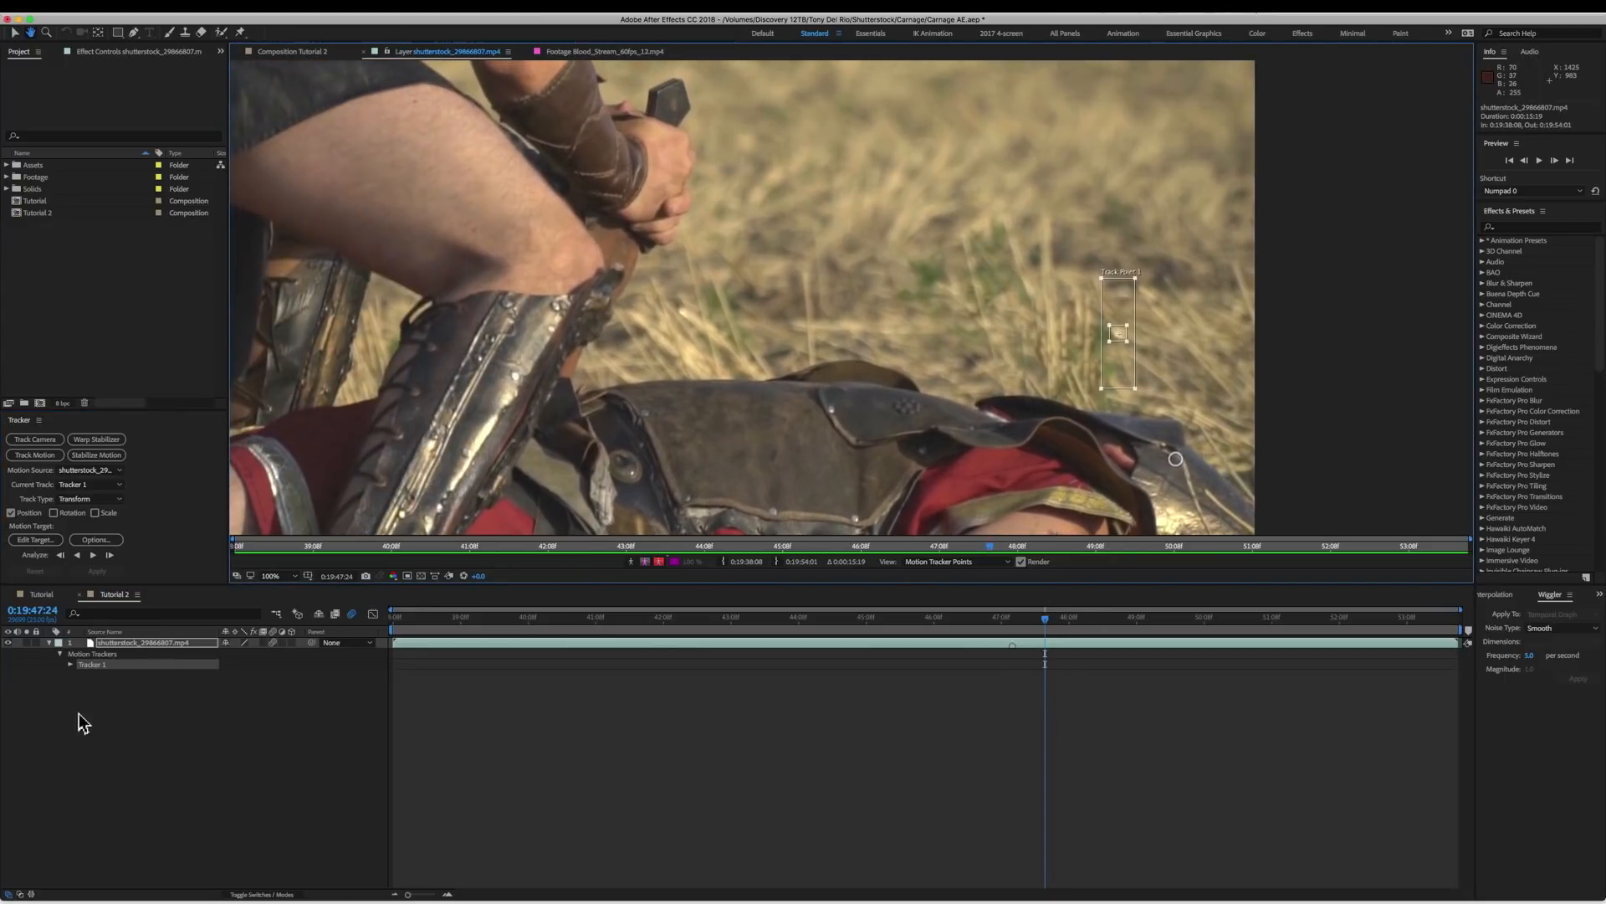
Analyze the footage's motion backward from 0:19:47:24 to 0:19:46:21.
{"action": "left_click", "coordinate": [79, 555]}
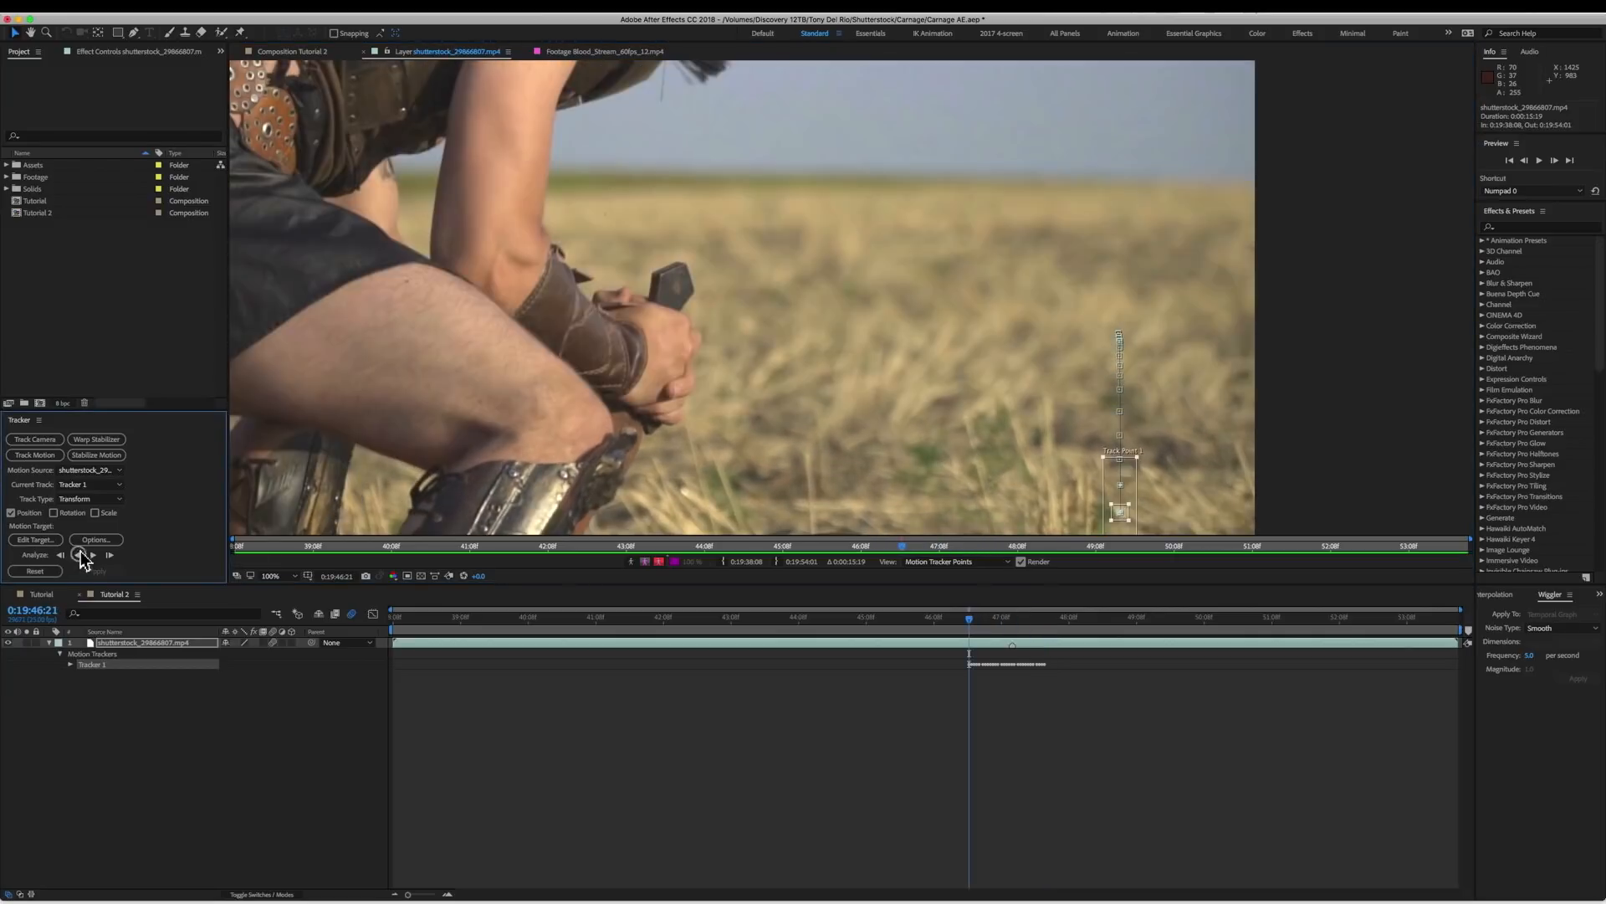
{"action": "scroll", "coordinate": [969, 310], "scroll_direction": "down", "scroll_amount": 1}
{"action": "left_click_drag", "start_coordinate": [1047, 374], "coordinate": [1056, 174]}
{"action": "scroll", "coordinate": [1056, 301], "scroll_direction": "up", "scroll_amount": 1}
{"action": "left_click_drag", "start_coordinate": [968, 235], "coordinate": [1079, 362]}
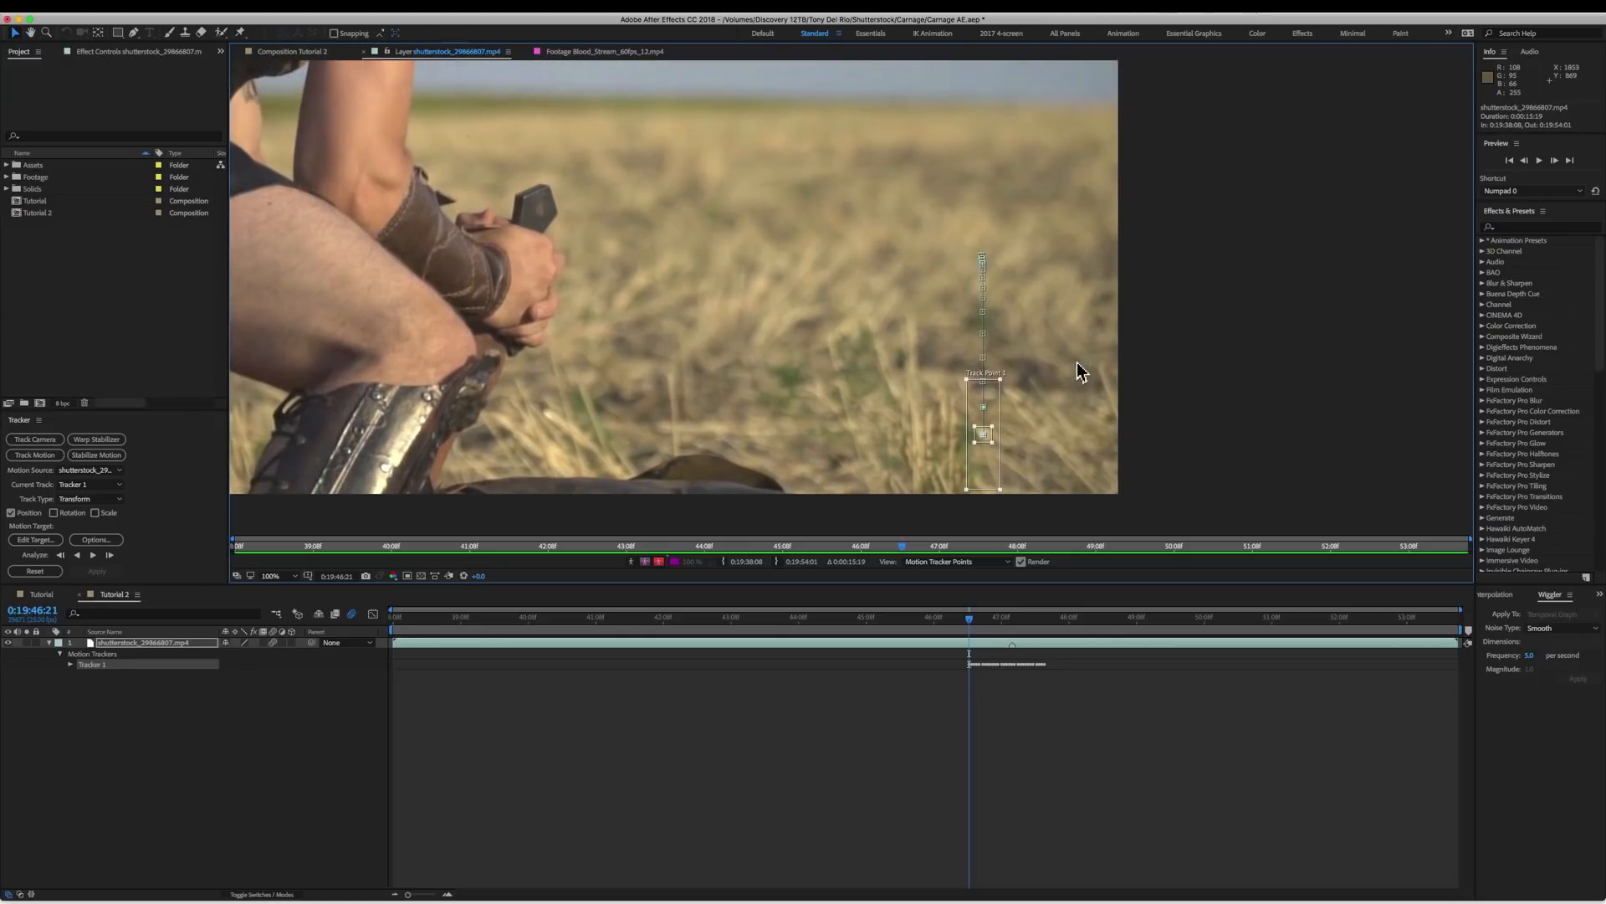
Step frame by frame around 0:19:46:21 to check how well the track point follows the grass.
{"action": "key", "text": "Page_Down"}
{"action": "key", "text": "Page_Down"}
{"action": "key", "text": "Page_Down"}
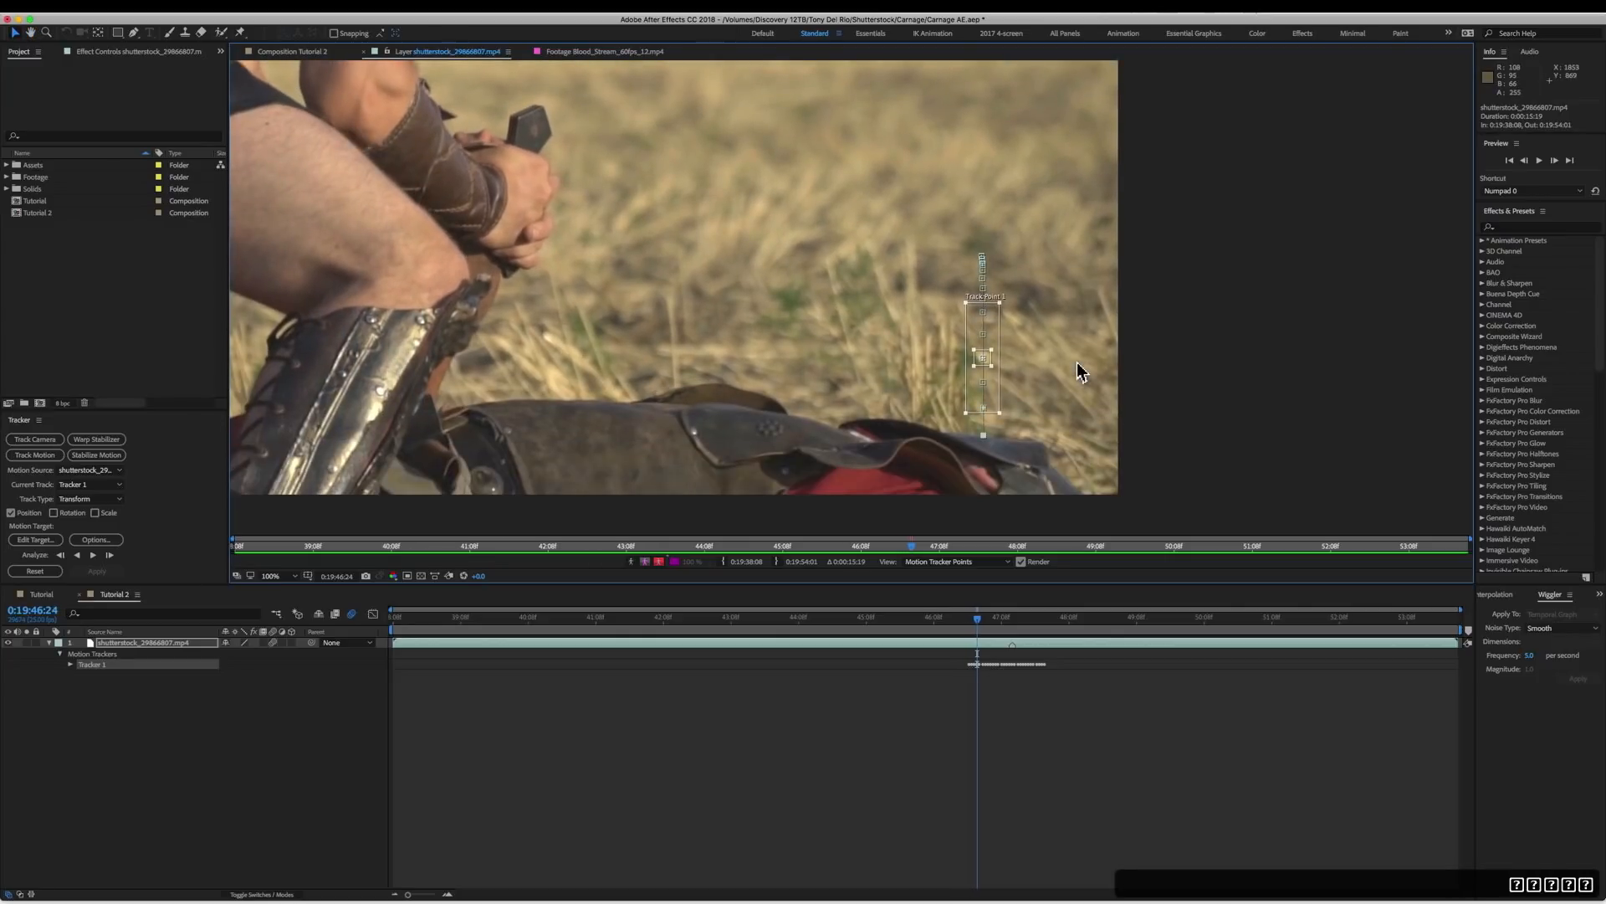
{"action": "key", "text": "Page_Up"}
{"action": "key", "text": "Page_Down"}
{"action": "key", "text": "Page_Up"}
{"action": "key", "text": "Page_Up"}
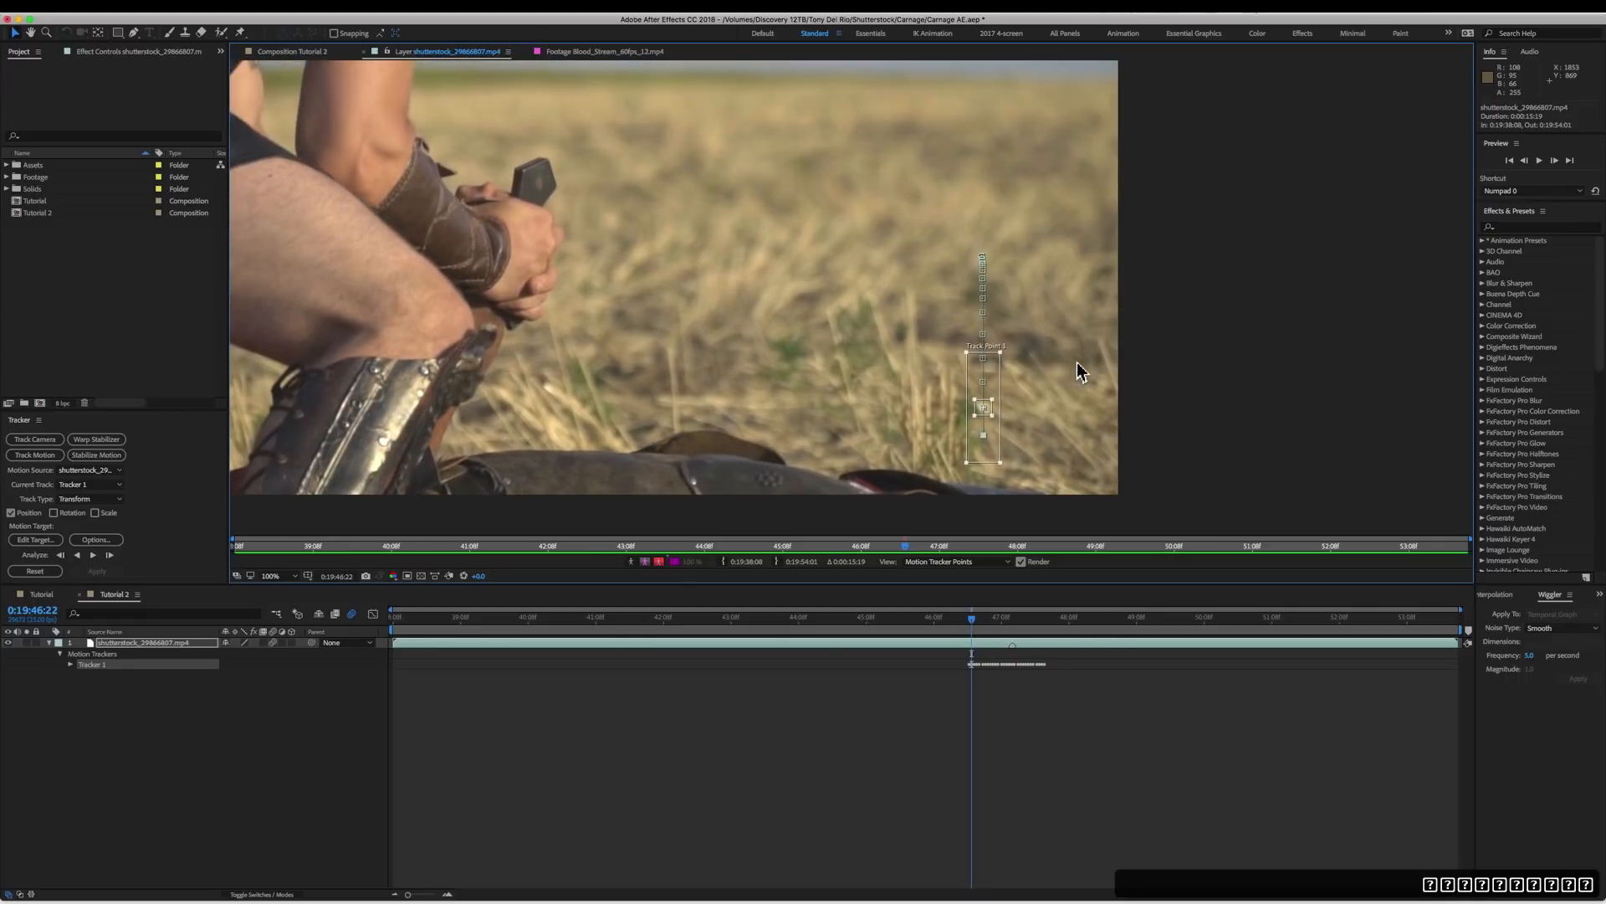
{"action": "key", "text": "Page_Up"}
{"action": "key", "text": "Page_Up"}
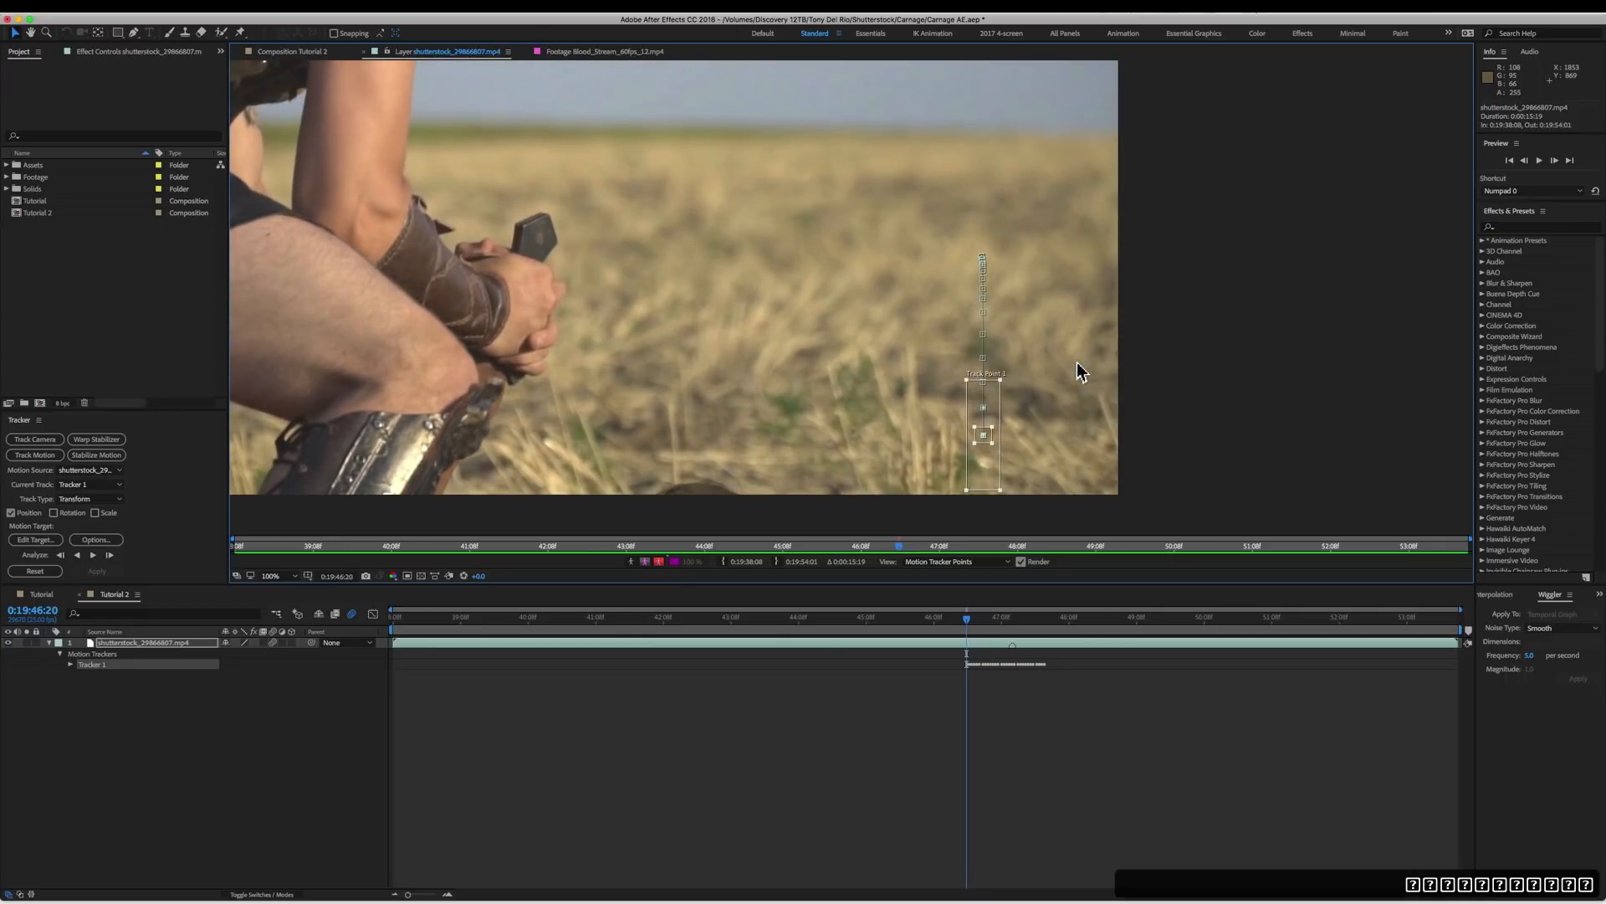
{"action": "key", "text": "Page_Up"}
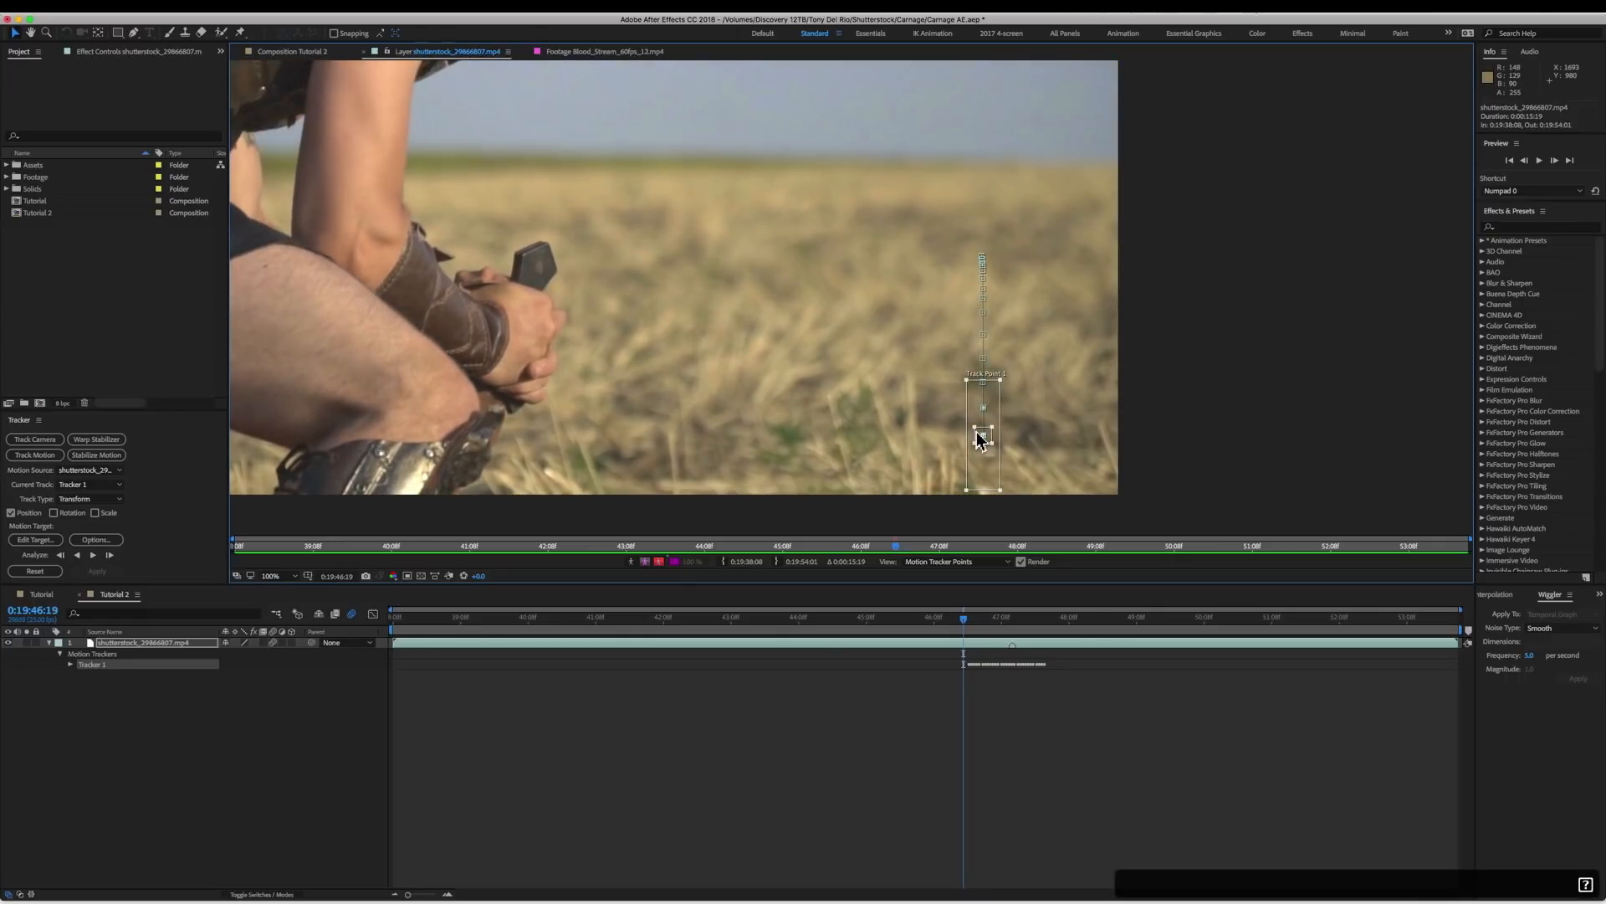
{"action": "key", "text": "Page_Down"}
{"action": "key", "text": "Page_Down"}
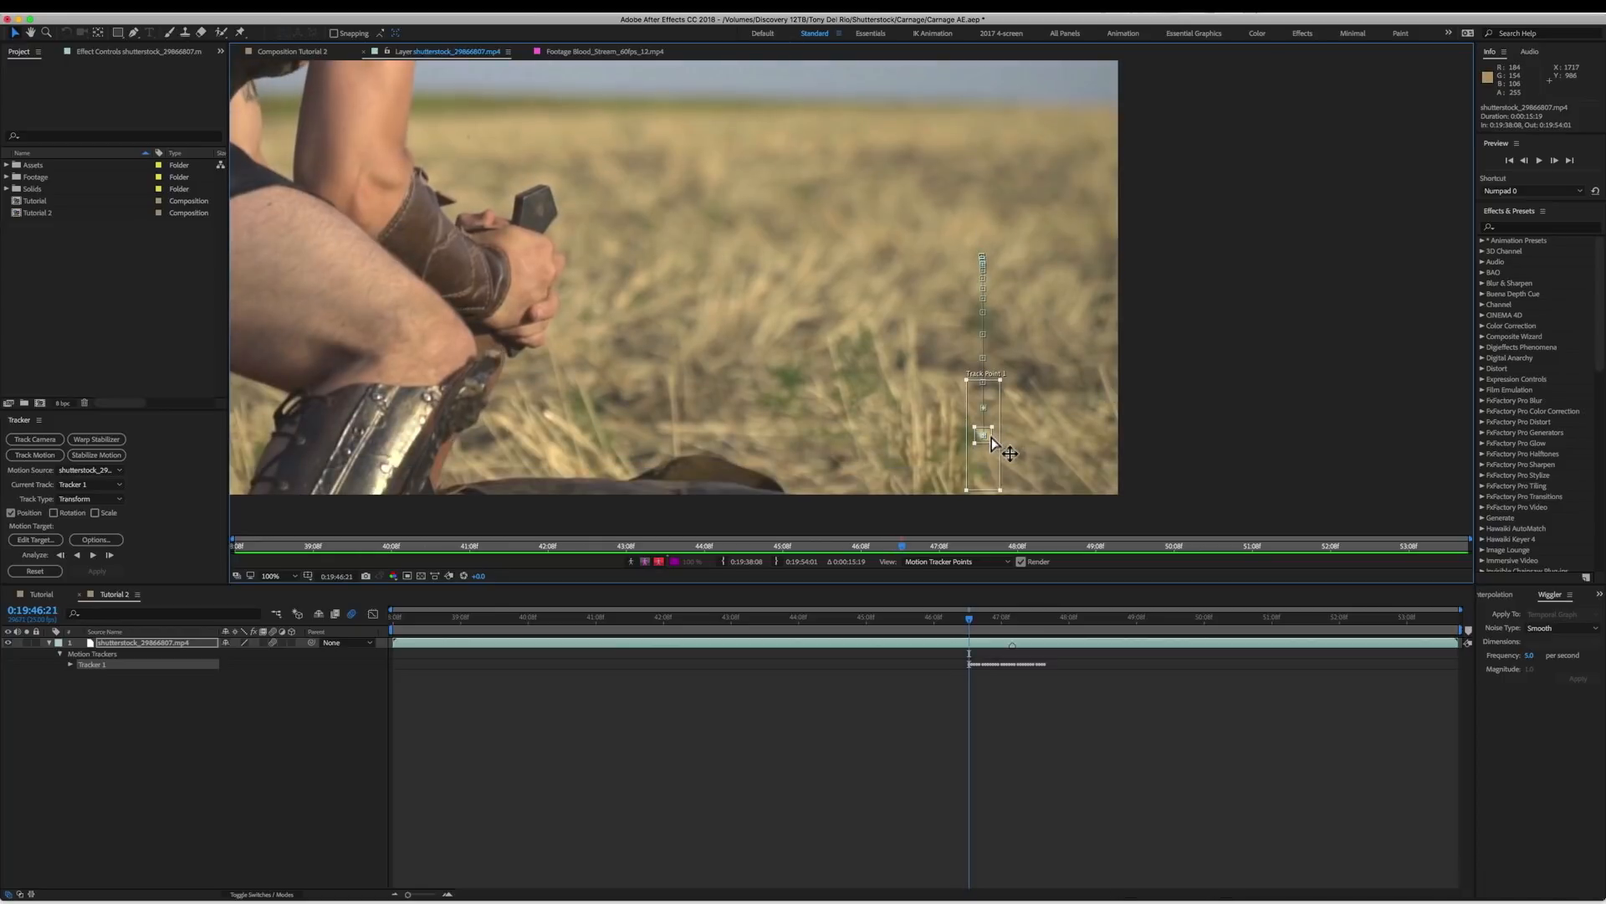
Shift the track point's regions onto higher grass nearer the axe and analyze backward frame by frame to 0:19:46:12.
{"action": "left_click_drag", "start_coordinate": [991, 439], "coordinate": [1082, 266]}
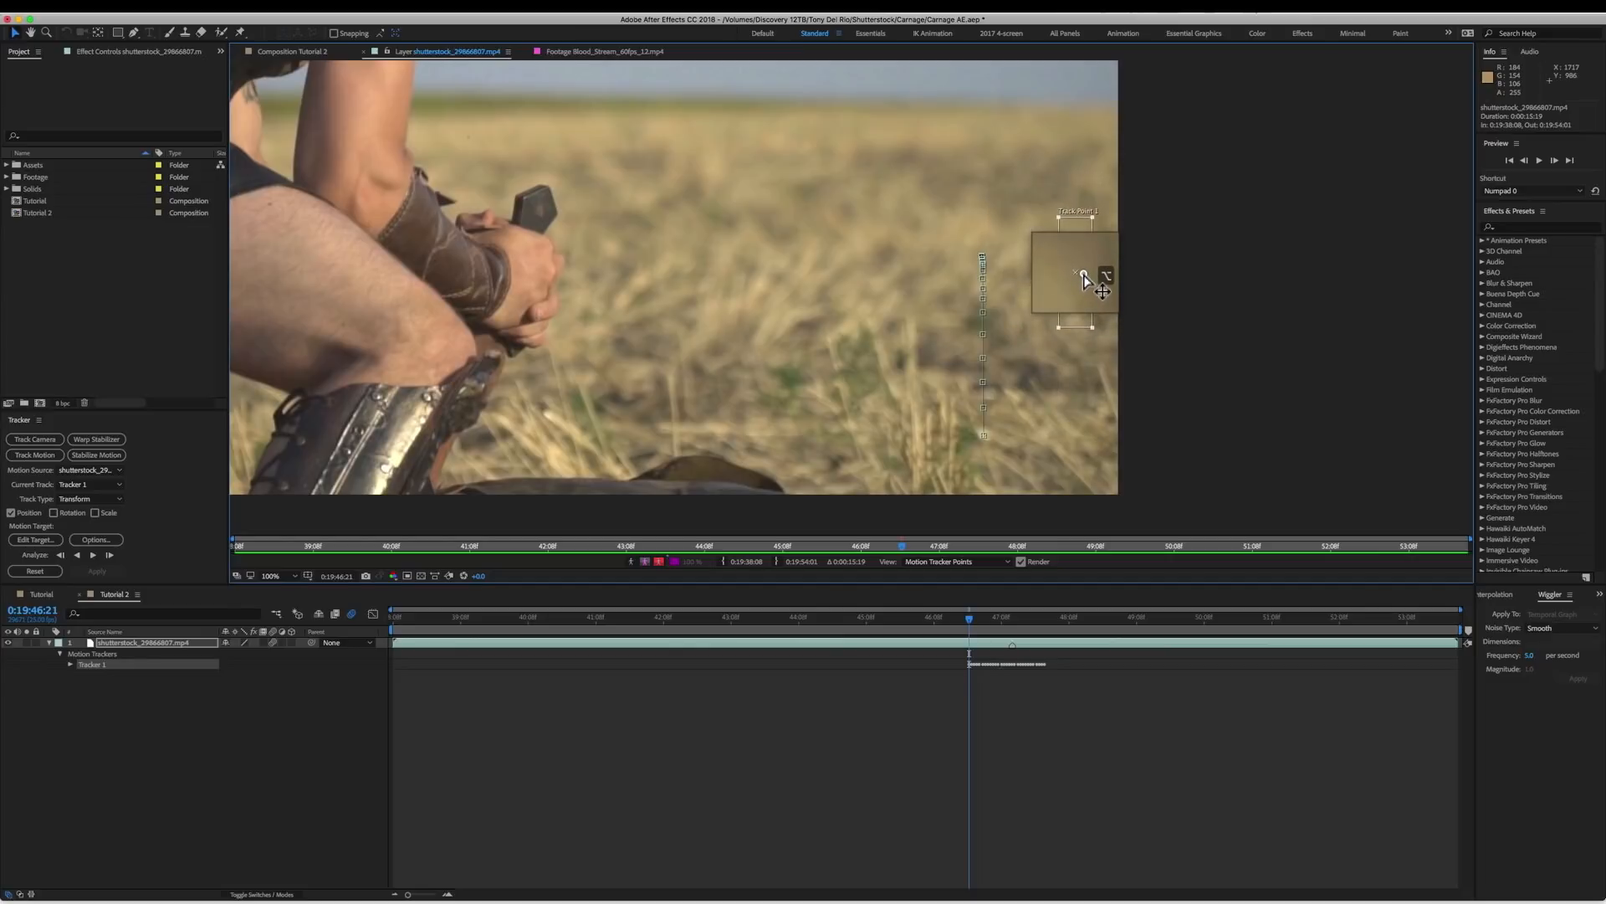
{"action": "left_click_drag", "start_coordinate": [1084, 275], "coordinate": [851, 219]}
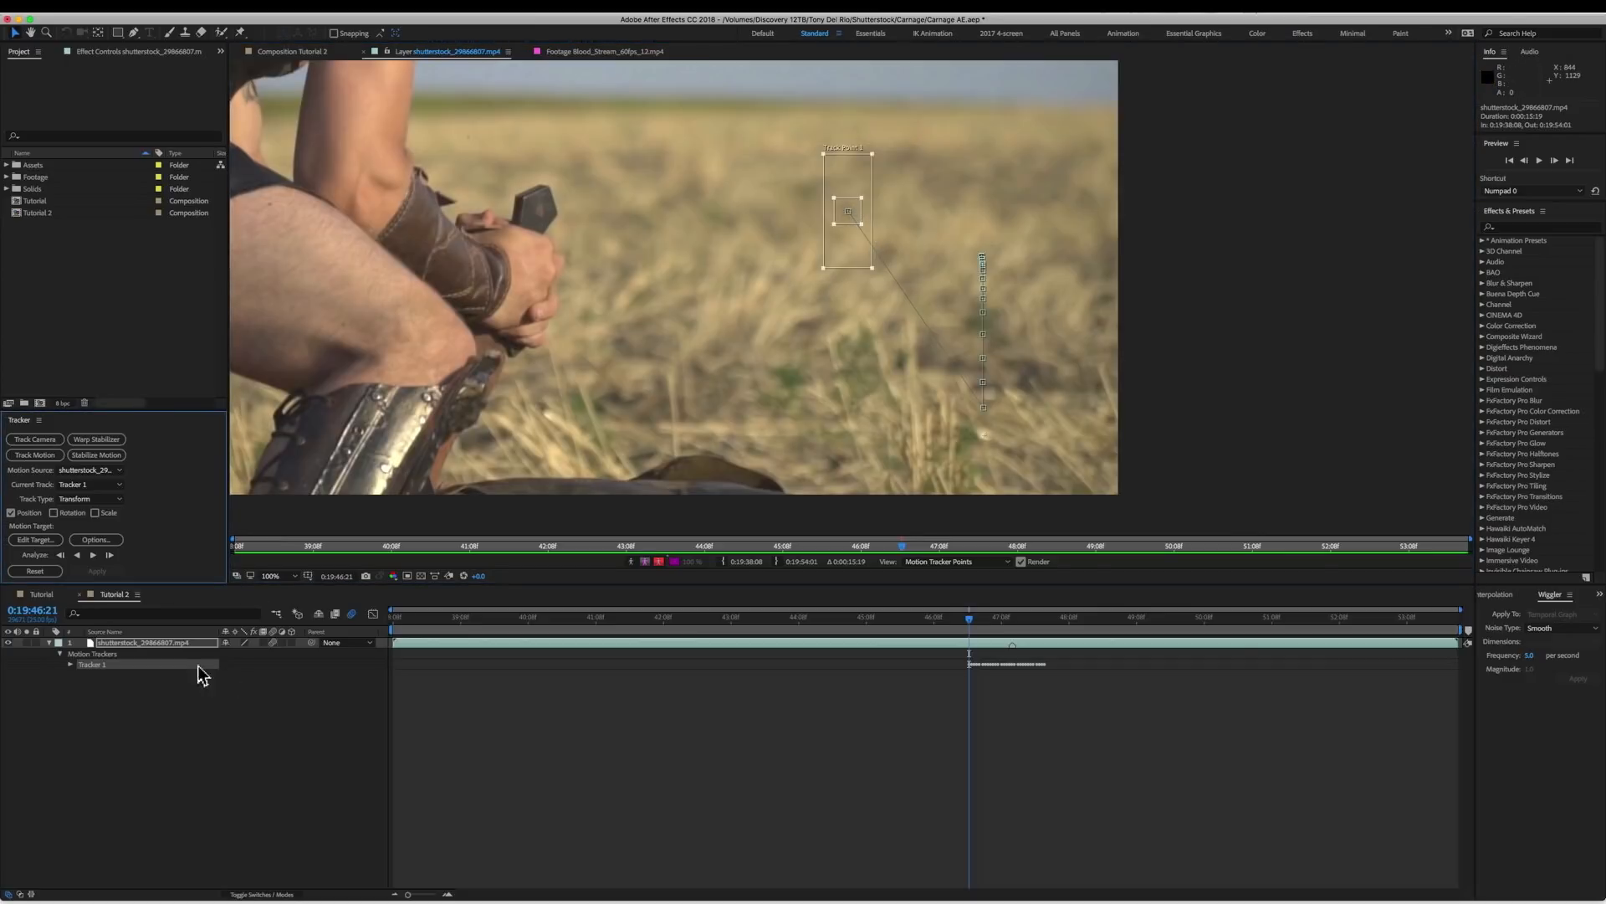
{"action": "left_click", "coordinate": [62, 557]}
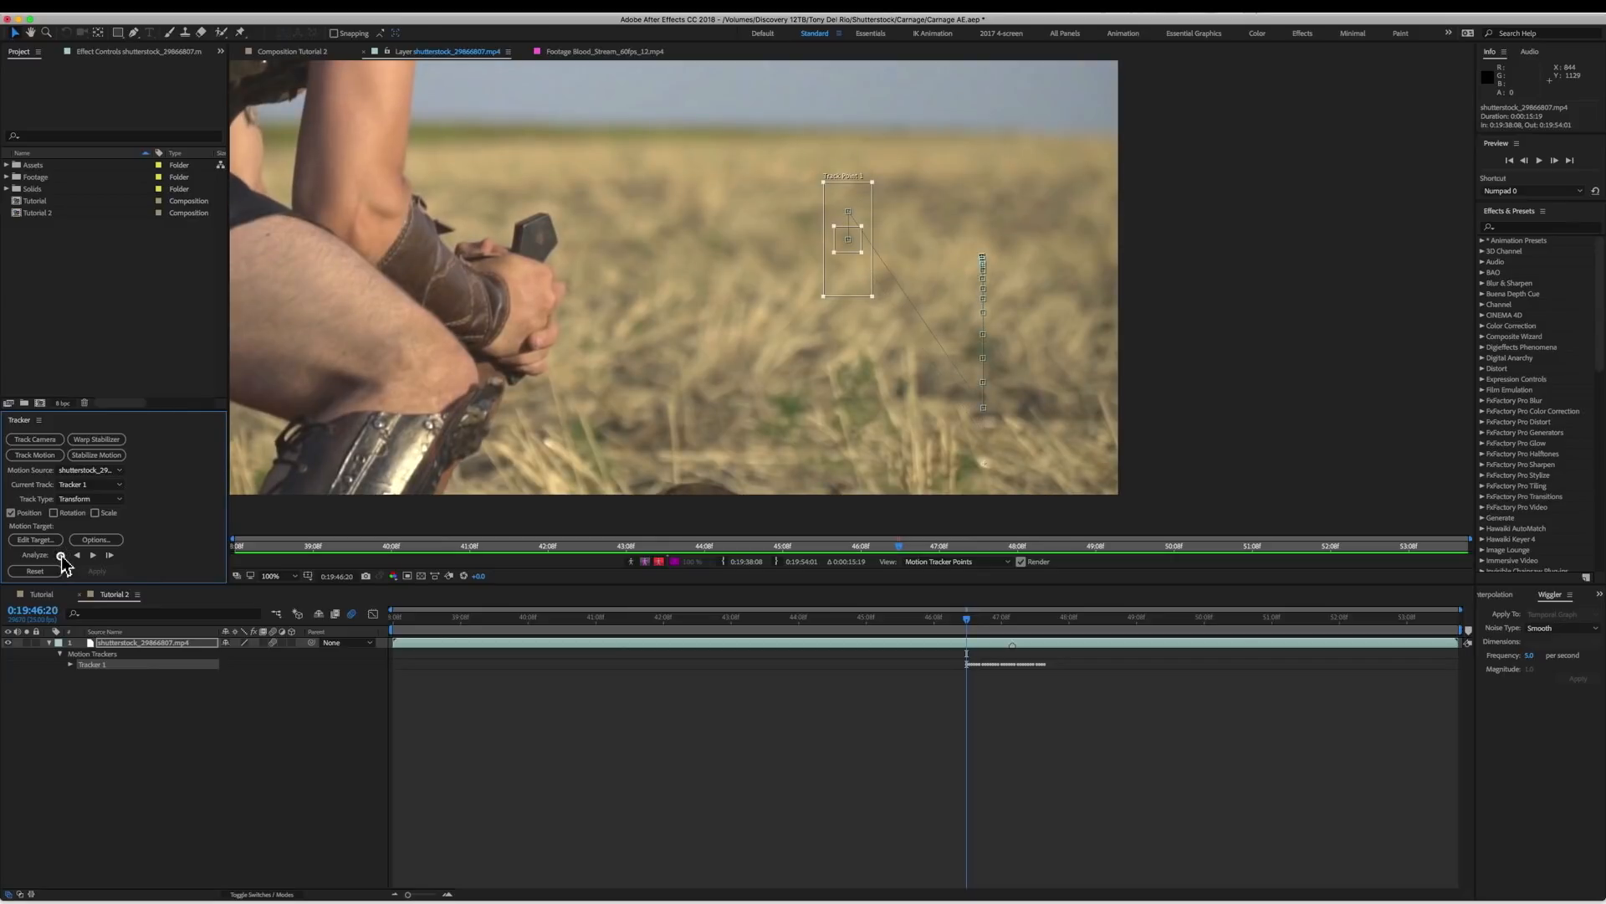
{"action": "left_click", "coordinate": [62, 557]}
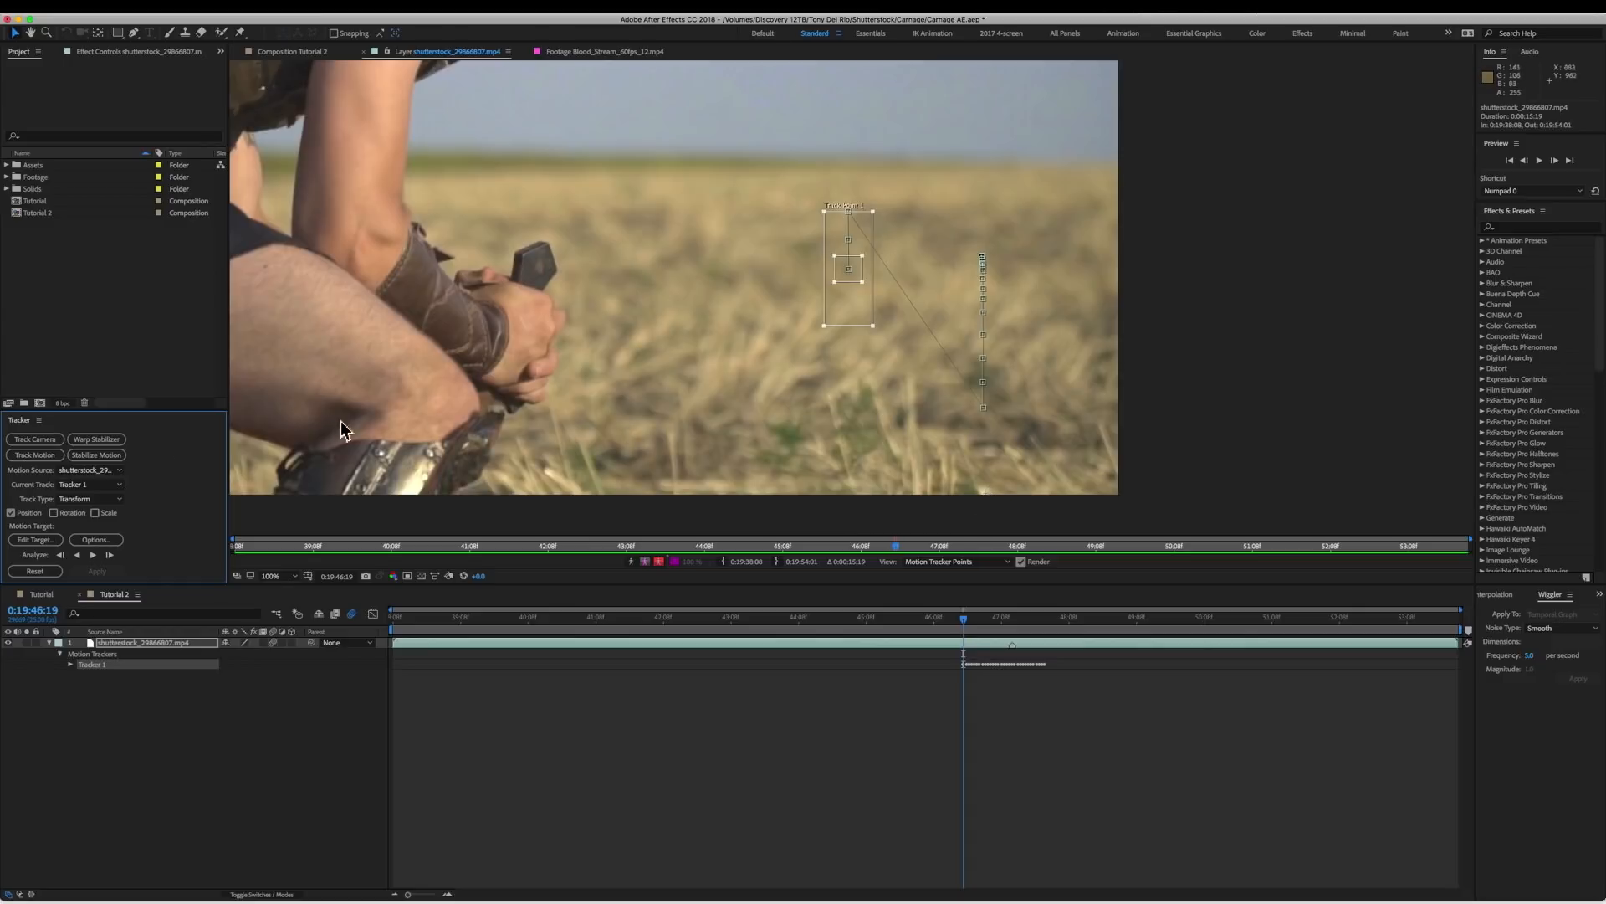
{"action": "left_click", "coordinate": [62, 557]}
{"action": "left_click", "coordinate": [61, 557]}
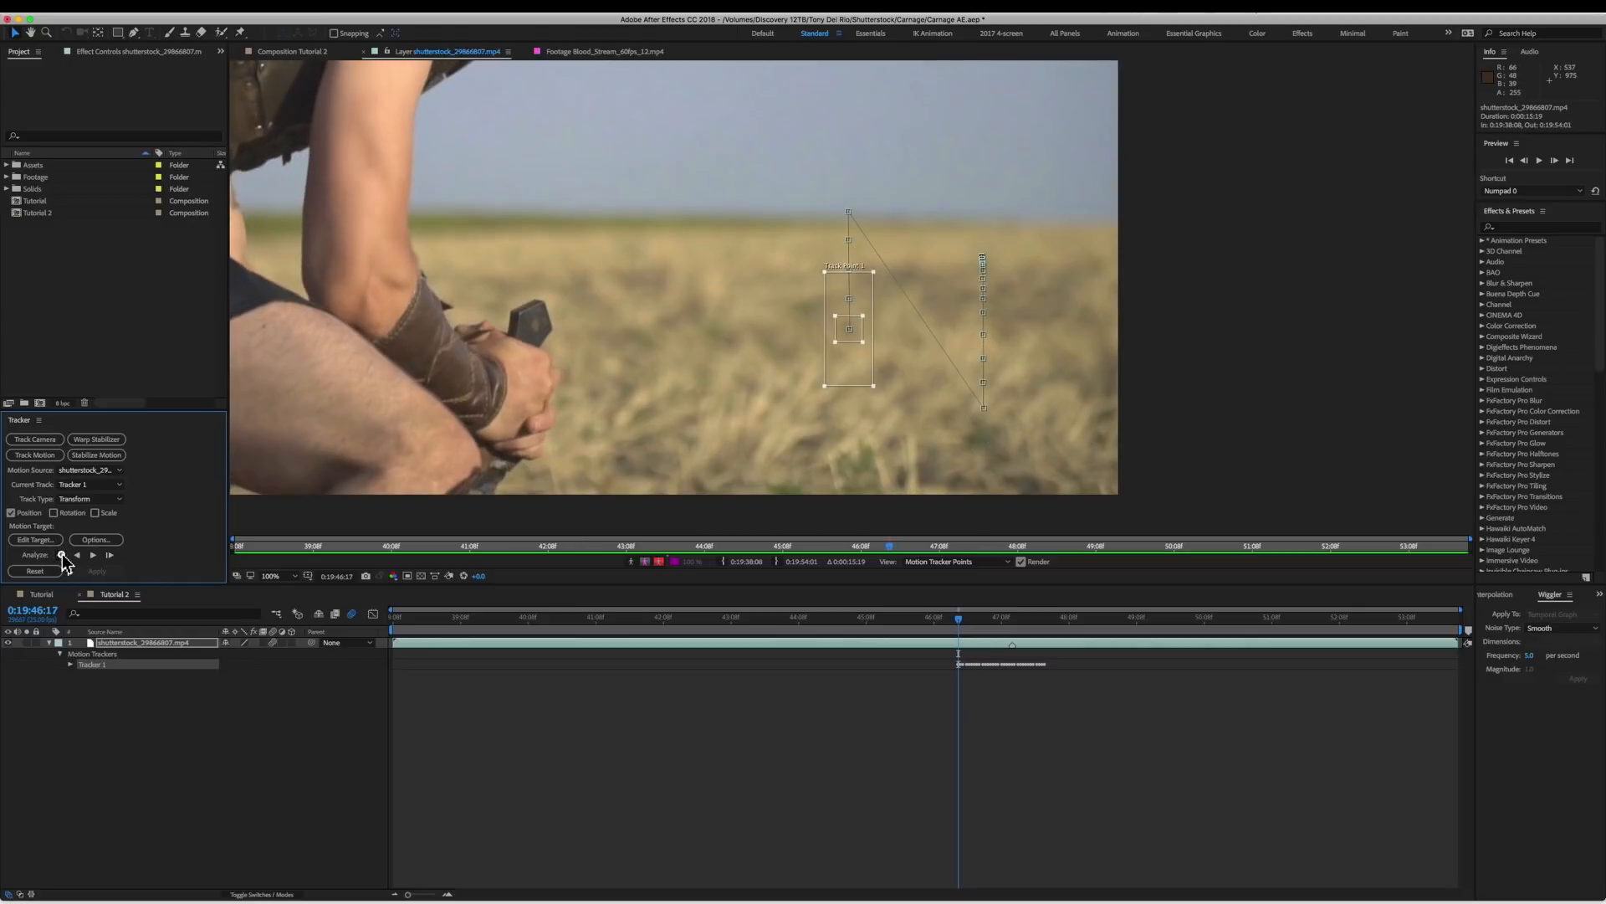
{"action": "left_click", "coordinate": [62, 558]}
{"action": "left_click", "coordinate": [62, 557]}
{"action": "left_click", "coordinate": [62, 557]}
{"action": "left_click", "coordinate": [62, 557]}
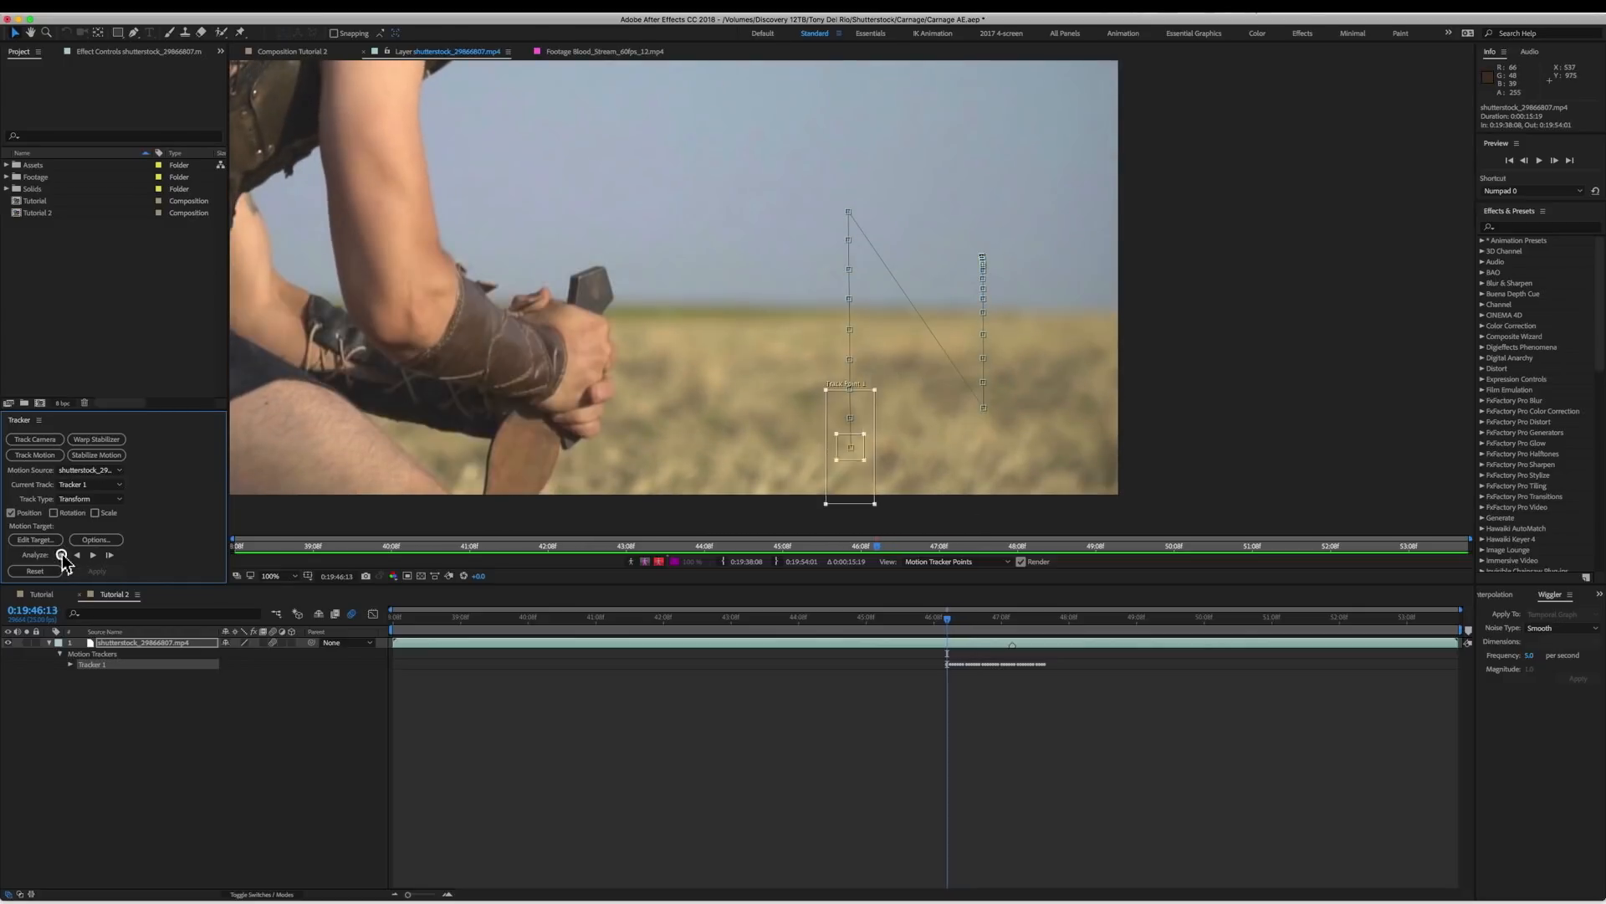
{"action": "left_click", "coordinate": [62, 557]}
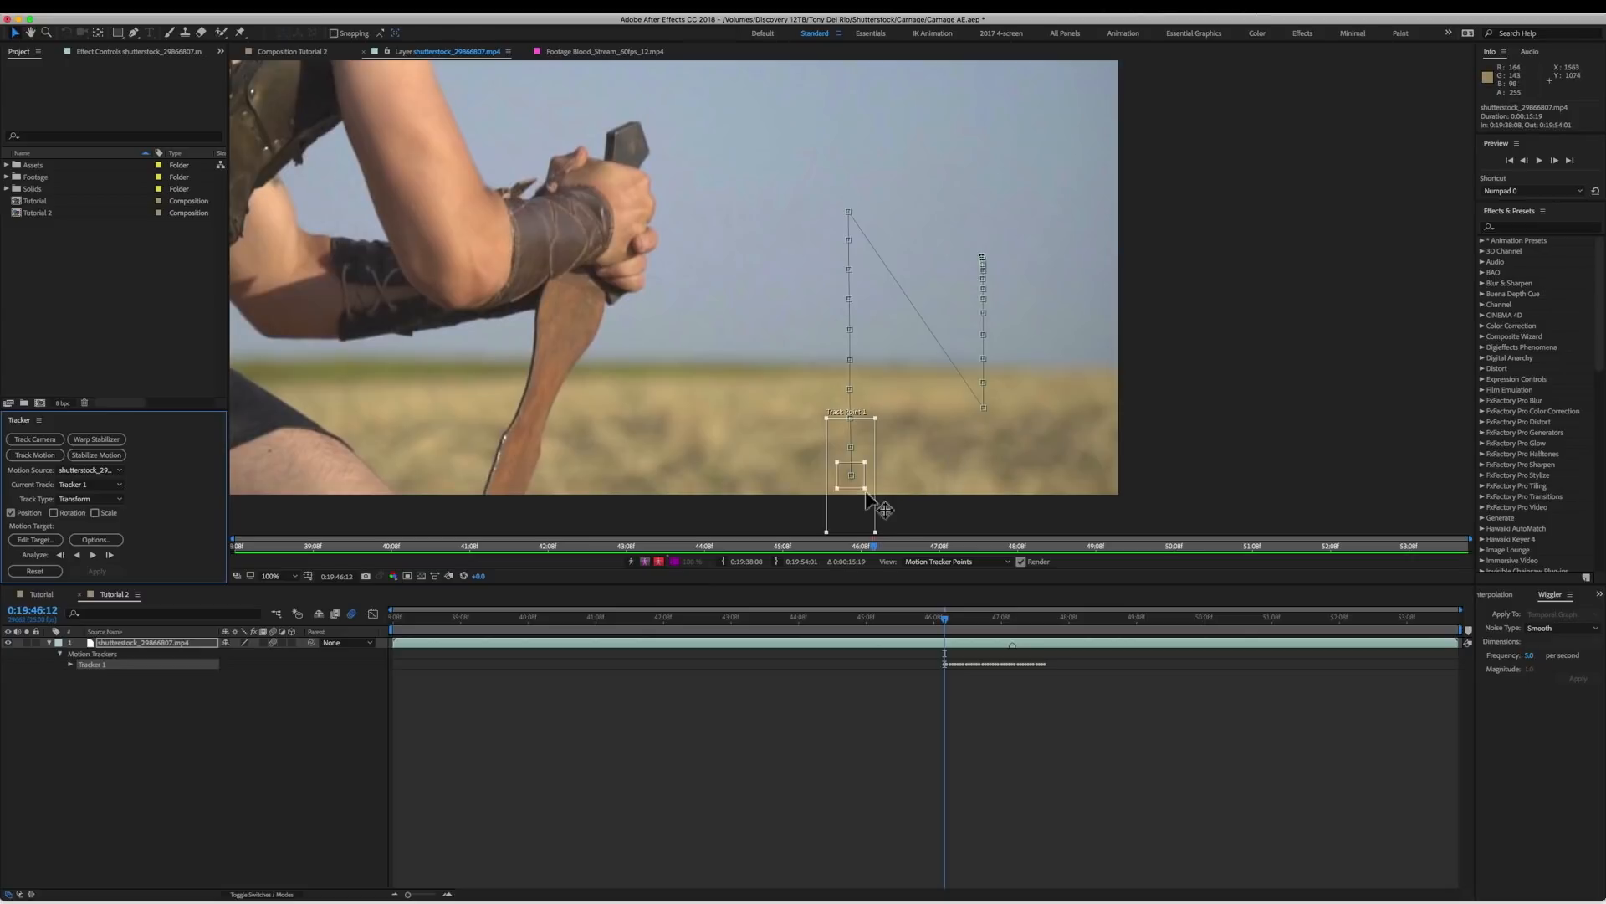
Shift the track point's regions onto the field just beside the axe handle and analyze backward to 0:19:46:10.
{"action": "left_click_drag", "start_coordinate": [849, 494], "coordinate": [665, 436]}
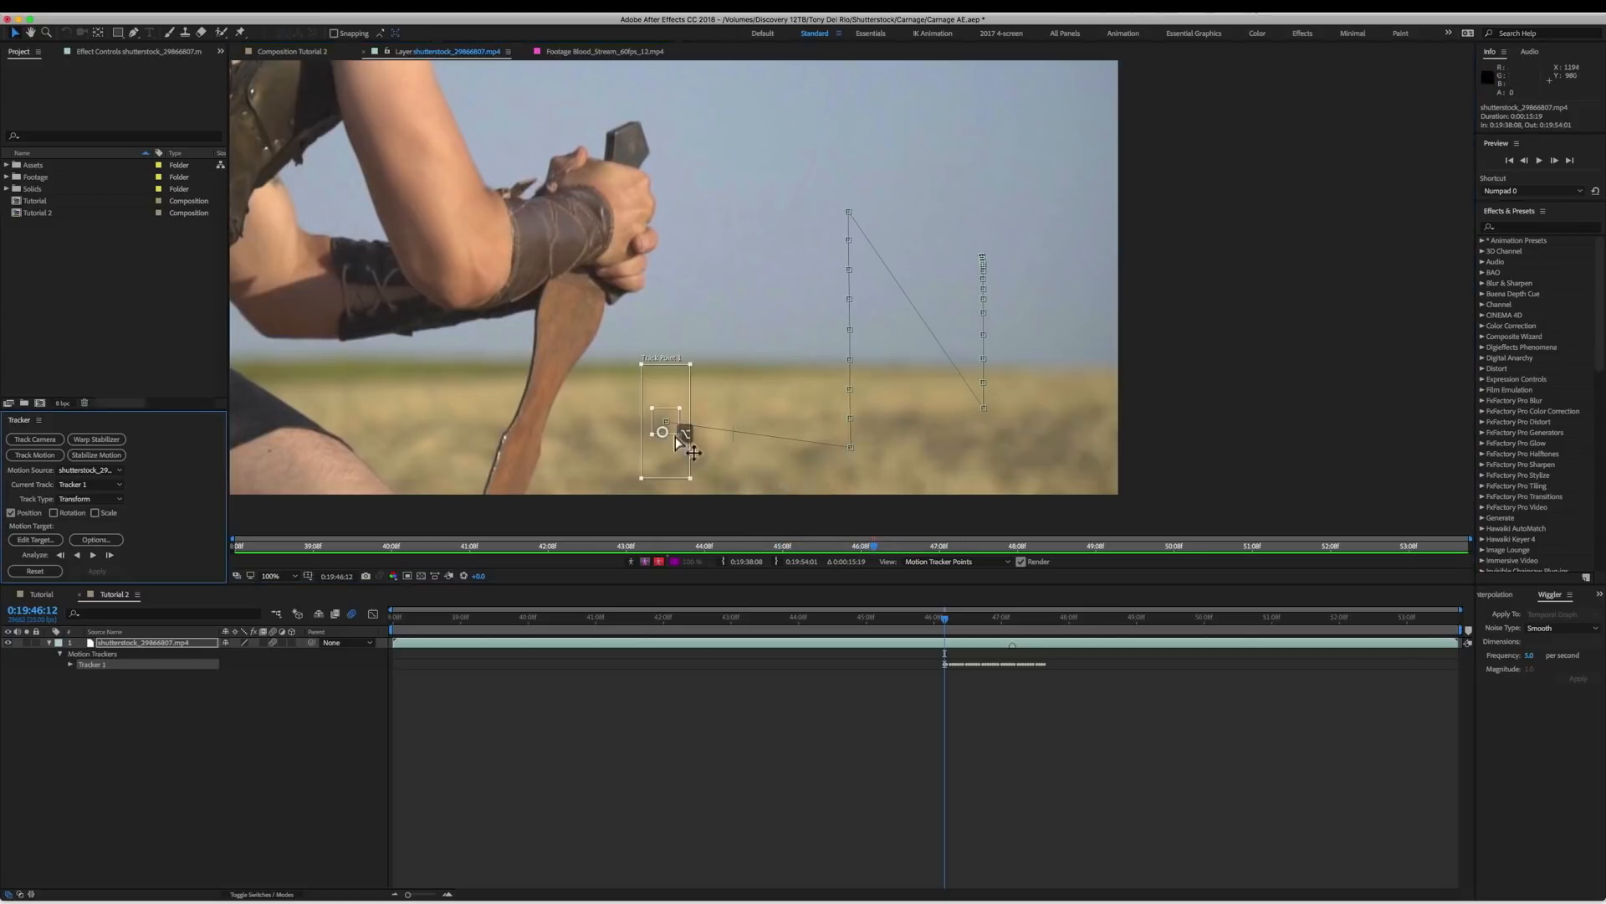
{"action": "left_click", "coordinate": [61, 555]}
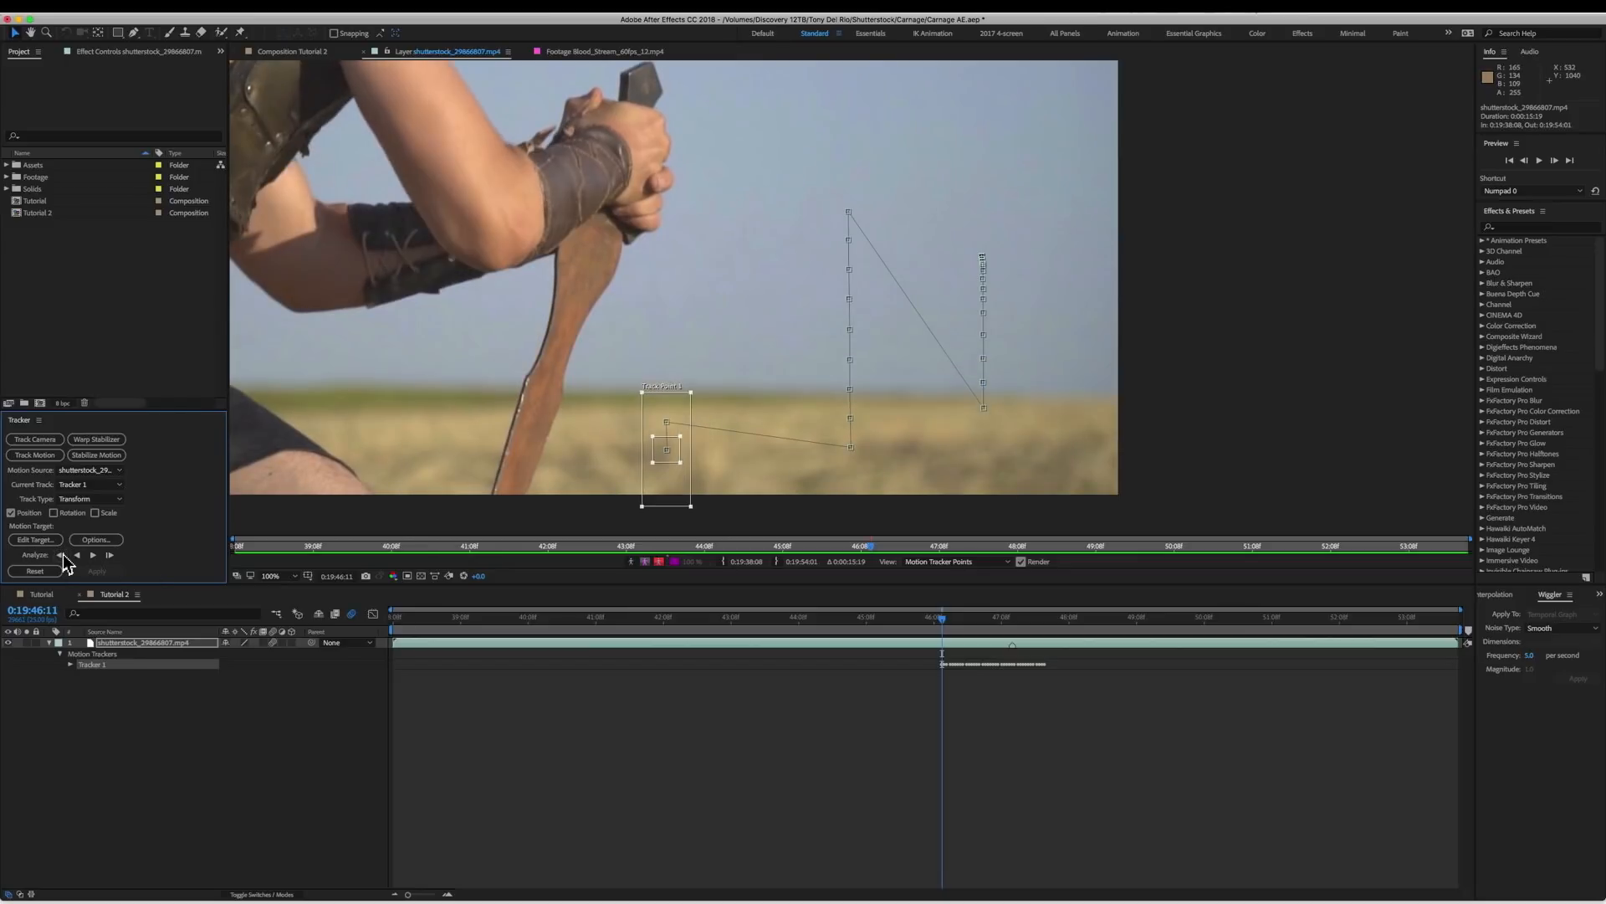
{"action": "left_click", "coordinate": [62, 554]}
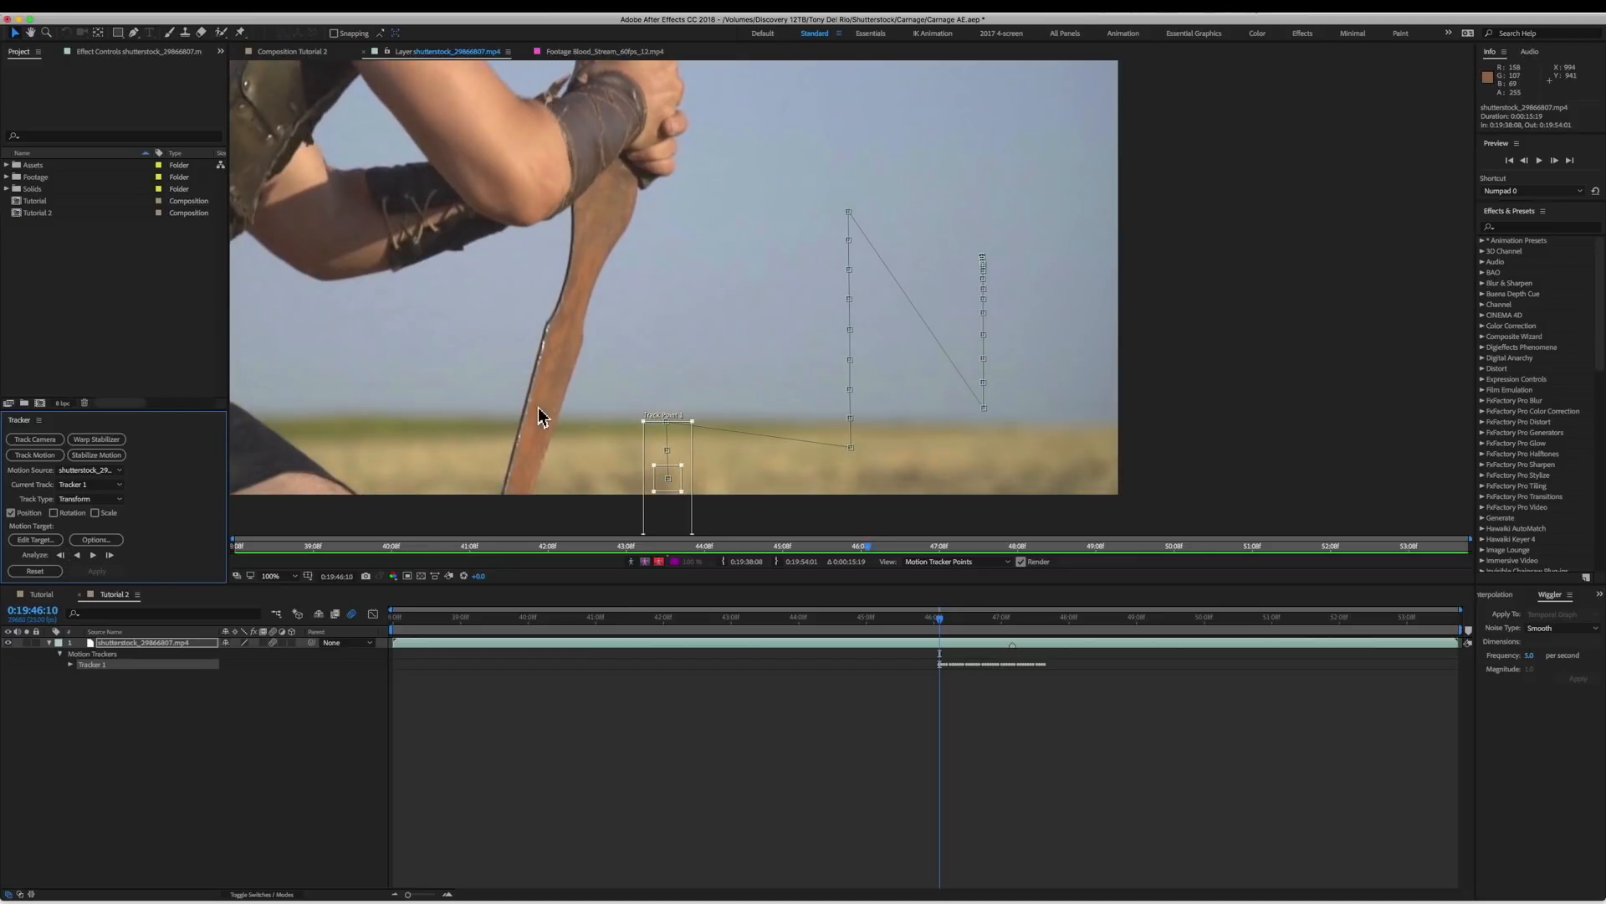
Add a null object to the composition and name it Track Null 01.
{"action": "key", "text": "comma"}
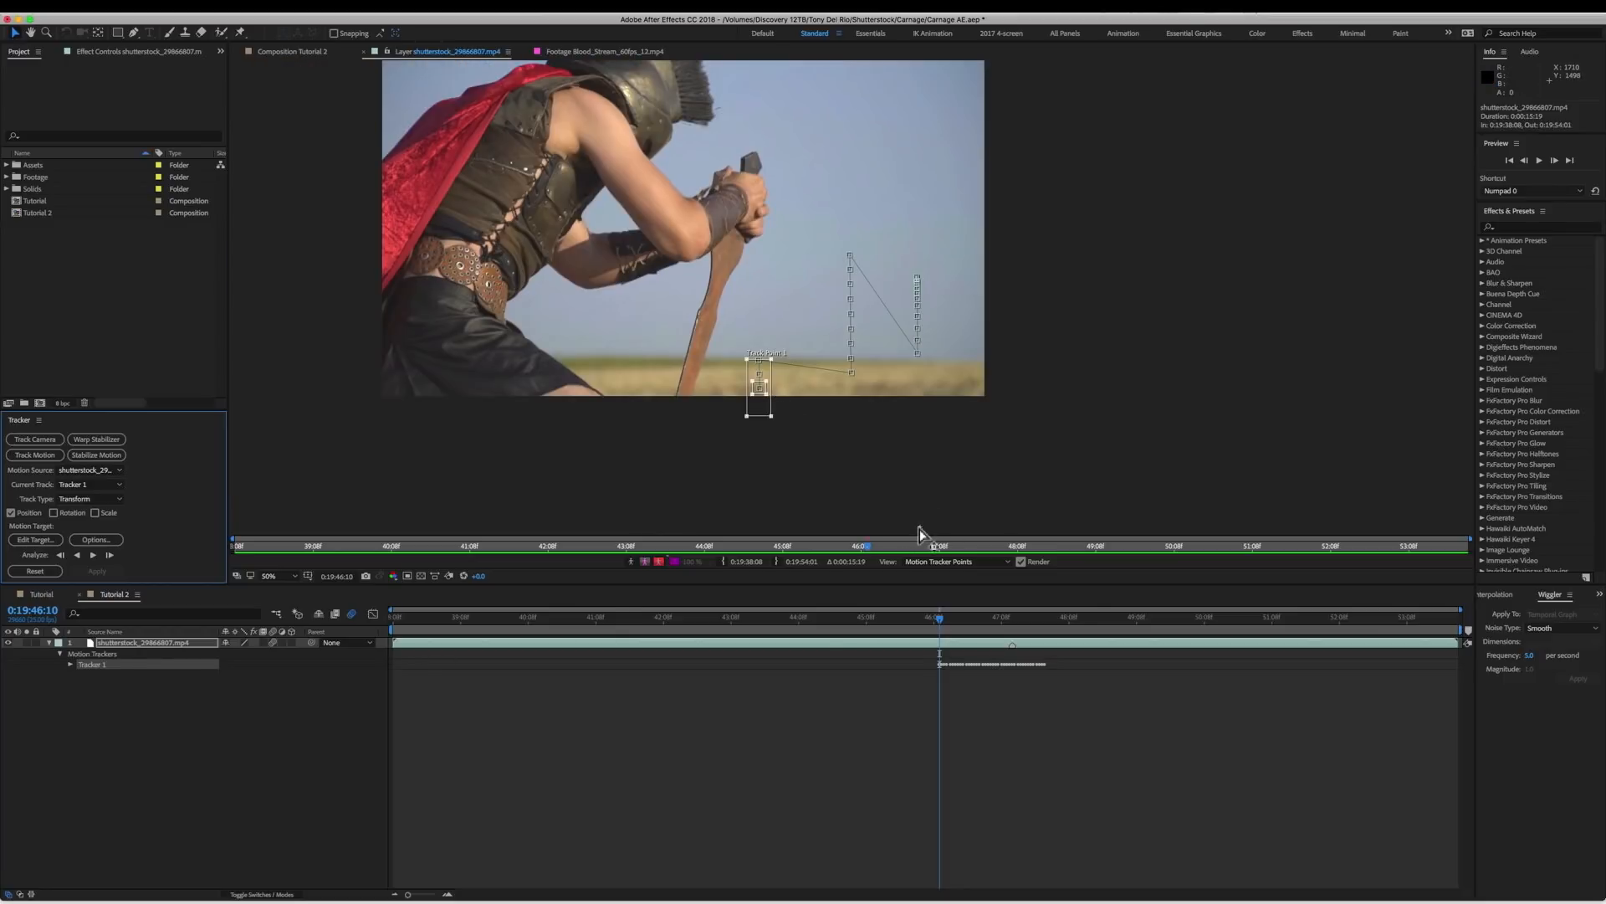
{"action": "left_click", "coordinate": [262, 14]}
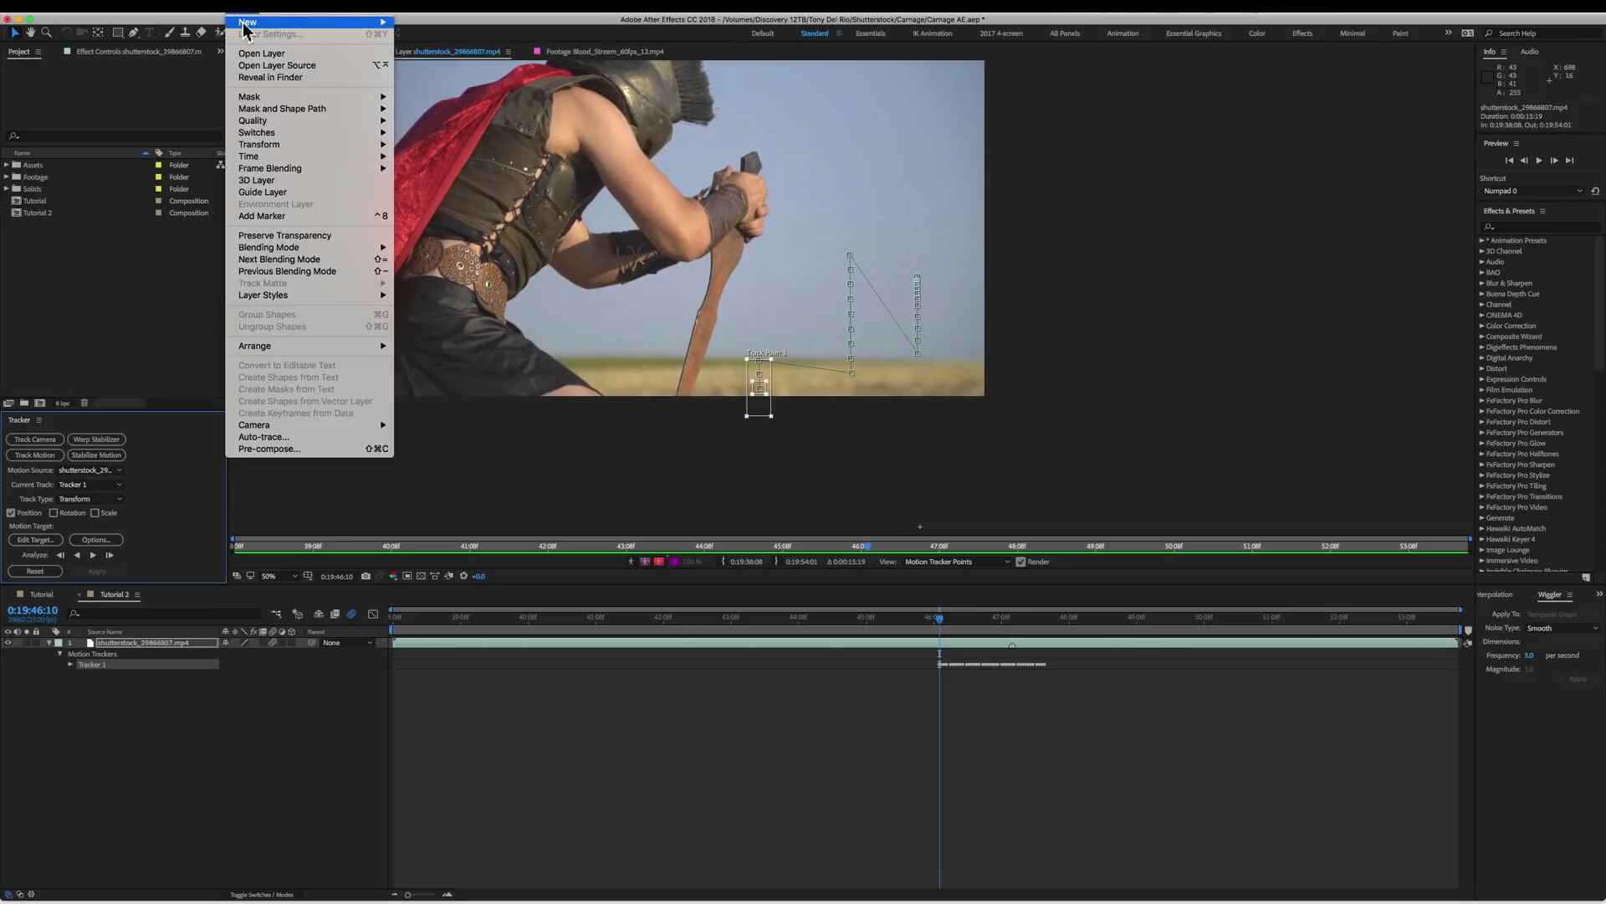
{"action": "mouse_move", "coordinate": [276, 22]}
{"action": "left_click", "coordinate": [448, 75]}
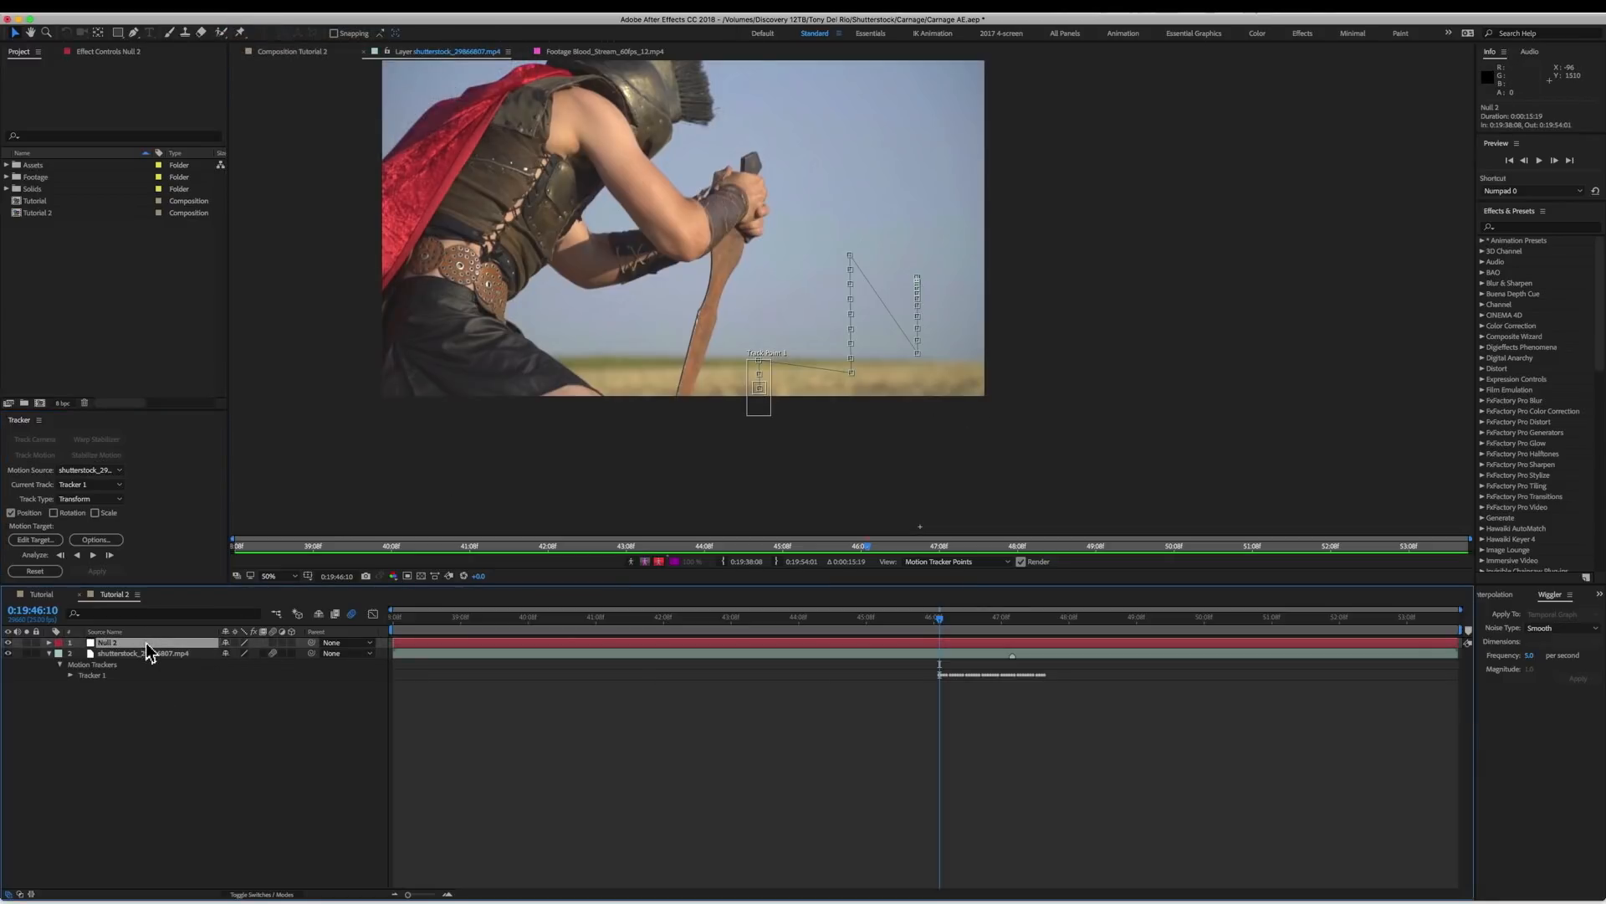
{"action": "key", "text": "Return"}
{"action": "type", "text": "Track Null 01"}
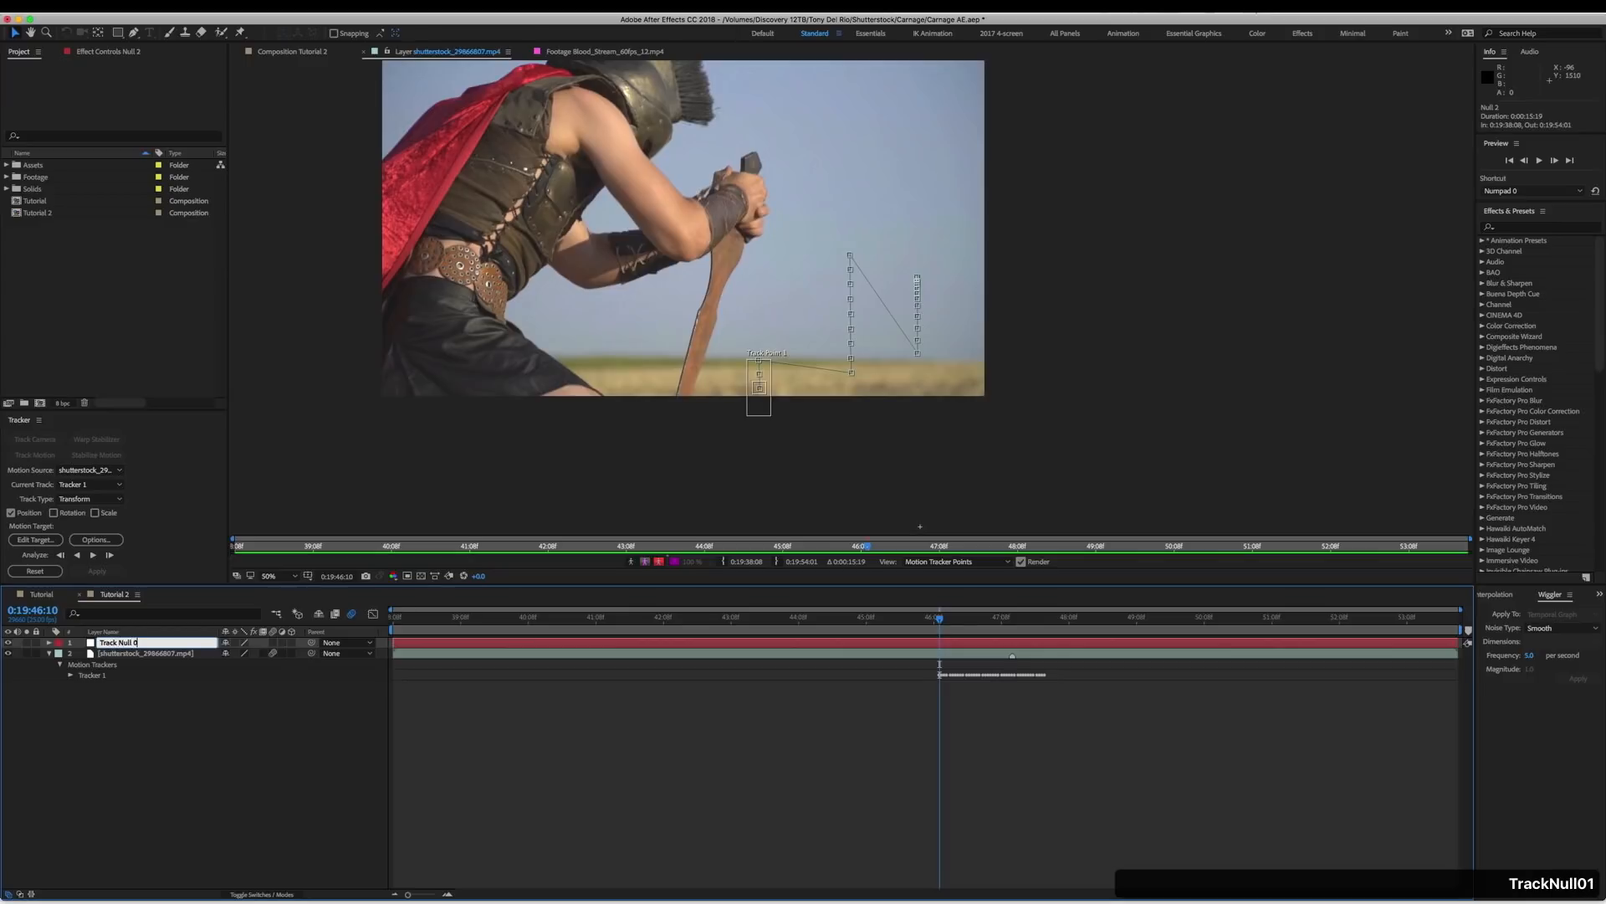
{"action": "key", "text": "Return"}
Set Track Null 01 as the motion target of Tracker 1 on the soldier footage and apply the tracking data.
{"action": "left_click", "coordinate": [167, 654]}
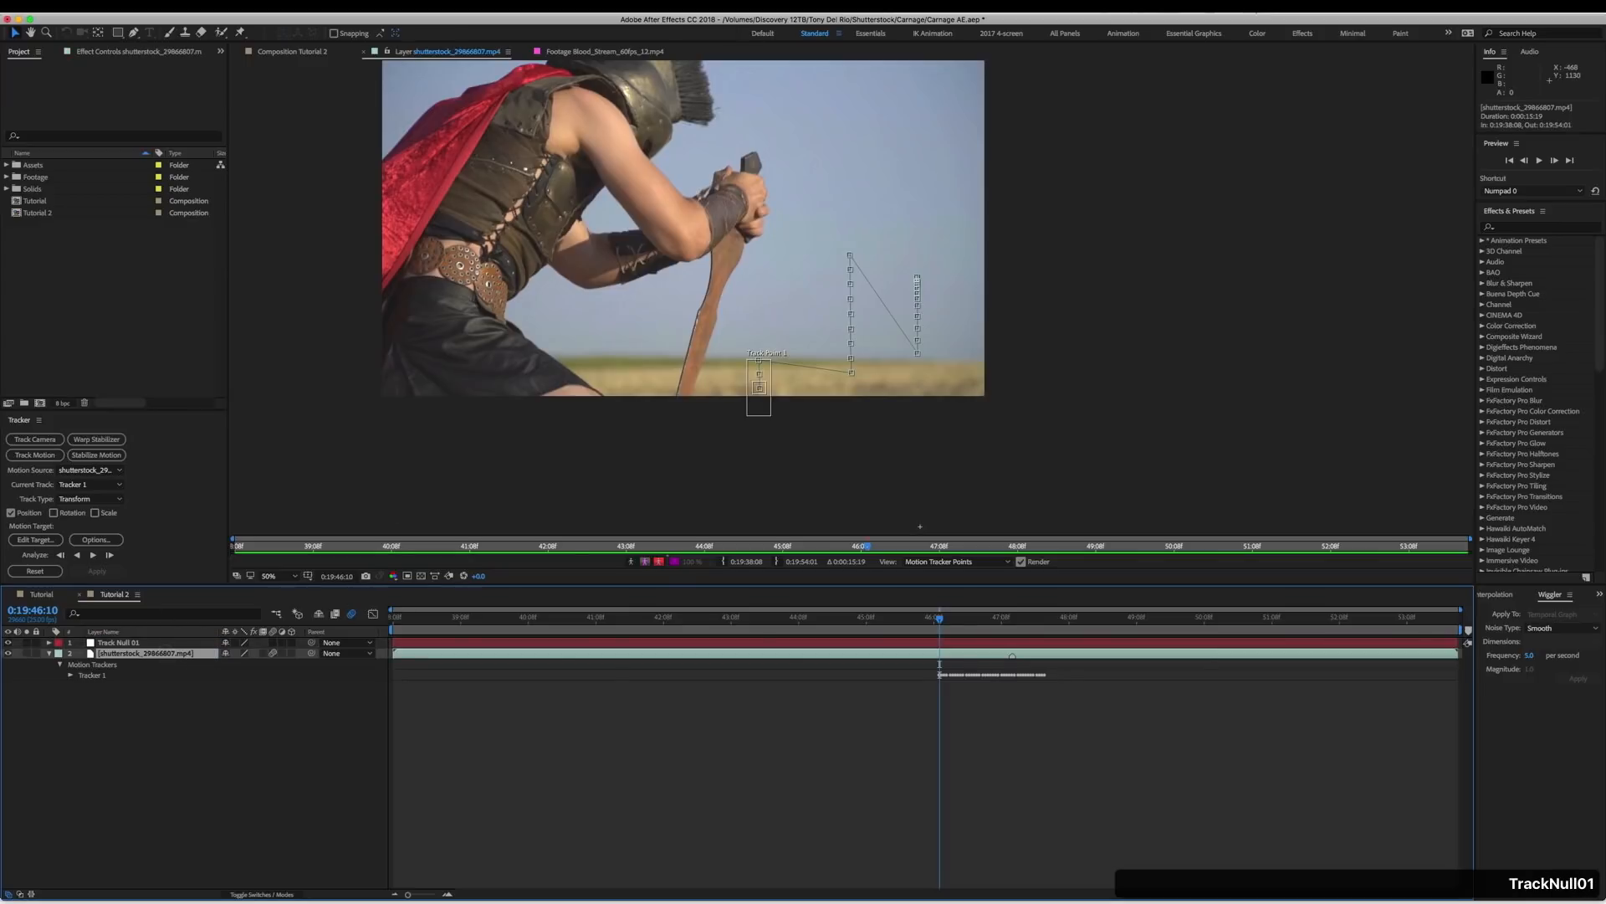
{"action": "left_click", "coordinate": [35, 538]}
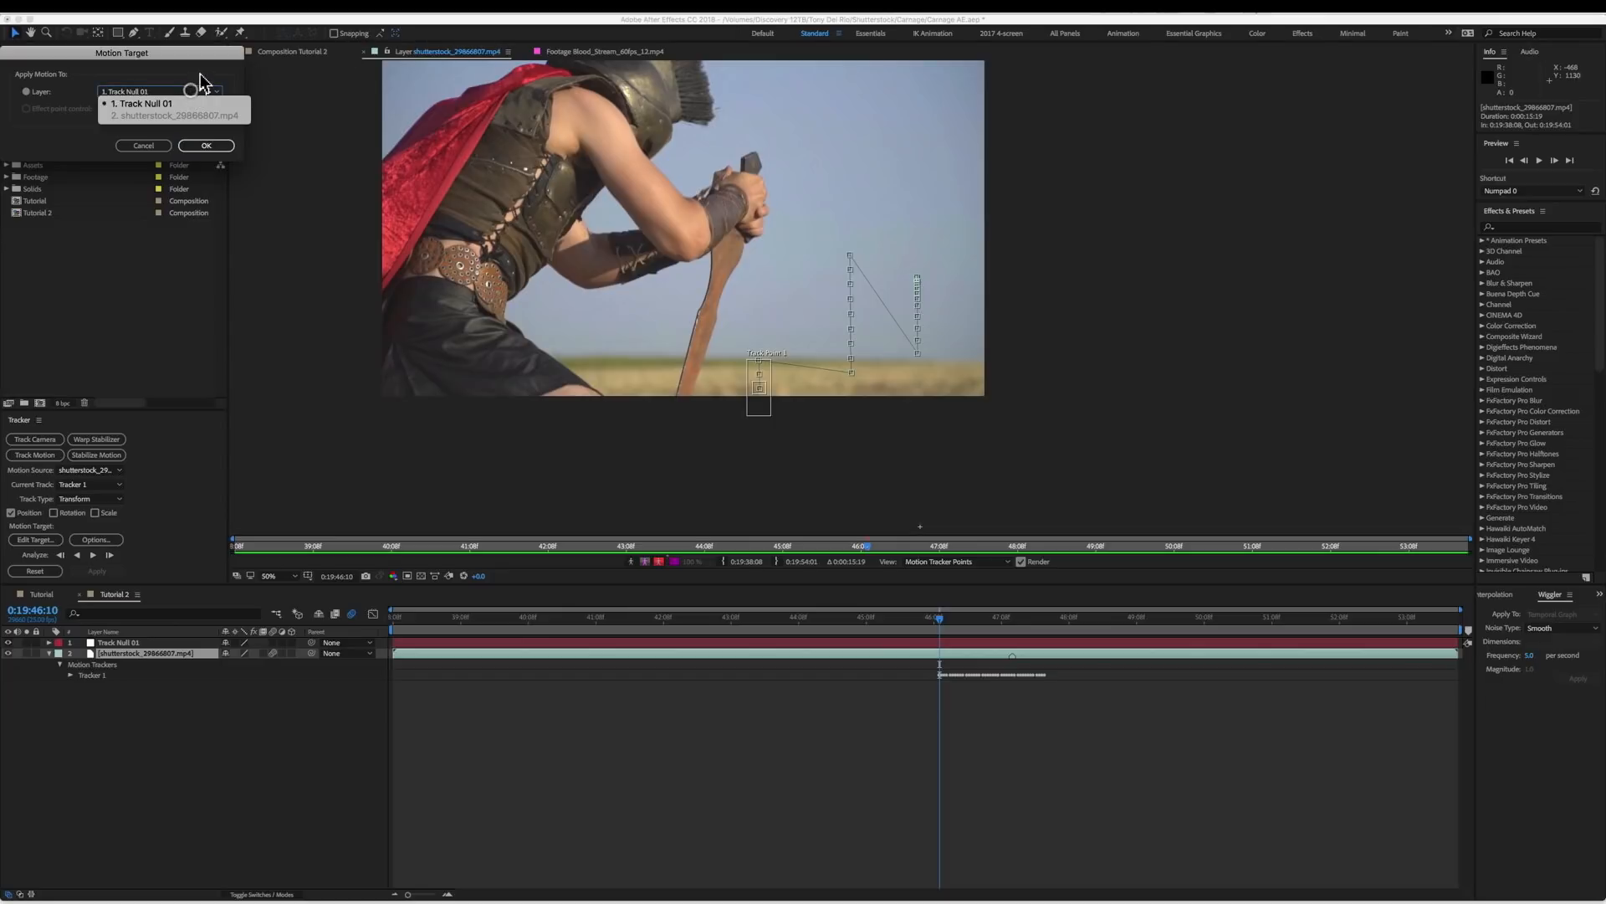
{"action": "left_click", "coordinate": [211, 147]}
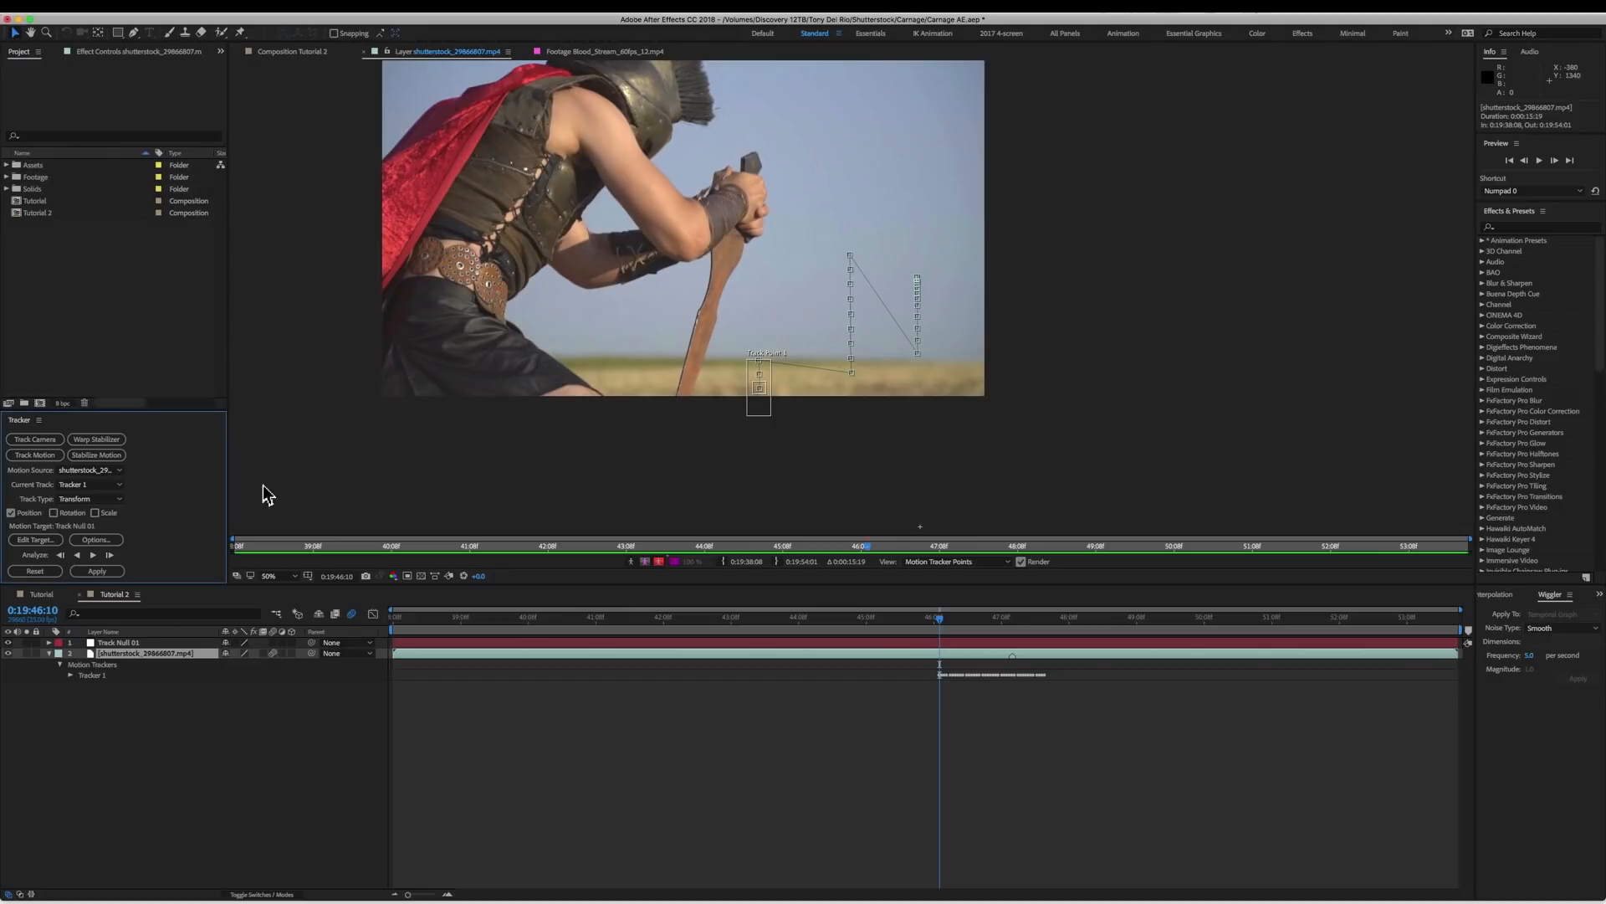
{"action": "left_click", "coordinate": [120, 571]}
{"action": "left_click", "coordinate": [124, 102]}
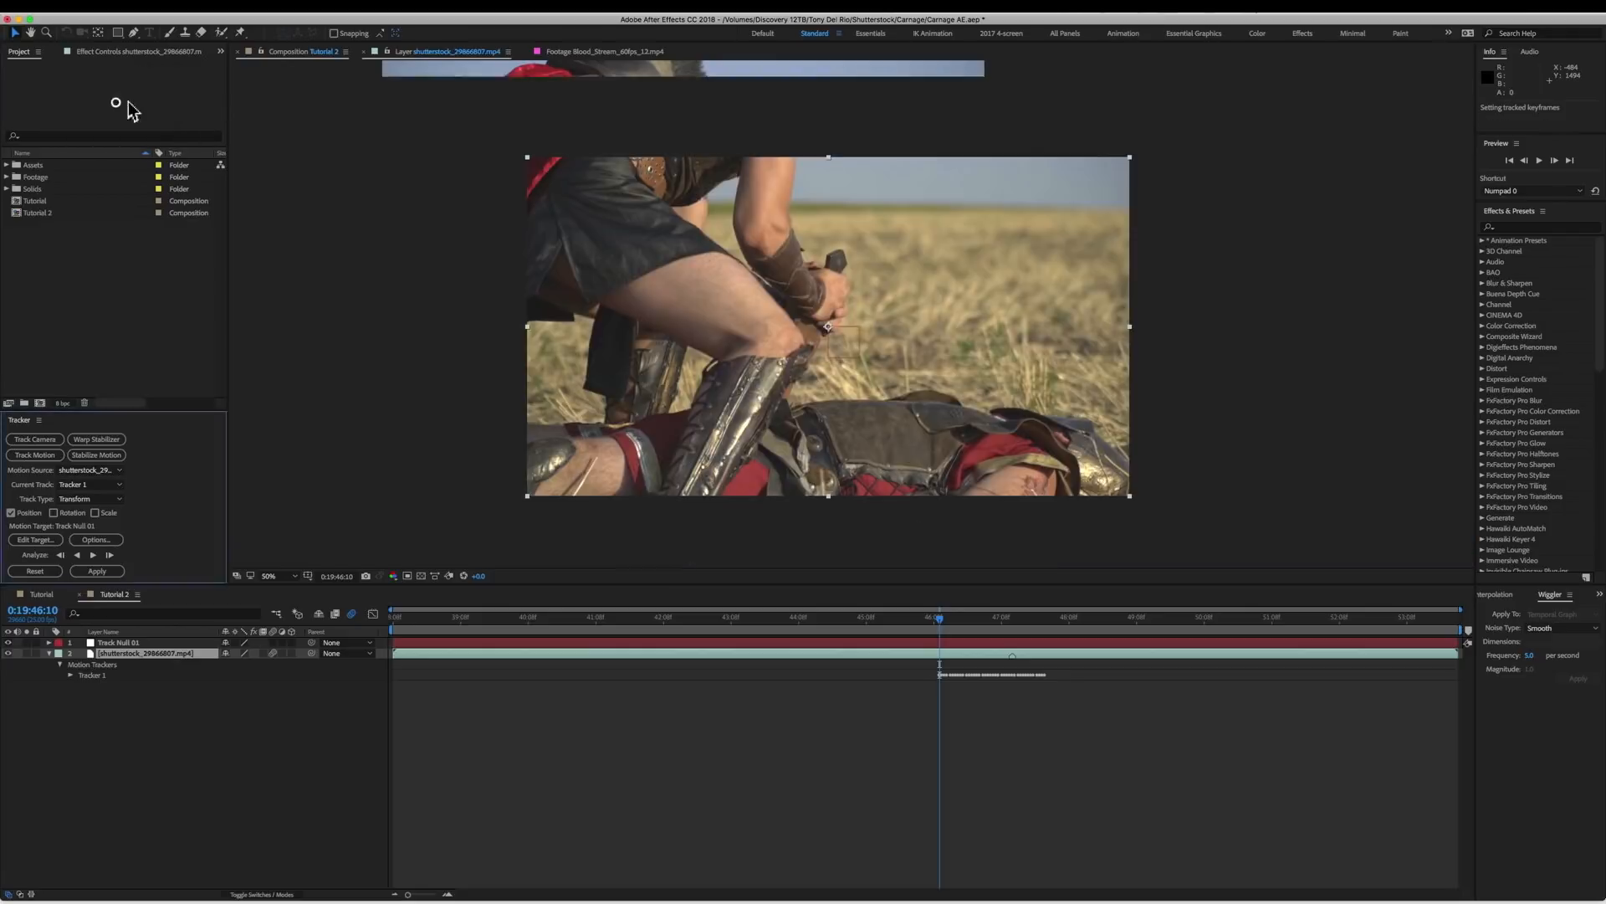
At 0:19:47:04, create a comp-sized solid in pure red (FF0000) for testing the track.
{"action": "left_click_drag", "start_coordinate": [910, 616], "coordinate": [990, 617]}
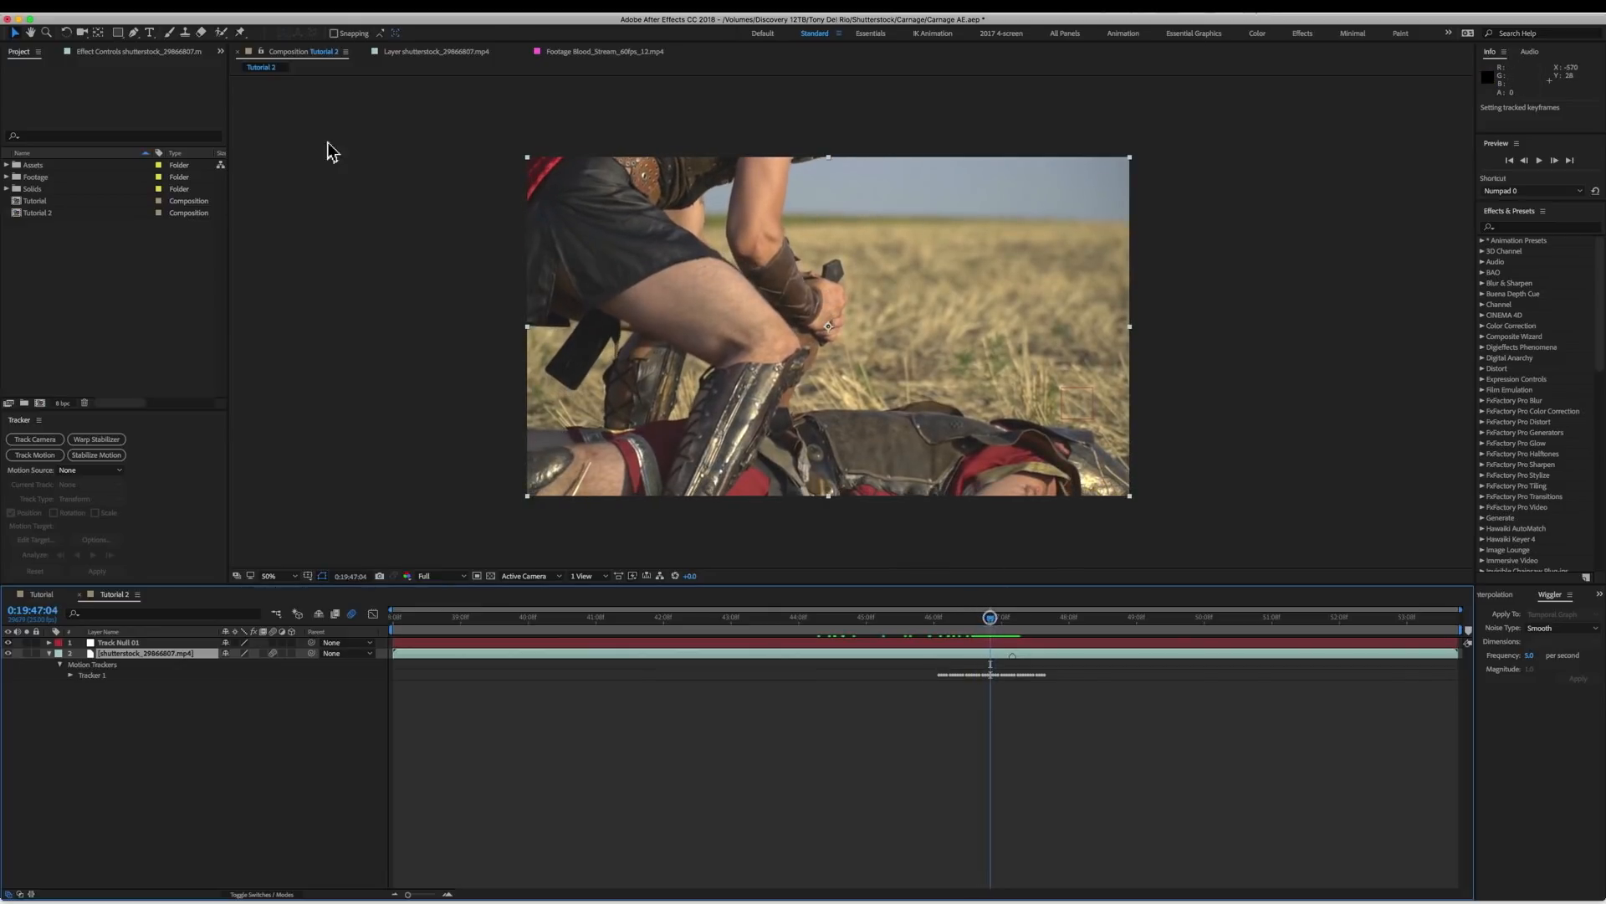
{"action": "left_click", "coordinate": [255, 15]}
{"action": "mouse_move", "coordinate": [376, 25]}
{"action": "left_click", "coordinate": [441, 36]}
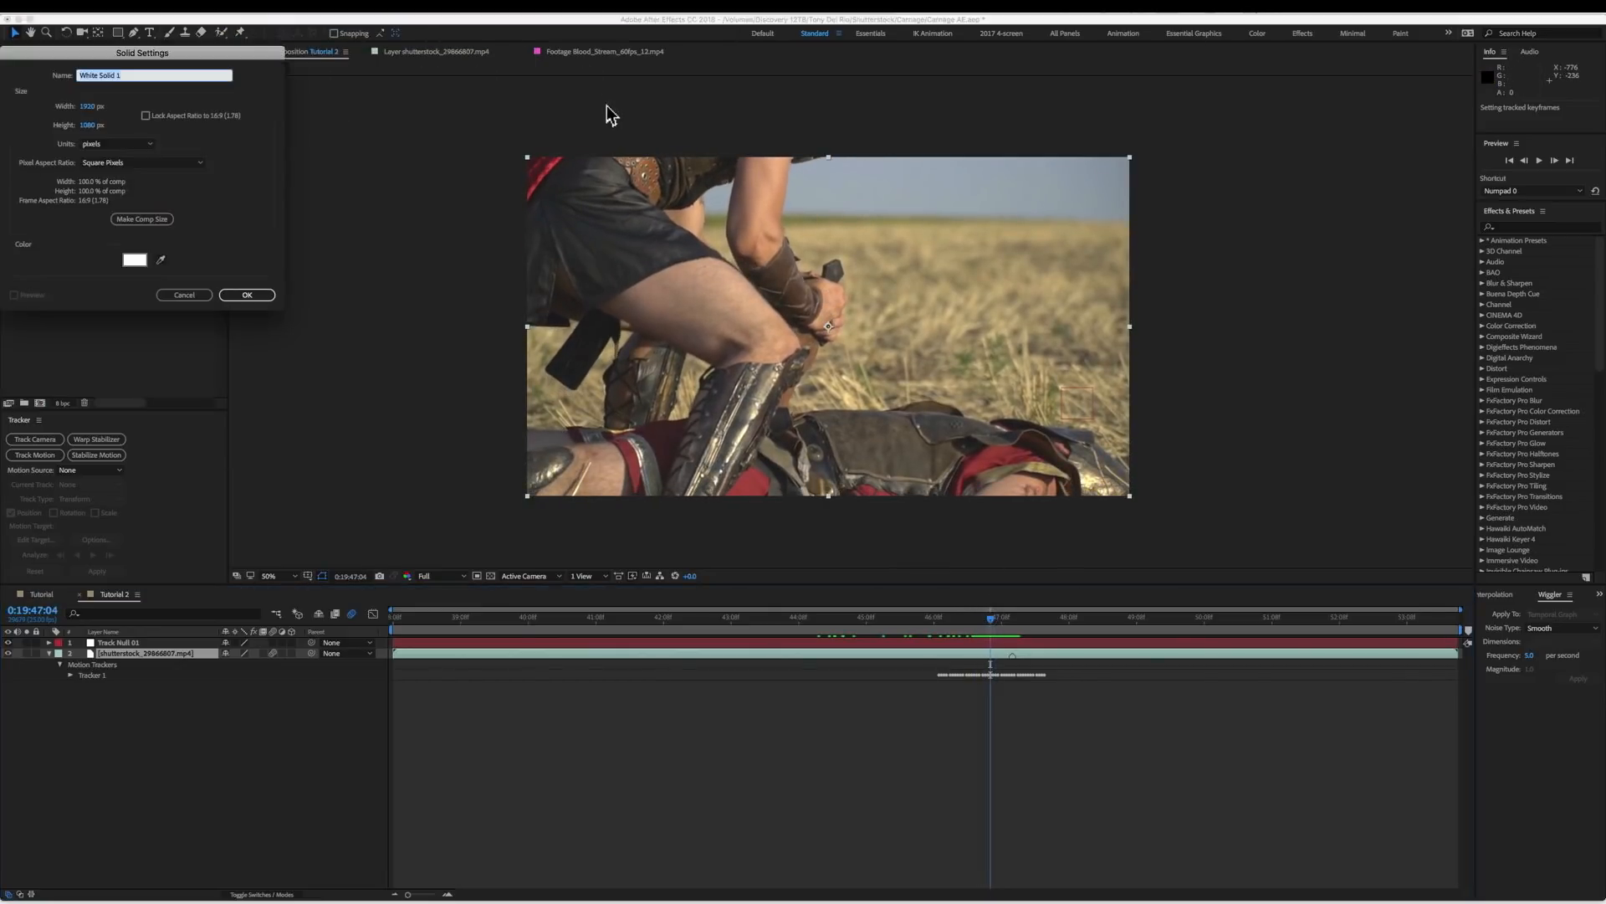
{"action": "left_click", "coordinate": [134, 261]}
{"action": "left_click", "coordinate": [170, 55]}
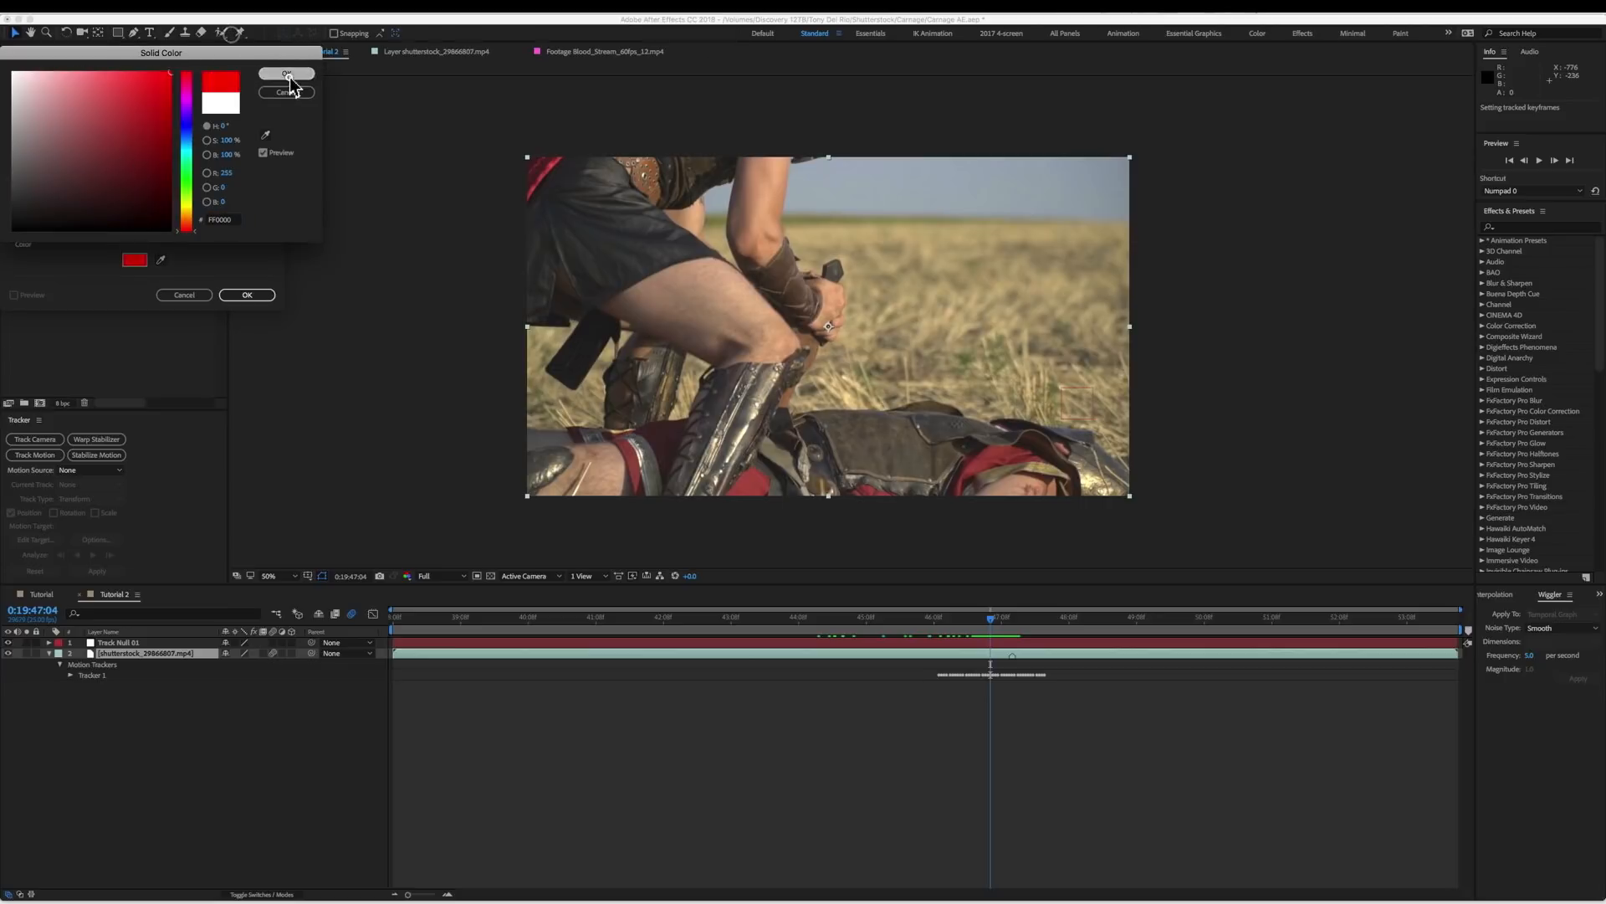
{"action": "left_click", "coordinate": [289, 76]}
{"action": "left_click", "coordinate": [247, 295]}
Mask the red solid with the Pen tool into a closed, curved four-point shape beside the soldier's hands.
{"action": "left_click", "coordinate": [133, 32]}
{"action": "left_click_drag", "start_coordinate": [799, 263], "coordinate": [820, 323]}
{"action": "mouse_move", "coordinate": [837, 368]}
{"action": "left_mouse_down"}
{"action": "mouse_move", "coordinate": [860, 405]}
{"action": "mouse_move", "coordinate": [918, 328]}
{"action": "left_mouse_up"}
{"action": "left_click_drag", "start_coordinate": [877, 271], "coordinate": [858, 259]}
{"action": "left_click", "coordinate": [800, 262]}
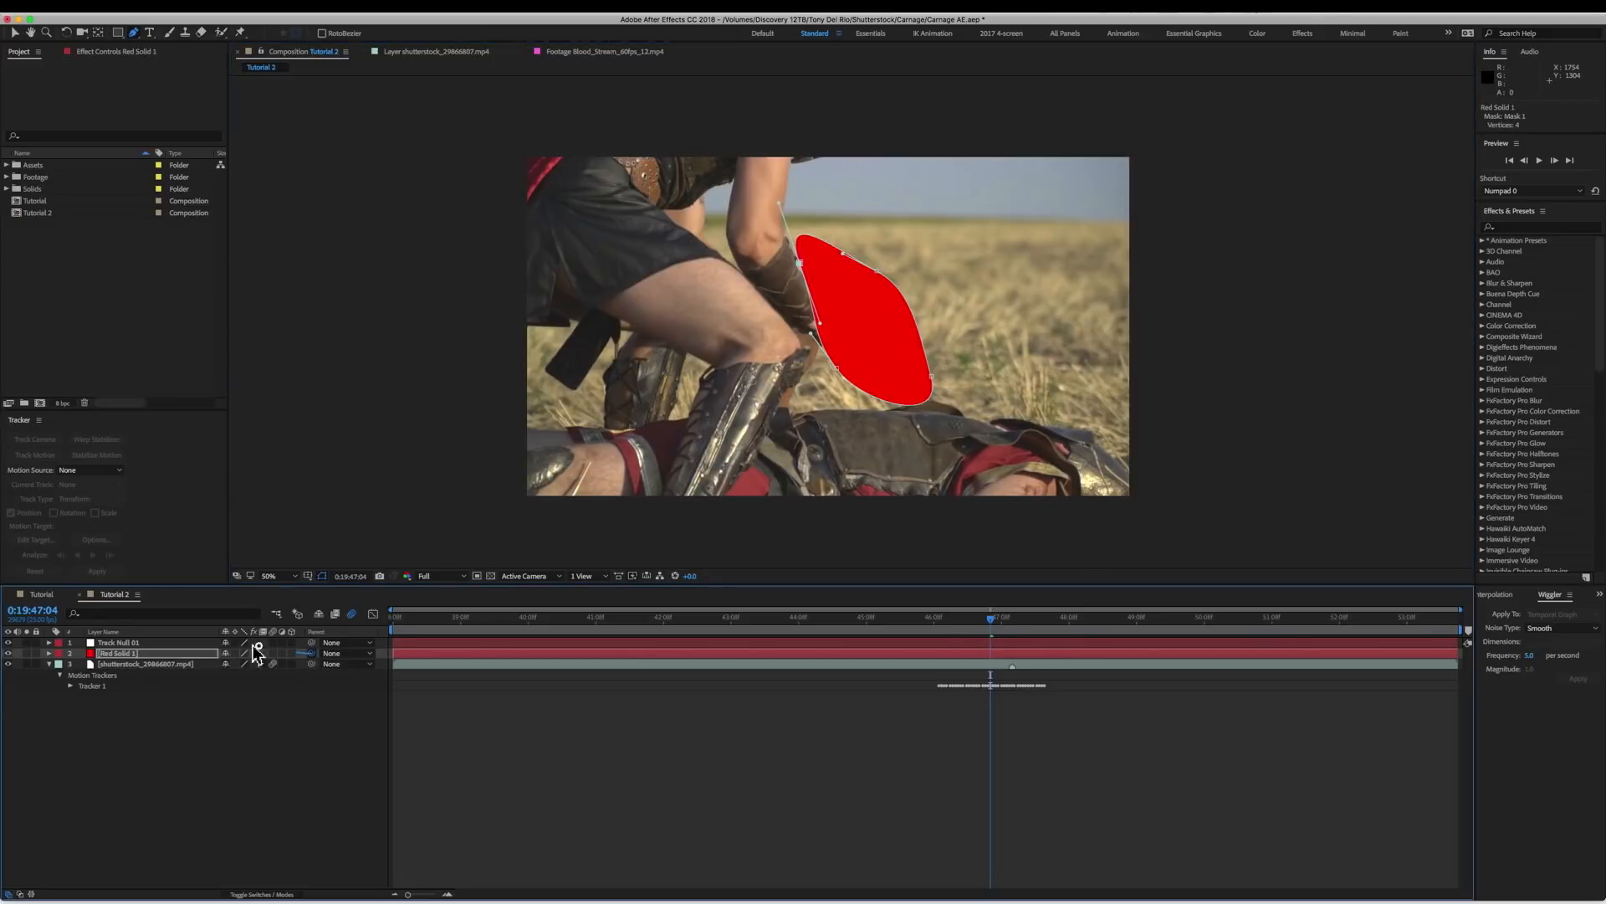
Parent the red solid to Track Null 01 and play the composition to test the track.
{"action": "left_click_drag", "start_coordinate": [311, 653], "coordinate": [117, 642]}
{"action": "left_click_drag", "start_coordinate": [996, 619], "coordinate": [928, 613]}
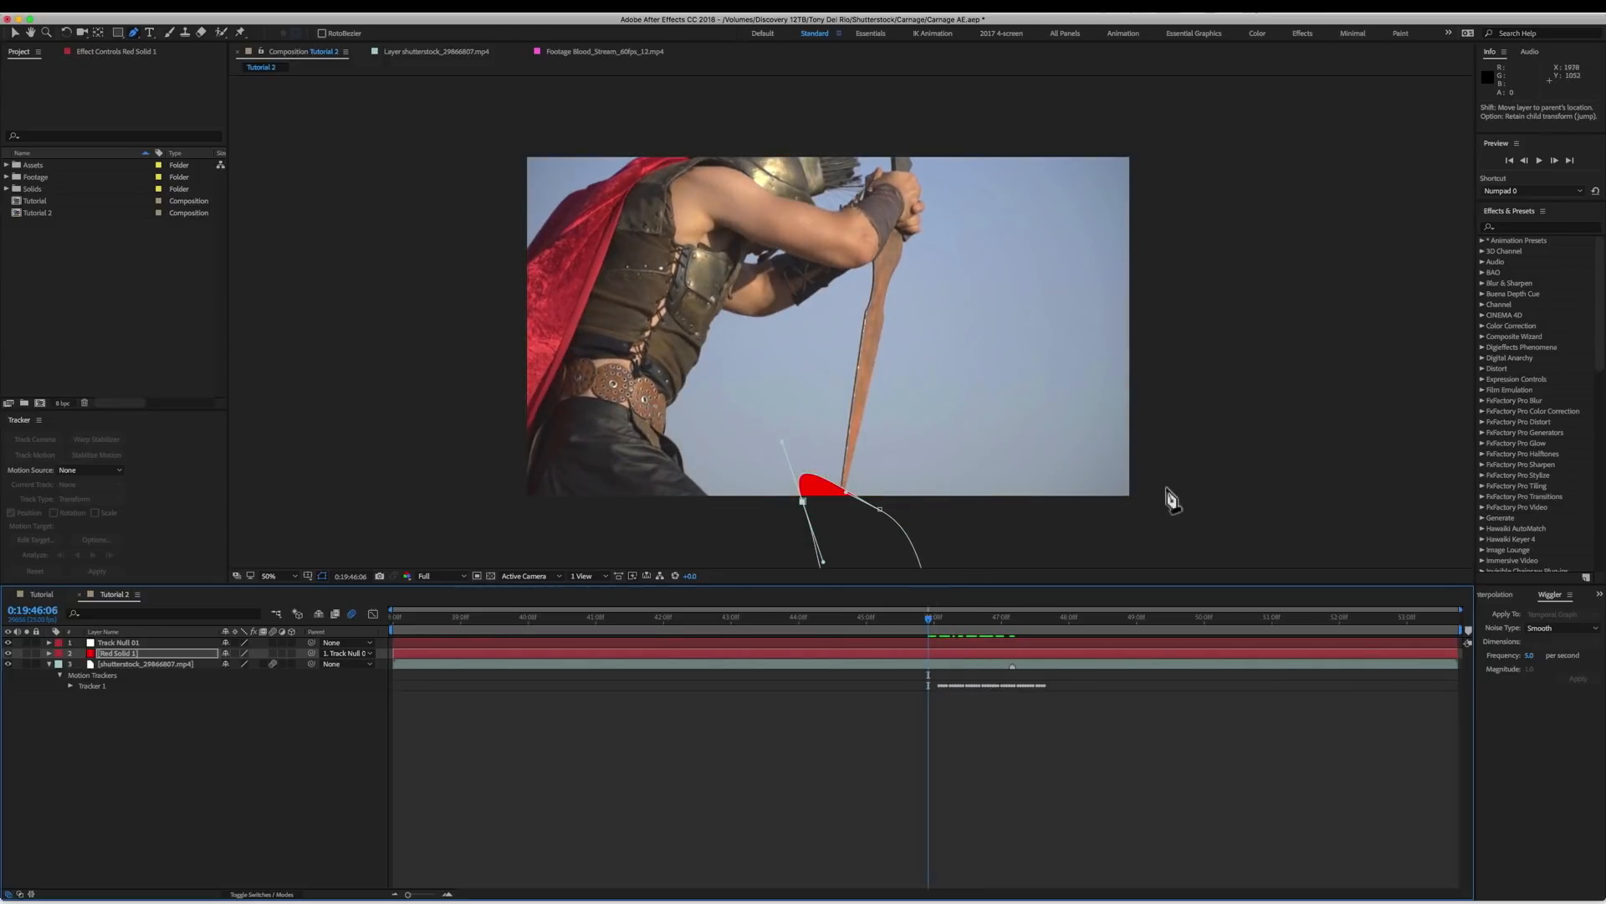
{"action": "key", "text": "super+z"}
{"action": "key", "text": "space"}
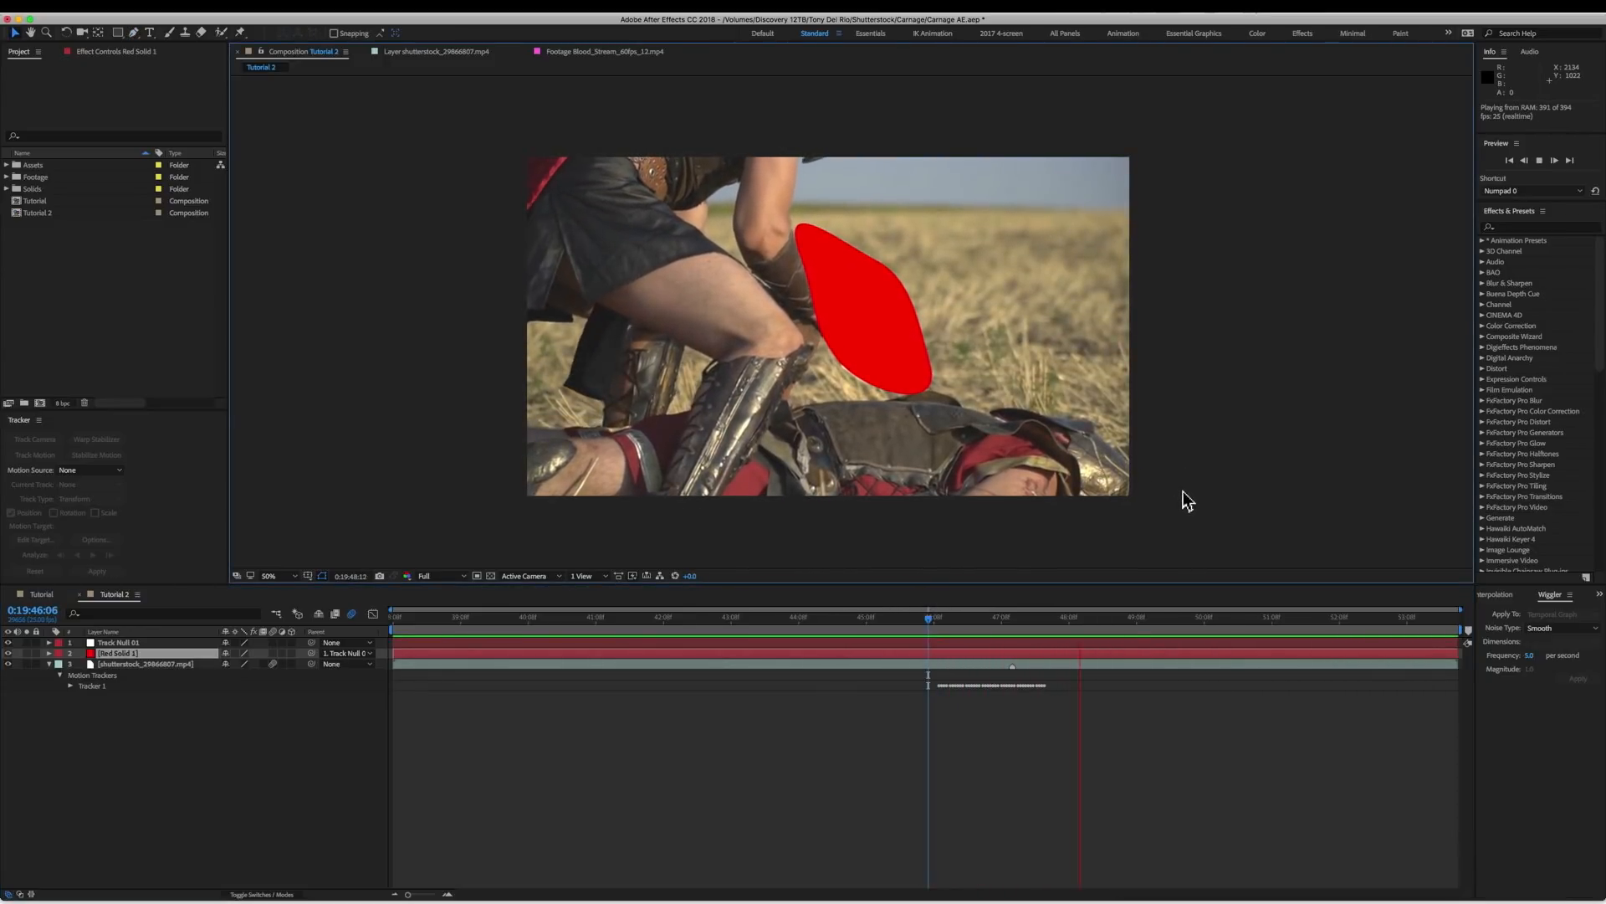
Delete the red test solid and move the current time to 0:19:47:03.
{"action": "left_click", "coordinate": [130, 653]}
{"action": "key", "text": "Delete"}
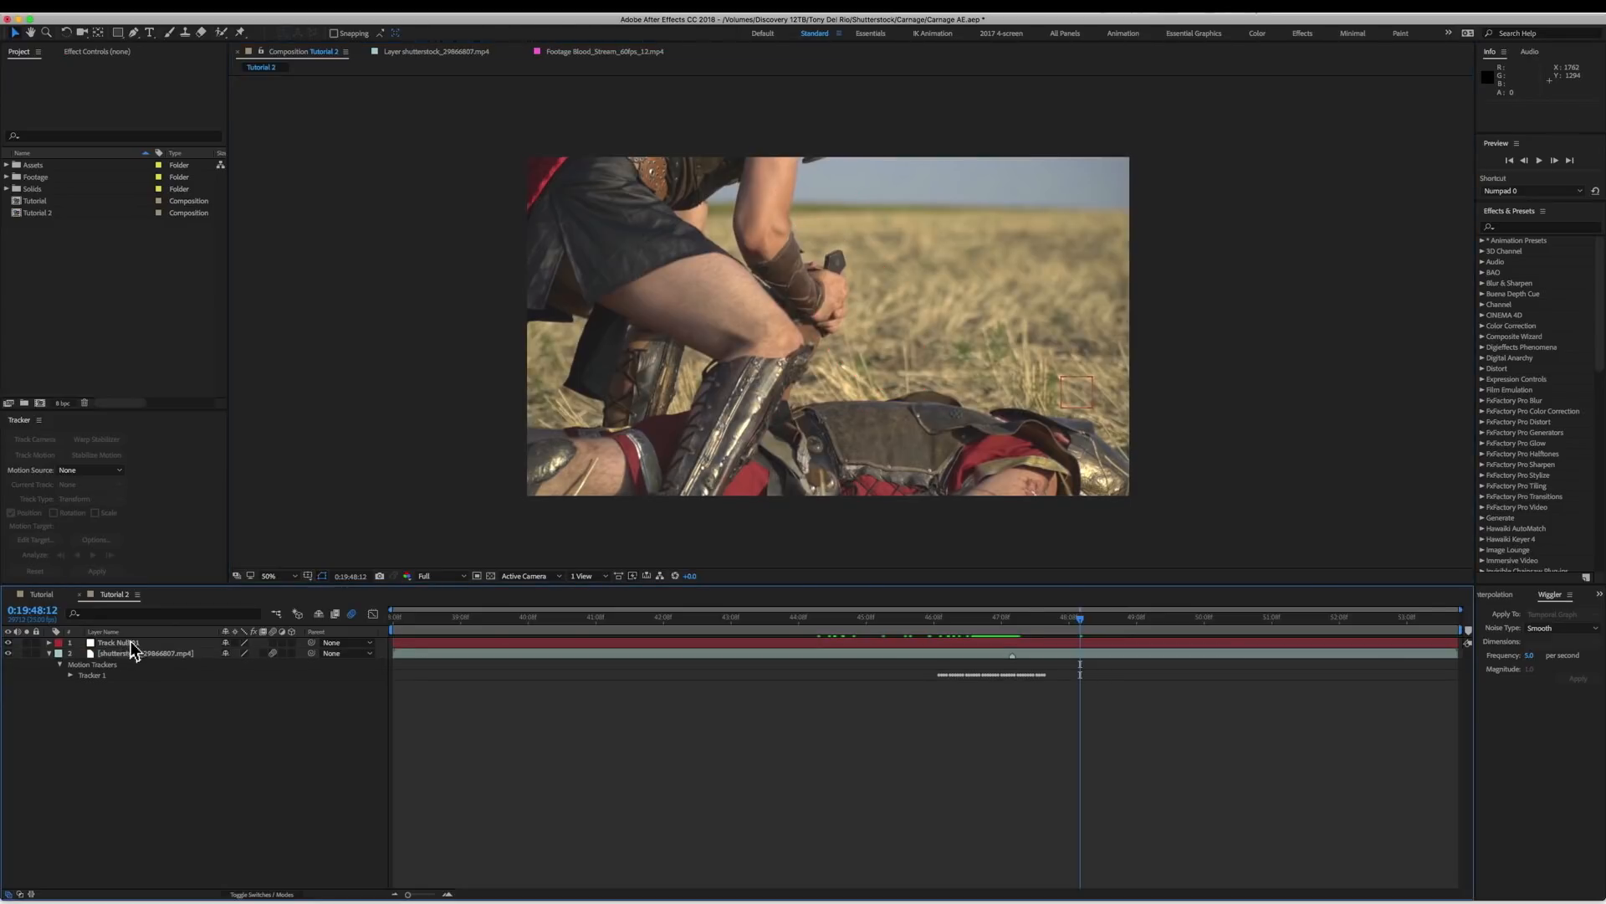
{"action": "left_click_drag", "start_coordinate": [969, 620], "coordinate": [988, 620]}
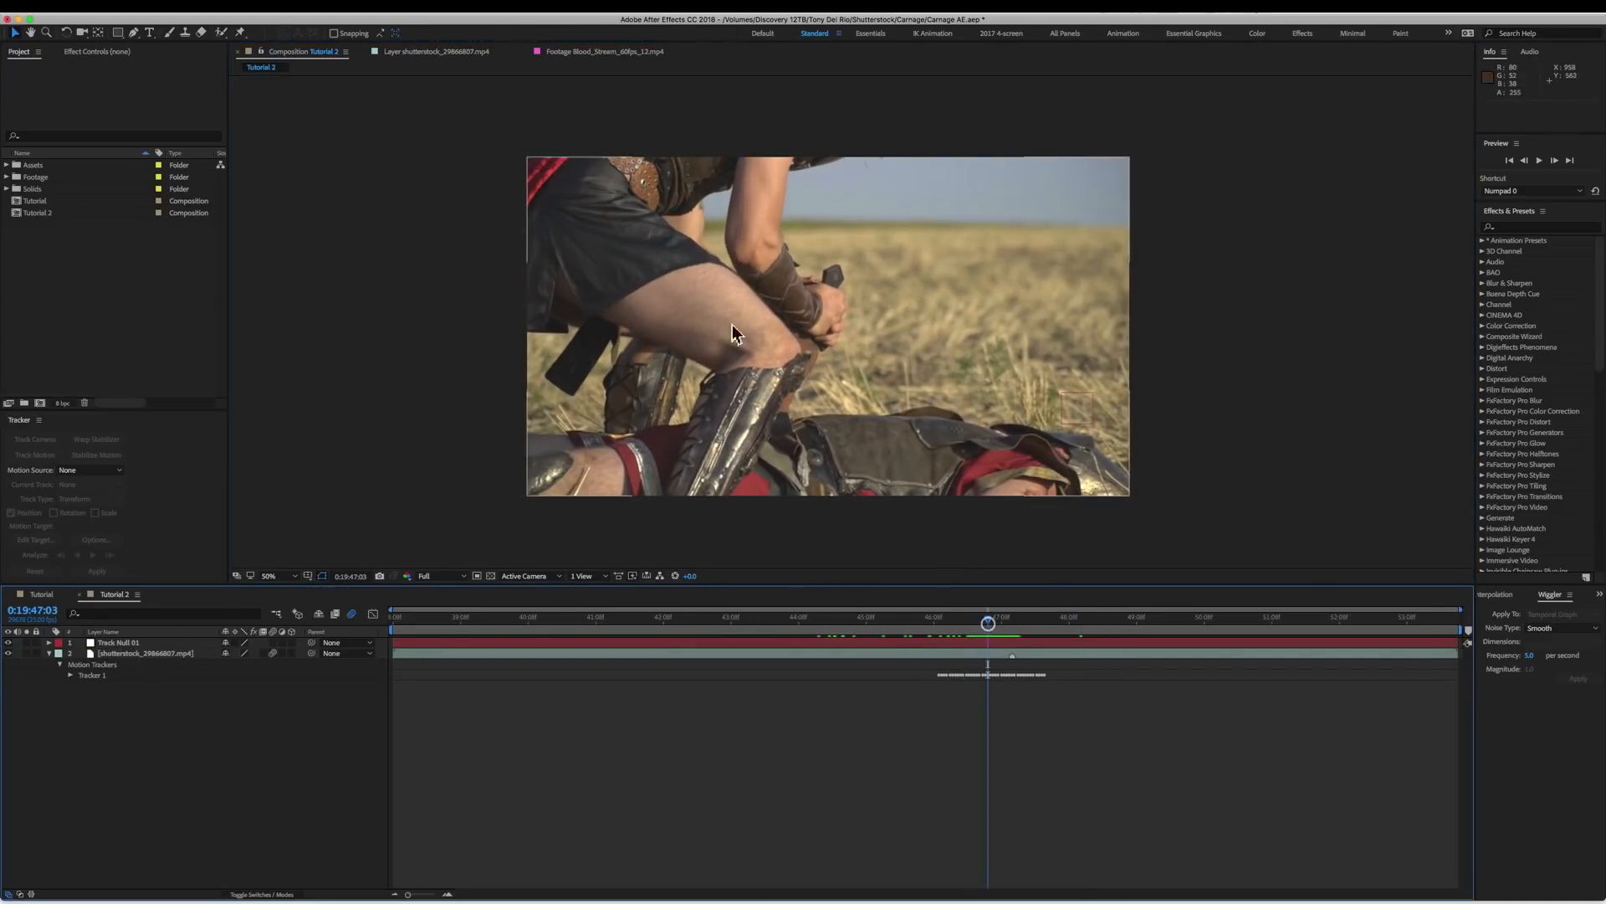
Preview Blood_Drops_60fps_09.mp4 from the Carnage_Drops_01 asset folder.
{"action": "left_click", "coordinate": [7, 165]}
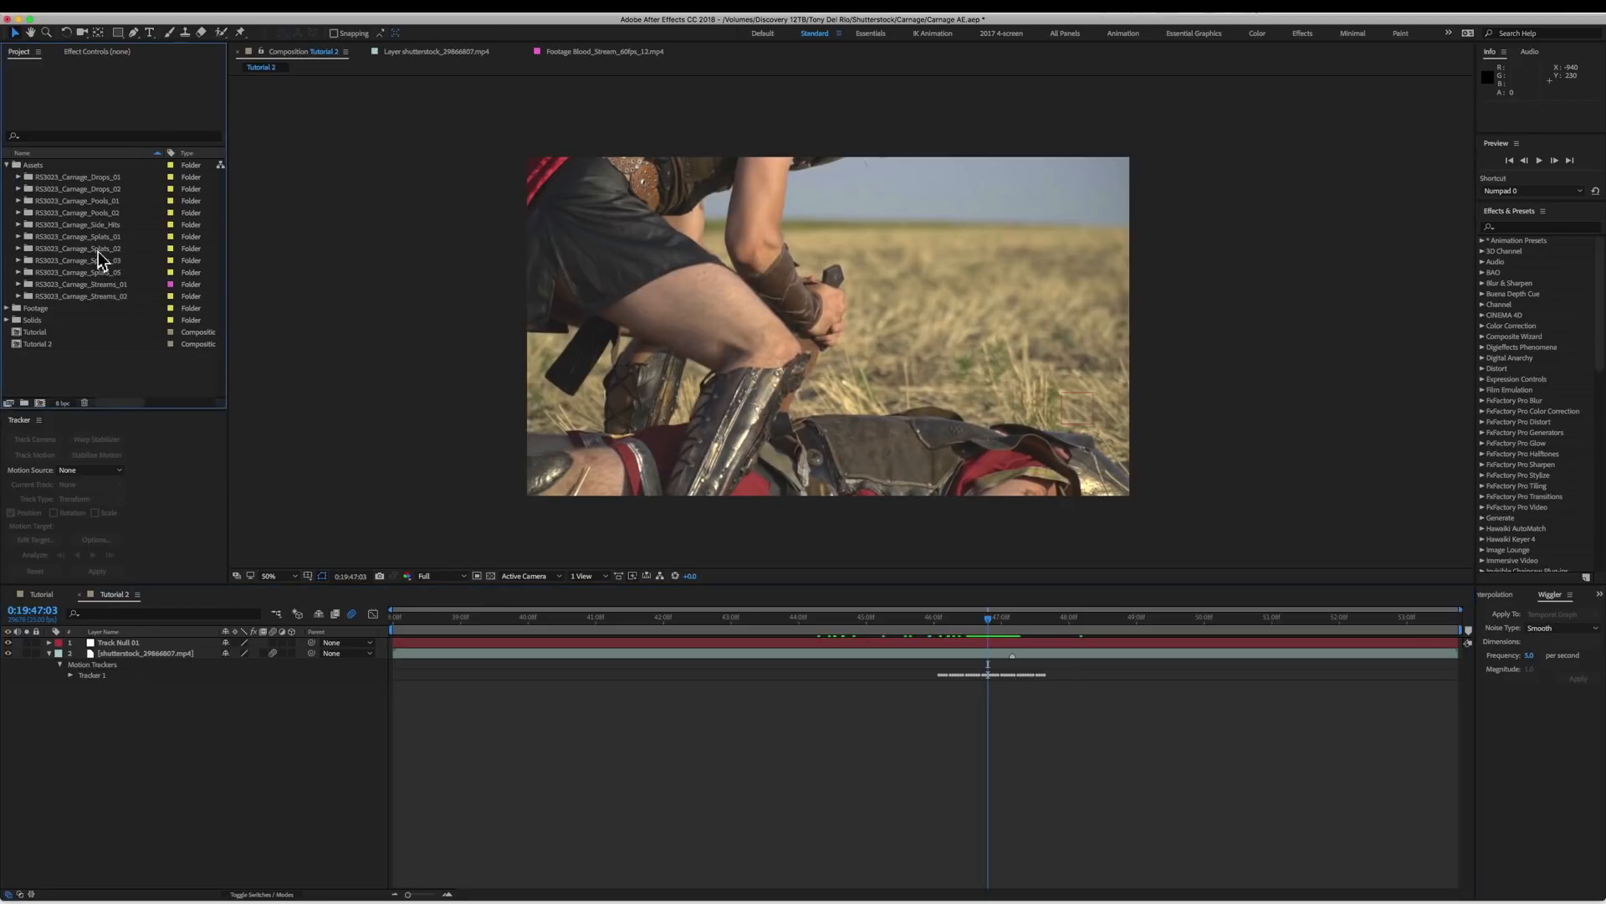
{"action": "left_click", "coordinate": [17, 176]}
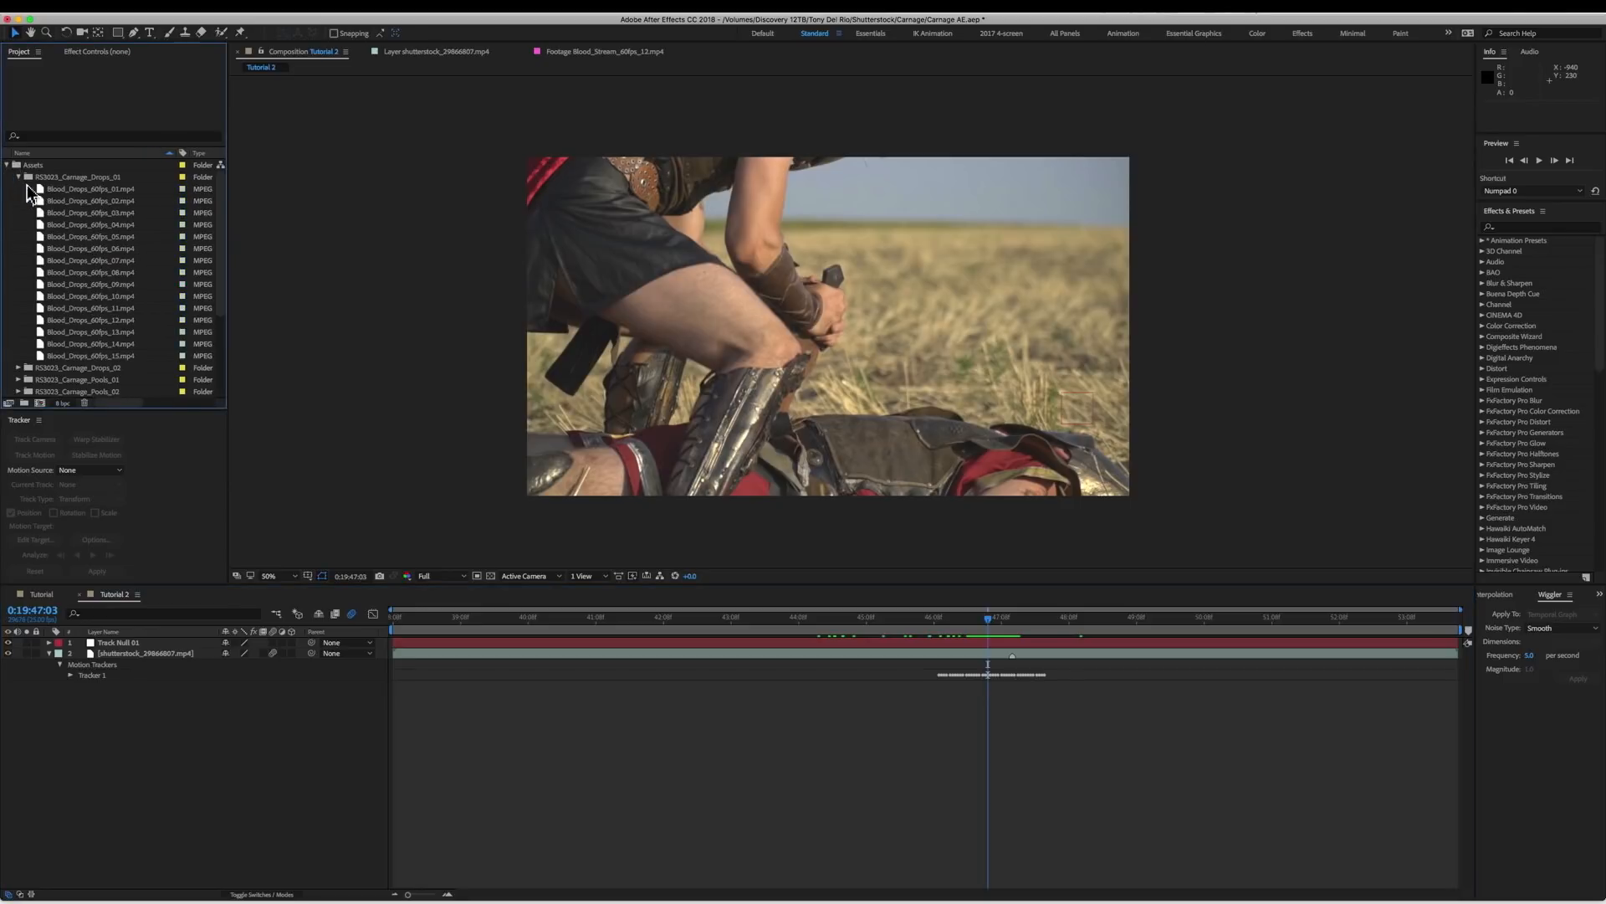
{"action": "double_click", "coordinate": [40, 200]}
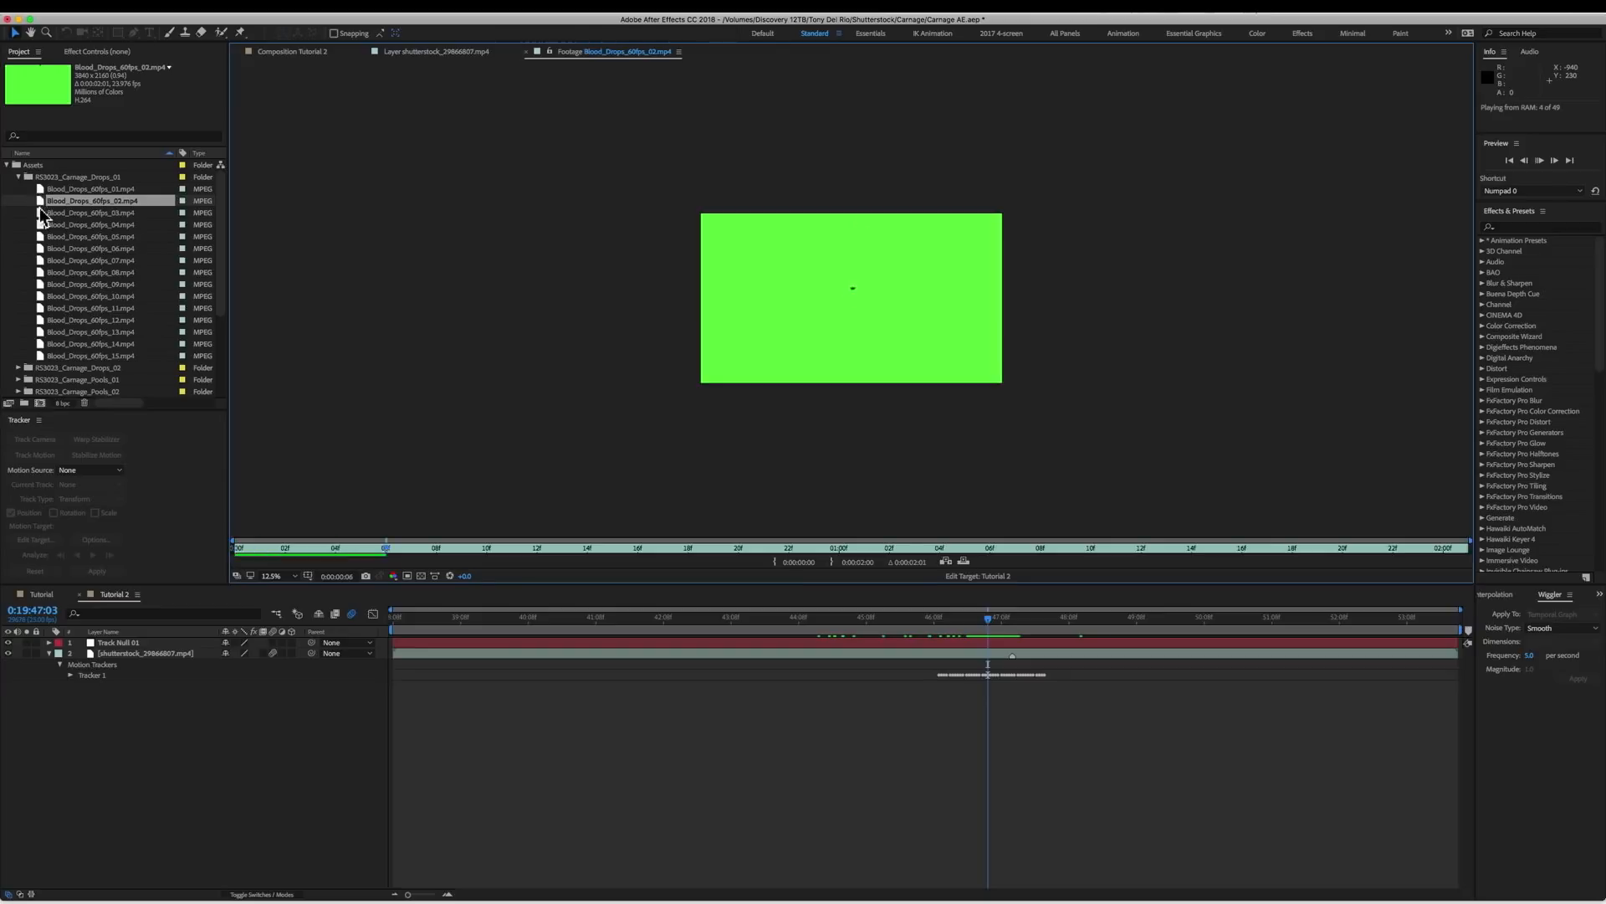
{"action": "double_click", "coordinate": [38, 285]}
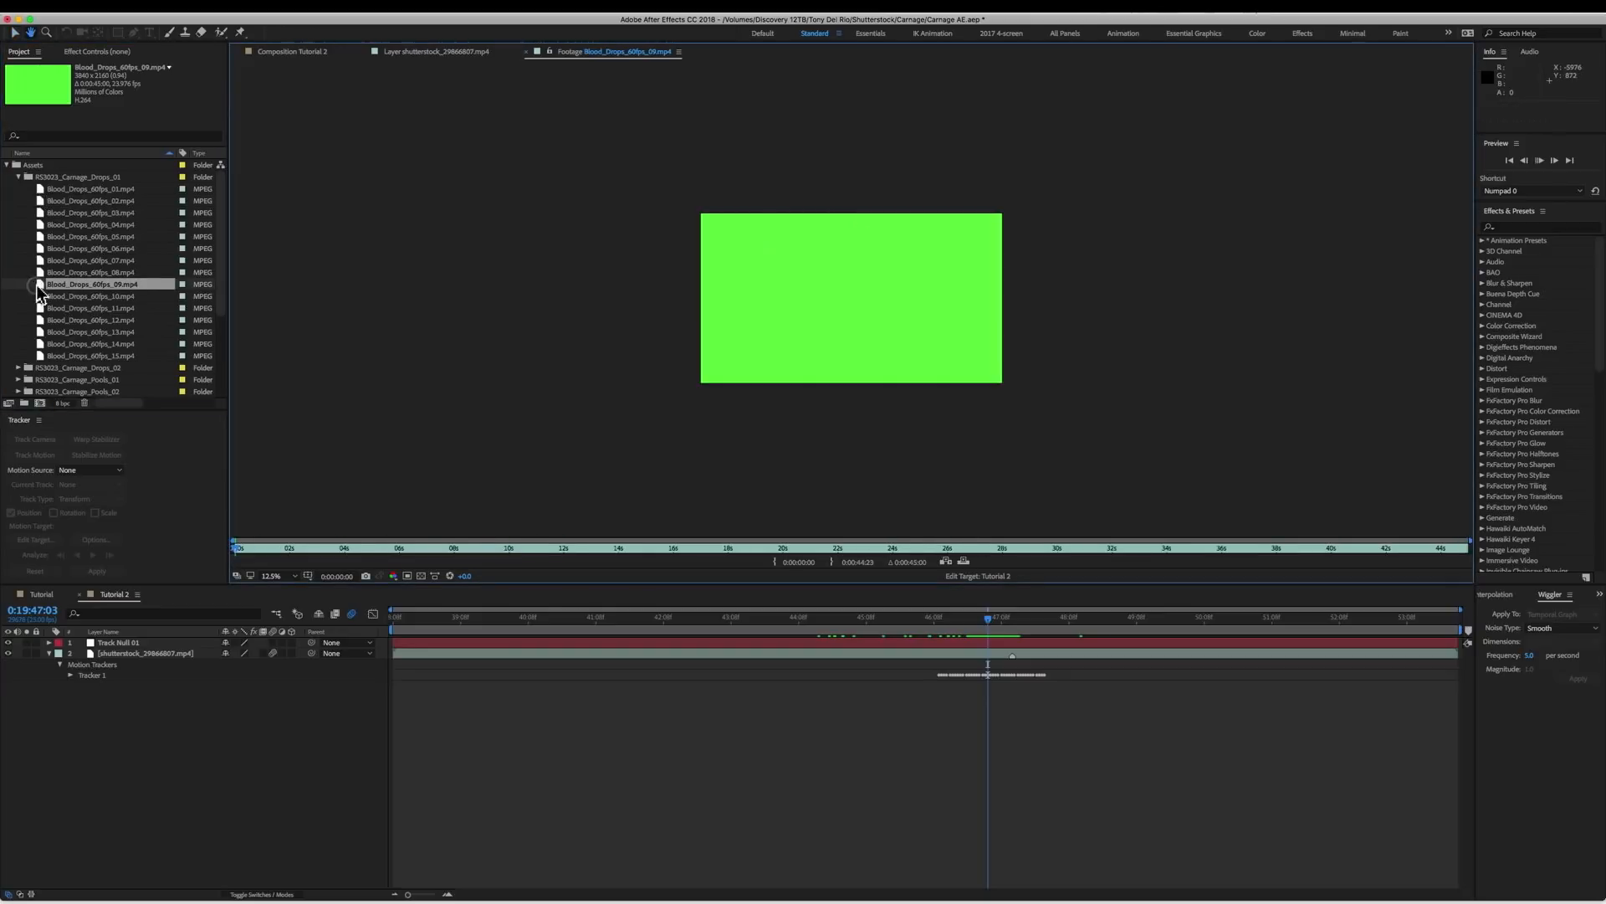
{"action": "key", "text": "space"}
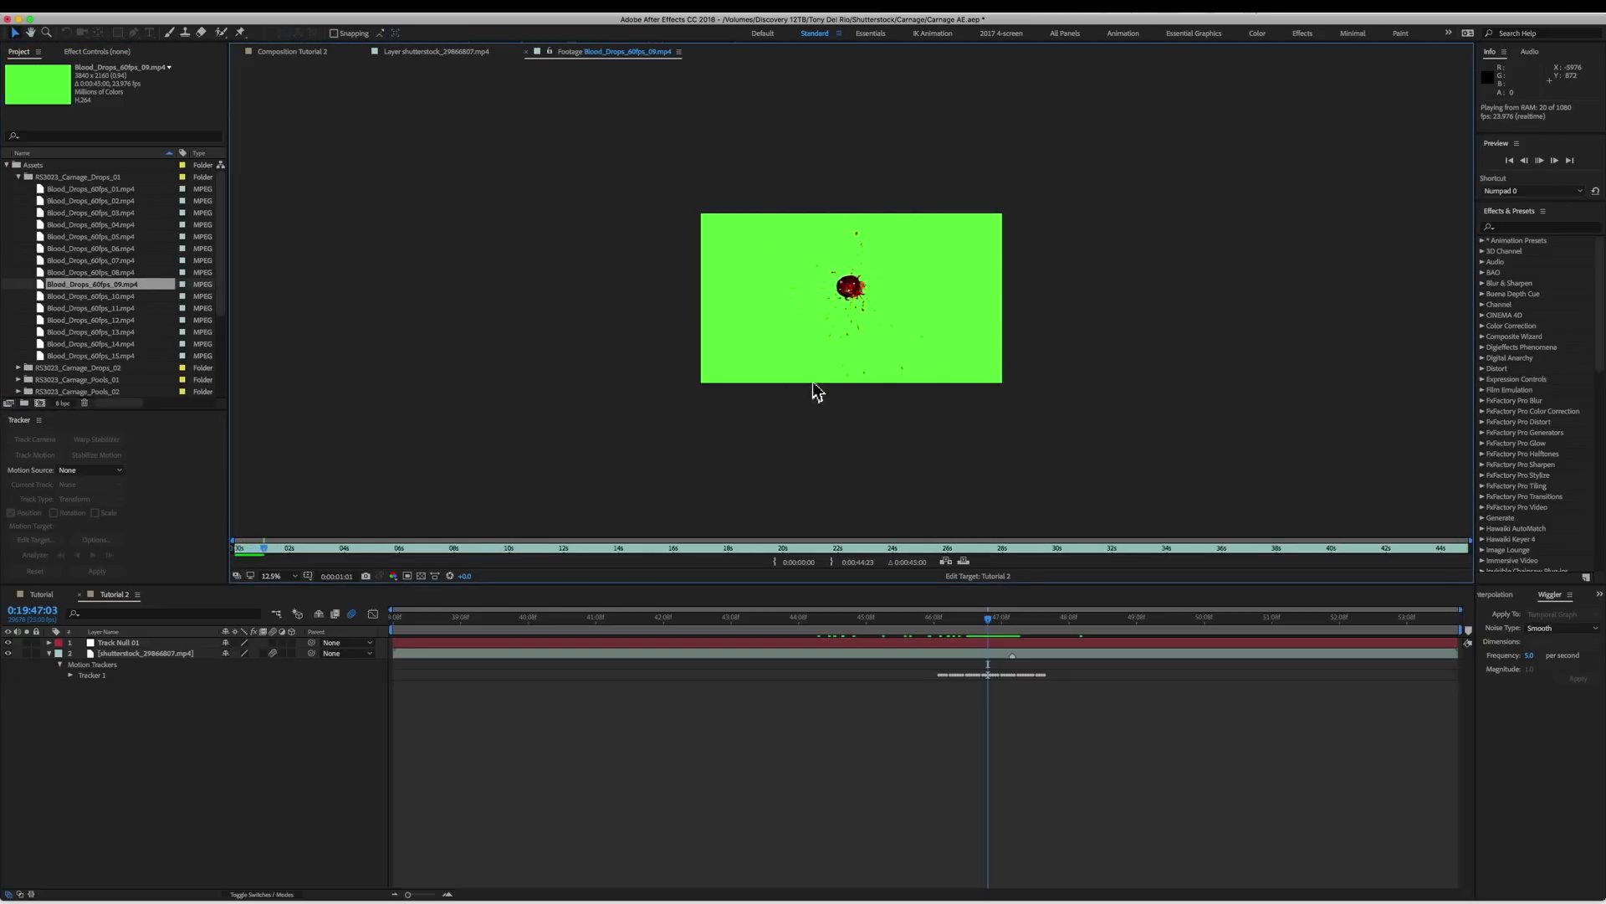
{"action": "key", "text": "space"}
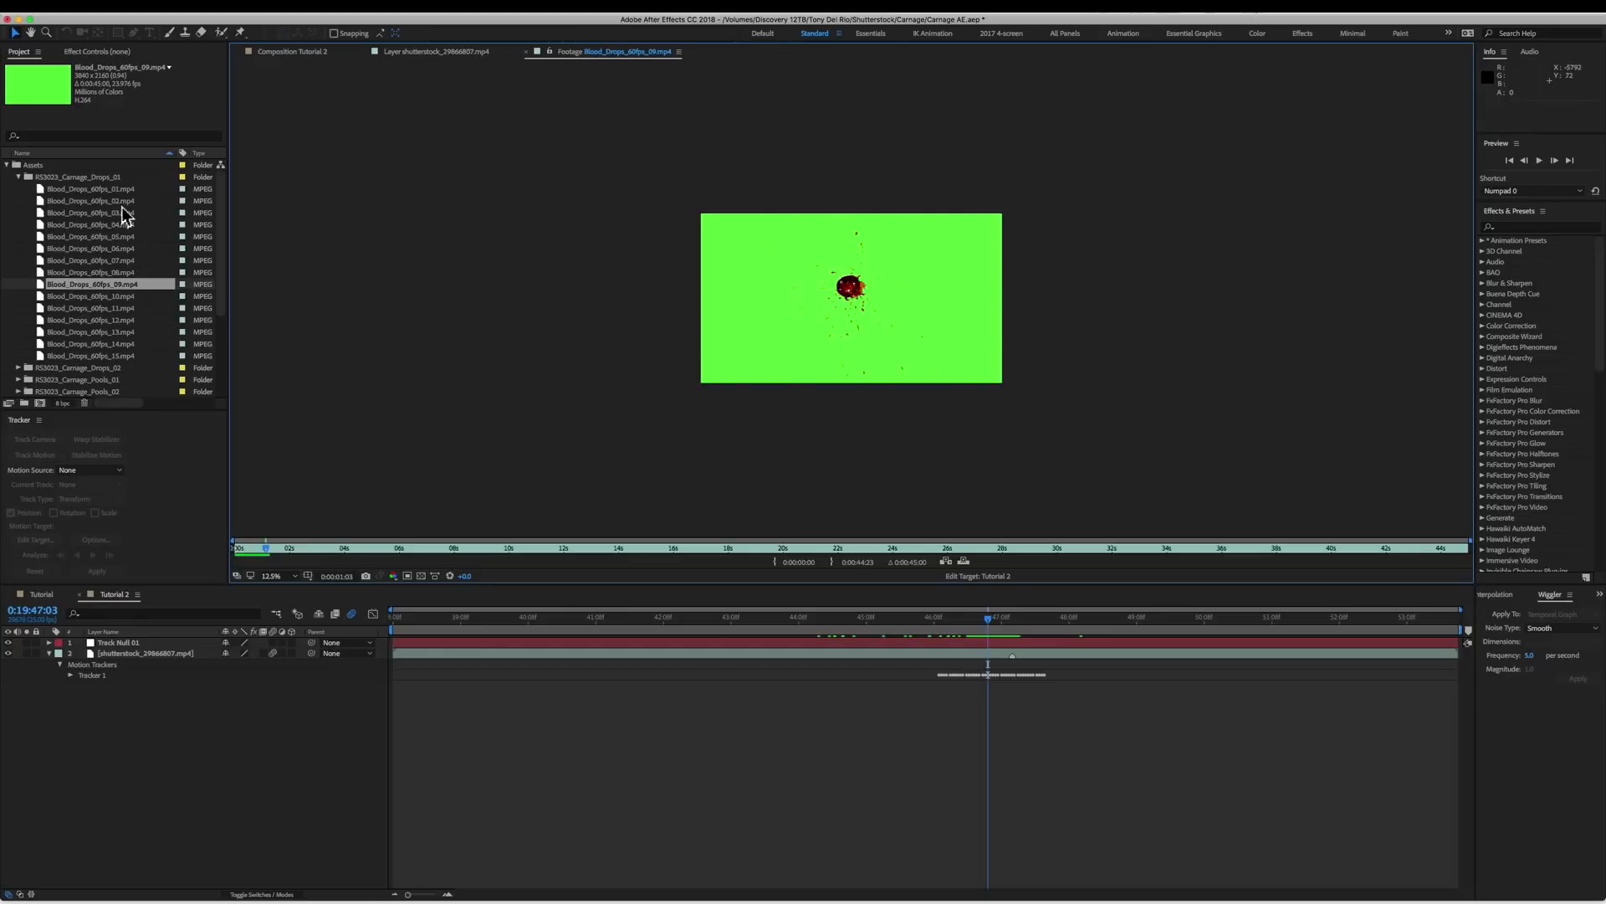
{"action": "left_click", "coordinate": [19, 178]}
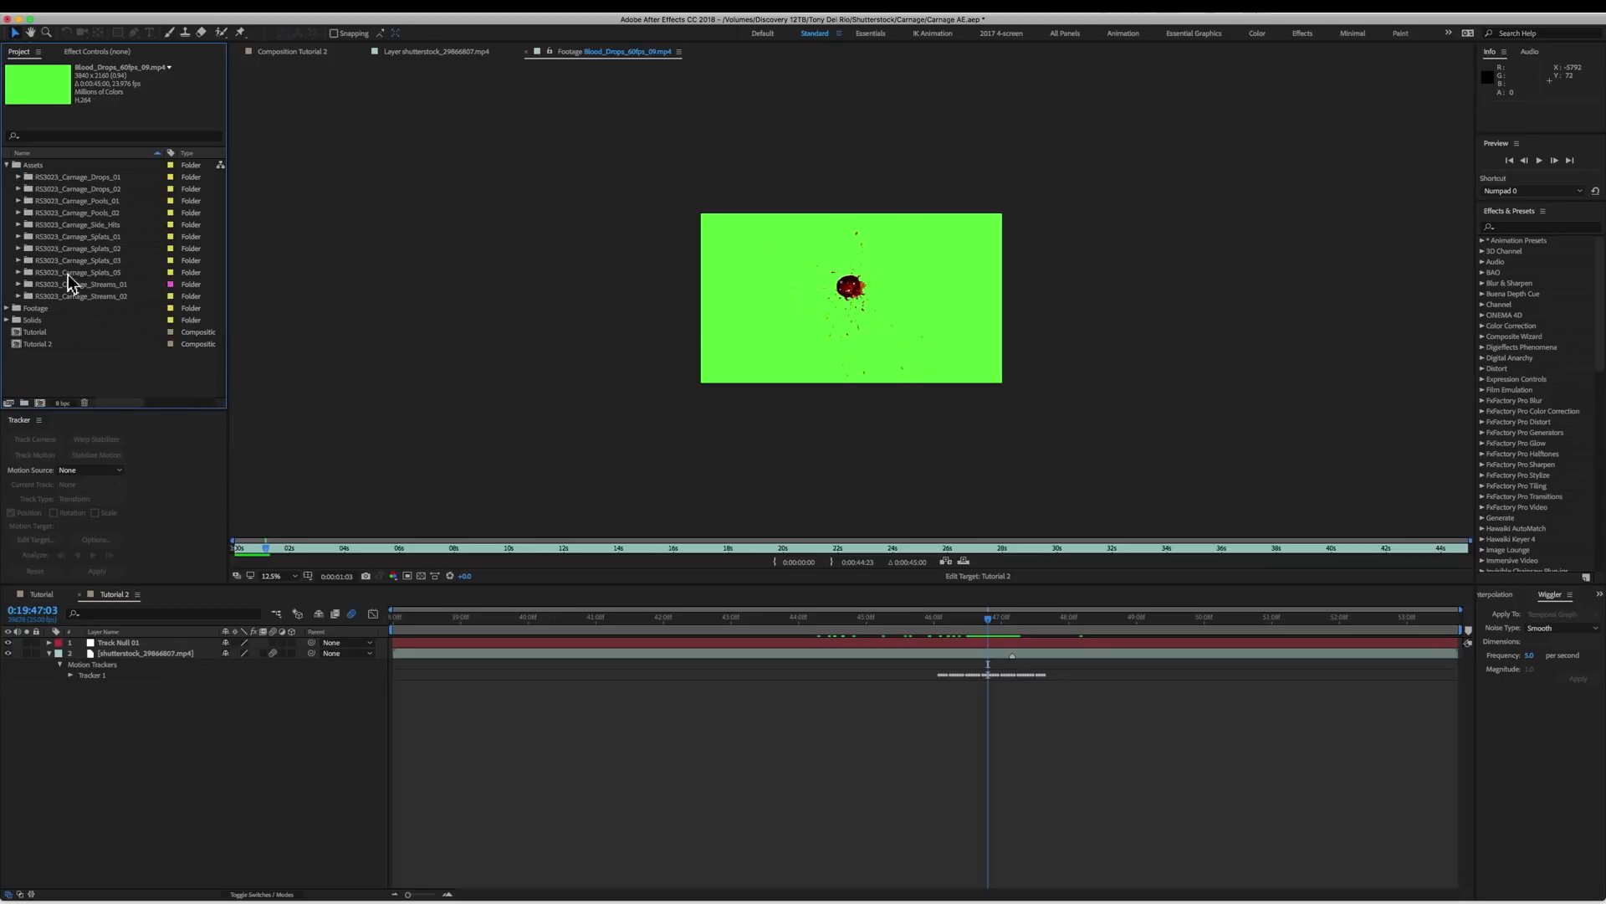
Preview Blood_Stream_60fps_12.mp4 from the Carnage_Streams_01 folder with the whole frame in view.
{"action": "left_click", "coordinate": [109, 283]}
{"action": "left_click", "coordinate": [18, 284]}
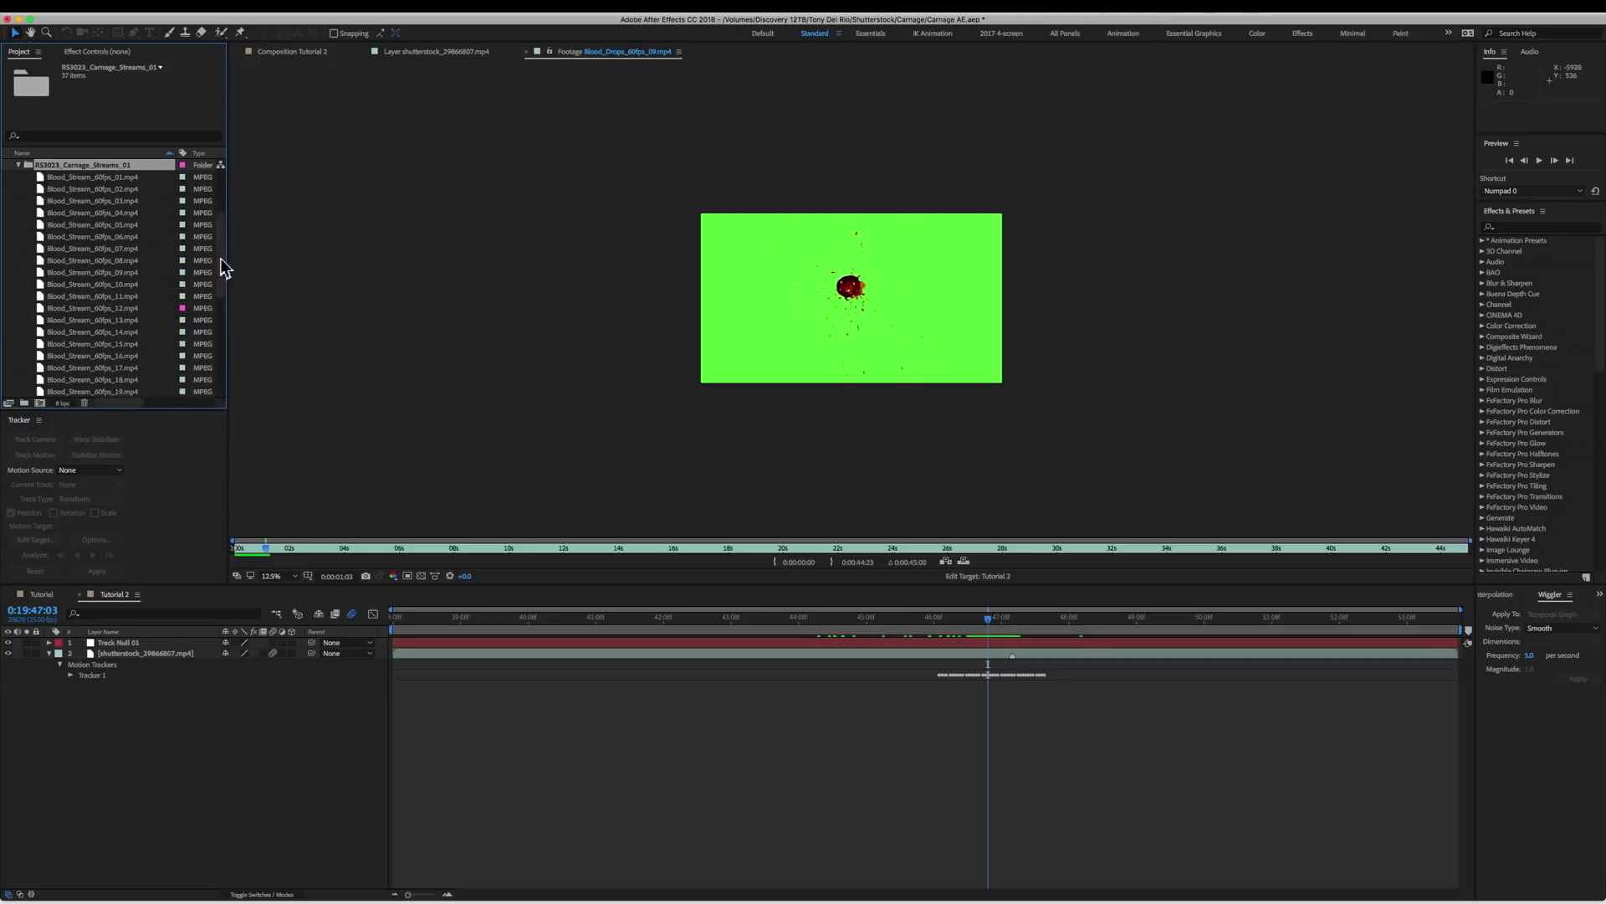
{"action": "double_click", "coordinate": [50, 309]}
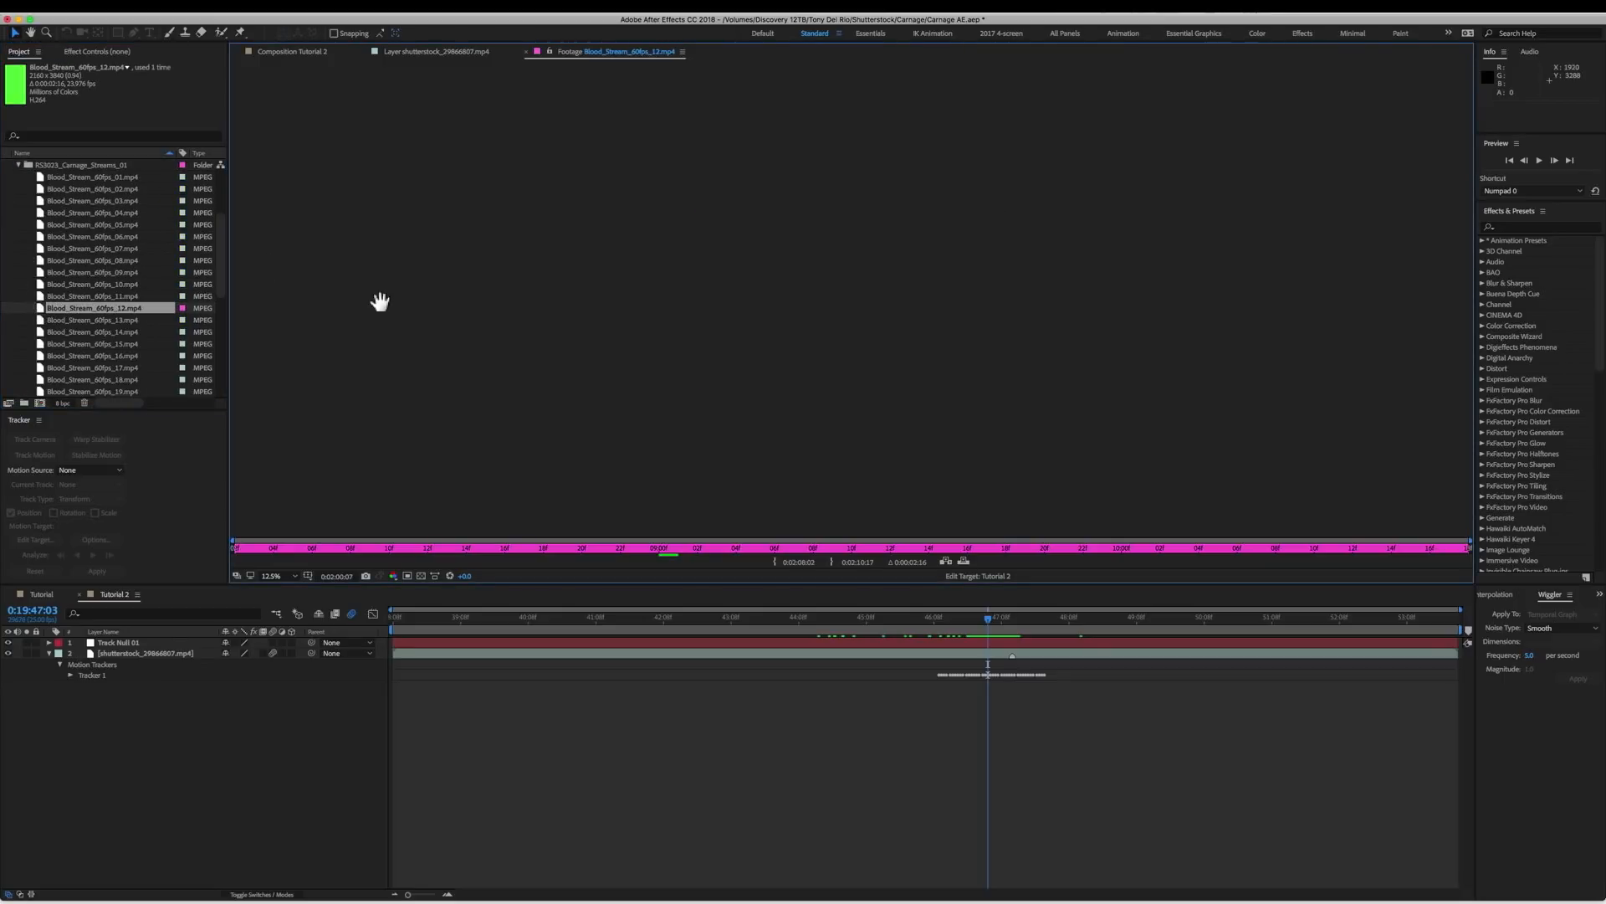
{"action": "key", "text": "space"}
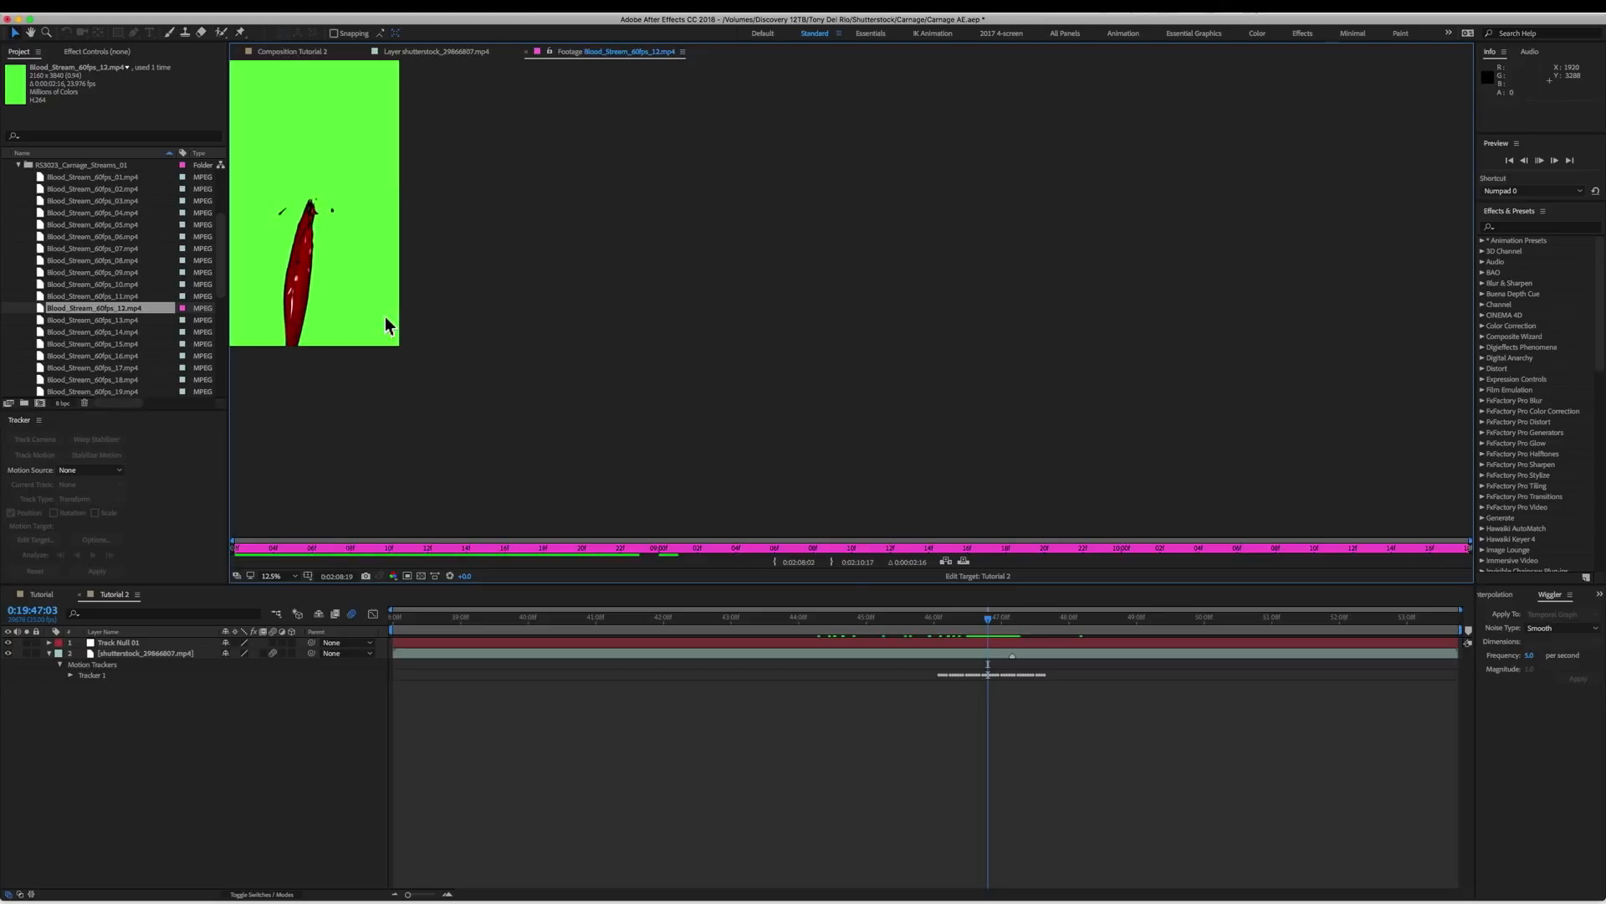
{"action": "left_click_drag", "start_coordinate": [384, 262], "coordinate": [750, 374]}
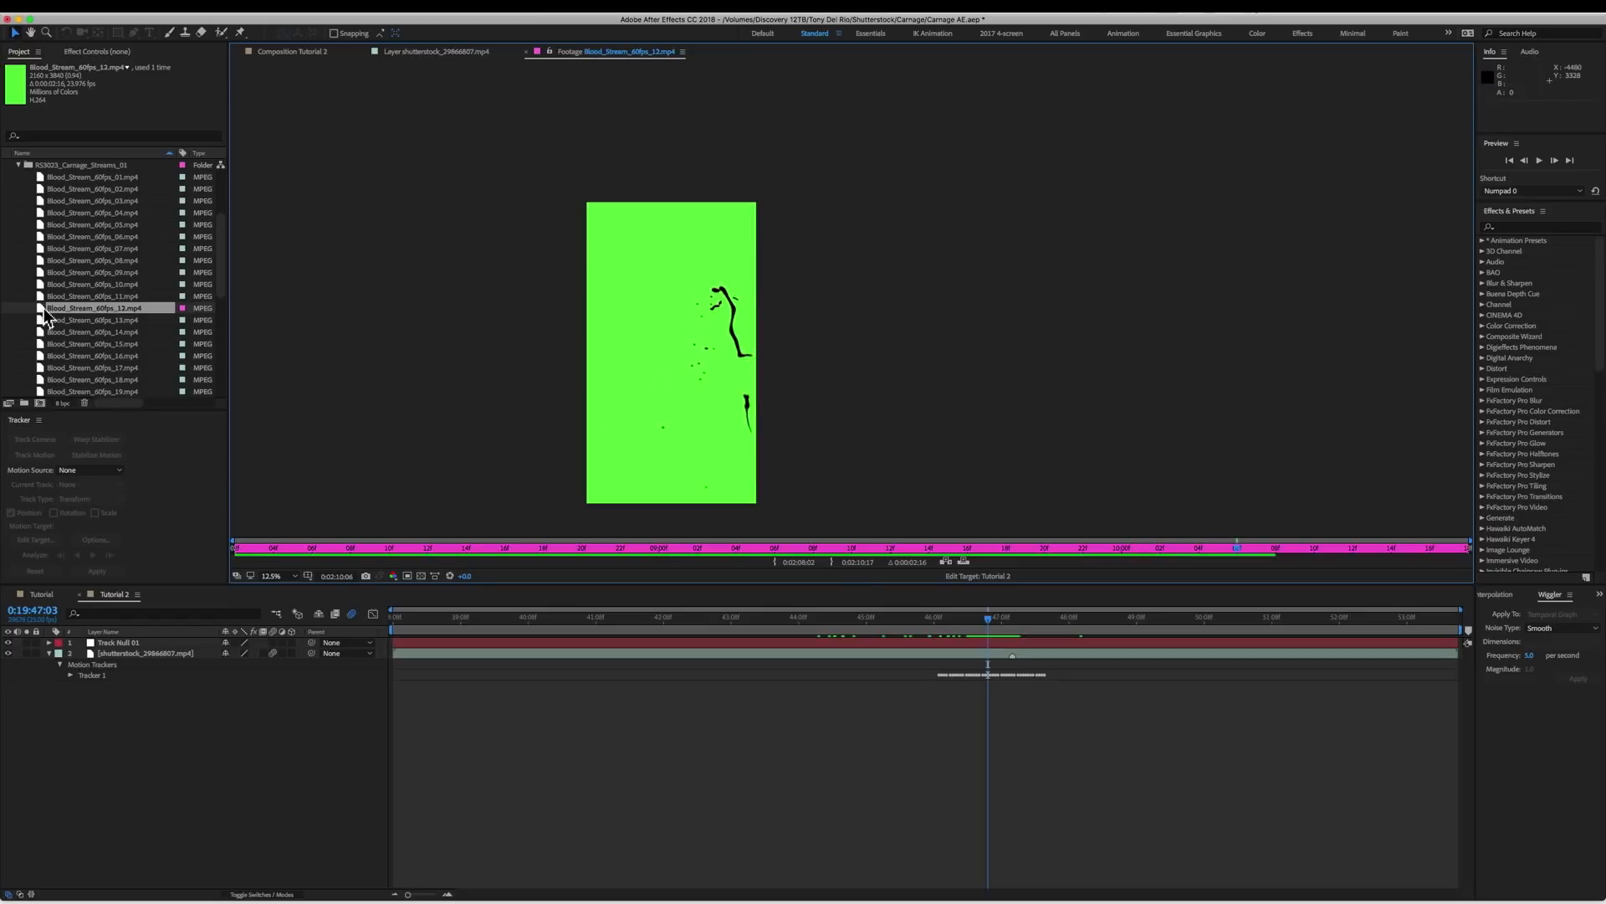
Add Blood_Stream_60fps_12.mp4 beneath Track Null 01, slide it to cover 0:19:47:03, and scale it to 22%.
{"action": "left_click_drag", "start_coordinate": [46, 314], "coordinate": [209, 654]}
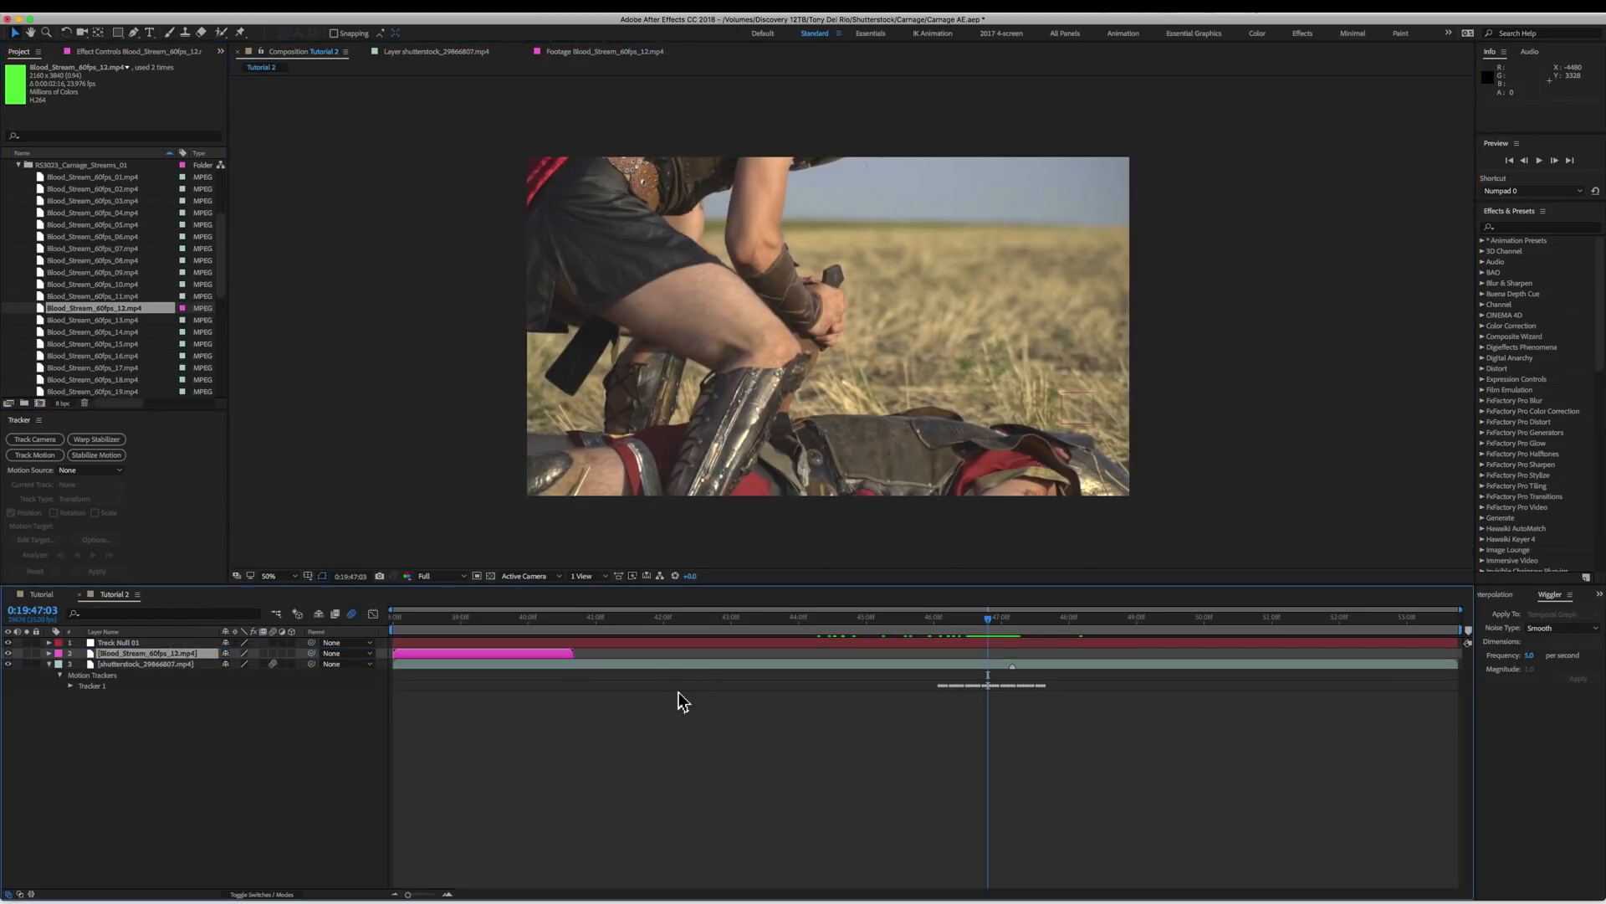
{"action": "left_click_drag", "start_coordinate": [520, 654], "coordinate": [1010, 655]}
{"action": "scroll", "coordinate": [989, 475], "scroll_direction": "down", "scroll_amount": 4}
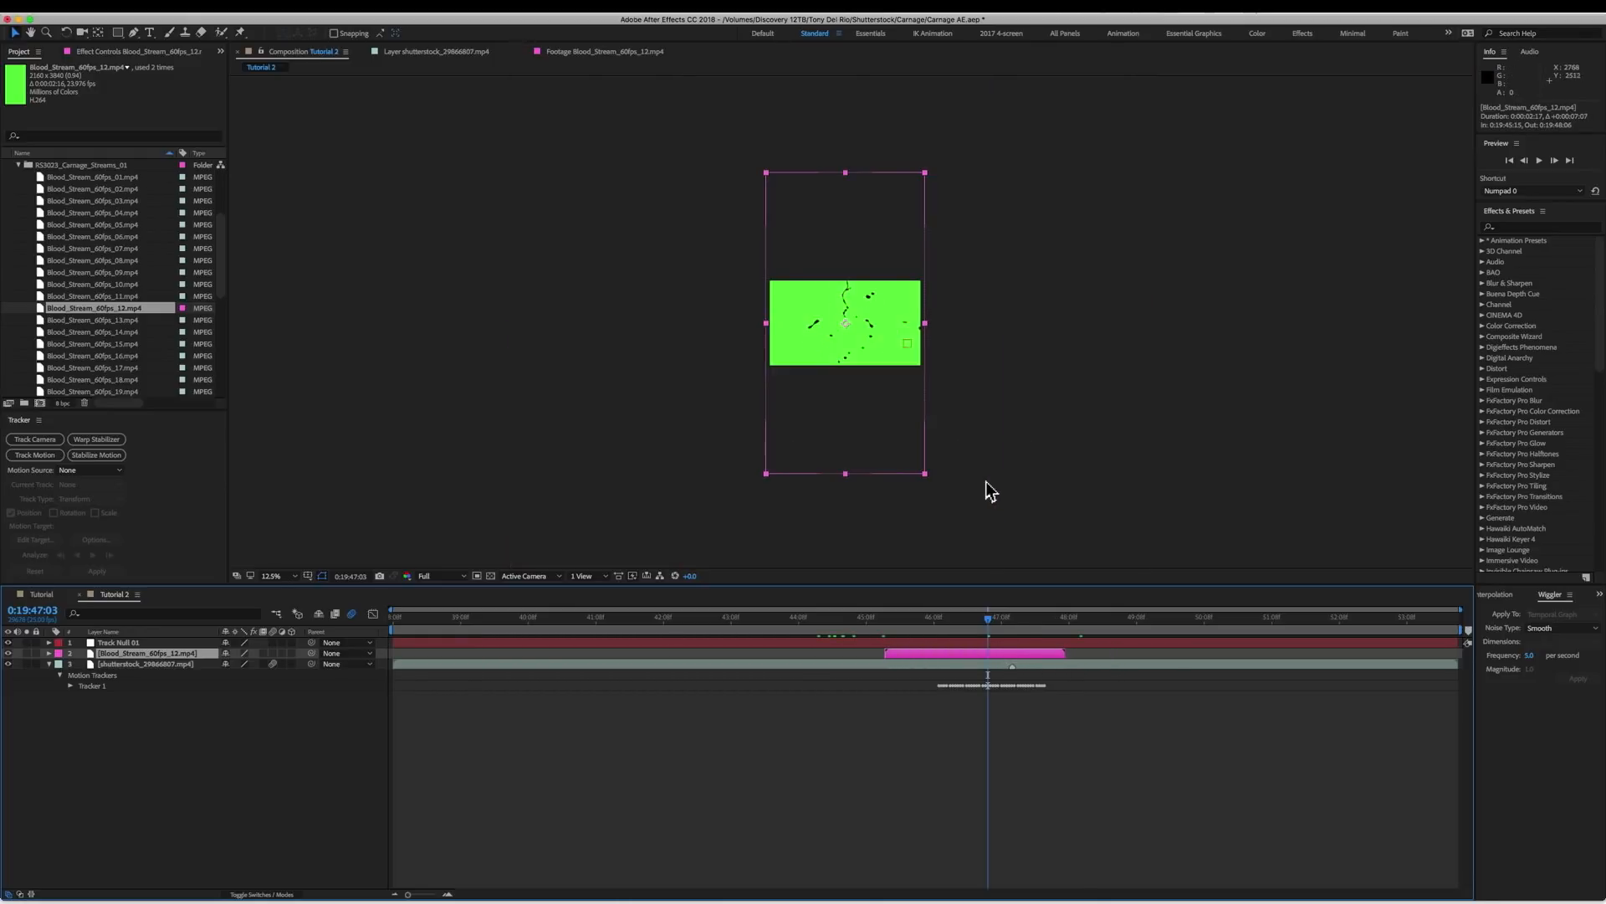
{"action": "scroll", "coordinate": [986, 483], "scroll_direction": "up", "scroll_amount": 4}
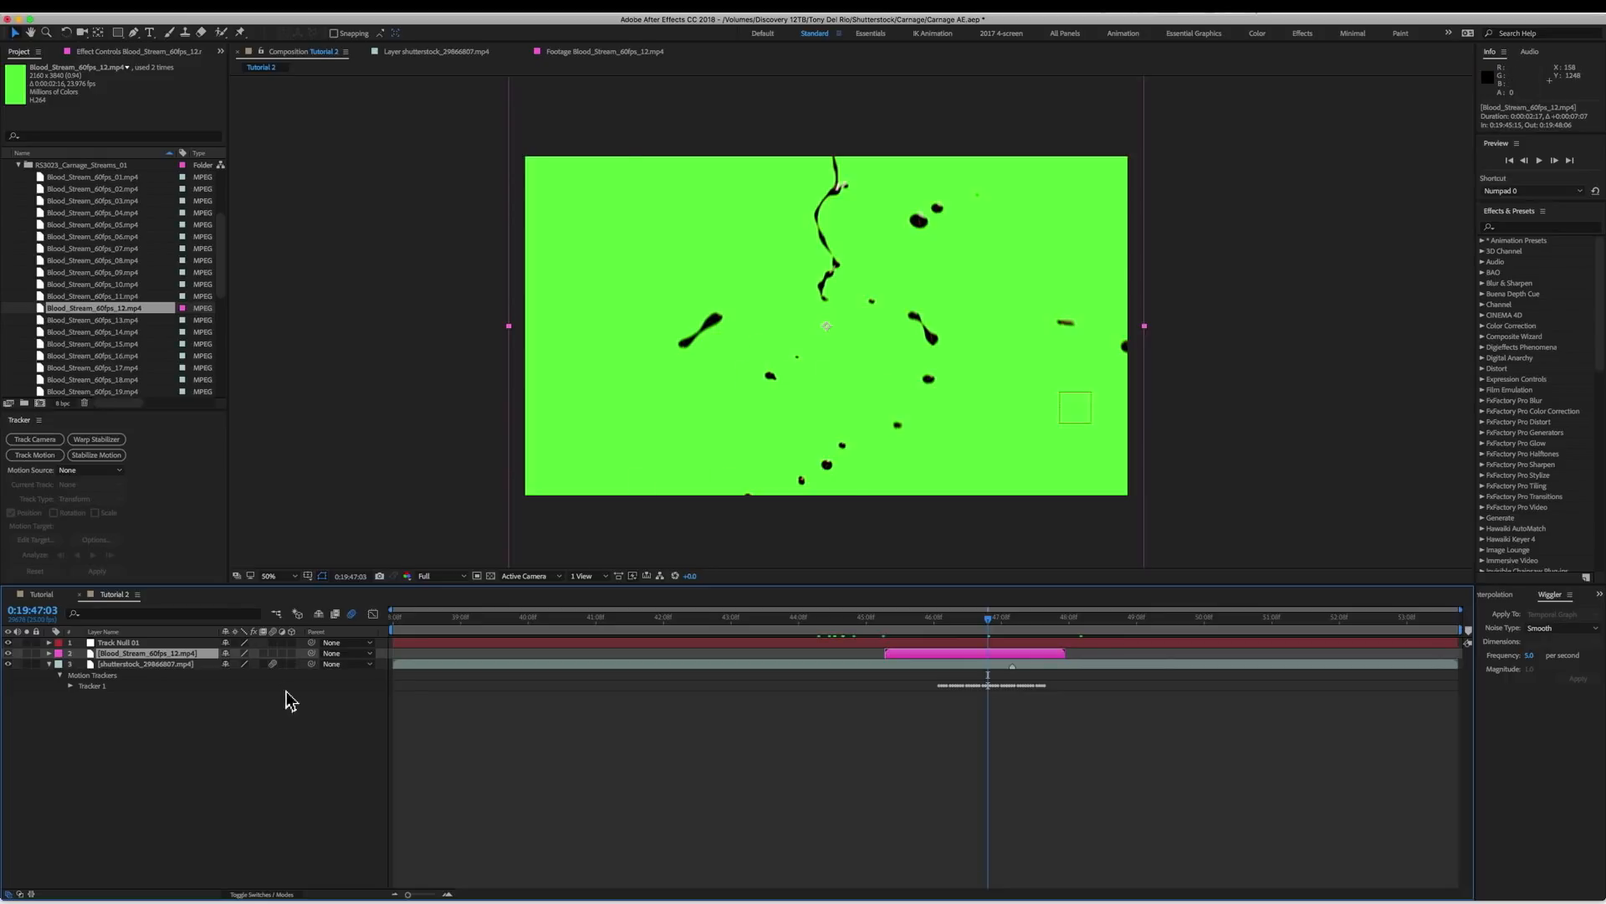
{"action": "key", "text": "s"}
{"action": "left_click_drag", "start_coordinate": [259, 665], "coordinate": [218, 668]}
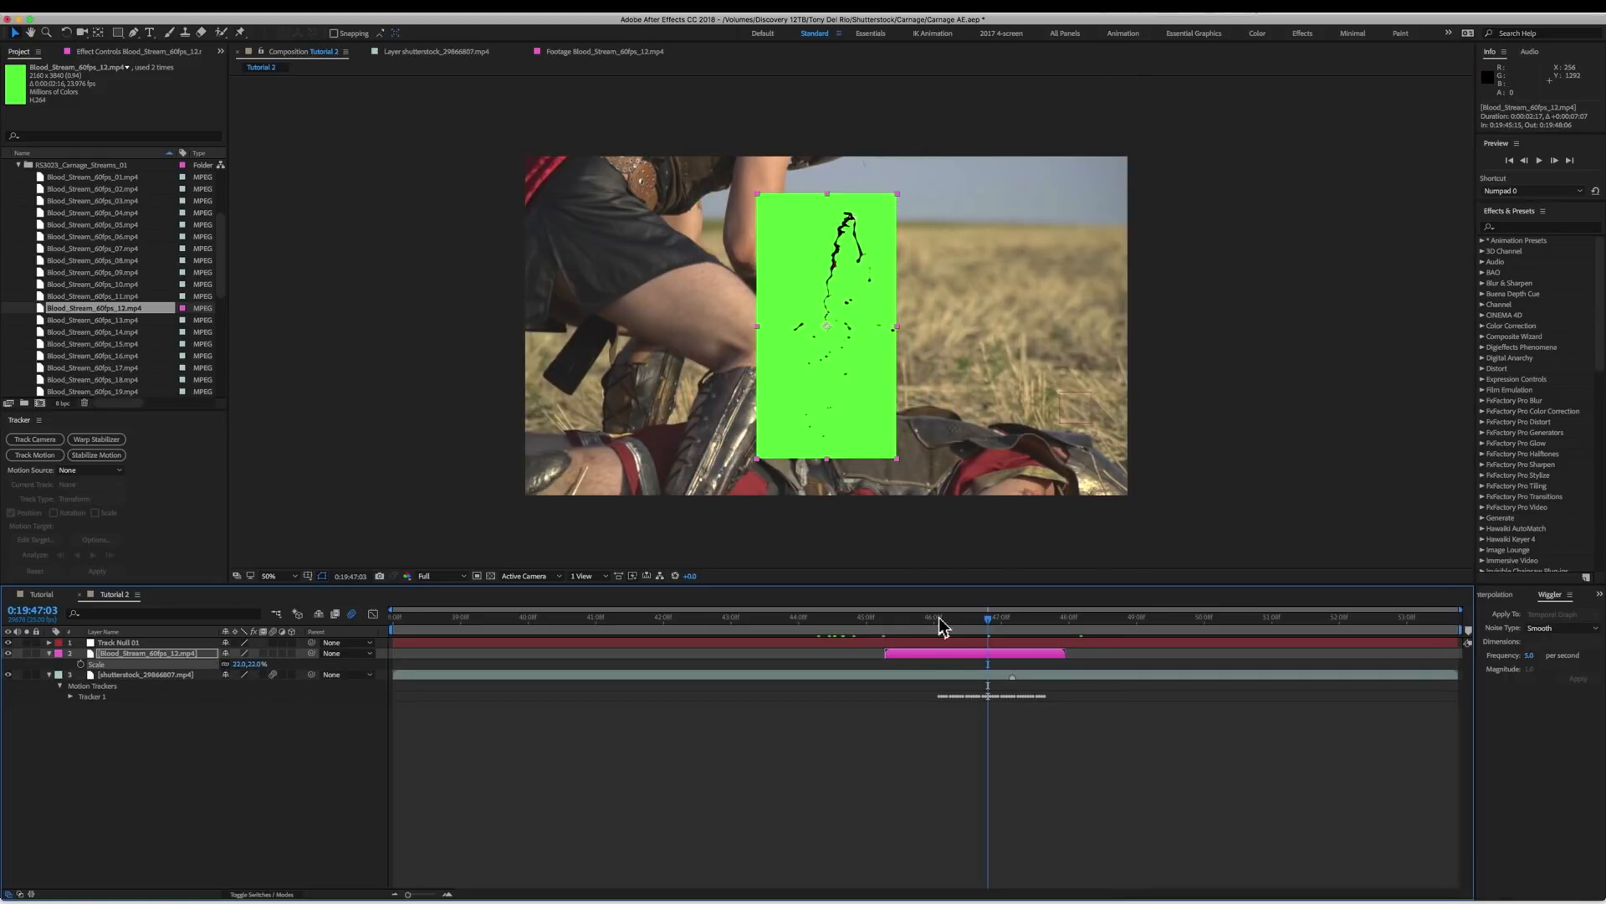
Slide the blood stream clip to start at about 0:19:46:03 and move it down to about 920, 838 over the soldier's hands.
{"action": "left_click_drag", "start_coordinate": [905, 653], "coordinate": [1046, 655]}
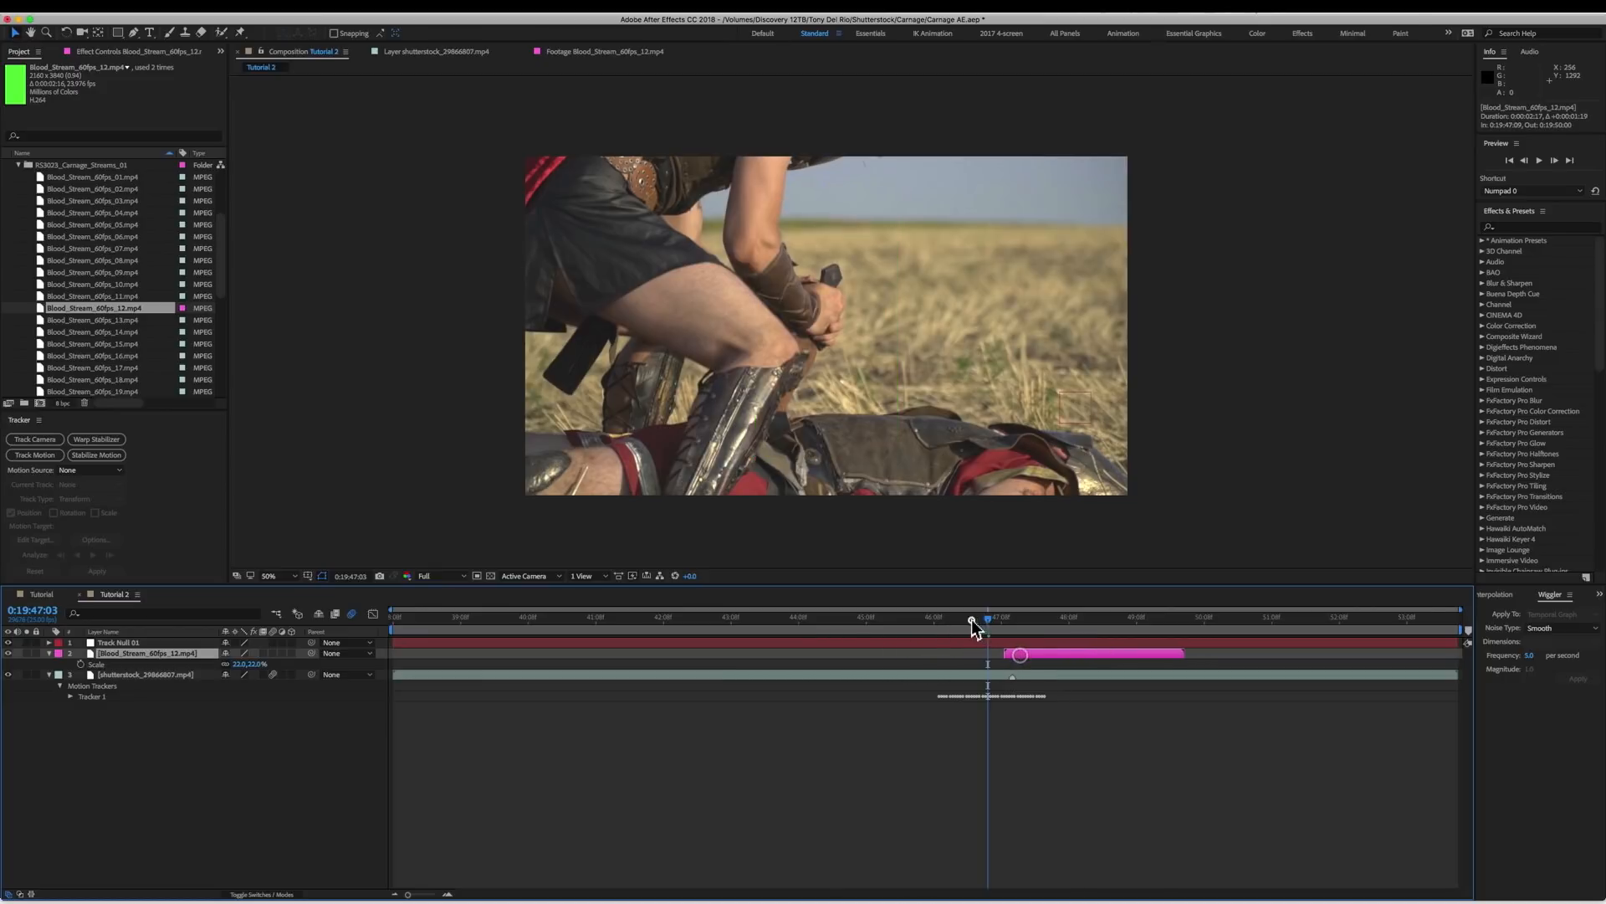
{"action": "left_click", "coordinate": [962, 620]}
{"action": "left_click_drag", "start_coordinate": [963, 620], "coordinate": [983, 652]}
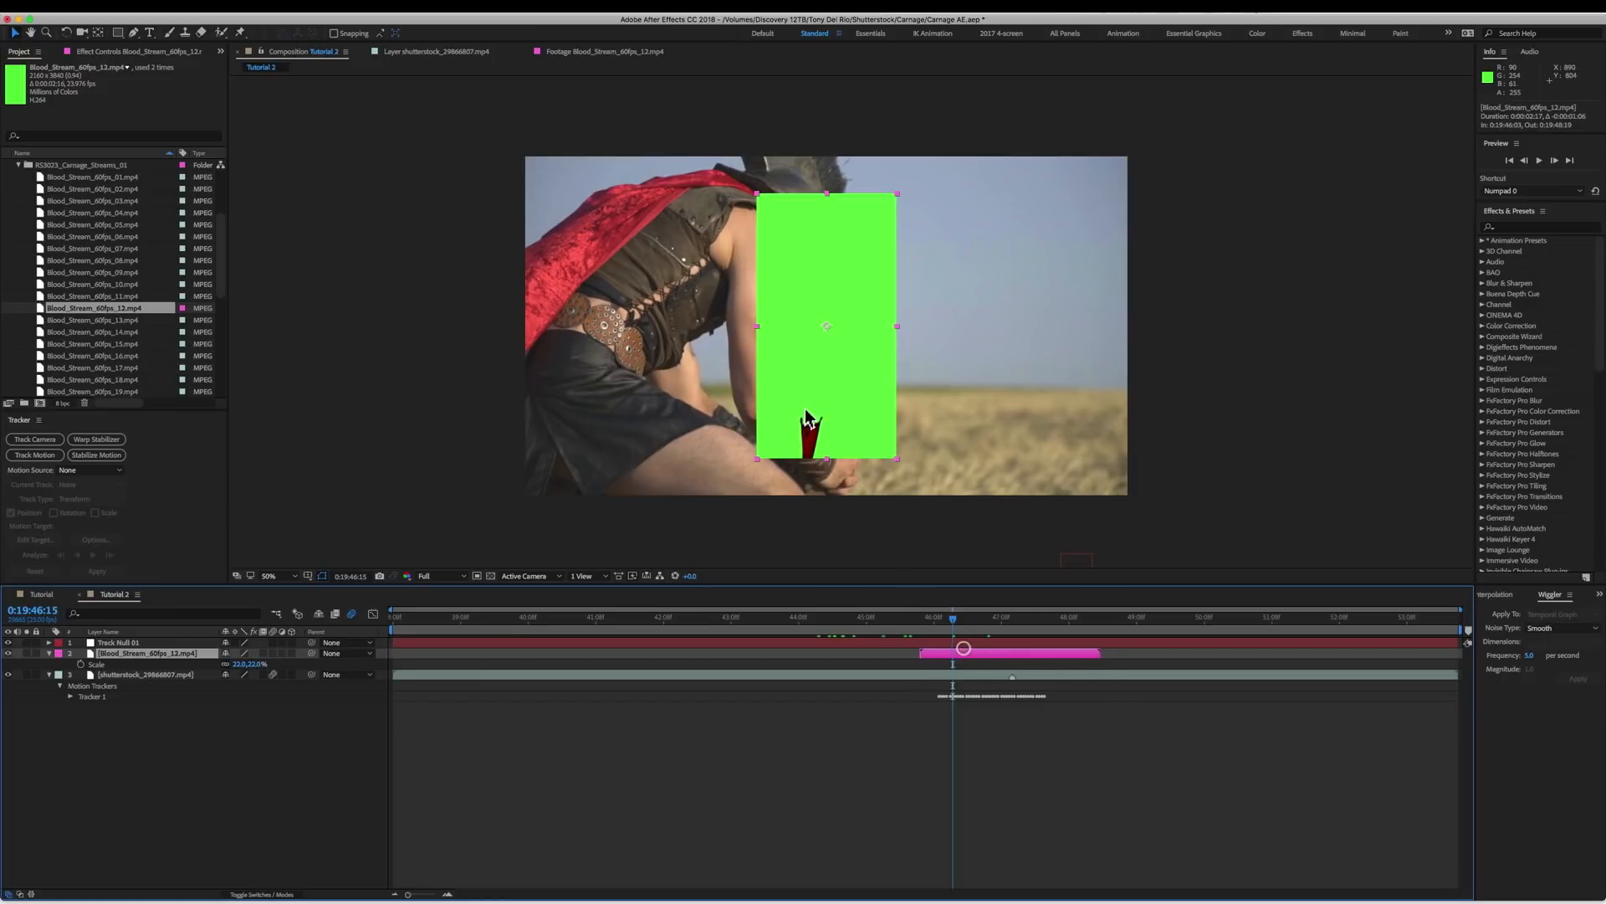
{"action": "left_click_drag", "start_coordinate": [809, 421], "coordinate": [796, 514]}
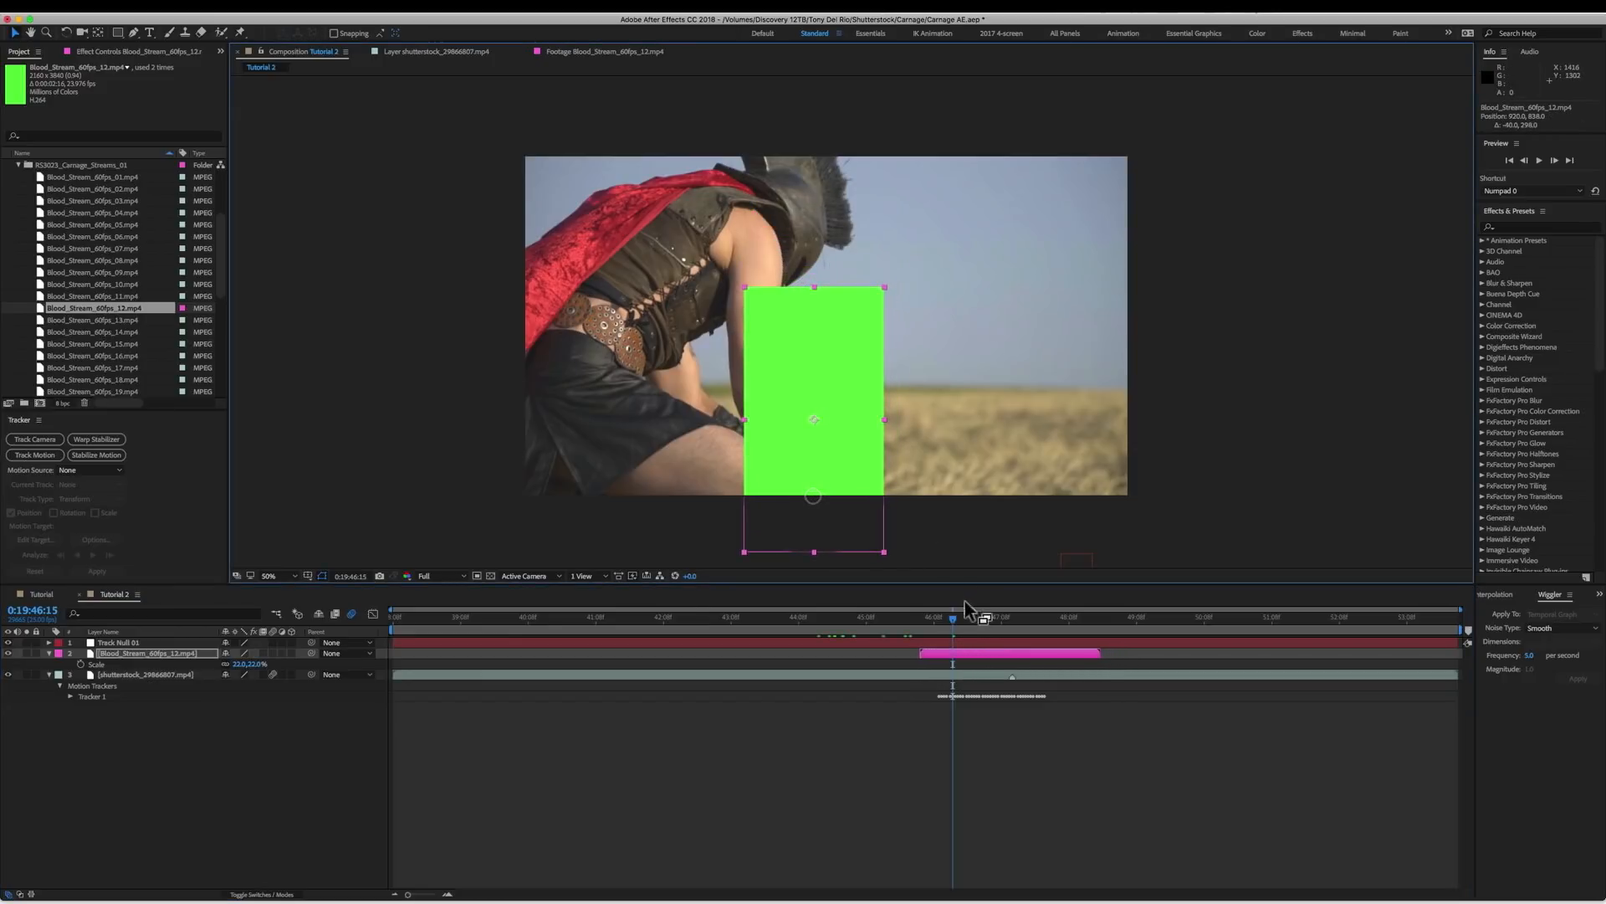
Parent the blood stream layer to Track Null 01, preview it, and reposition it lower over the axe impact spot at 0:19:47:03.
{"action": "left_click_drag", "start_coordinate": [311, 654], "coordinate": [118, 642]}
{"action": "key", "text": "space"}
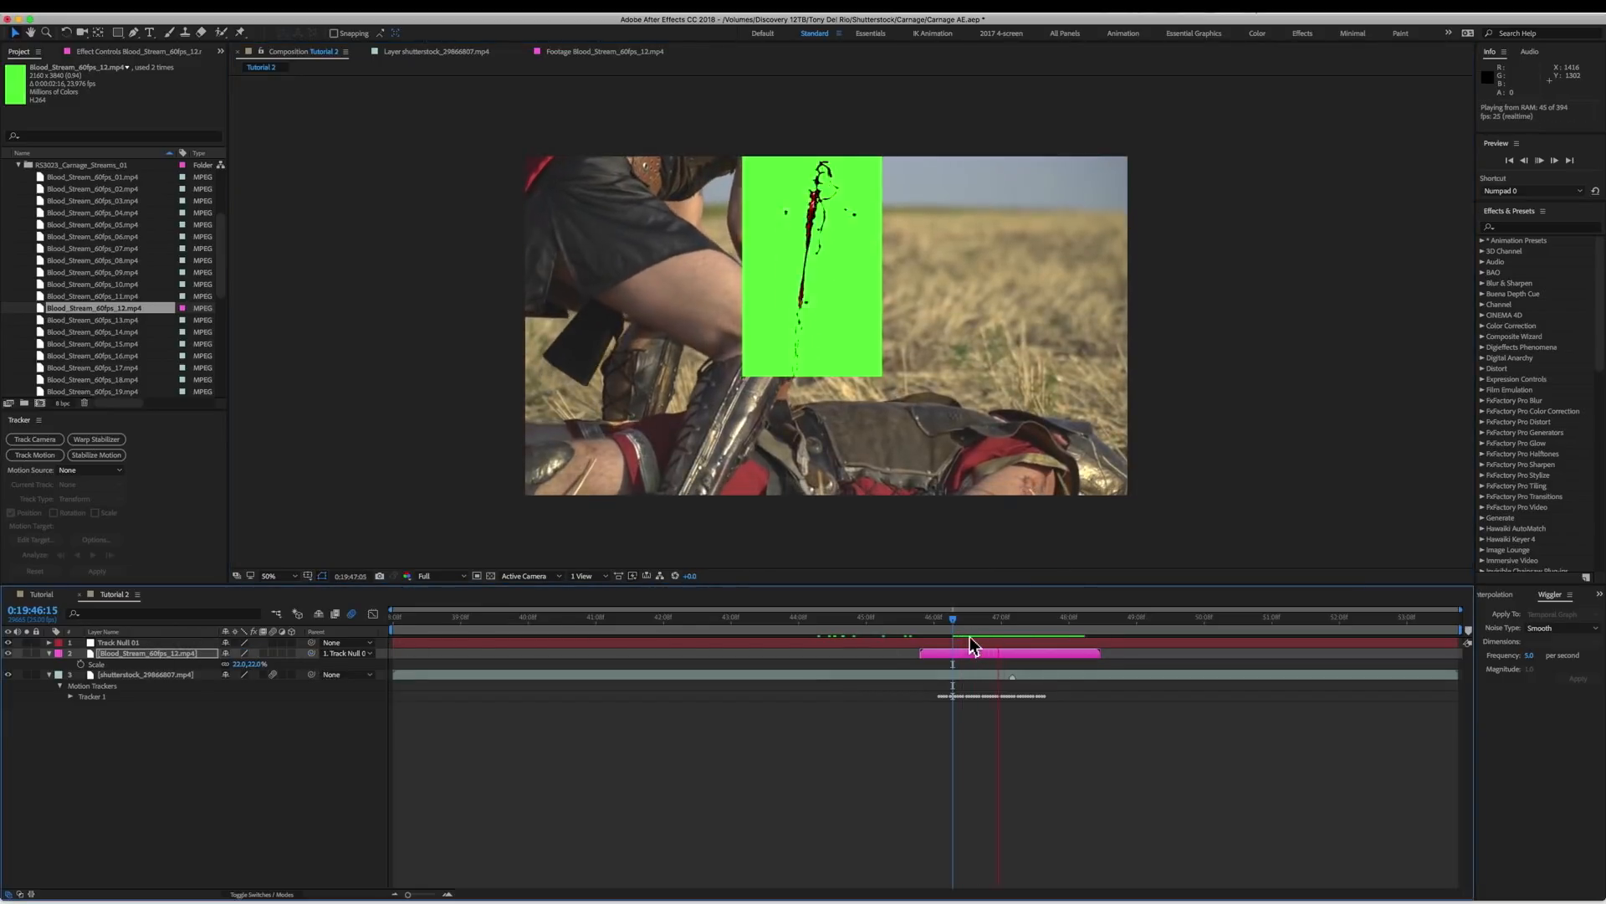
{"action": "key", "text": "space"}
{"action": "left_click_drag", "start_coordinate": [1028, 625], "coordinate": [988, 624]}
{"action": "left_click_drag", "start_coordinate": [830, 343], "coordinate": [810, 384]}
Move the blood stream layer's anchor point to the base of the stream.
{"action": "key", "text": "y"}
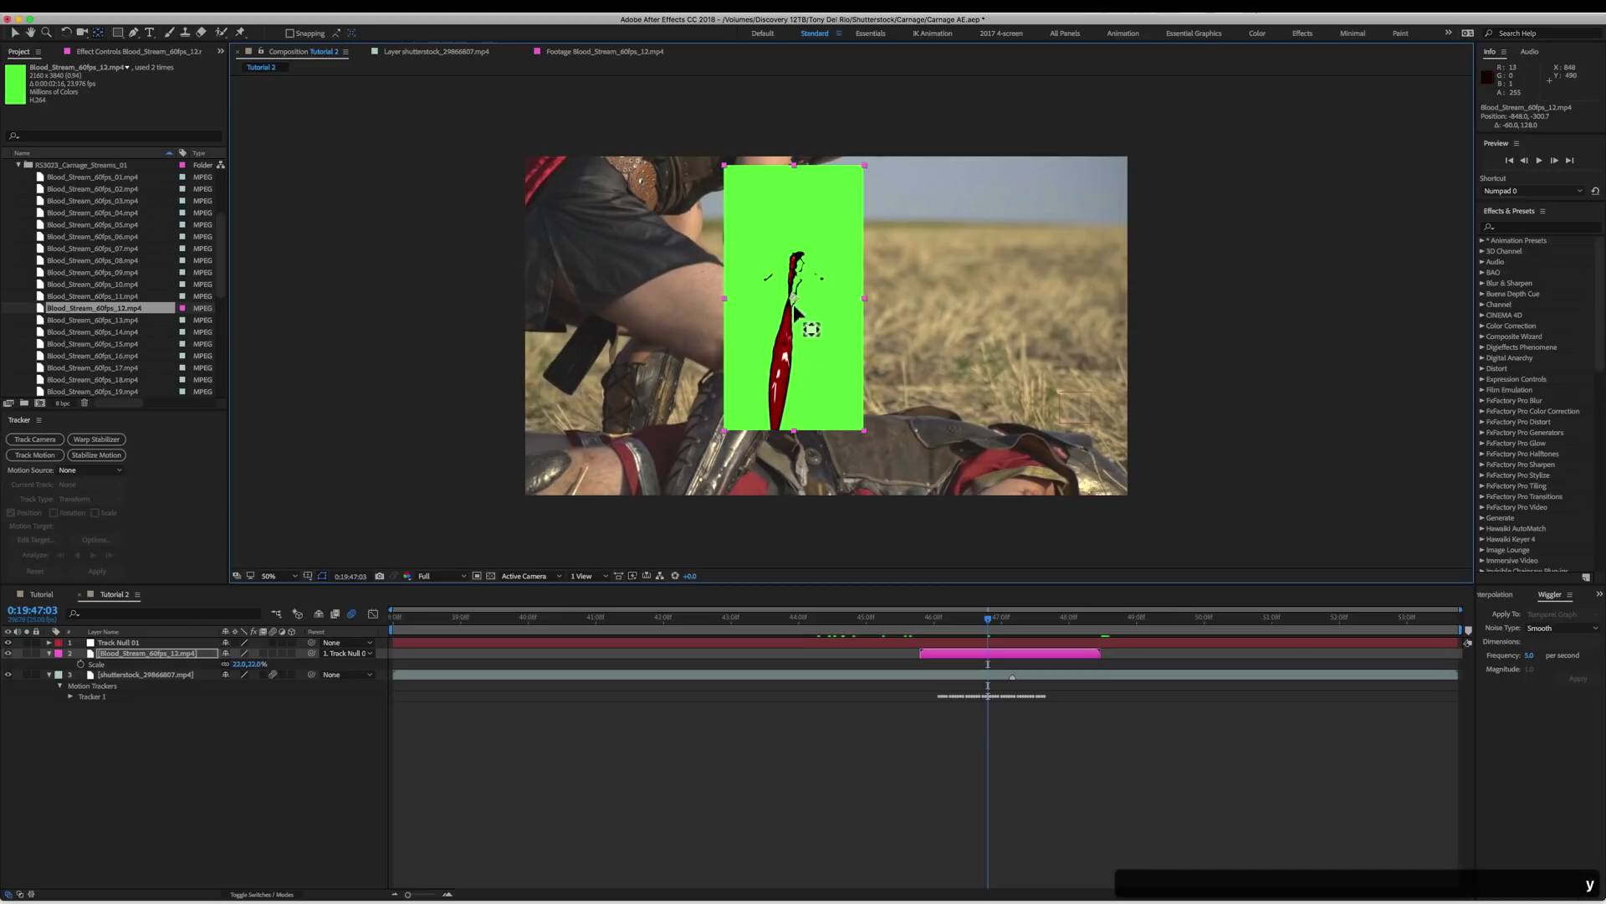
{"action": "left_click_drag", "start_coordinate": [781, 382], "coordinate": [775, 426]}
{"action": "key", "text": "v"}
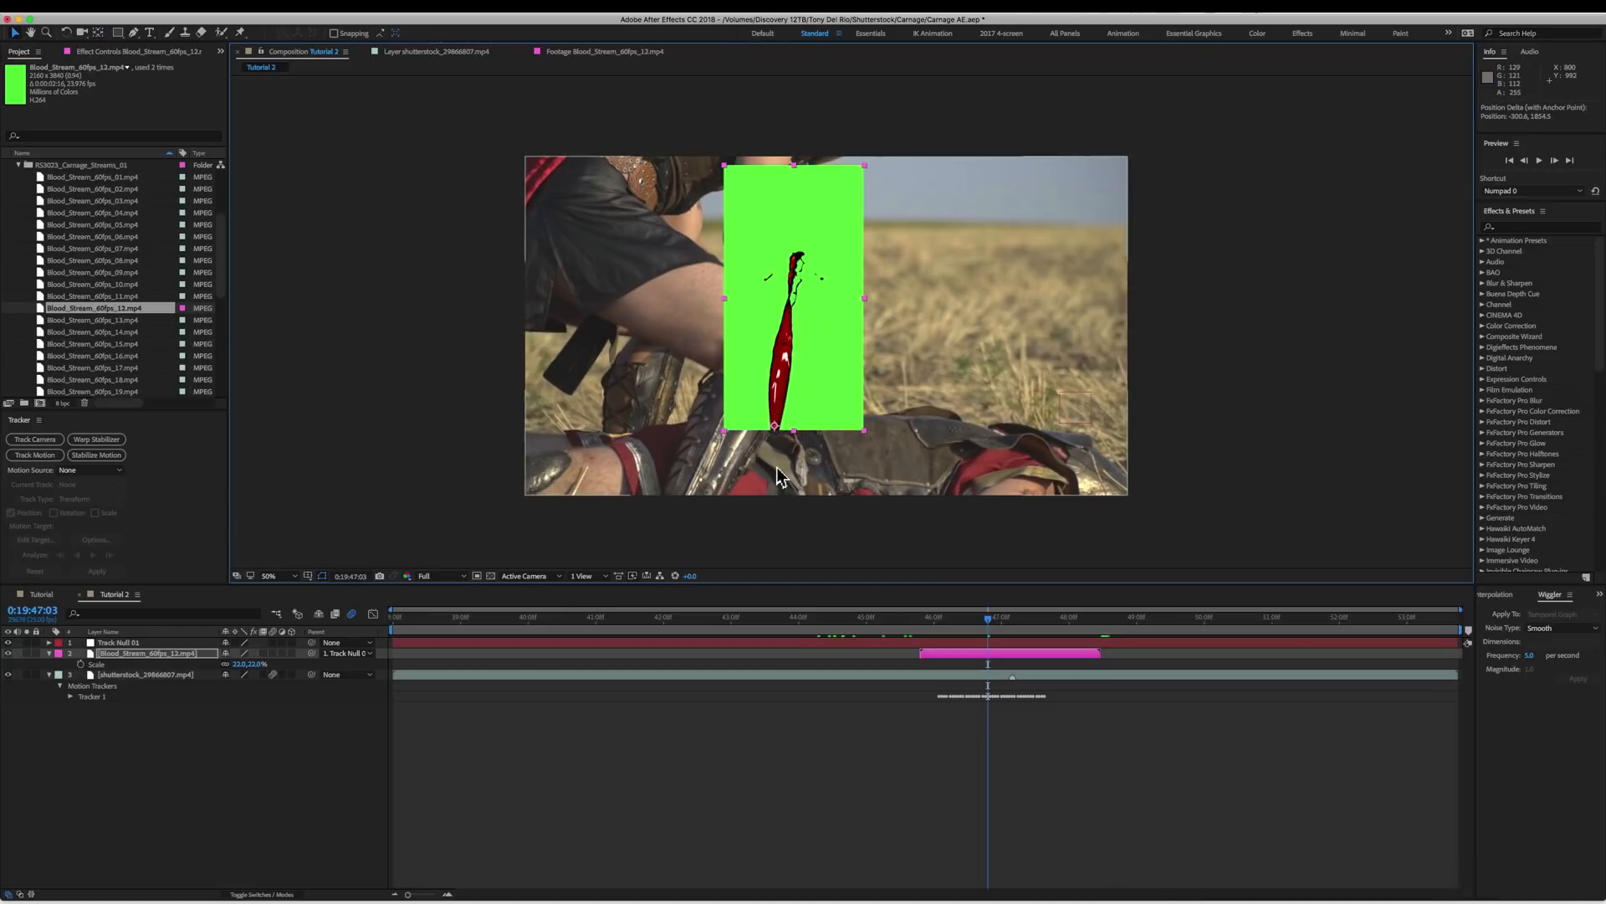
Try rotating and enlarging the blood stream layer about its base, and undo these changes along with the anchor point move.
{"action": "key", "text": "r"}
{"action": "left_click_drag", "start_coordinate": [244, 672], "coordinate": [257, 669]}
{"action": "key", "text": "super+z"}
{"action": "key", "text": "s"}
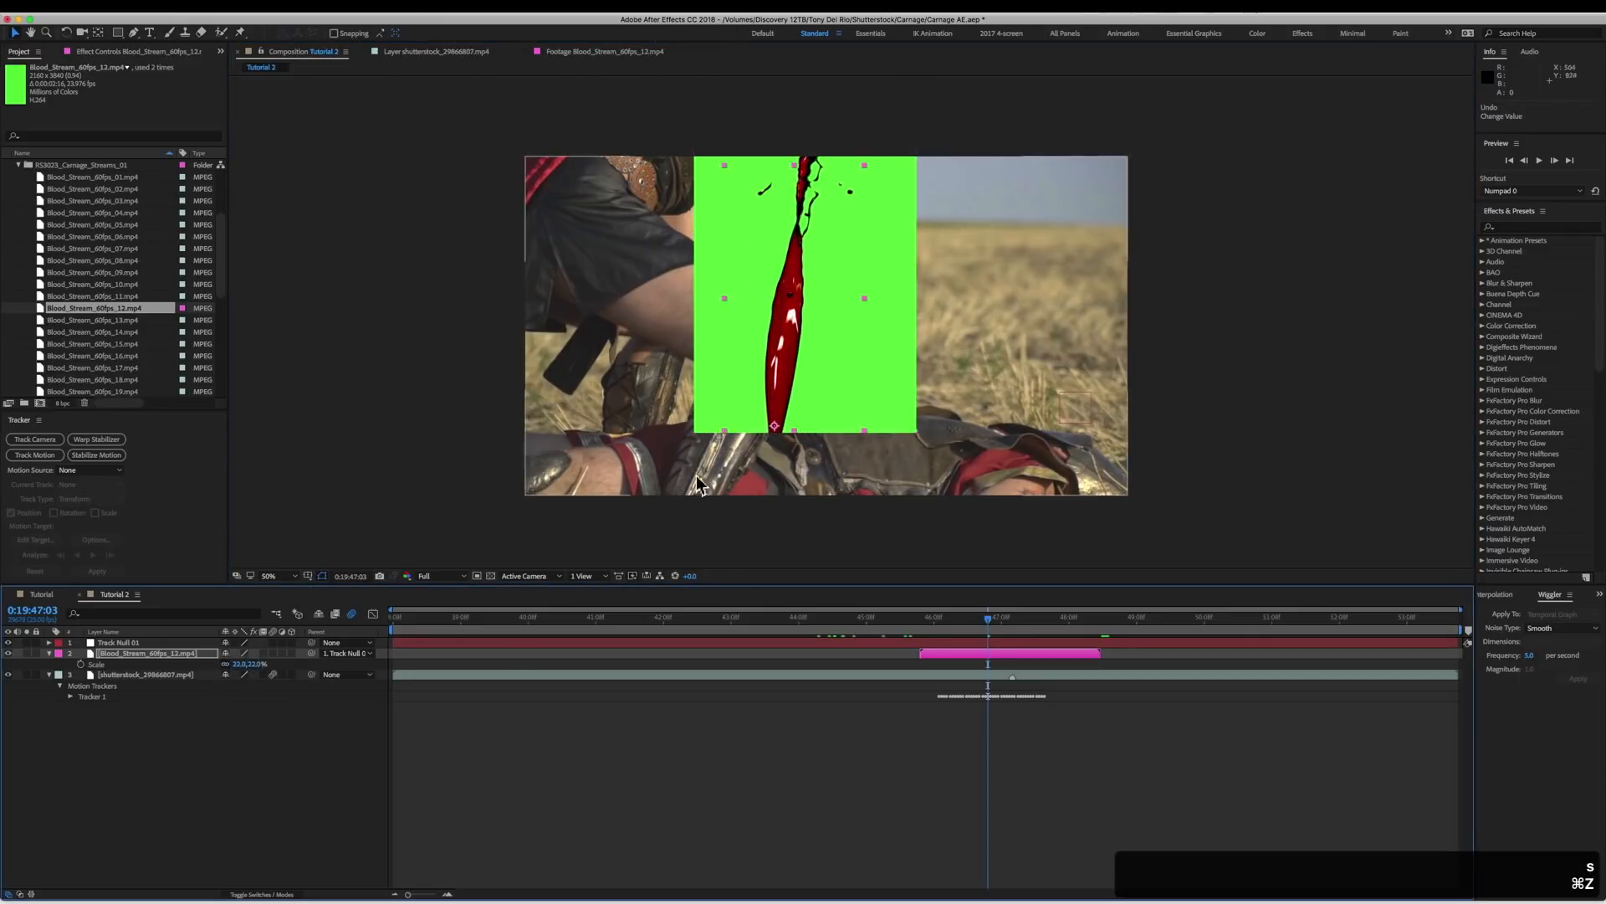
{"action": "key", "text": "super+z"}
{"action": "key", "text": "super+z"}
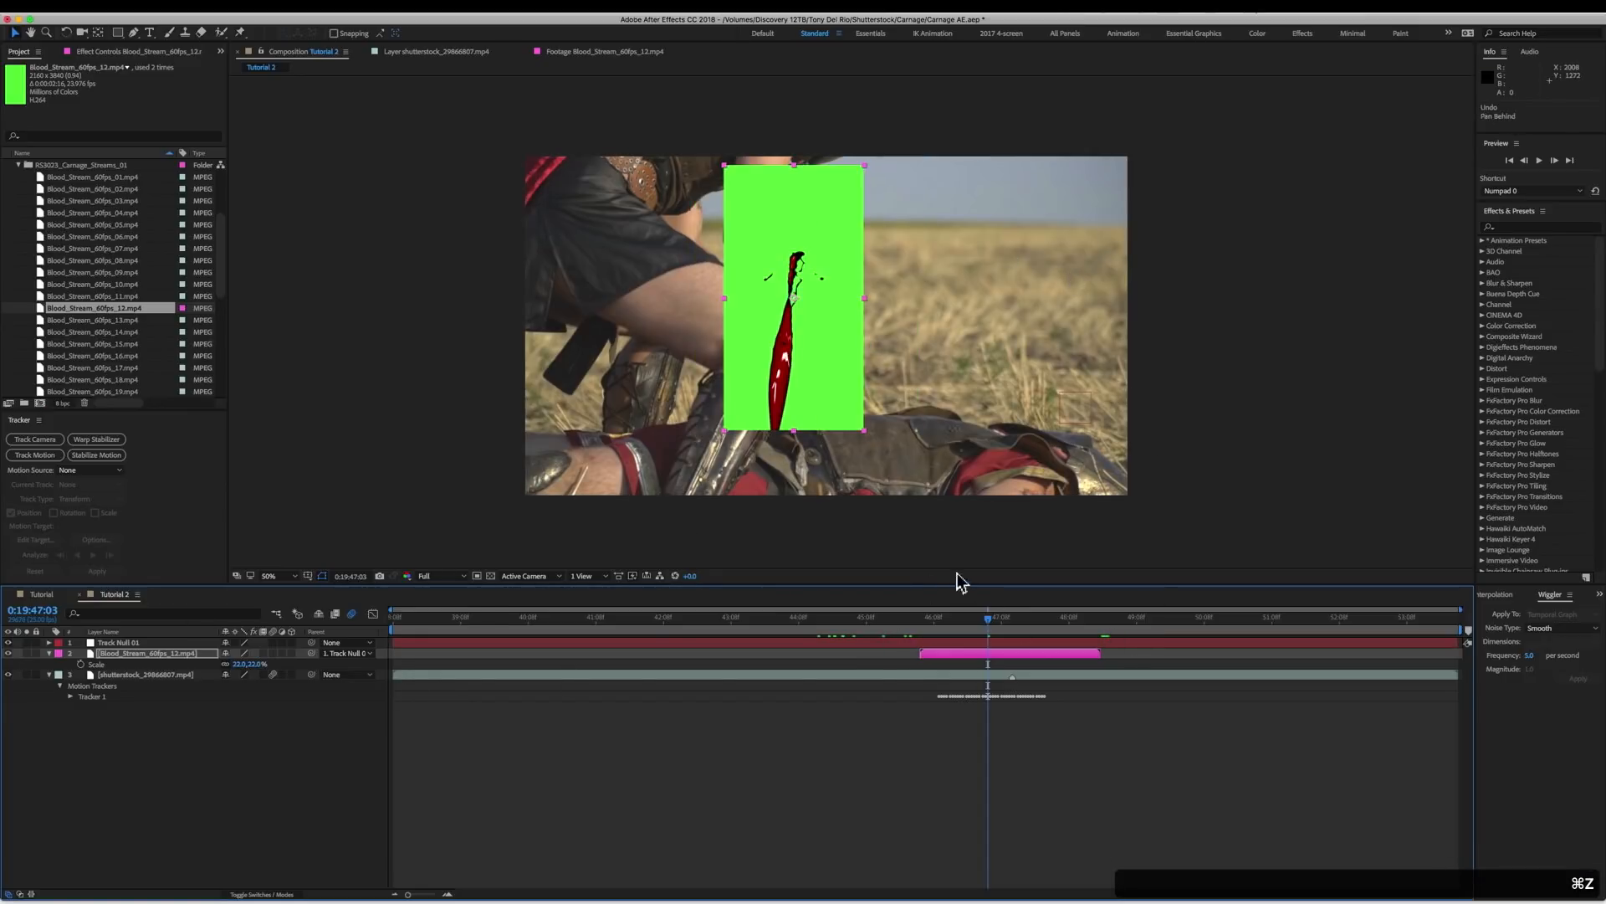
Preview the tracked blood stream over the footage from 0:19:46:10.
{"action": "left_click_drag", "start_coordinate": [987, 621], "coordinate": [944, 629]}
{"action": "key", "text": "space"}
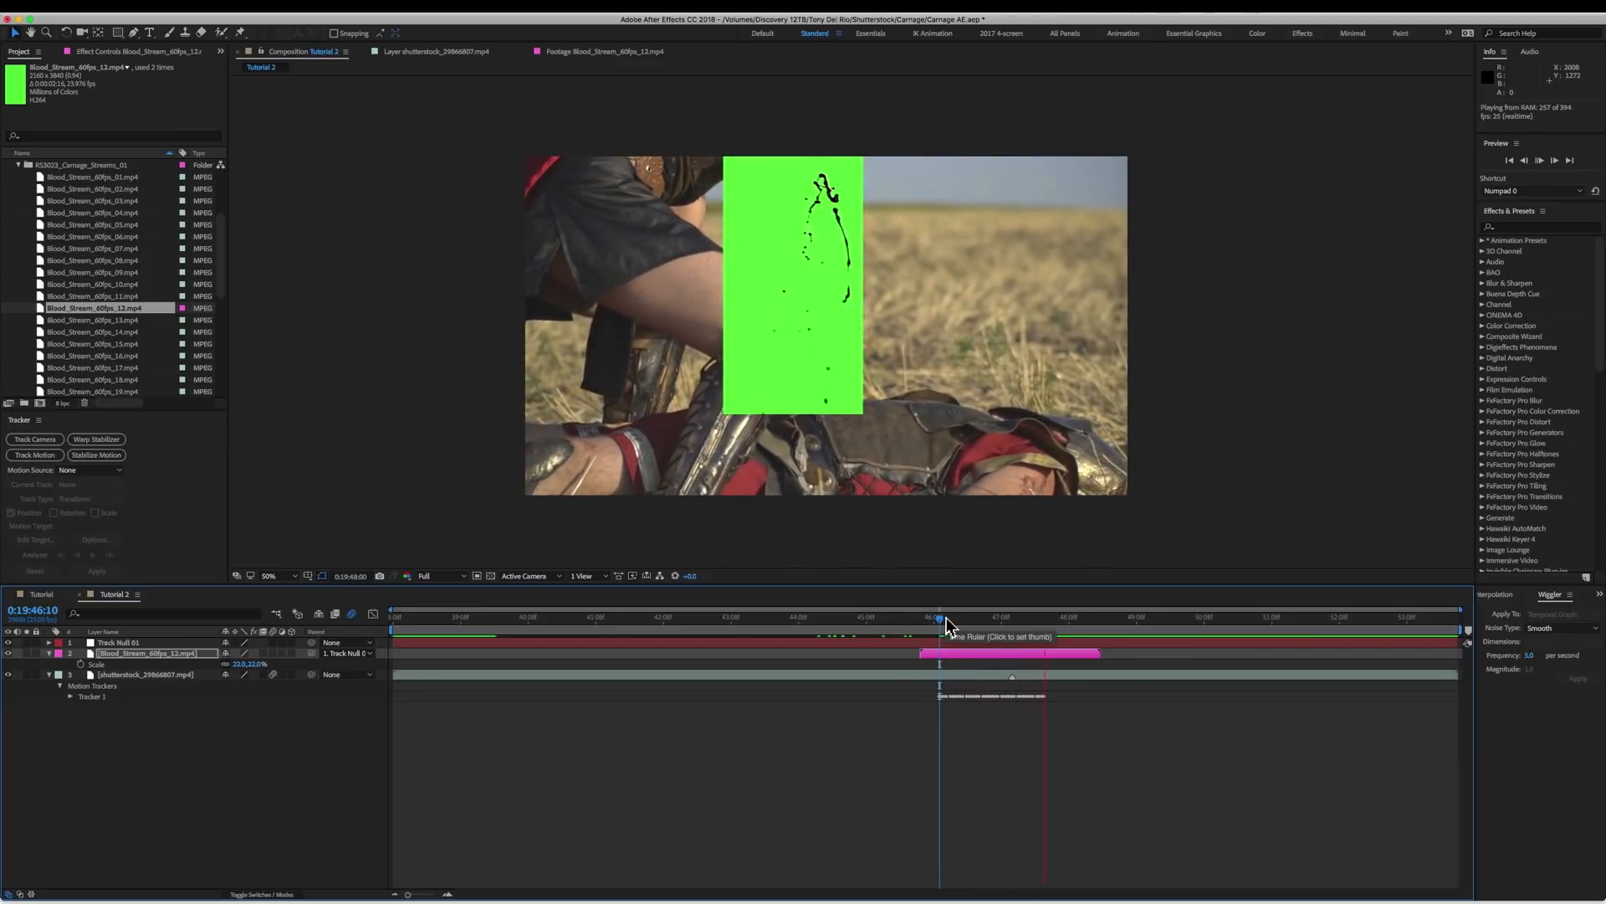
{"action": "key", "text": "space"}
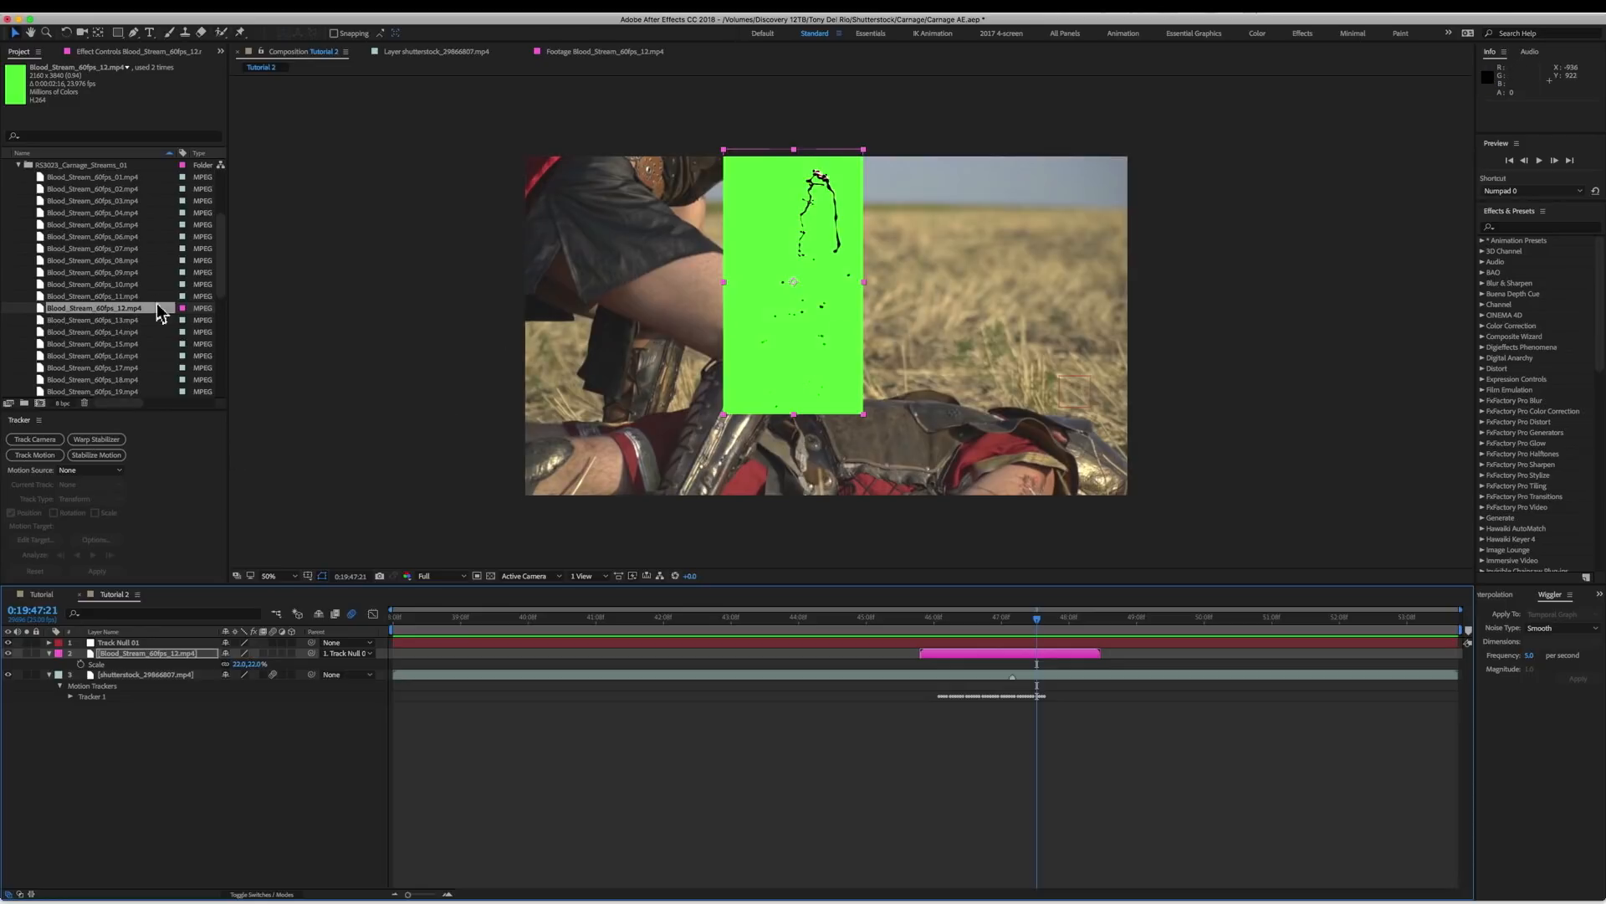
Apply the Keylight (1.2) effect to the blood stream layer, with the current time at 0:19:47:03.
{"action": "left_click", "coordinate": [165, 673]}
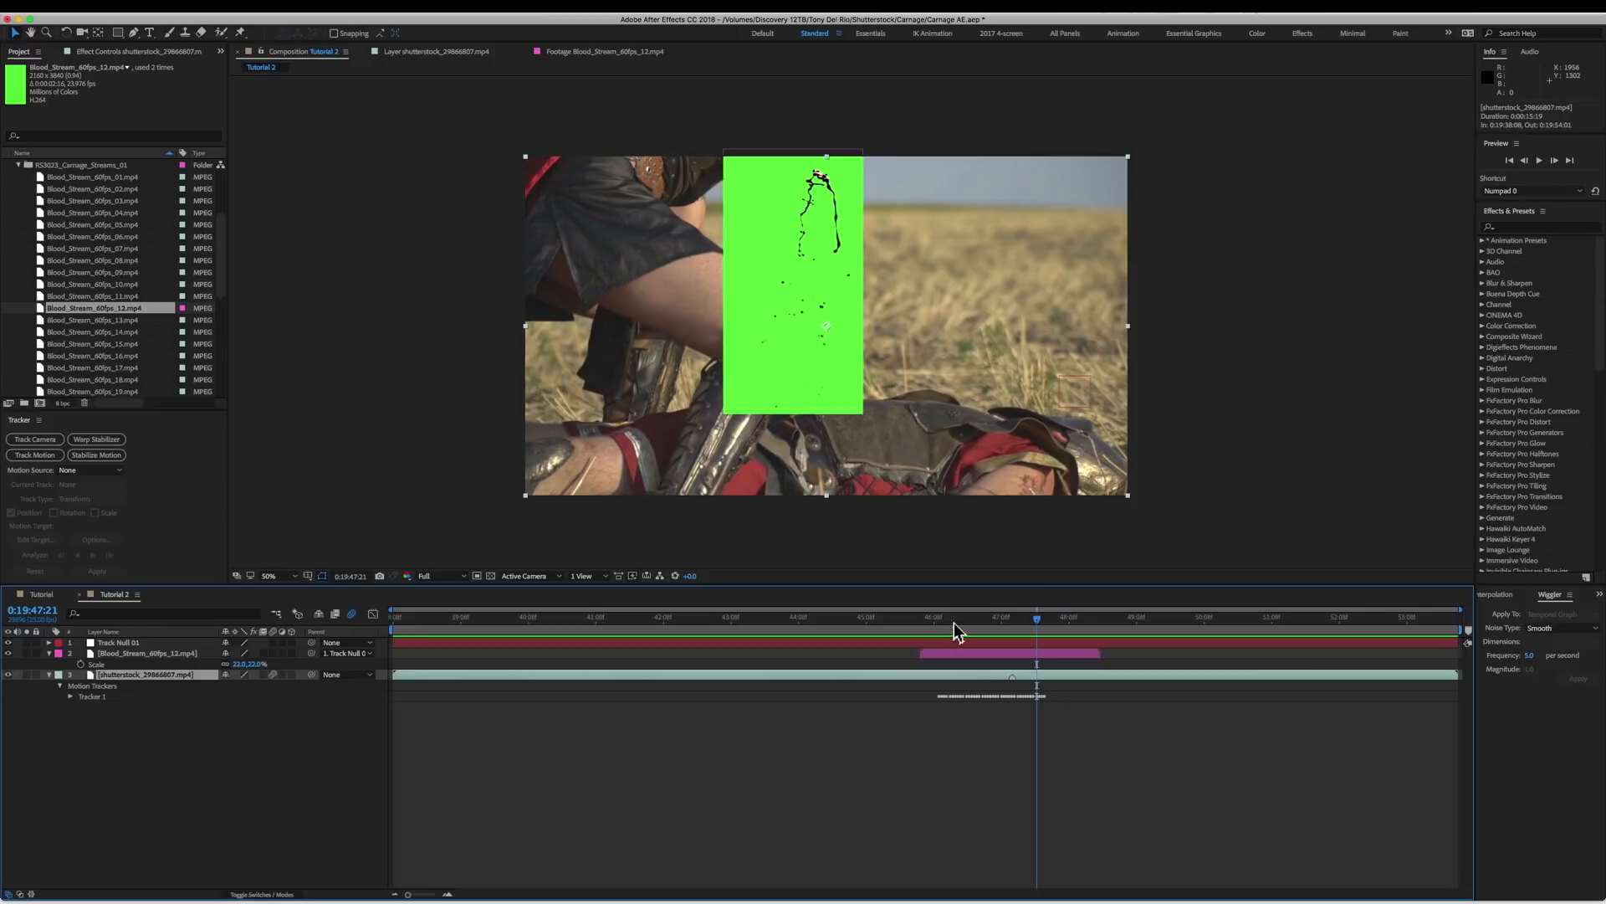
{"action": "left_click_drag", "start_coordinate": [961, 620], "coordinate": [989, 622]}
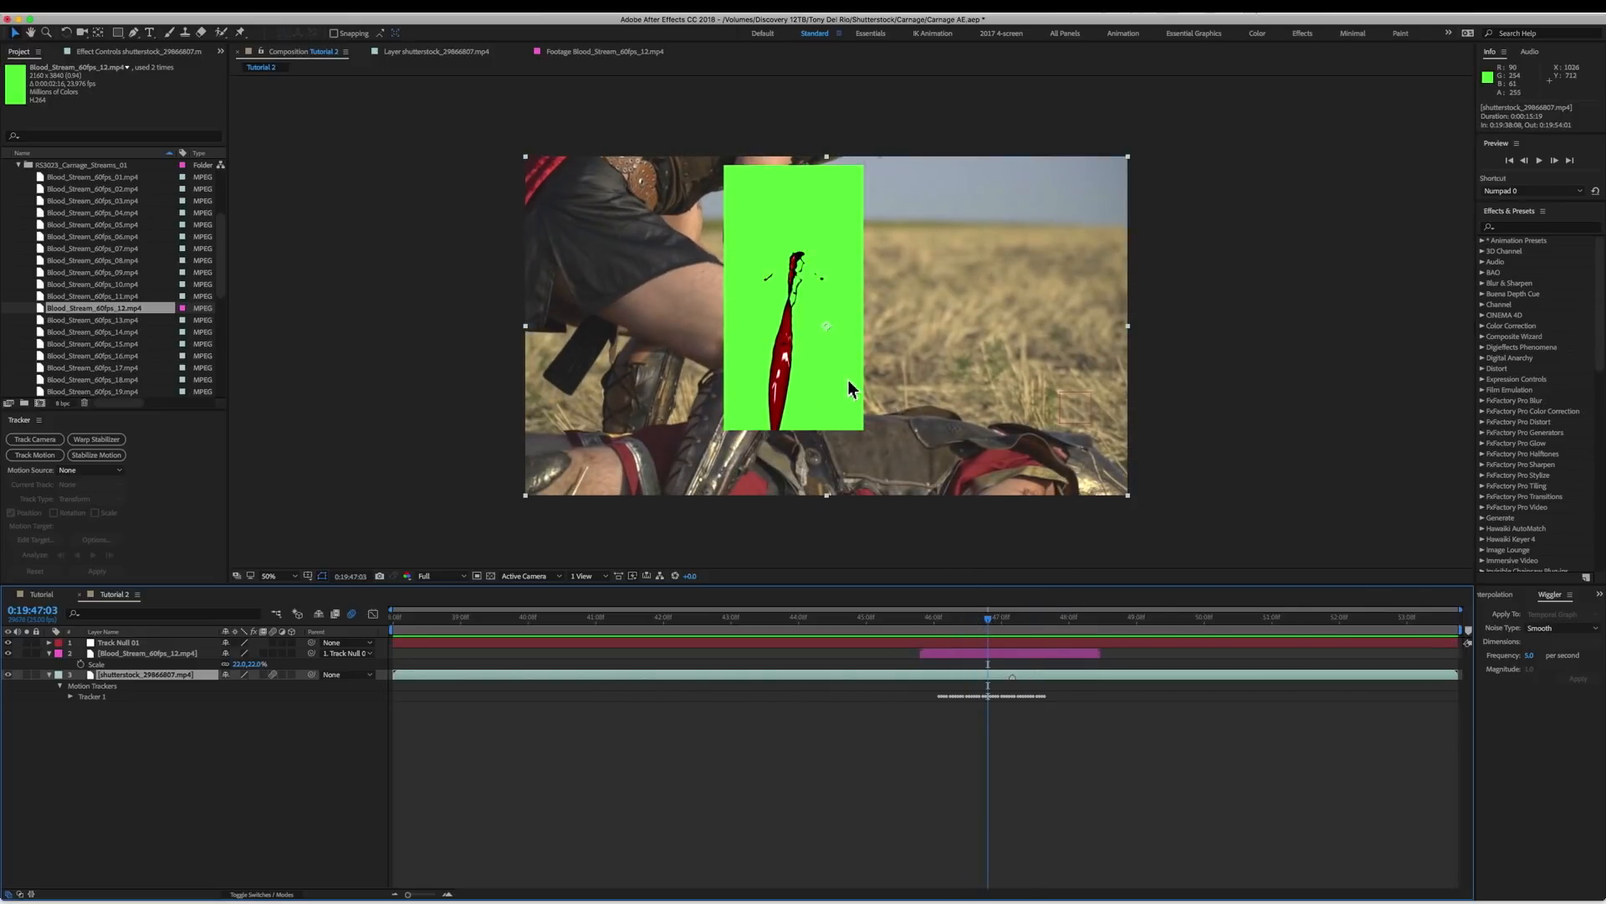
{"action": "scroll", "coordinate": [850, 387], "scroll_direction": "up", "scroll_amount": 2}
{"action": "left_click_drag", "start_coordinate": [849, 388], "coordinate": [896, 405]}
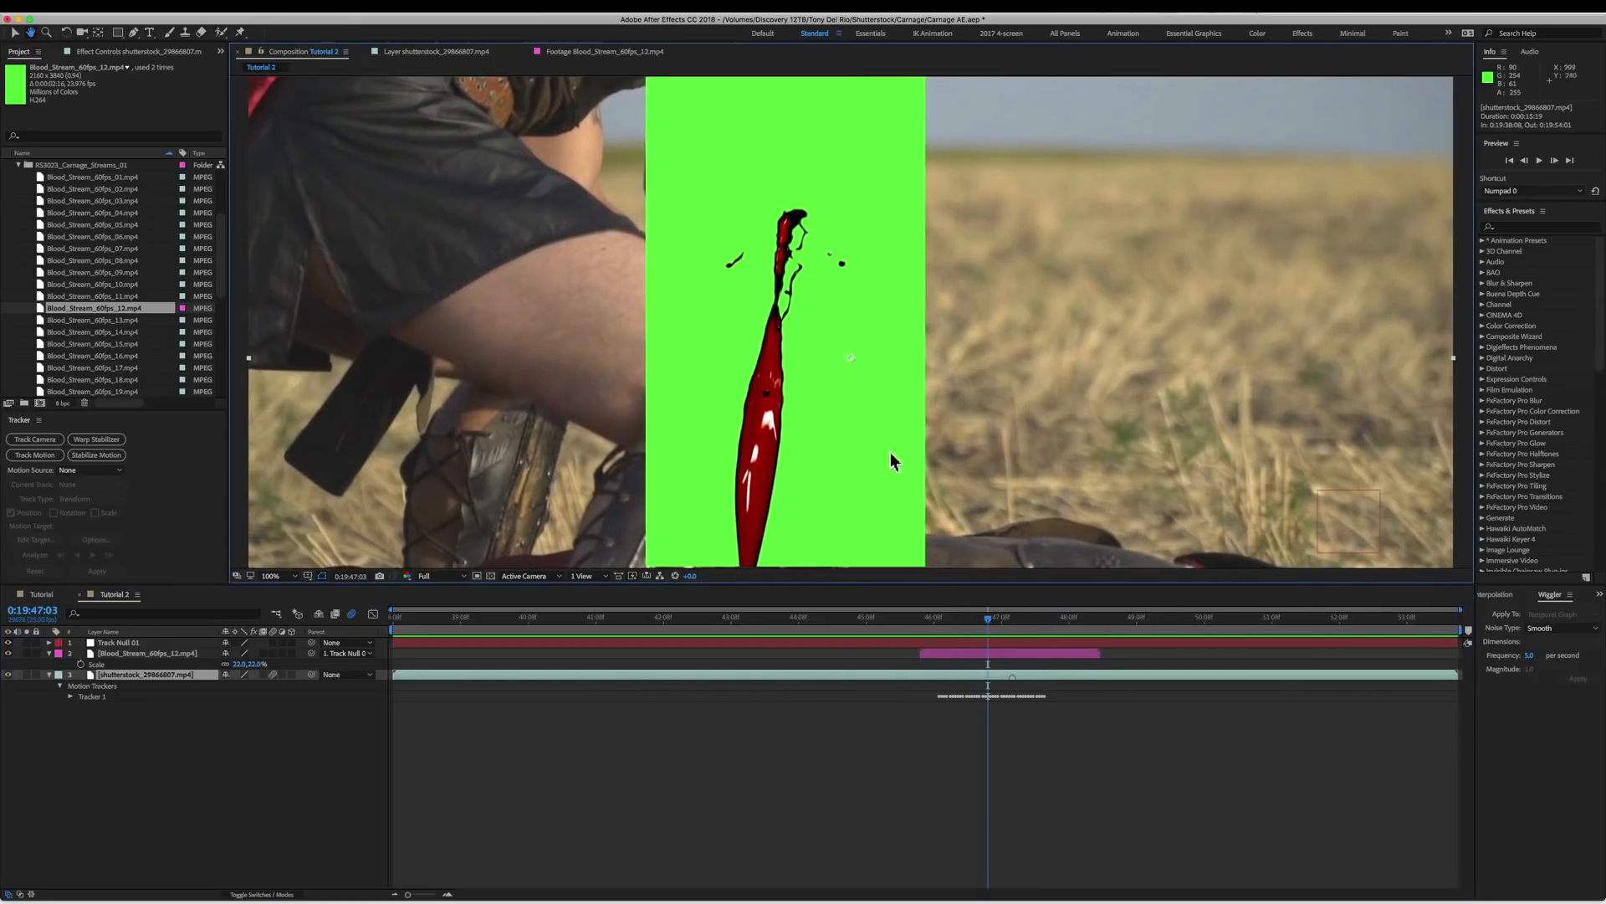
{"action": "left_click", "coordinate": [950, 653]}
{"action": "left_click", "coordinate": [286, 12]}
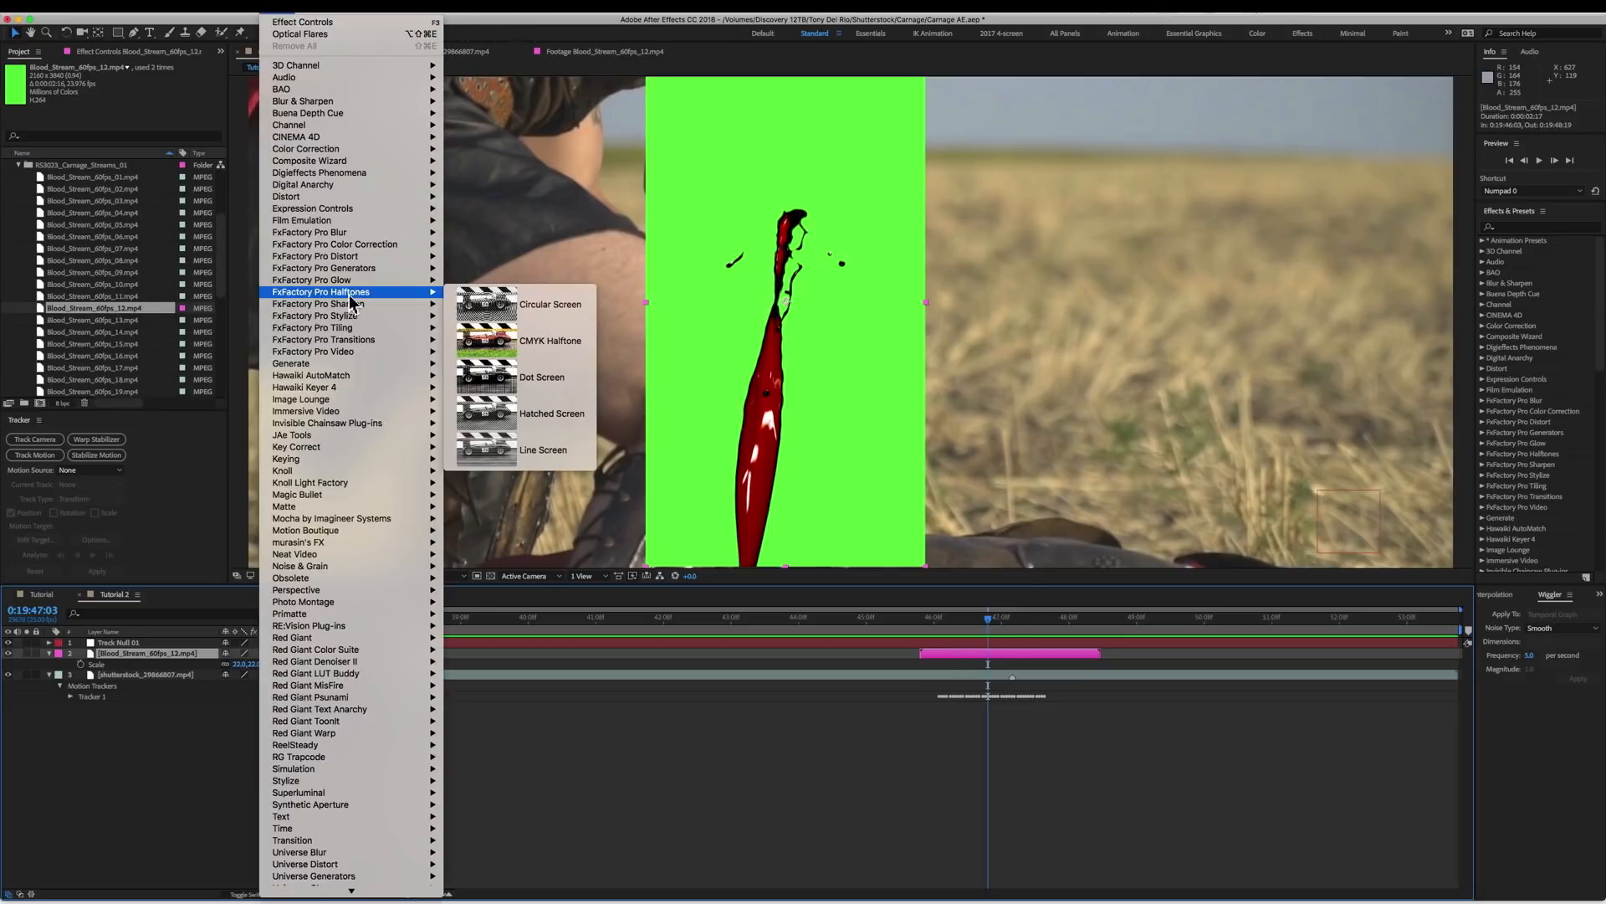
{"action": "mouse_move", "coordinate": [380, 460]}
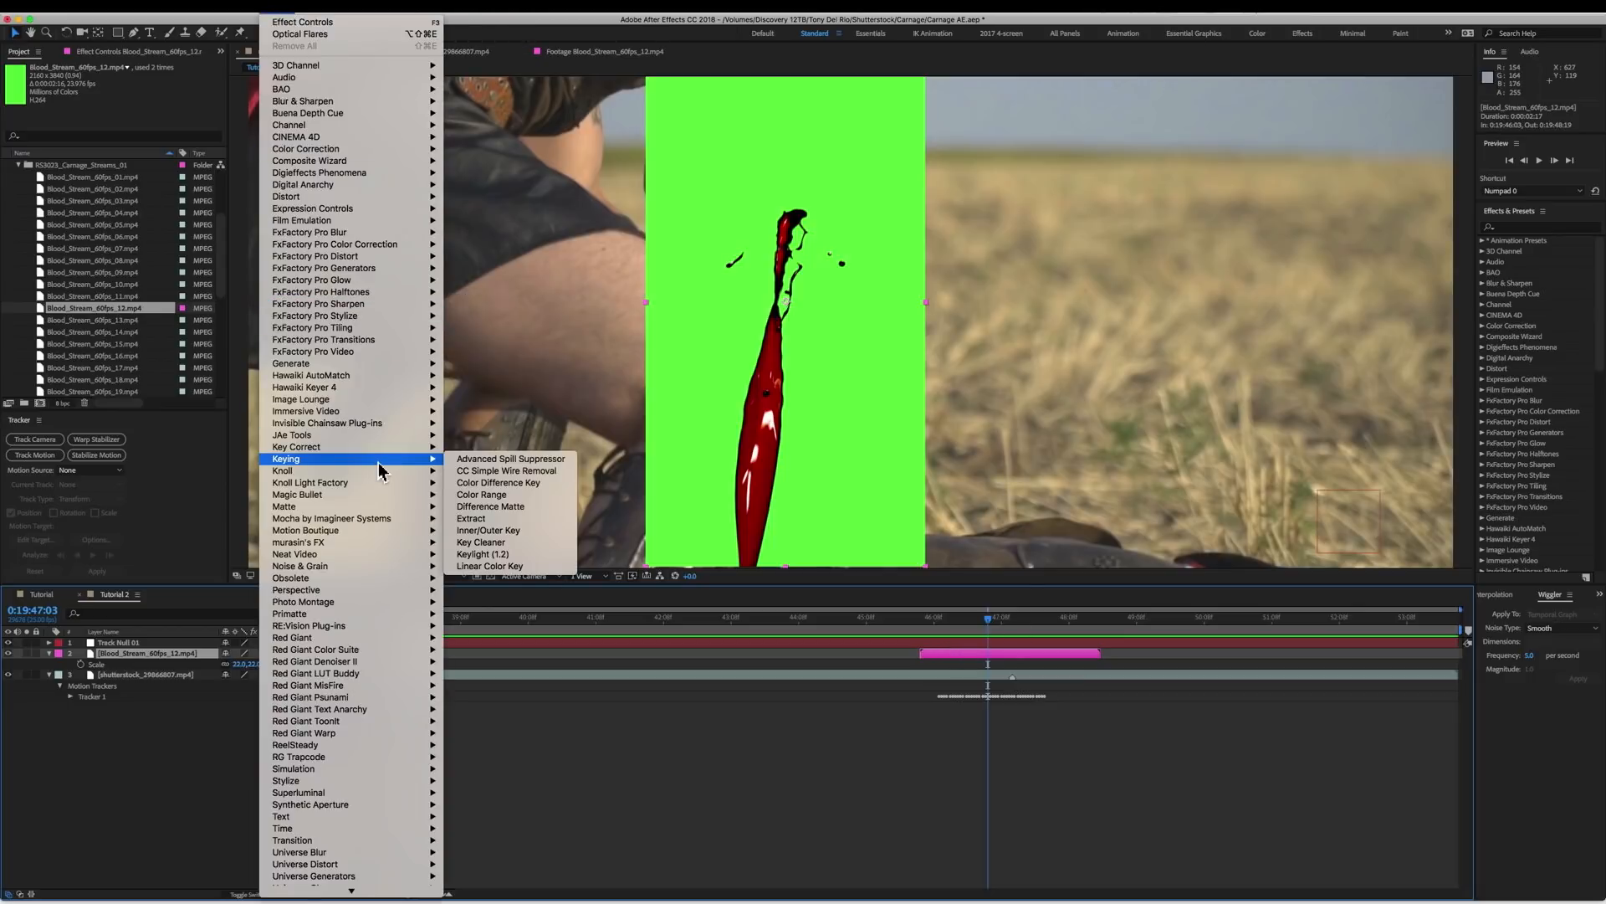
{"action": "left_click", "coordinate": [523, 555]}
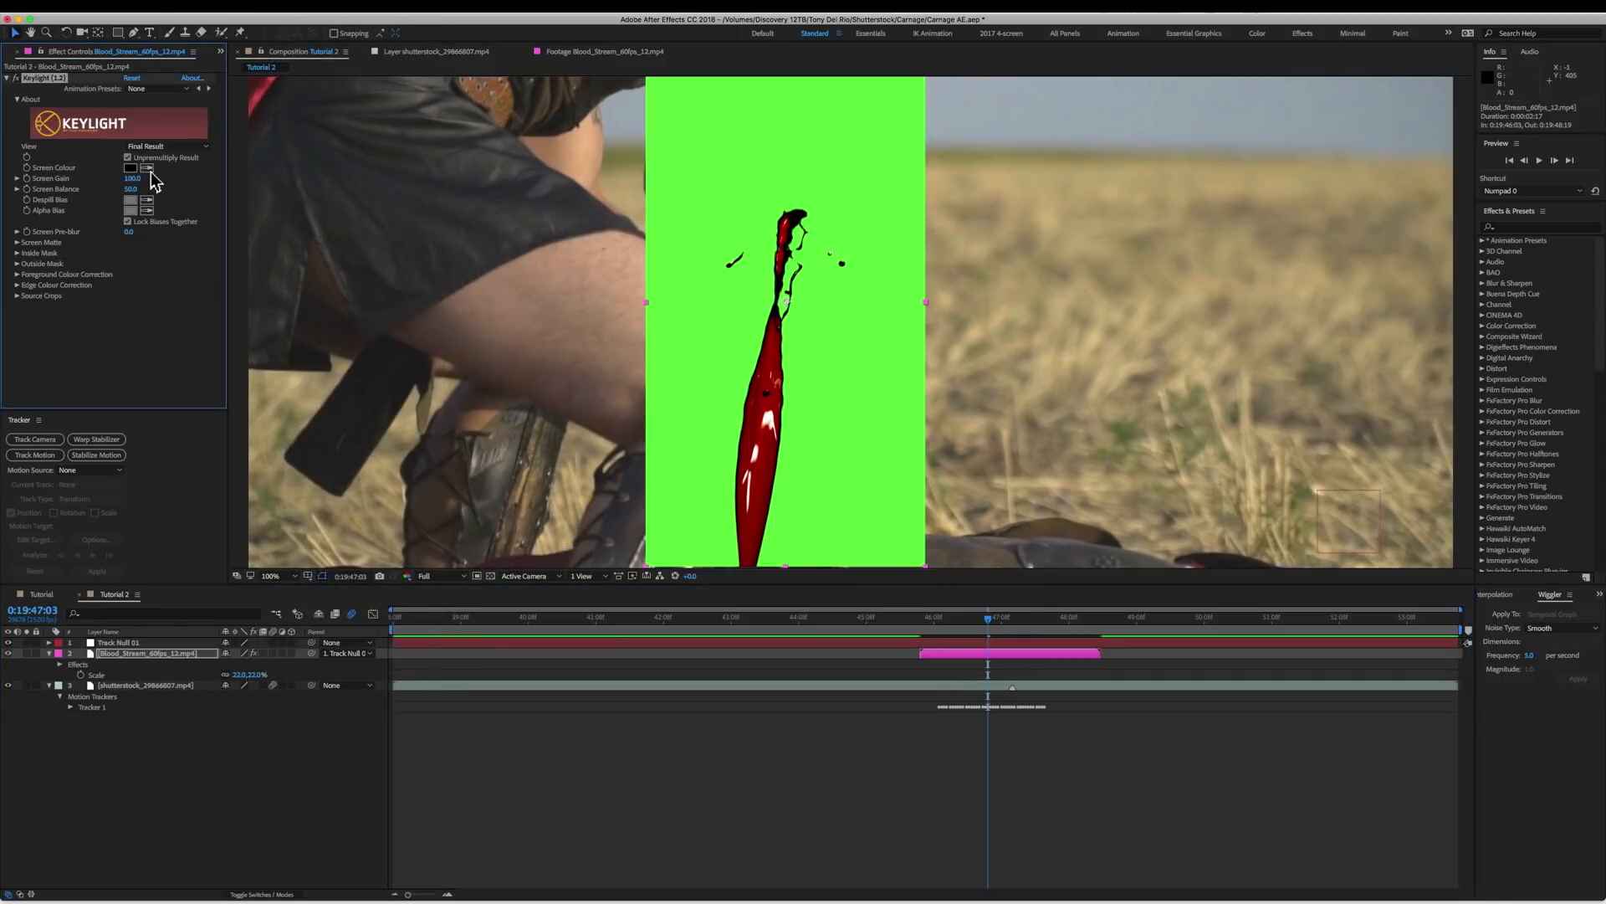
Sample the clip's green background as Keylight's Screen Colour and preview the keyed blood stream.
{"action": "left_click", "coordinate": [148, 169]}
{"action": "left_click", "coordinate": [879, 198]}
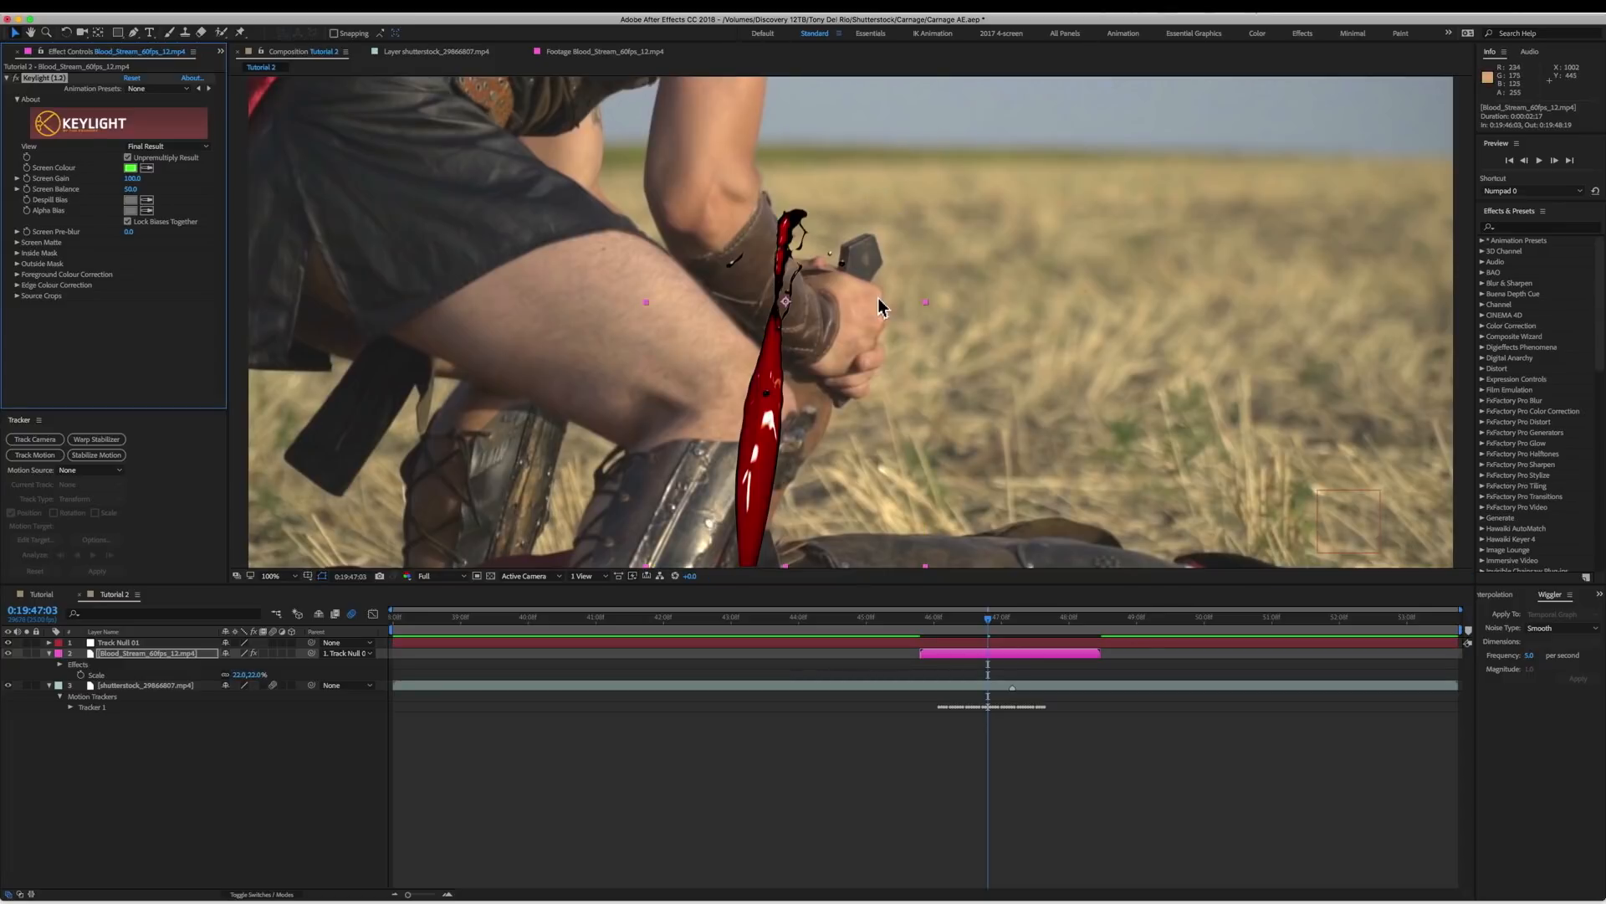
{"action": "key", "text": "space"}
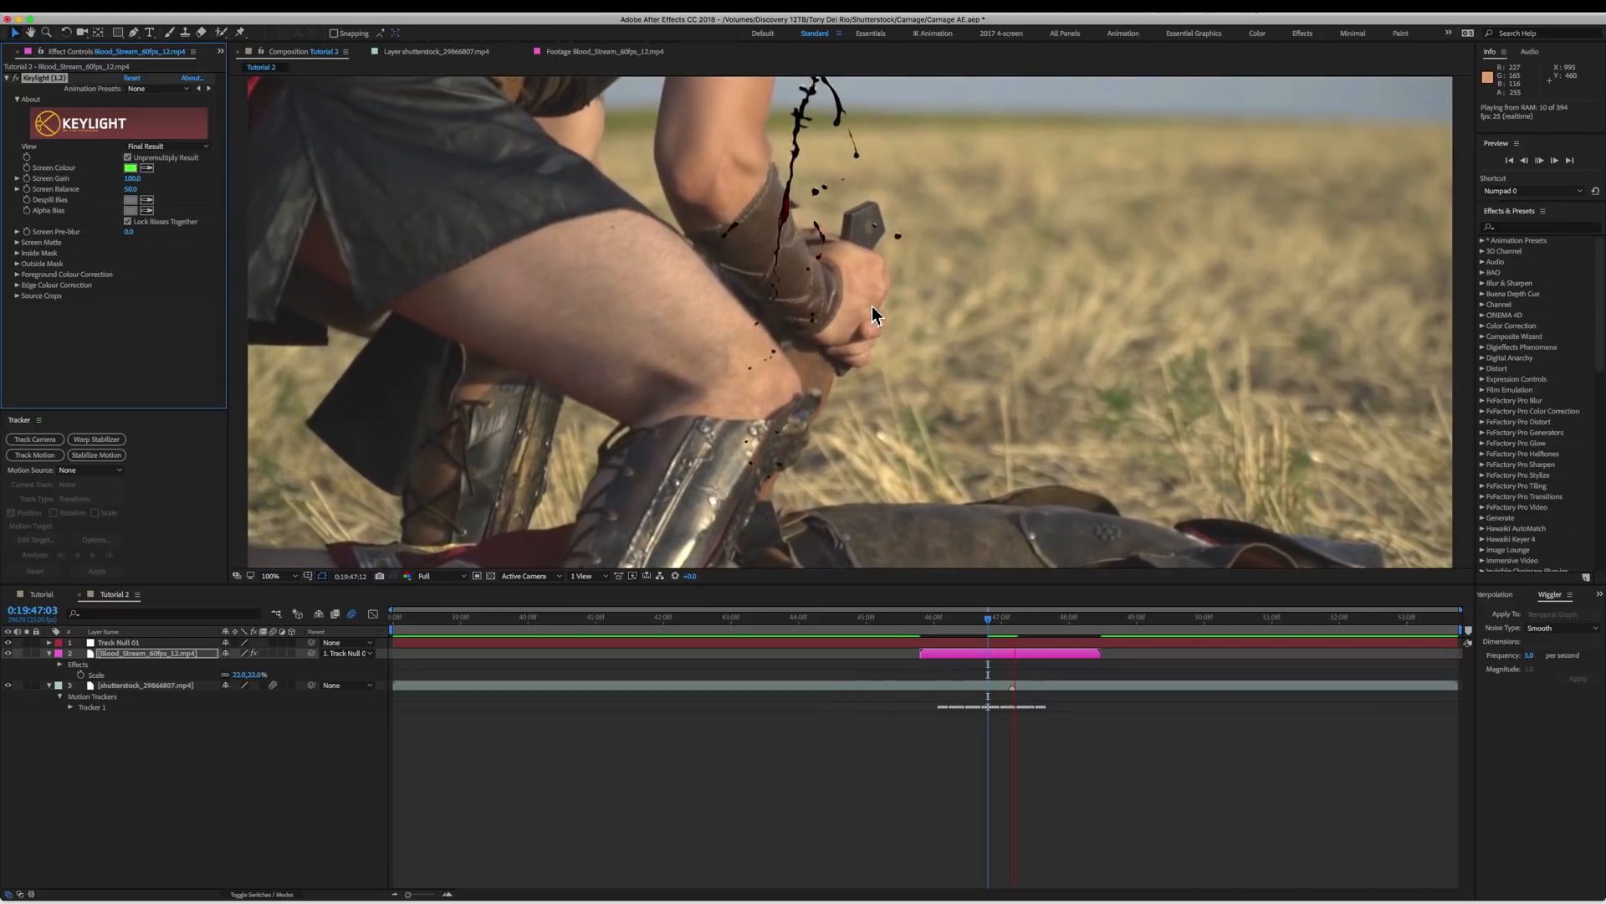
{"action": "key", "text": "space"}
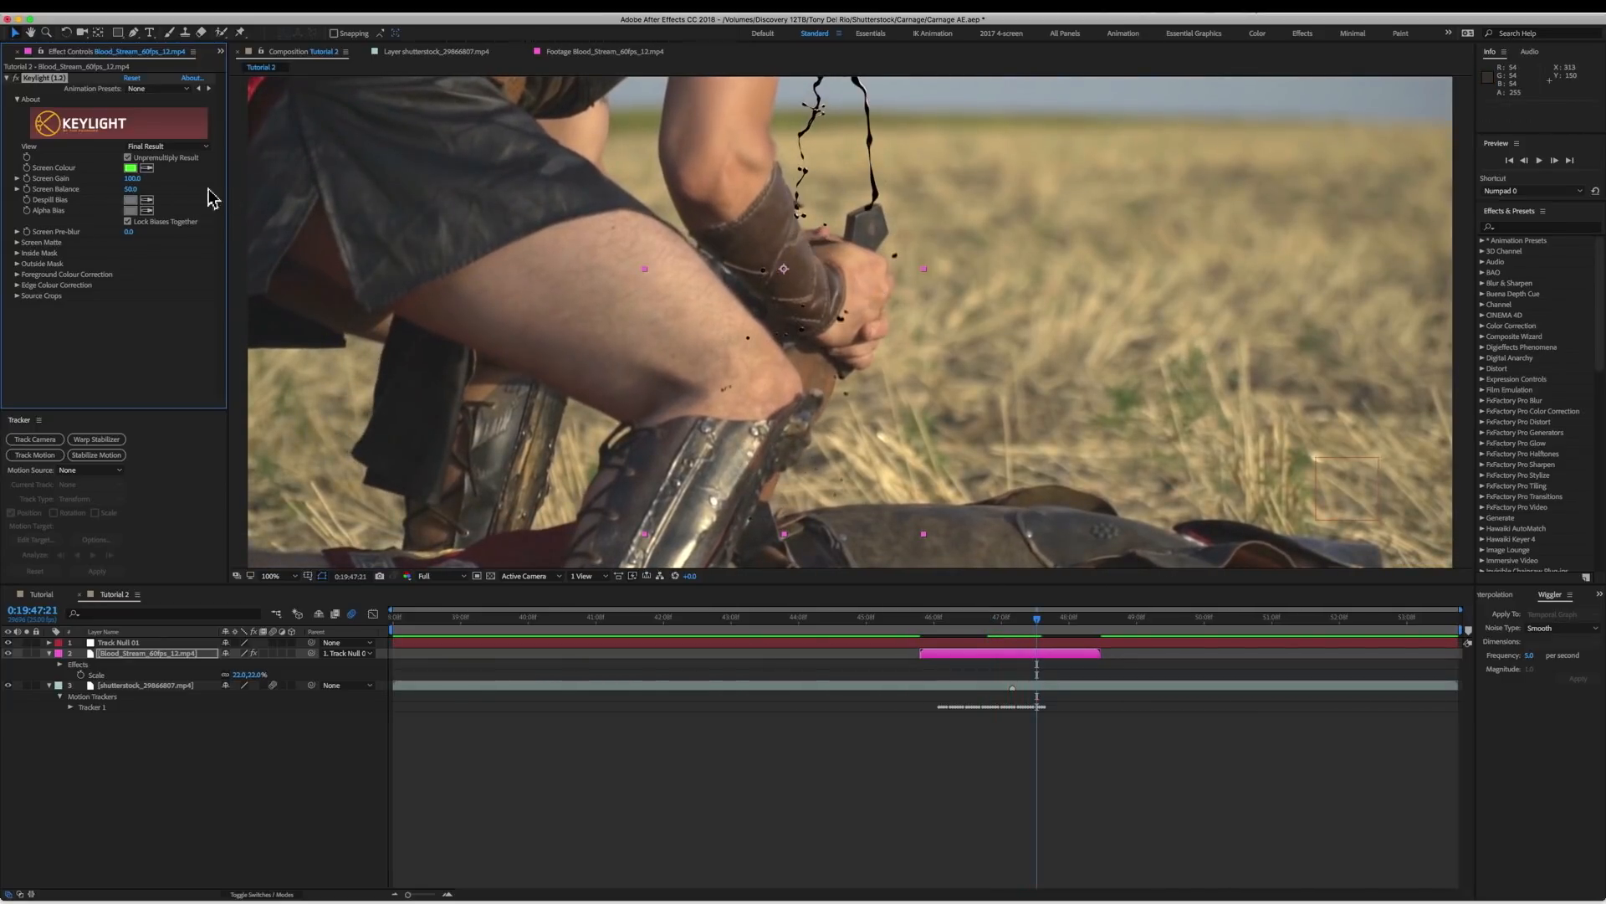
Set Keylight's Screen Pre-blur to 4, try a much higher blur, and undo that increase.
{"action": "left_click", "coordinate": [133, 231]}
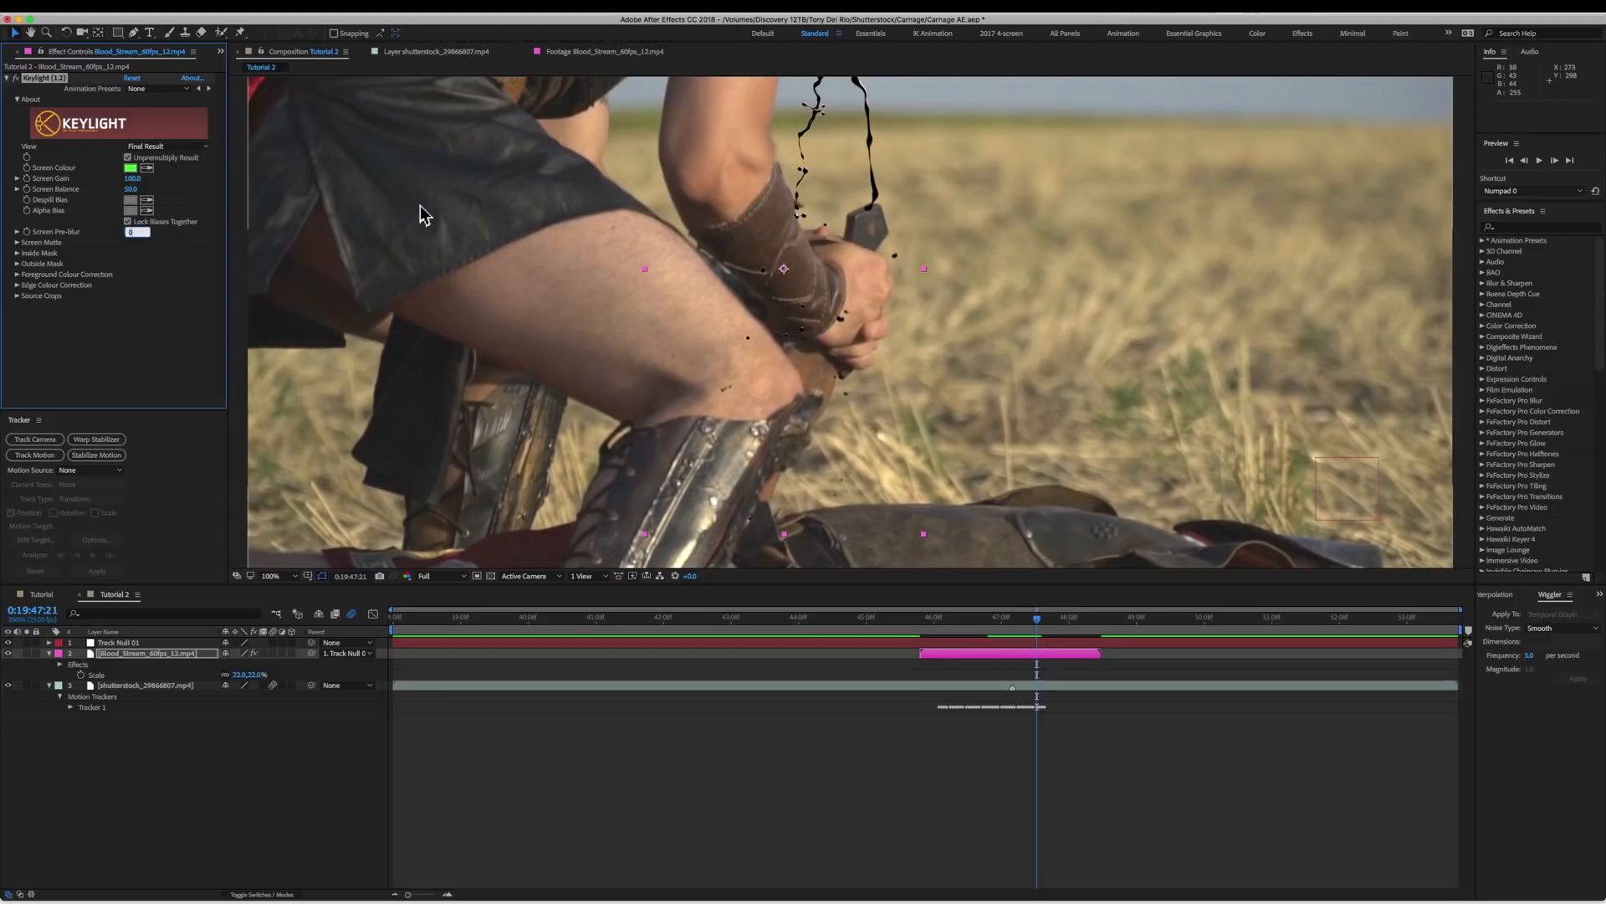
{"action": "type", "text": "4."}
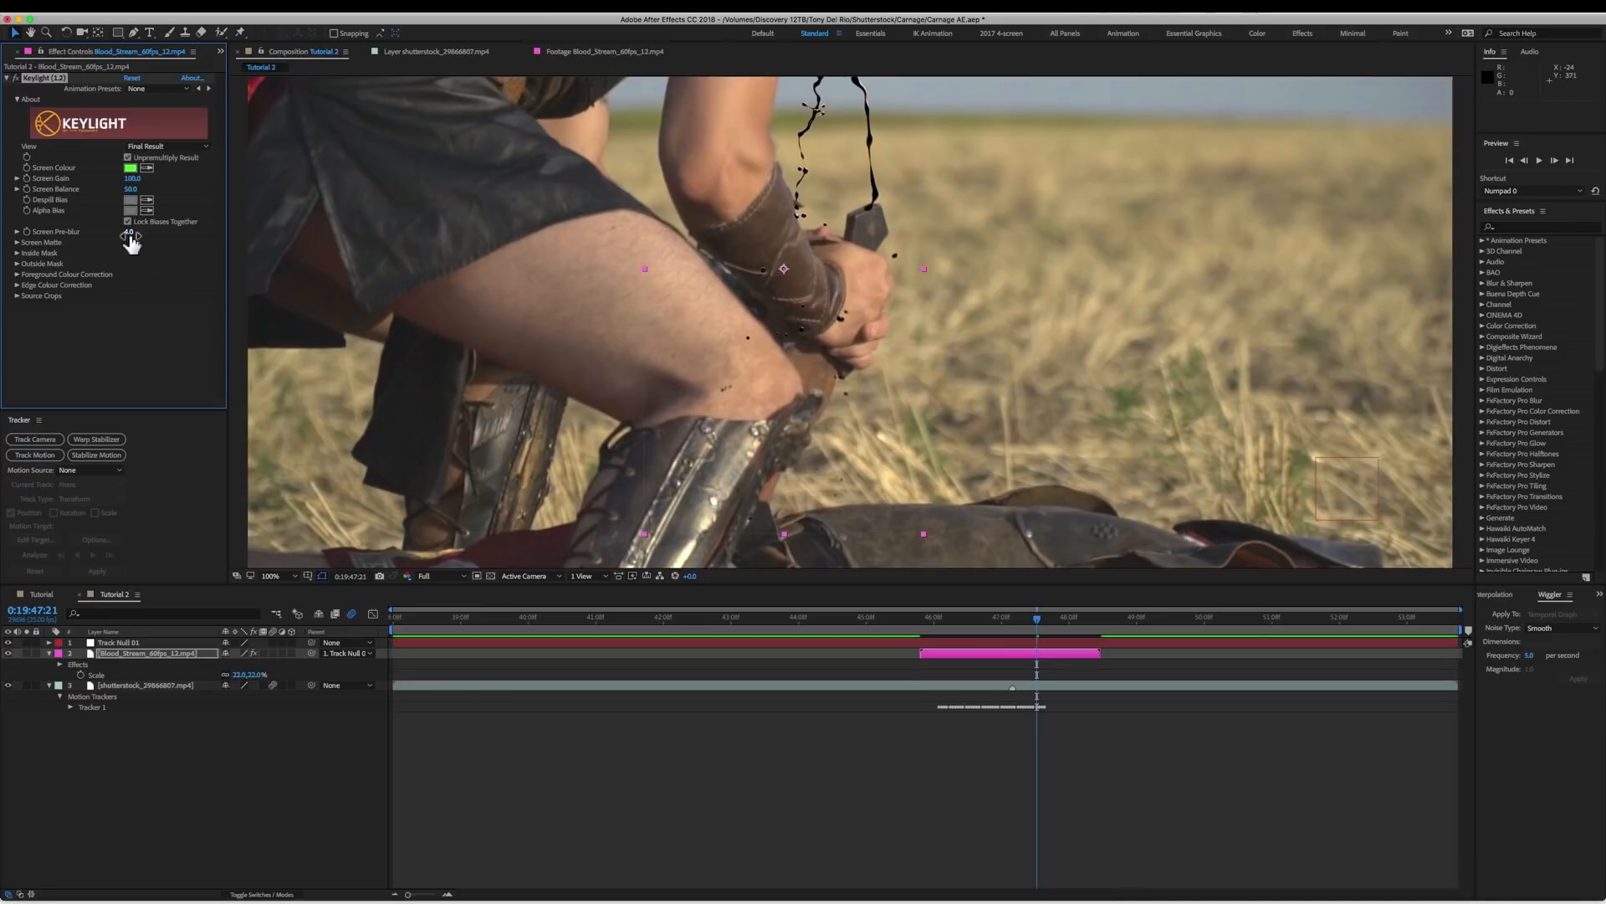
{"action": "left_click_drag", "start_coordinate": [178, 234], "coordinate": [477, 243]}
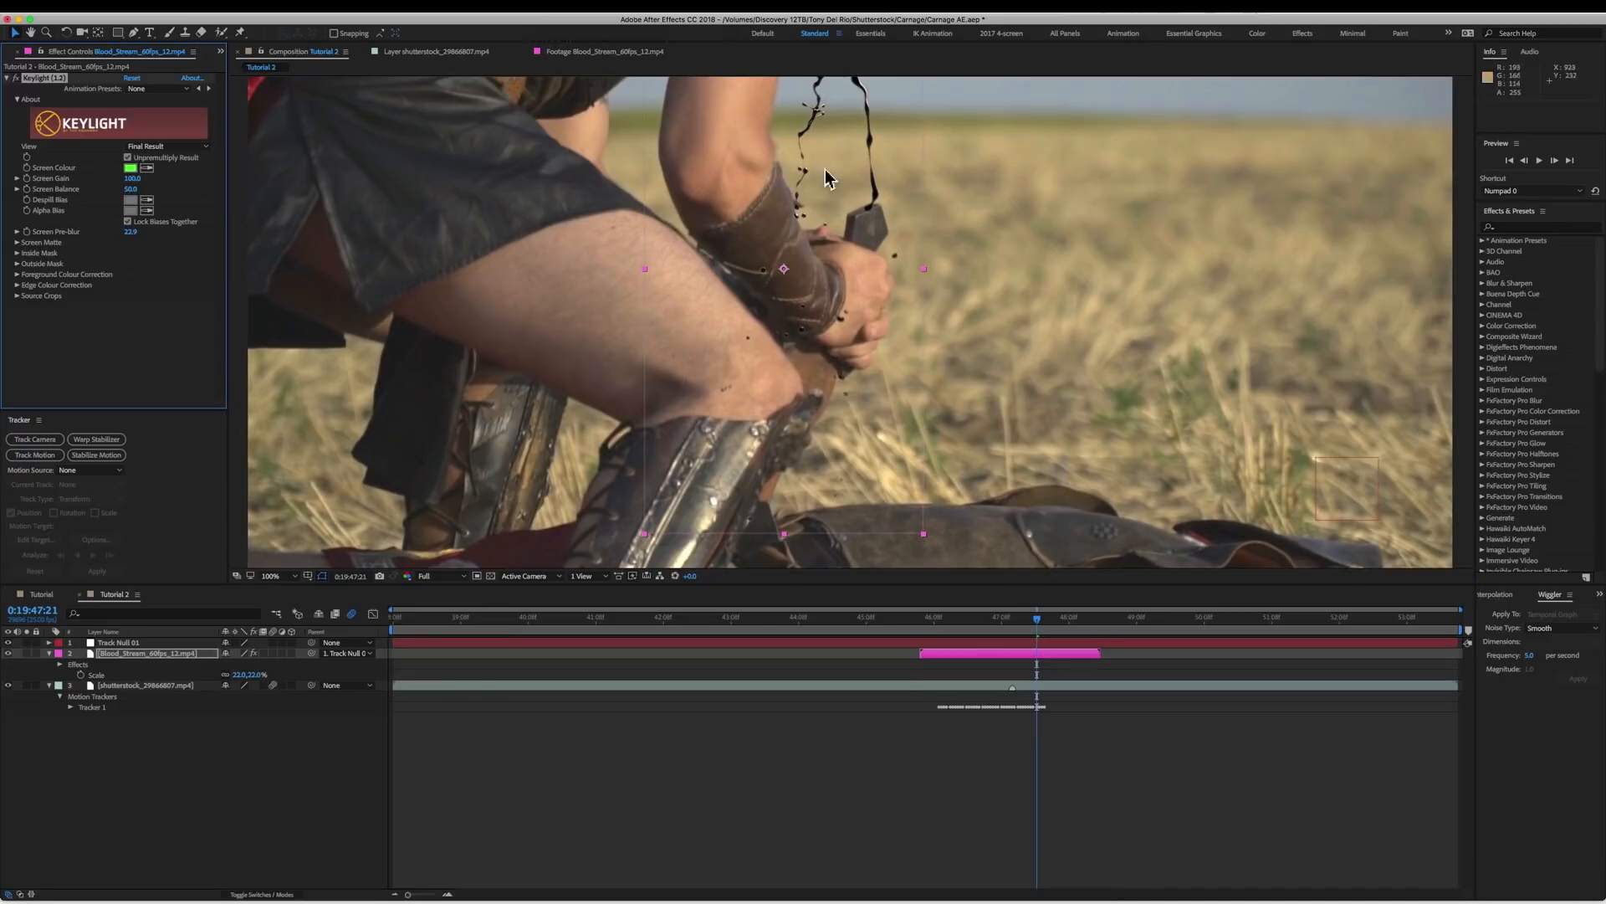
{"action": "key", "text": "super+z"}
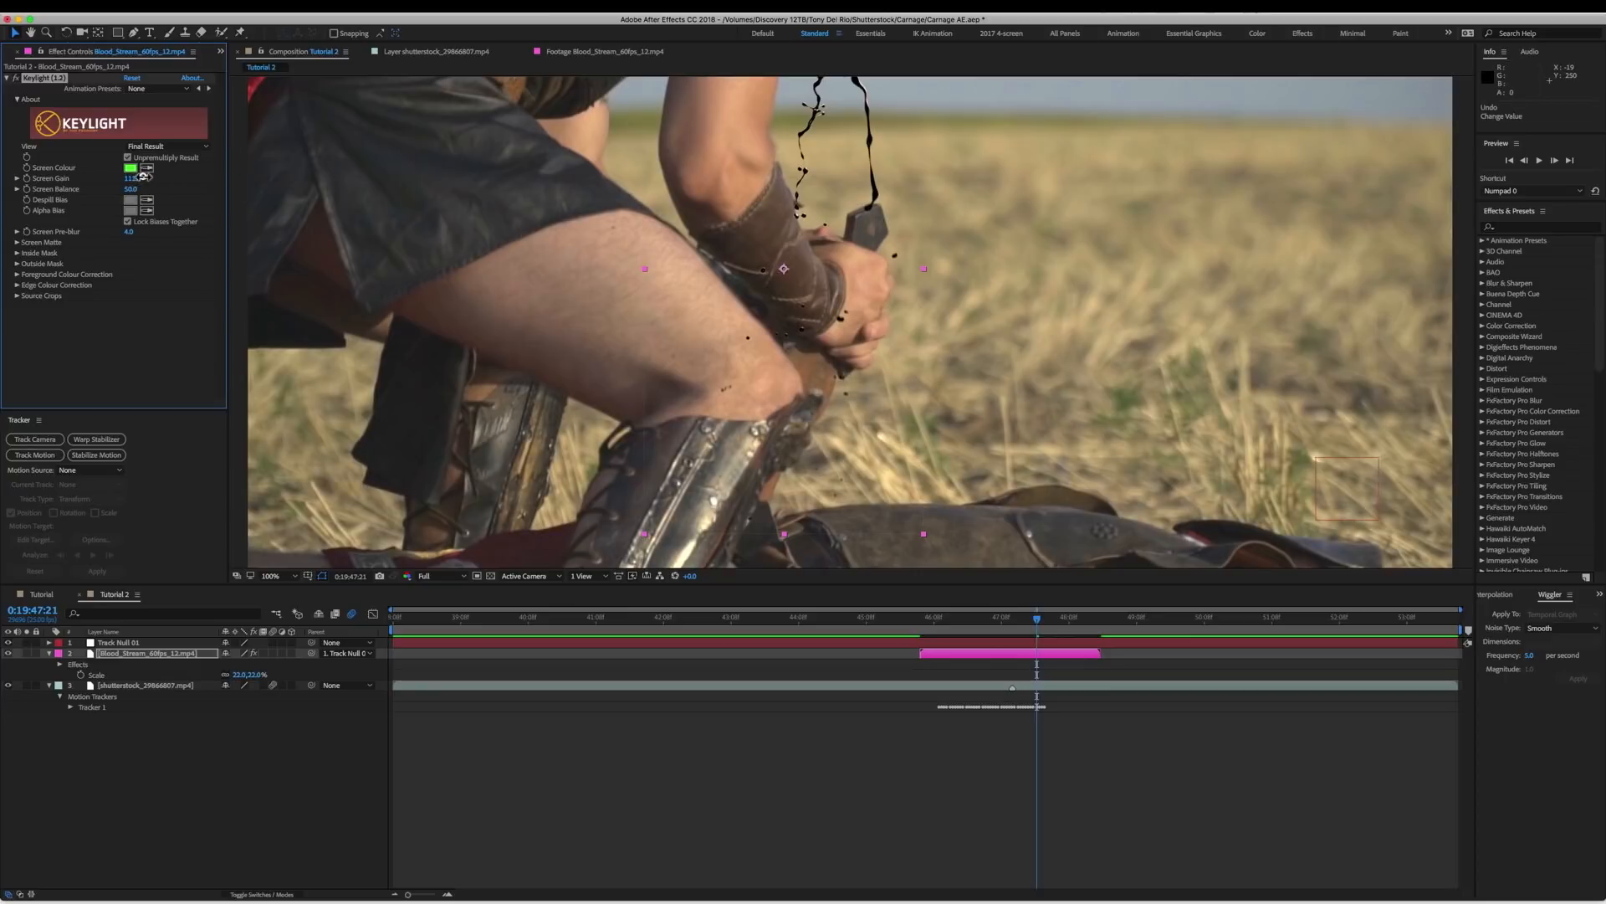
{"action": "key", "text": "super+z"}
Set Keylight's Screen Gain to 110 and raise it further to clean up the key.
{"action": "left_click", "coordinate": [132, 178]}
{"action": "type", "text": "11"}
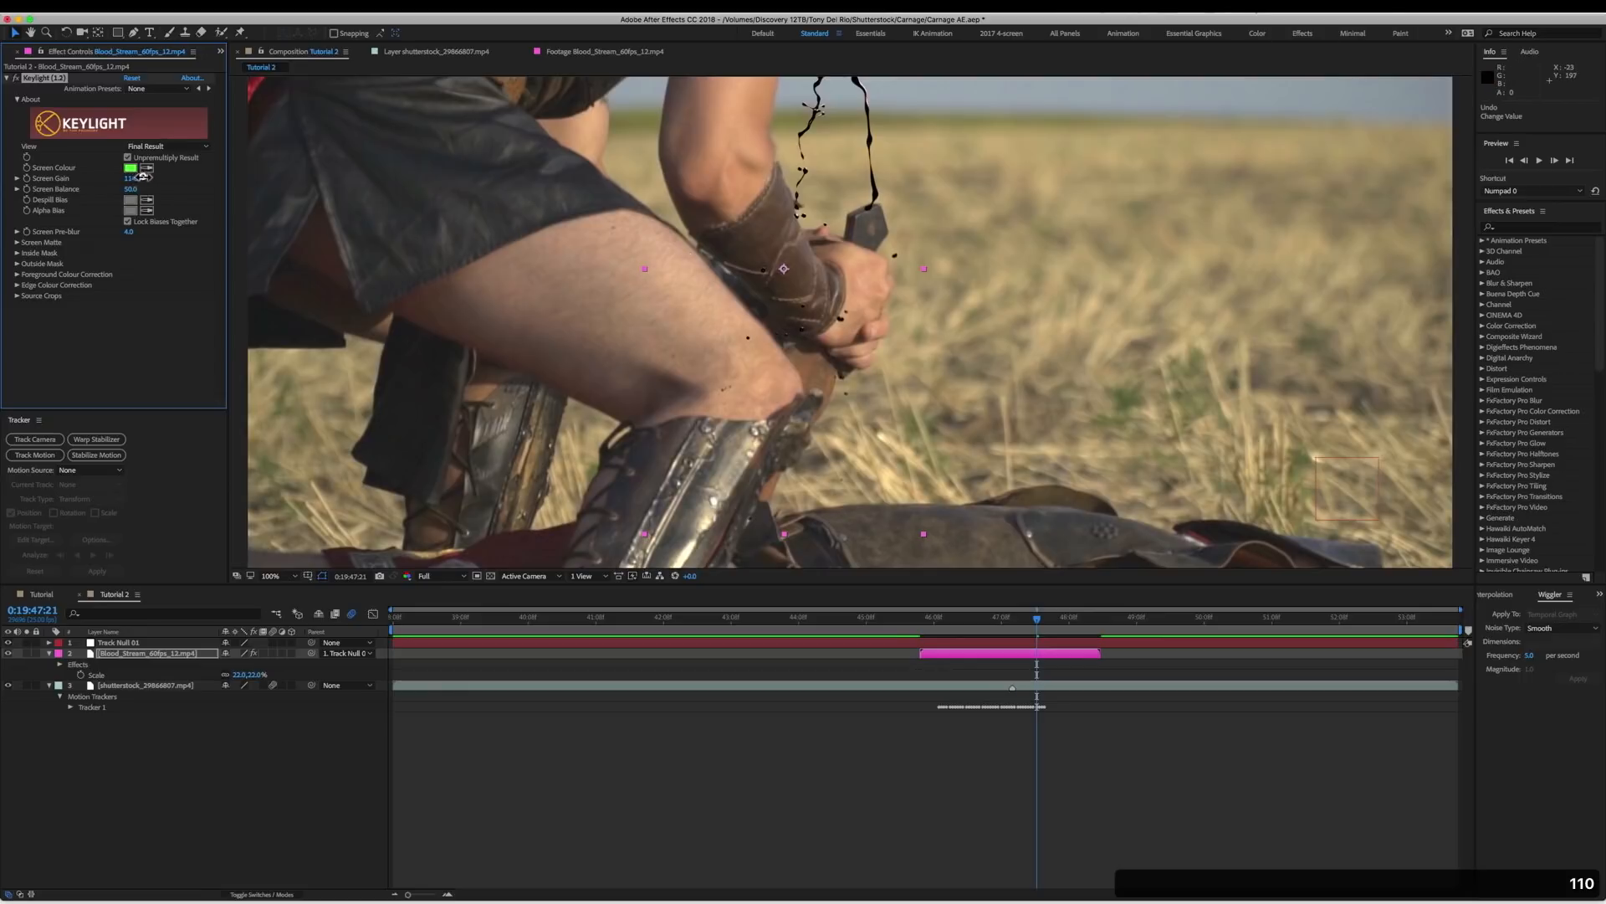
{"action": "left_click_drag", "start_coordinate": [143, 176], "coordinate": [152, 176]}
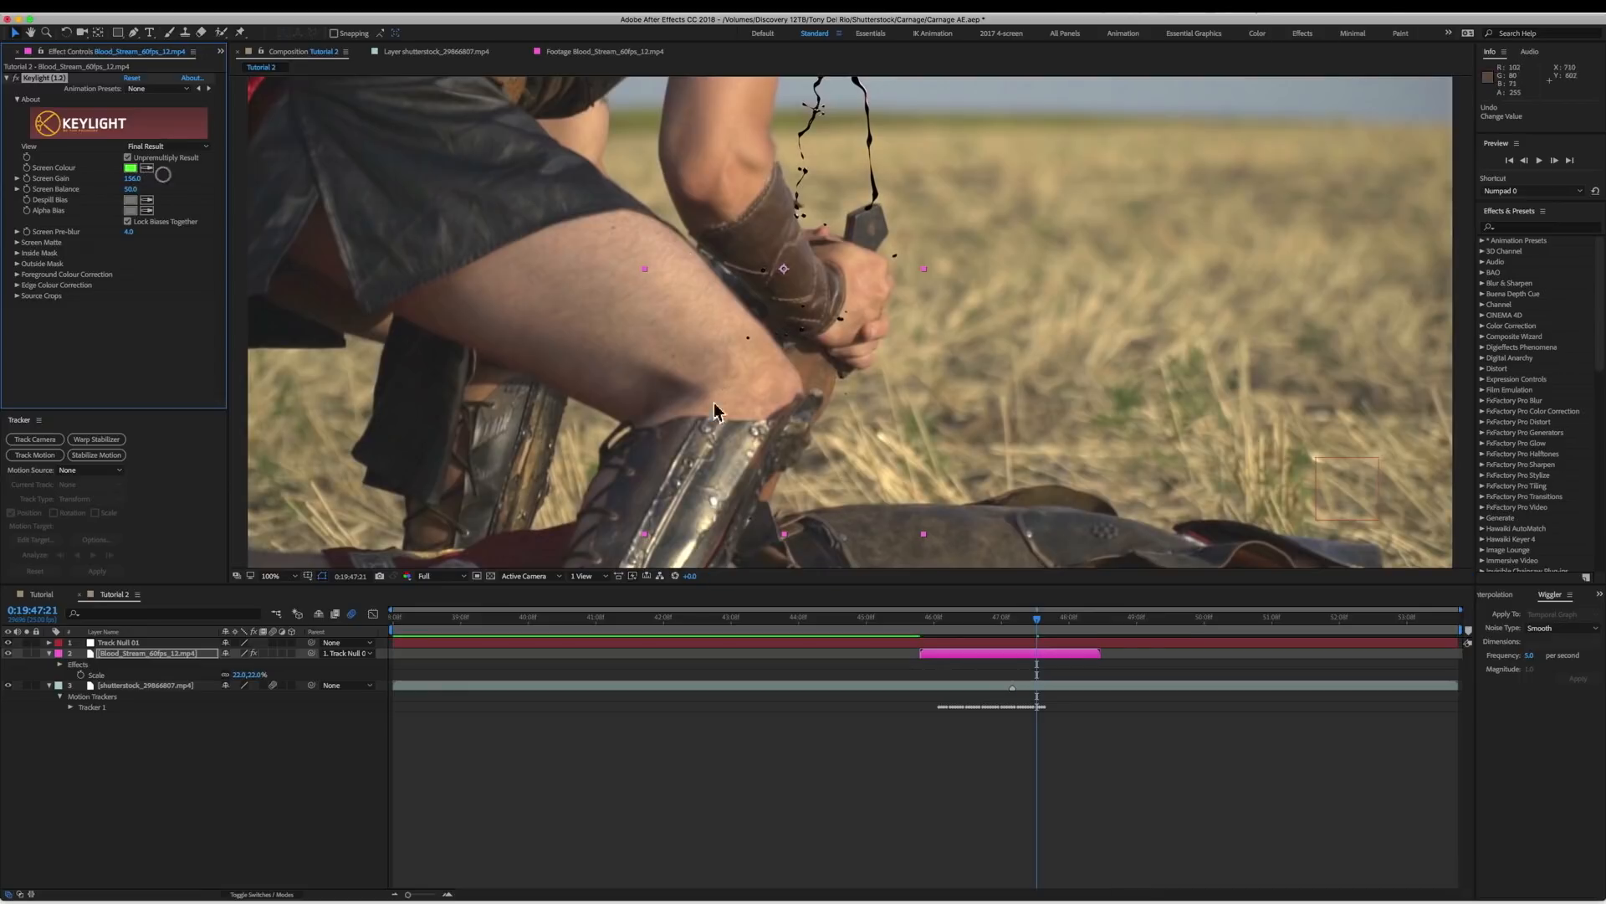
Review the keyed blood stream in the full frame, playing it from 0:19:46:19 and from 0:19:46:10.
{"action": "scroll", "coordinate": [912, 483], "scroll_direction": "down", "scroll_amount": 1}
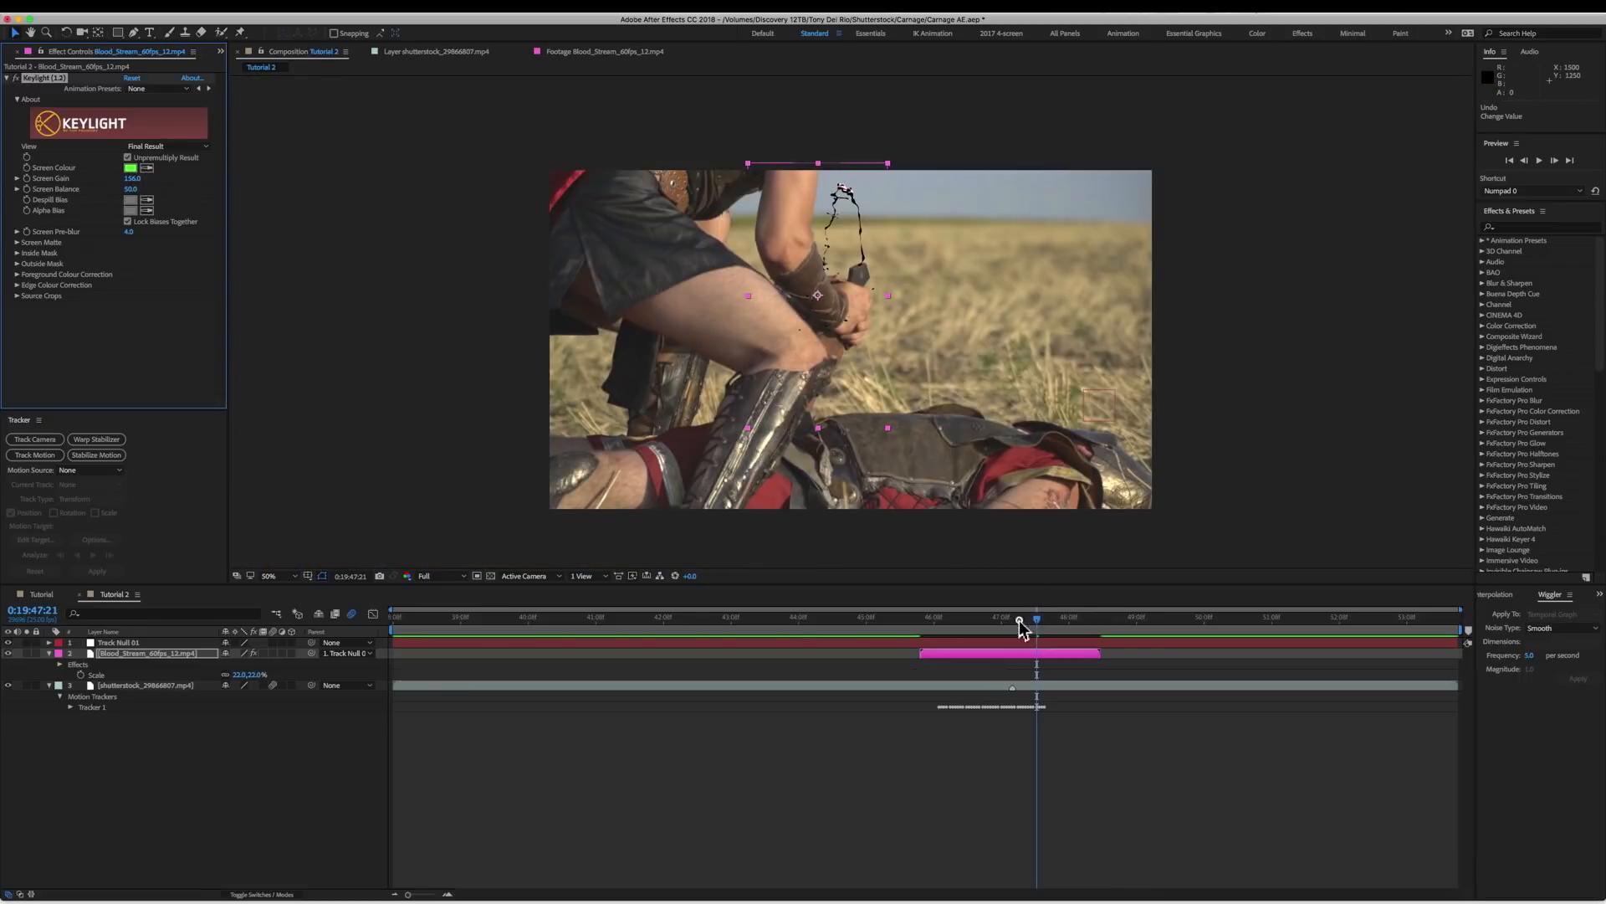
{"action": "left_click_drag", "start_coordinate": [1019, 621], "coordinate": [964, 619]}
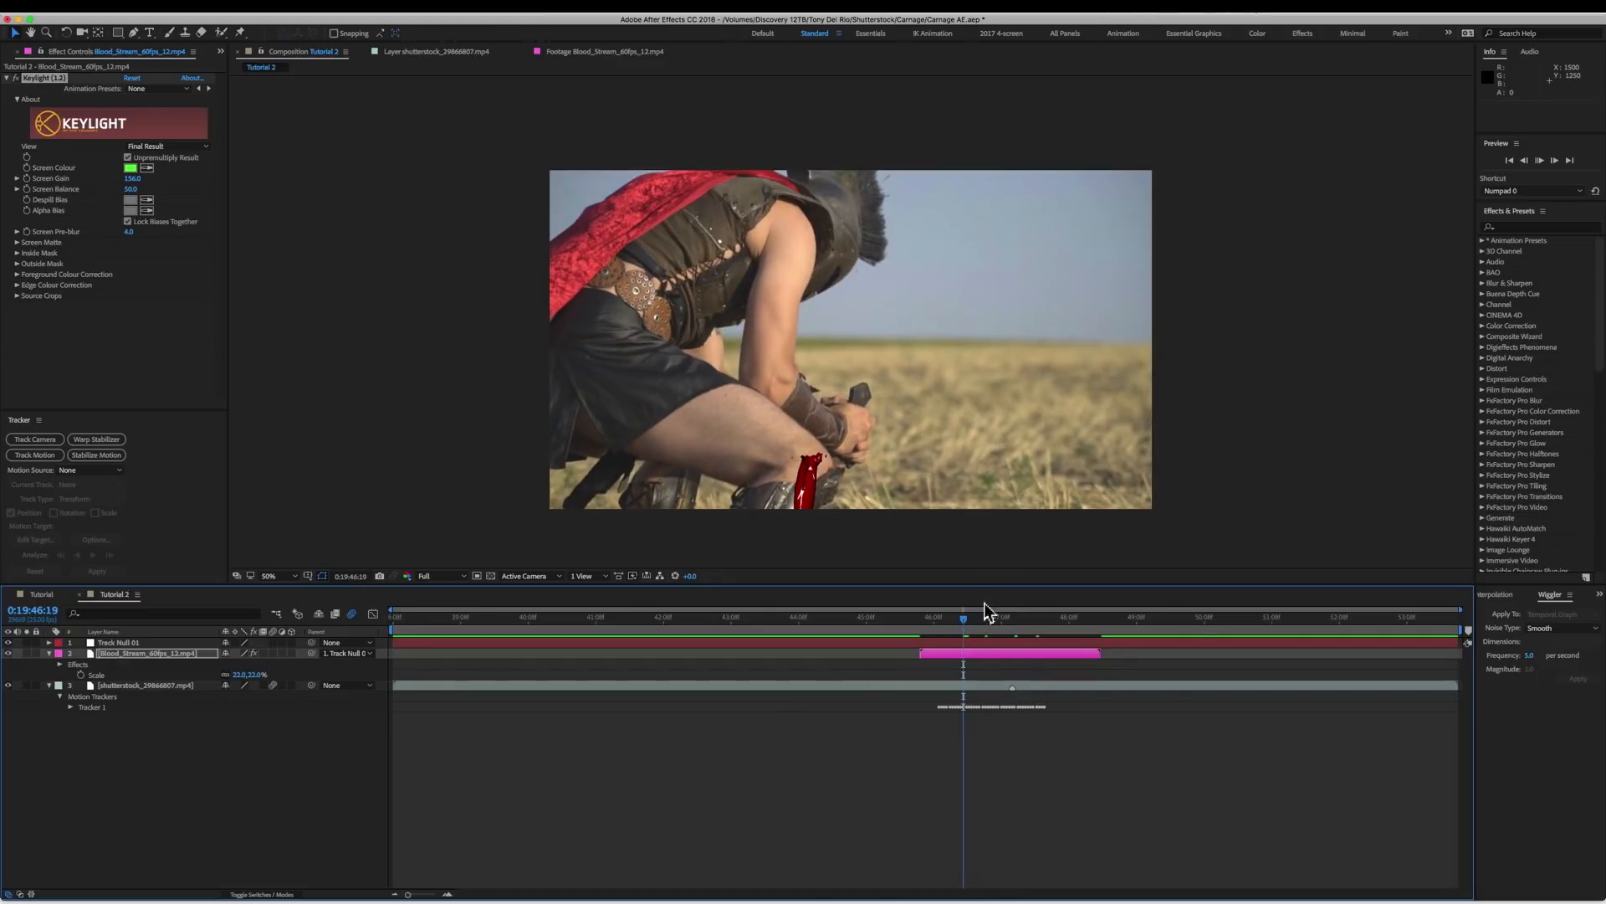
{"action": "key", "text": "space"}
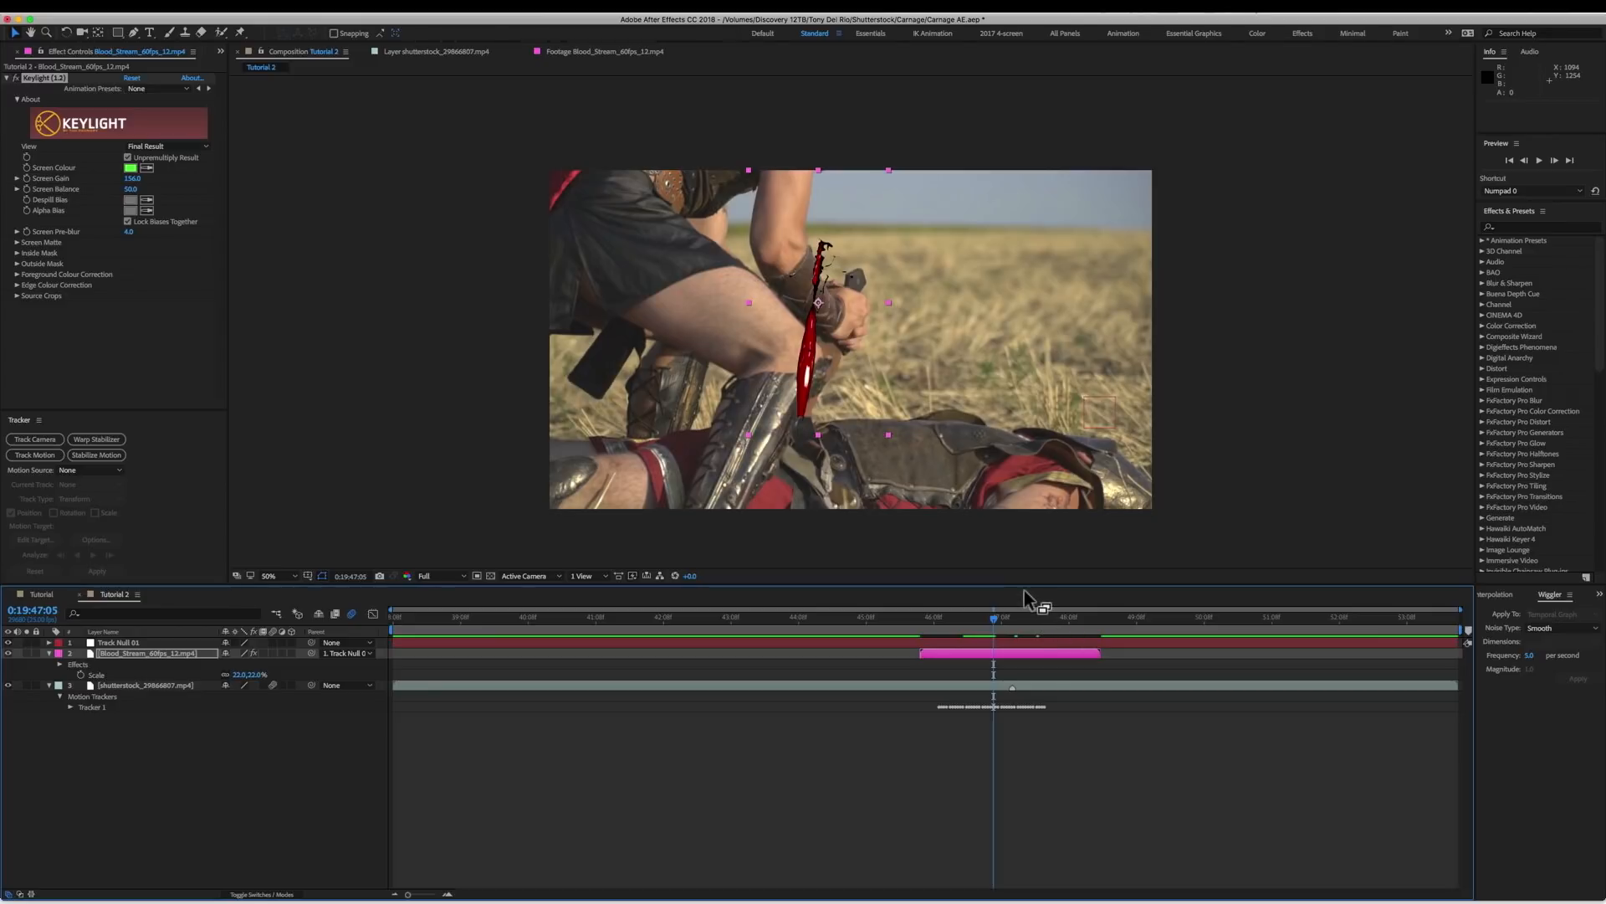
{"action": "left_click_drag", "start_coordinate": [993, 617], "coordinate": [940, 620]}
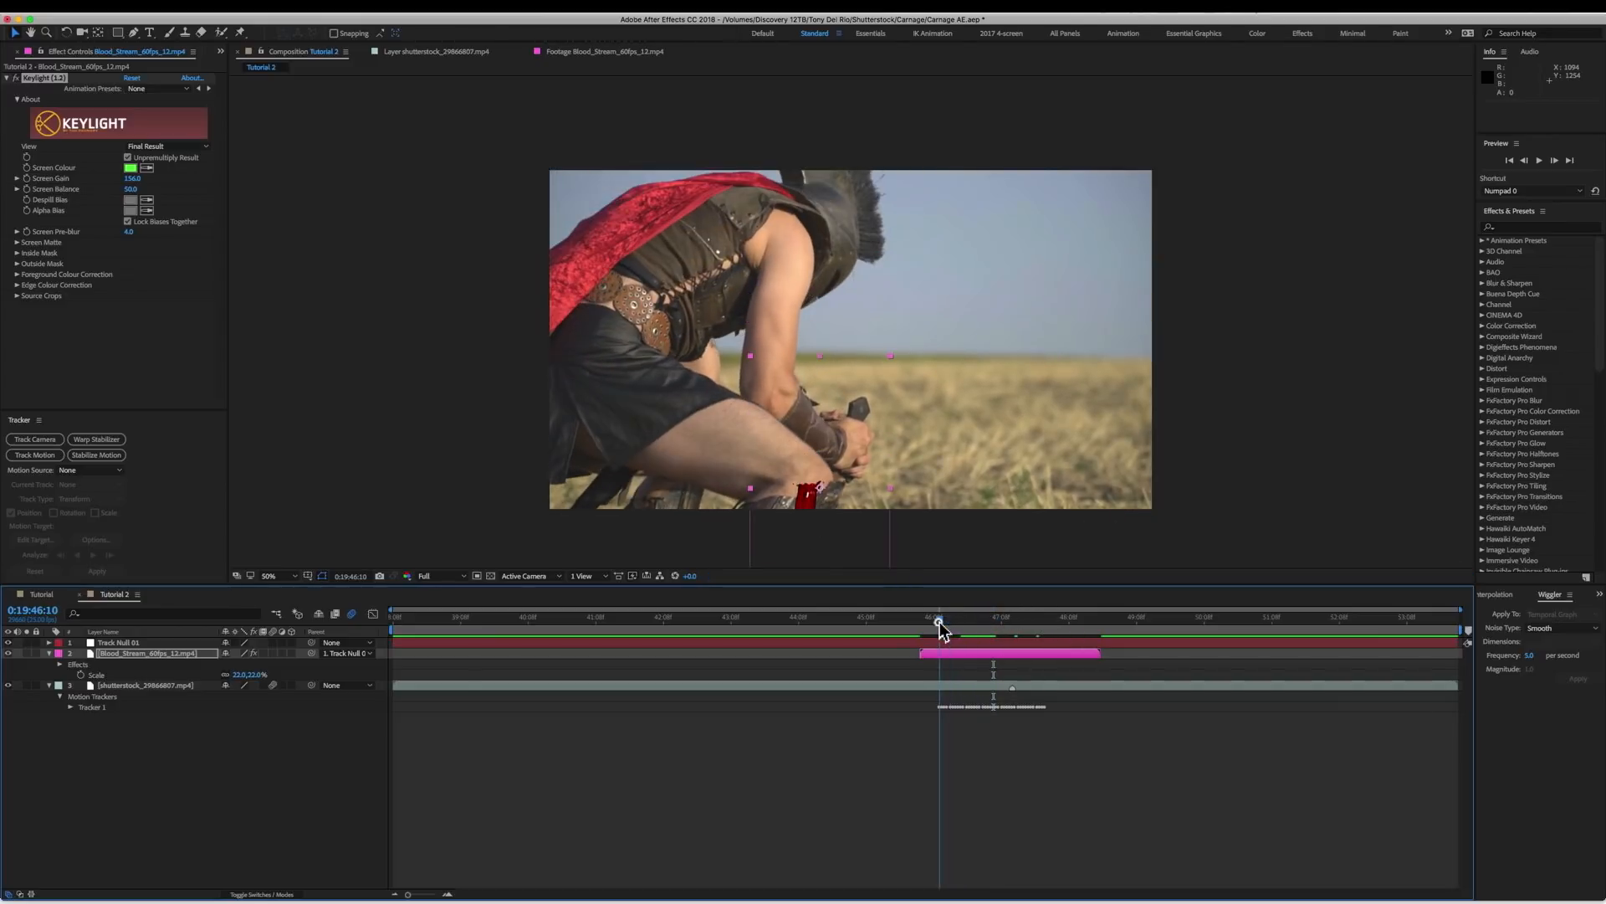
{"action": "key", "text": "space"}
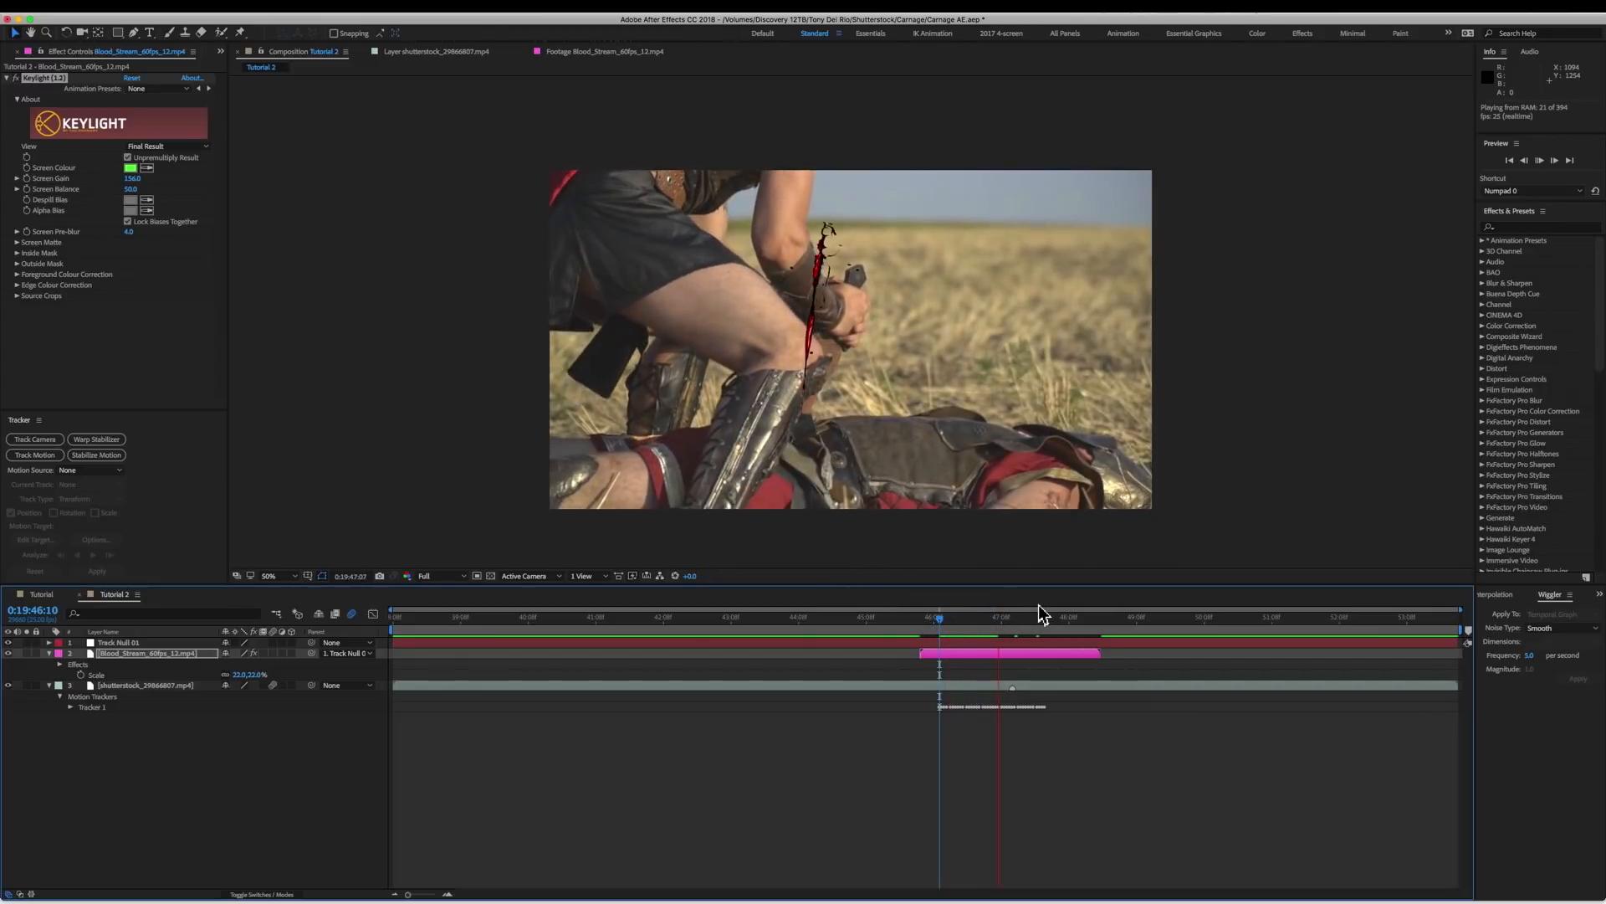
{"action": "key", "text": "space"}
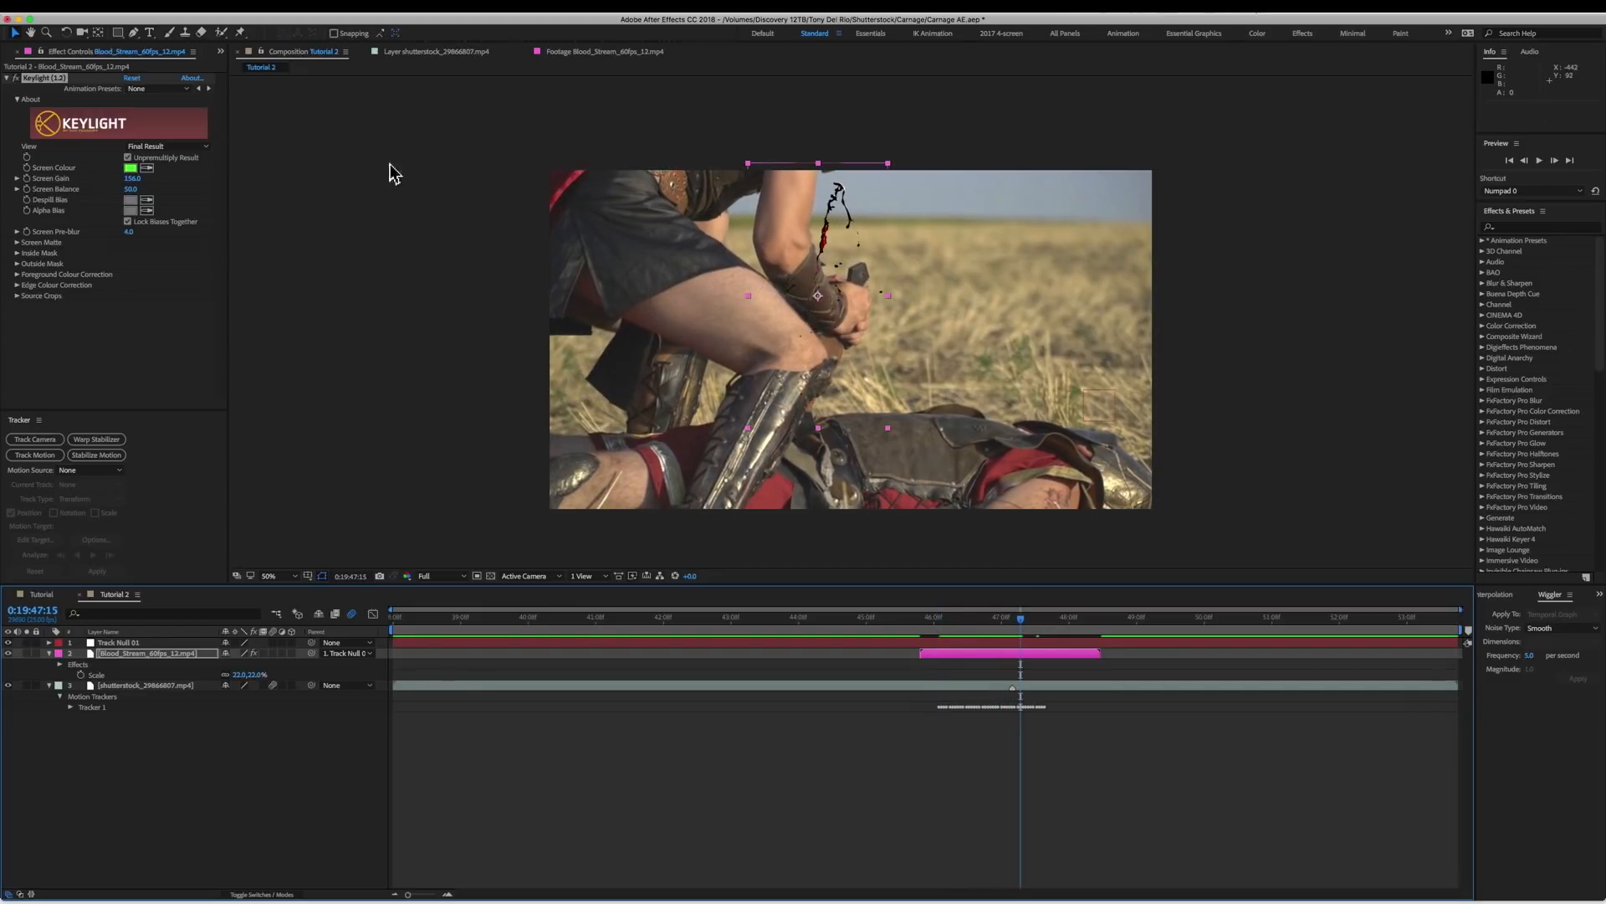
{"action": "left_click", "coordinate": [257, 14]}
{"action": "mouse_move", "coordinate": [264, 25]}
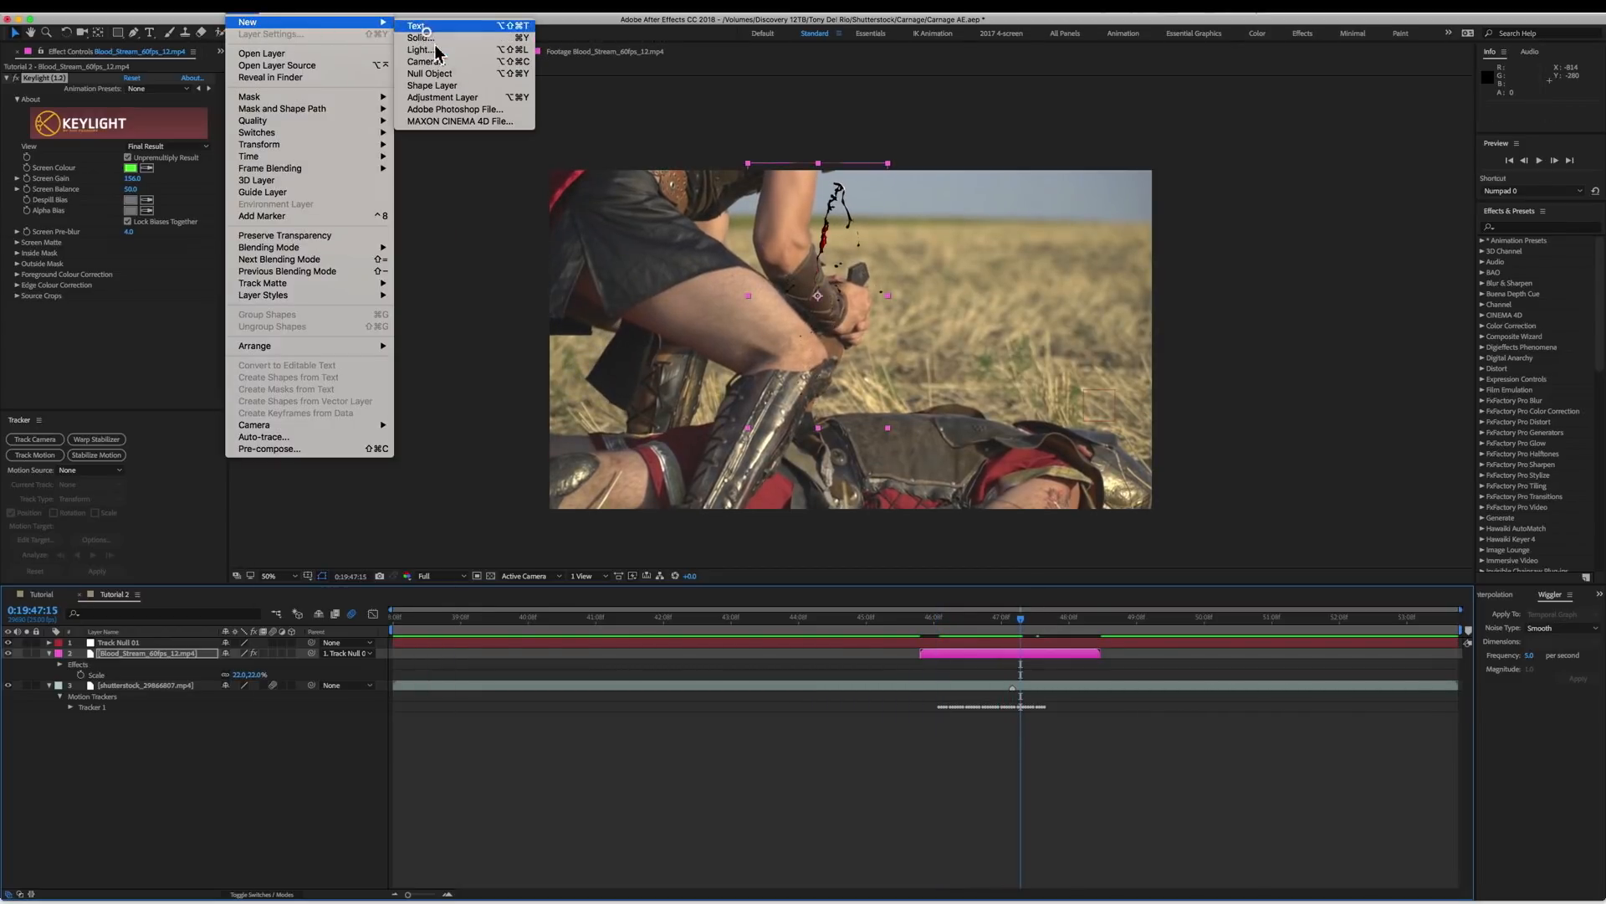
{"action": "left_click", "coordinate": [419, 25]}
{"action": "key", "text": "super+z"}
Create a blue (004CFF) solid layer named Blood Mask 01 at 1920 by 1080 px.
{"action": "left_click", "coordinate": [257, 15]}
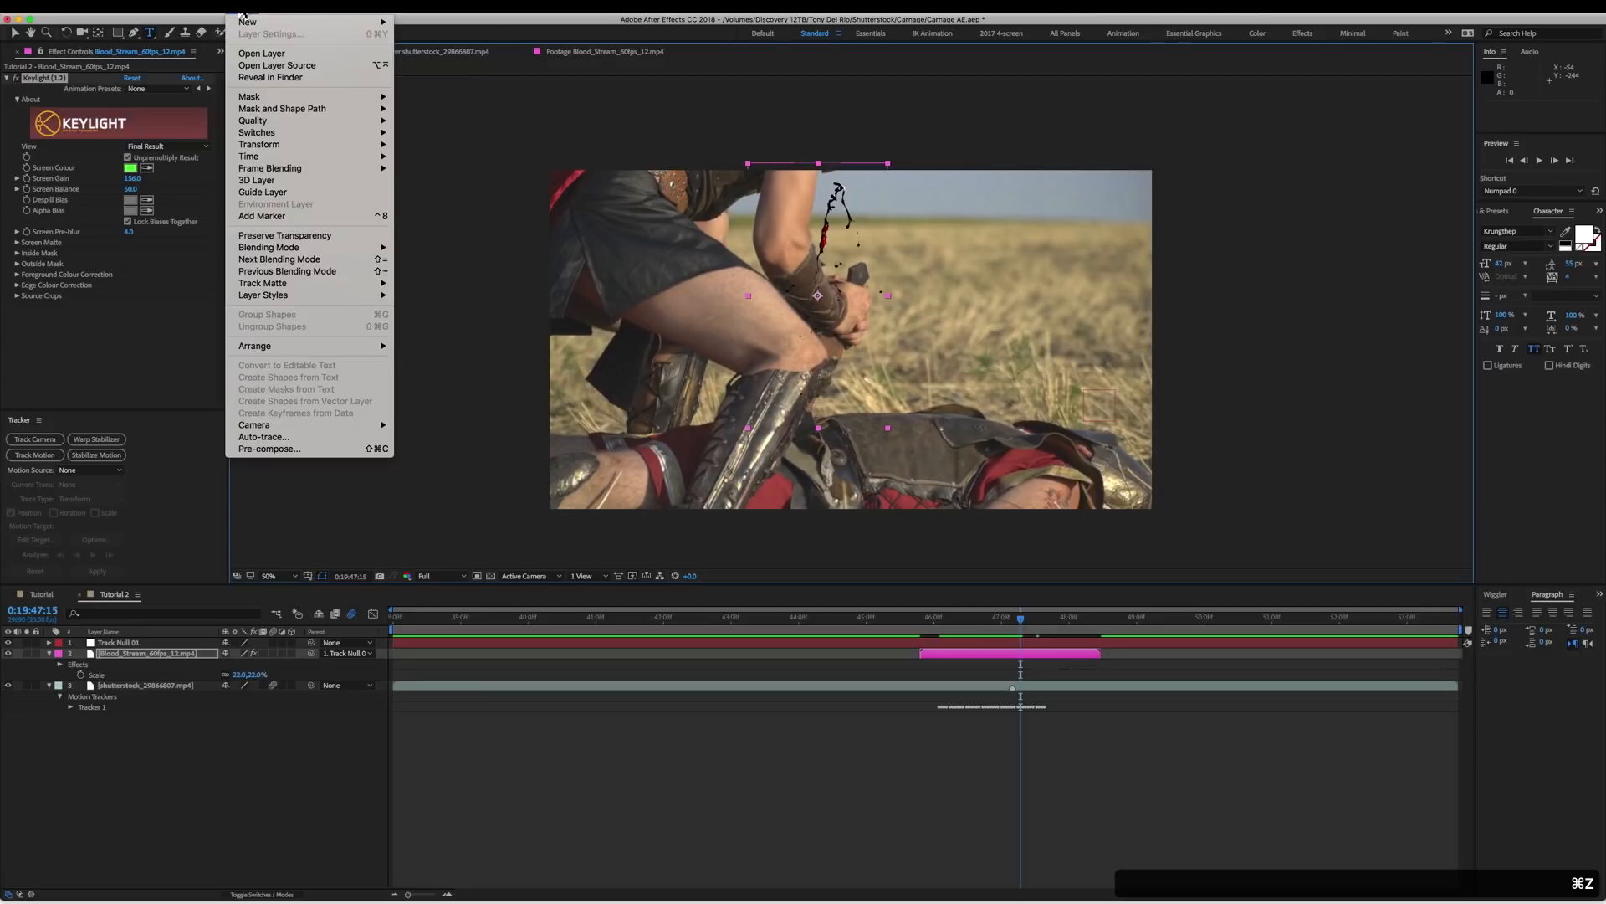
{"action": "mouse_move", "coordinate": [251, 27]}
{"action": "left_click", "coordinate": [450, 37]}
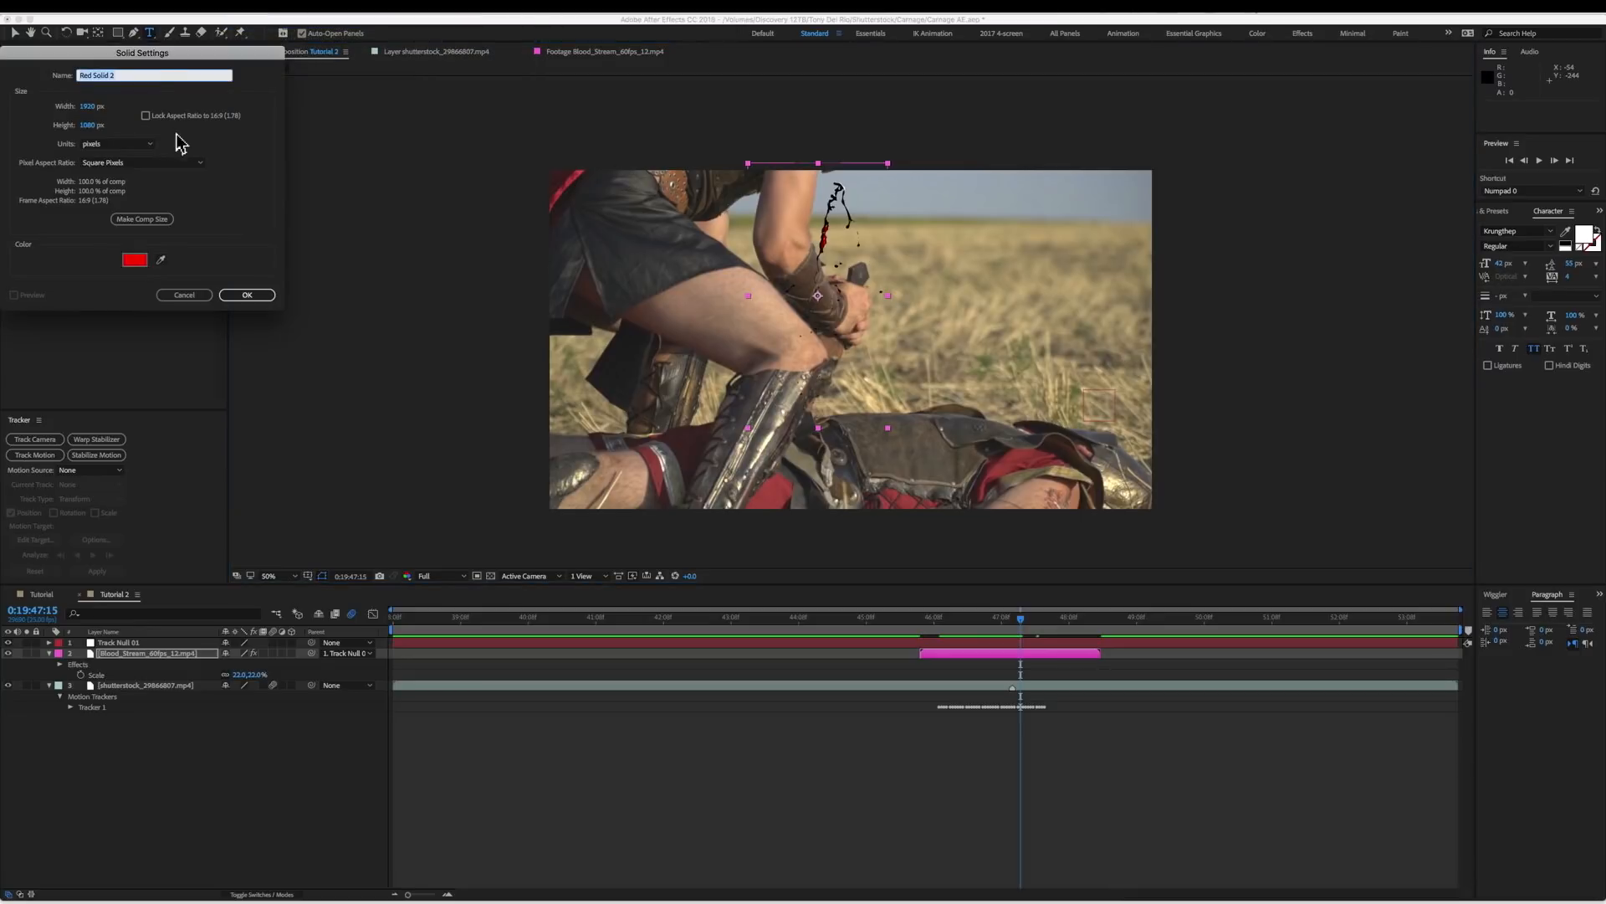
{"action": "key", "text": "super+a"}
{"action": "type", "text": "Bloo"}
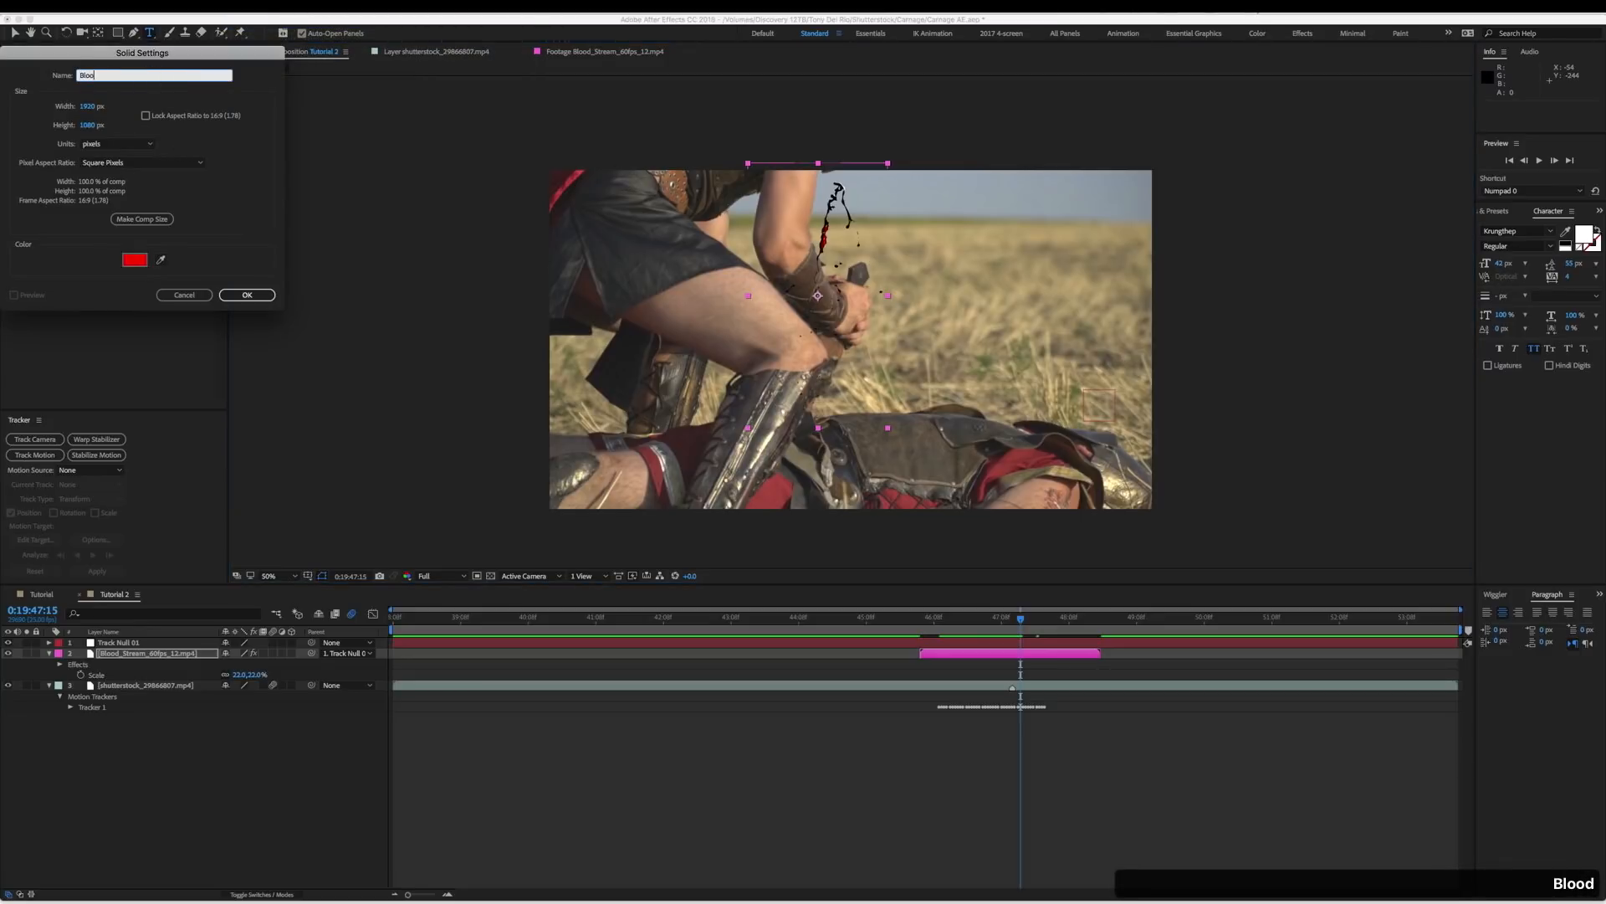
{"action": "type", "text": "d Mask 01"}
{"action": "left_click", "coordinate": [134, 266]}
{"action": "left_click", "coordinate": [185, 132]}
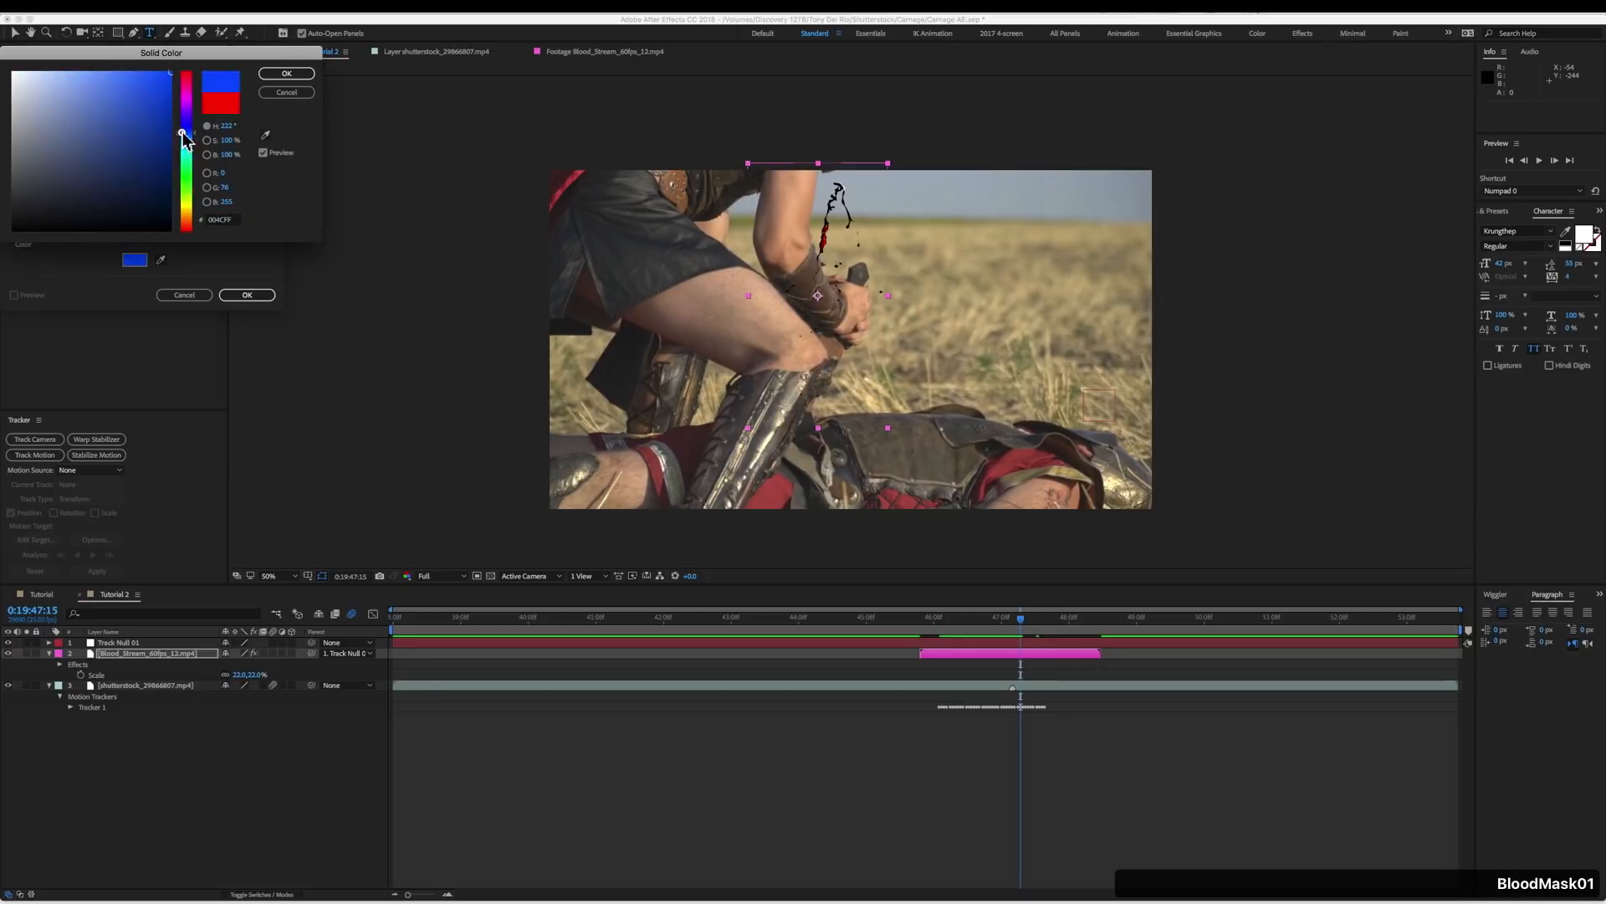
{"action": "left_click", "coordinate": [285, 73]}
{"action": "left_click", "coordinate": [250, 294]}
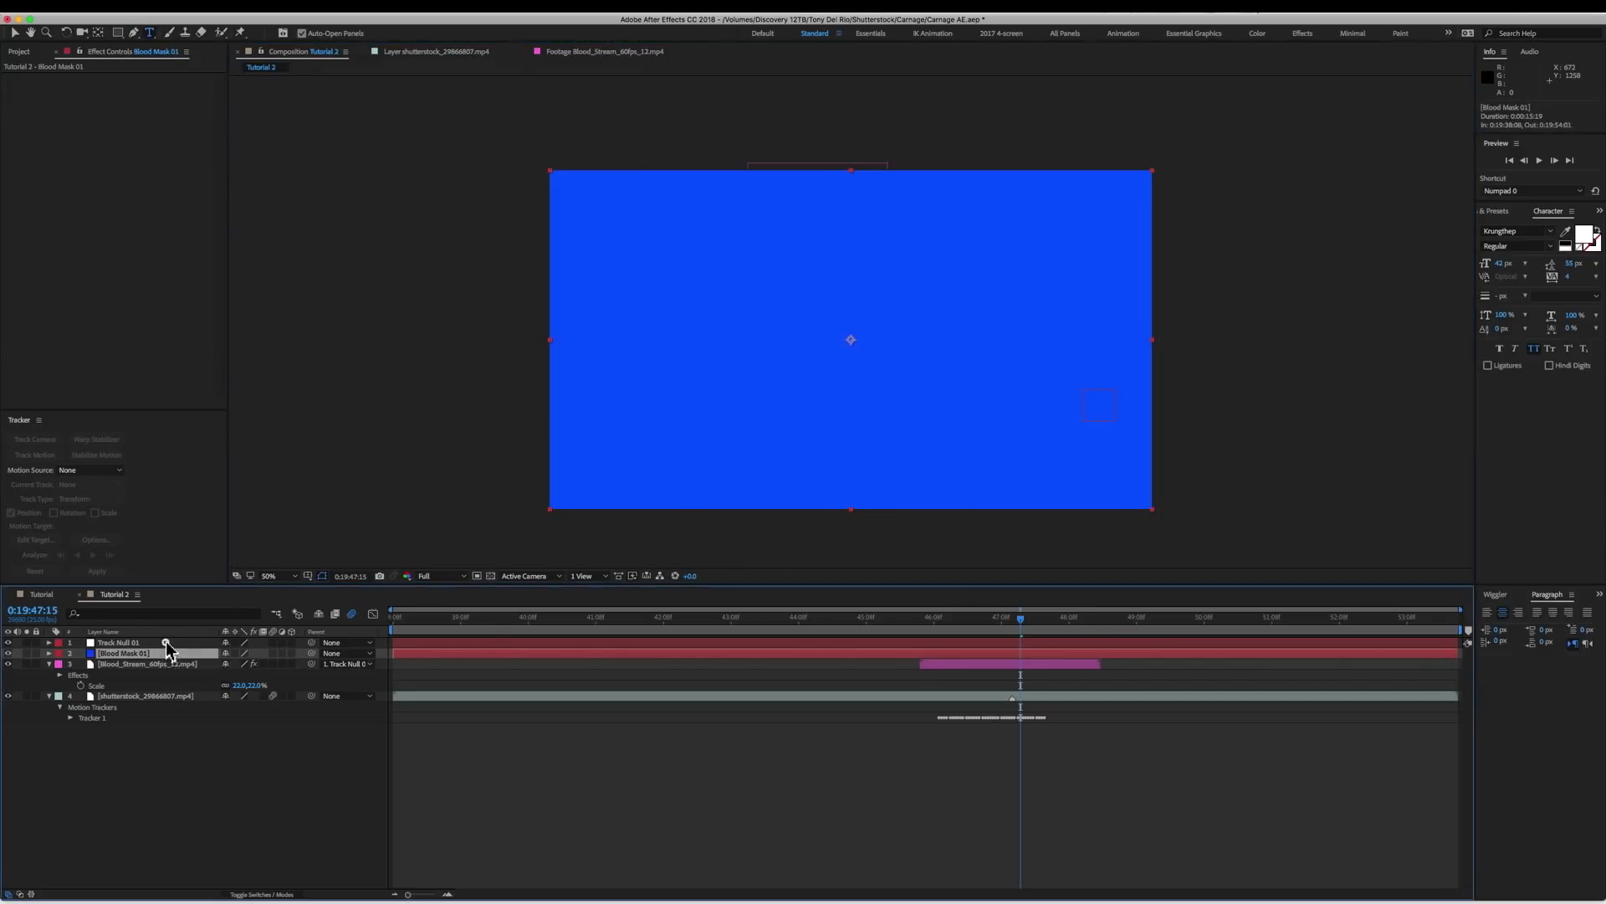
Place the Blood Mask 01 layer above Track Null 01, parent it to that null, and lower its opacity to 32%.
{"action": "left_click_drag", "start_coordinate": [154, 657], "coordinate": [166, 642]}
{"action": "left_click_drag", "start_coordinate": [314, 643], "coordinate": [169, 650]}
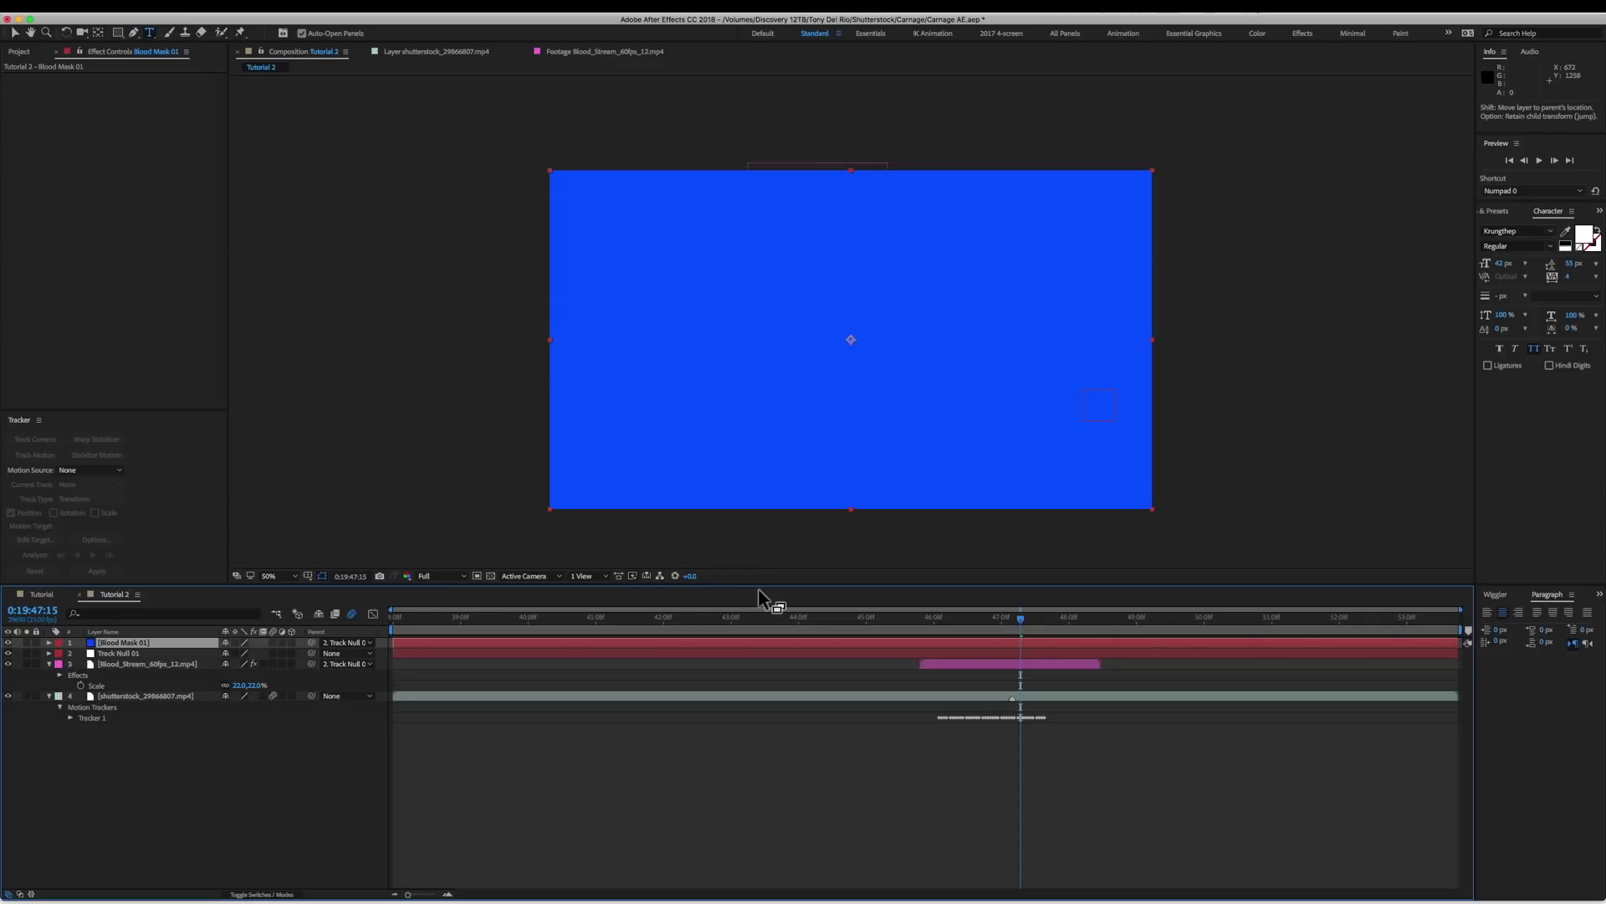
{"action": "key", "text": "t"}
{"action": "left_click_drag", "start_coordinate": [228, 653], "coordinate": [185, 652]}
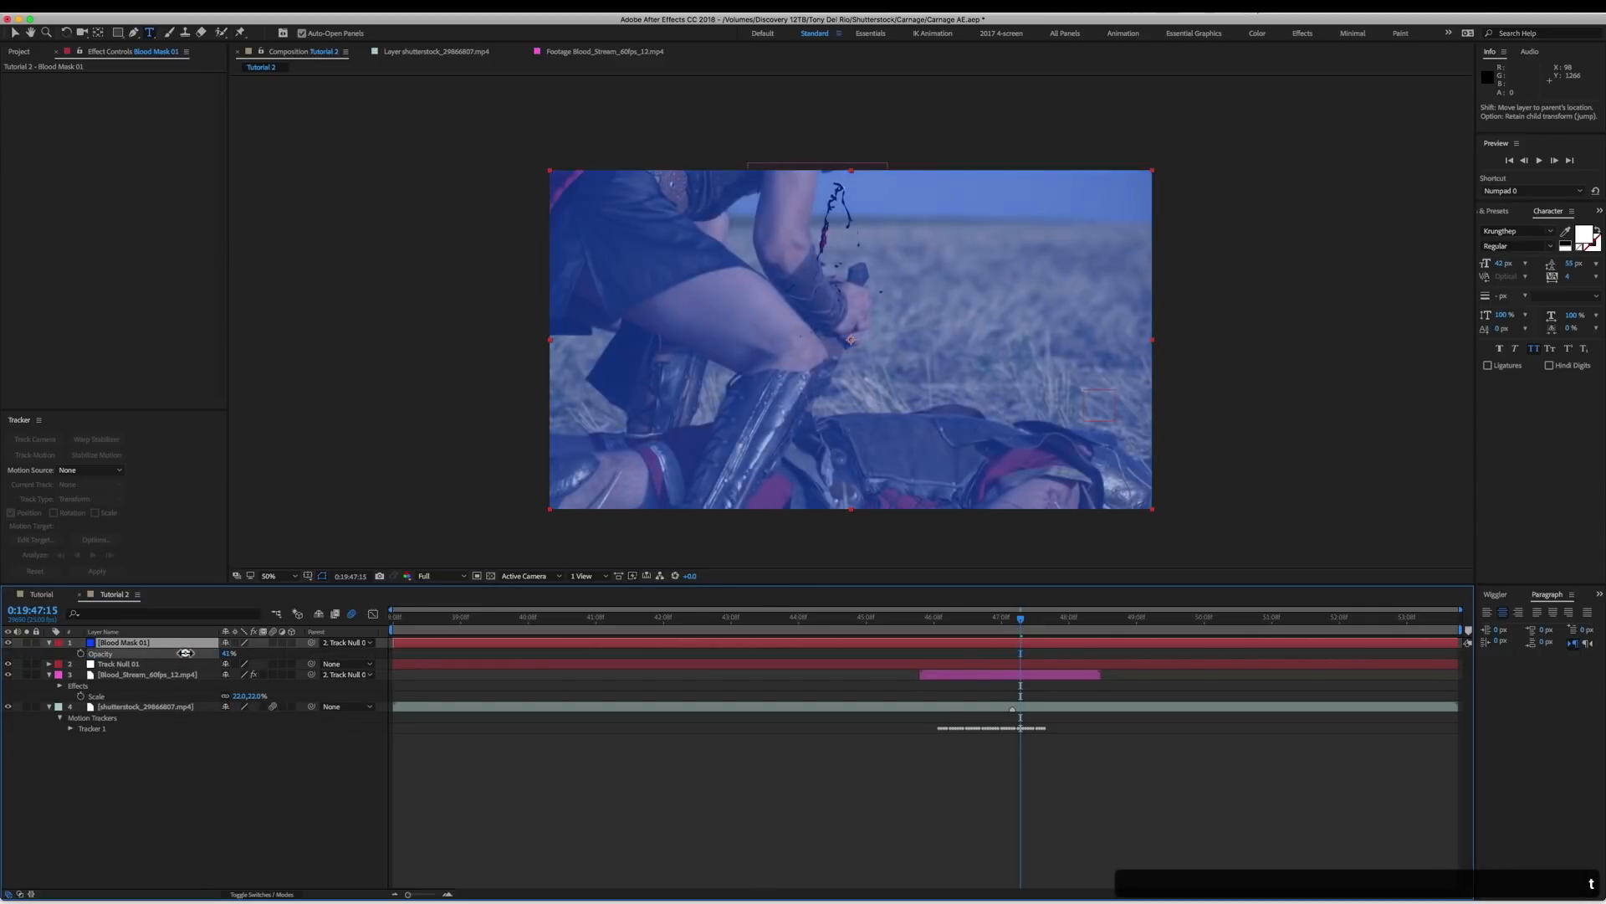
Start a Pen tool mask on Blood Mask 01, tracing the forearm, weapon handle, clasped hands and the front edge of the shin.
{"action": "scroll", "coordinate": [1012, 427], "scroll_direction": "up", "scroll_amount": 2}
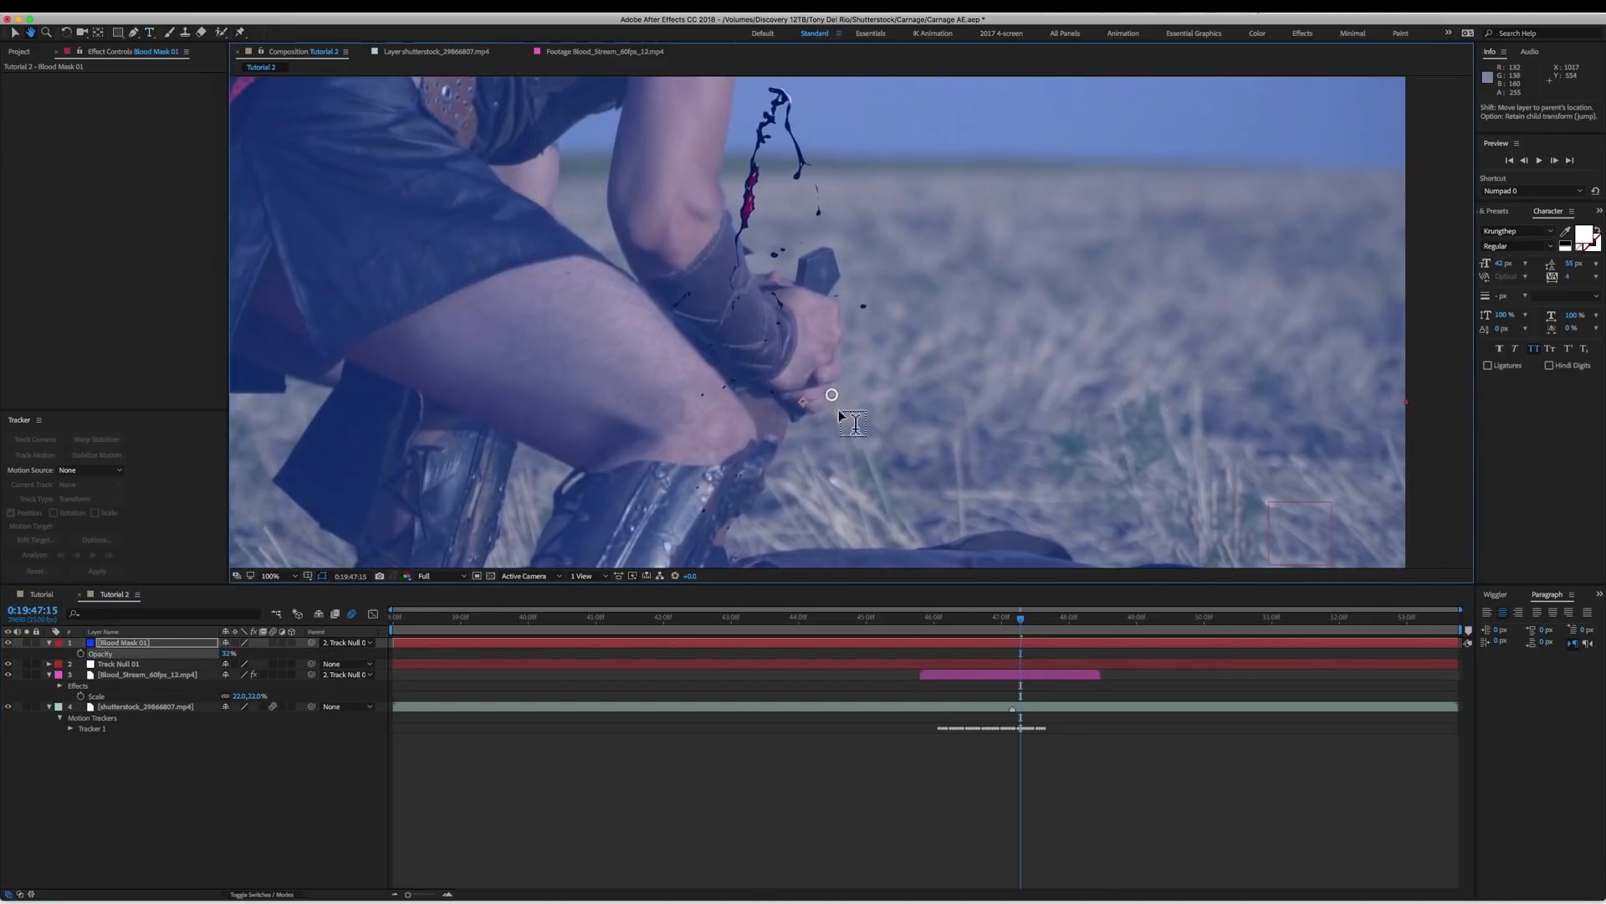
{"action": "left_click", "coordinate": [136, 33]}
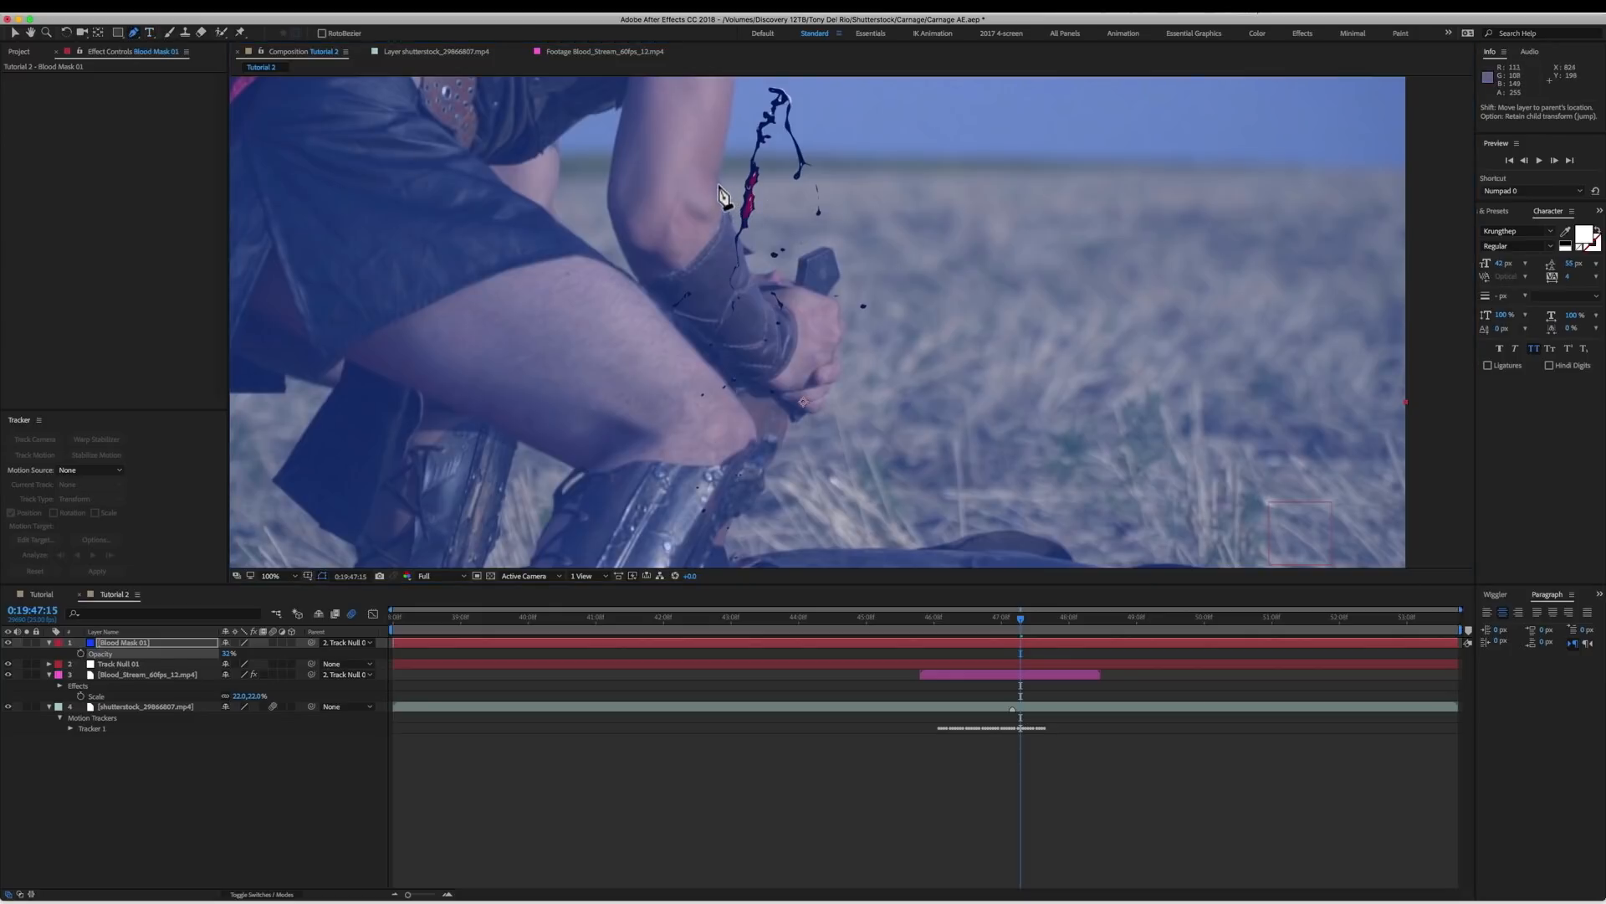
{"action": "left_click_drag", "start_coordinate": [721, 195], "coordinate": [728, 226]}
{"action": "left_click", "coordinate": [750, 270]}
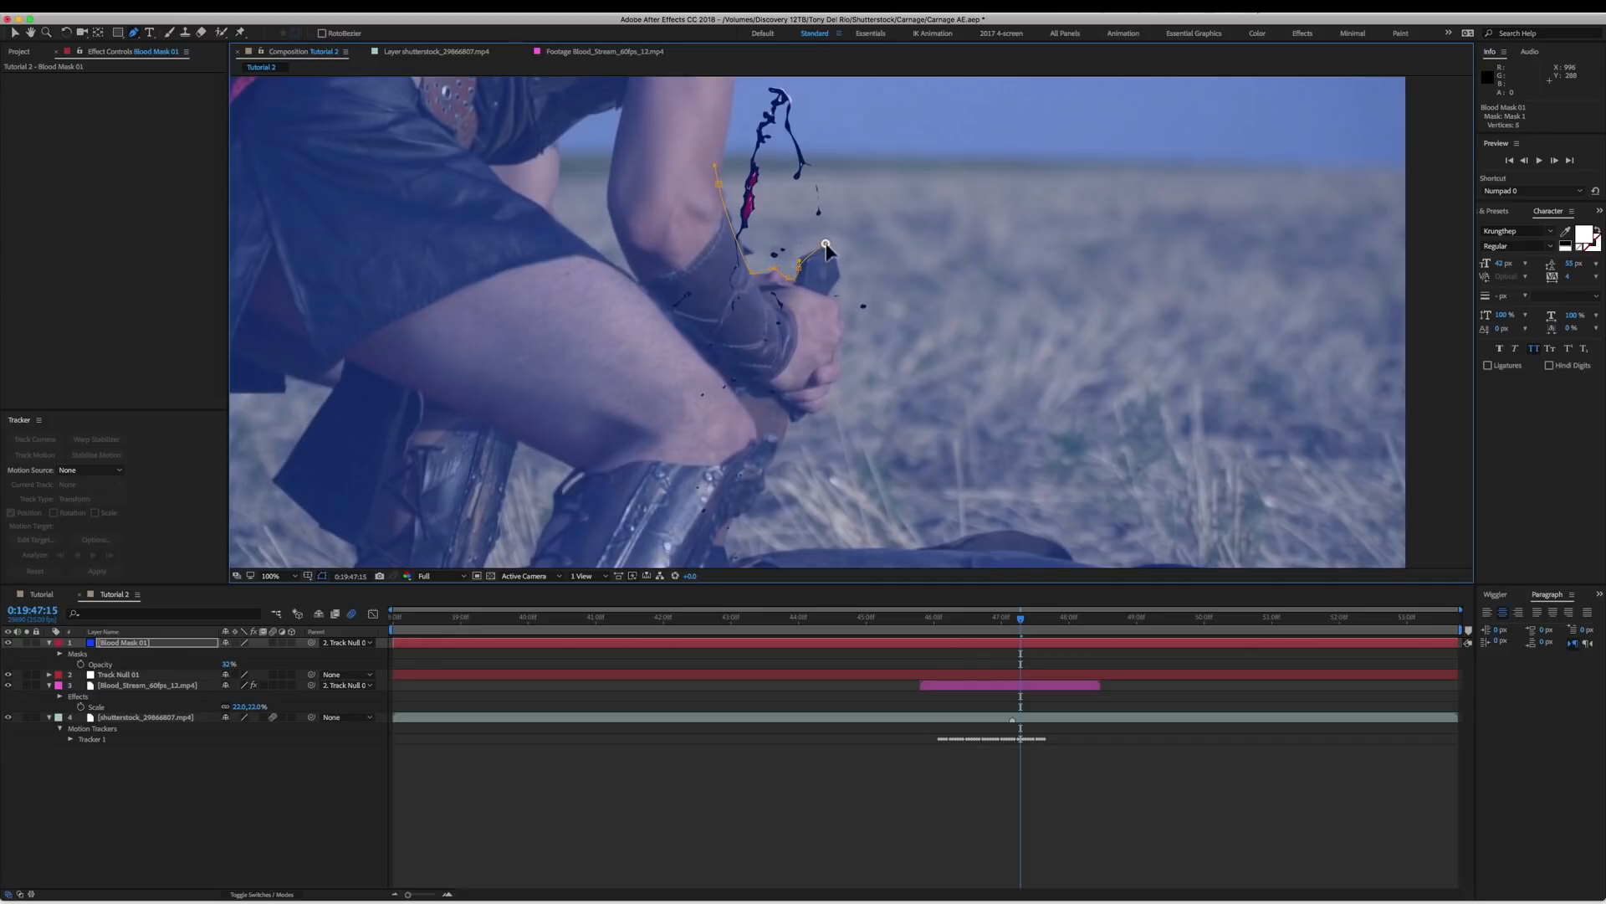
{"action": "left_click", "coordinate": [824, 297]}
{"action": "left_click", "coordinate": [815, 409]}
{"action": "left_click_drag", "start_coordinate": [771, 477], "coordinate": [836, 335]}
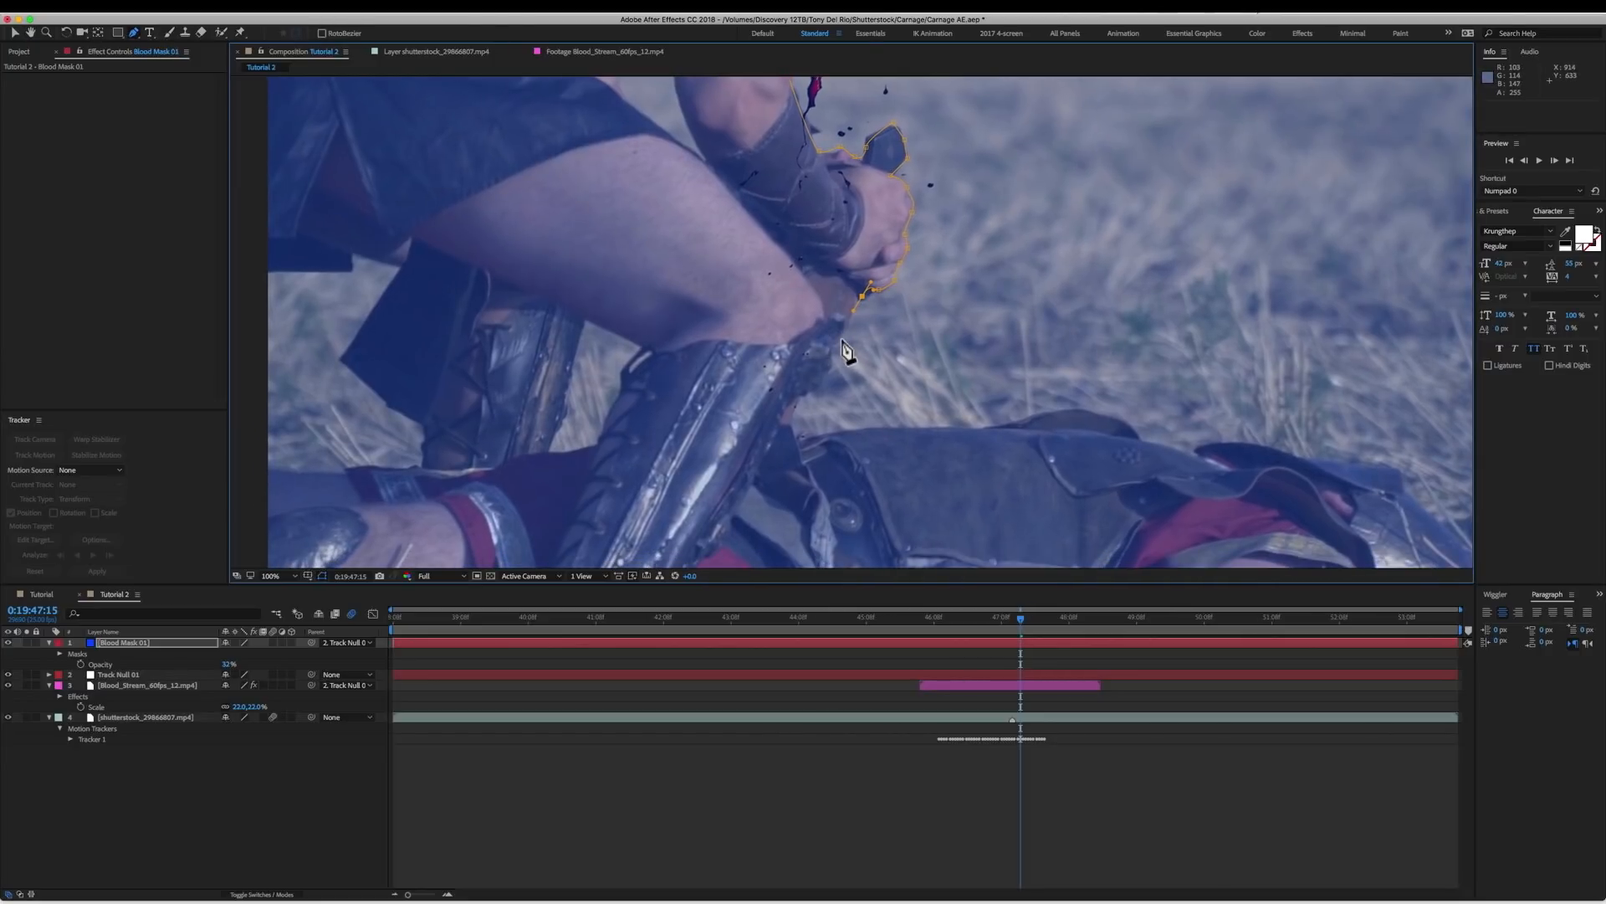
{"action": "left_click", "coordinate": [841, 338]}
{"action": "left_click", "coordinate": [829, 357]}
{"action": "left_click", "coordinate": [795, 403]}
{"action": "left_click", "coordinate": [742, 504]}
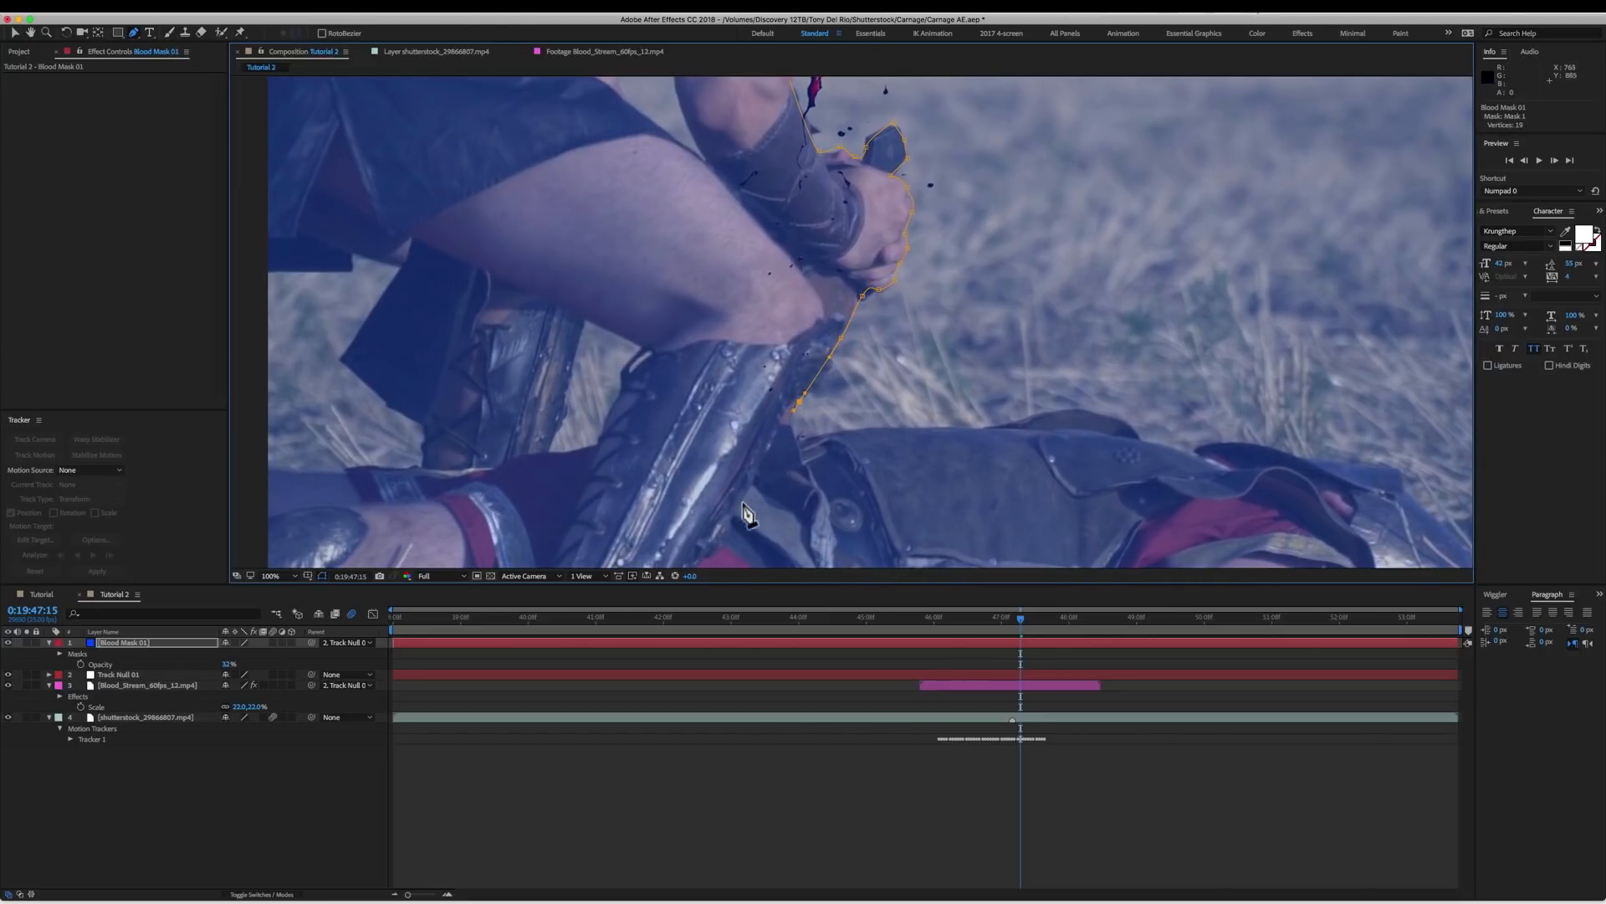
Trace the mask up the back of the calf, around the thigh and upper arm, and close it at the forearm.
{"action": "left_click", "coordinate": [580, 500]}
{"action": "left_click_drag", "start_coordinate": [629, 372], "coordinate": [639, 346]}
{"action": "left_click", "coordinate": [638, 344]}
{"action": "left_click_drag", "start_coordinate": [456, 257], "coordinate": [558, 357]}
{"action": "left_click", "coordinate": [523, 394]}
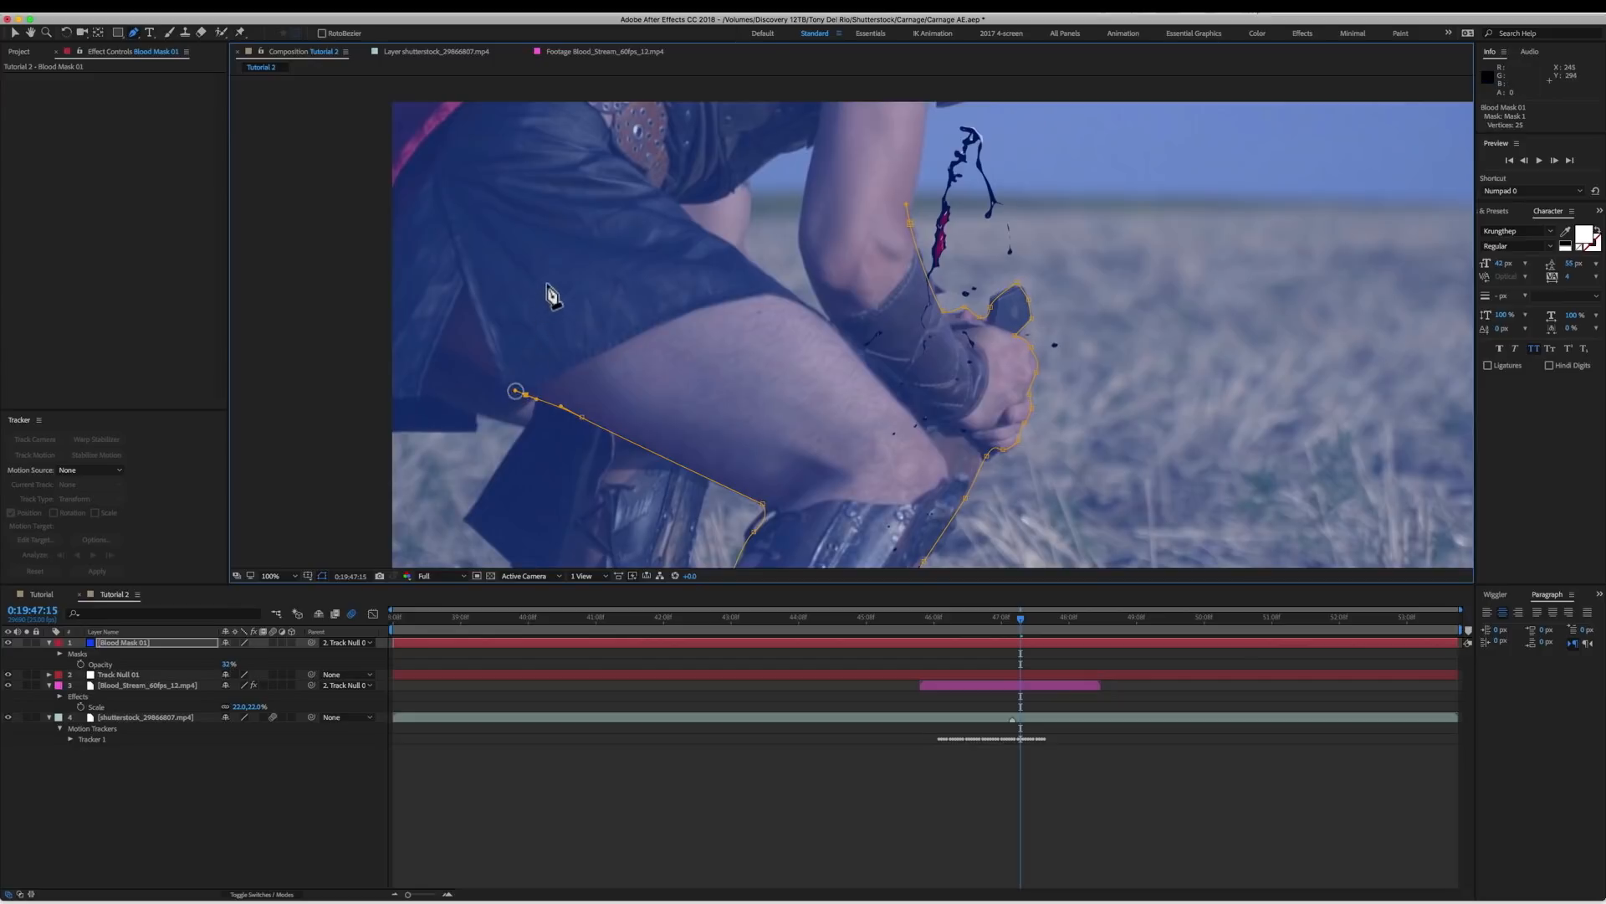
{"action": "left_click_drag", "start_coordinate": [548, 281], "coordinate": [578, 251]}
{"action": "left_click_drag", "start_coordinate": [668, 223], "coordinate": [825, 321]}
{"action": "left_click", "coordinate": [907, 228]}
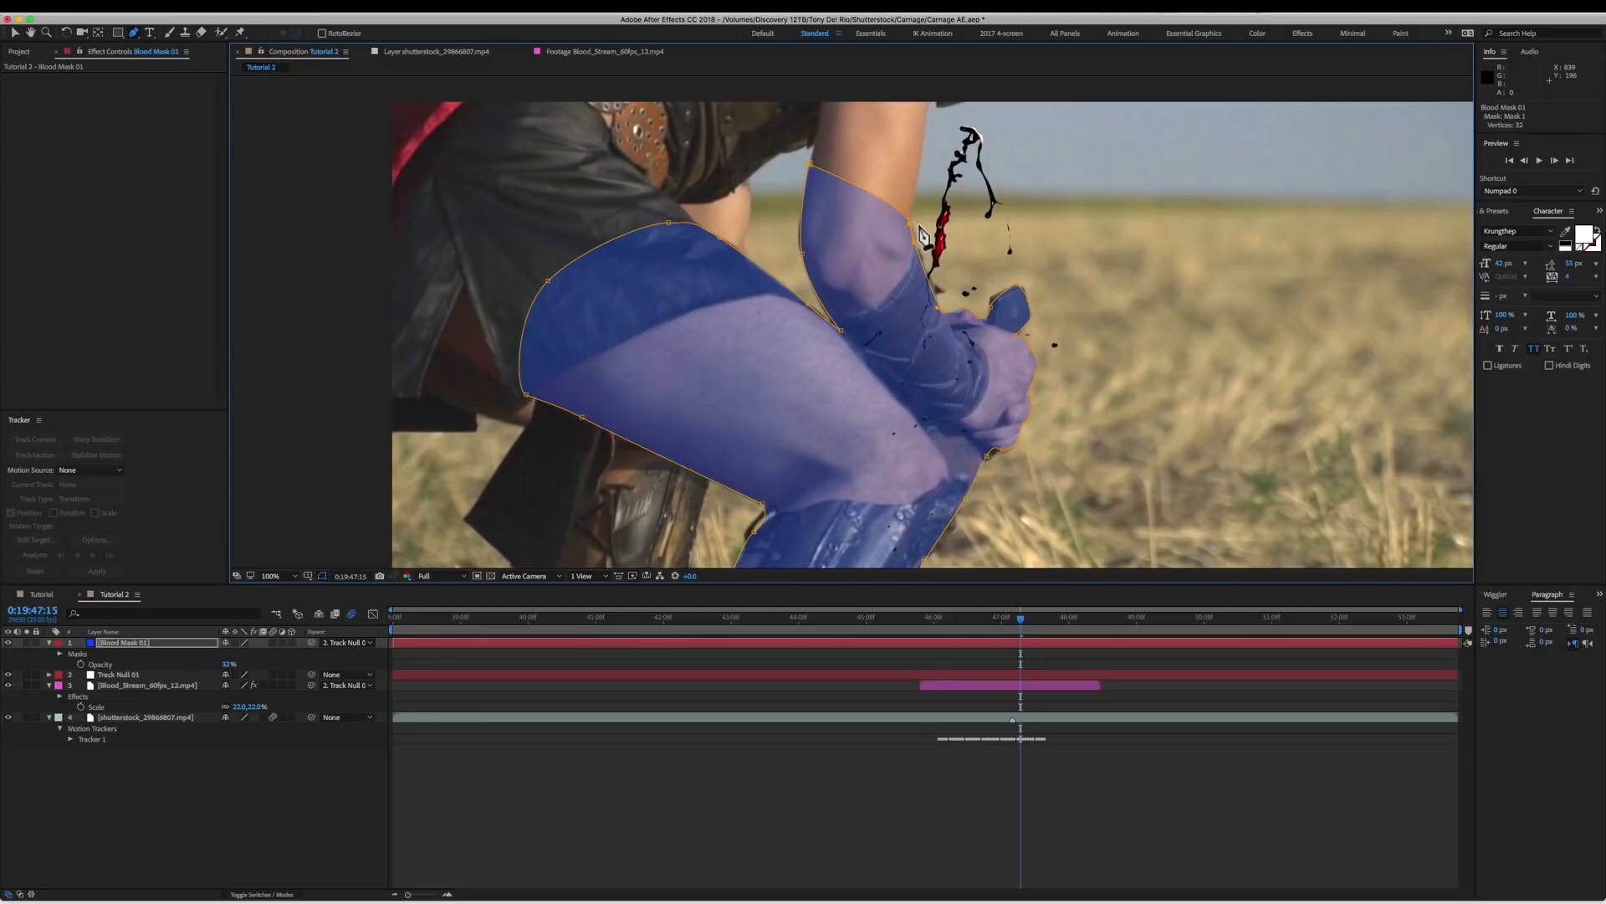
Raise the Blood Mask 01 layer's opacity to 100%.
{"action": "left_click_drag", "start_coordinate": [1067, 430], "coordinate": [970, 418]}
{"action": "key", "text": "t"}
{"action": "key", "text": "t"}
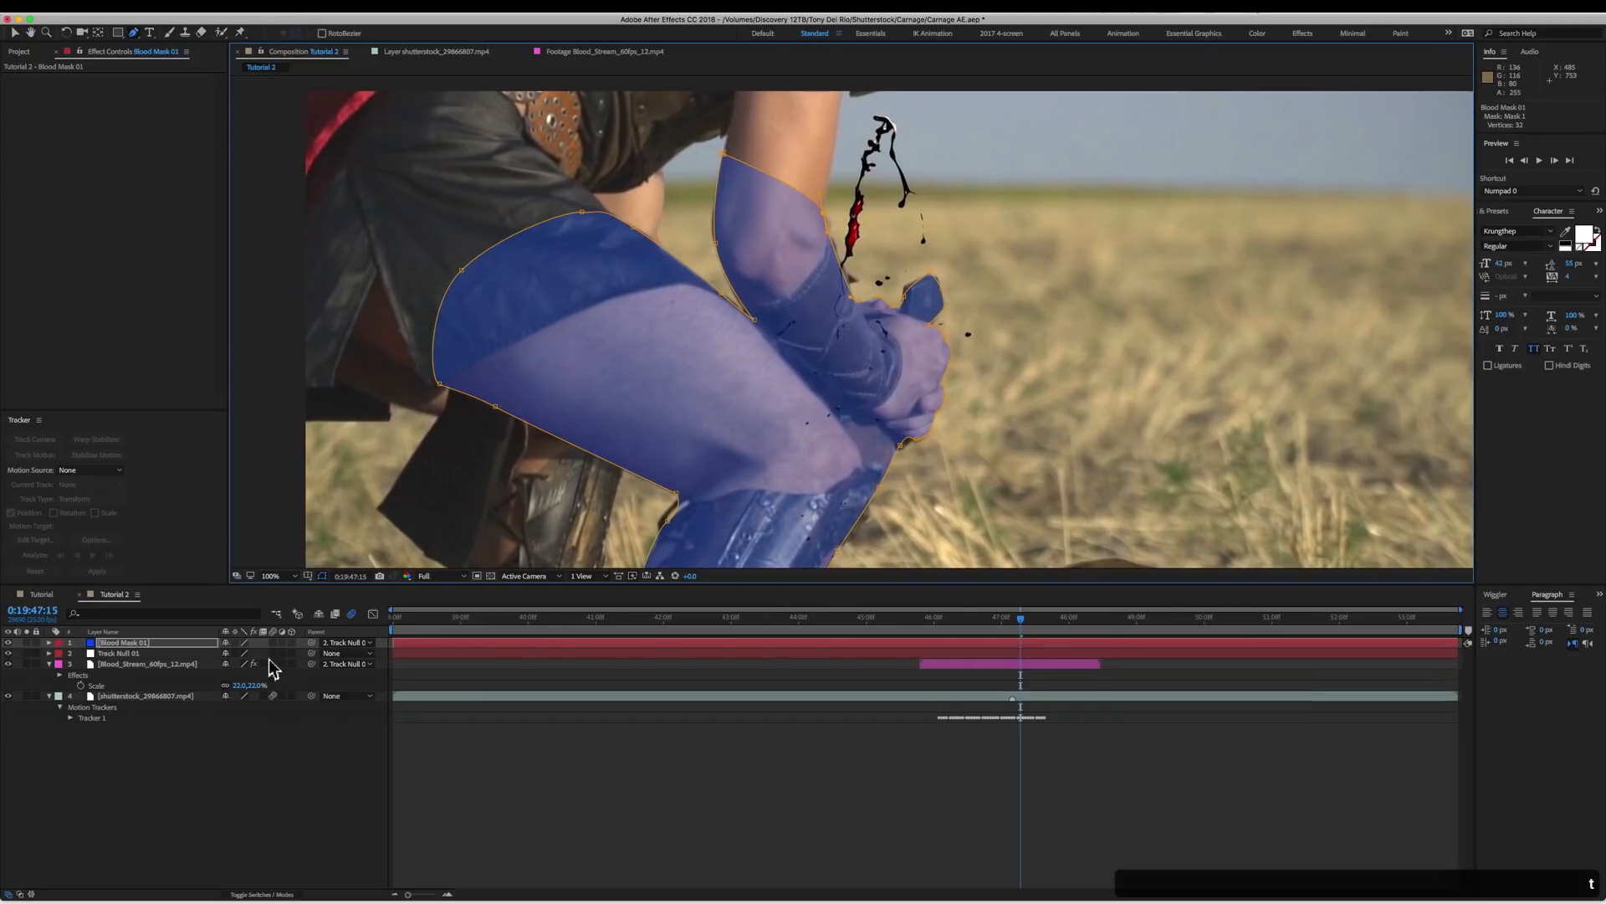
{"action": "left_click_drag", "start_coordinate": [227, 655], "coordinate": [363, 652]}
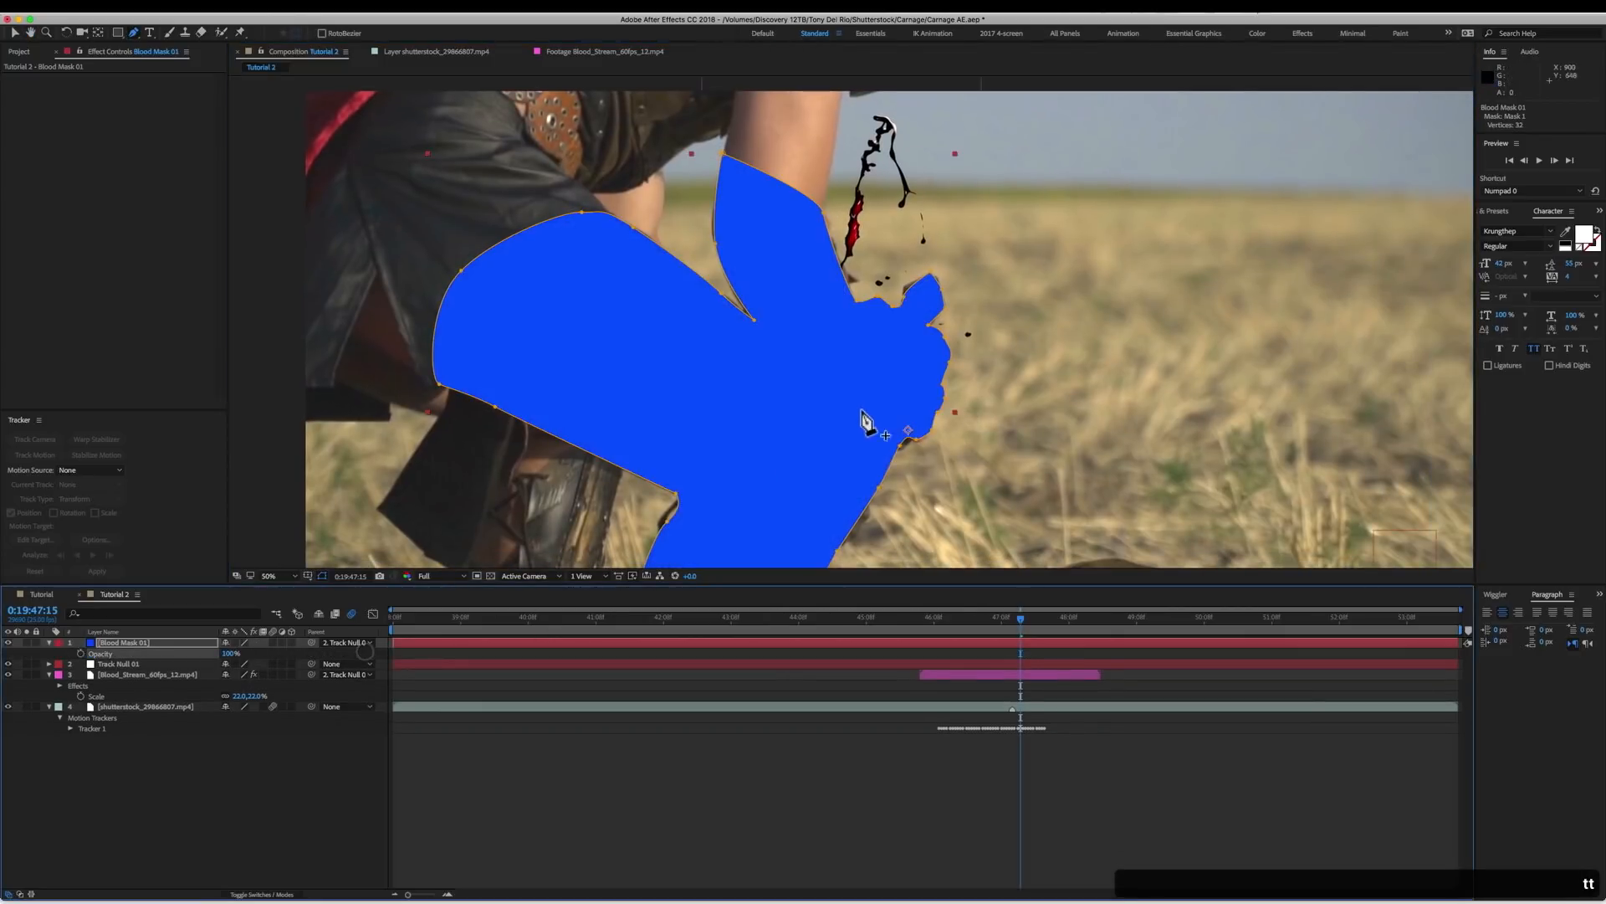
{"action": "scroll", "coordinate": [879, 412], "scroll_direction": "down", "scroll_amount": 1}
{"action": "scroll", "coordinate": [891, 417], "scroll_direction": "up", "scroll_amount": 1}
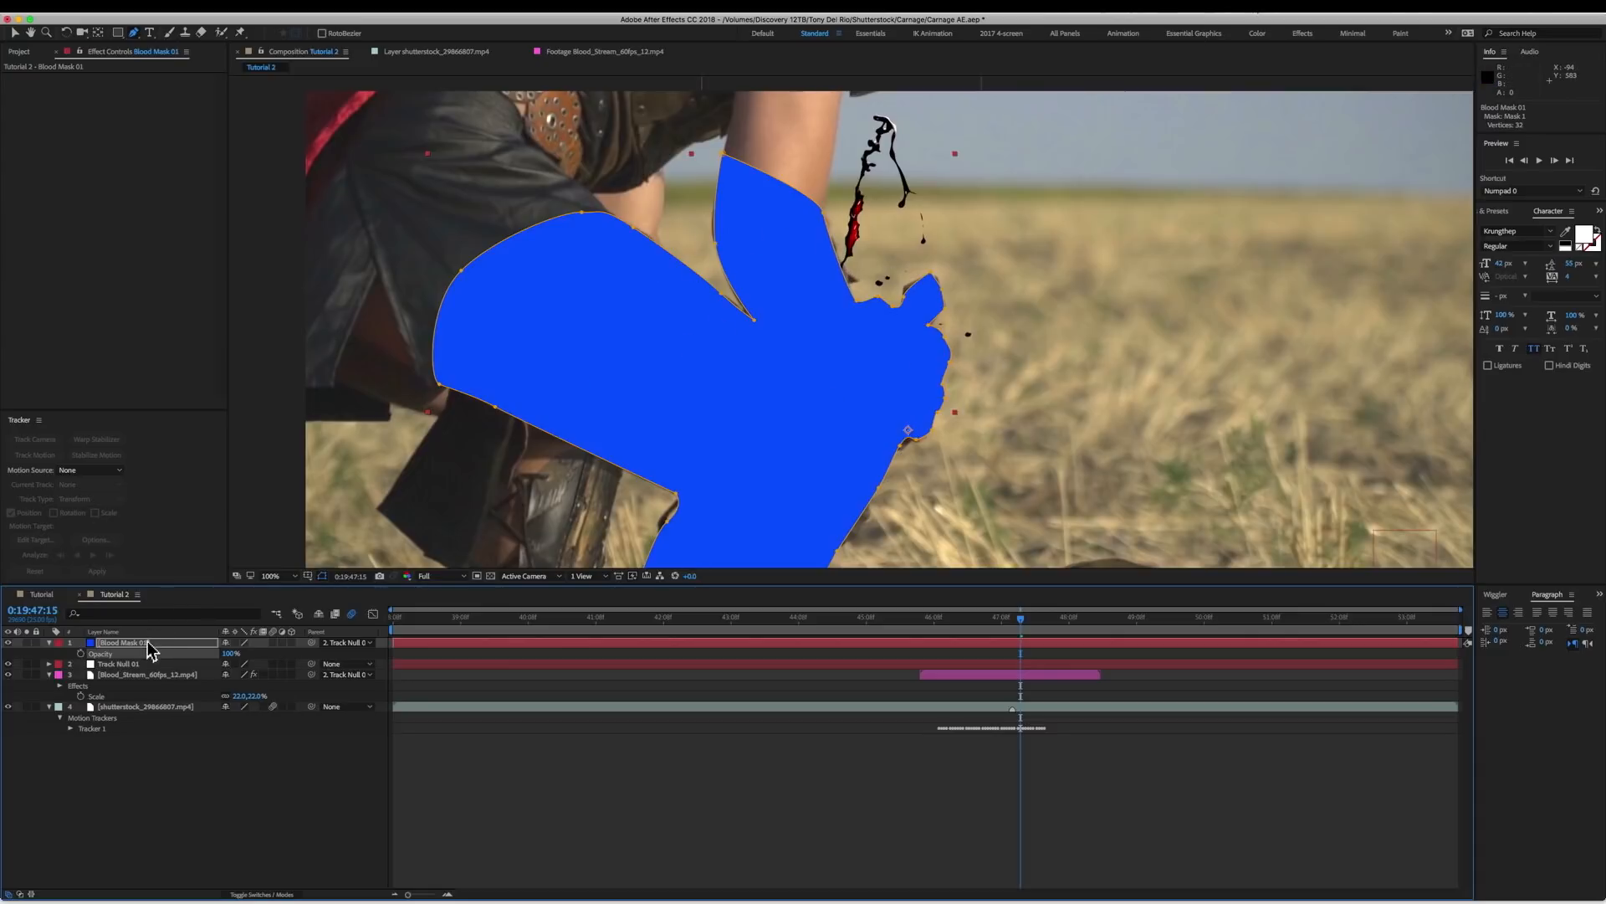
Move to 0:19:47:13 and set a first Mask Path keyframe for Mask 1 on Blood Mask 01.
{"action": "key", "text": "Return"}
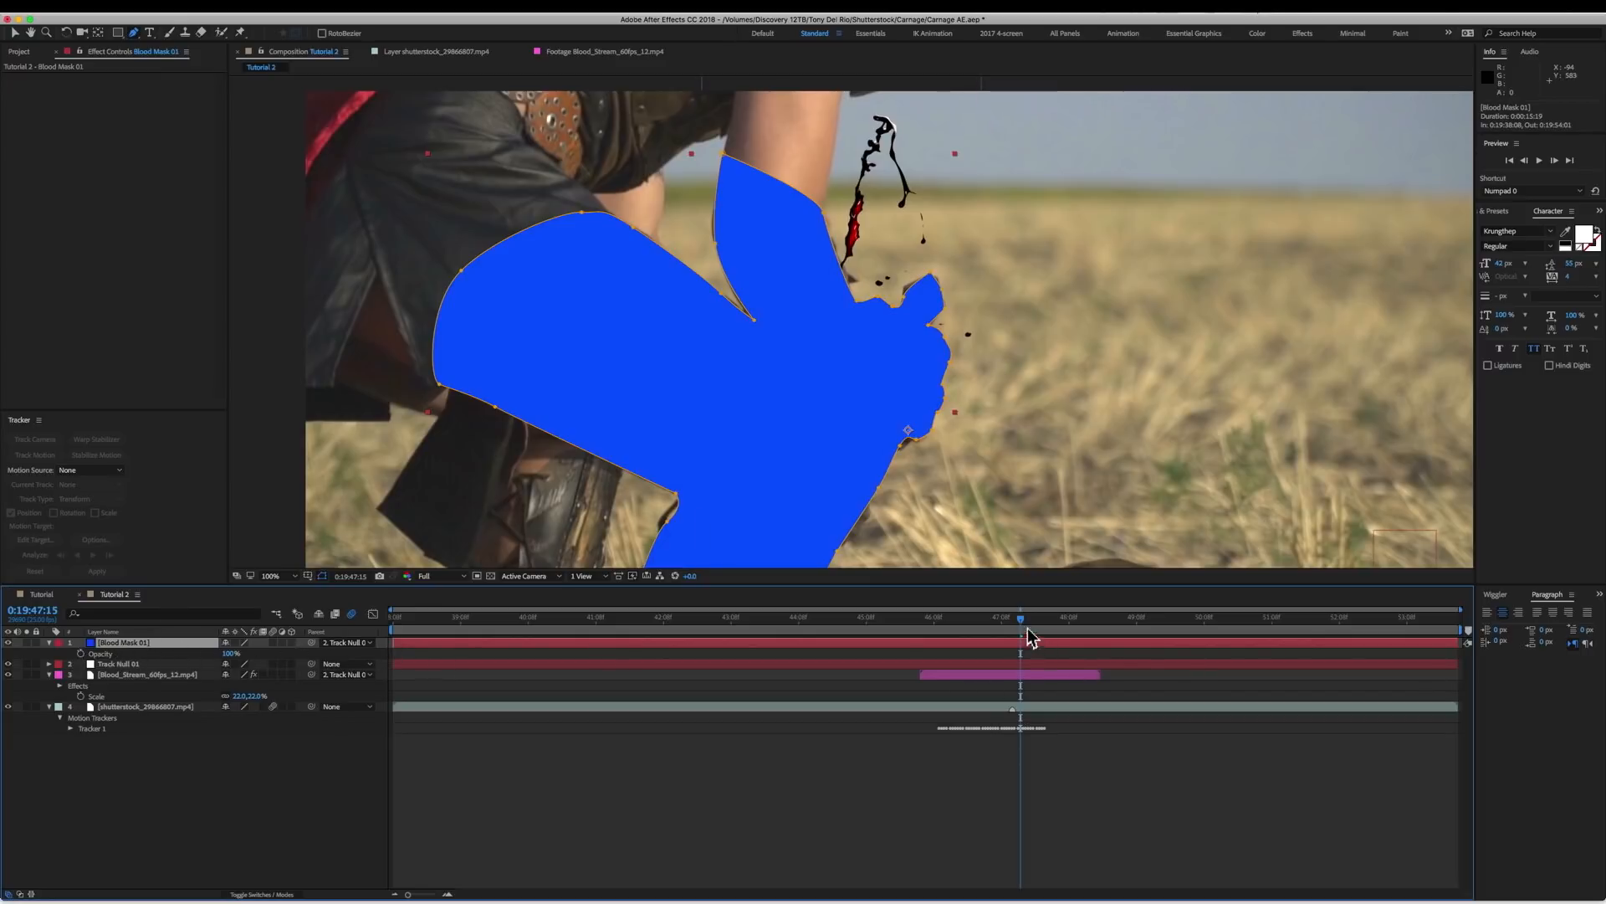
{"action": "mouse_move", "coordinate": [1020, 626]}
{"action": "left_mouse_down"}
{"action": "mouse_move", "coordinate": [957, 630]}
{"action": "mouse_move", "coordinate": [1015, 636]}
{"action": "left_mouse_up"}
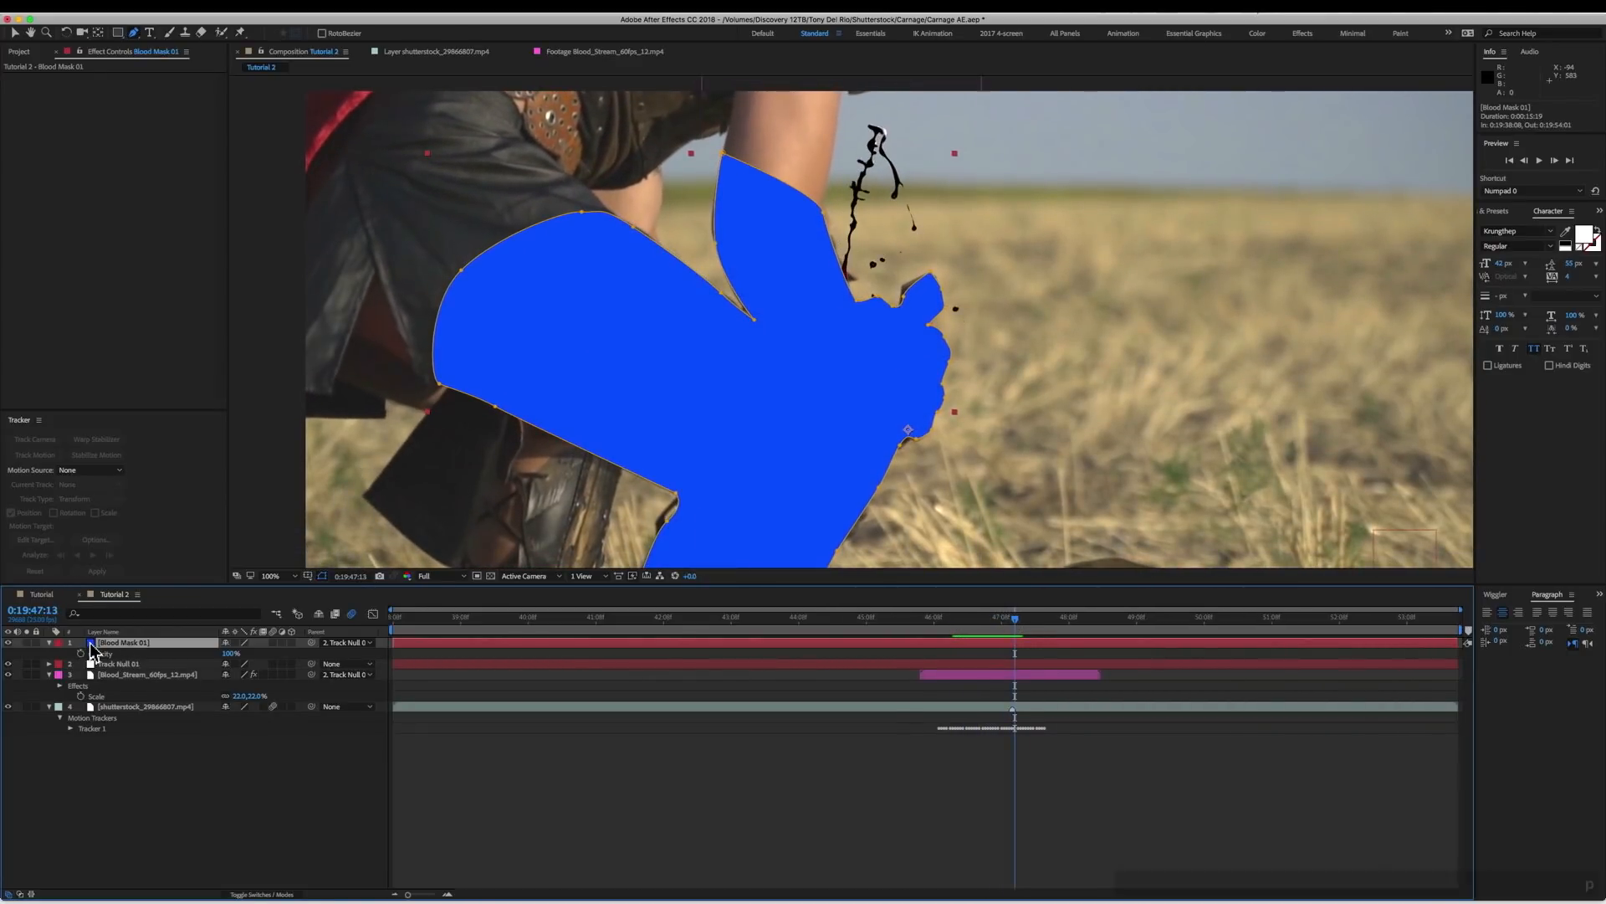
{"action": "key", "text": "p"}
{"action": "key", "text": "m"}
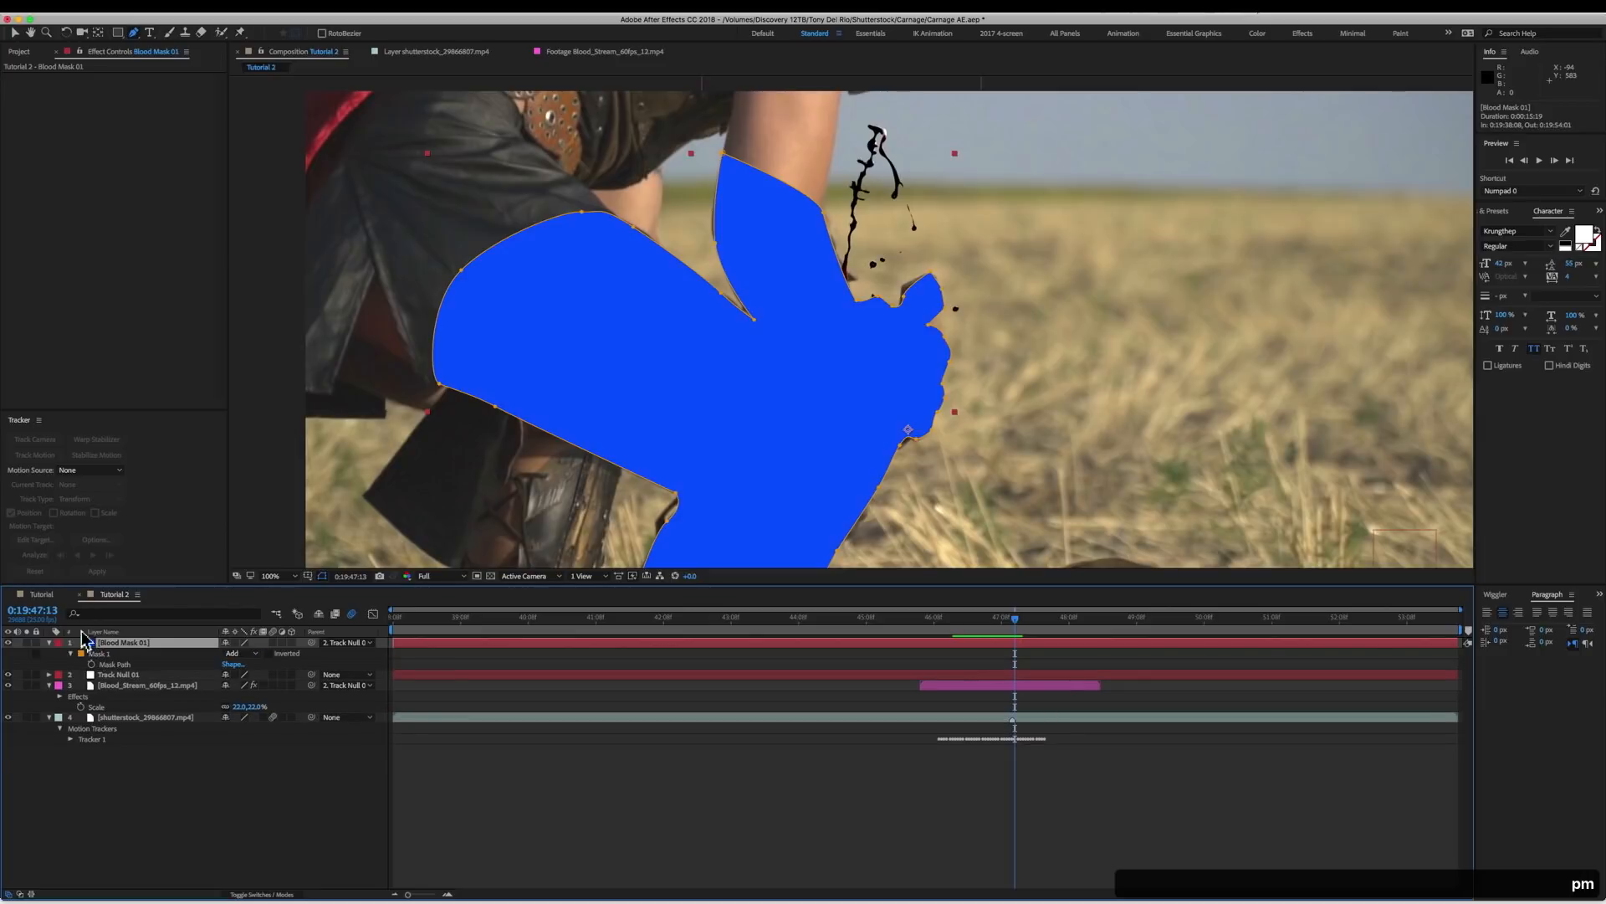
{"action": "left_click", "coordinate": [93, 664]}
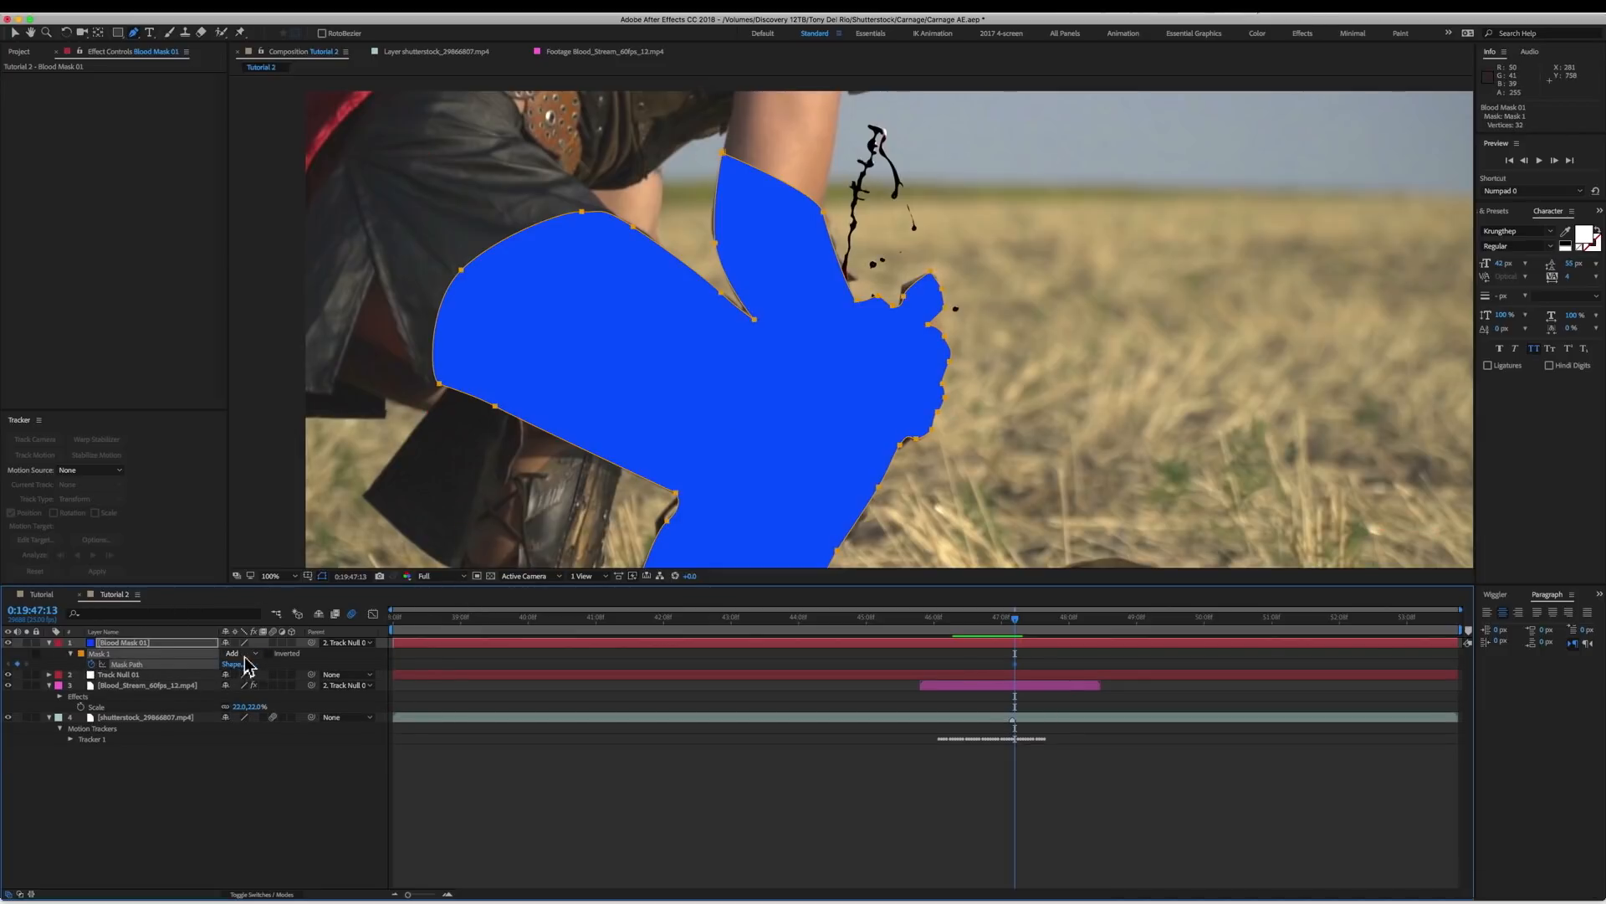
Lower the Blood Mask 01 layer's opacity to 33% to see the footage through it.
{"action": "left_click", "coordinate": [149, 643]}
{"action": "key", "text": "t"}
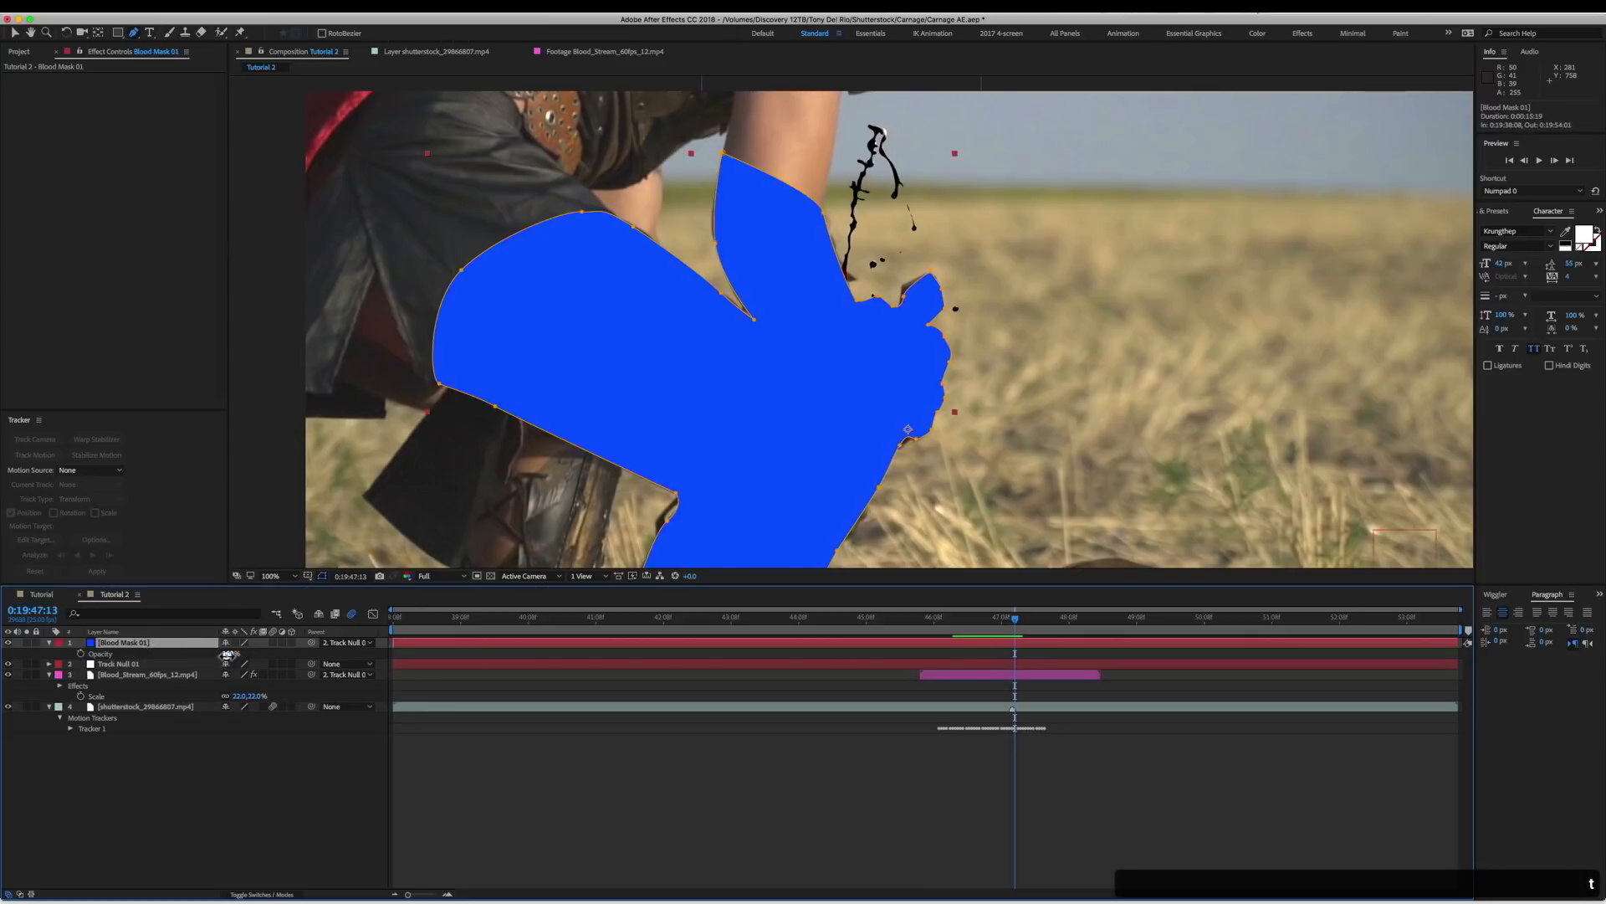
{"action": "left_click_drag", "start_coordinate": [226, 654], "coordinate": [184, 655]}
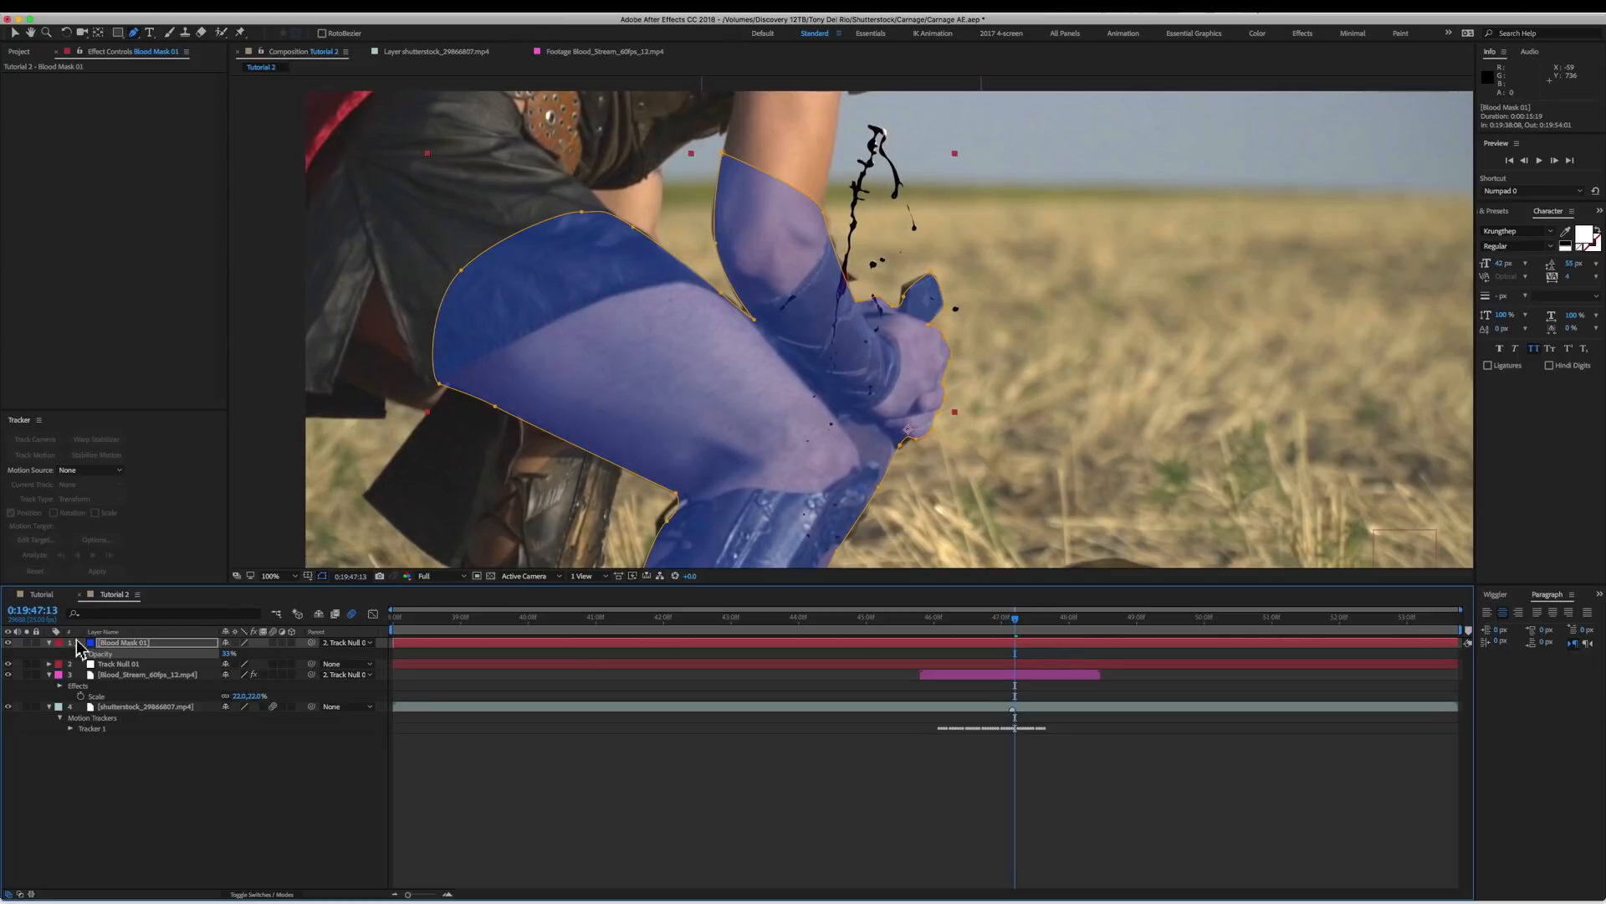
Step back to 0:19:47:10 and shift the mask's hand and upper-arm points to match the soldier's pose.
{"action": "key", "text": "u"}
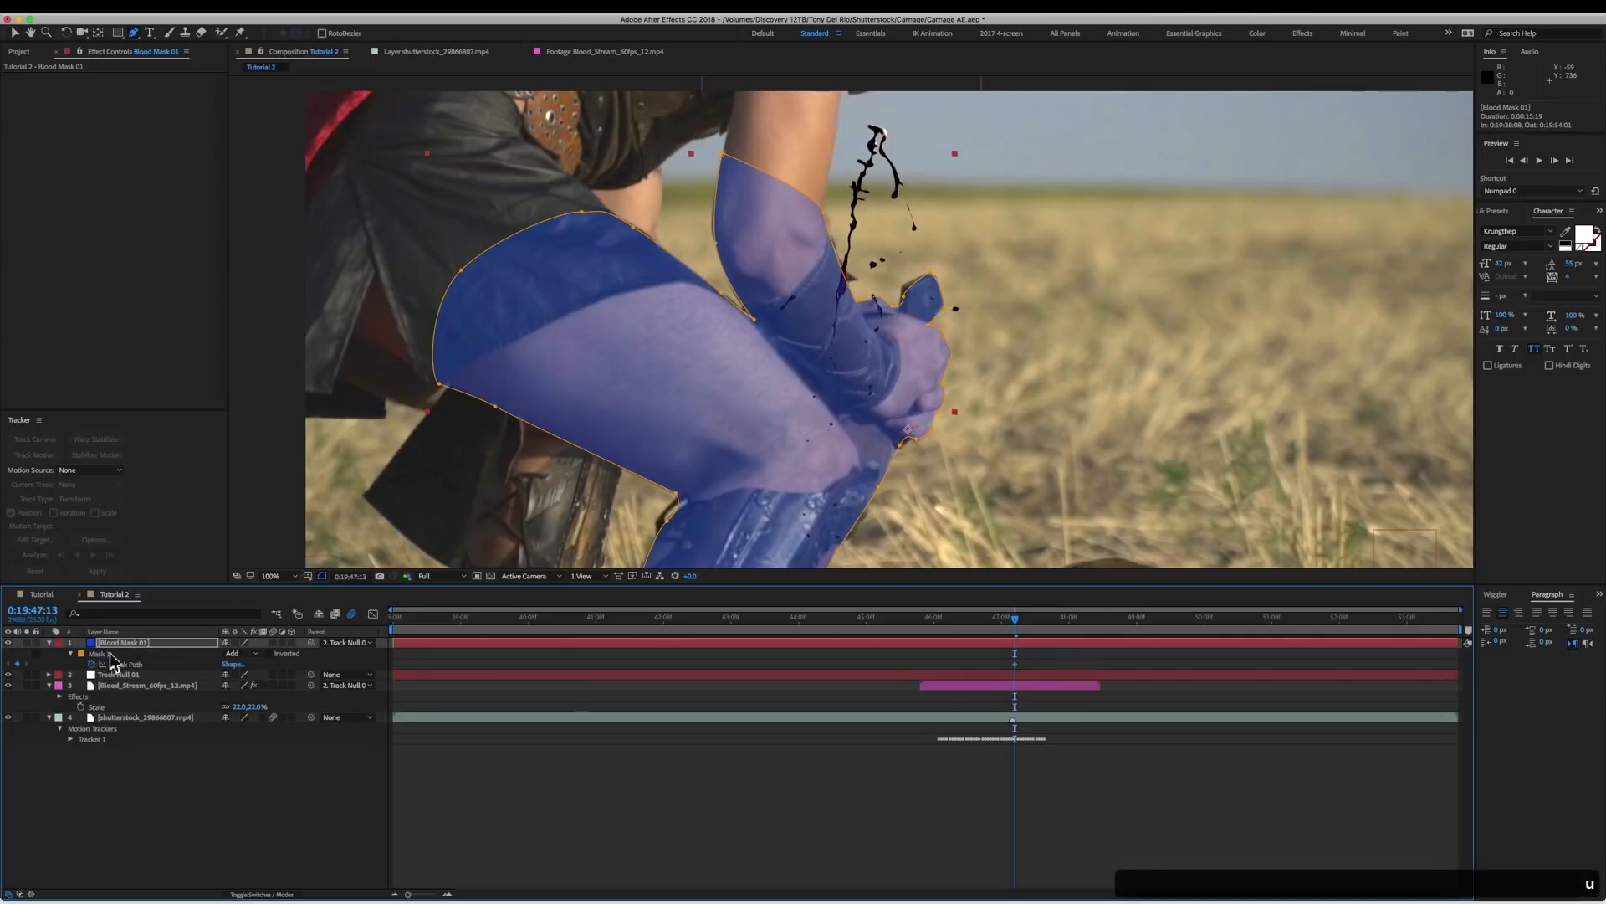
{"action": "key", "text": "Page_Up"}
{"action": "key", "text": "Page_Up"}
{"action": "key", "text": "Page_Up"}
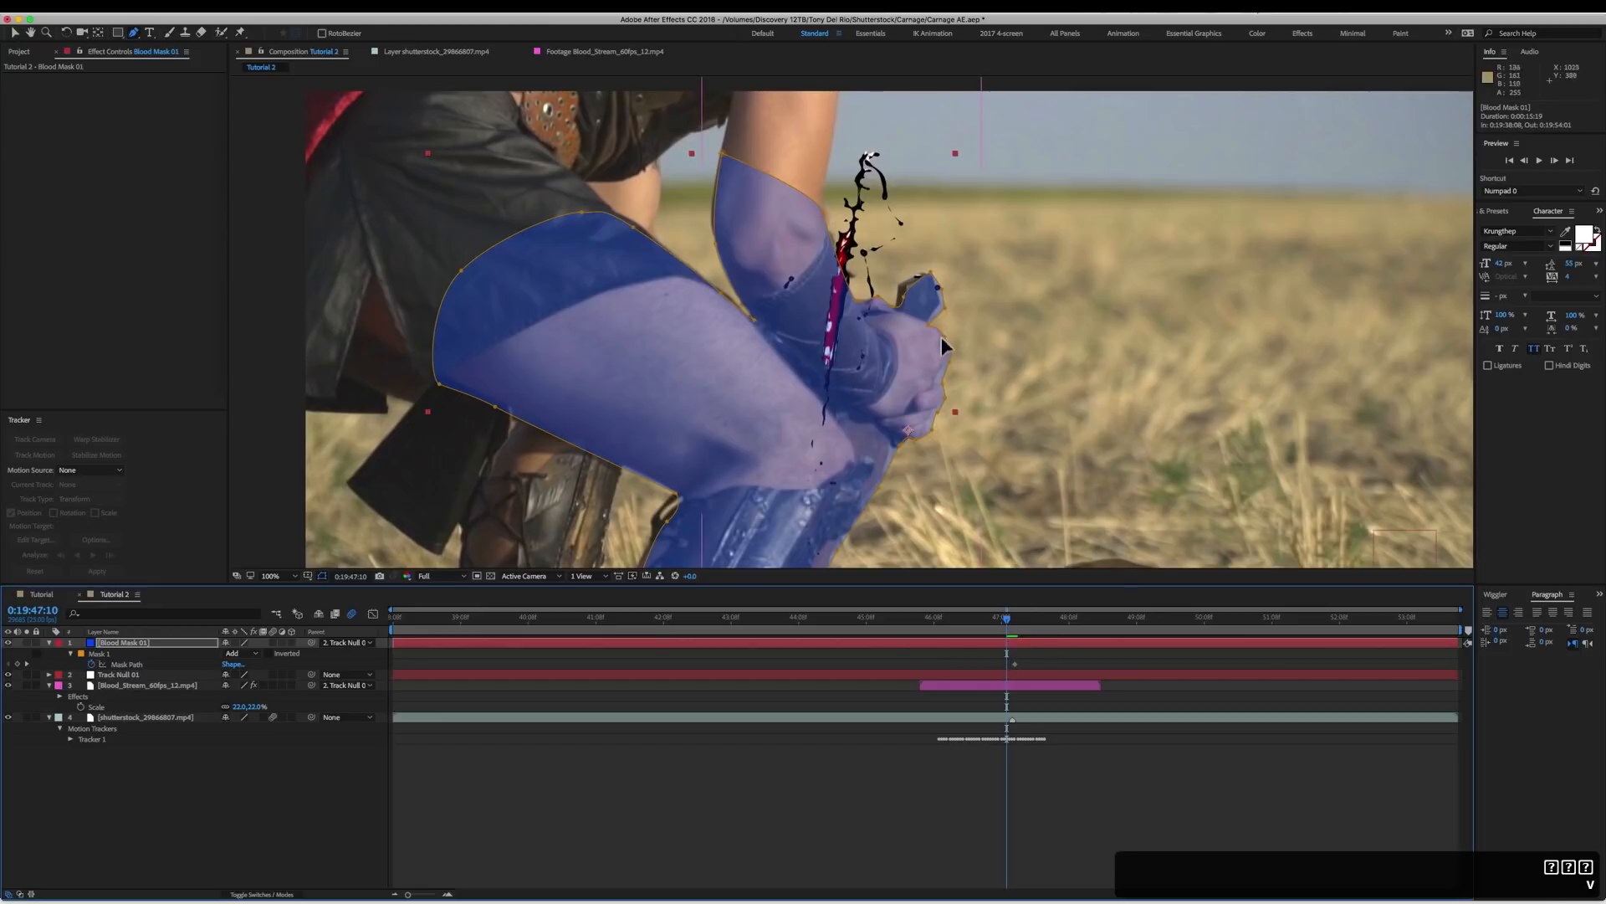
{"action": "key", "text": "v"}
{"action": "left_click_drag", "start_coordinate": [901, 253], "coordinate": [945, 354]}
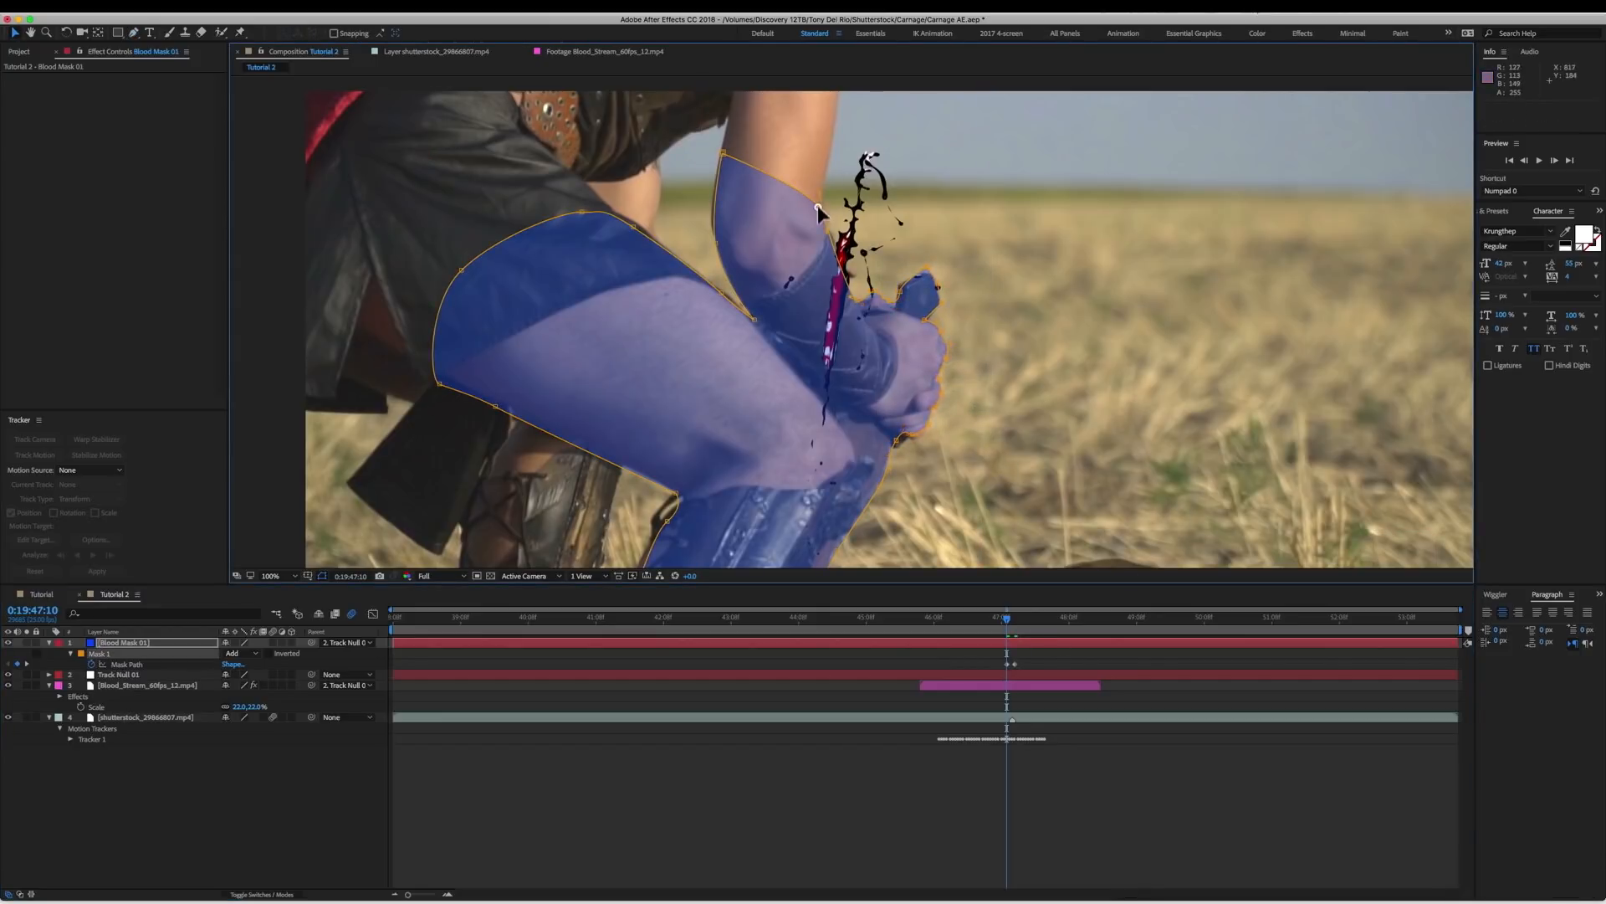
{"action": "left_click_drag", "start_coordinate": [721, 153], "coordinate": [718, 157]}
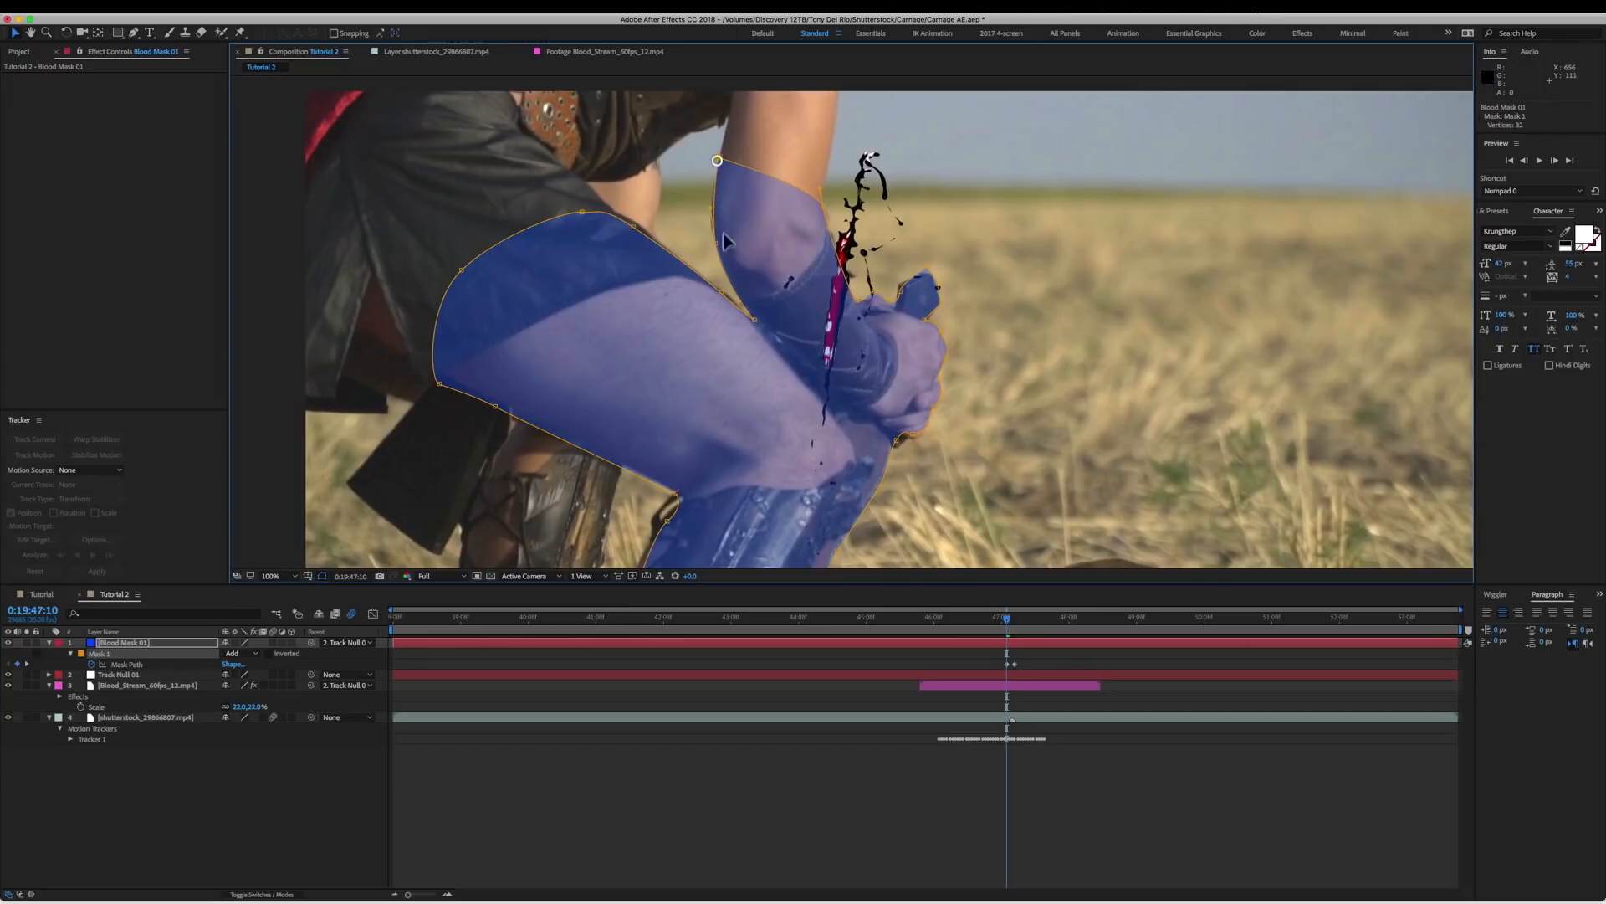
Pull the mask points along the front of the shin inward to fit the leg at 0:19:47:10.
{"action": "left_click_drag", "start_coordinate": [880, 484], "coordinate": [938, 314]}
{"action": "key", "text": "space"}
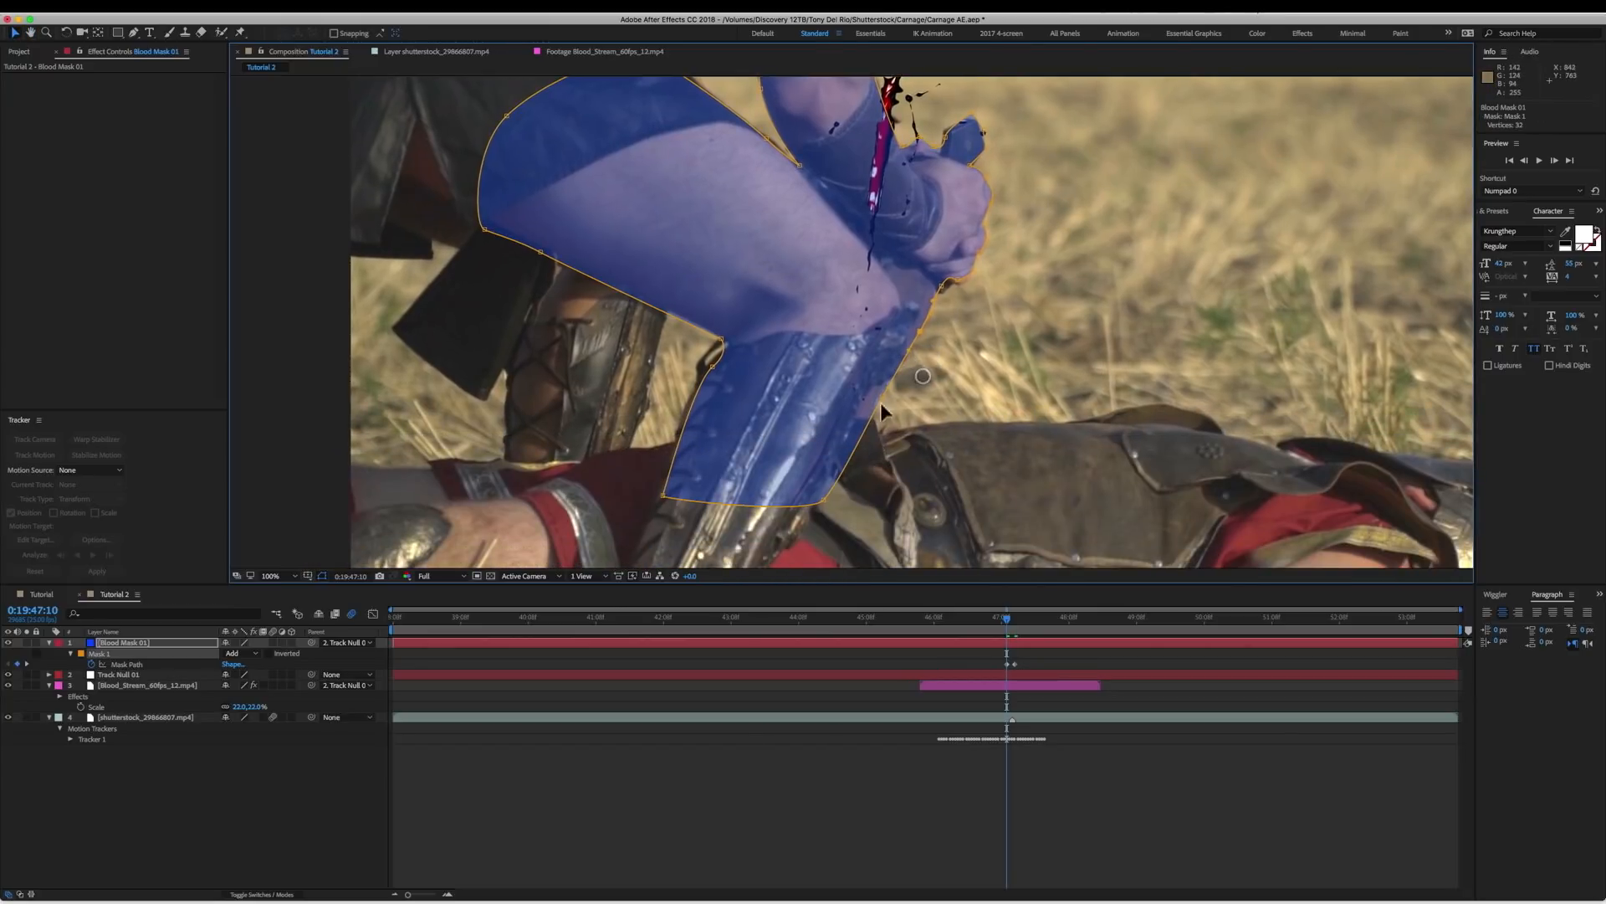
{"action": "left_click_drag", "start_coordinate": [880, 397], "coordinate": [871, 397]}
{"action": "left_click_drag", "start_coordinate": [823, 499], "coordinate": [813, 504]}
{"action": "key", "text": "space"}
{"action": "left_click_drag", "start_coordinate": [917, 316], "coordinate": [913, 404]}
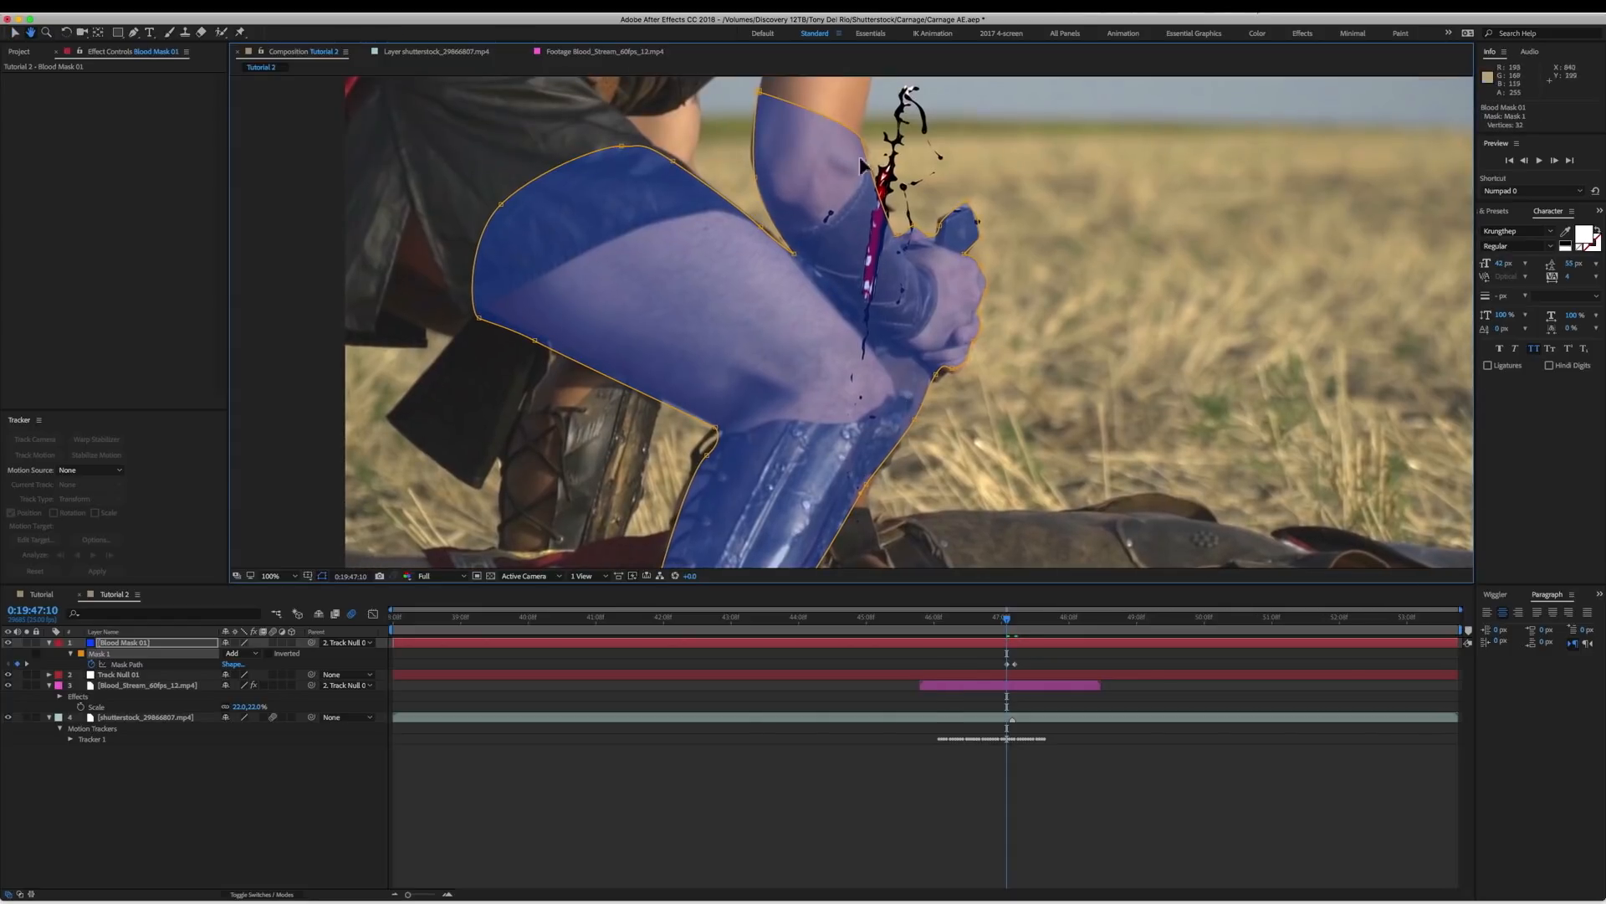
Adjust the mask at the wrist and along the lower leg at 0:19:47:06, and step three frames further back.
{"action": "key", "text": "Page_Up"}
{"action": "key", "text": "Page_Up"}
{"action": "key", "text": "Page_Up"}
{"action": "key", "text": "Page_Up"}
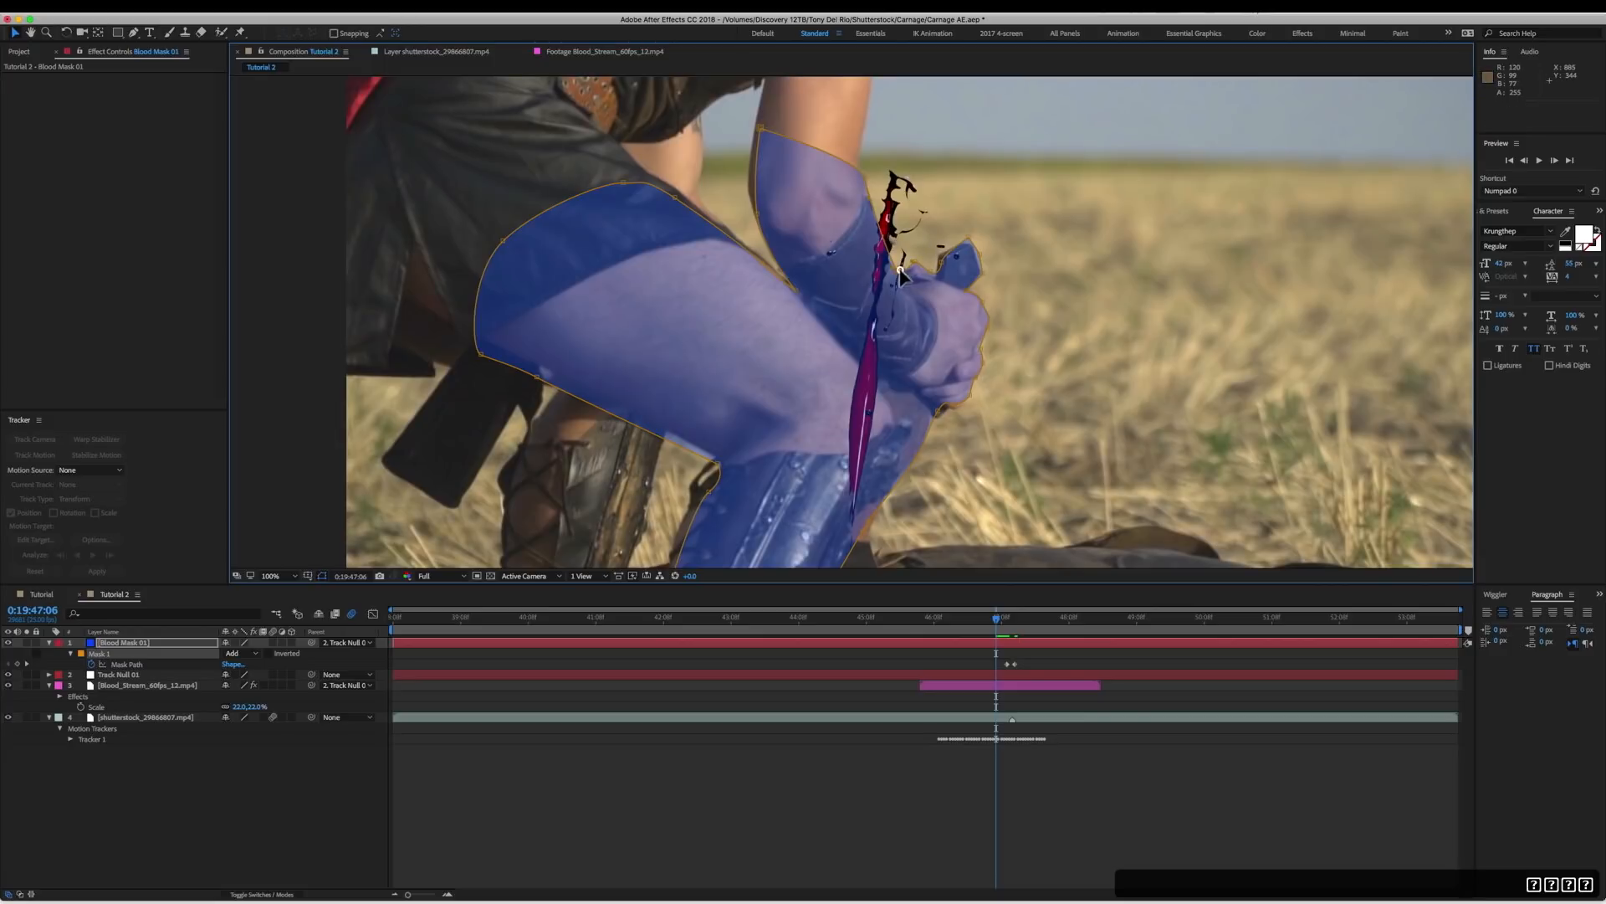
{"action": "left_click_drag", "start_coordinate": [900, 272], "coordinate": [899, 269]}
{"action": "scroll", "coordinate": [928, 292], "scroll_direction": "down", "scroll_amount": 3}
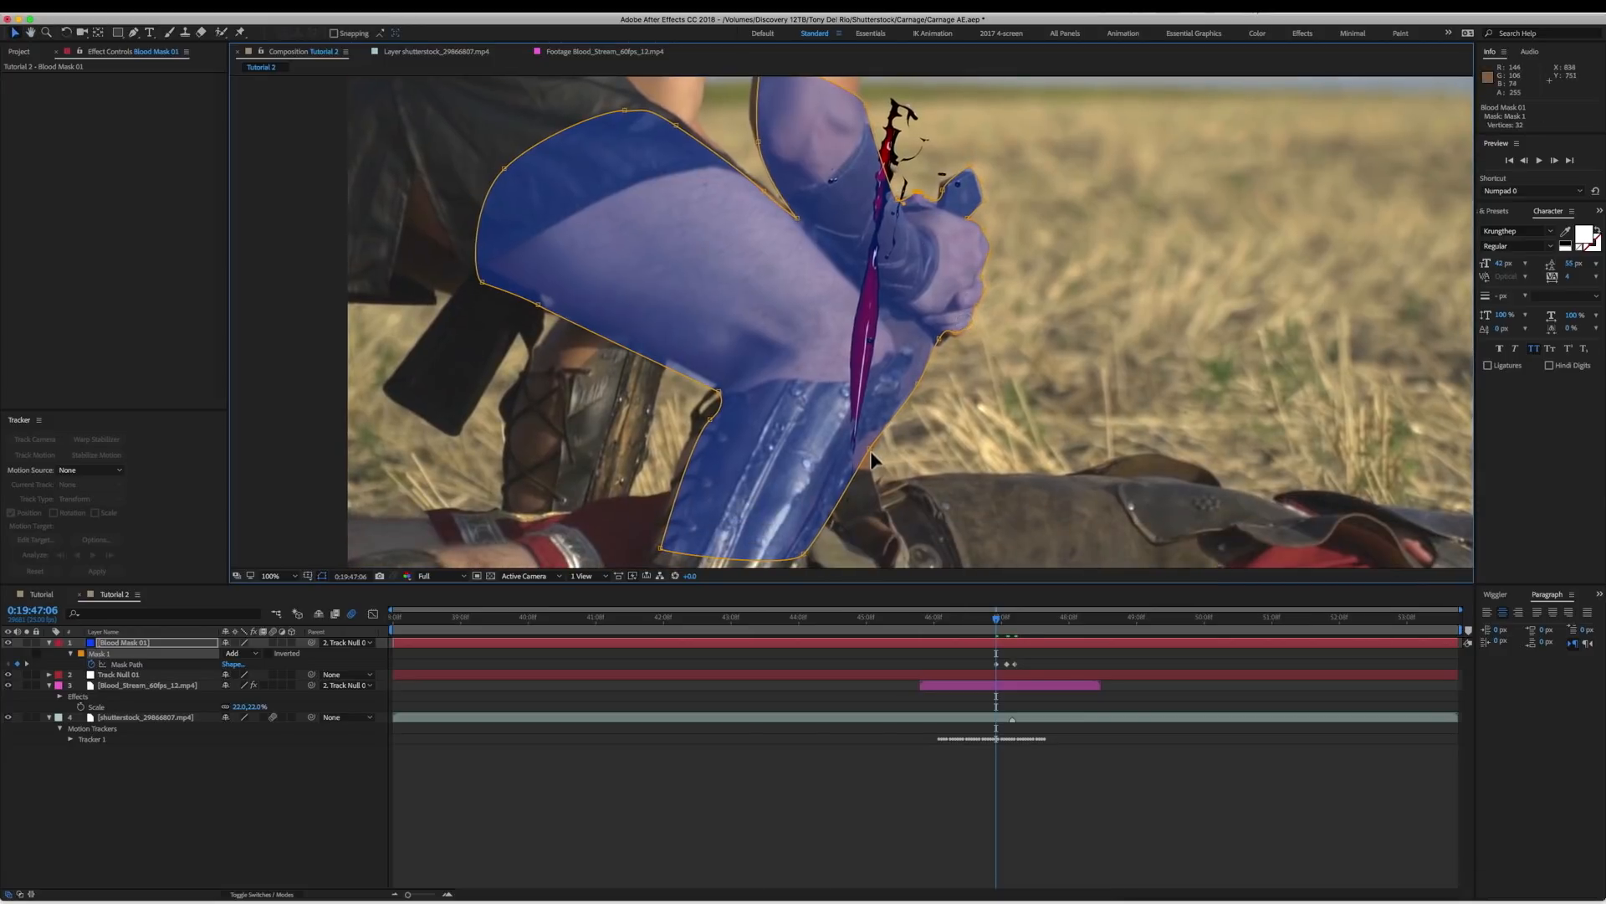
{"action": "left_click_drag", "start_coordinate": [915, 386], "coordinate": [894, 411]}
{"action": "key", "text": "Page_Up"}
{"action": "key", "text": "Page_Up"}
{"action": "key", "text": "Page_Up"}
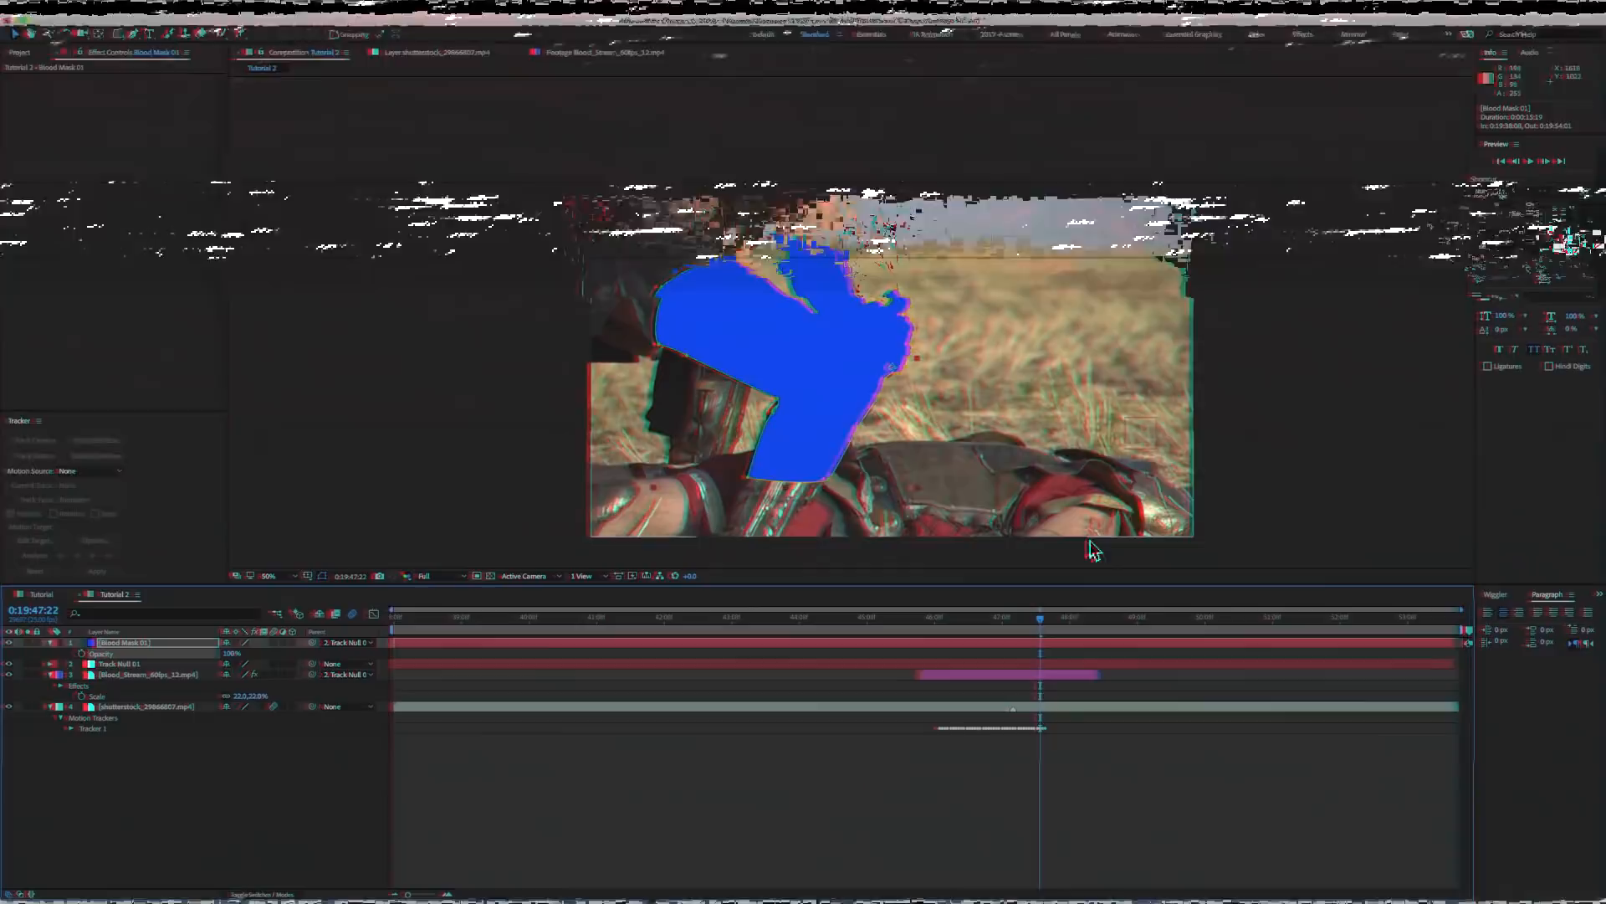
Duplicate the shutterstock_29866807.mp4 layer at 0:19:47:11 and place the copy directly below Blood Mask 01.
{"action": "mouse_move", "coordinate": [1037, 626]}
{"action": "left_mouse_down"}
{"action": "mouse_move", "coordinate": [959, 634]}
{"action": "mouse_move", "coordinate": [1009, 634]}
{"action": "left_mouse_up"}
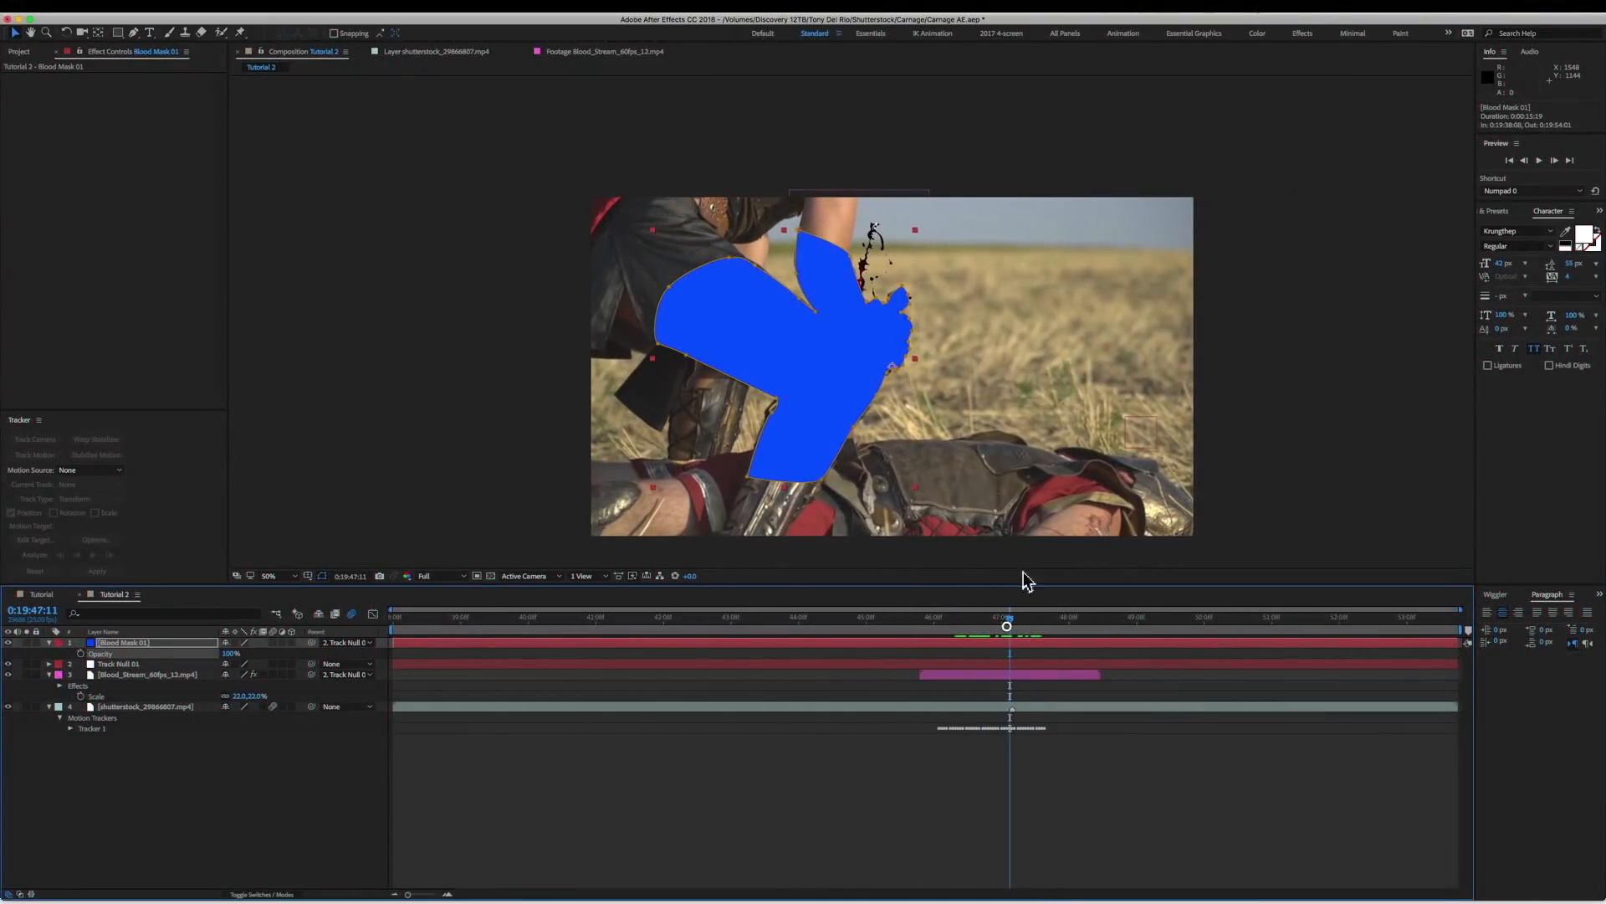
{"action": "left_click", "coordinate": [146, 644]}
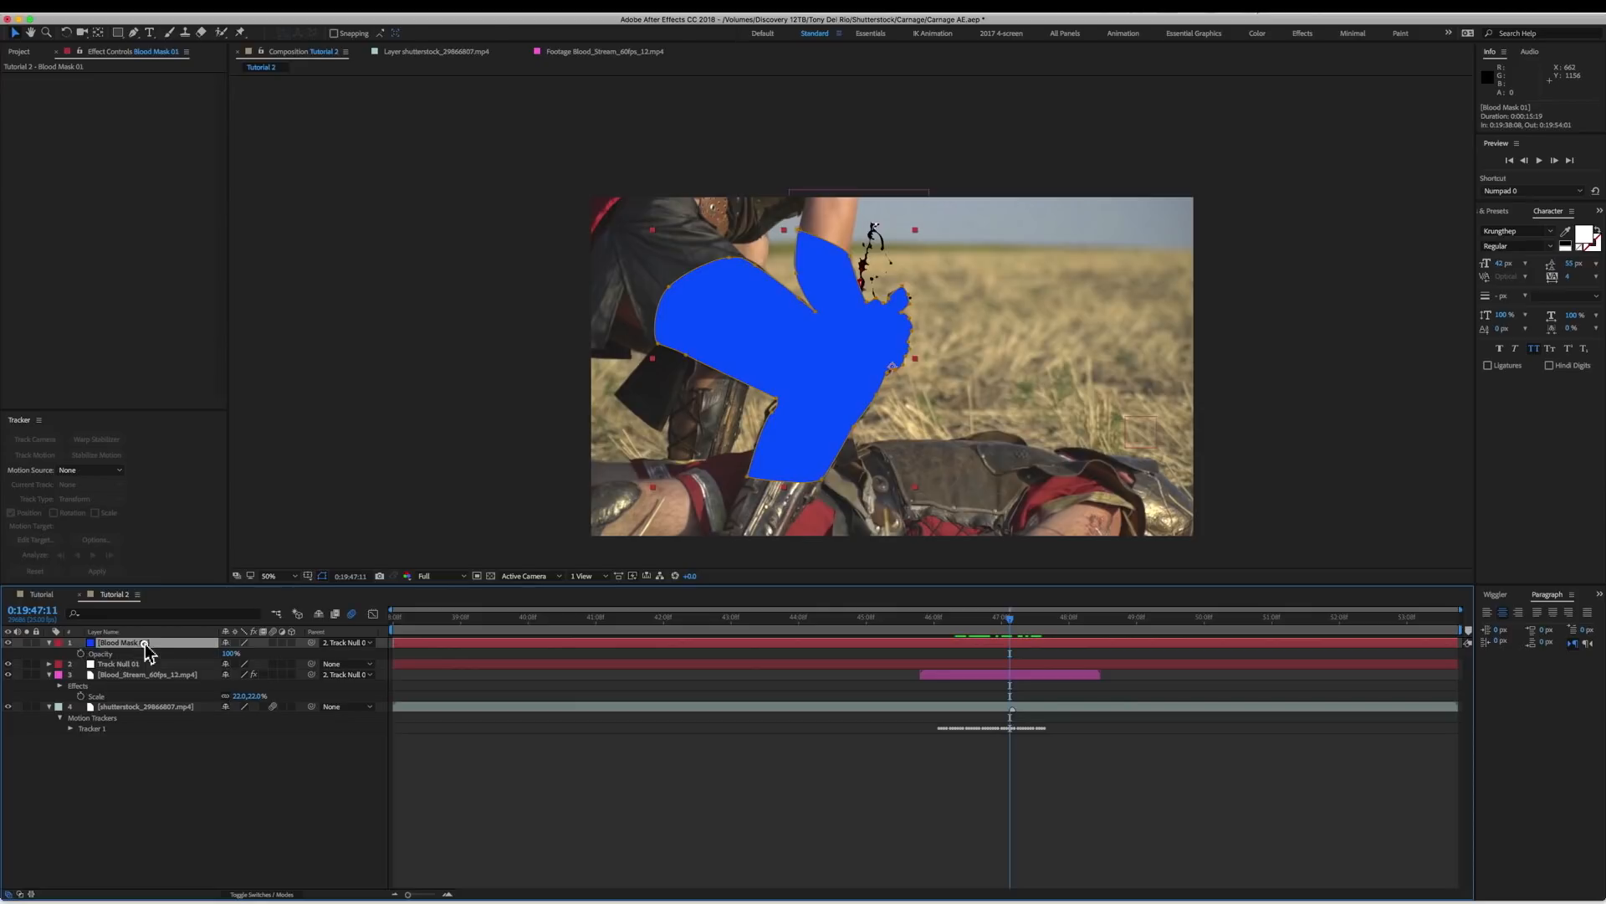
{"action": "left_click", "coordinate": [141, 707]}
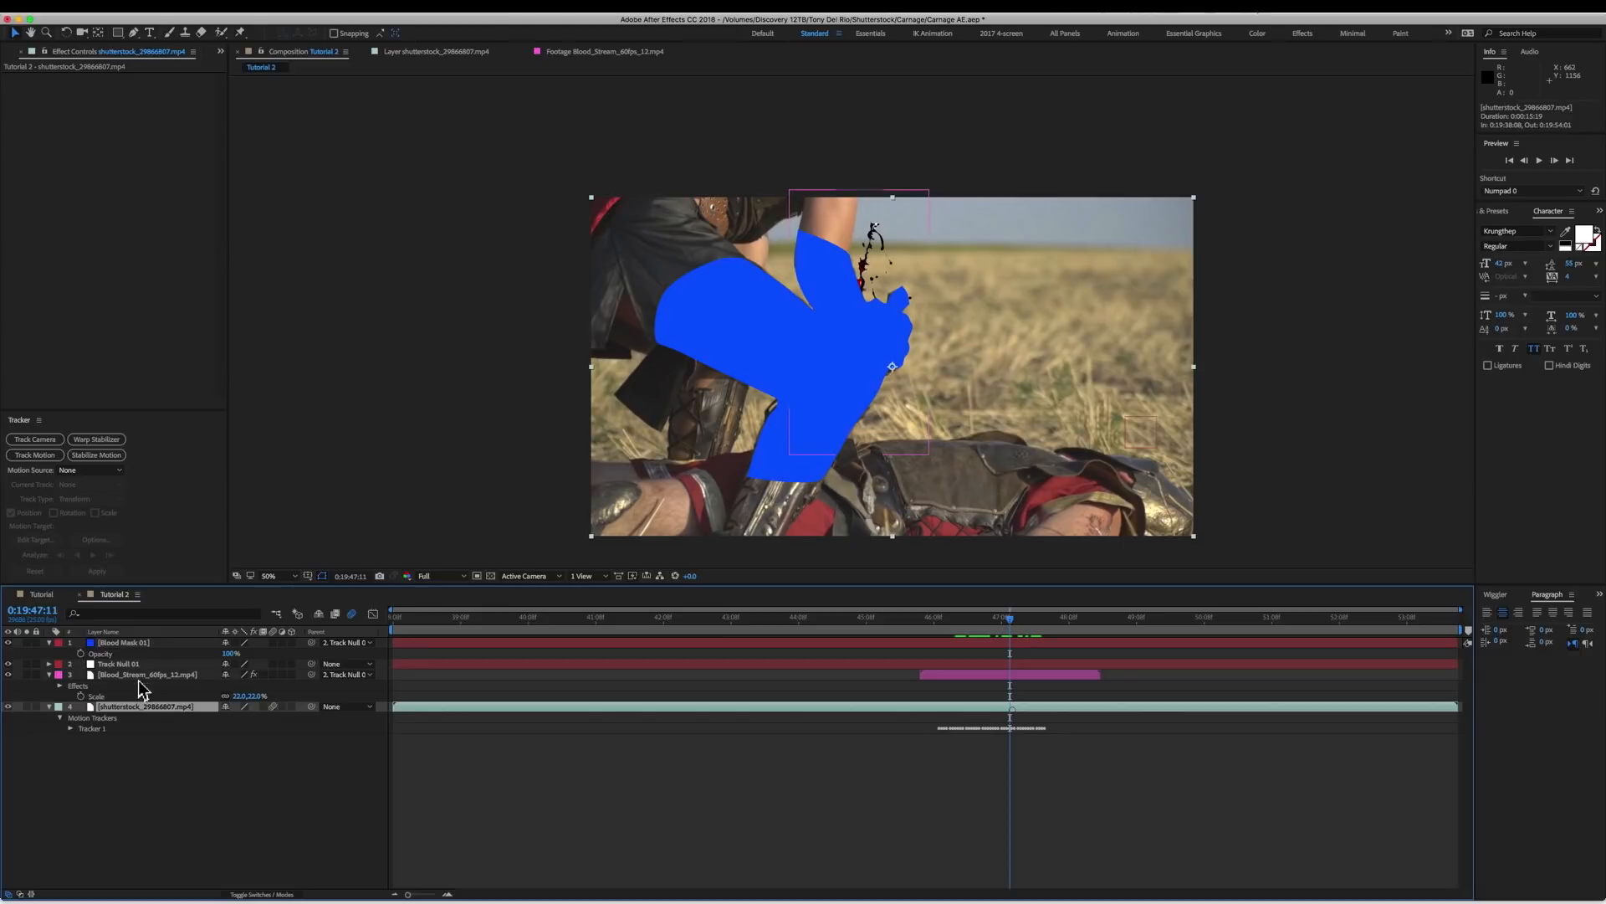
{"action": "key", "text": "super+d"}
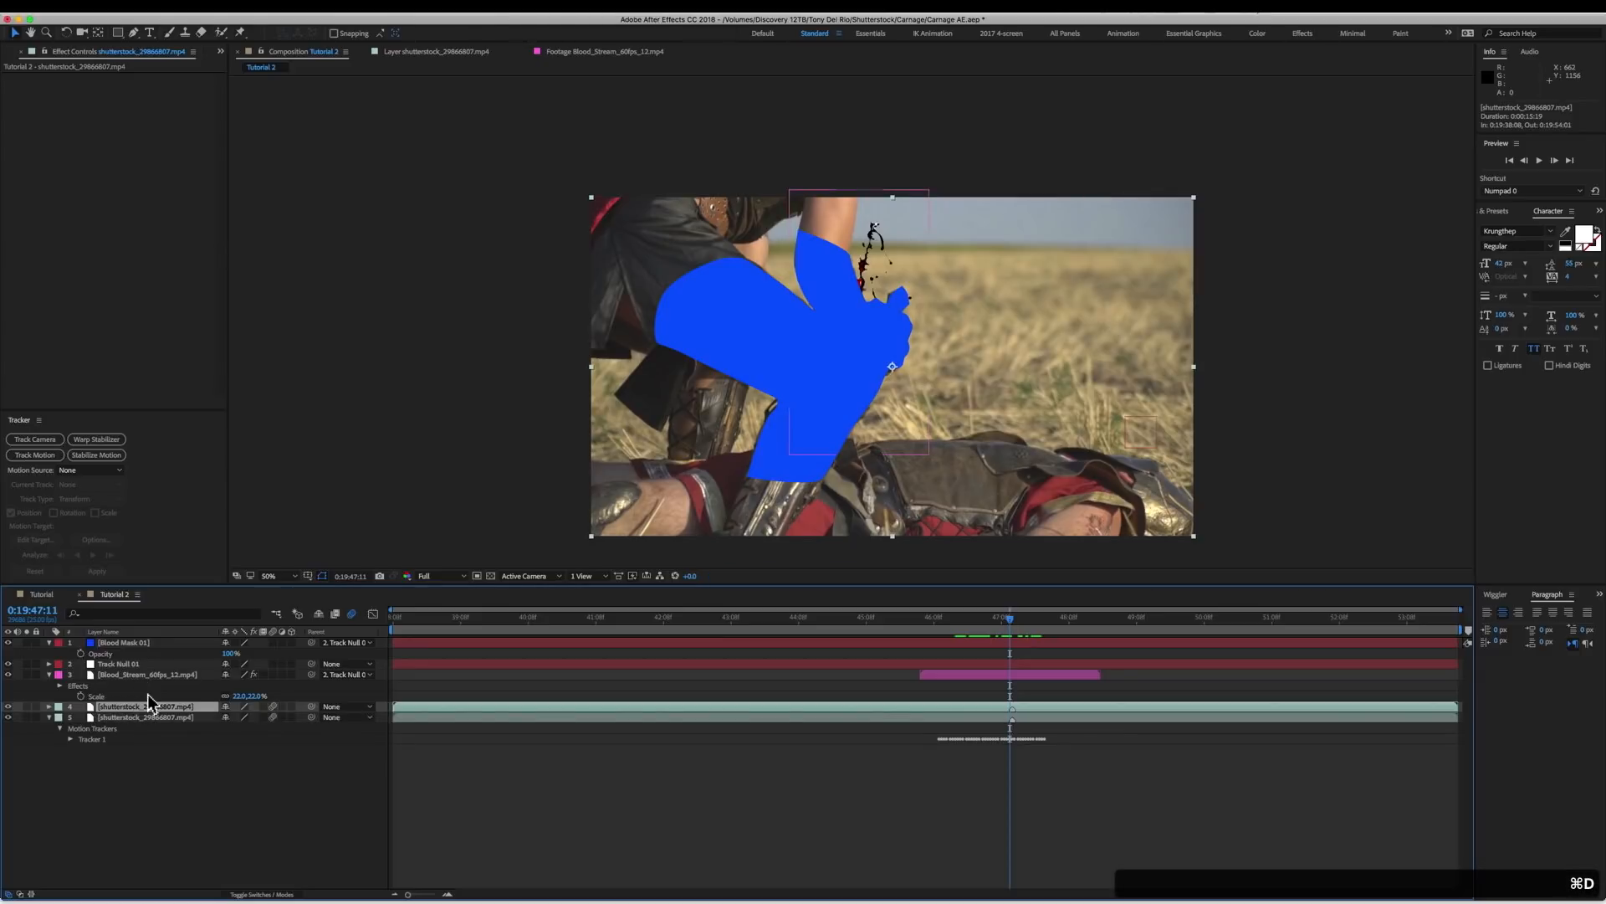
{"action": "left_click_drag", "start_coordinate": [129, 712], "coordinate": [131, 659]}
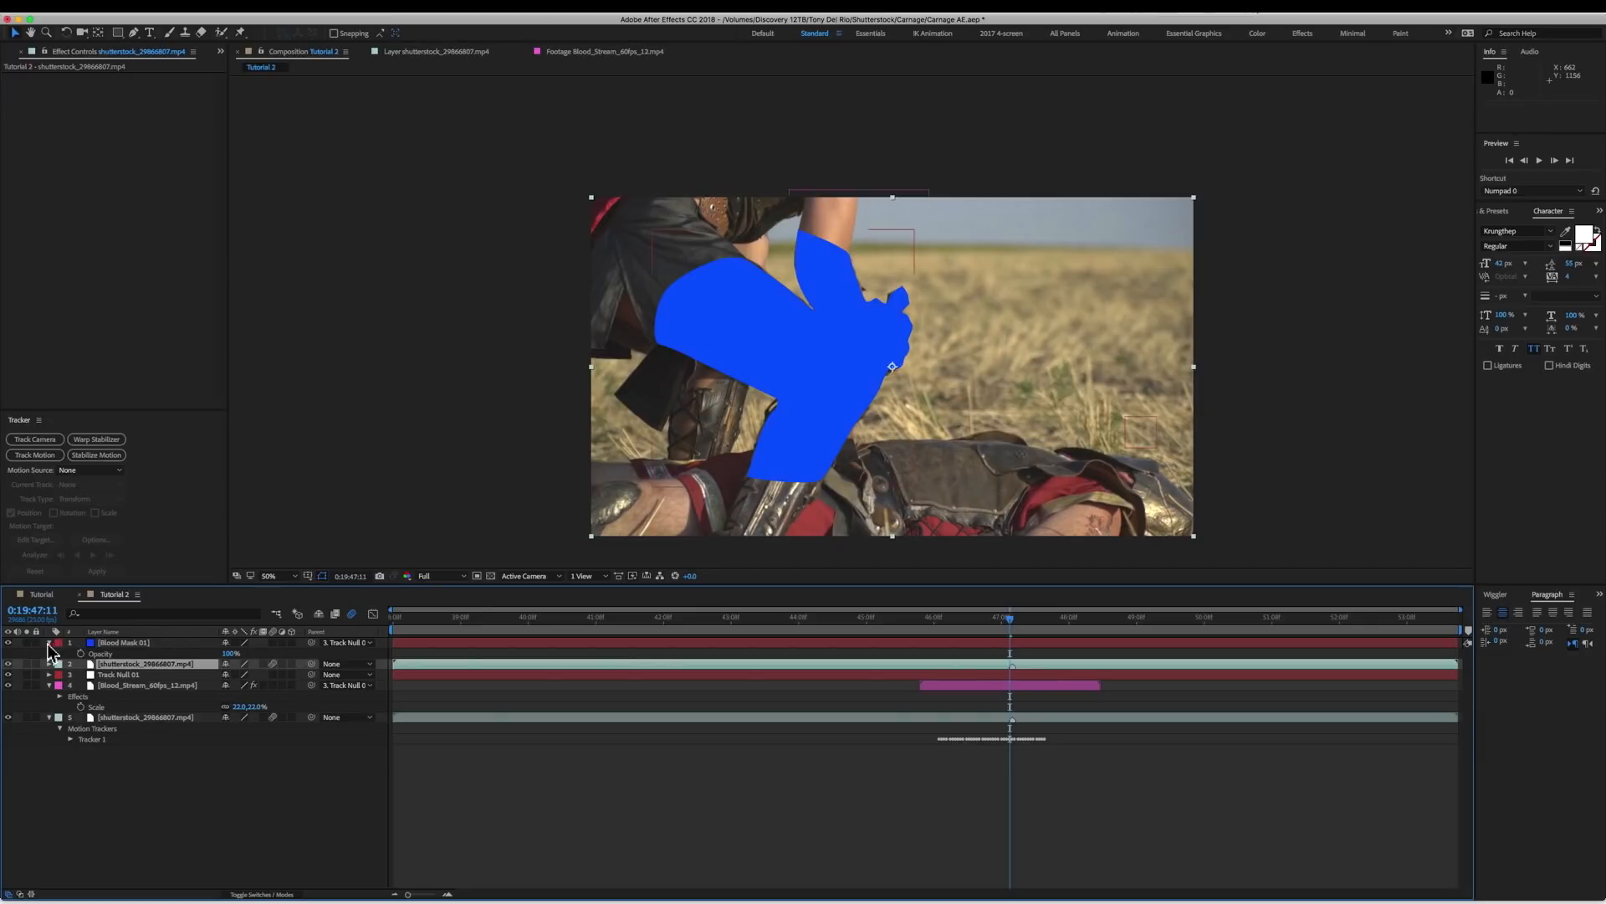
Set the duplicated footage layer's track matte to Alpha, using Blood Mask 01 as the matte.
{"action": "left_click", "coordinate": [237, 895]}
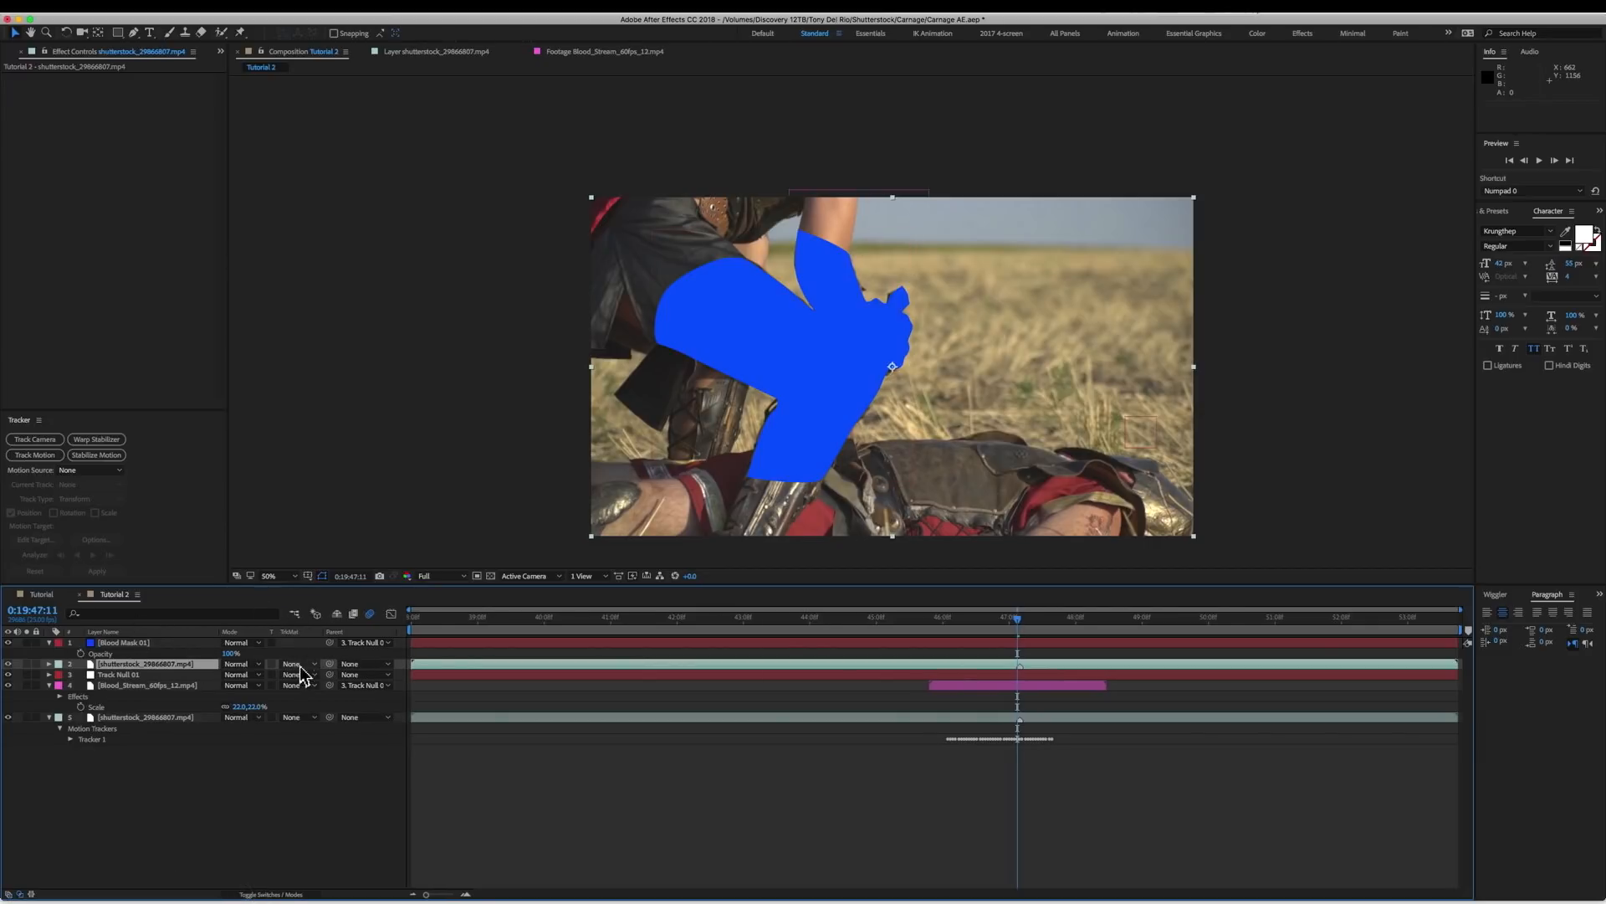
{"action": "left_click", "coordinate": [299, 667]}
{"action": "left_click", "coordinate": [371, 697]}
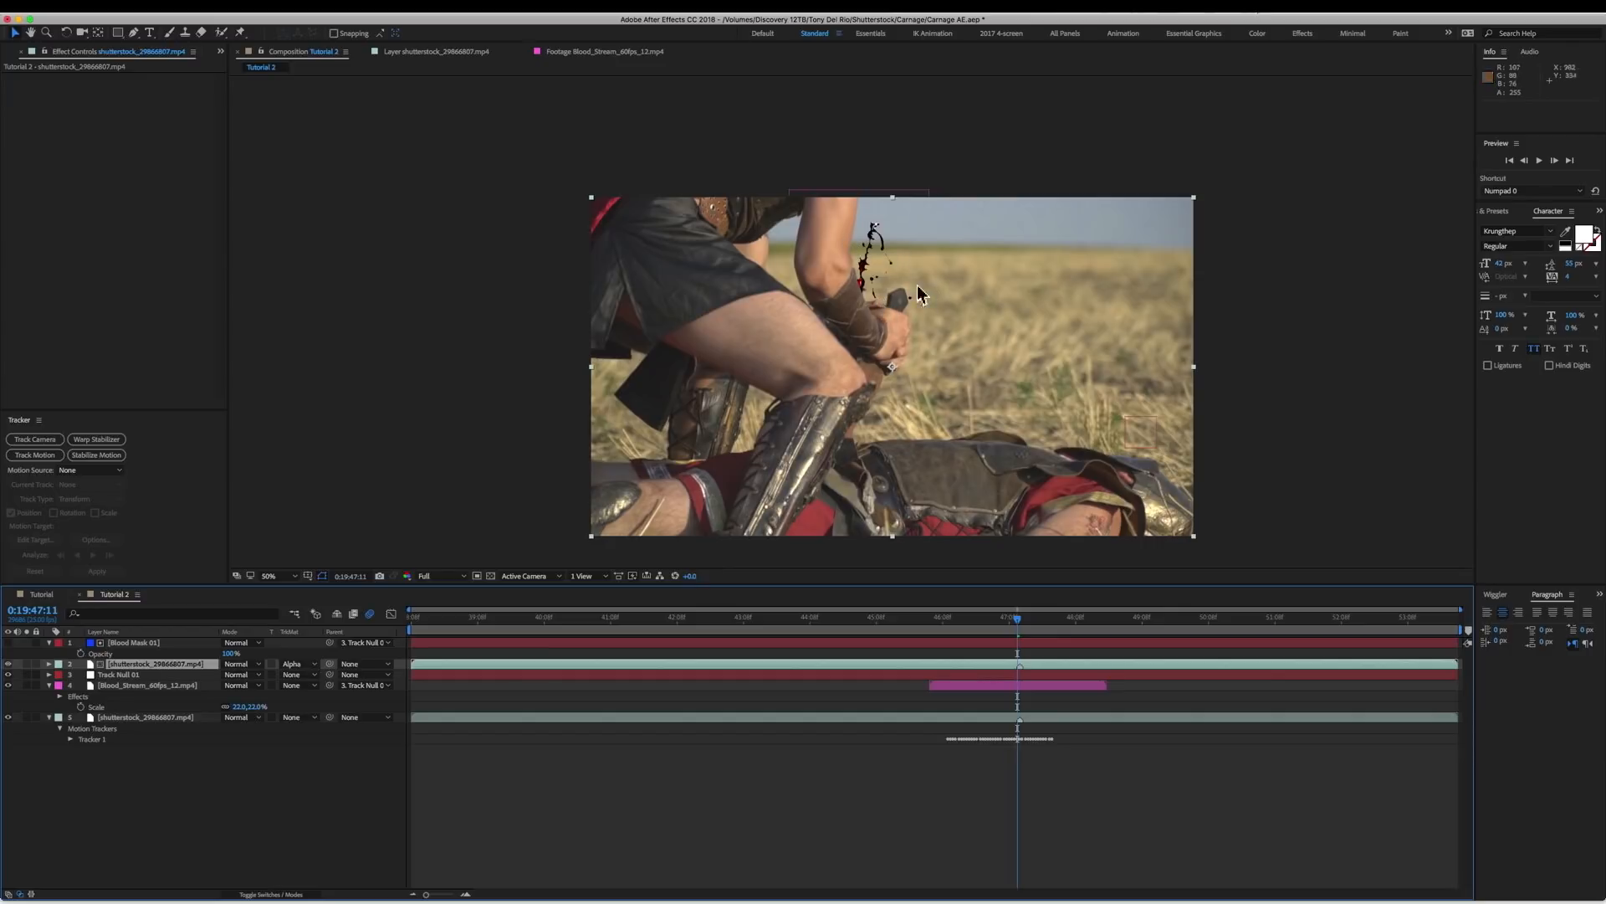
Play the masked composite from 0:19:46:09 and scrub to 0:19:47:04 to check the blood behind the arm.
{"action": "left_click_drag", "start_coordinate": [1024, 628], "coordinate": [942, 628]}
{"action": "key", "text": "space"}
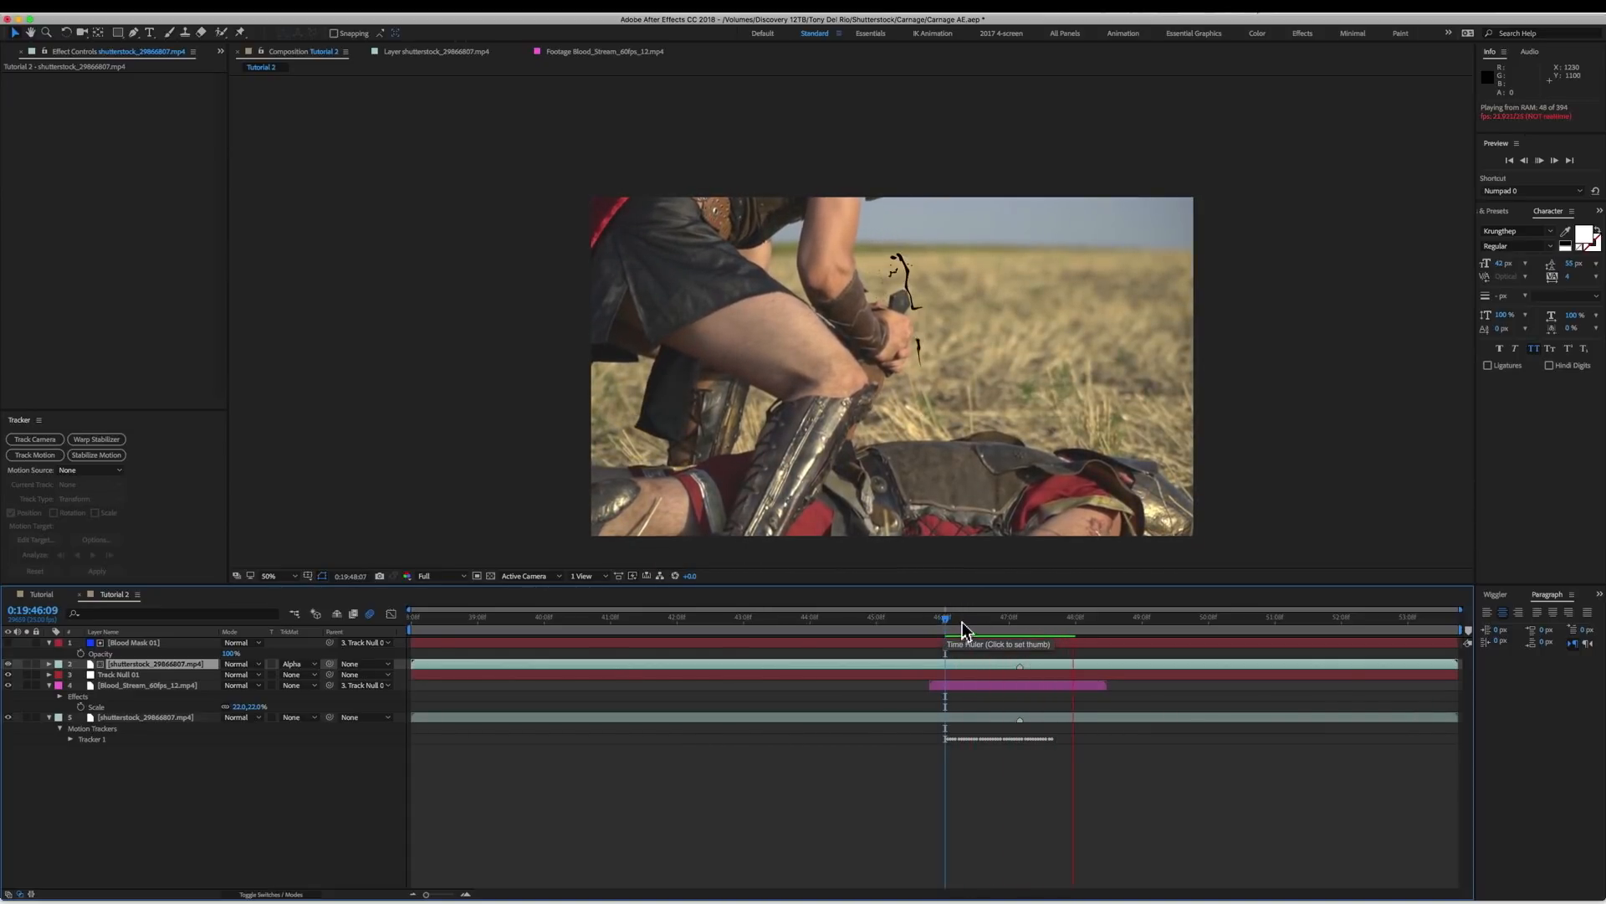
{"action": "left_click", "coordinate": [1071, 614]}
{"action": "left_click_drag", "start_coordinate": [1046, 615], "coordinate": [998, 618]}
Scale the Blood_Stream_60fps_12.mp4 layer up to 37%.
{"action": "left_click", "coordinate": [230, 692]}
{"action": "key", "text": "s"}
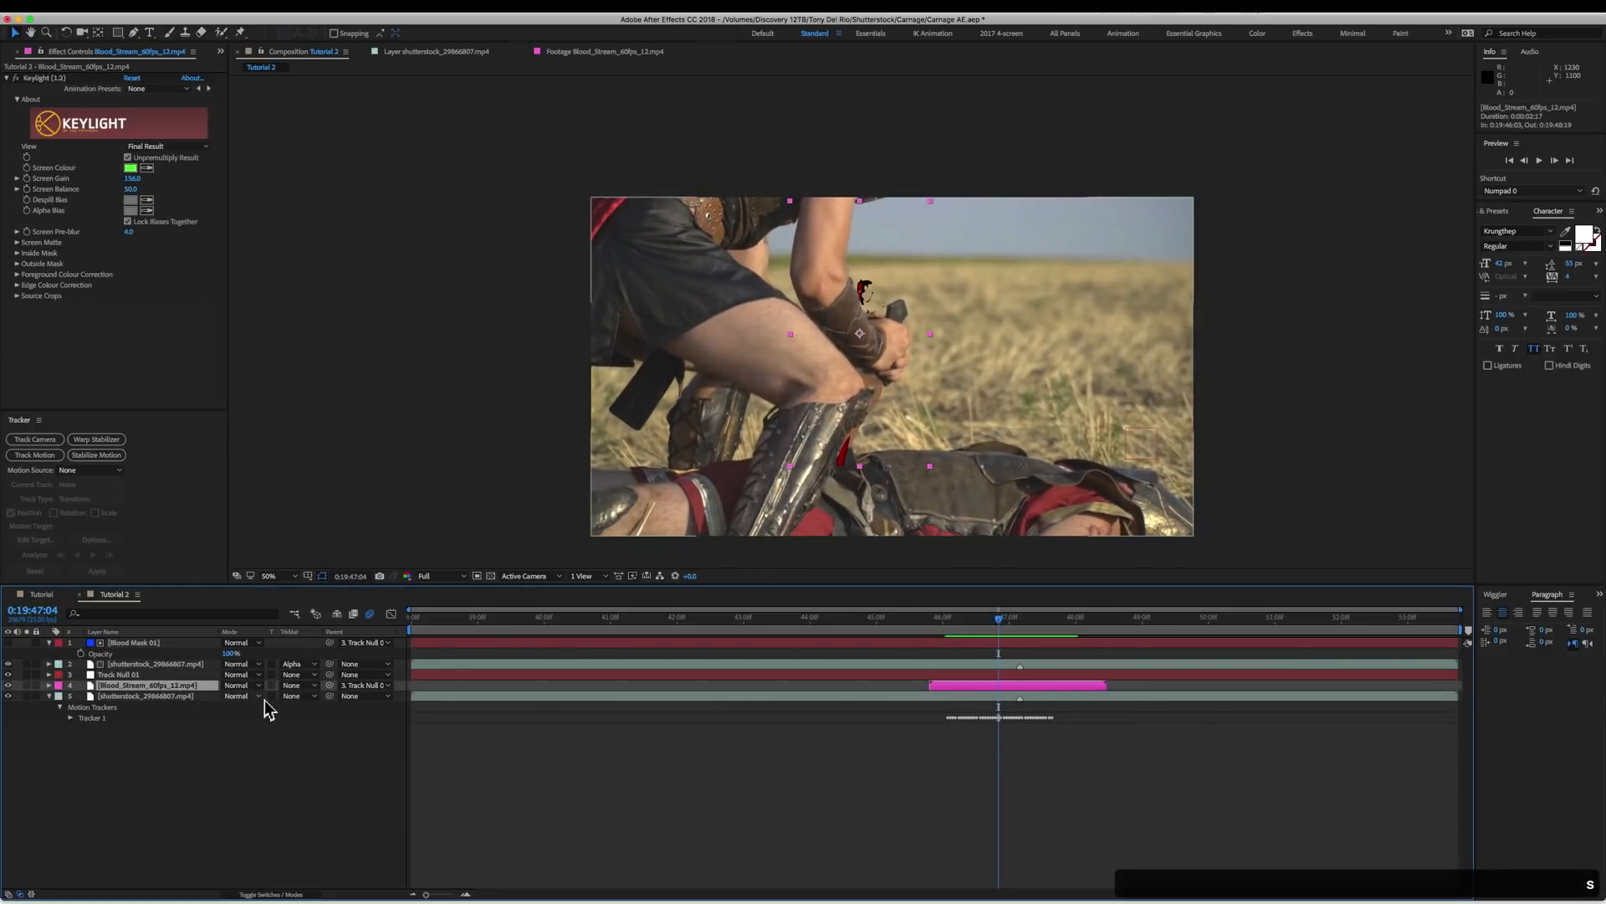
{"action": "left_click_drag", "start_coordinate": [261, 697], "coordinate": [276, 698]}
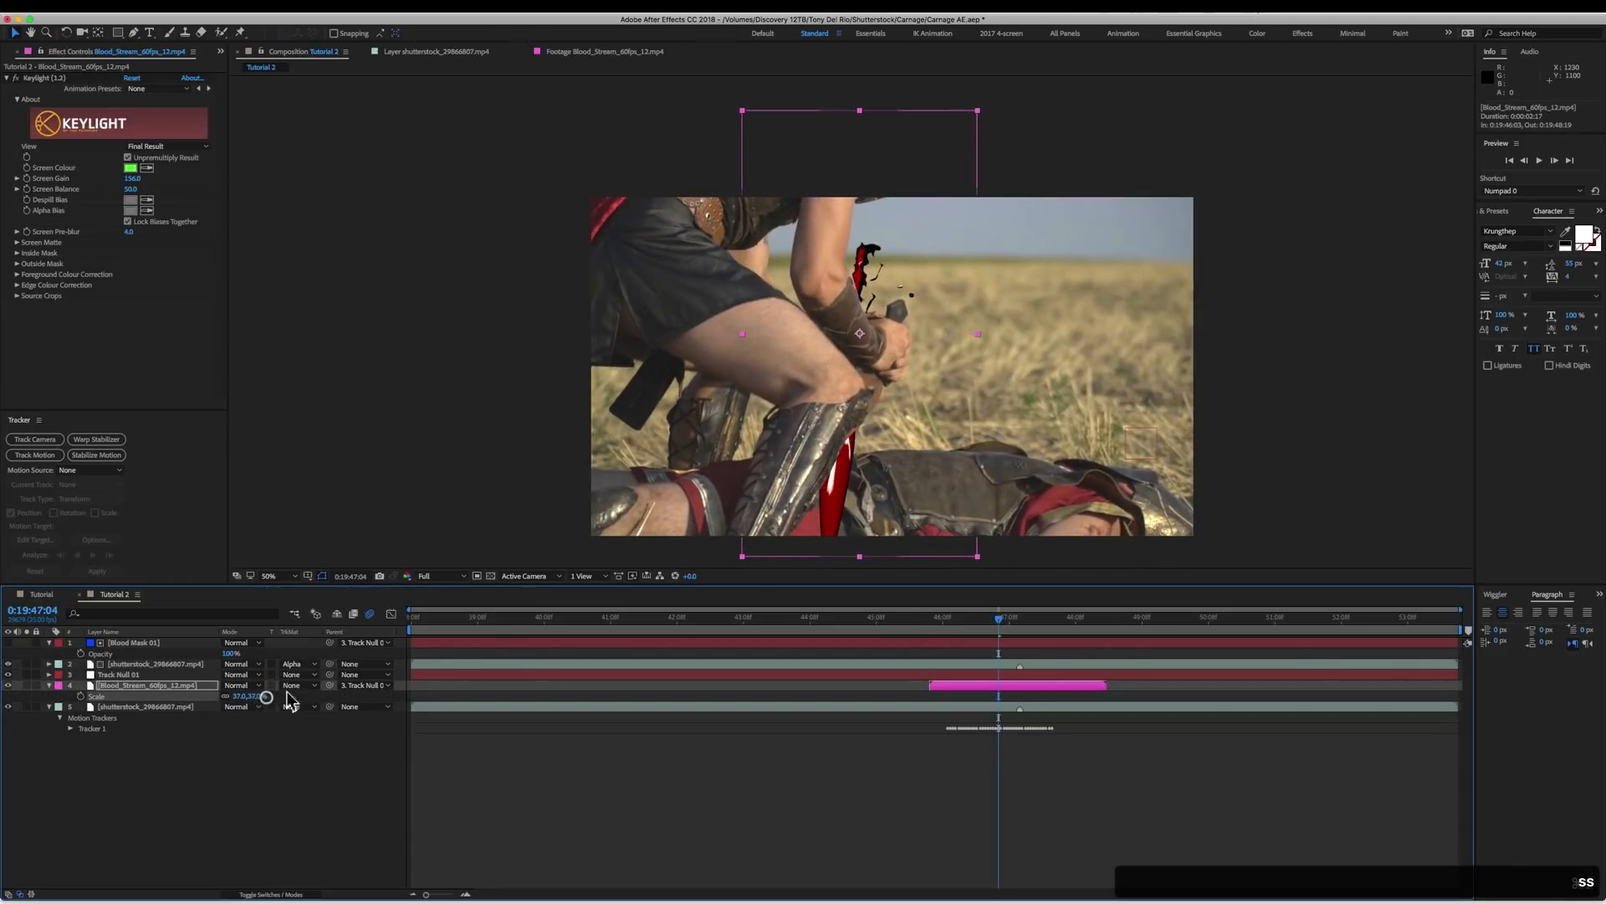
Undo the last scale change and move the blood stream layer's anchor point to the wound at its base beside the leg.
{"action": "key", "text": "super+z"}
{"action": "key", "text": "y"}
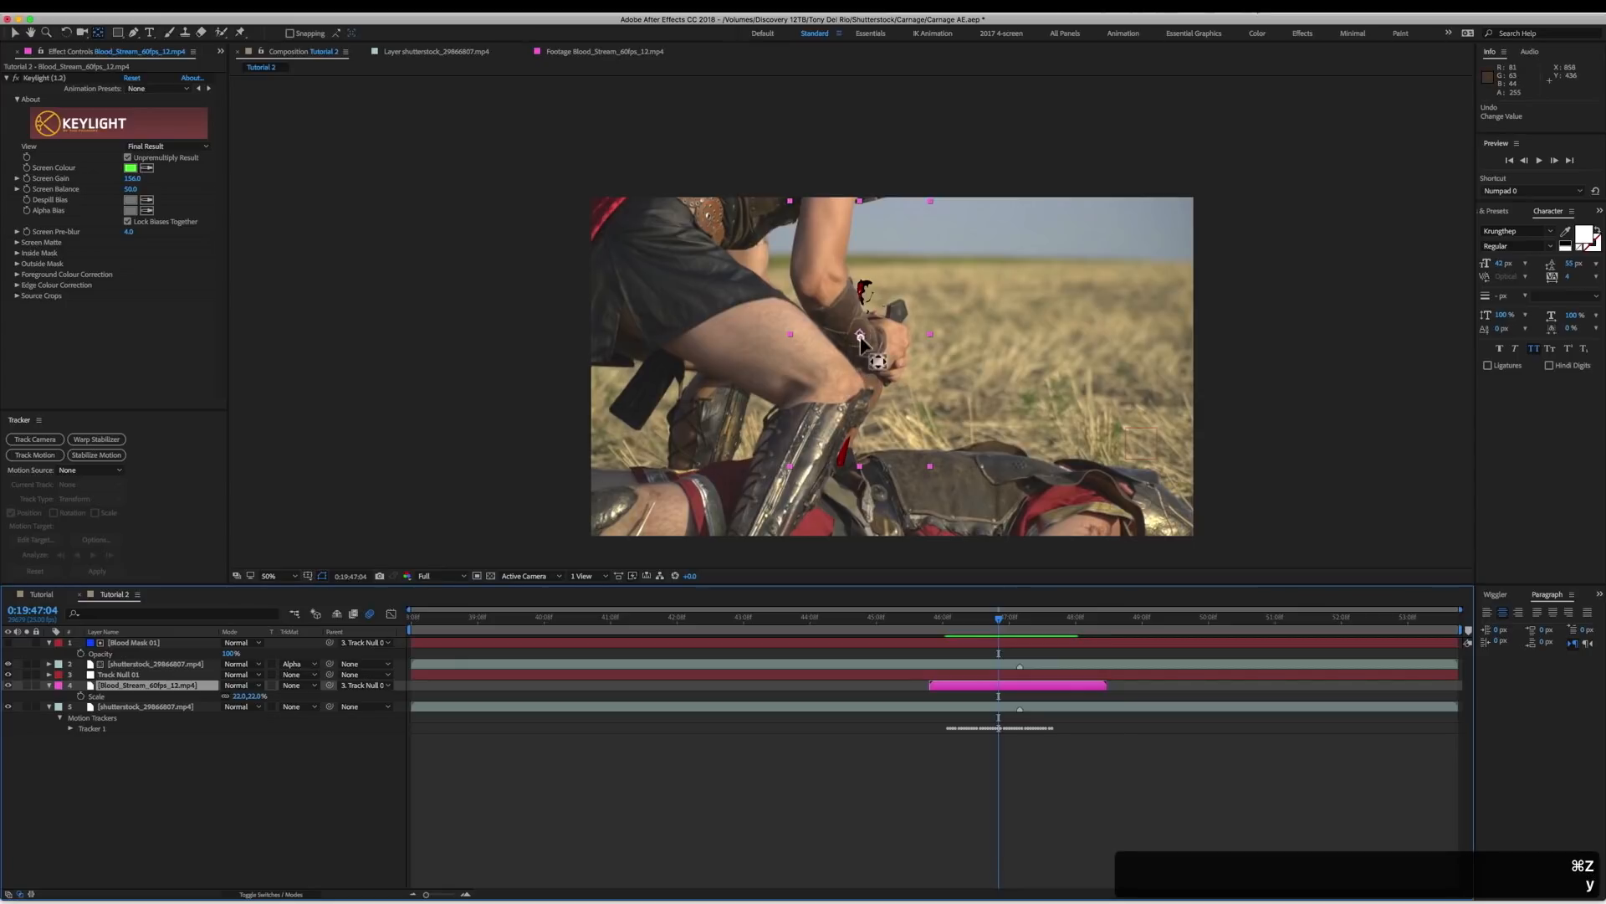
{"action": "left_click_drag", "start_coordinate": [859, 333], "coordinate": [840, 462]}
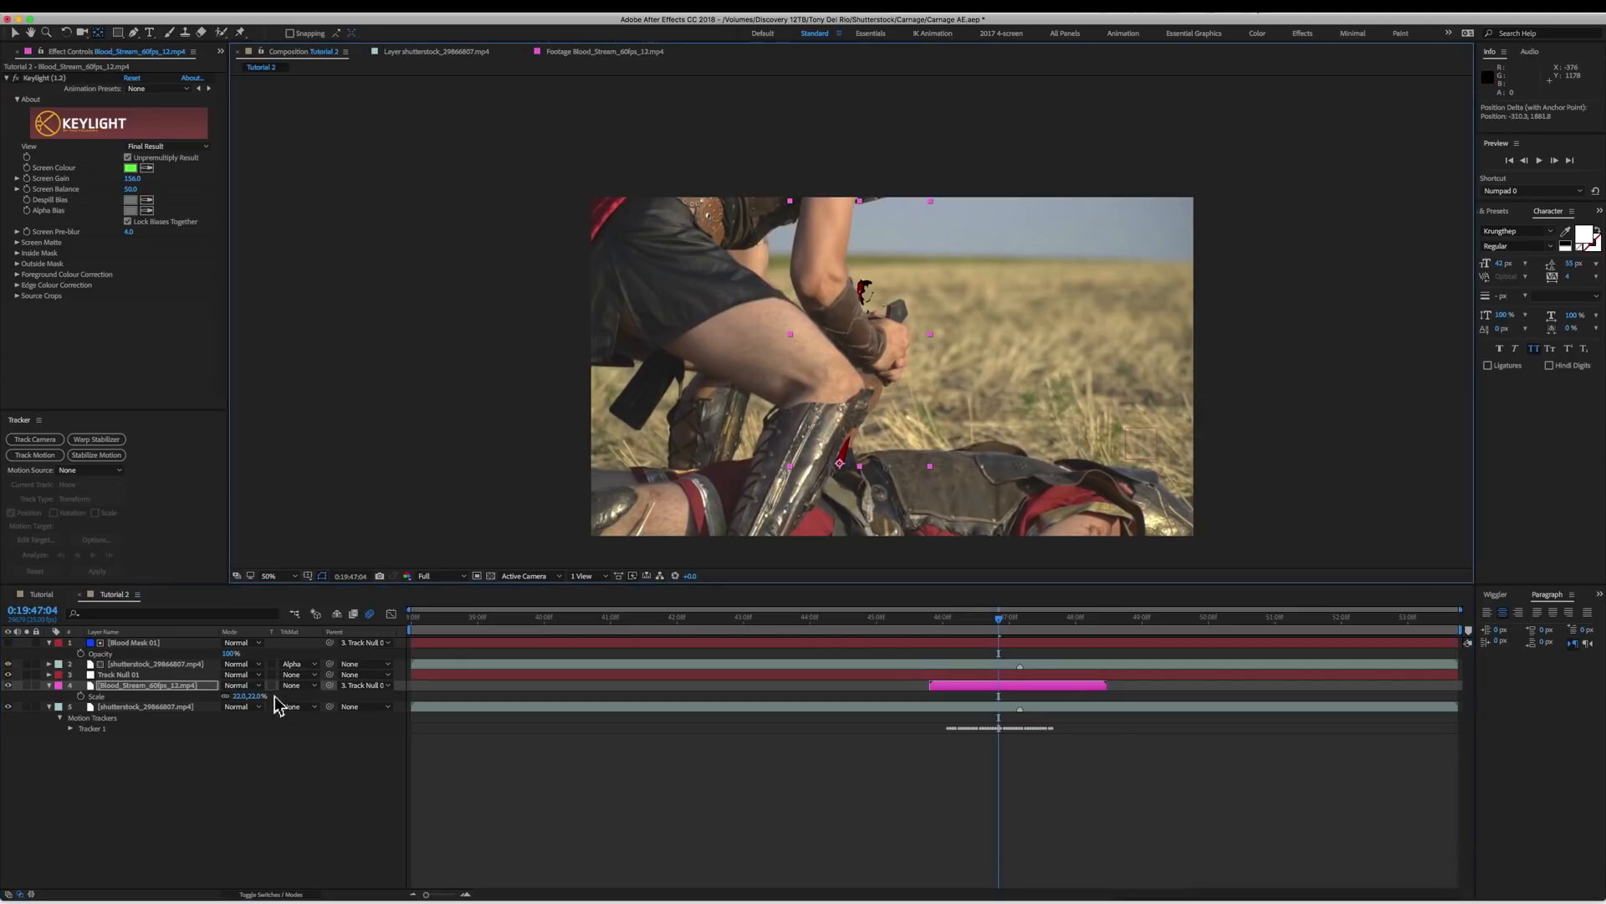
Scale the blood stream up slightly around the wound and rotate it by 6° so it leans away from the soldier.
{"action": "key", "text": "v"}
{"action": "left_click_drag", "start_coordinate": [258, 697], "coordinate": [245, 696]}
{"action": "key", "text": "r"}
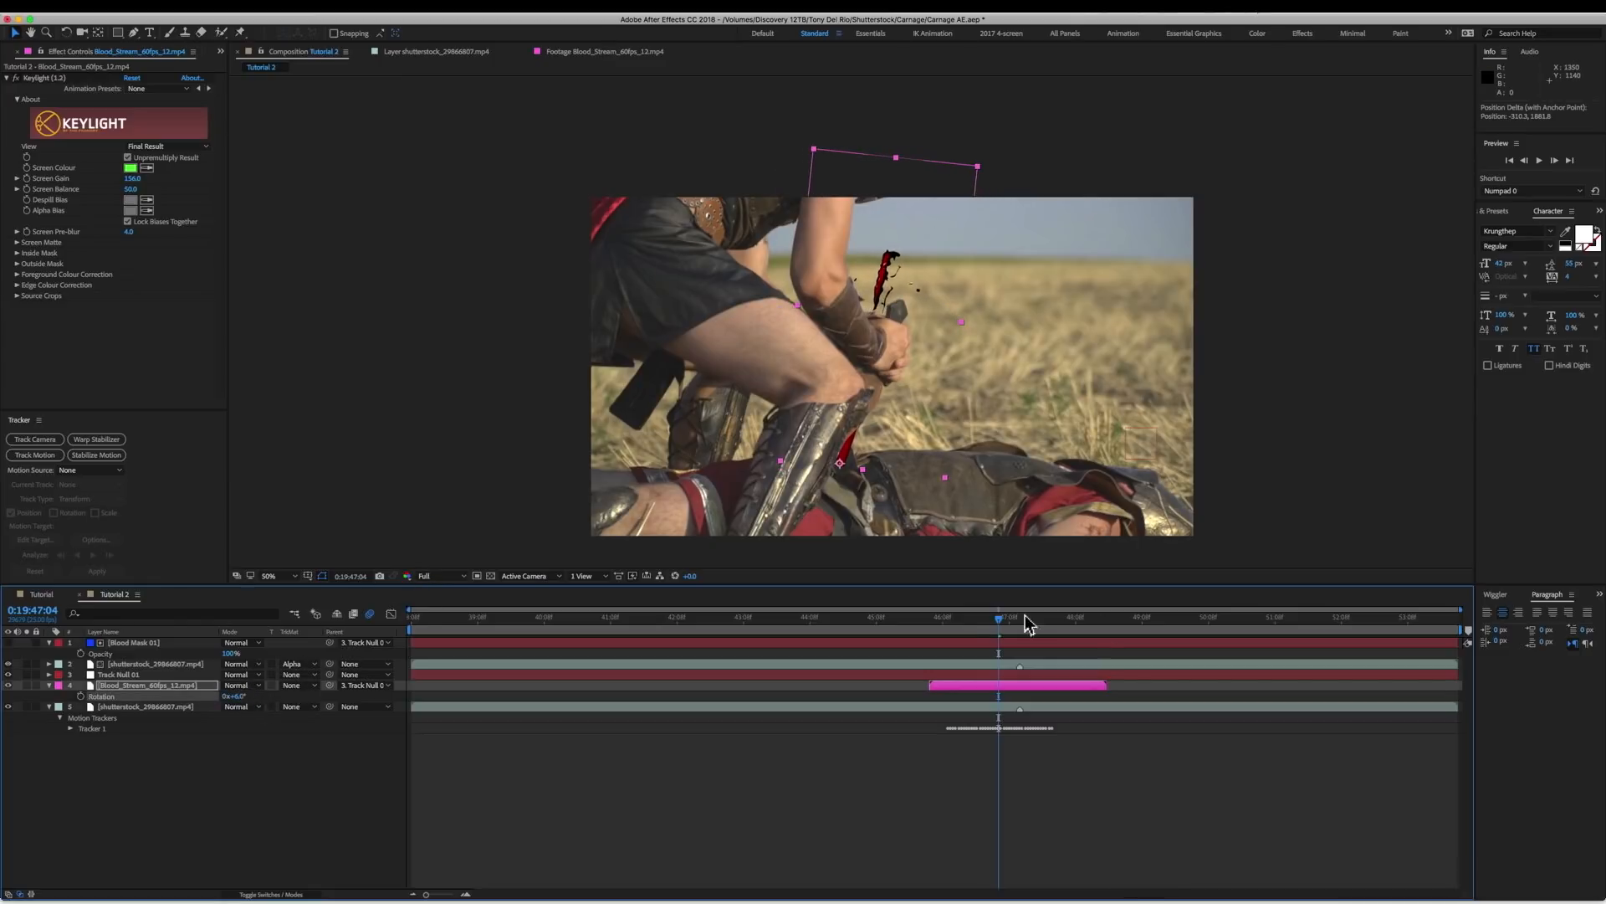
Play the composite from 0:19:46:07 to check the angle and size of the blood stream.
{"action": "left_click", "coordinate": [940, 621]}
{"action": "key", "text": "space"}
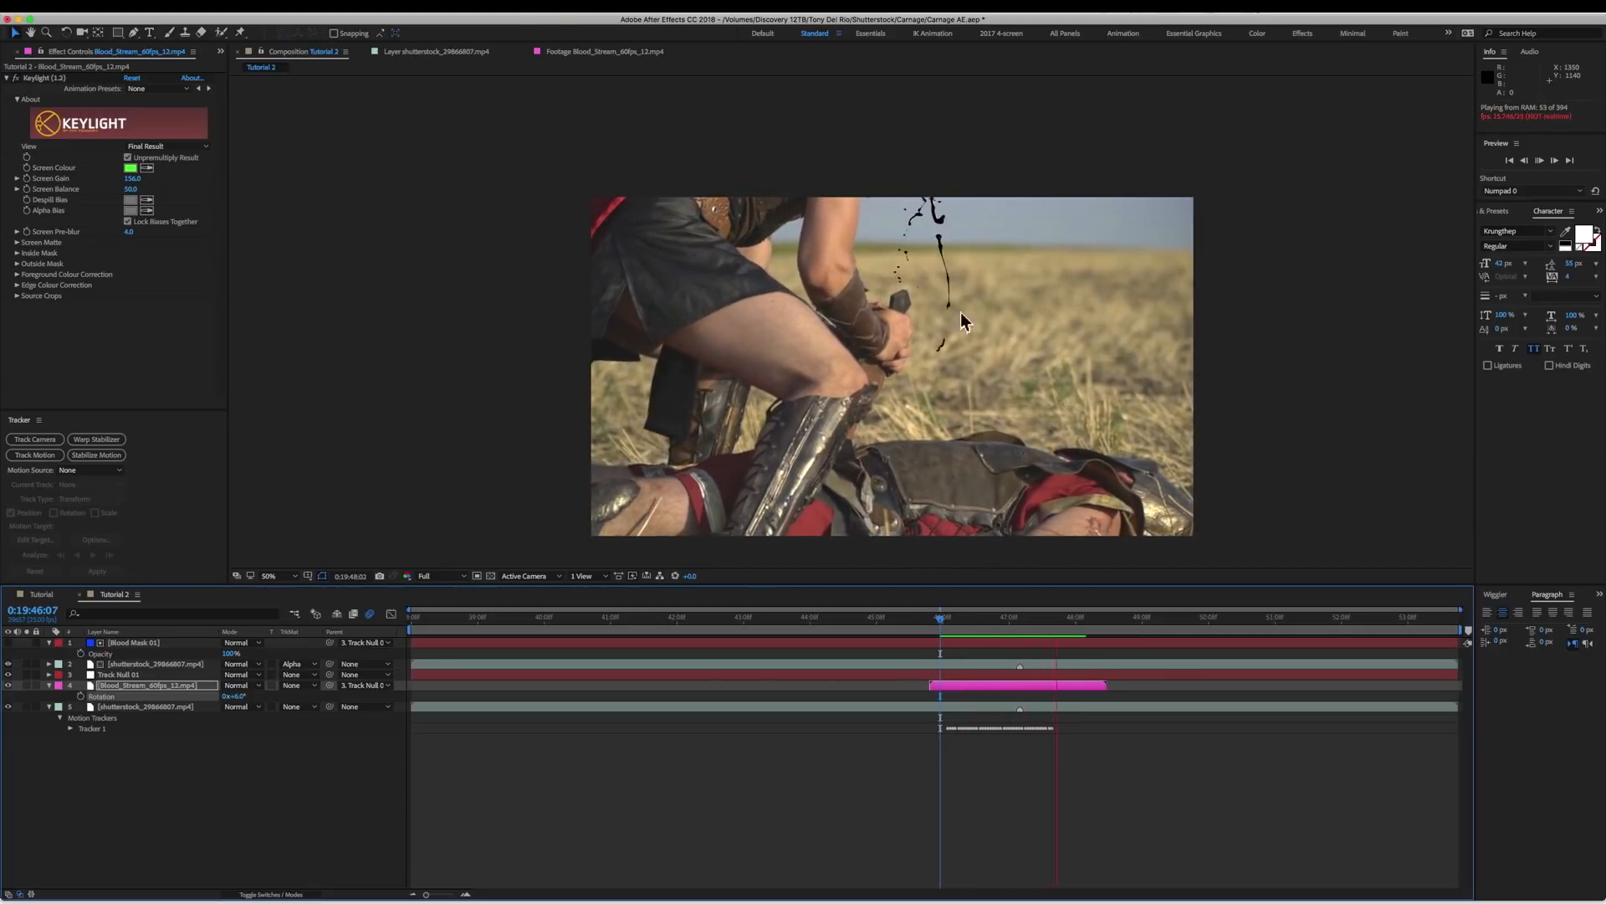
{"action": "key", "text": "space"}
Feather Mask 1 on the Blood Mask 01 layer by 5 pixels.
{"action": "left_click", "coordinate": [132, 643]}
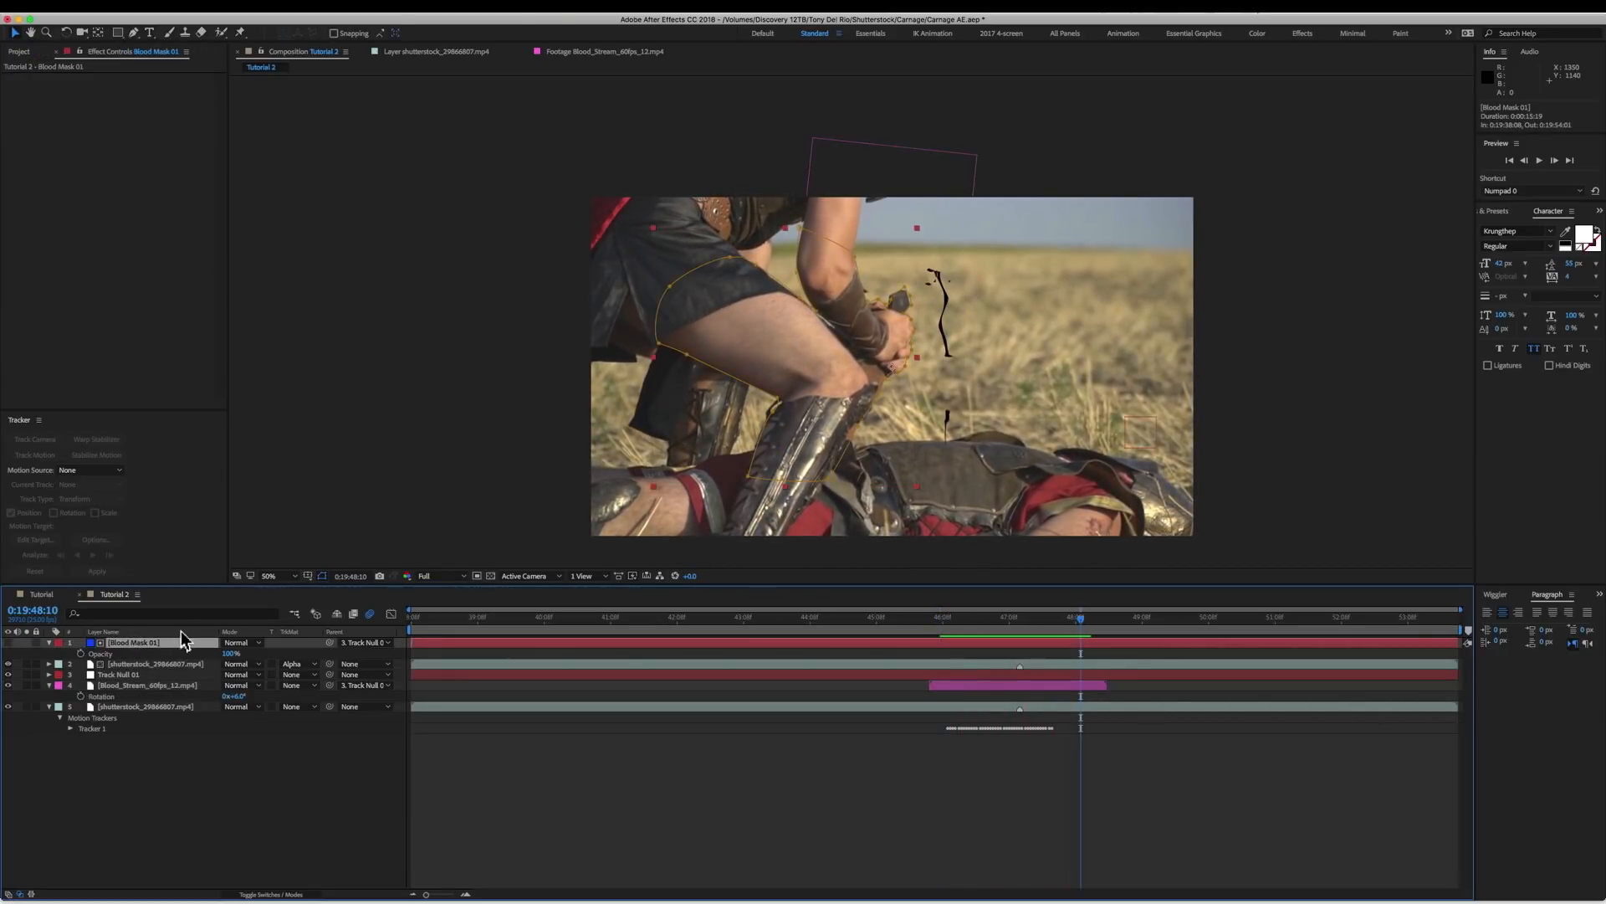
{"action": "key", "text": "f"}
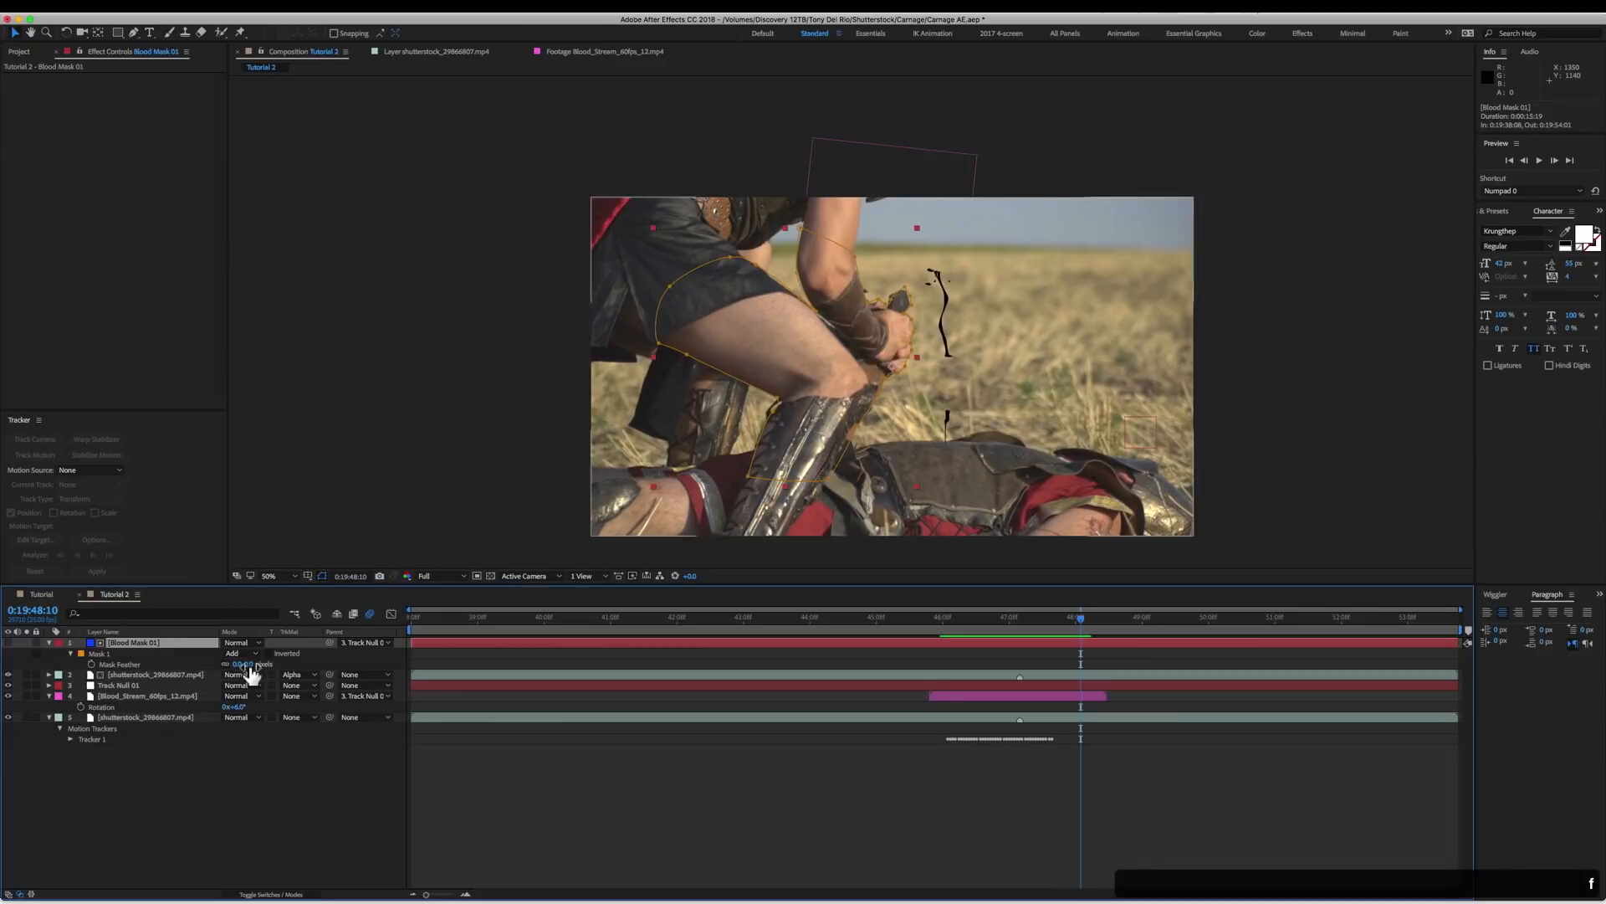
{"action": "left_click_drag", "start_coordinate": [251, 664], "coordinate": [251, 664]}
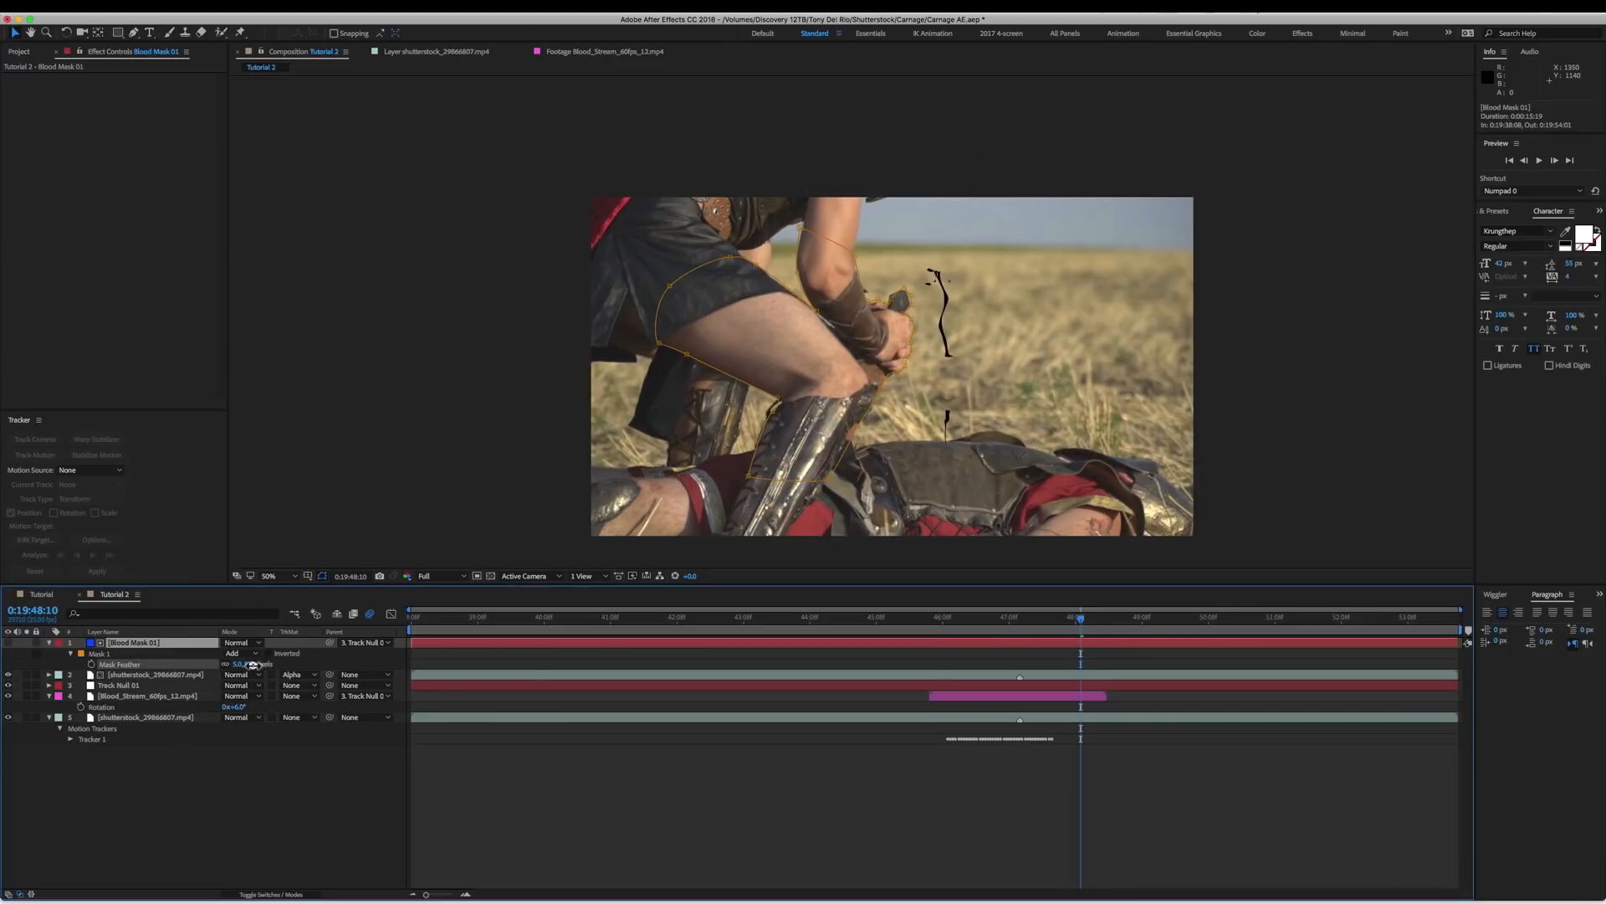
{"action": "key", "text": "F2"}
Scale the Blood_Stream_60fps_12.mp4 layer to 31% and play the composite from 0:19:46:05.
{"action": "left_click", "coordinate": [934, 617]}
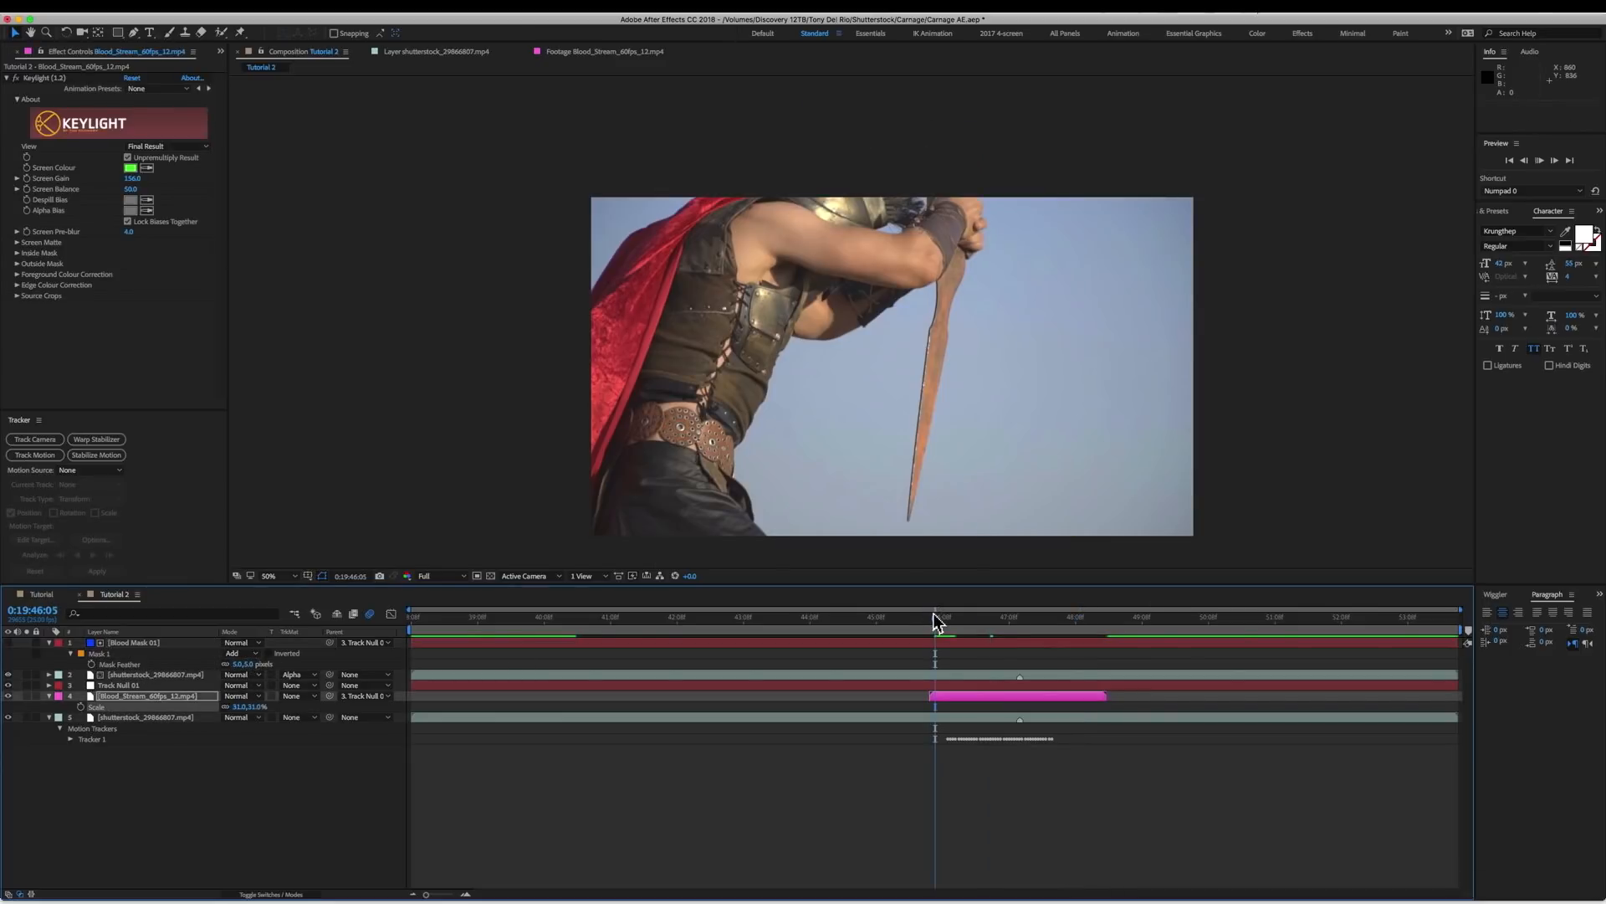
{"action": "key", "text": "space"}
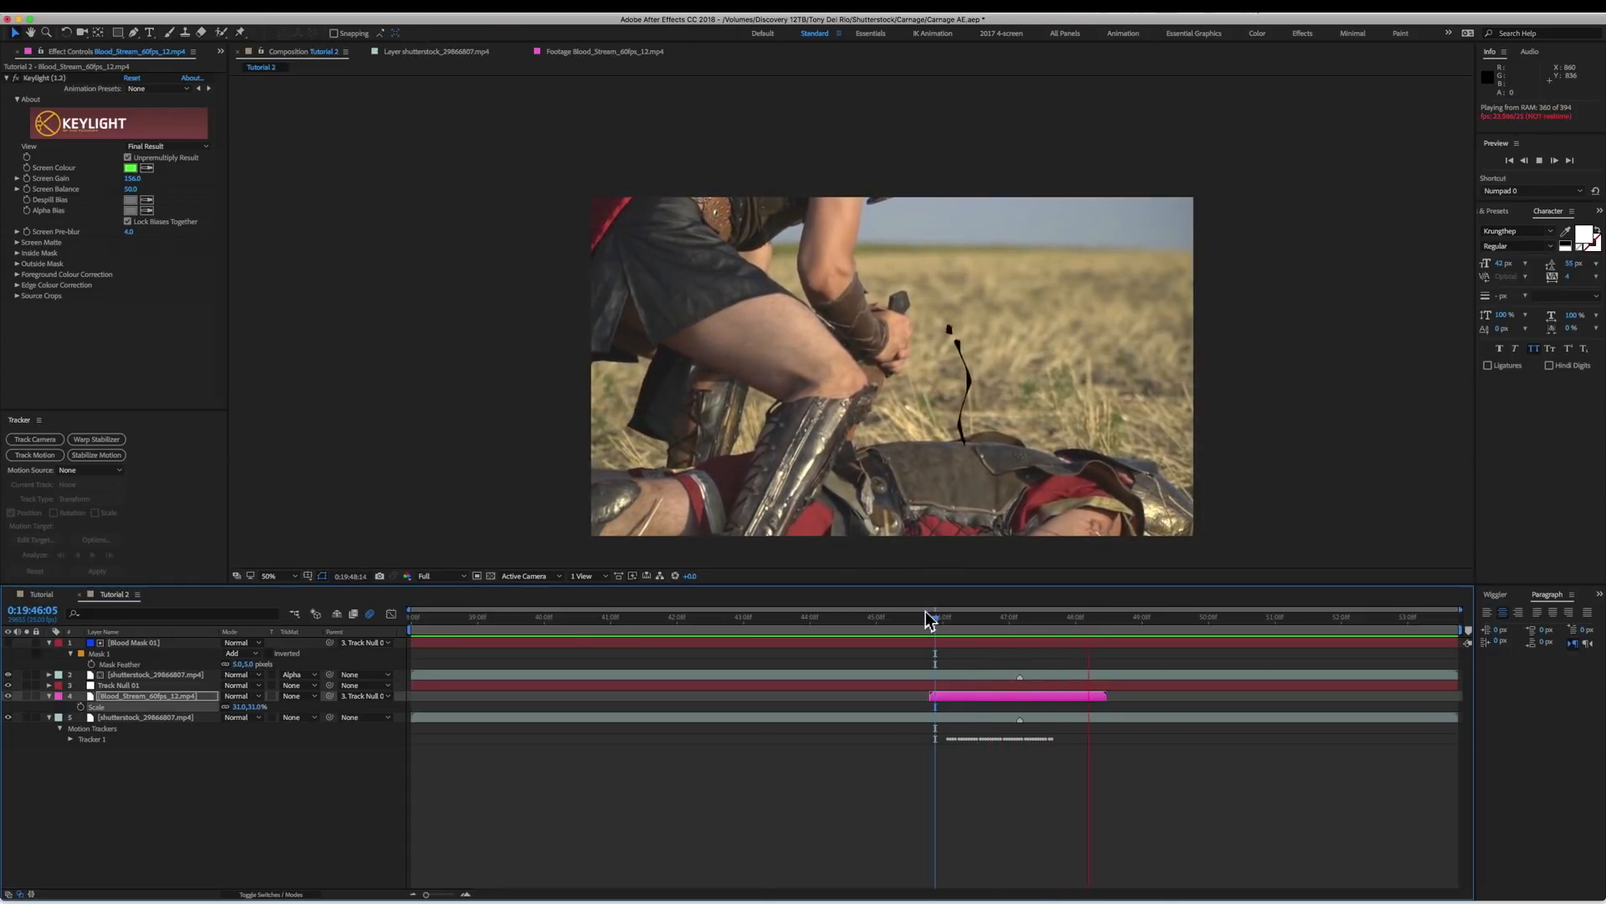
{"action": "key", "text": "space"}
Create an adjustment layer and place it at the top of the layer stack, above Blood Mask 01.
{"action": "left_click", "coordinate": [240, 13]}
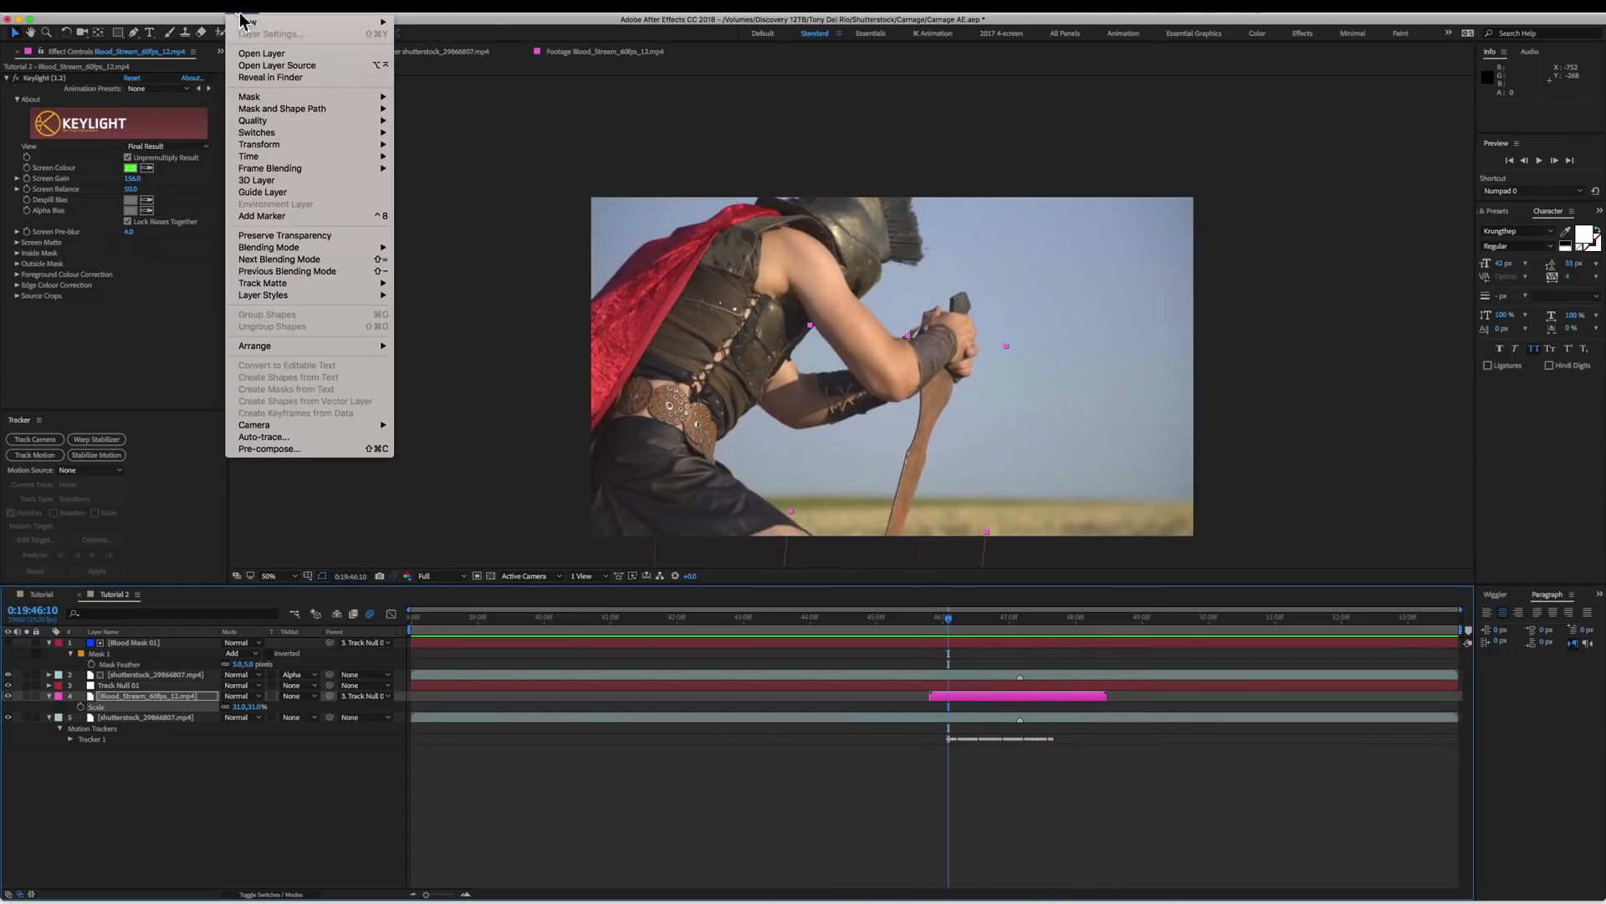
{"action": "mouse_move", "coordinate": [247, 21]}
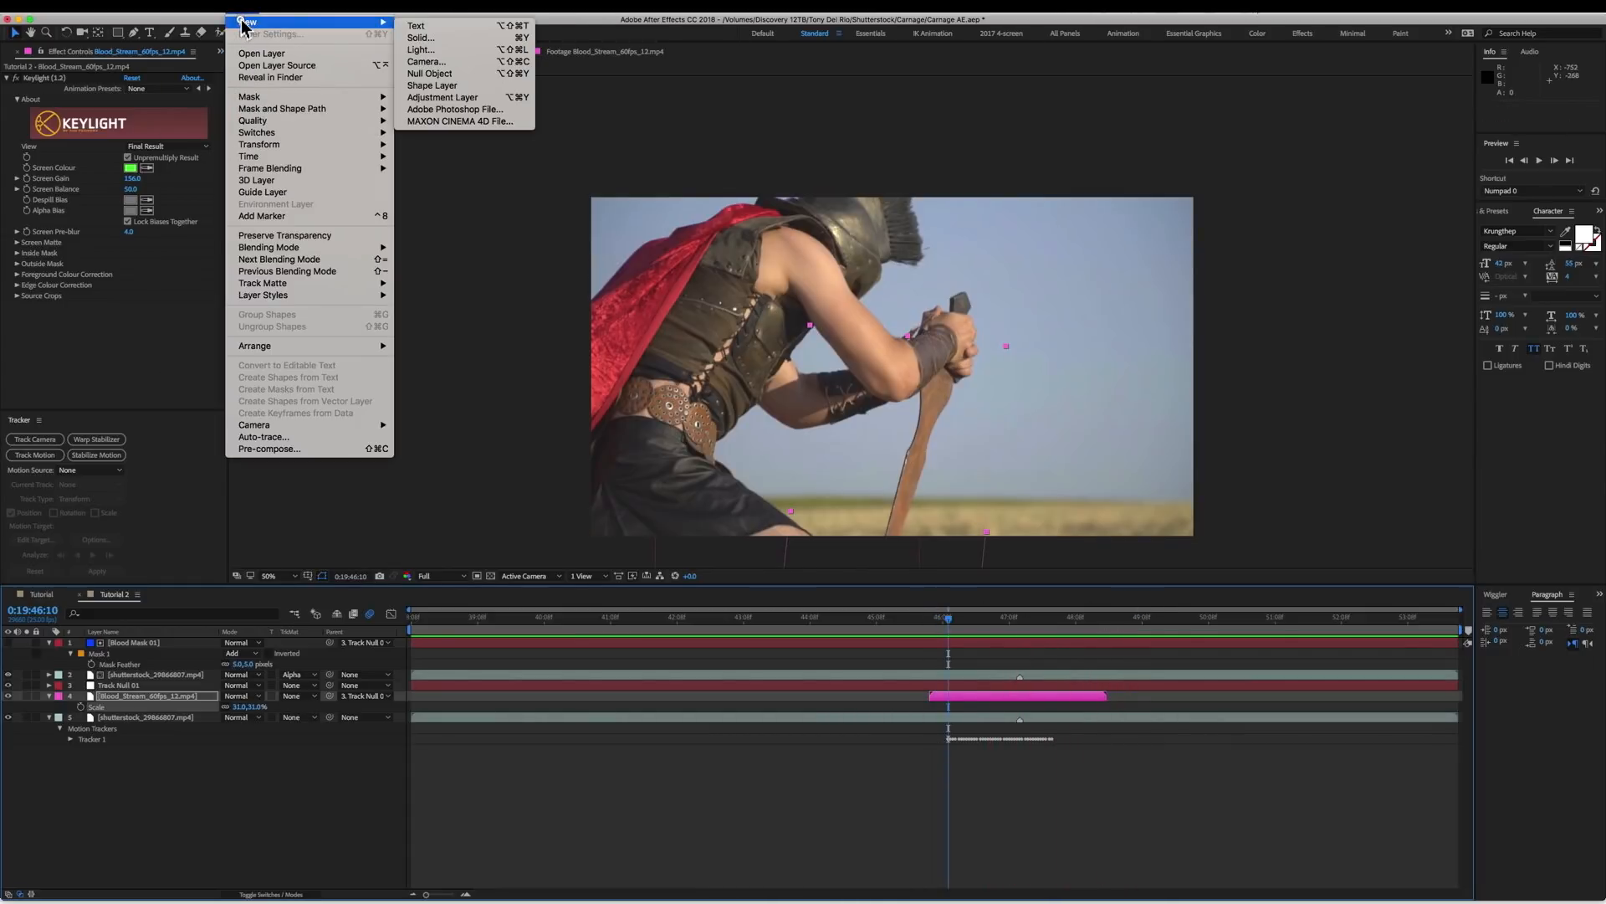
{"action": "left_click", "coordinate": [431, 93]}
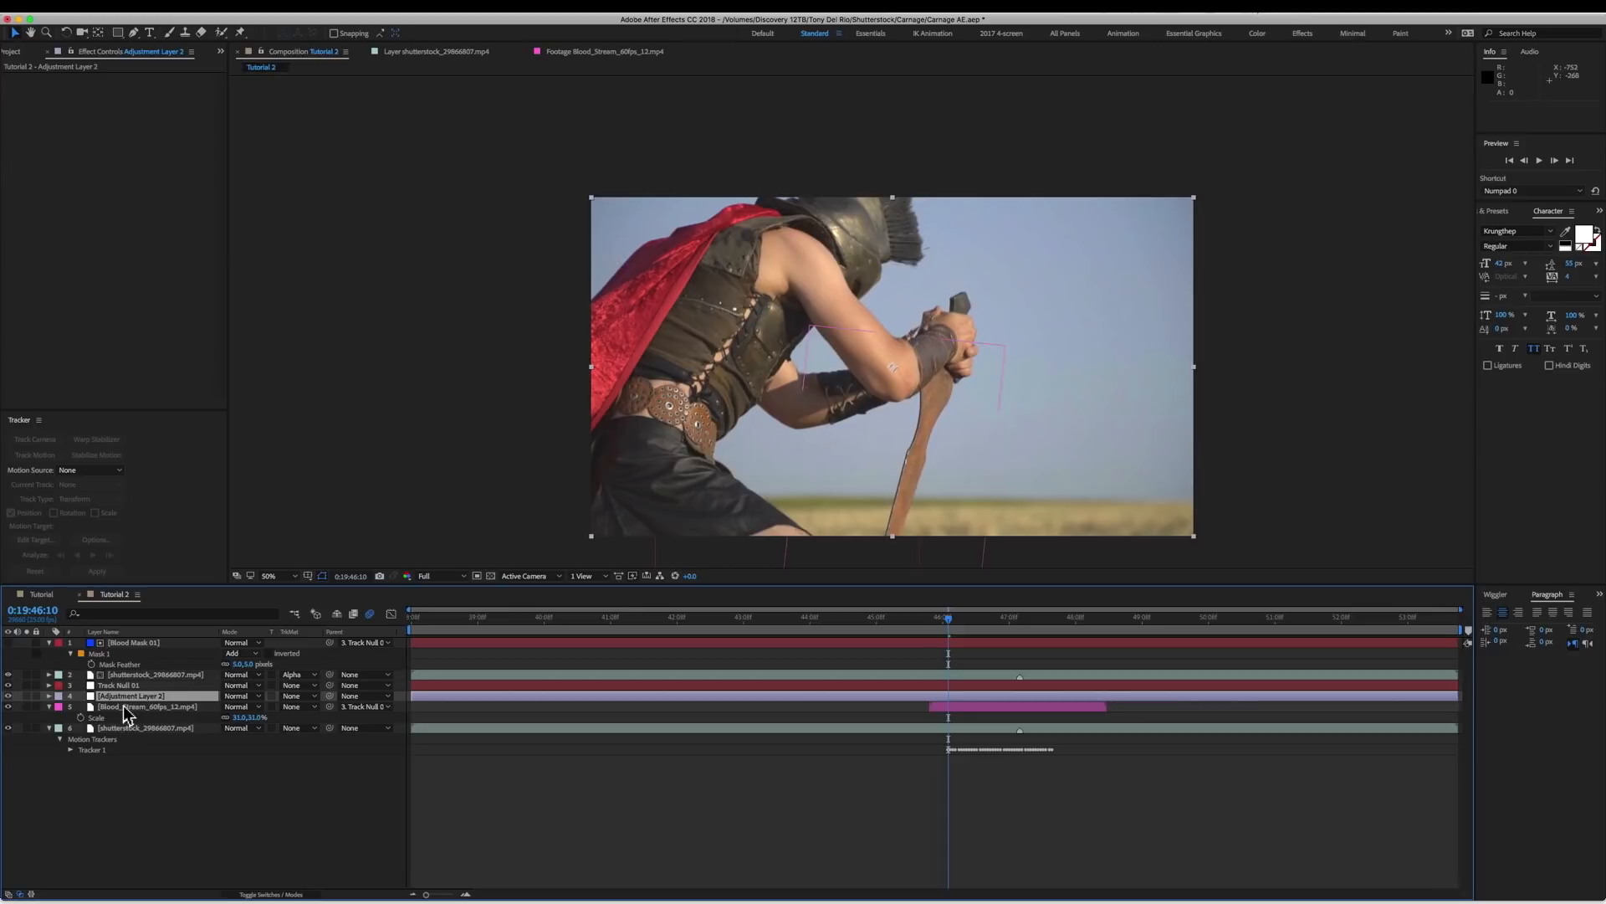
{"action": "left_click_drag", "start_coordinate": [125, 696], "coordinate": [131, 641]}
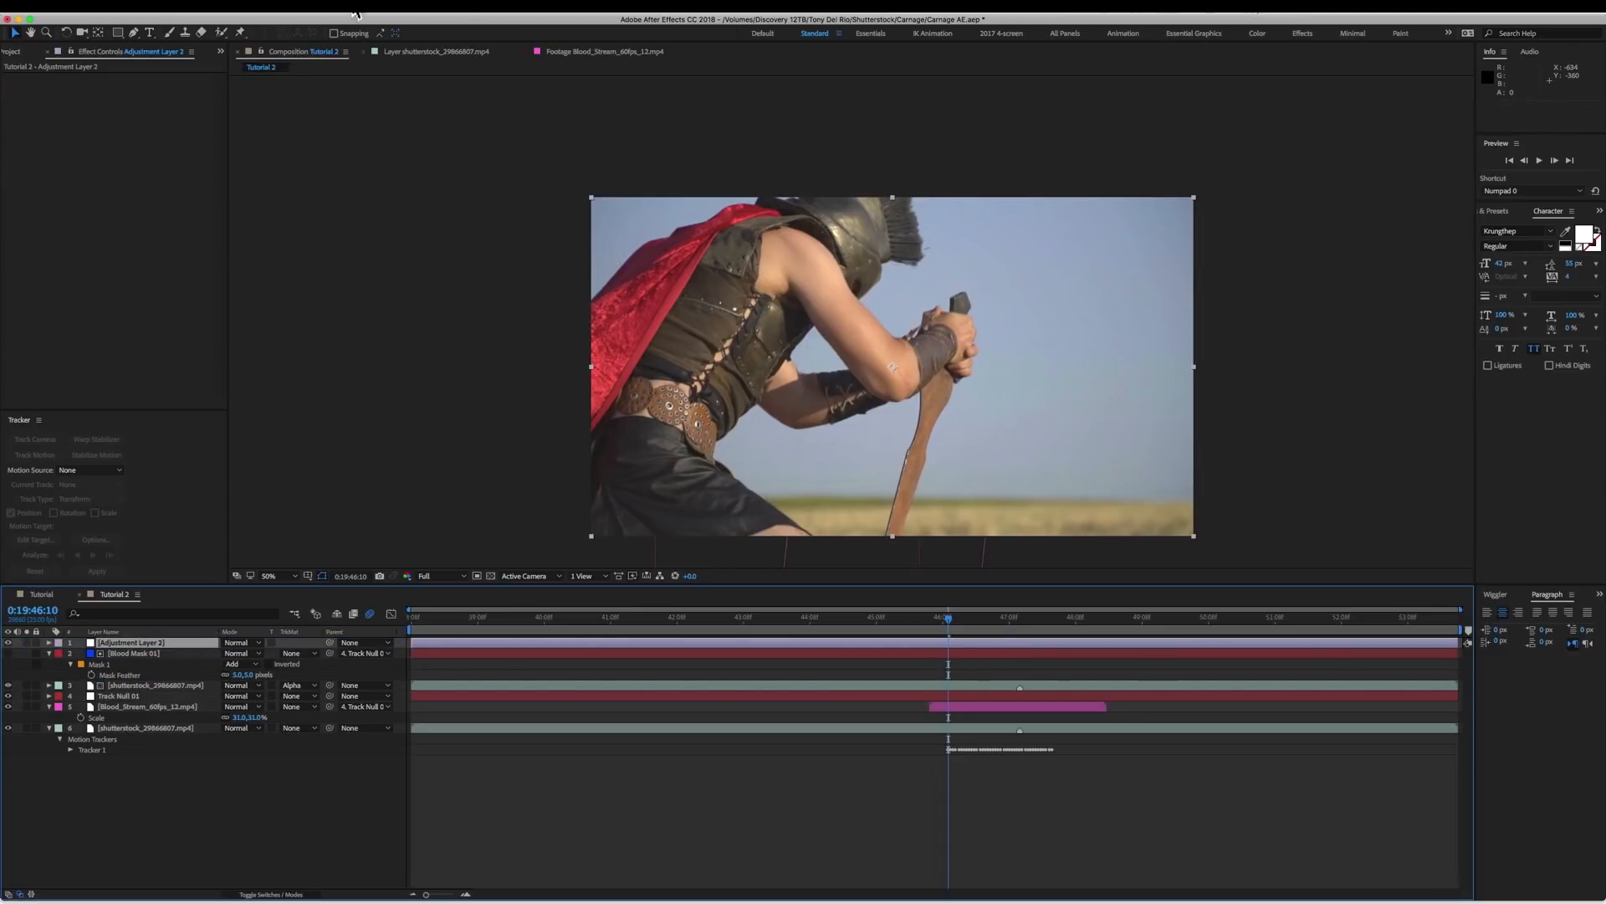
Apply a Curves effect to the adjustment layer and shape the RGB curve into a gentle S for more contrast.
{"action": "left_click", "coordinate": [300, 14]}
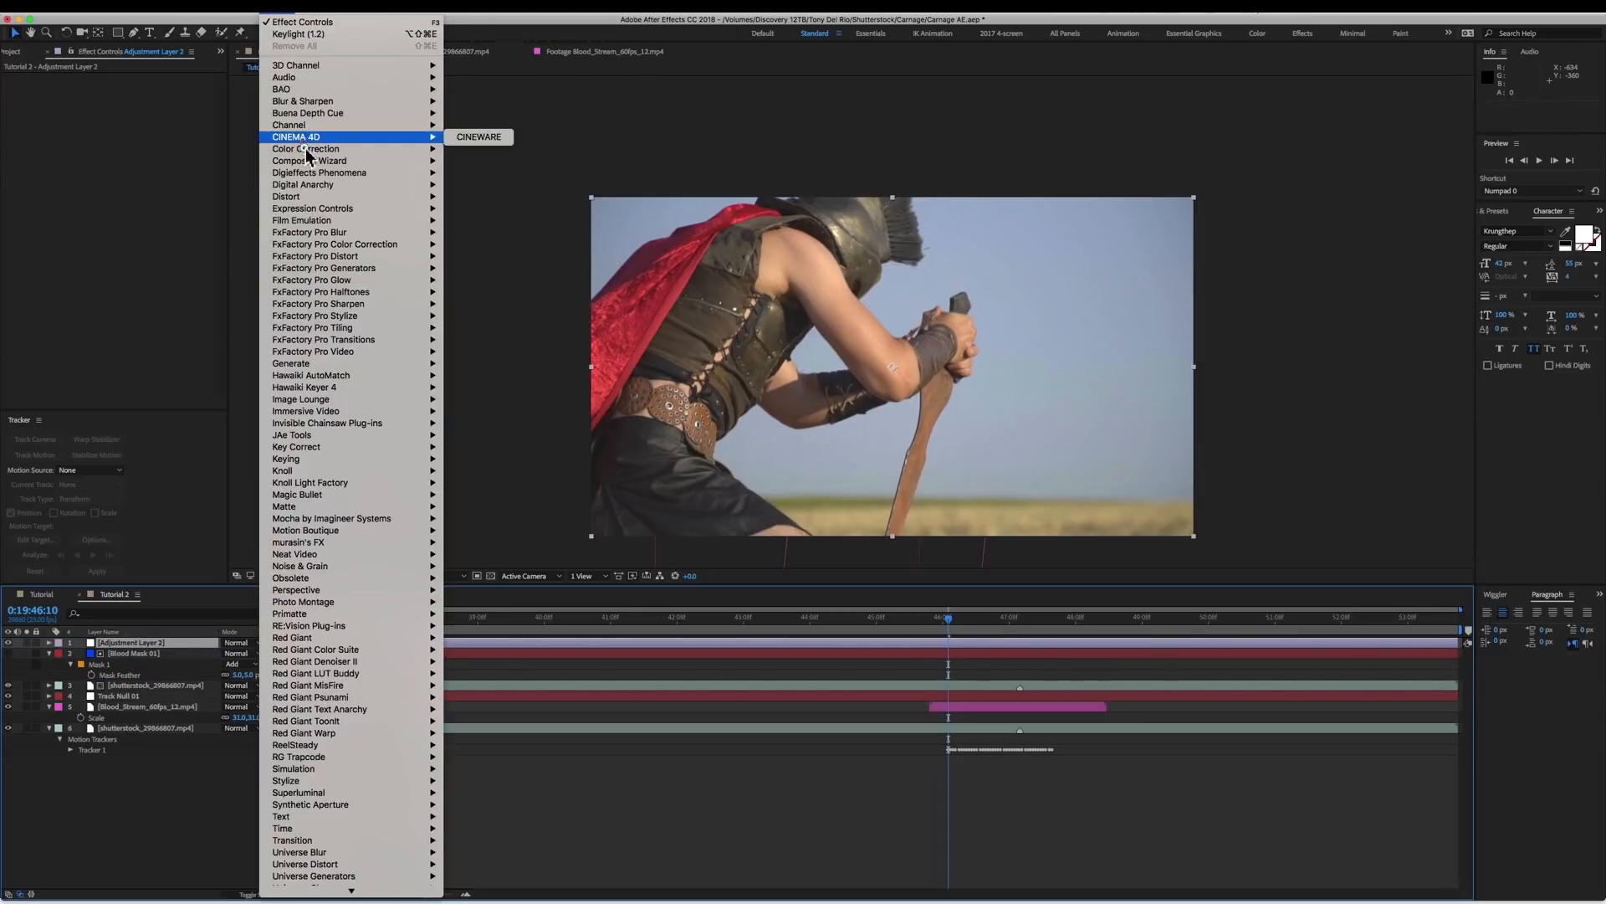
{"action": "mouse_move", "coordinate": [307, 153]}
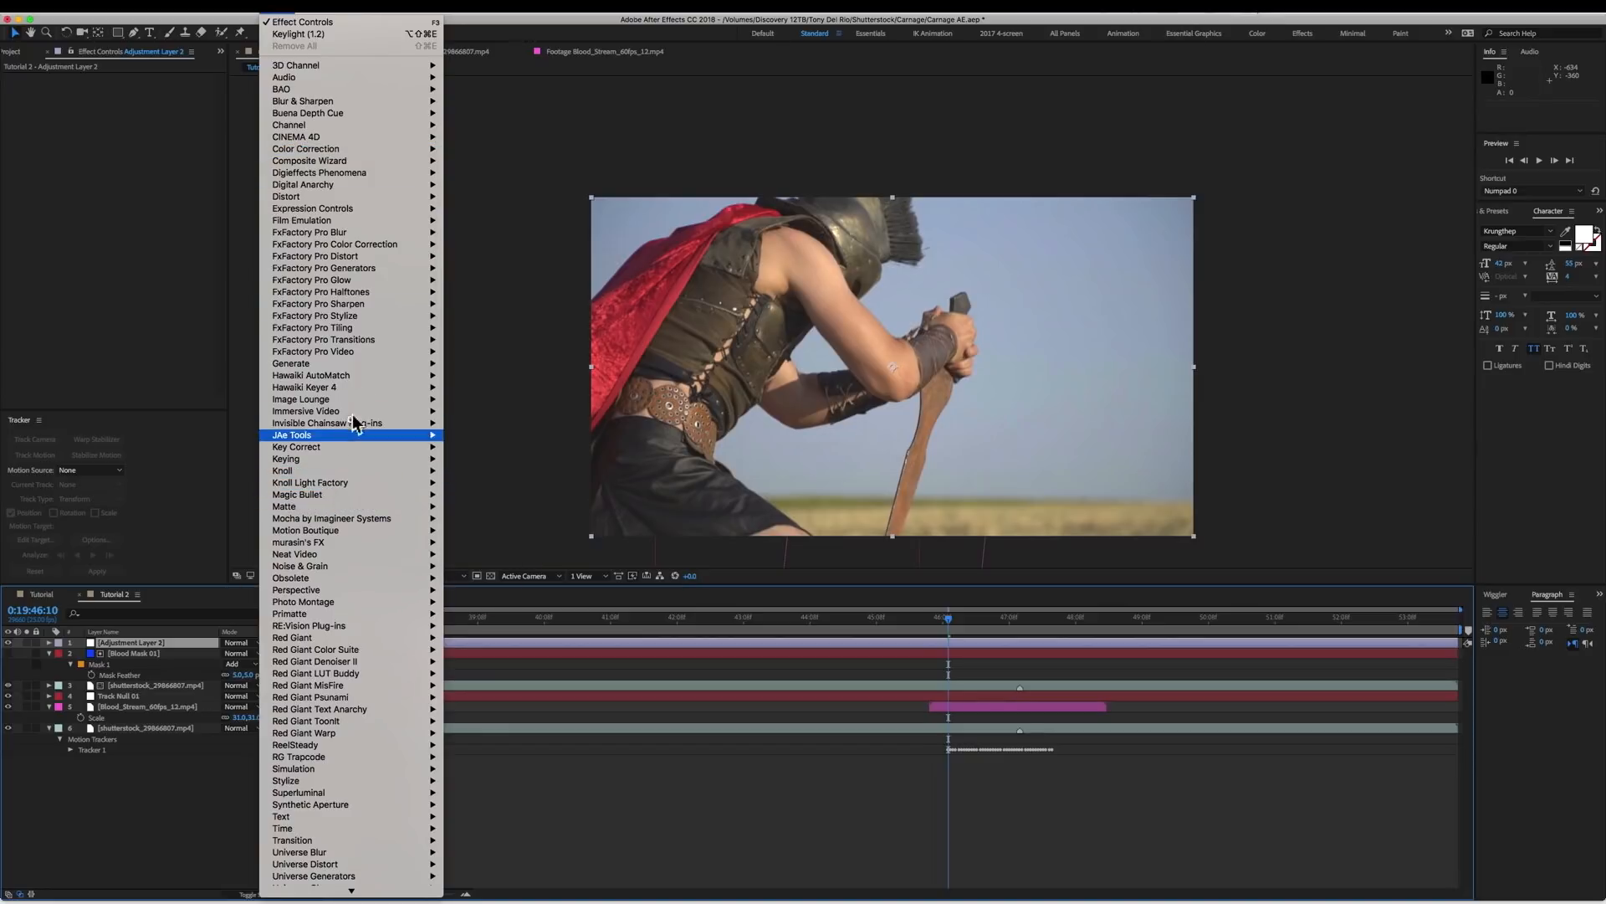
{"action": "mouse_move", "coordinate": [366, 151]}
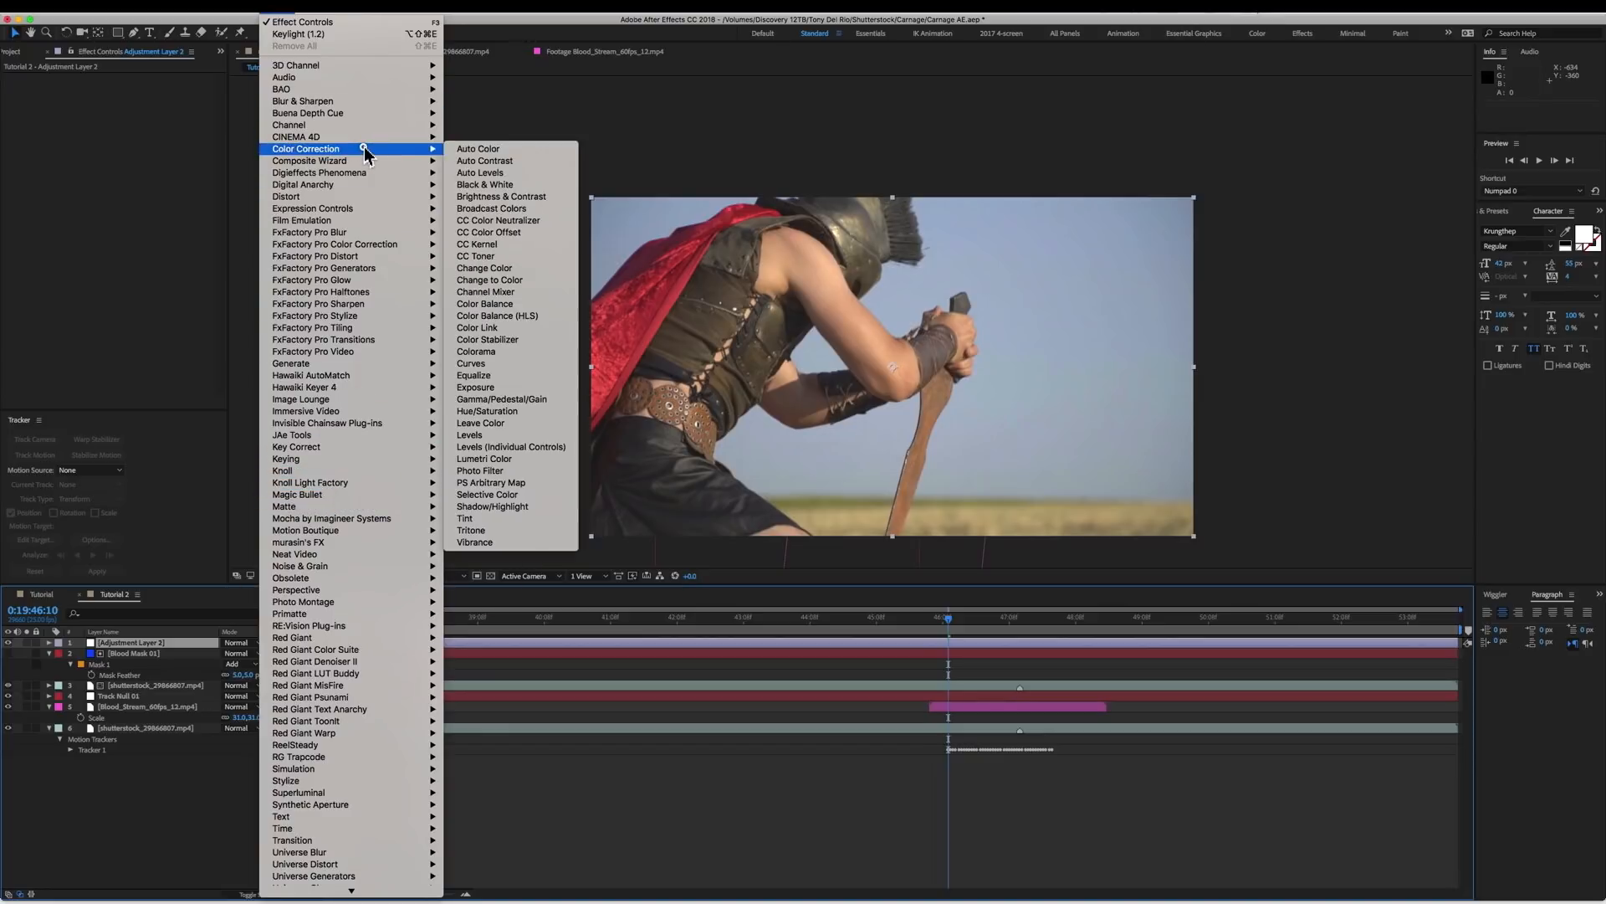
{"action": "left_click", "coordinate": [544, 366]}
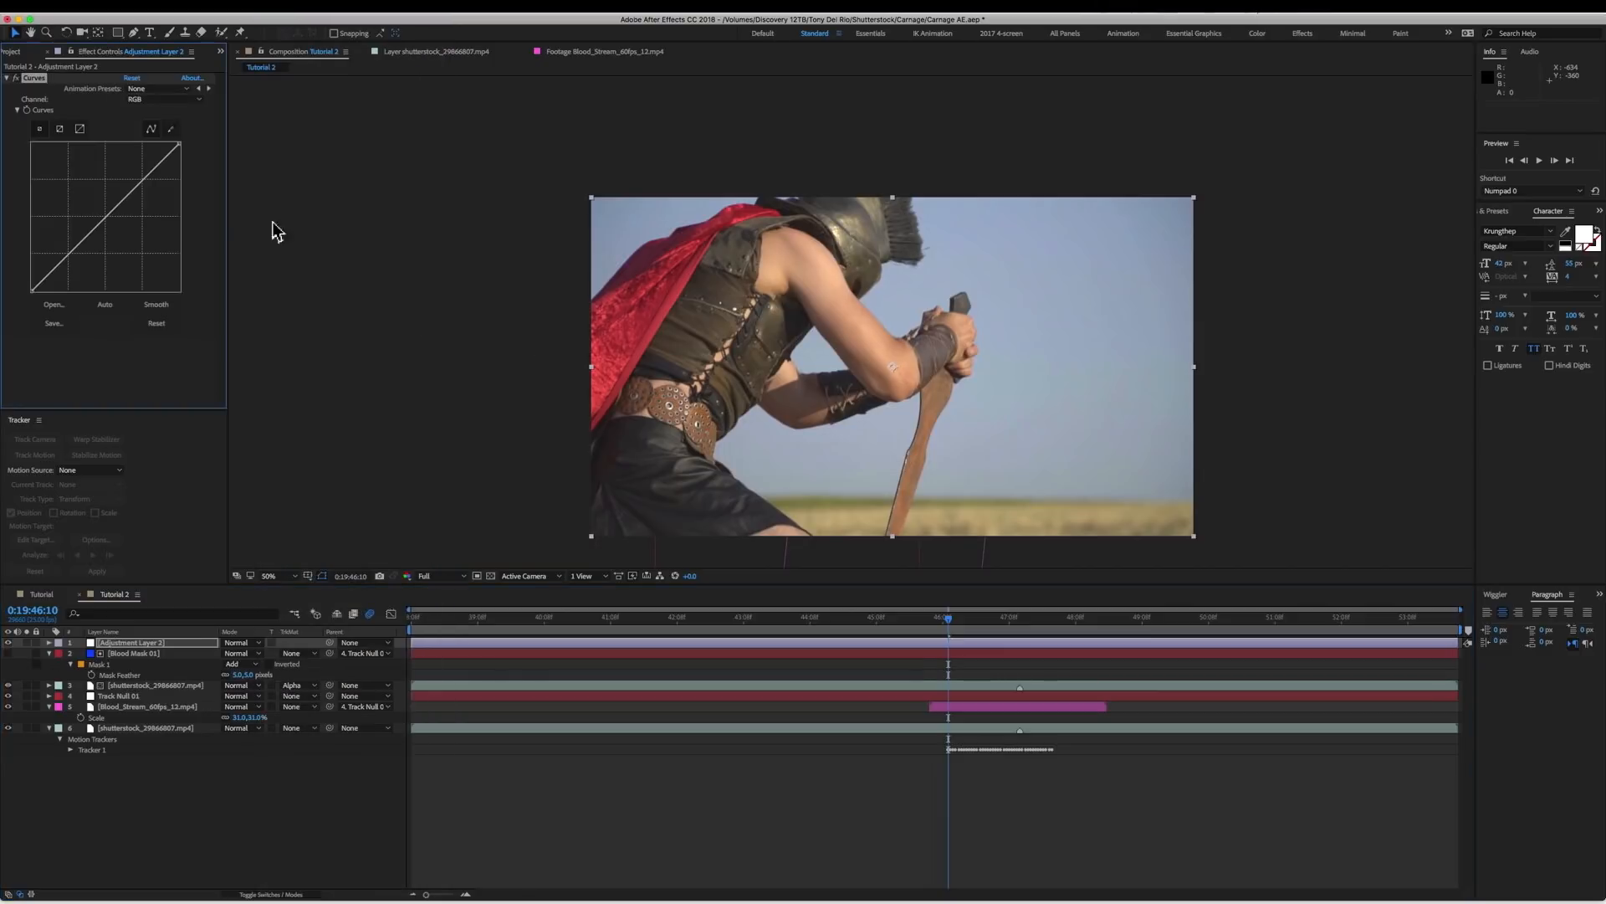
{"action": "left_click_drag", "start_coordinate": [116, 227], "coordinate": [129, 194]}
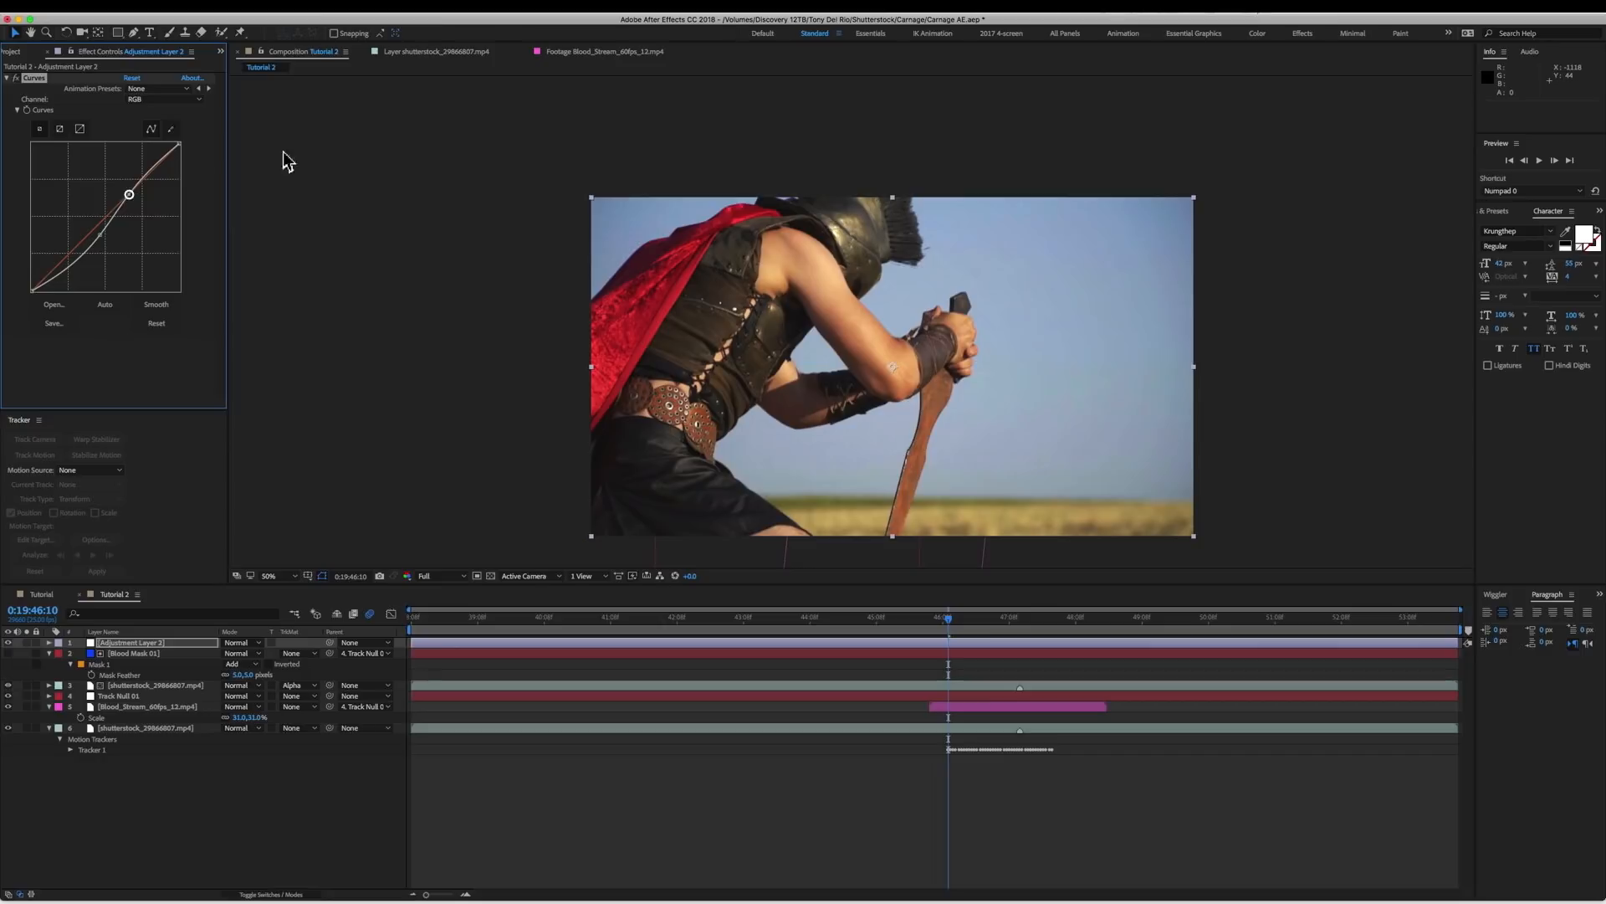
Add a Color Balance (HLS) effect to the adjustment layer and lower its saturation for a muted look.
{"action": "left_click", "coordinate": [264, 10]}
{"action": "mouse_move", "coordinate": [288, 12]}
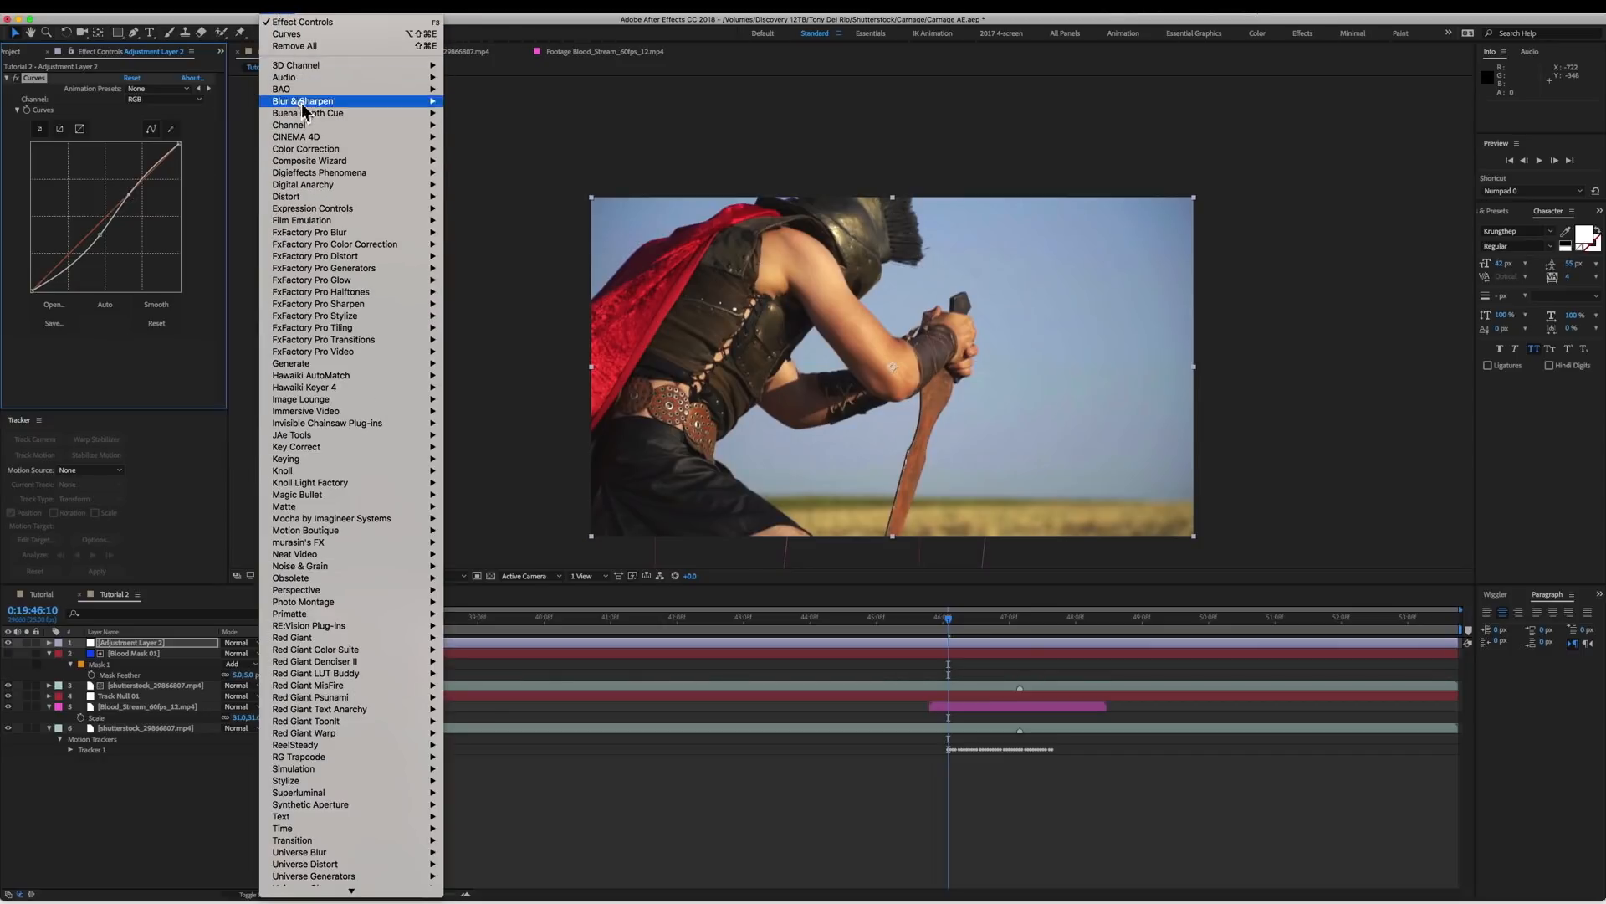
{"action": "mouse_move", "coordinate": [306, 161]}
{"action": "left_click", "coordinate": [559, 317]}
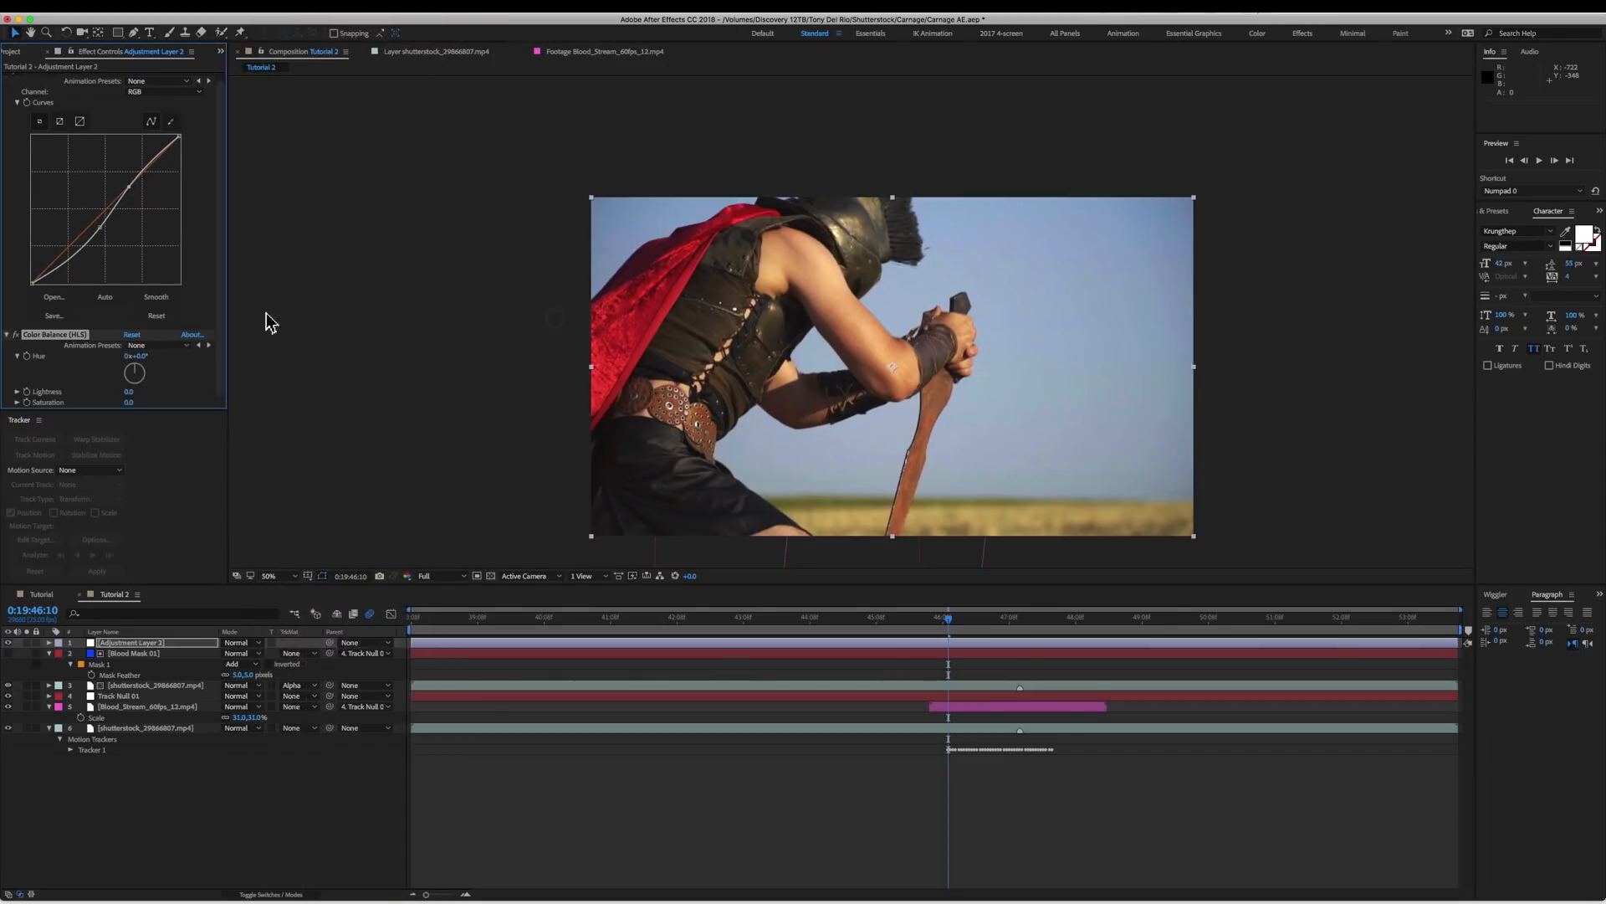
{"action": "mouse_move", "coordinate": [128, 403]}
{"action": "left_mouse_down"}
{"action": "mouse_move", "coordinate": [93, 404]}
{"action": "mouse_move", "coordinate": [109, 403]}
{"action": "left_mouse_up"}
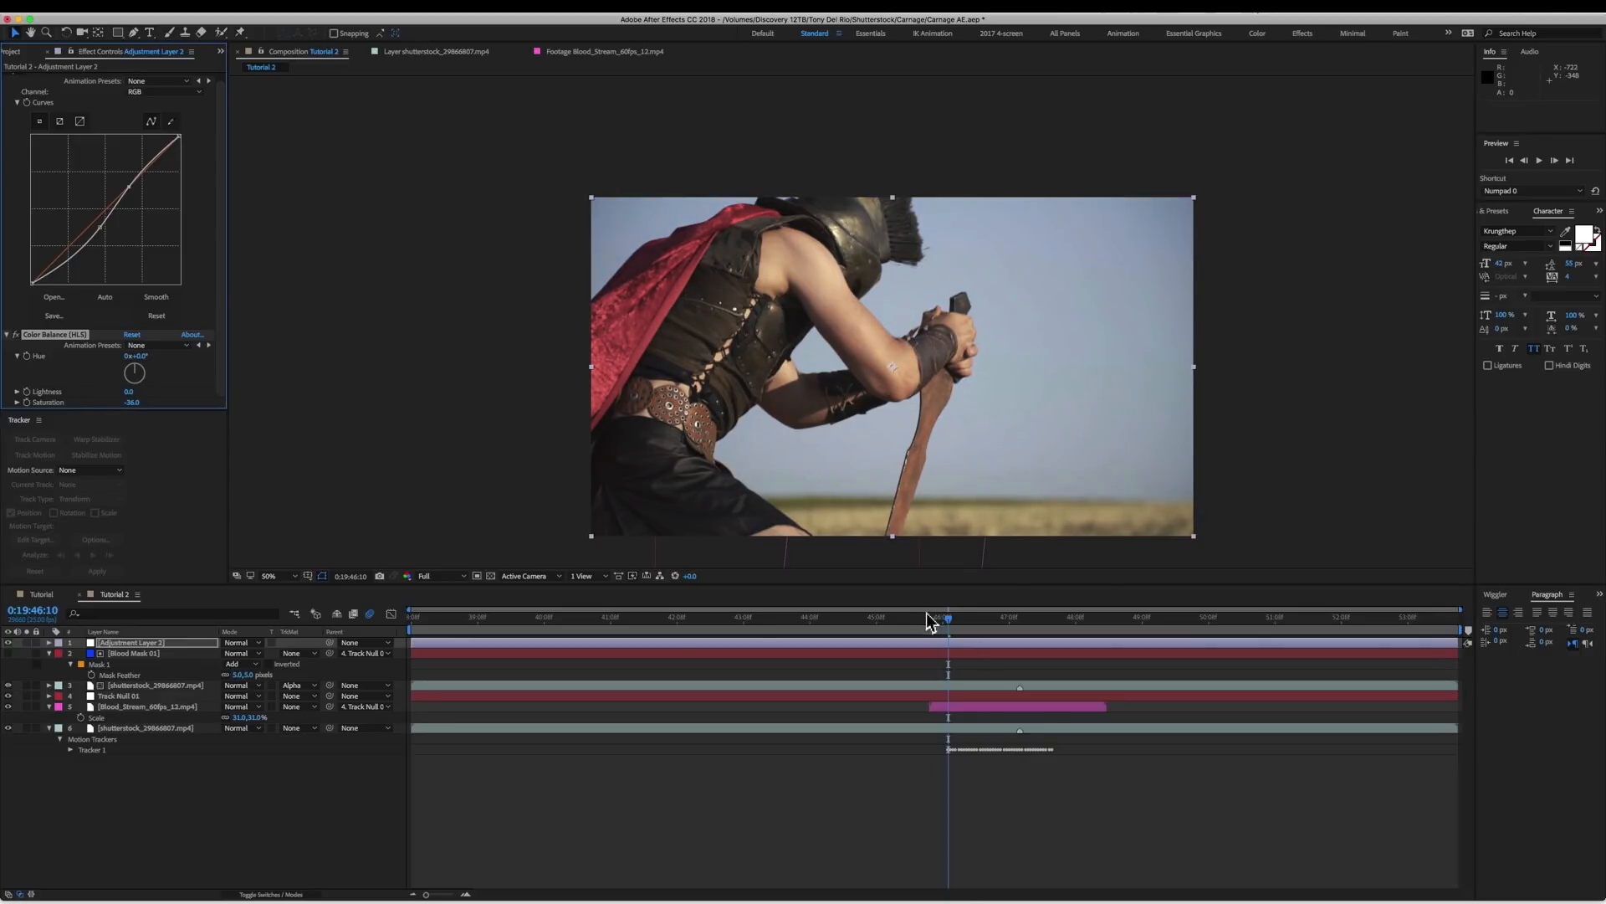
Play the graded composite from 0:19:45:16 to review the finished blood effect.
{"action": "left_click_drag", "start_coordinate": [929, 623], "coordinate": [889, 633]}
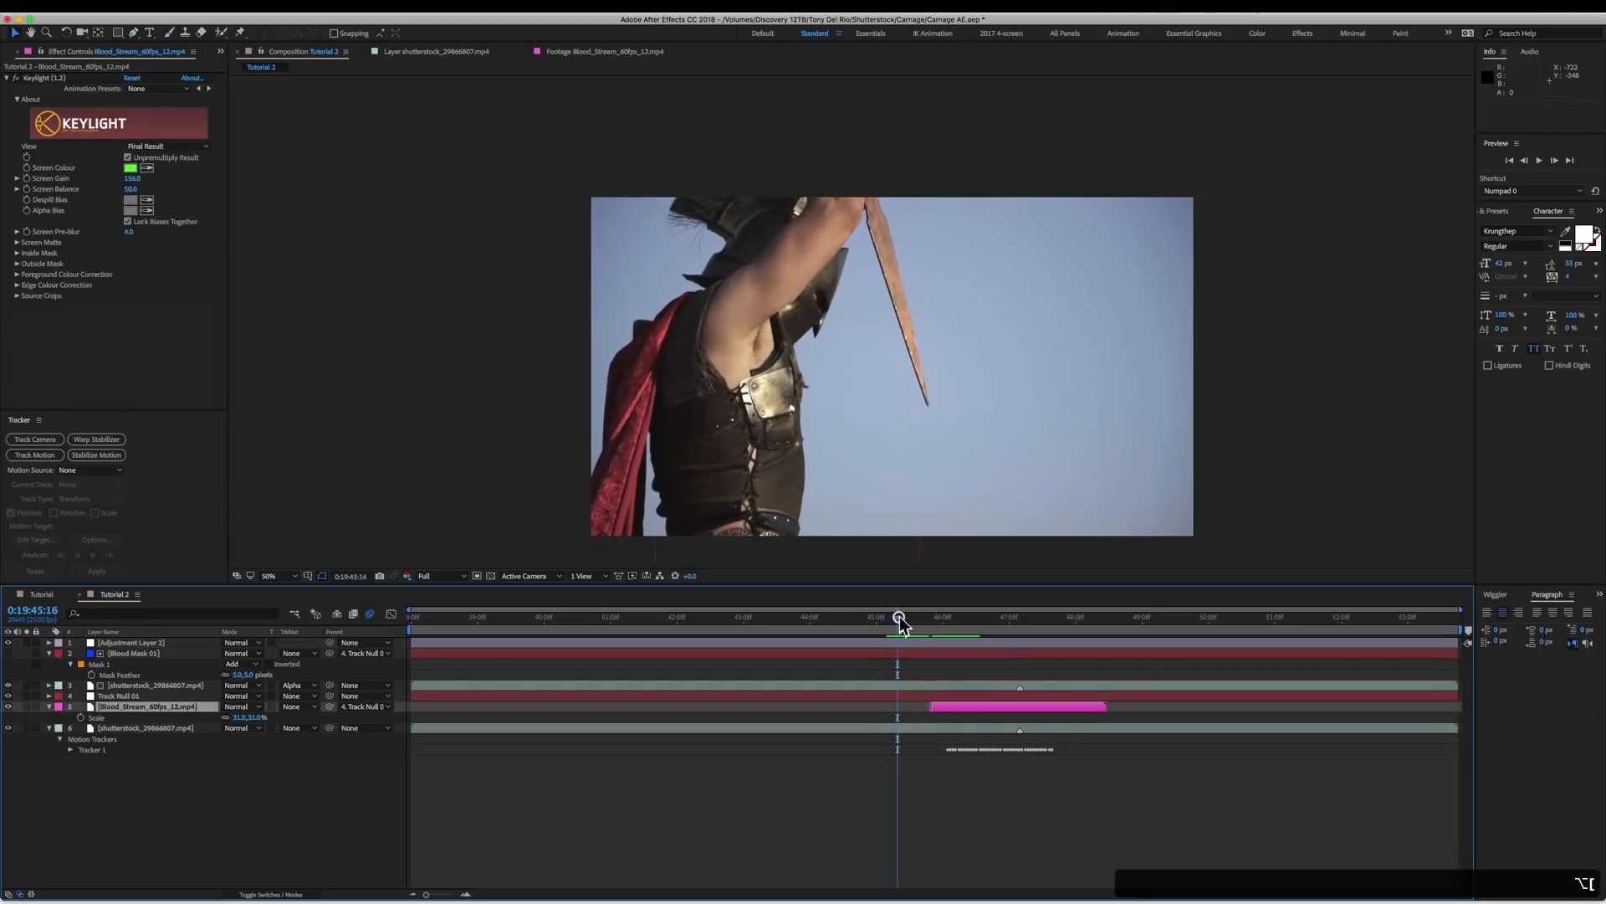
{"action": "key", "text": "space"}
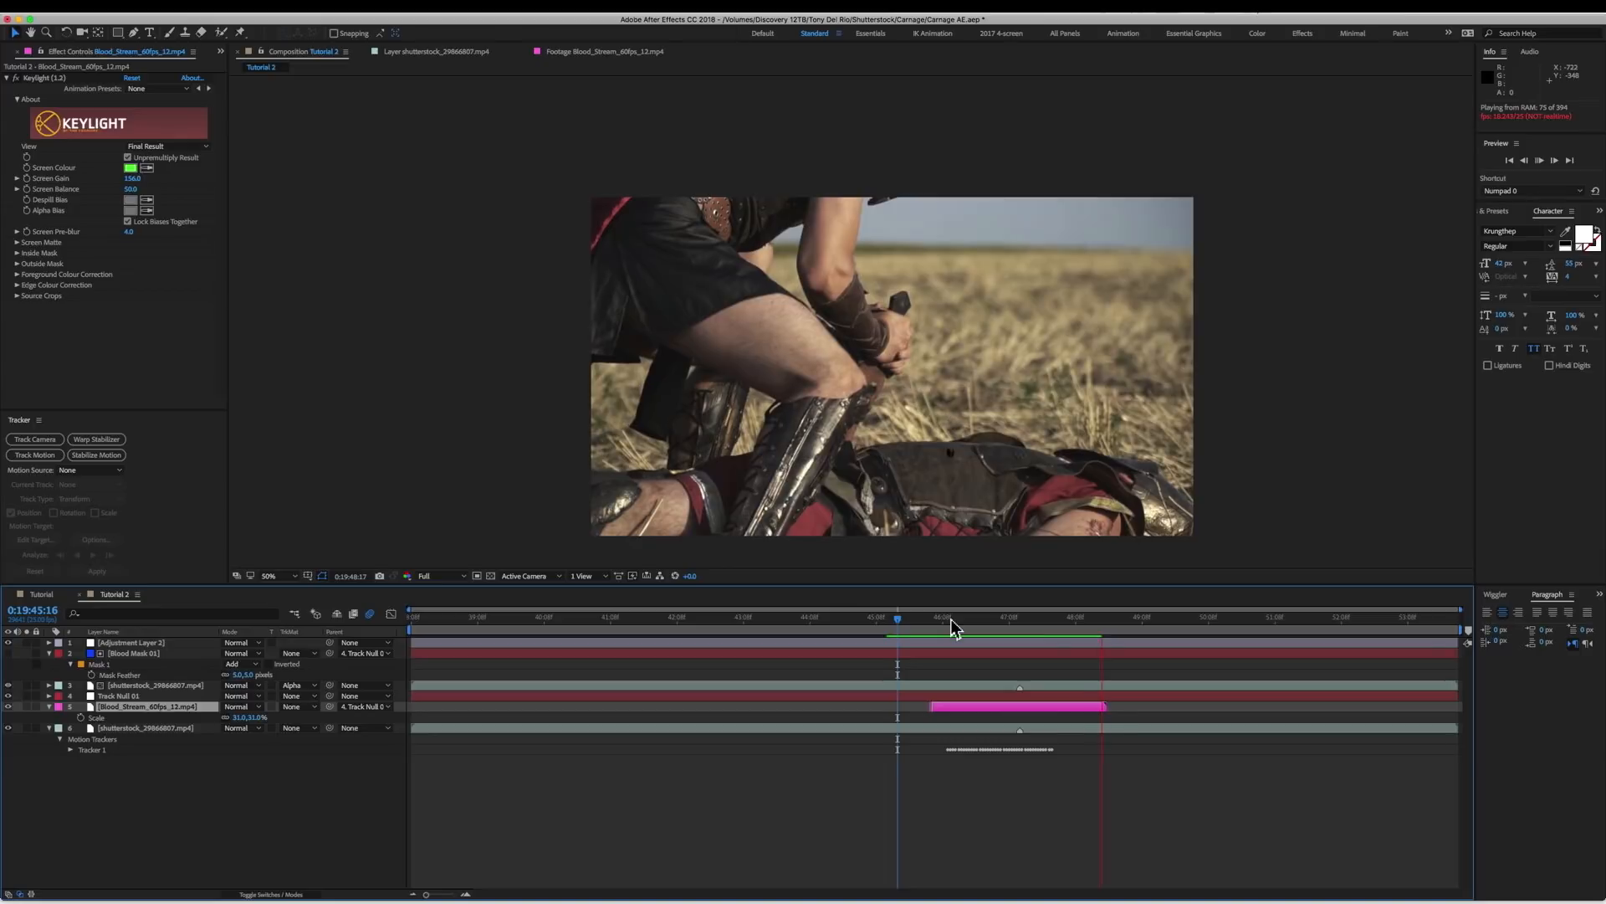
{"action": "key", "text": "space"}
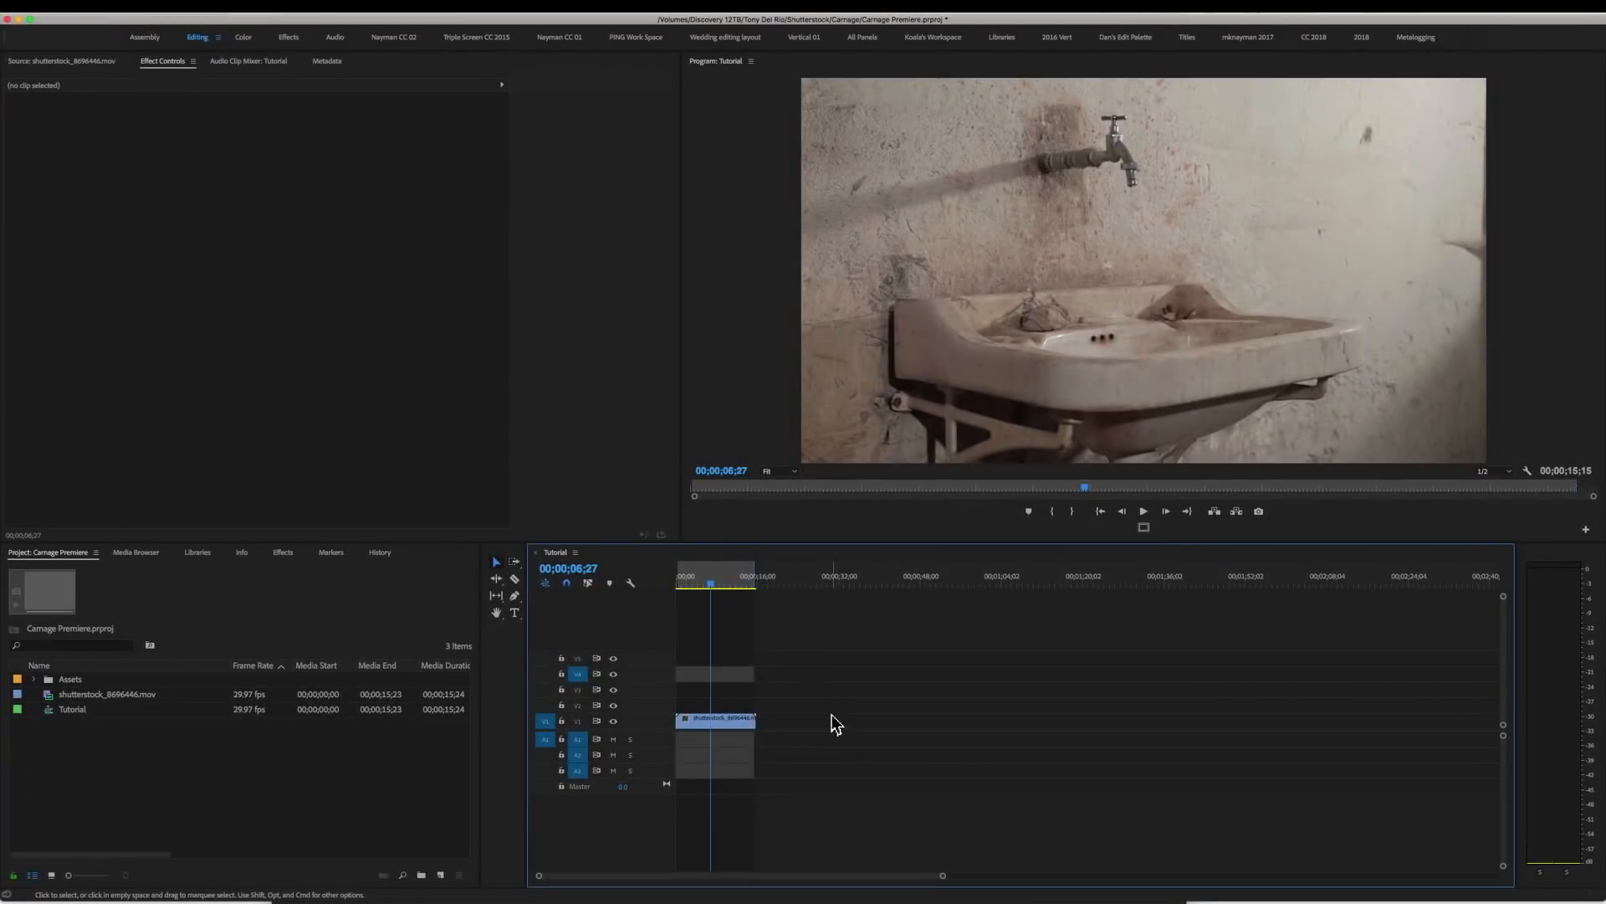
Switch to the Premiere Pro project and play the sink footage in the Tutorial sequence from the beginning.
{"action": "key", "text": "a"}
{"action": "left_click_drag", "start_coordinate": [730, 576], "coordinate": [591, 570]}
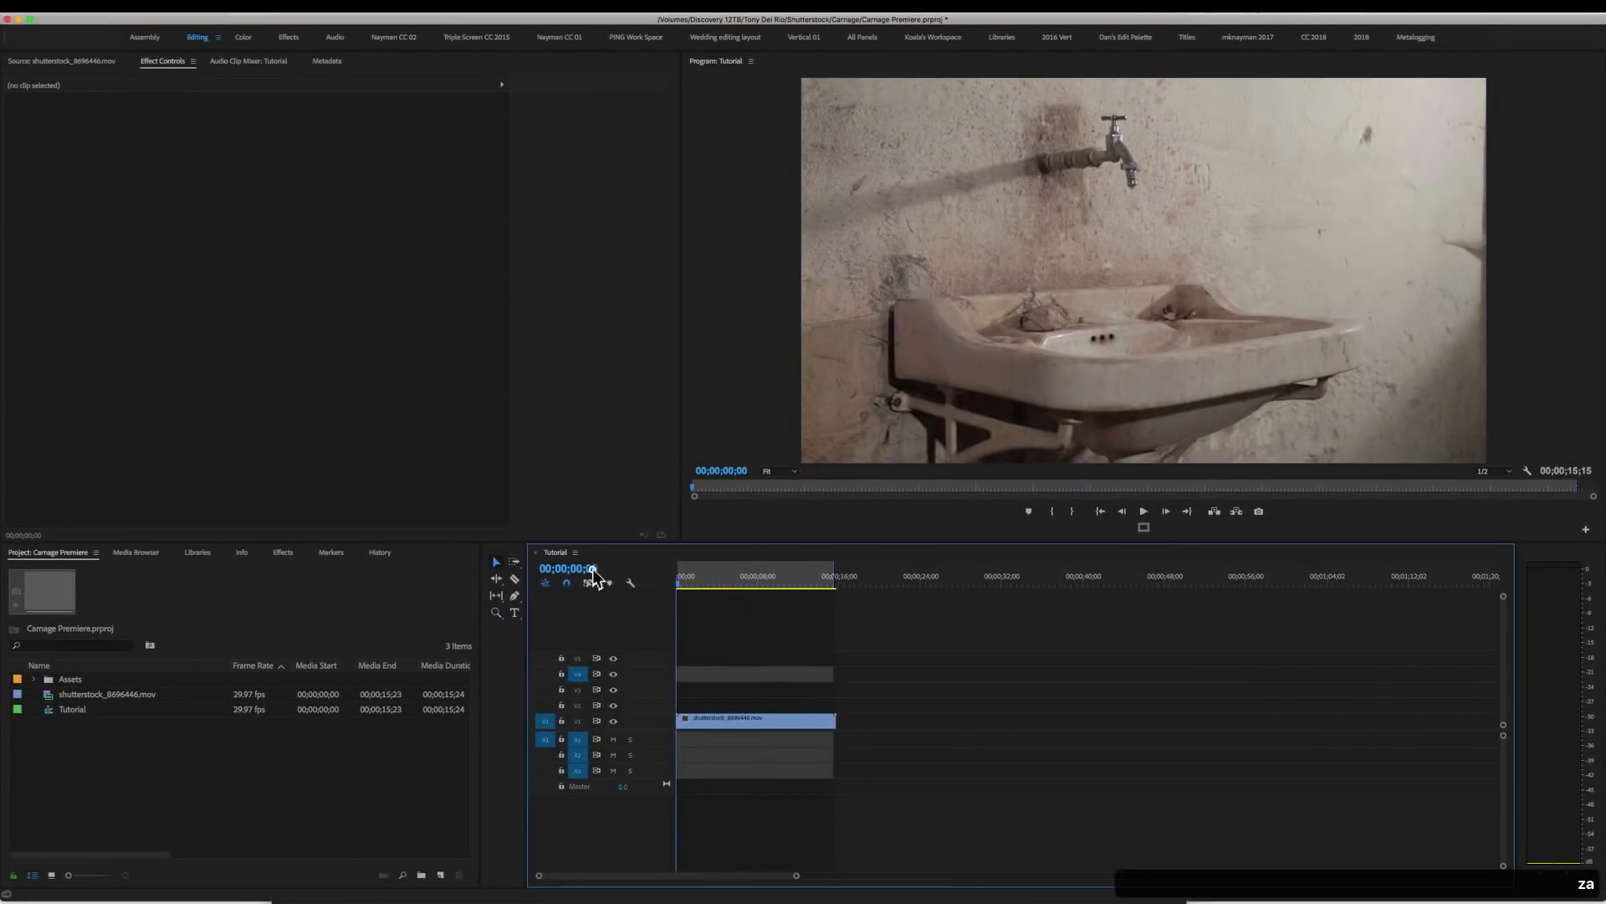
{"action": "key", "text": "space"}
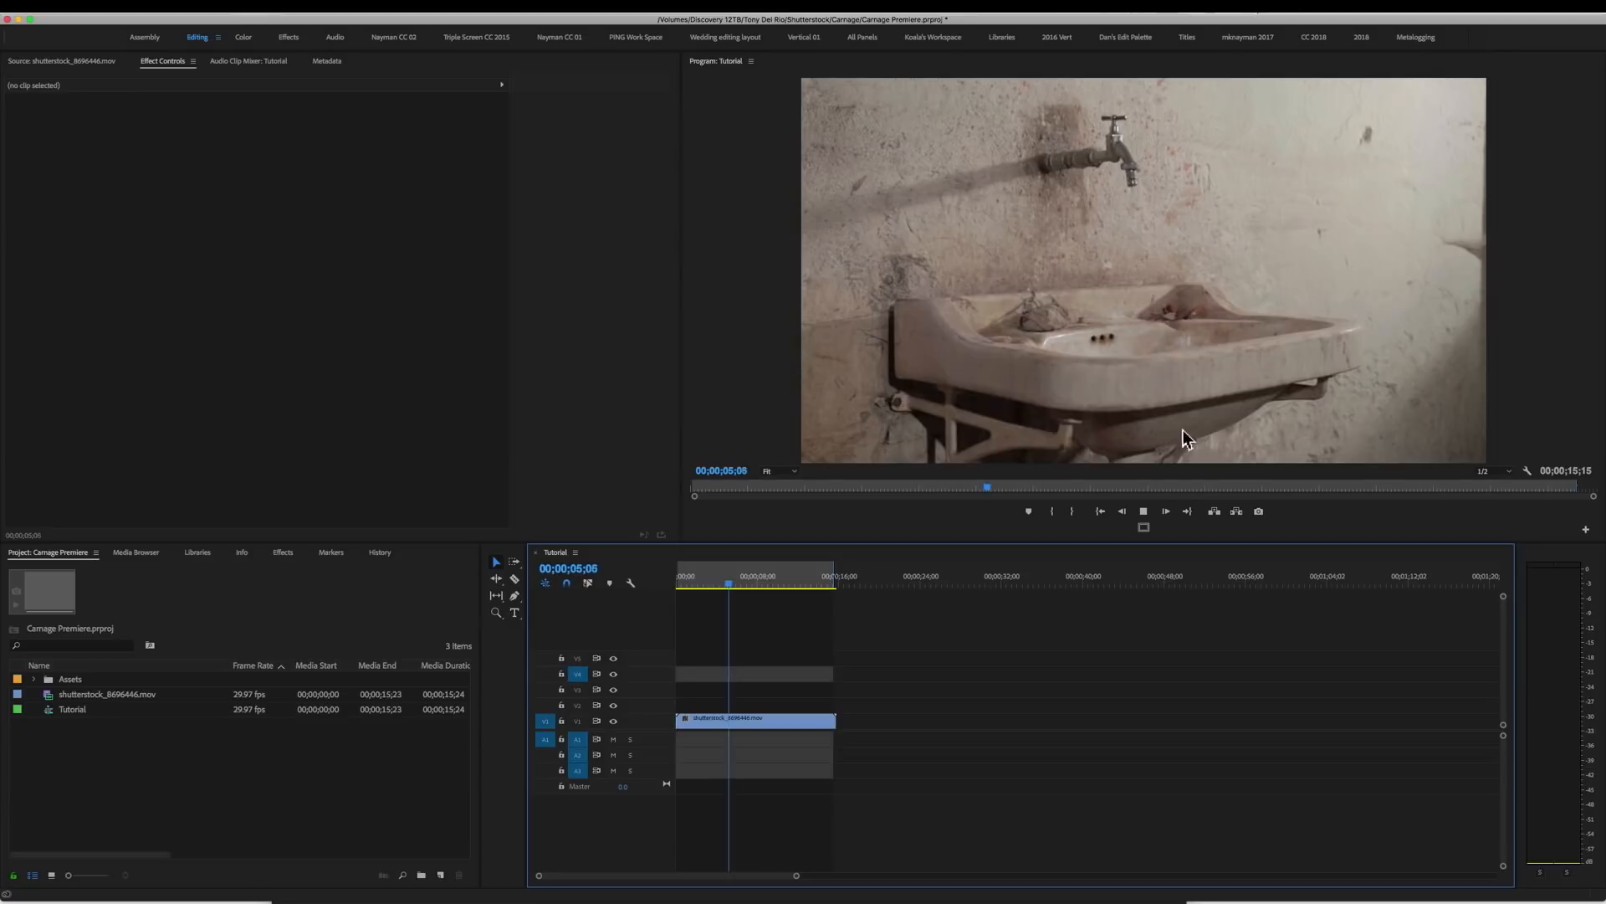
Trim the end of shutterstock_8696446.mov to 00;00;06;06 and play the shortened sequence from the start.
{"action": "left_click_drag", "start_coordinate": [837, 720], "coordinate": [743, 719]}
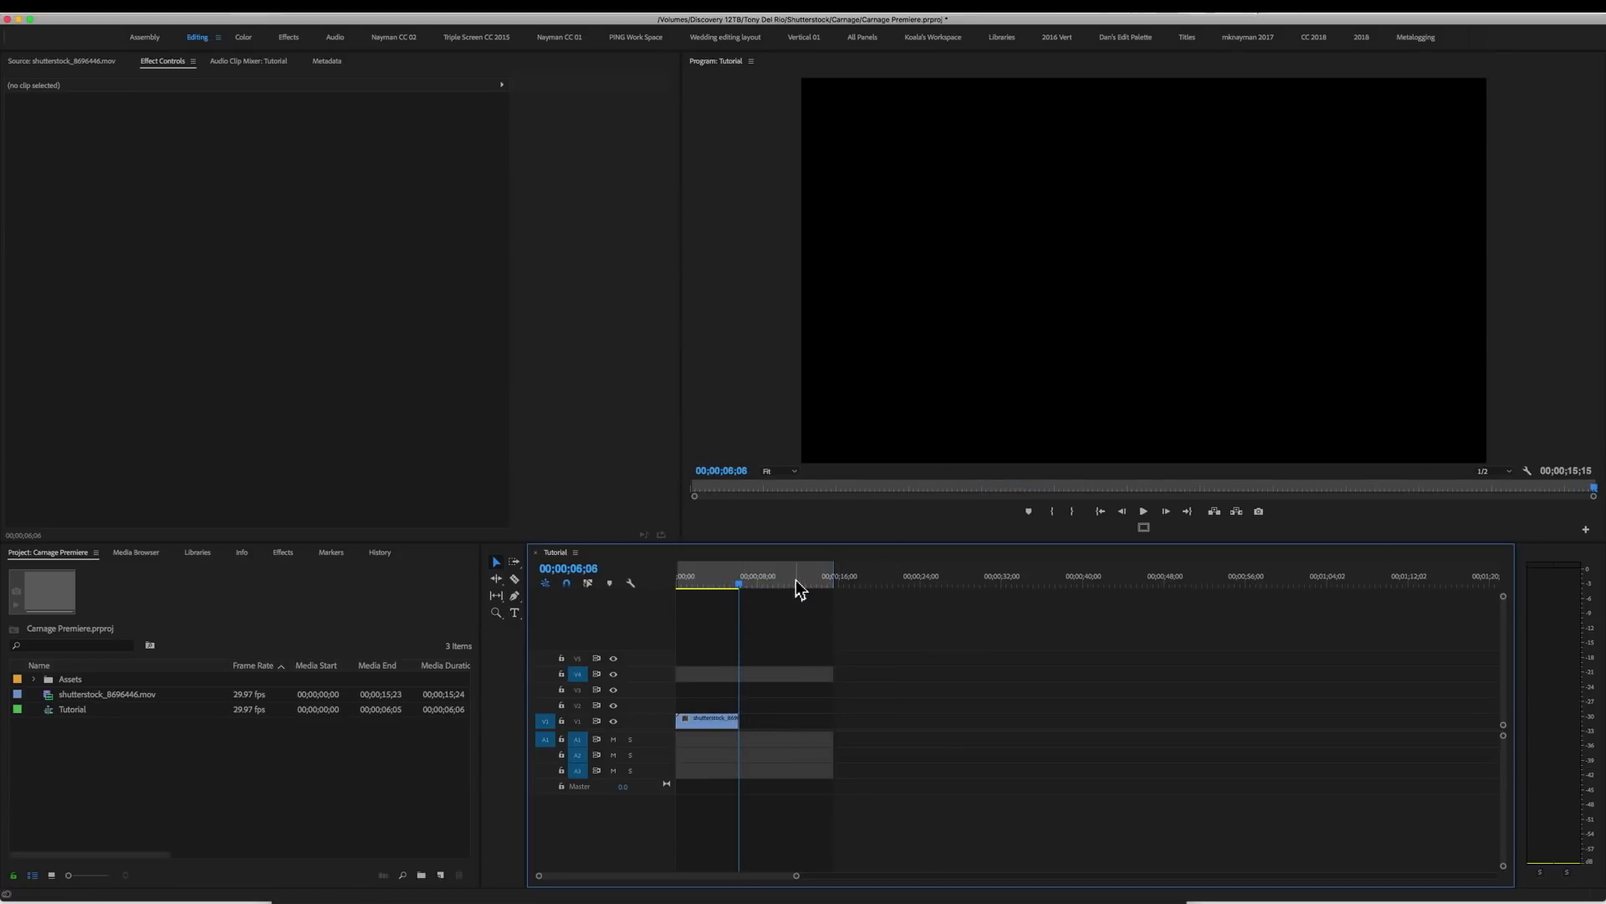
{"action": "left_click", "coordinate": [707, 579]}
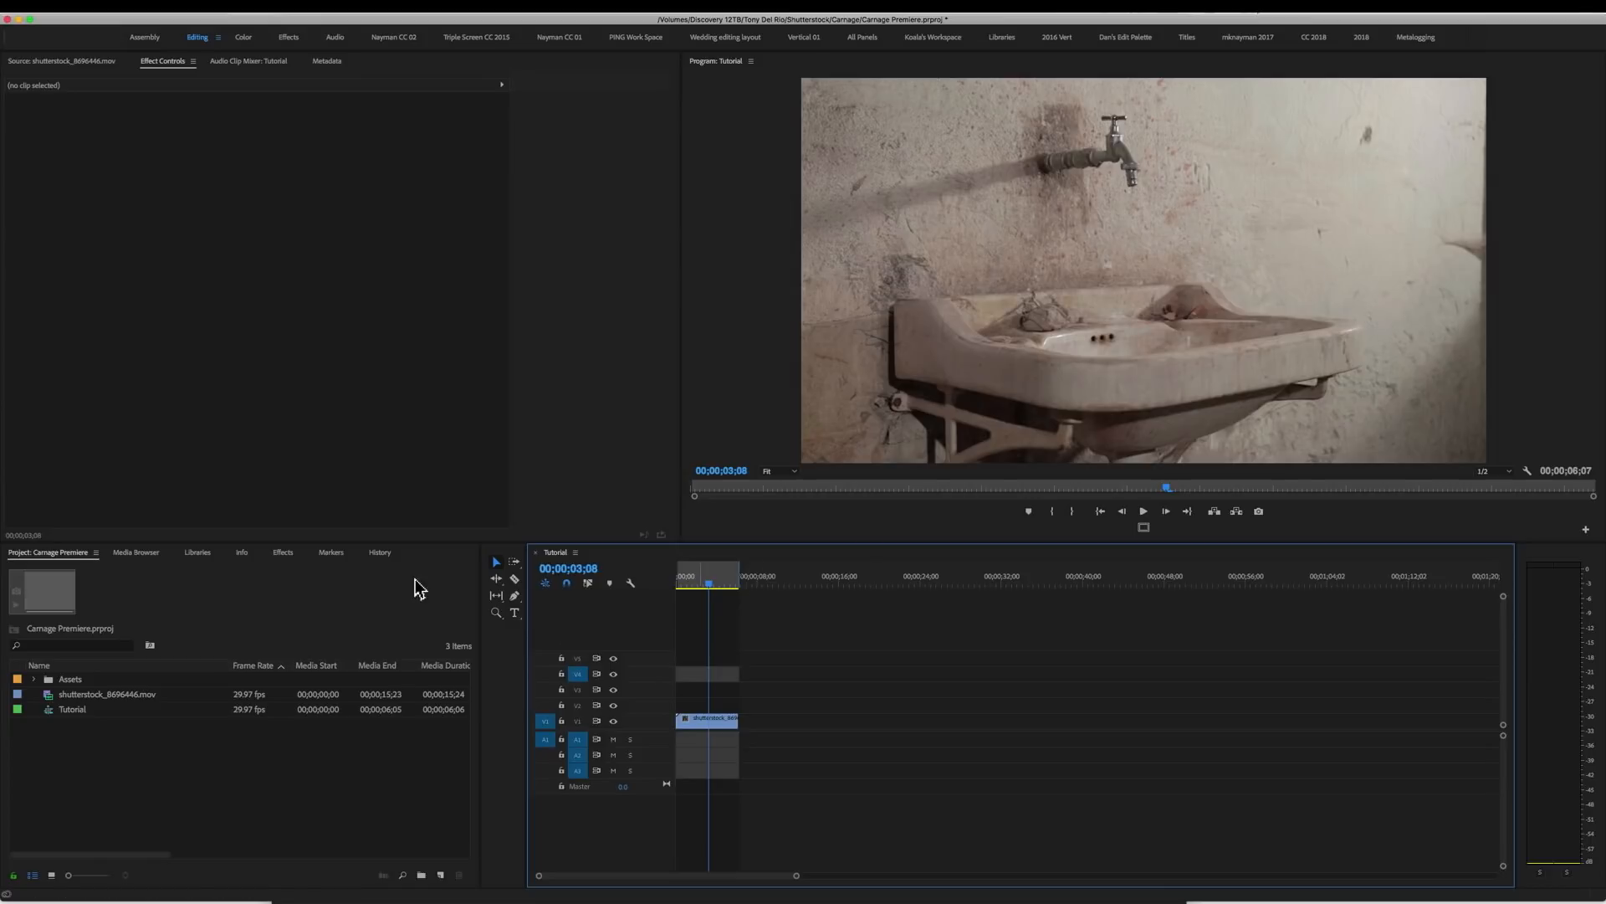
{"action": "left_click", "coordinate": [290, 752]}
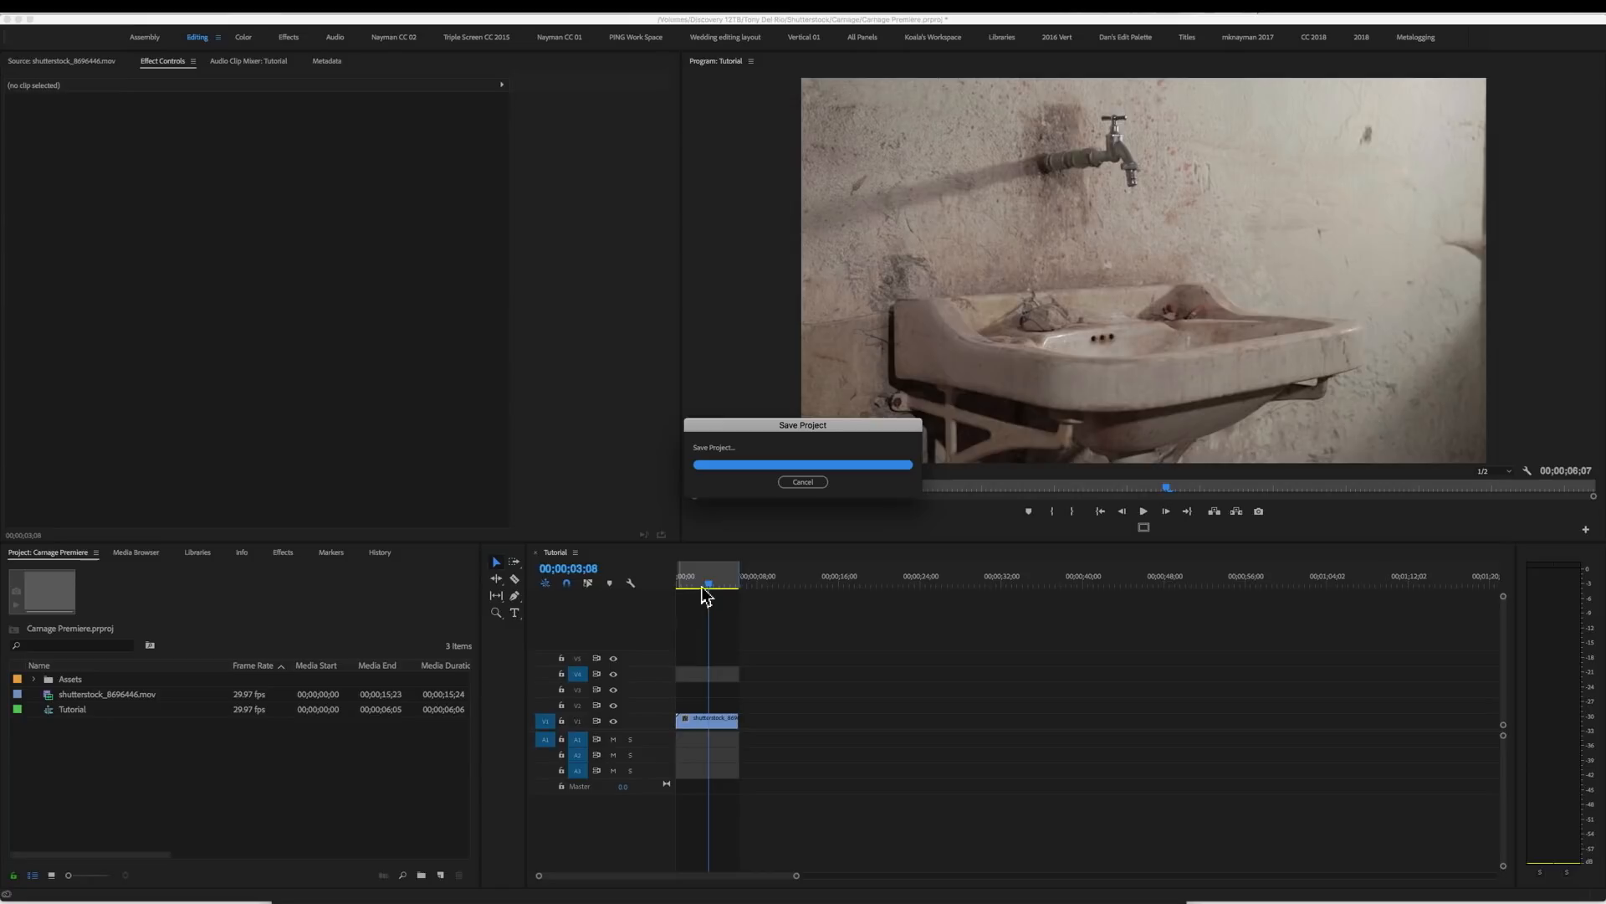
{"action": "left_click_drag", "start_coordinate": [707, 591], "coordinate": [656, 585]}
{"action": "key", "text": "space"}
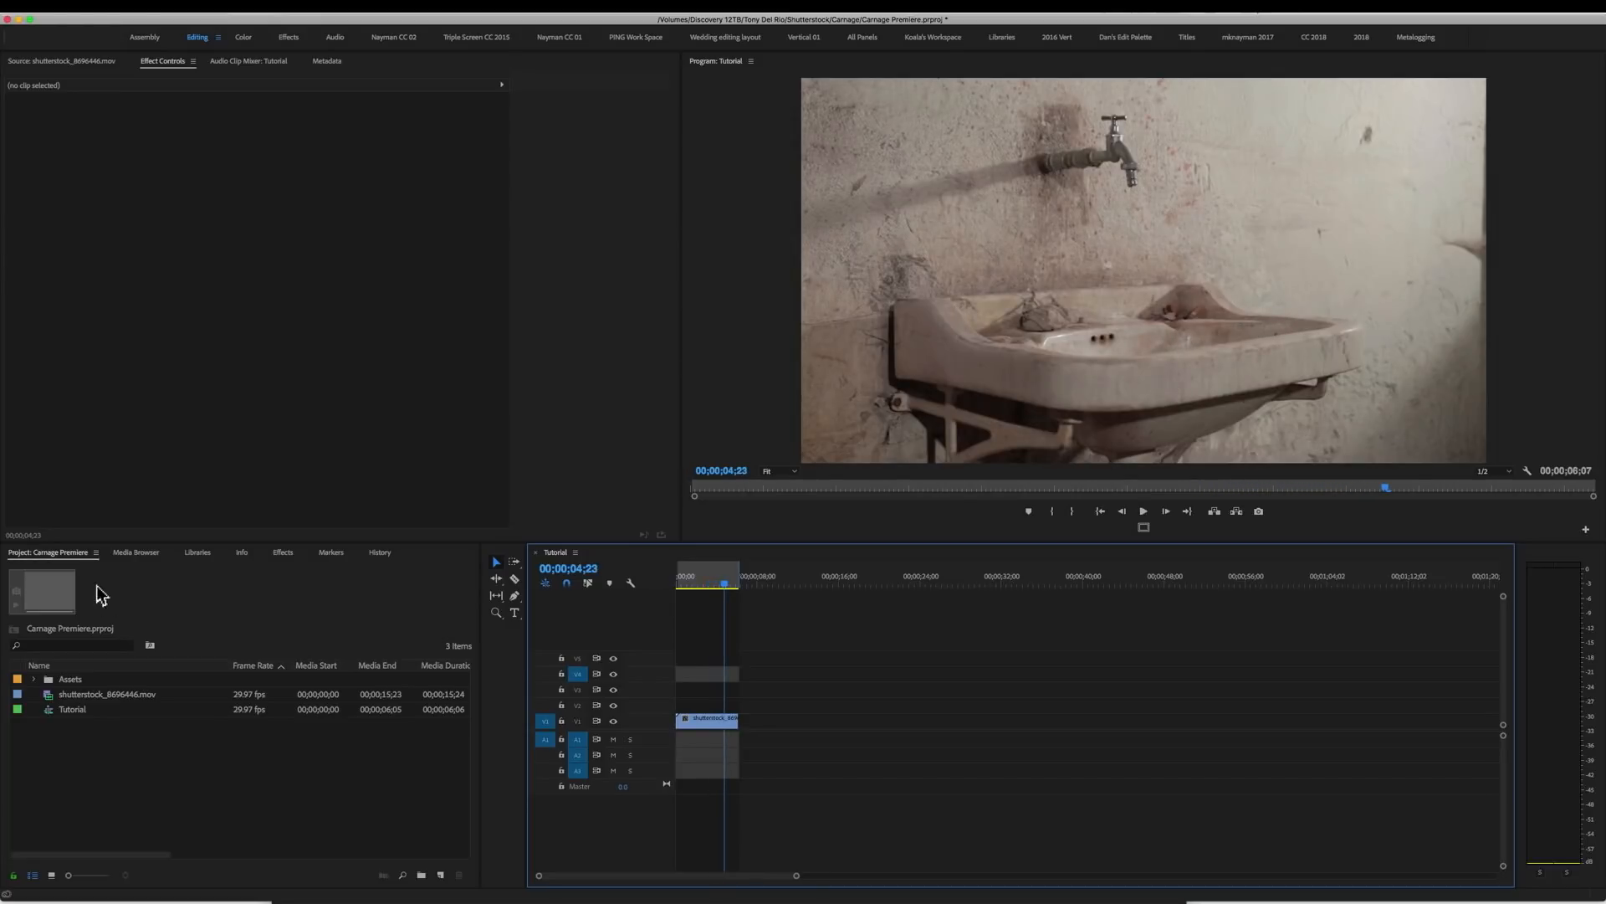
Open Blood_Splat_60fps_23.mp4 from the RS3023_Carnage_Splats_03 bin in Assets and preview it in the Source monitor.
{"action": "left_click", "coordinate": [36, 680]}
{"action": "scroll", "coordinate": [149, 728], "scroll_direction": "down", "scroll_amount": 1}
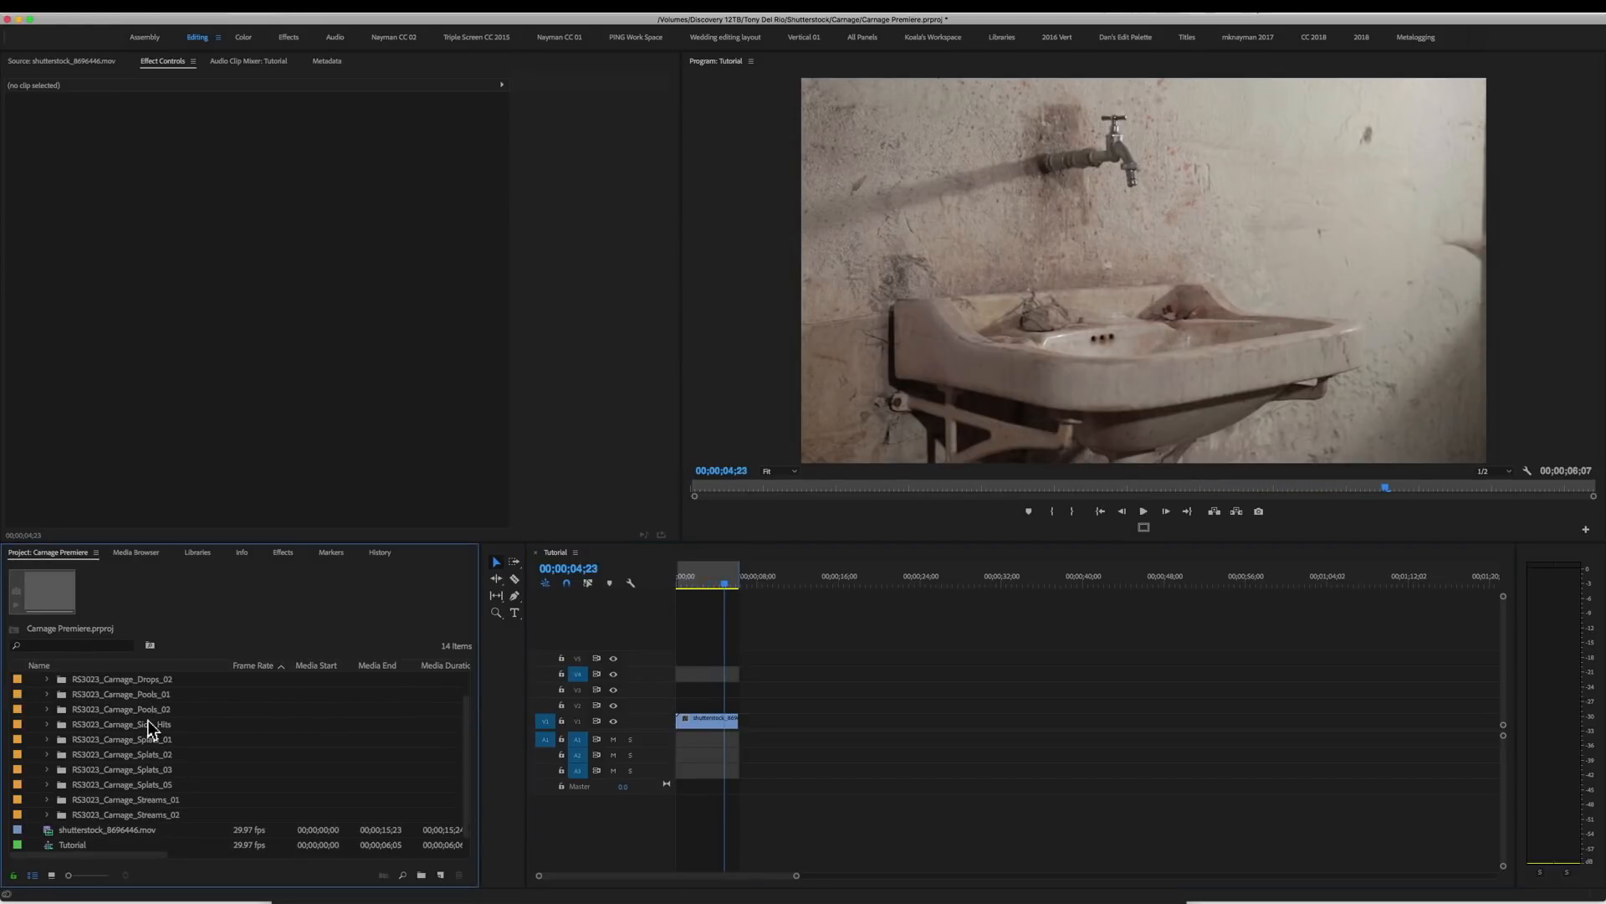
{"action": "left_click", "coordinate": [46, 740]}
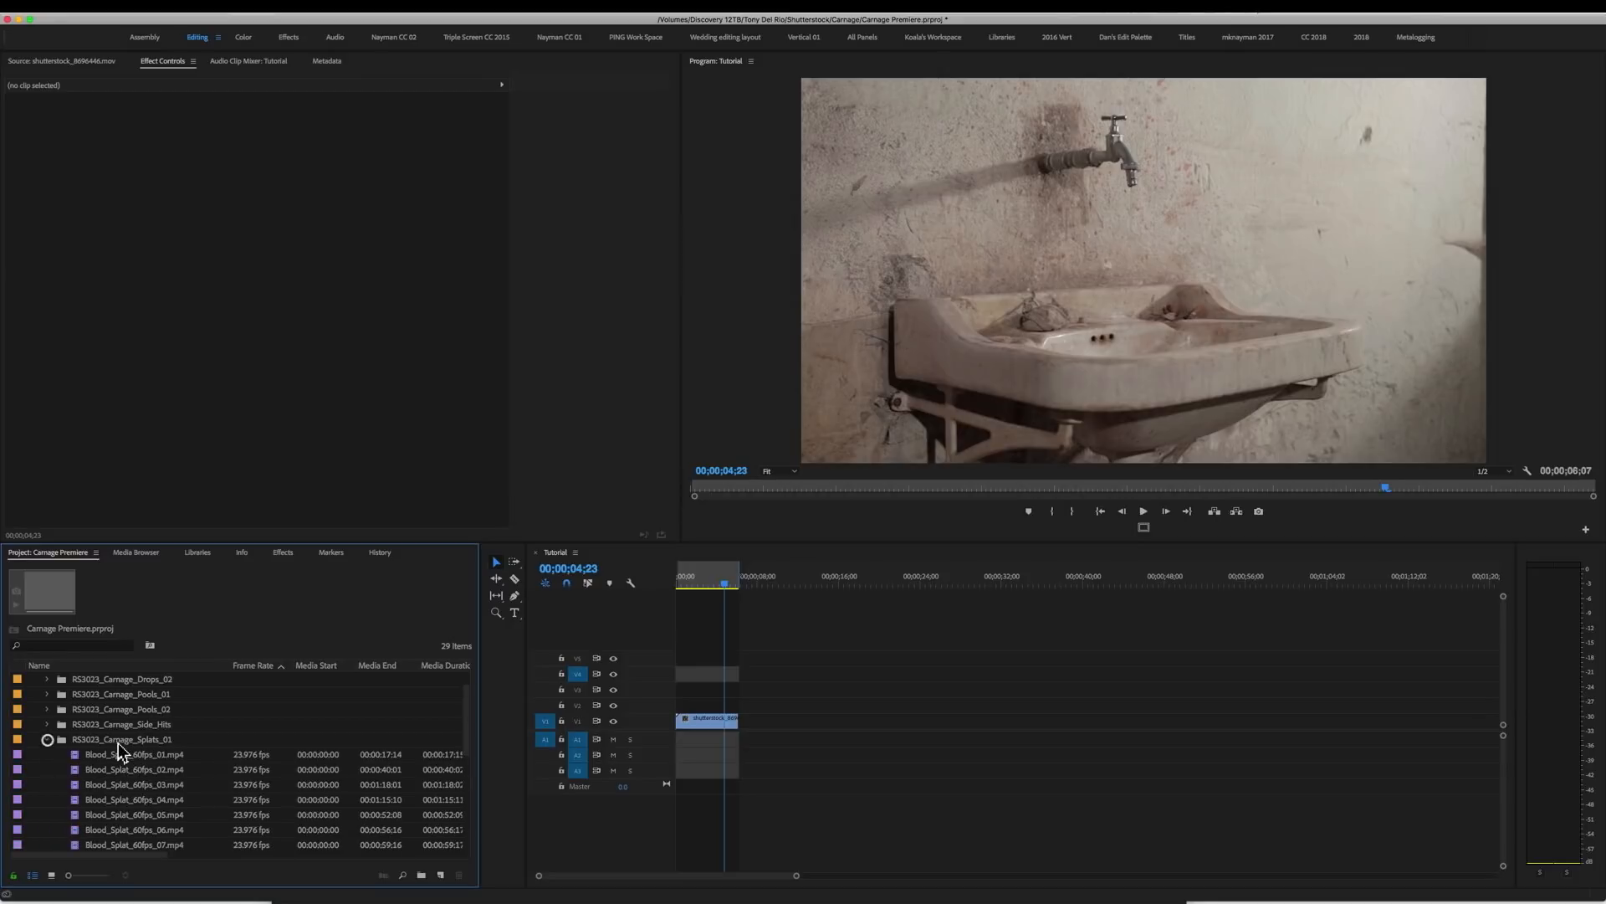
{"action": "scroll", "coordinate": [117, 757], "scroll_direction": "down", "scroll_amount": 1}
{"action": "double_click", "coordinate": [77, 738]}
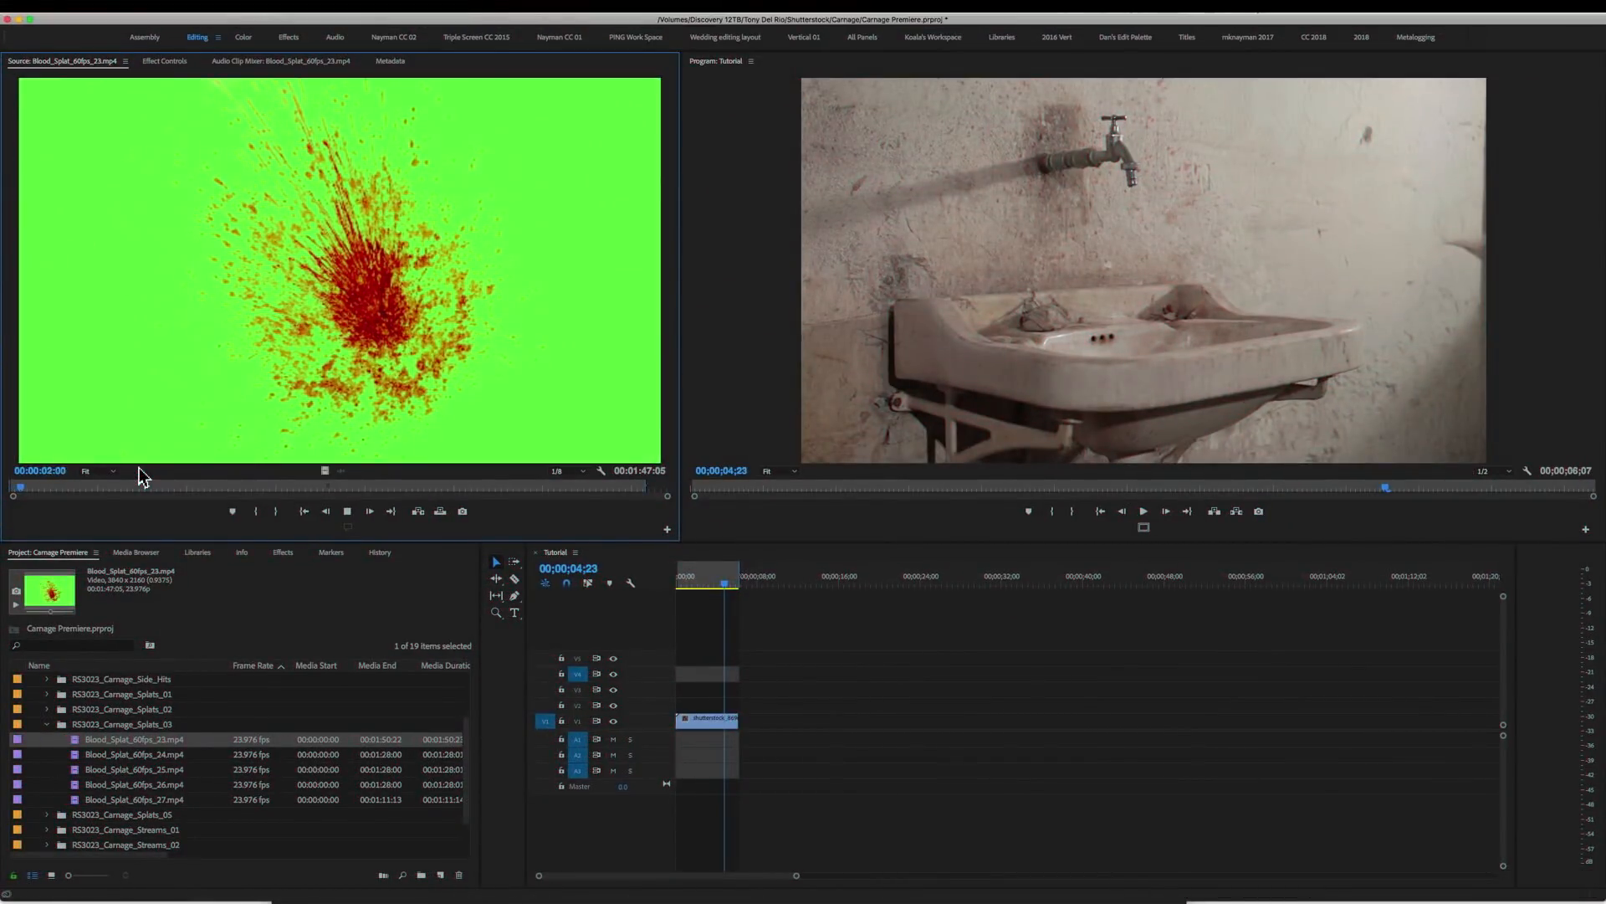
{"action": "key", "text": "space"}
Place the video of Blood_Splat_60fps_23.mp4 on the track above the sink clip at the sequence start, and select it at 00;00;01;23.
{"action": "left_click_drag", "start_coordinate": [419, 511], "coordinate": [674, 705]}
{"action": "left_click", "coordinate": [713, 577]}
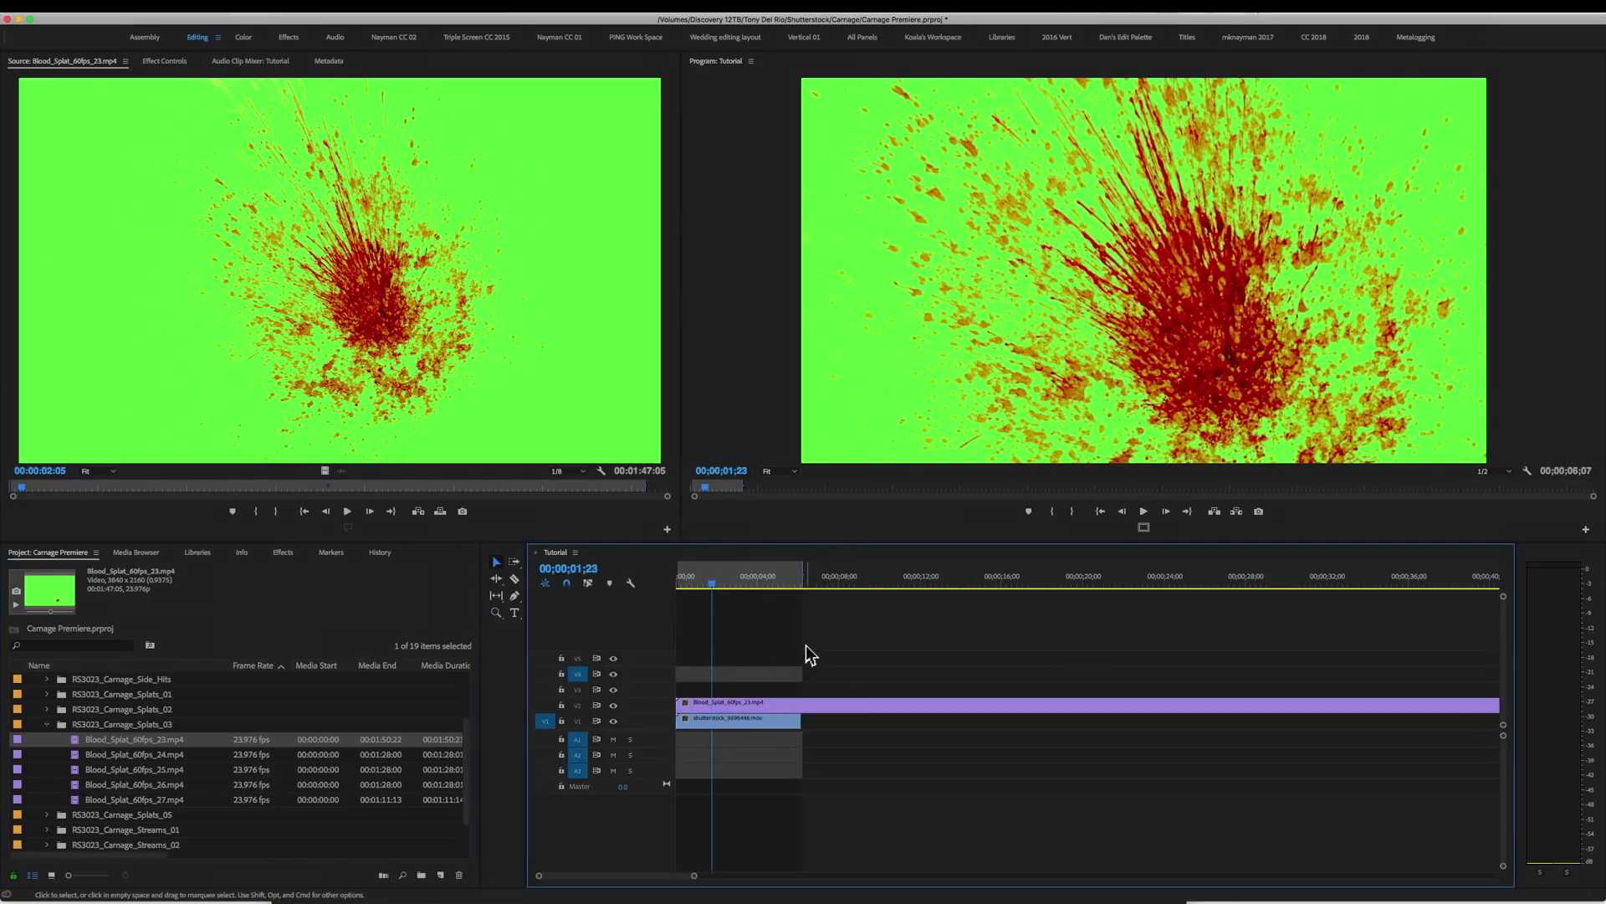
{"action": "left_click", "coordinate": [745, 707]}
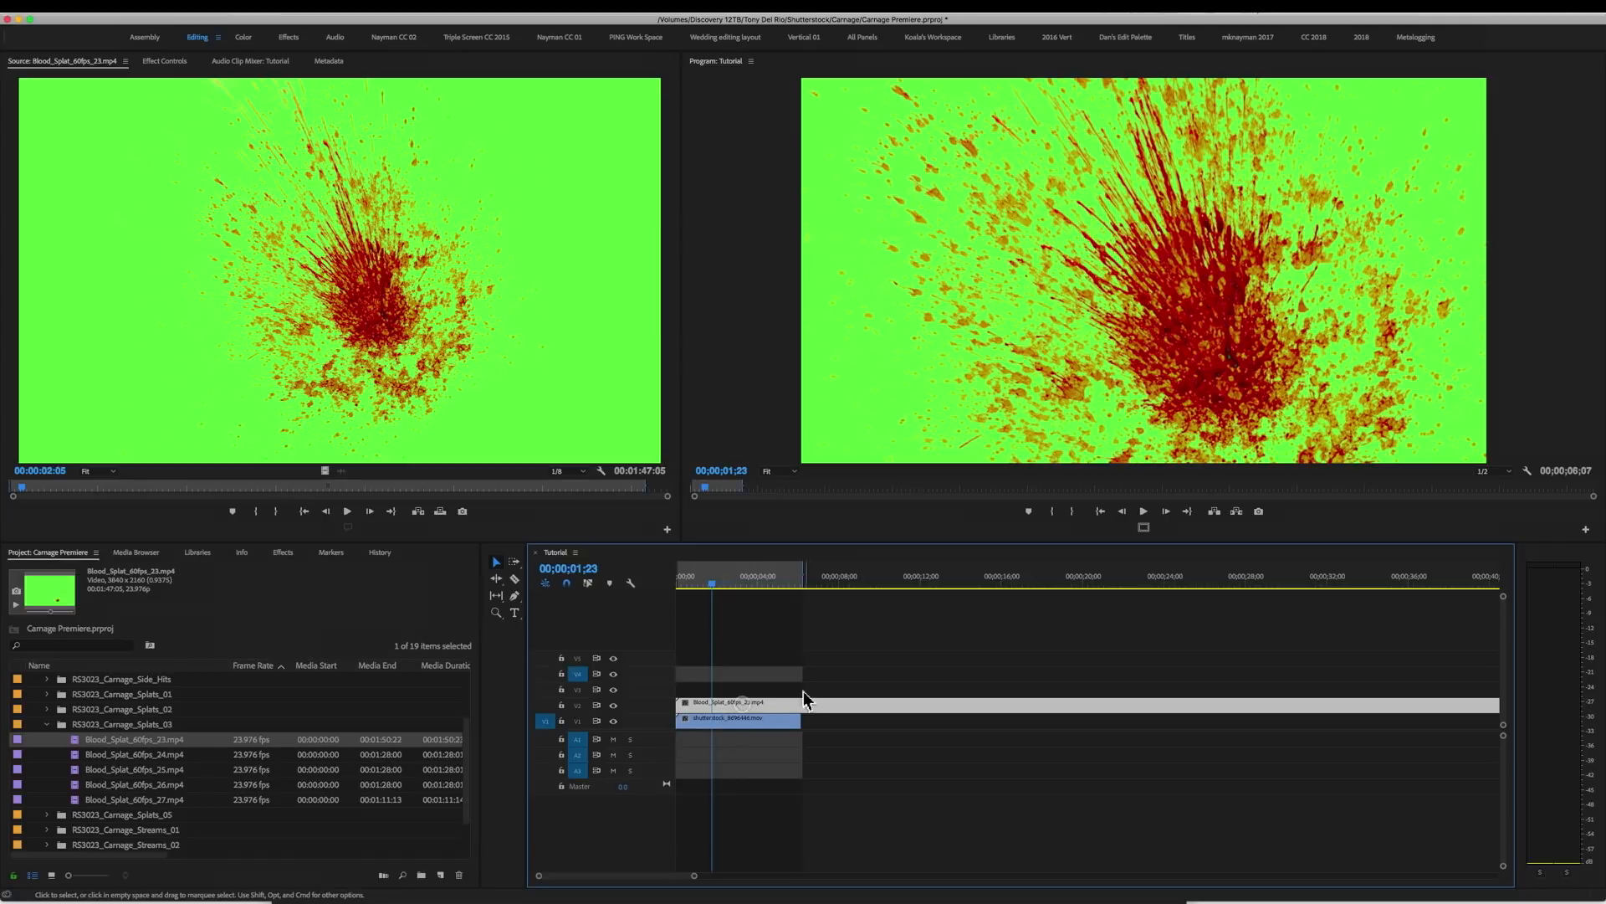
Set the speed of the Blood_Splat_60fps_23.mp4 clip to 250% and play the sequence from the start.
{"action": "left_click", "coordinate": [754, 719]}
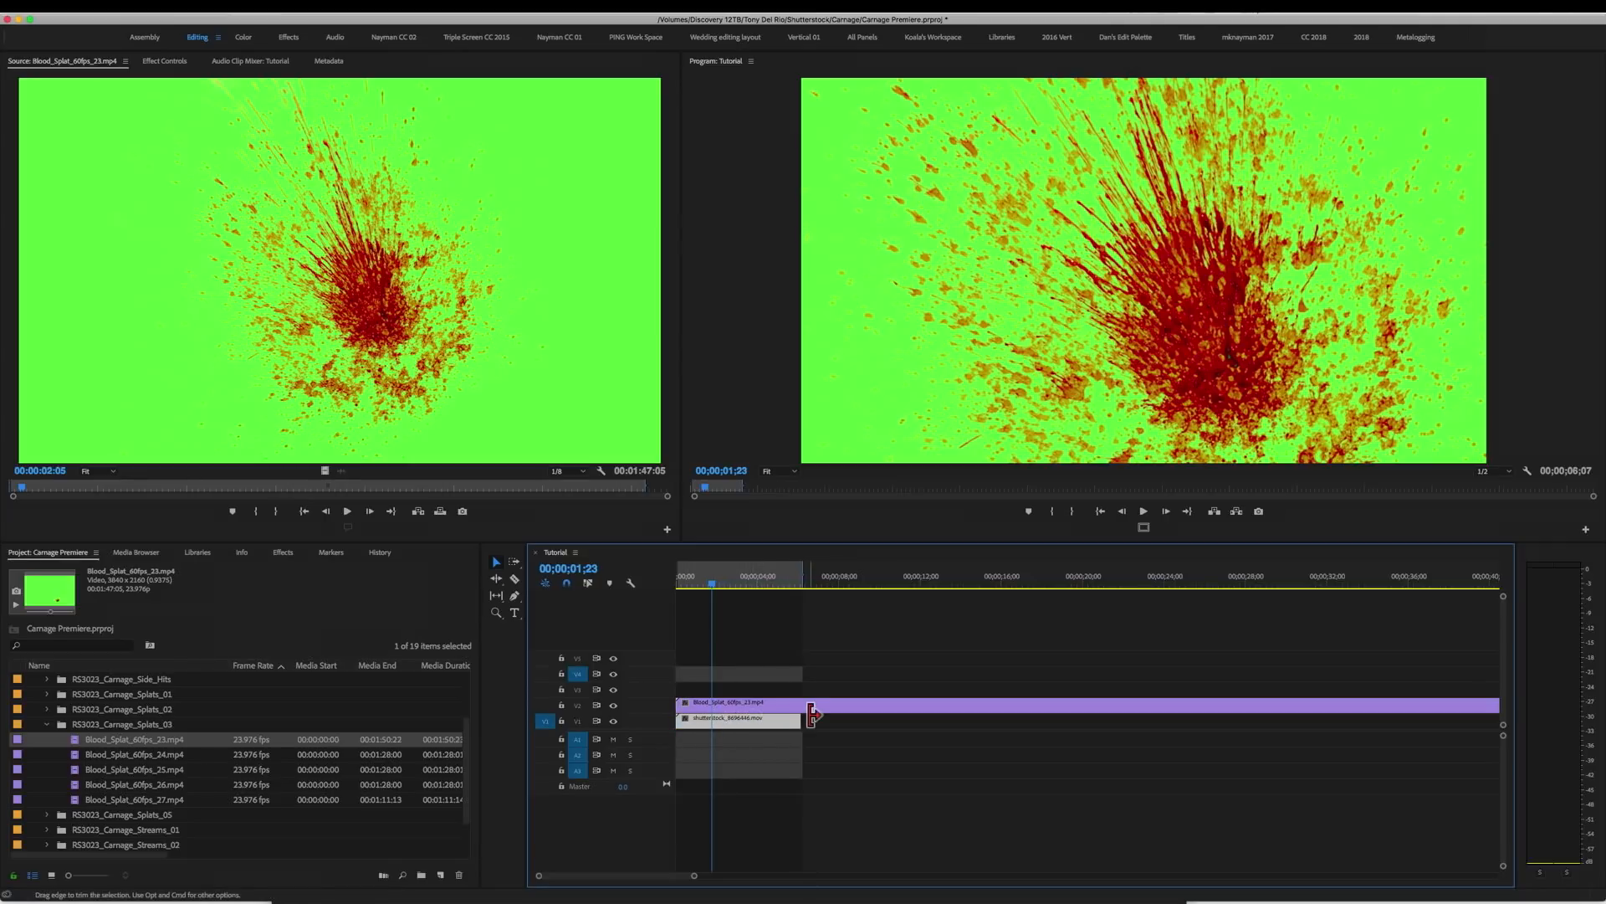
{"action": "left_click", "coordinate": [736, 704]}
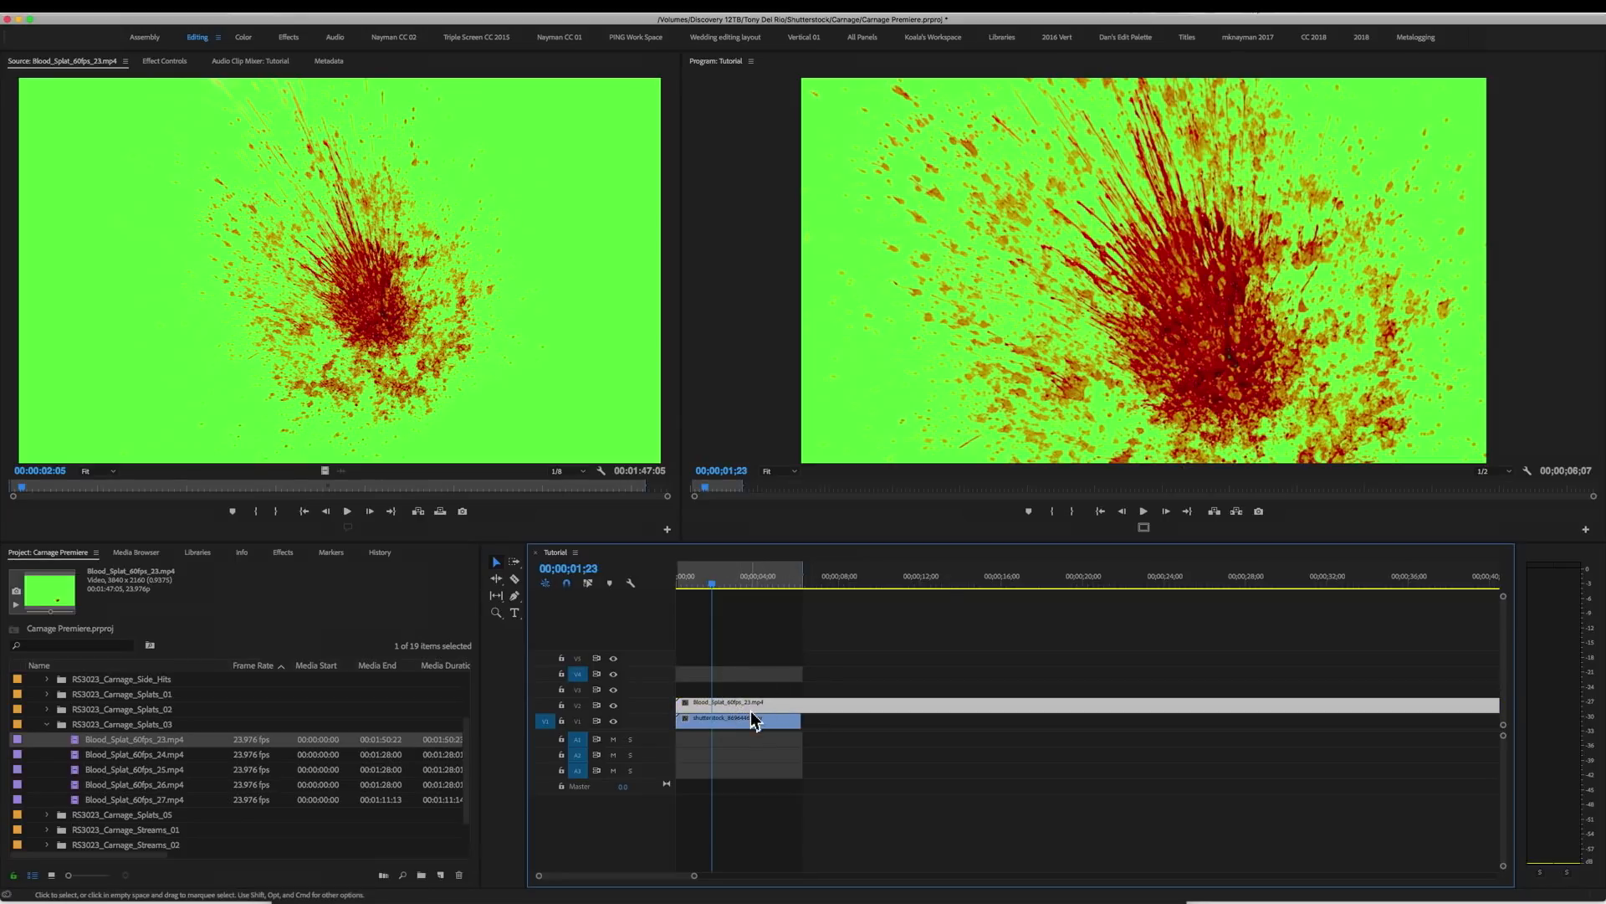
{"action": "left_click", "coordinate": [750, 720]}
{"action": "right_click", "coordinate": [730, 706]}
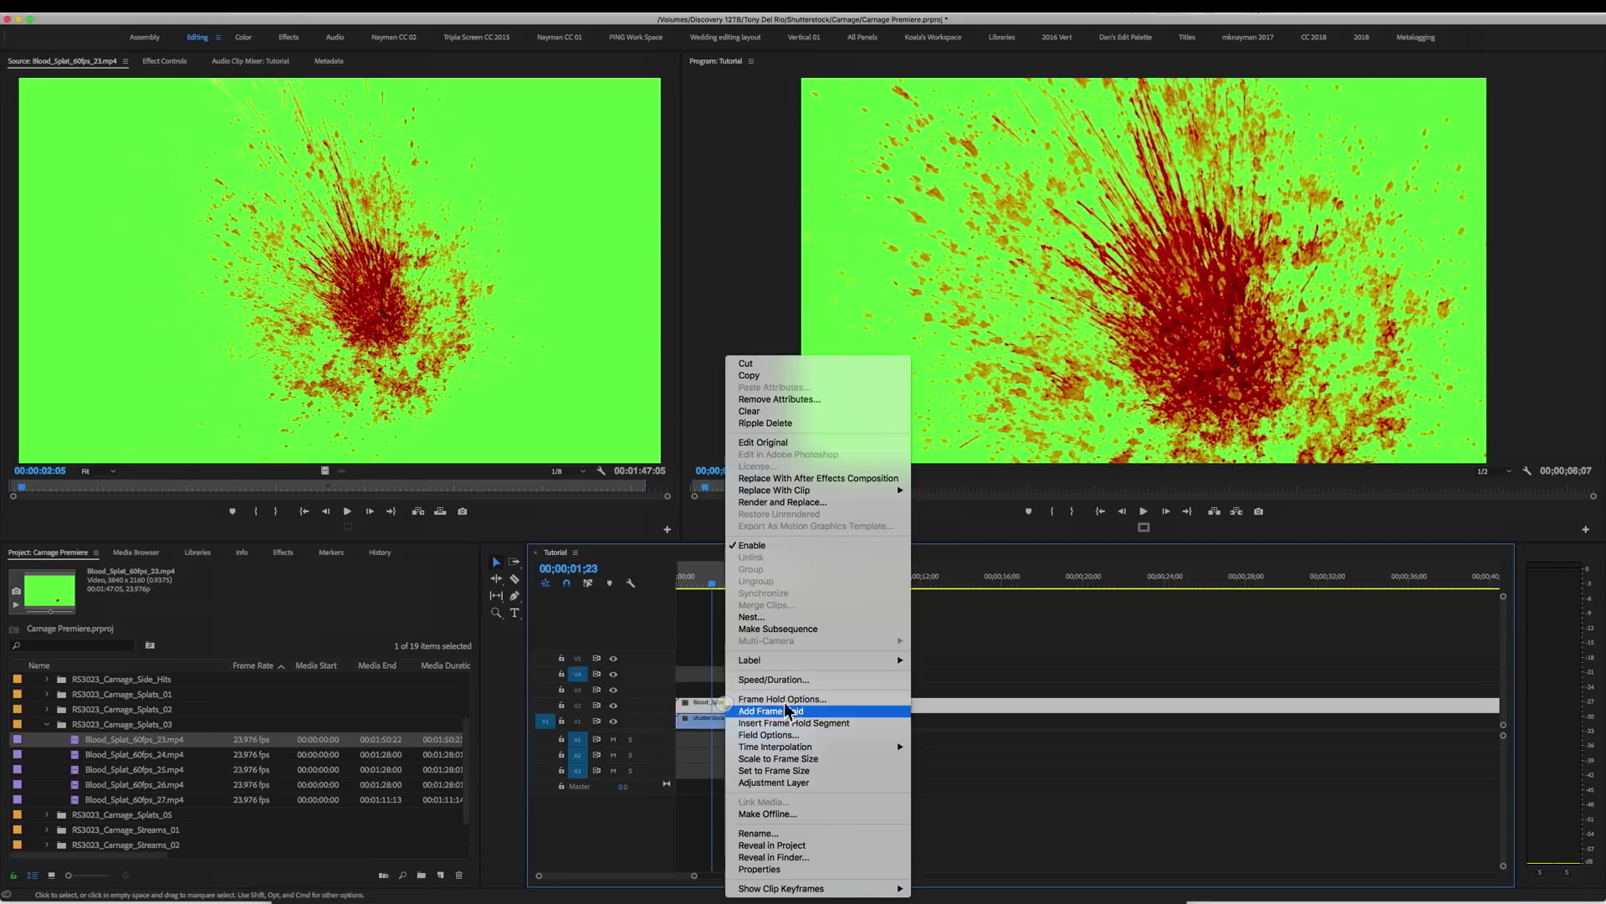
{"action": "left_click", "coordinate": [787, 681]}
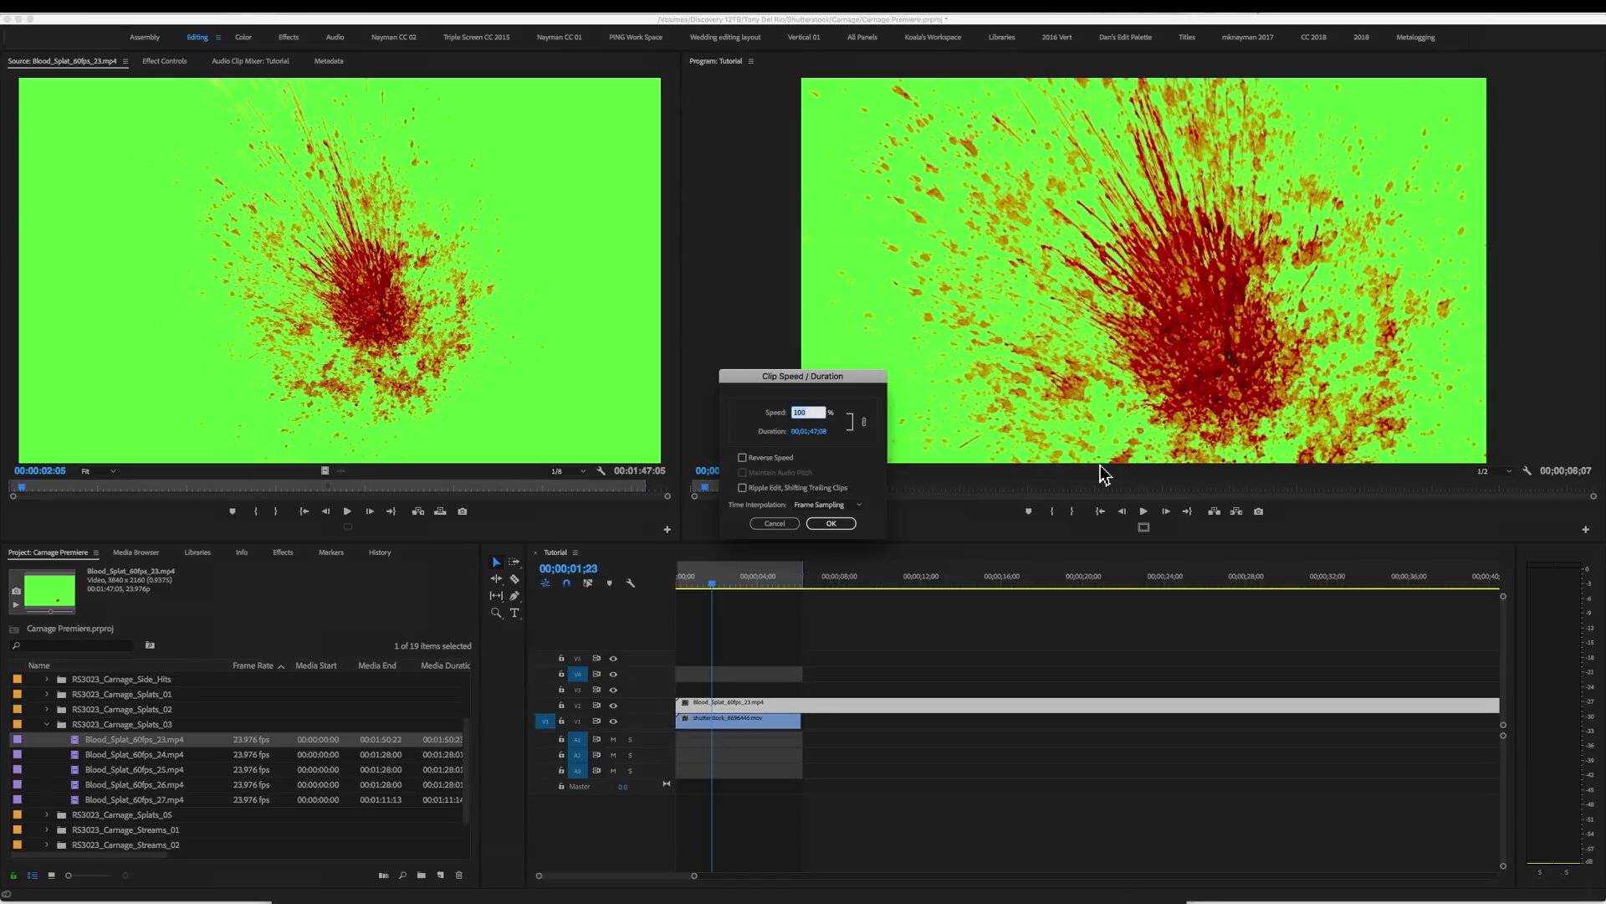
{"action": "type", "text": "250"}
{"action": "key", "text": "Return"}
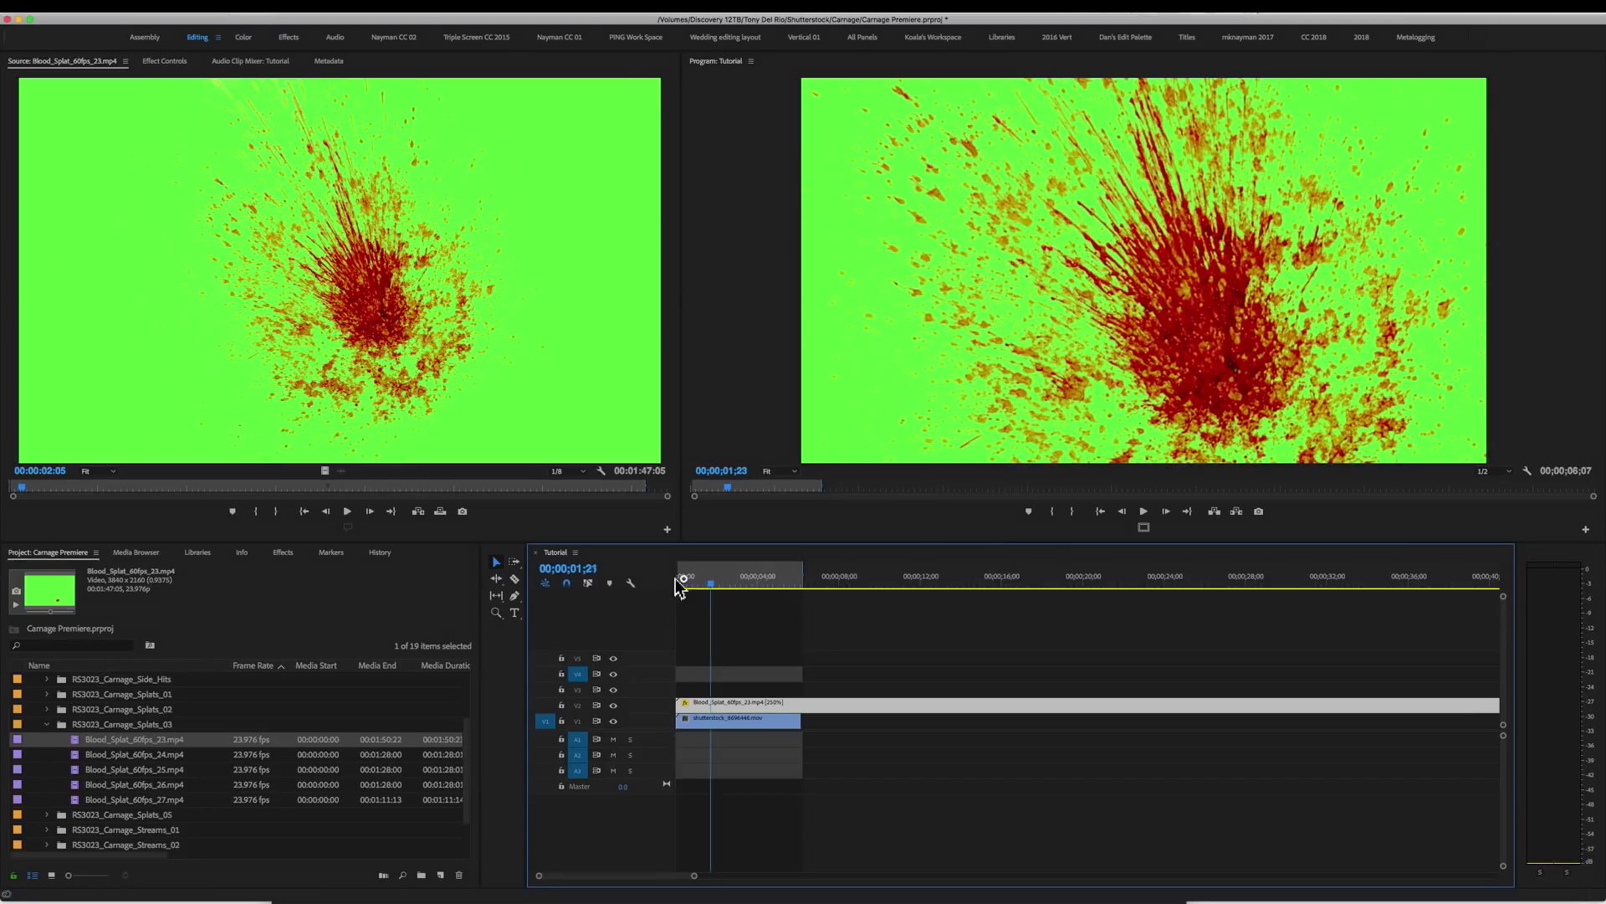
{"action": "left_click", "coordinate": [680, 583]}
{"action": "key", "text": "space"}
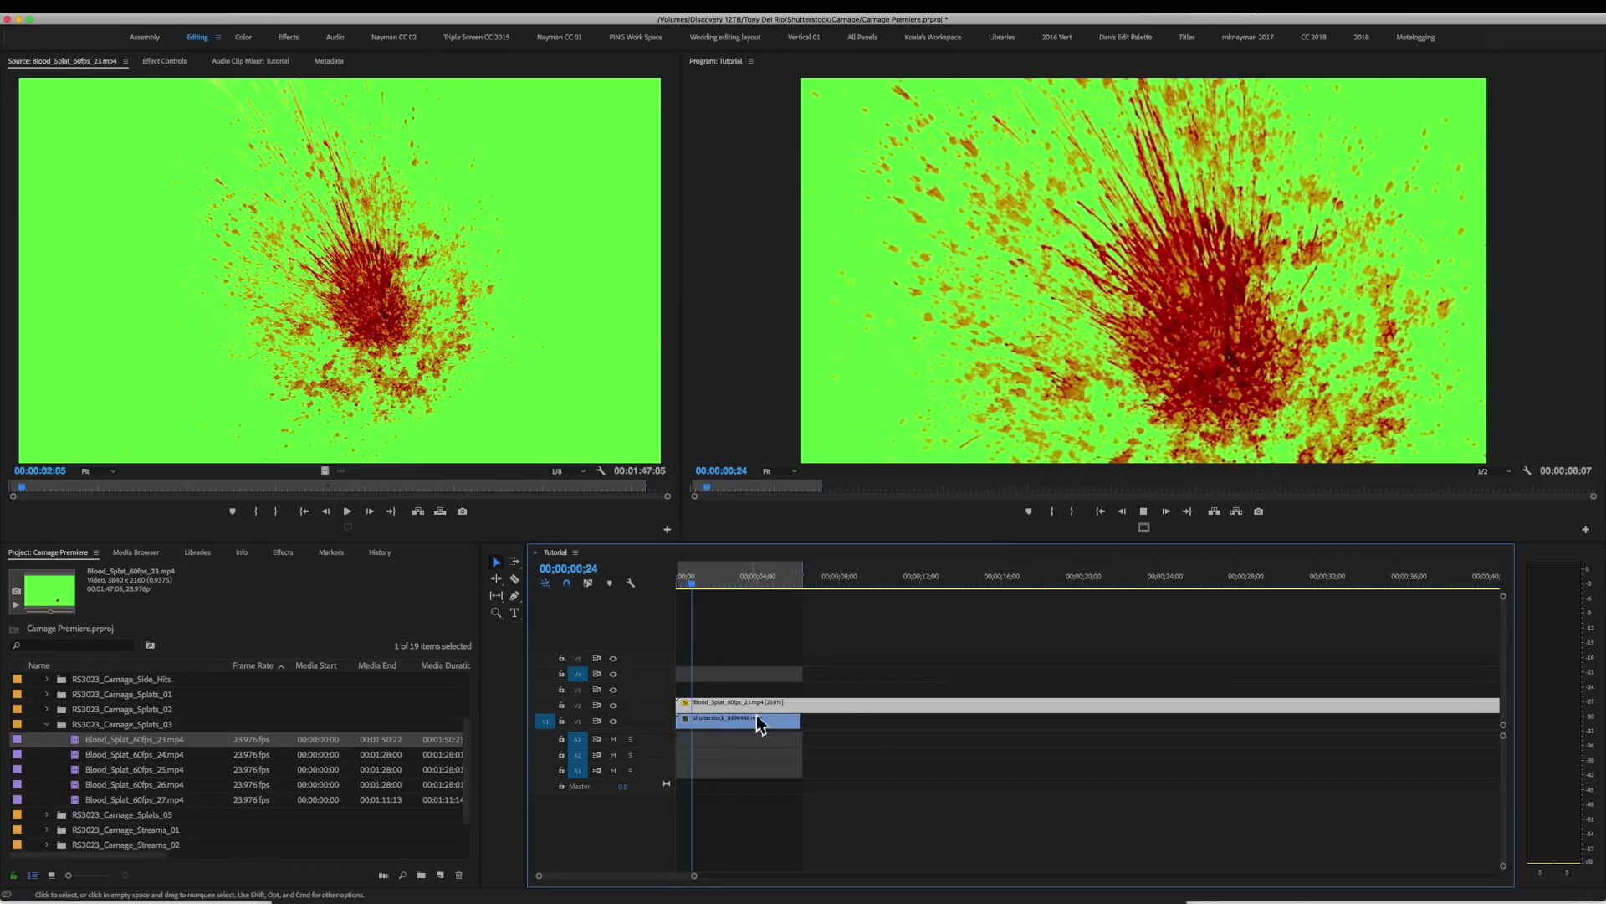
Scale the blood splat clip to 40 and reposition it to about 1413.6, 390.5, over the wall beside the tap.
{"action": "left_click", "coordinate": [167, 62]}
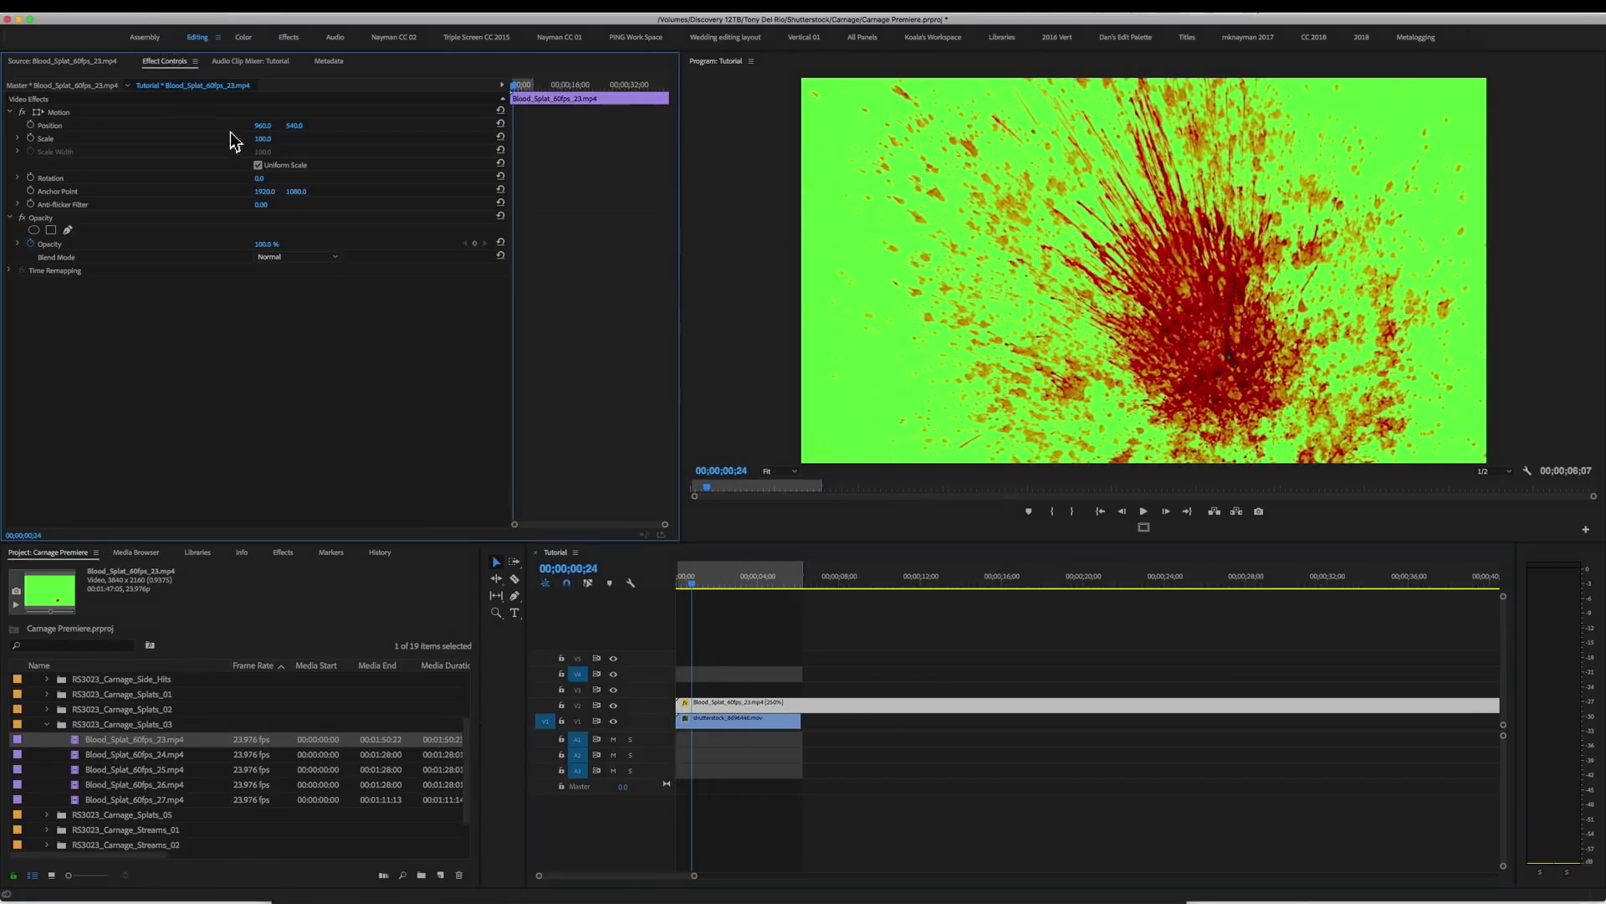
{"action": "left_click_drag", "start_coordinate": [265, 138], "coordinate": [265, 137]}
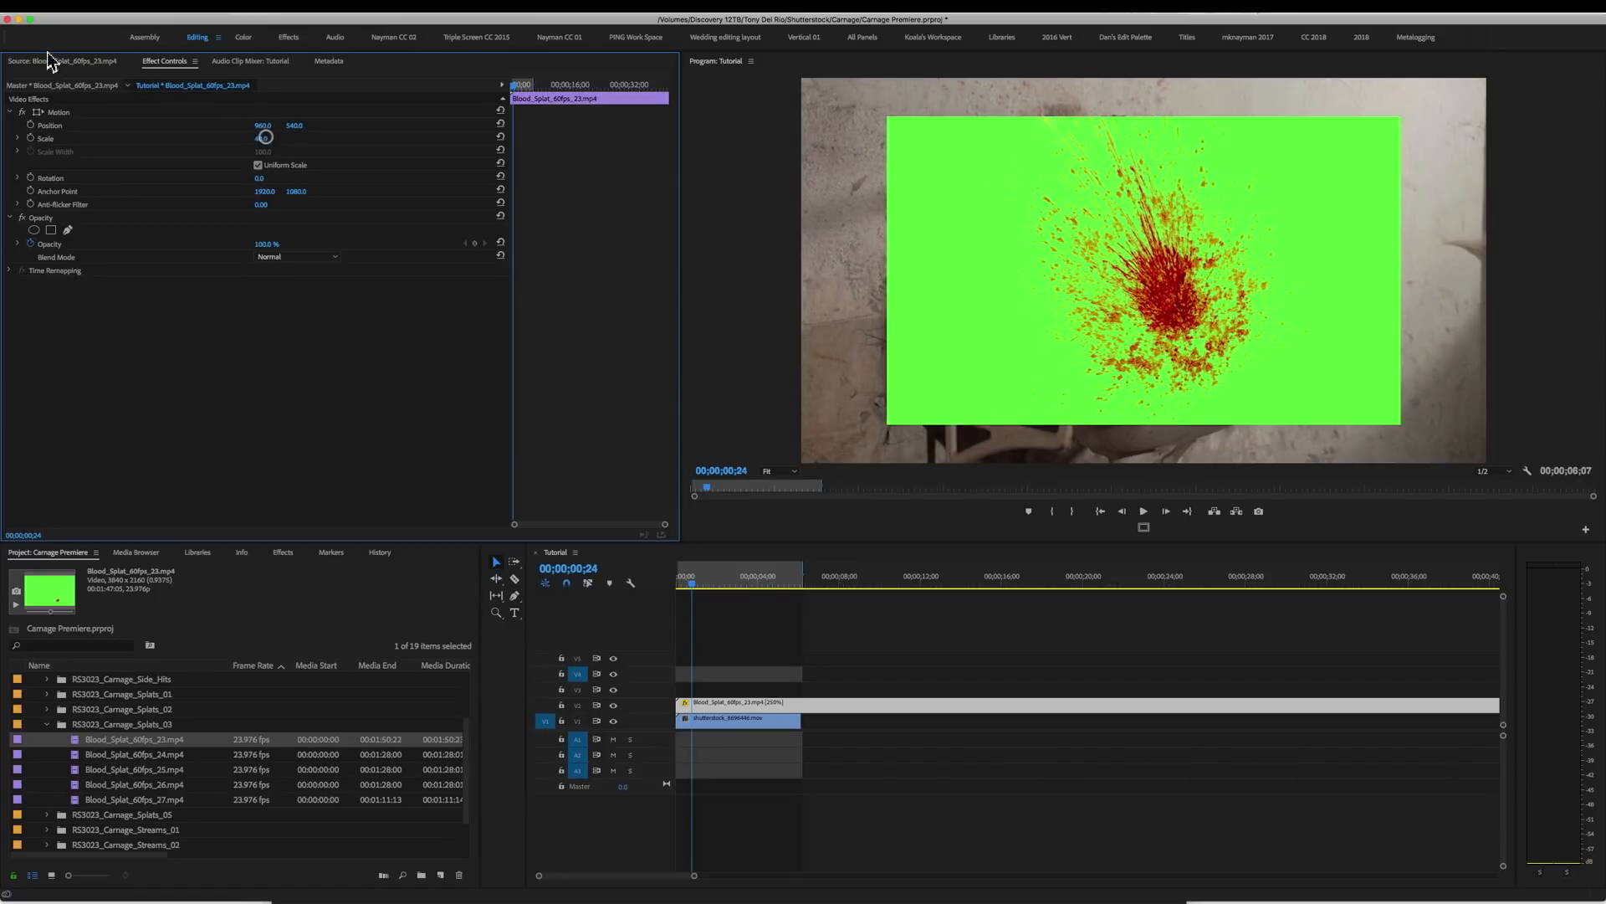
{"action": "left_click", "coordinate": [40, 112]}
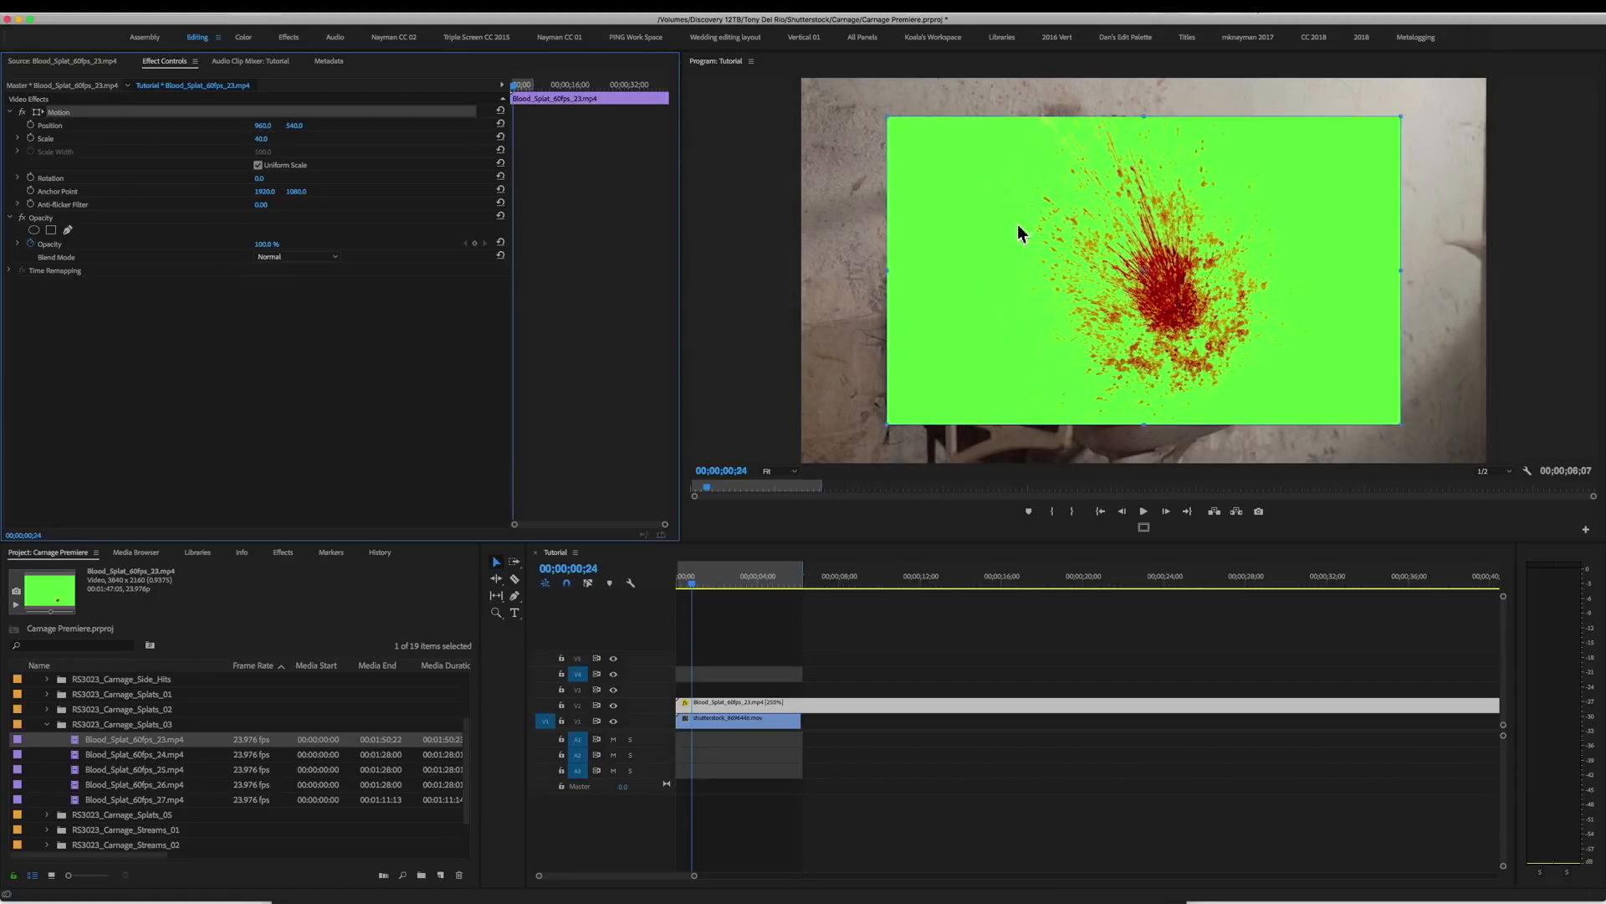
{"action": "left_click_drag", "start_coordinate": [1017, 224], "coordinate": [1193, 177]}
Shift the blood splat clip to start at 00;00;00;22 and play the sequence from the beginning.
{"action": "left_click_drag", "start_coordinate": [698, 574], "coordinate": [605, 591]}
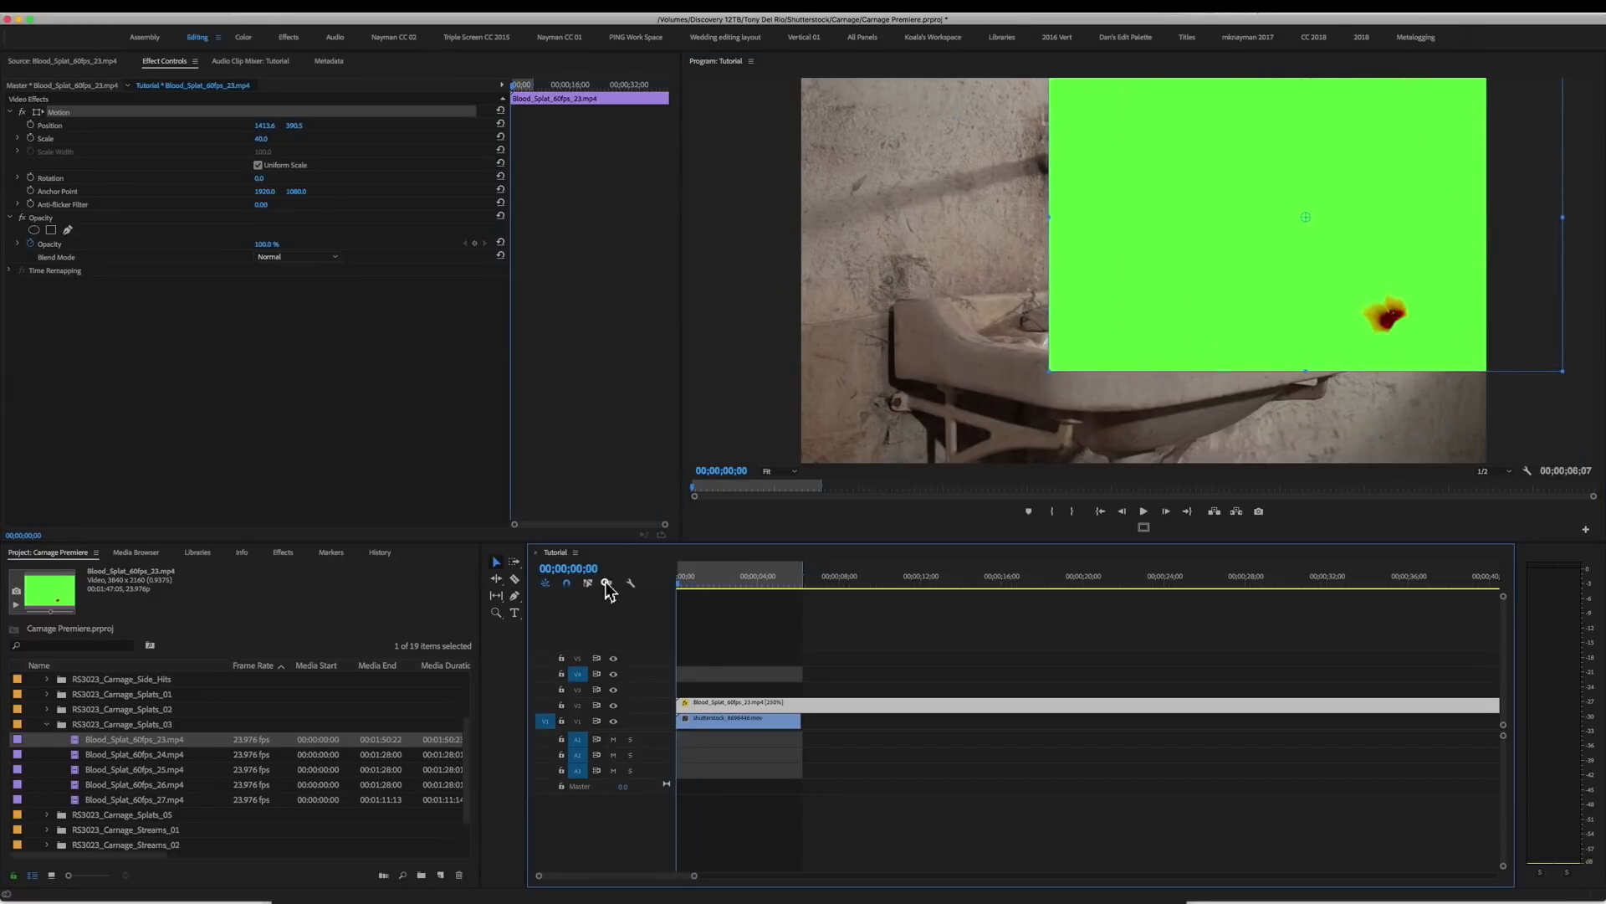
{"action": "key", "text": "space"}
{"action": "key", "text": "space"}
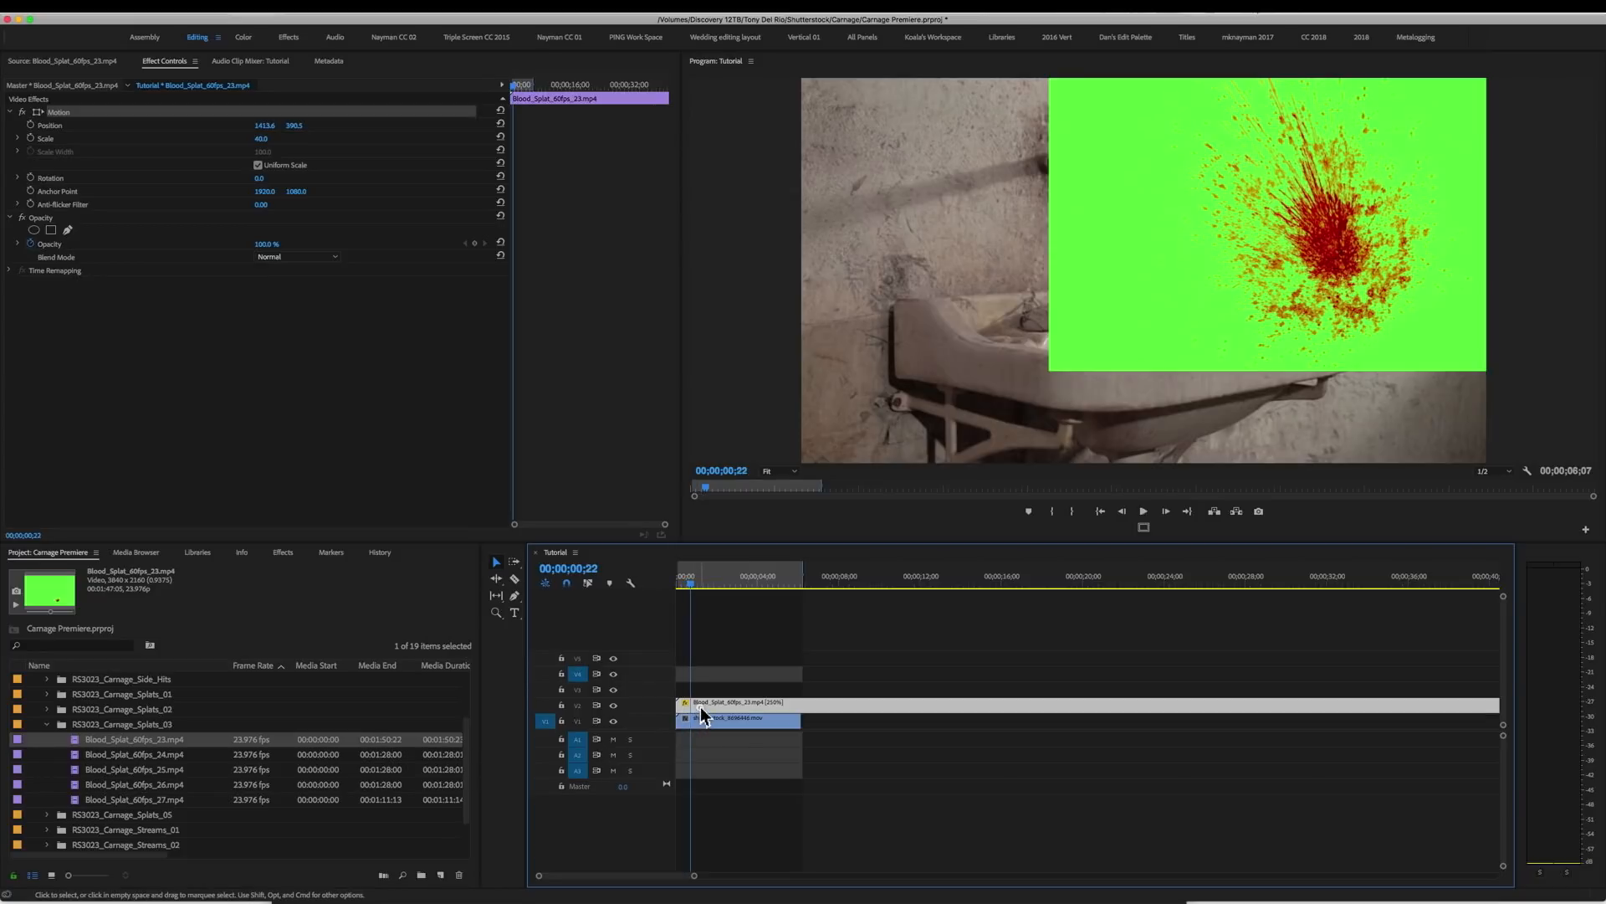
{"action": "left_click_drag", "start_coordinate": [703, 707], "coordinate": [719, 704]}
{"action": "key", "text": "Home"}
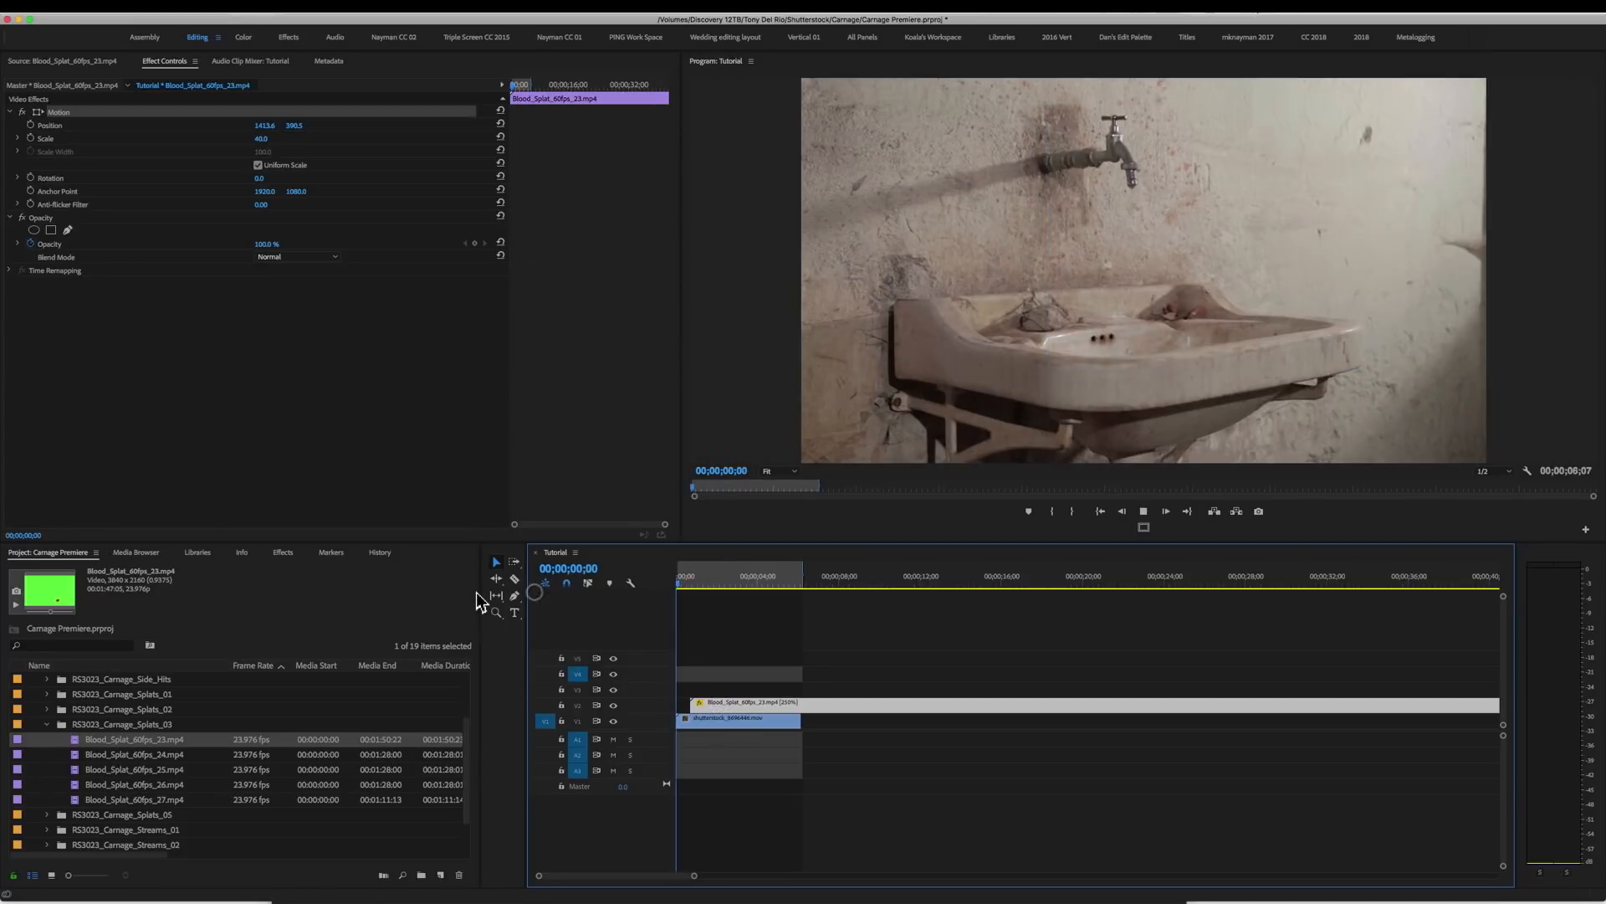
{"action": "key", "text": "space"}
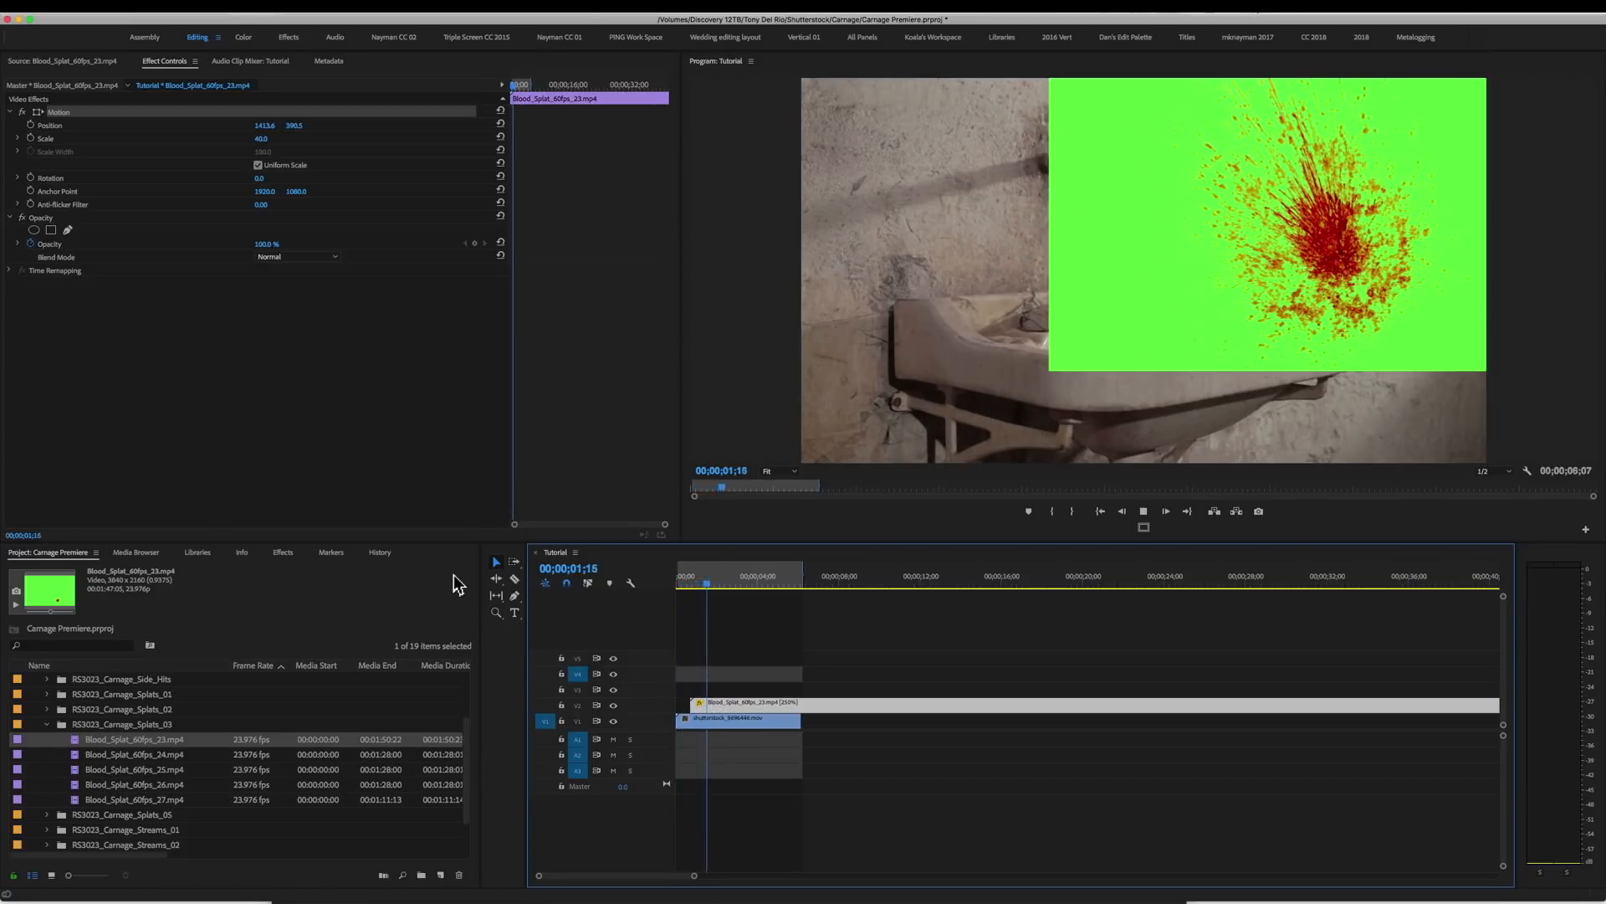
{"action": "key", "text": "space"}
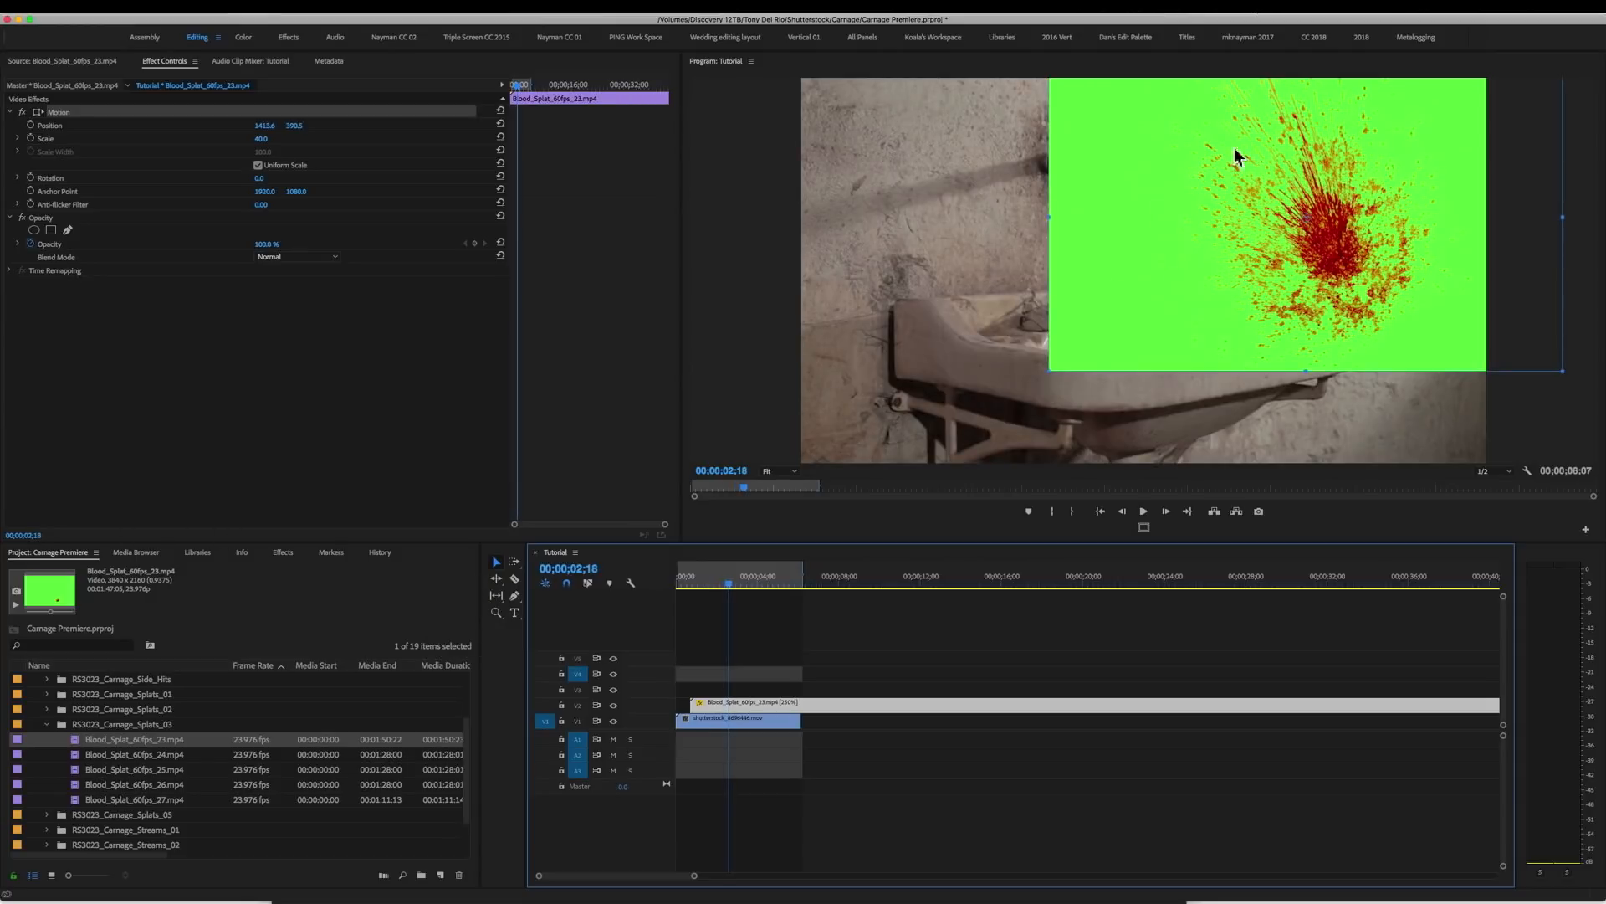
Apply the Ultra Key effect to the blood splat clip and sample its green background as the key color.
{"action": "left_click", "coordinate": [281, 554]}
{"action": "left_click", "coordinate": [94, 569]}
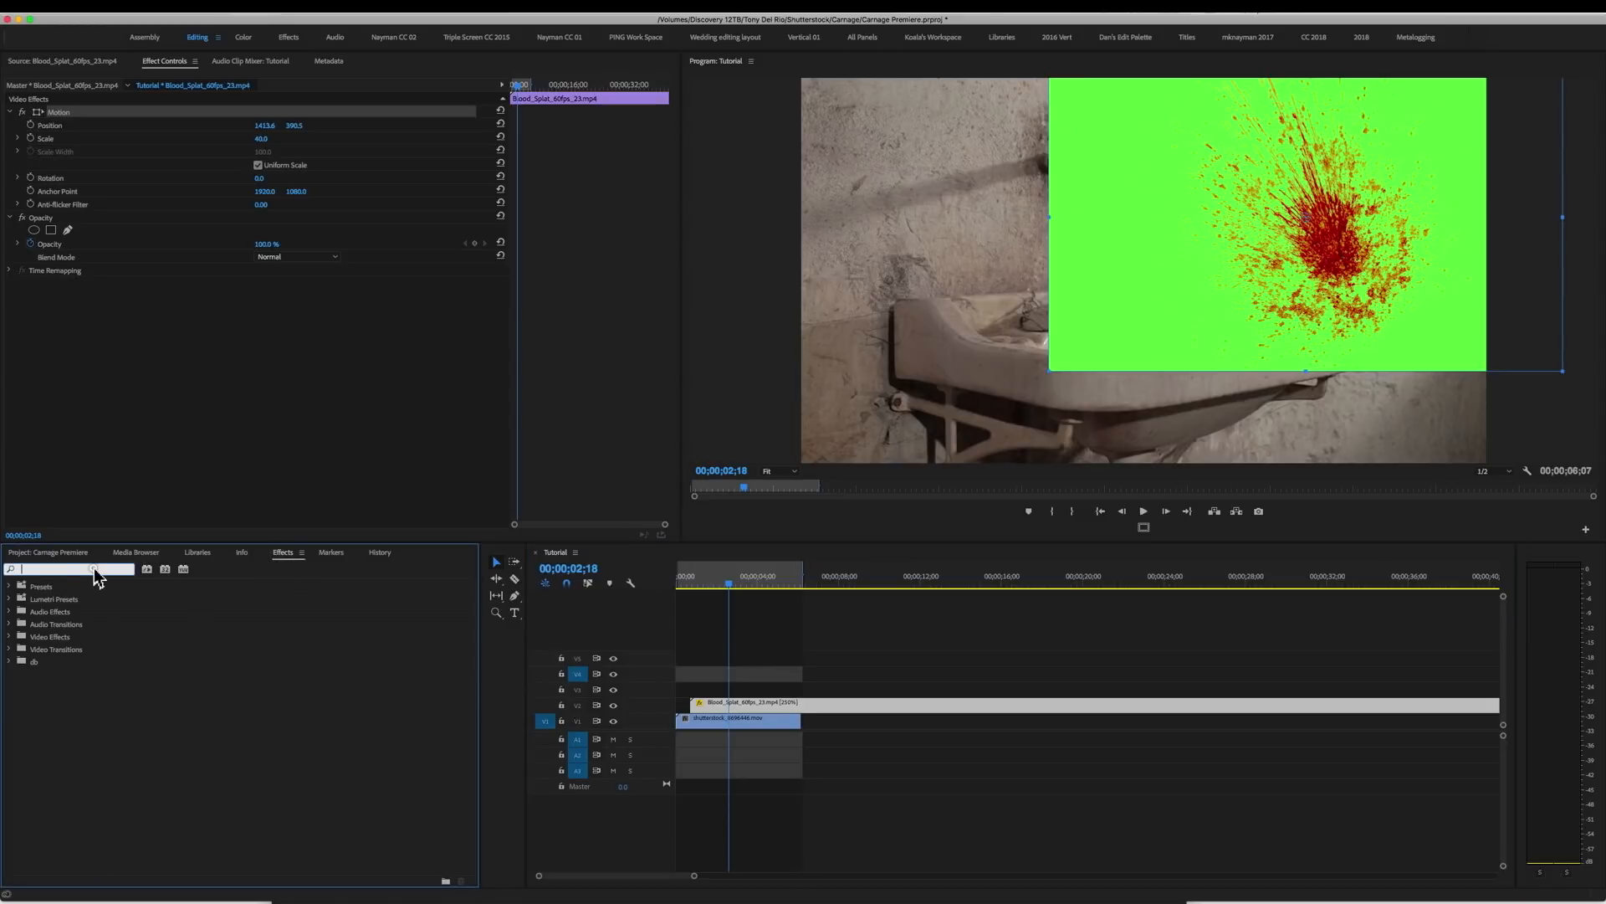
{"action": "type", "text": "ultra"}
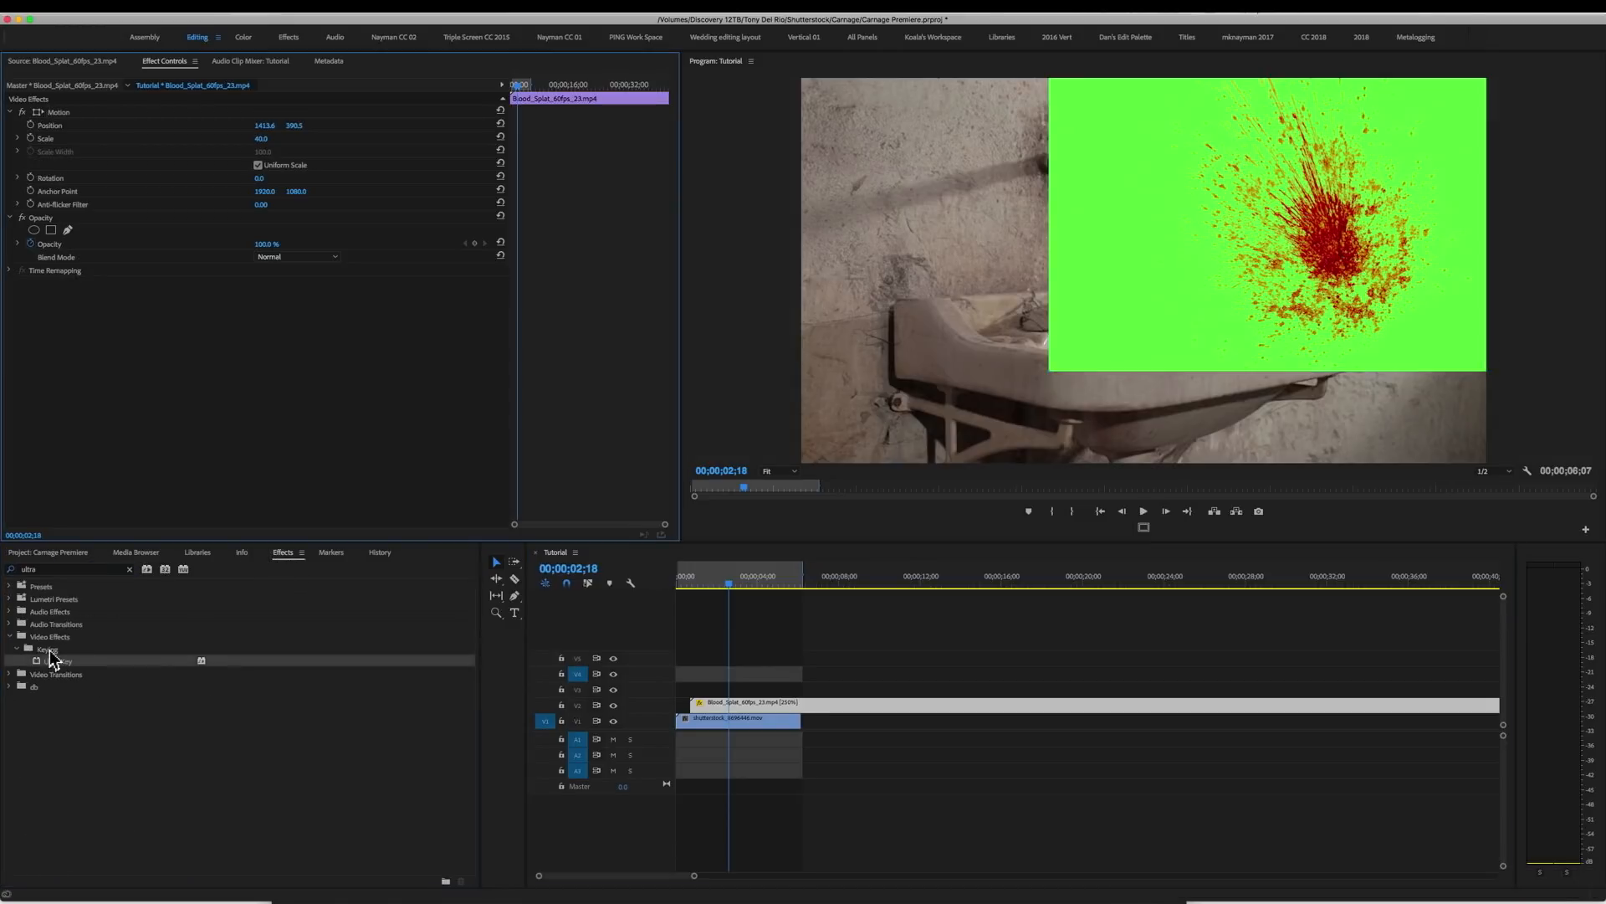
{"action": "left_click_drag", "start_coordinate": [52, 661], "coordinate": [766, 706]}
{"action": "left_click", "coordinate": [275, 335]}
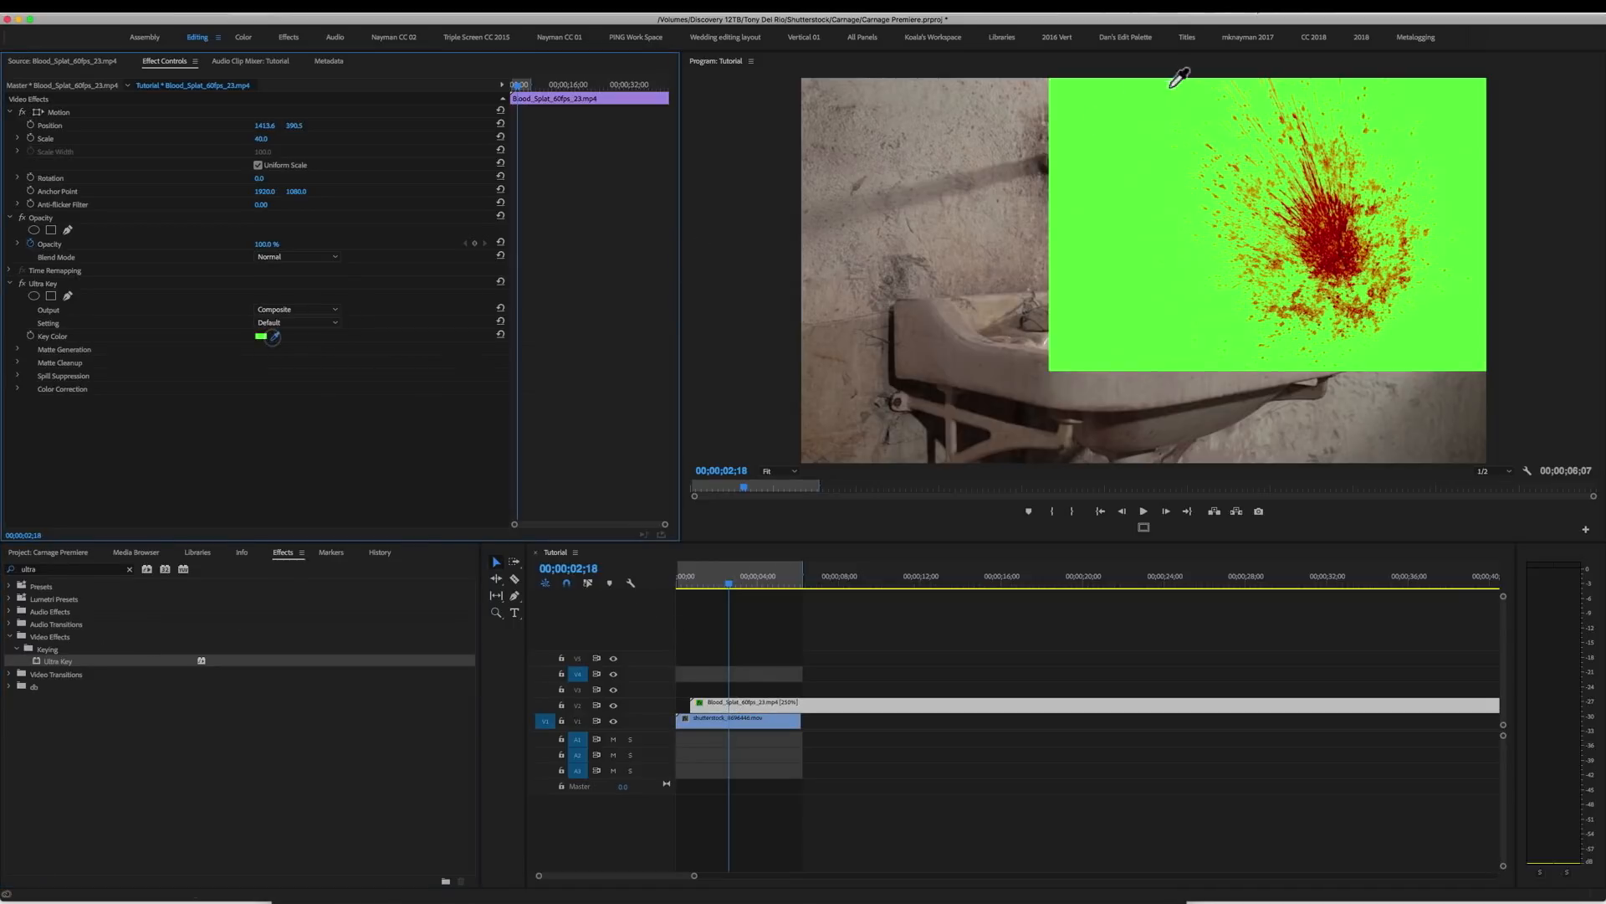
{"action": "left_click", "coordinate": [1110, 186]}
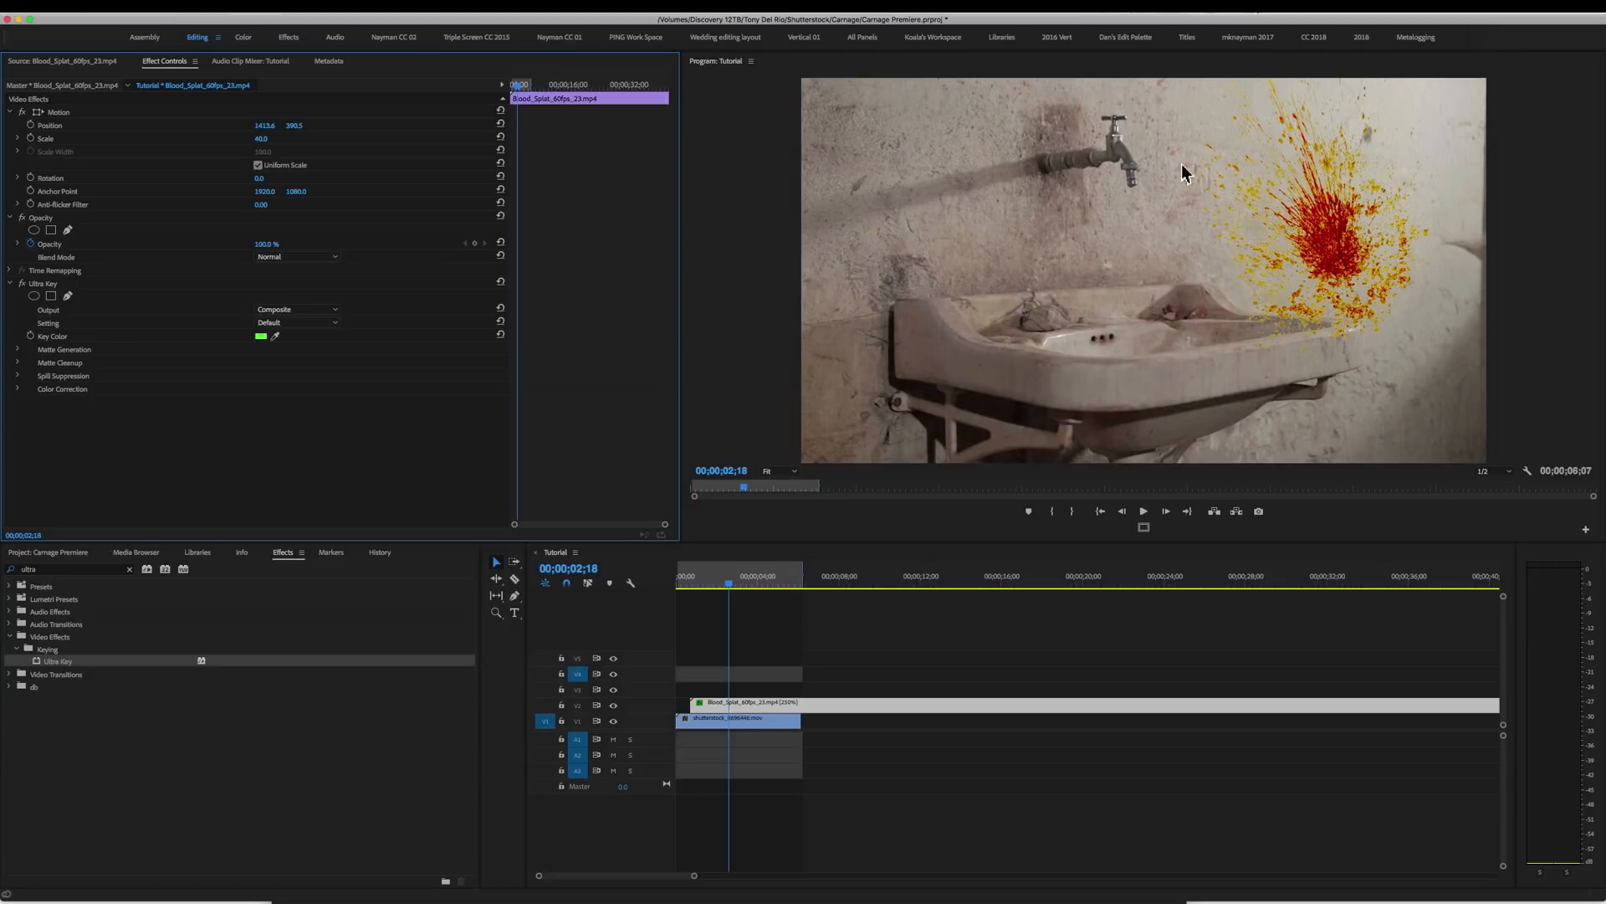
Change the Ultra Key setting to Aggressive.
{"action": "left_click", "coordinate": [297, 324]}
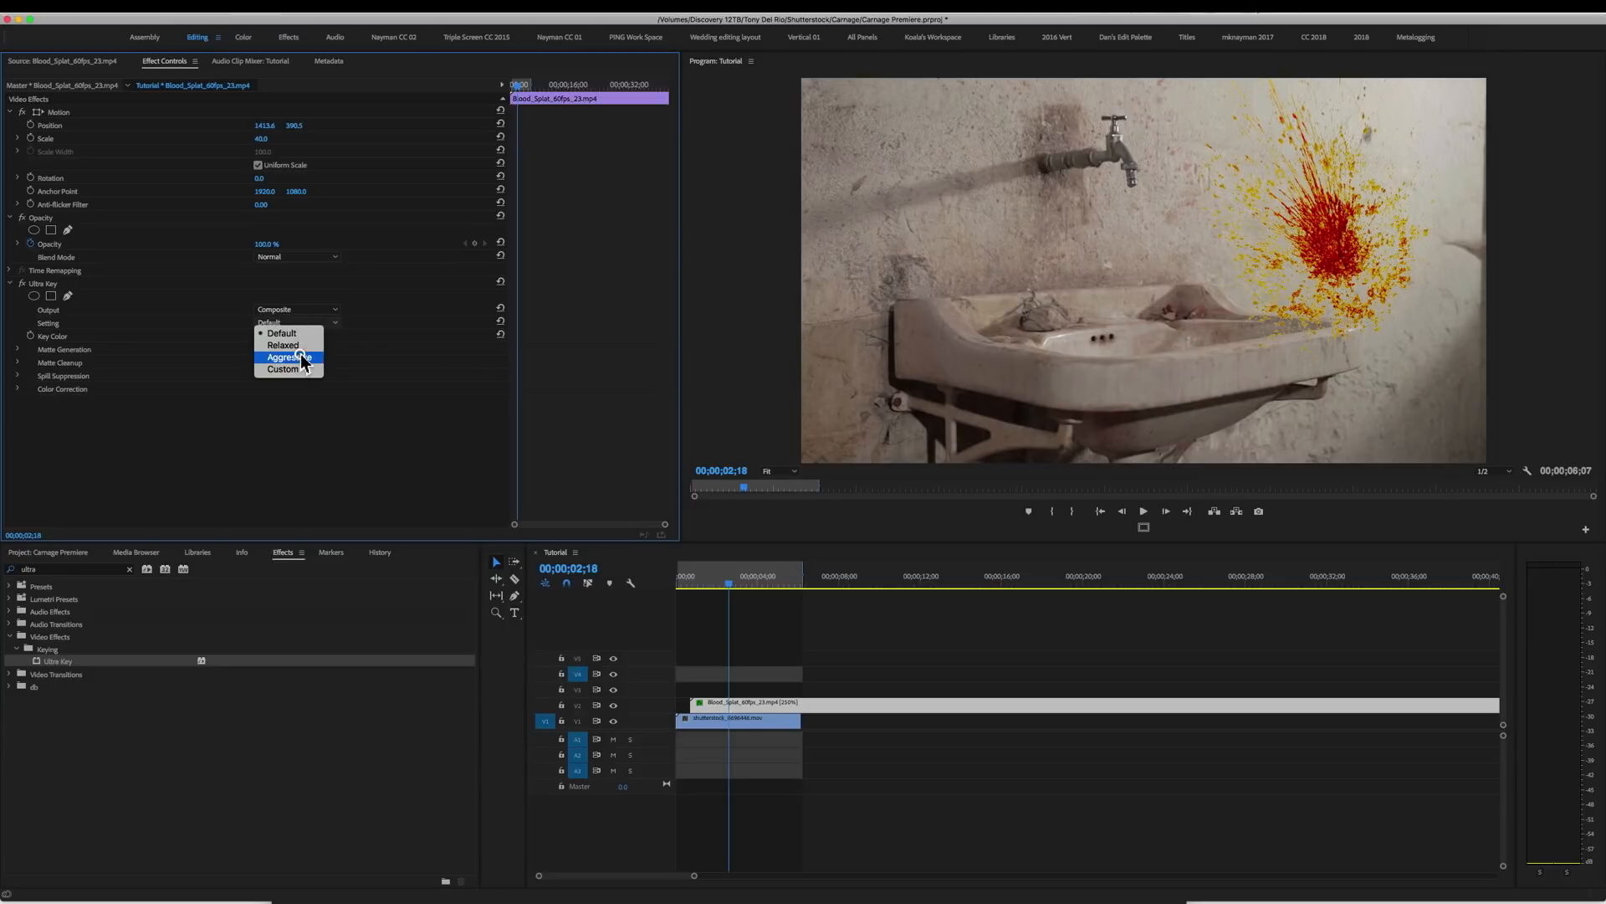
{"action": "left_click", "coordinate": [298, 357]}
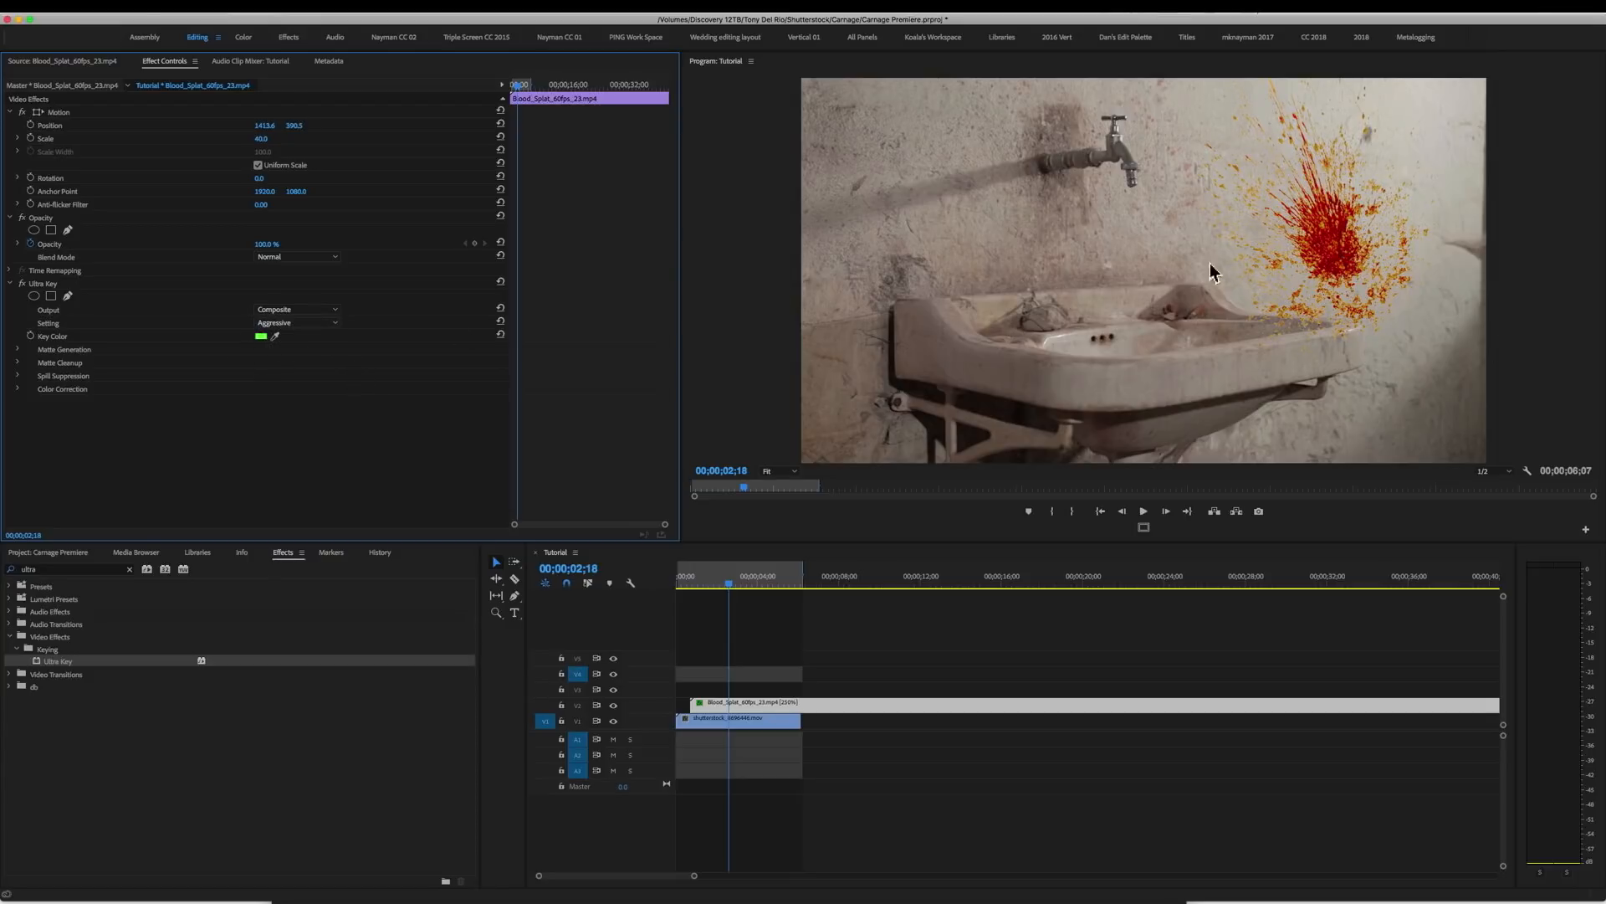
{"action": "left_click", "coordinate": [16, 390]}
{"action": "left_click", "coordinate": [16, 390]}
Apply the Tint effect from the Color Correction video effects to the blood splat clip.
{"action": "left_click", "coordinate": [127, 570]}
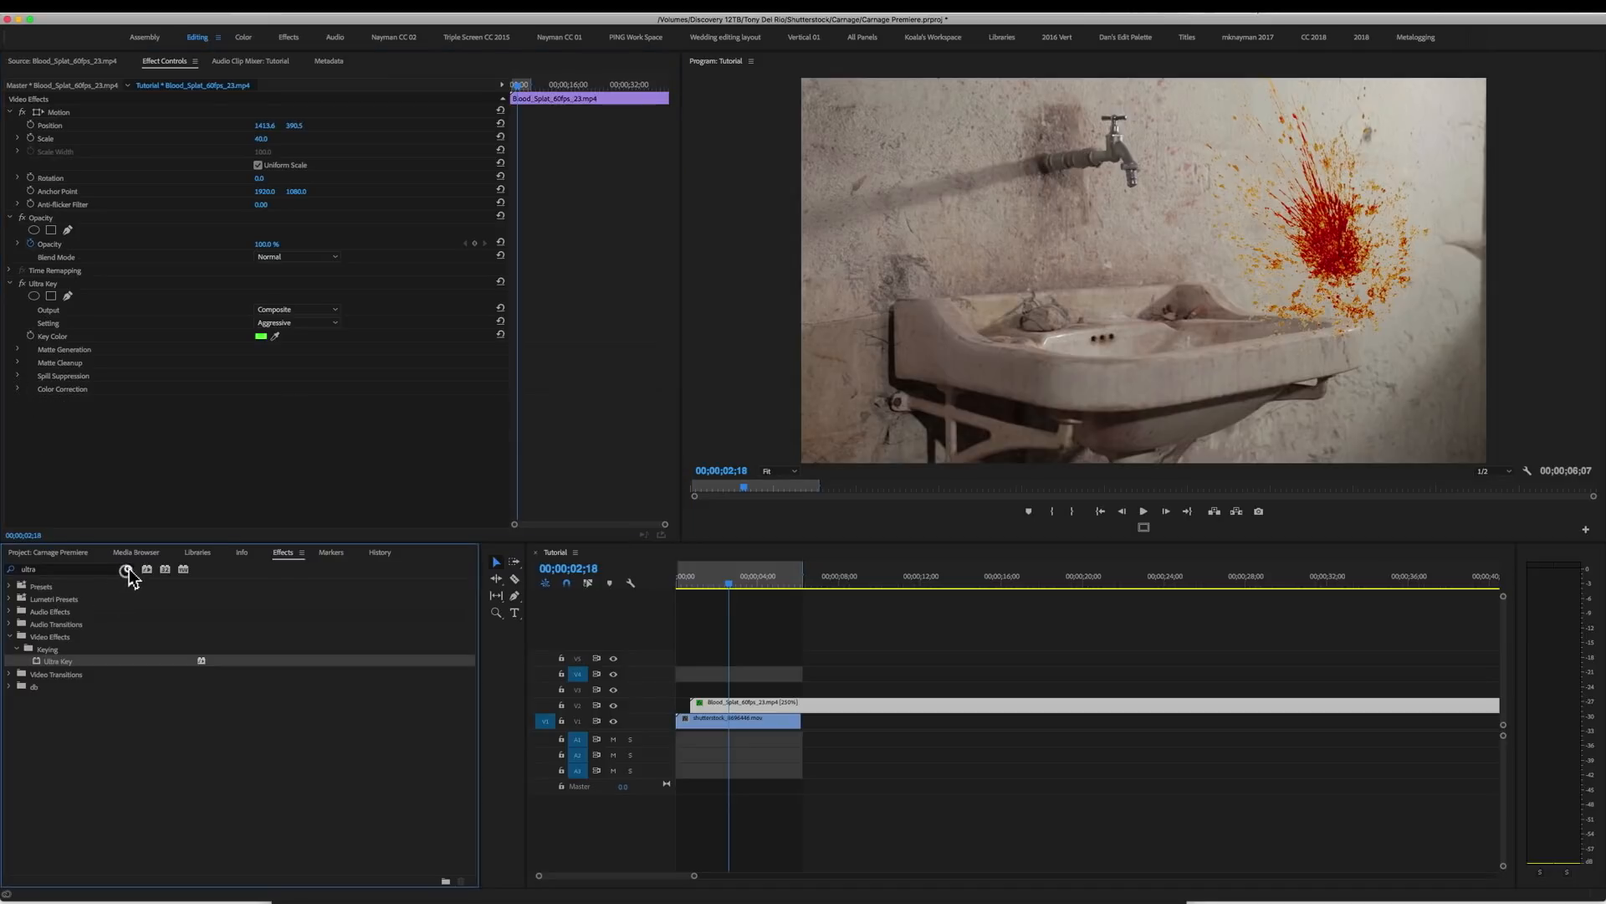
{"action": "left_click", "coordinate": [127, 571]}
{"action": "left_click", "coordinate": [10, 636]}
{"action": "scroll", "coordinate": [232, 657], "scroll_direction": "down", "scroll_amount": 1}
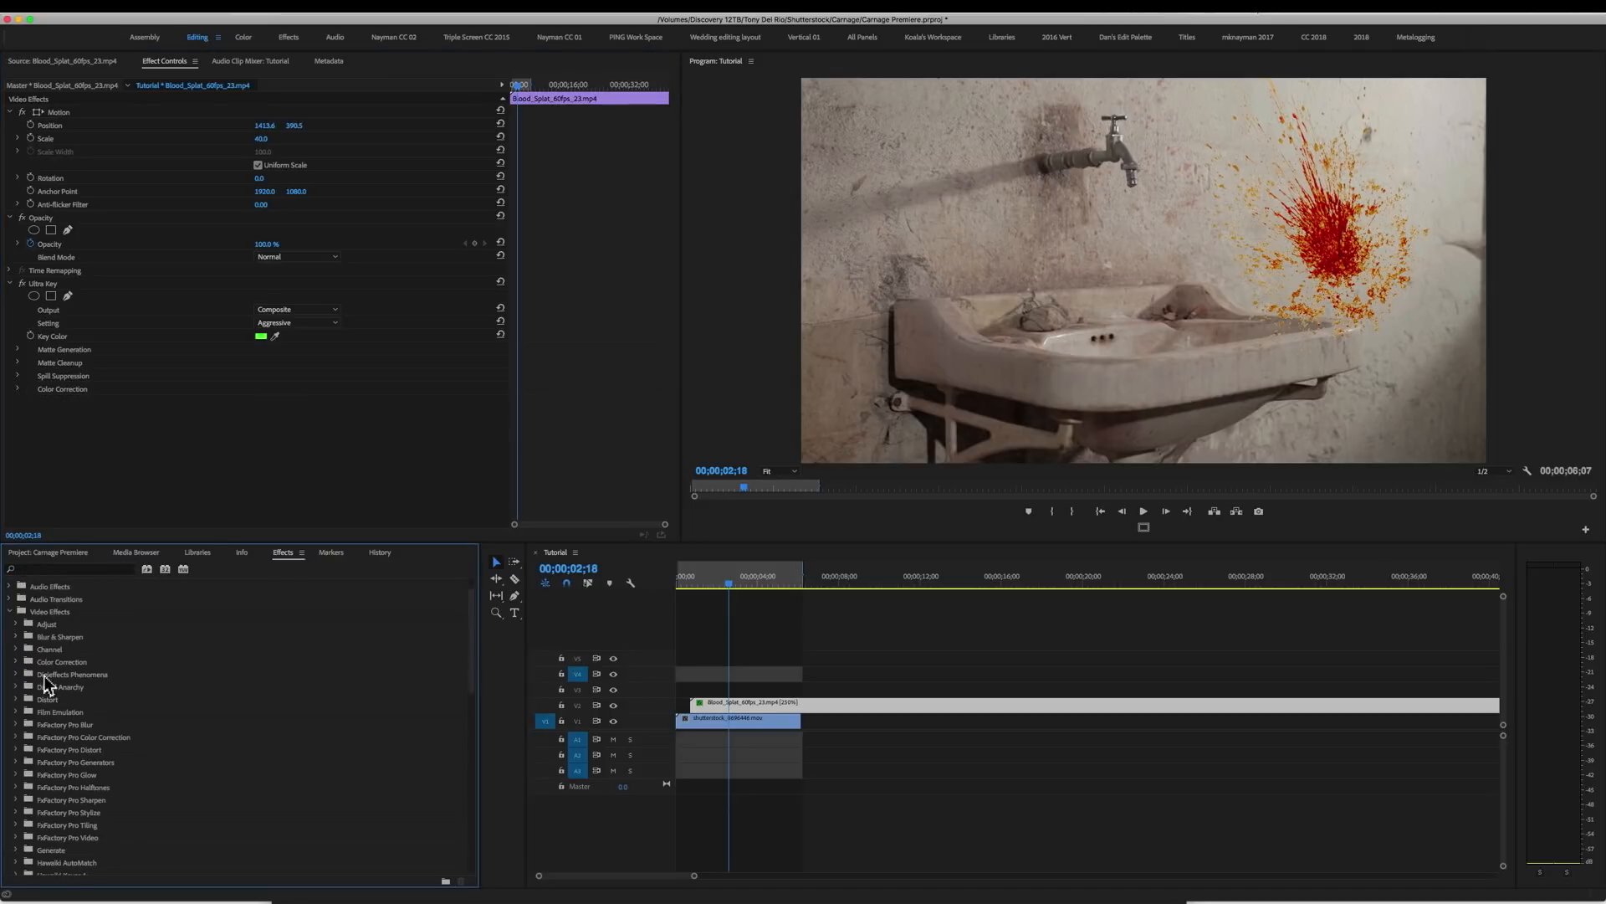
{"action": "left_click", "coordinate": [16, 661]}
{"action": "left_click", "coordinate": [74, 750]}
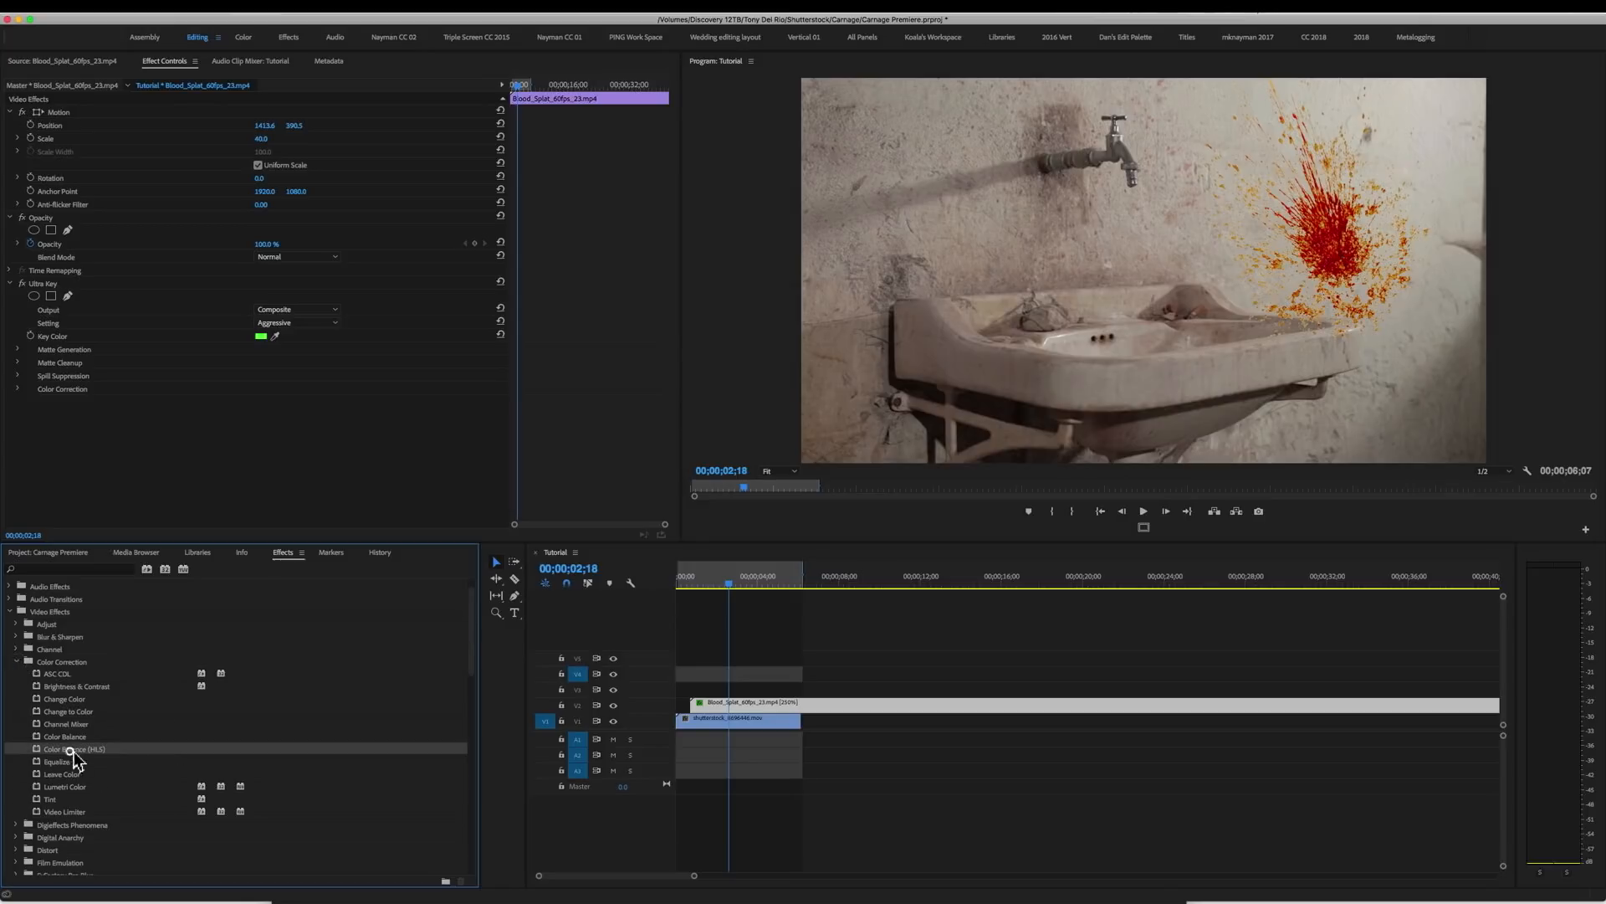
{"action": "left_click_drag", "start_coordinate": [51, 799], "coordinate": [797, 701]}
Map the Tint effect's black to dark red and its white to 380000, with the tint amount at 65%.
{"action": "left_click", "coordinate": [261, 428]}
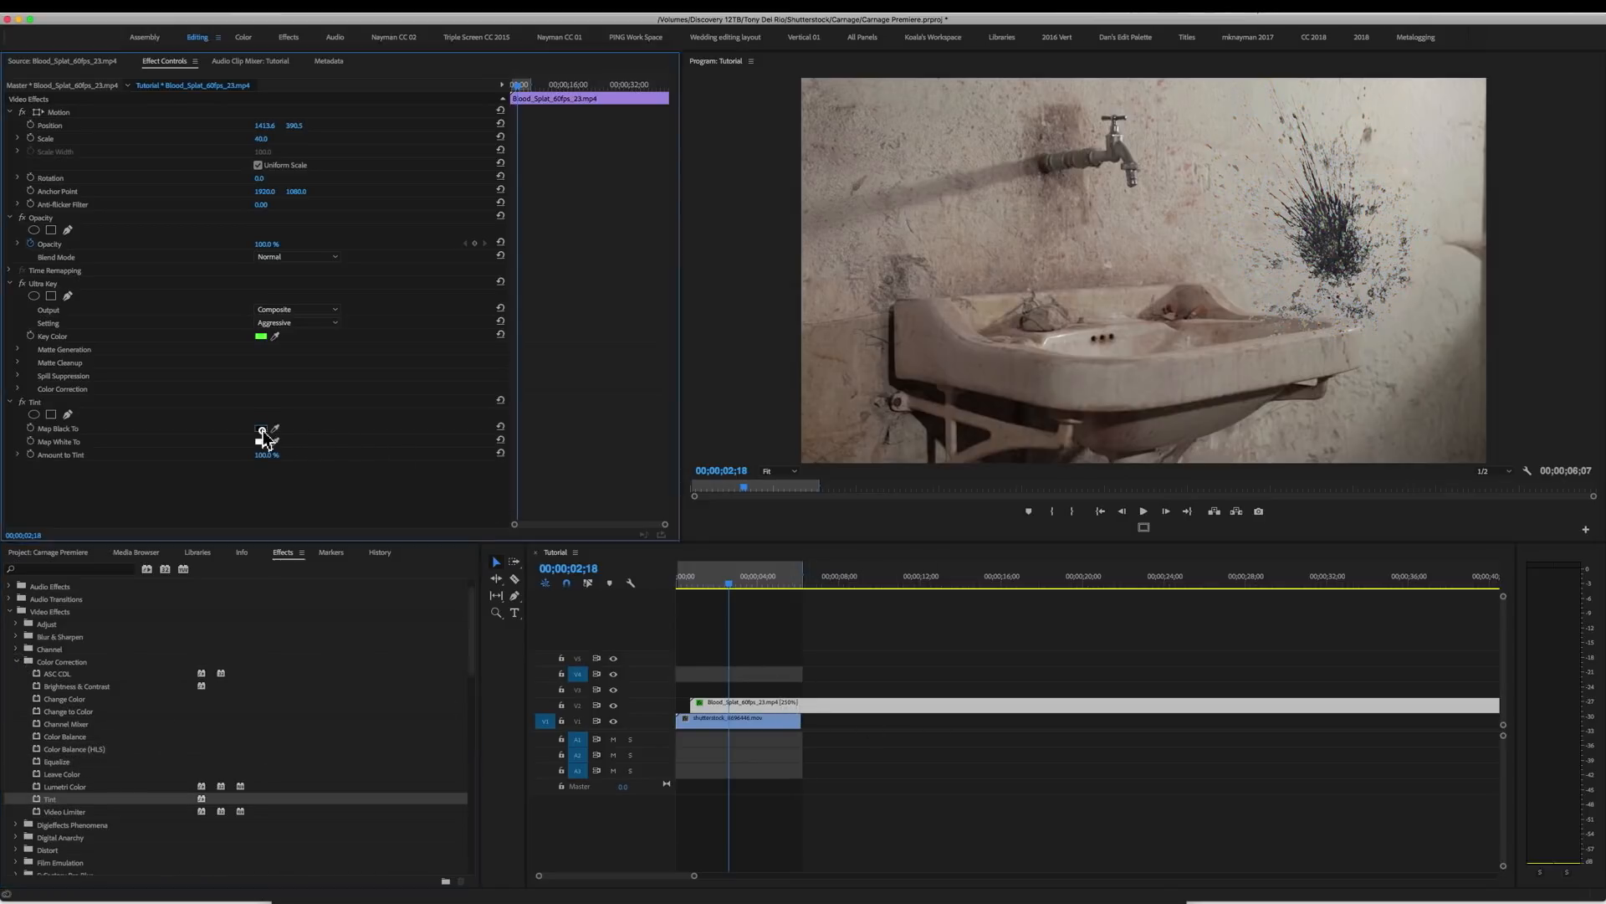
{"action": "left_click_drag", "start_coordinate": [755, 304], "coordinate": [862, 254]}
{"action": "left_click", "coordinate": [937, 212]}
{"action": "left_click", "coordinate": [261, 441]}
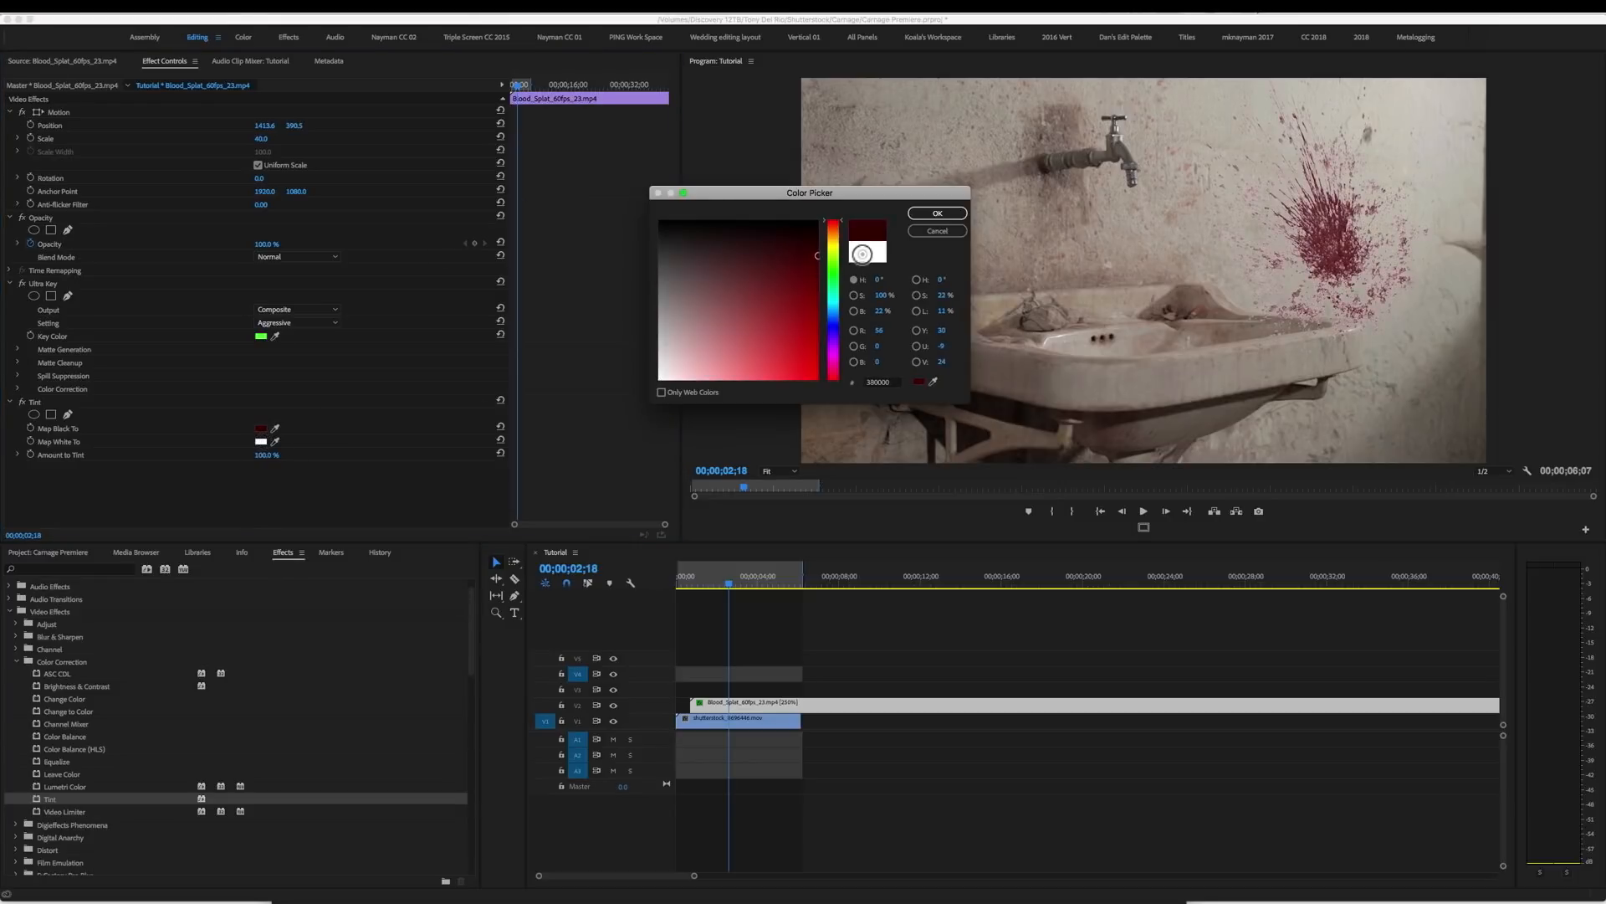
{"action": "left_click", "coordinate": [937, 212]}
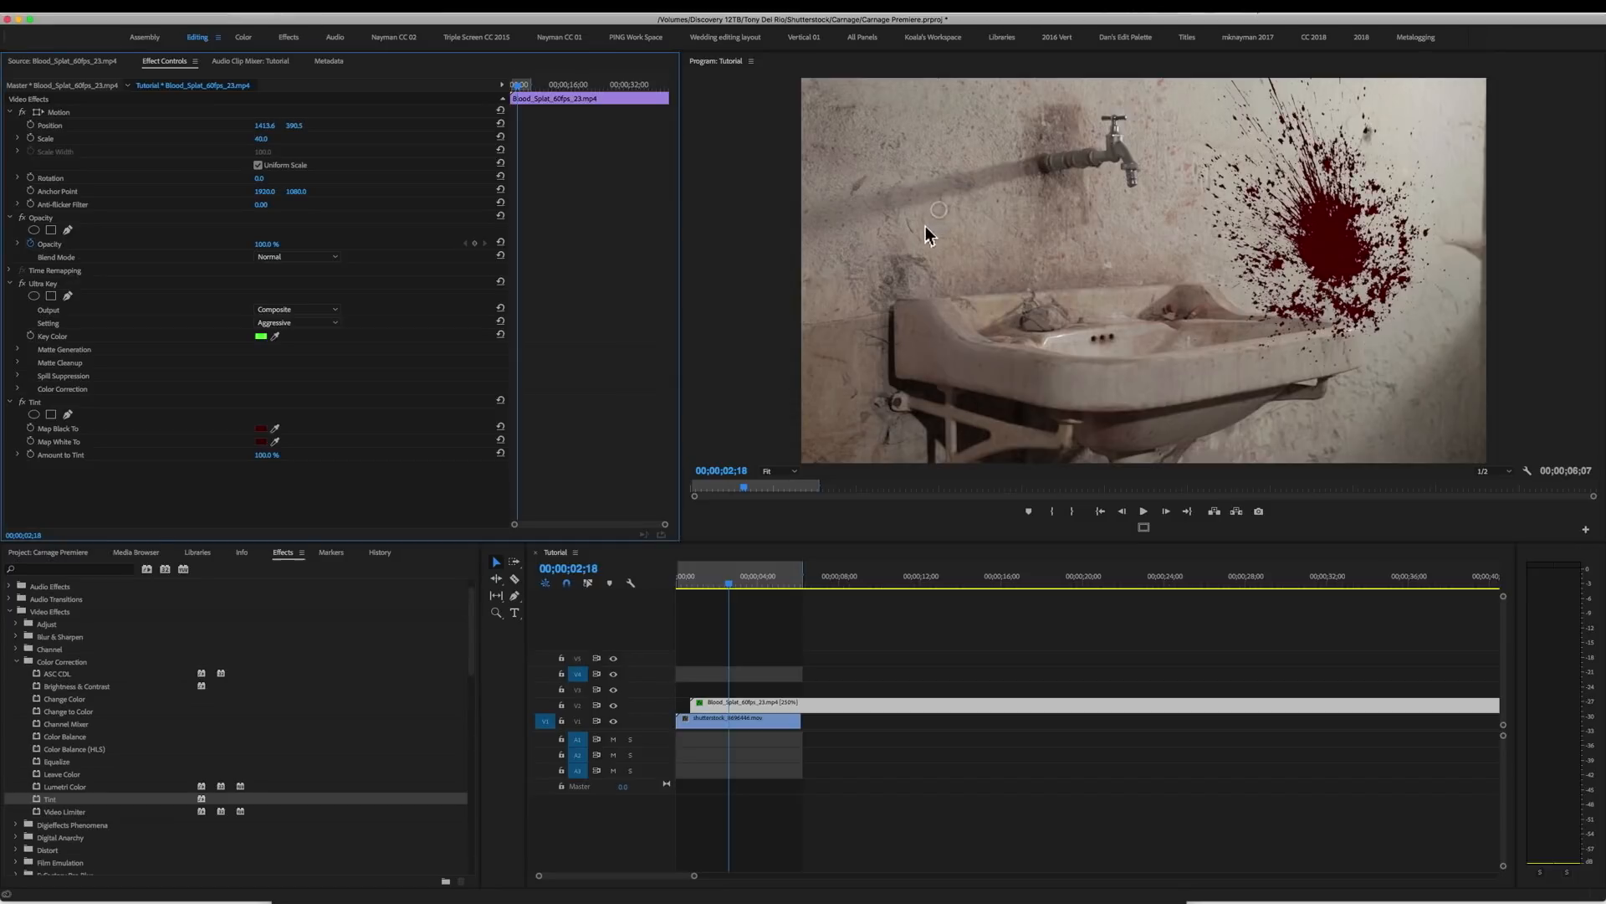
{"action": "left_click_drag", "start_coordinate": [264, 454], "coordinate": [264, 454]}
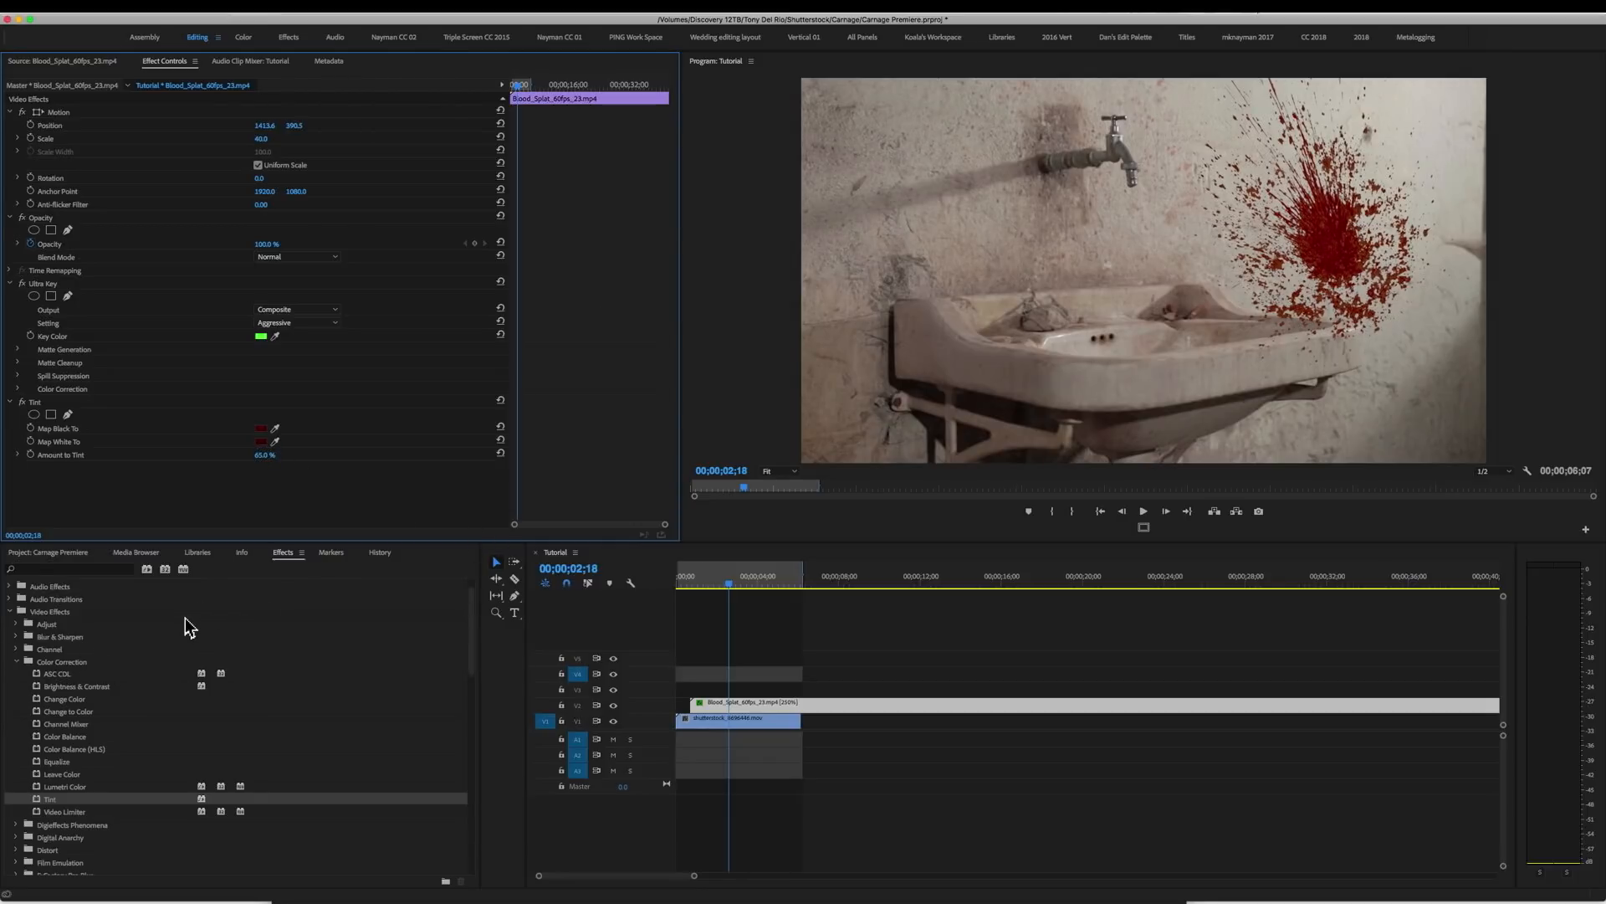
Apply the Lumetri Color effect to the blood splat clip and expand its Basic Correction settings.
{"action": "left_click_drag", "start_coordinate": [67, 787], "coordinate": [793, 715]}
{"action": "scroll", "coordinate": [382, 476], "scroll_direction": "down", "scroll_amount": 3}
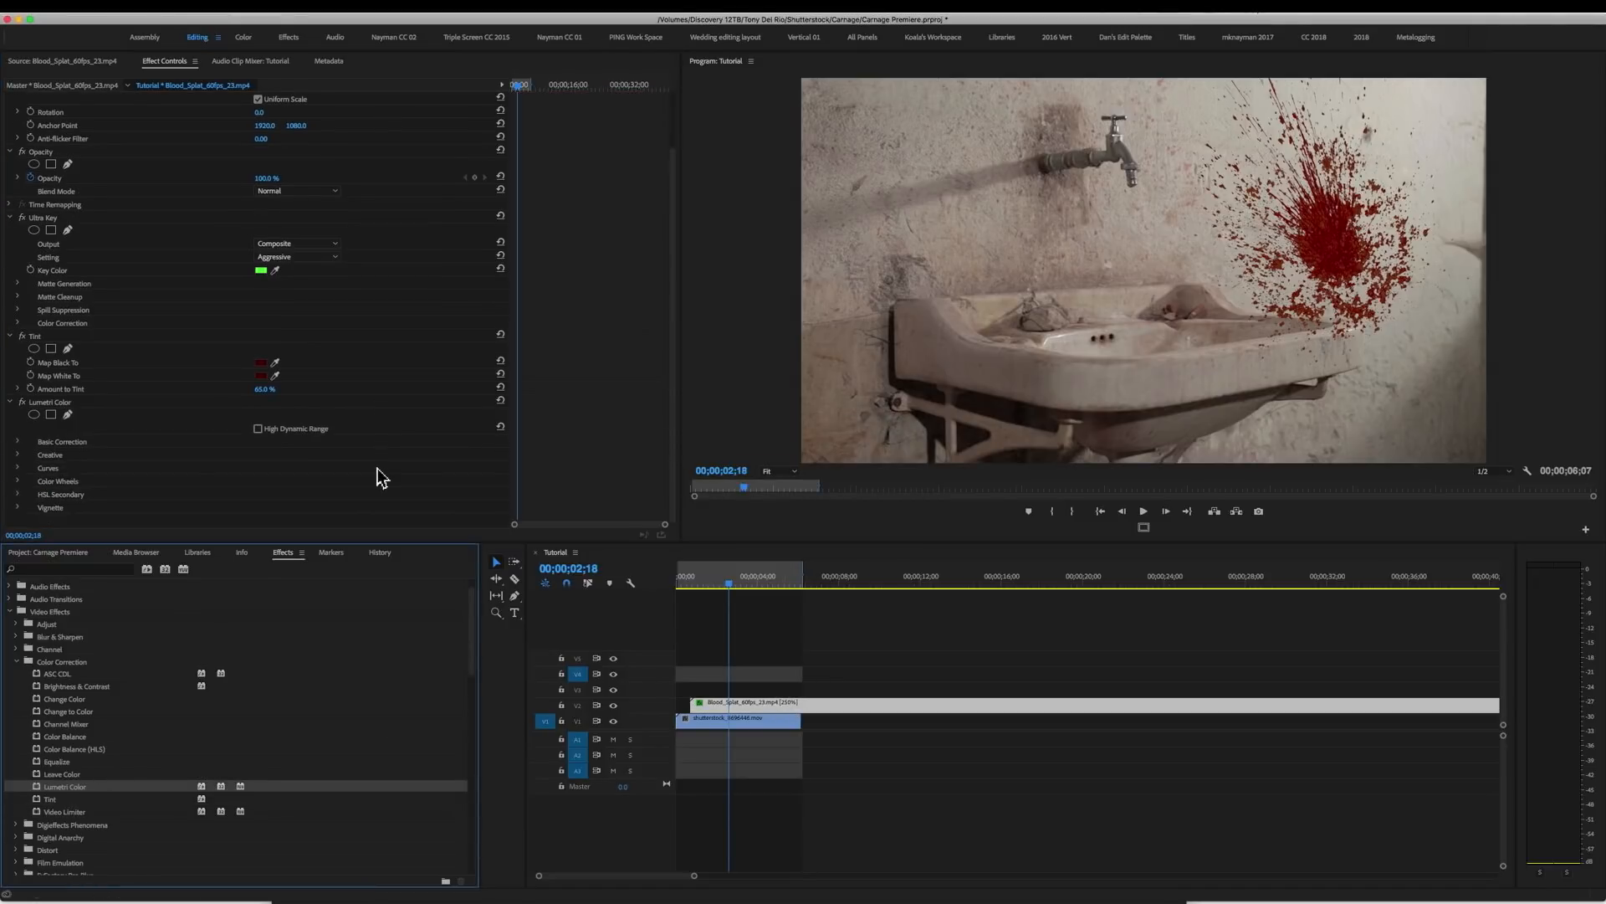
{"action": "left_click", "coordinate": [20, 441]}
{"action": "scroll", "coordinate": [151, 452], "scroll_direction": "down", "scroll_amount": 3}
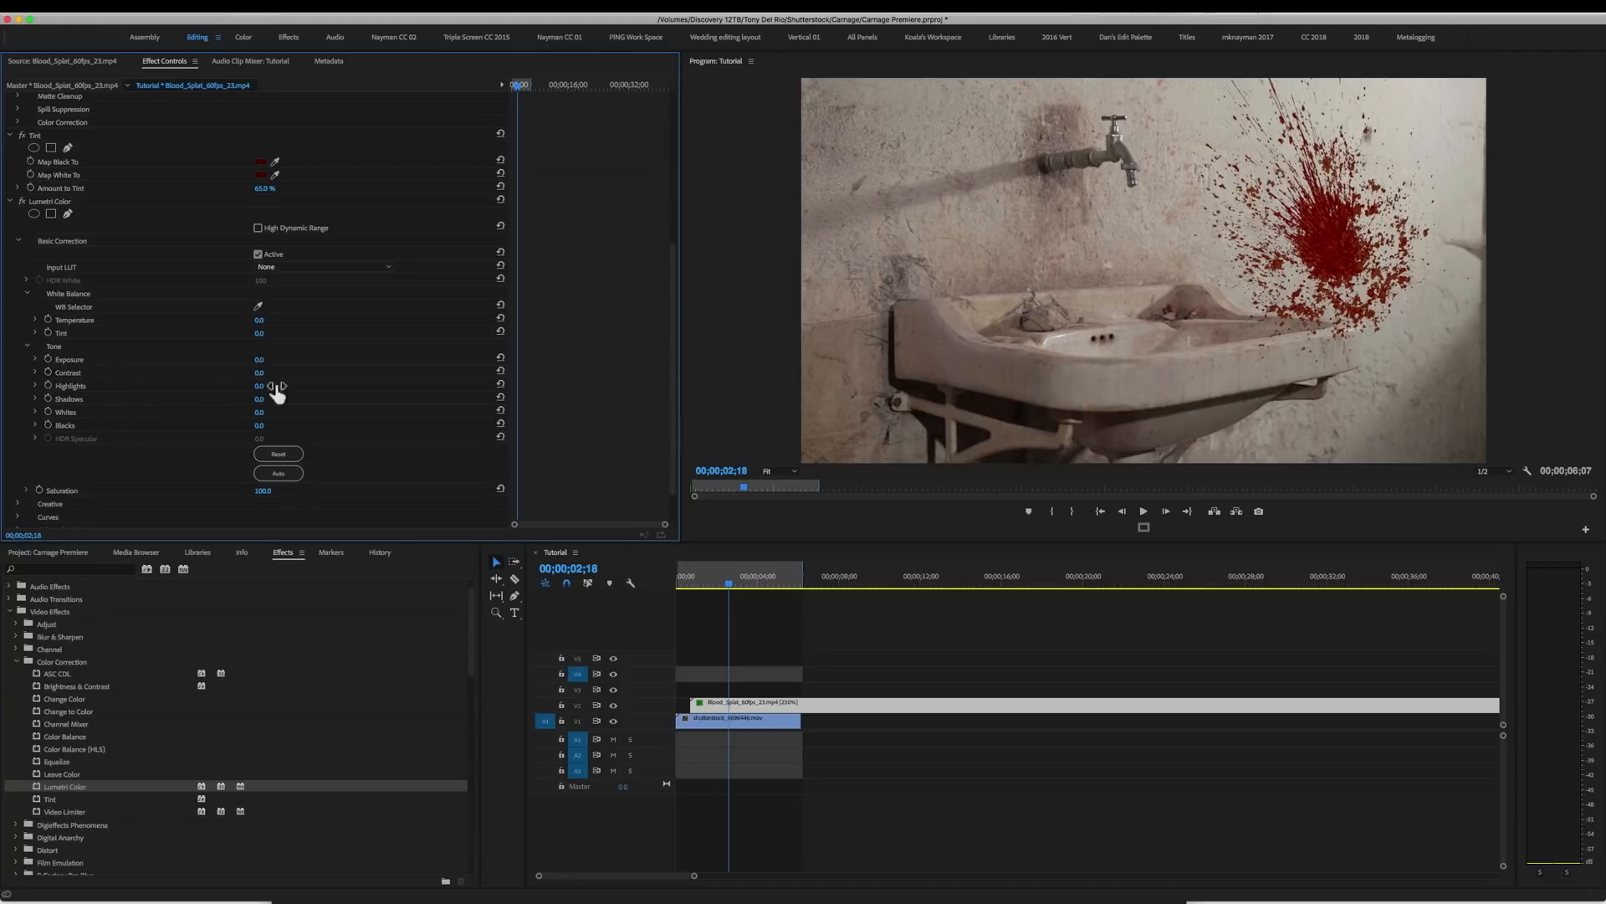
Set Lumetri highlights to 77 and shadows to -40, adjust the blacks, and collapse the clip's color effects.
{"action": "left_click_drag", "start_coordinate": [263, 399], "coordinate": [262, 399]}
{"action": "left_click_drag", "start_coordinate": [263, 385], "coordinate": [263, 385]}
{"action": "left_click_drag", "start_coordinate": [264, 429], "coordinate": [261, 427]}
{"action": "left_click_drag", "start_coordinate": [261, 427], "coordinate": [259, 427]}
{"action": "left_click", "coordinate": [11, 135]}
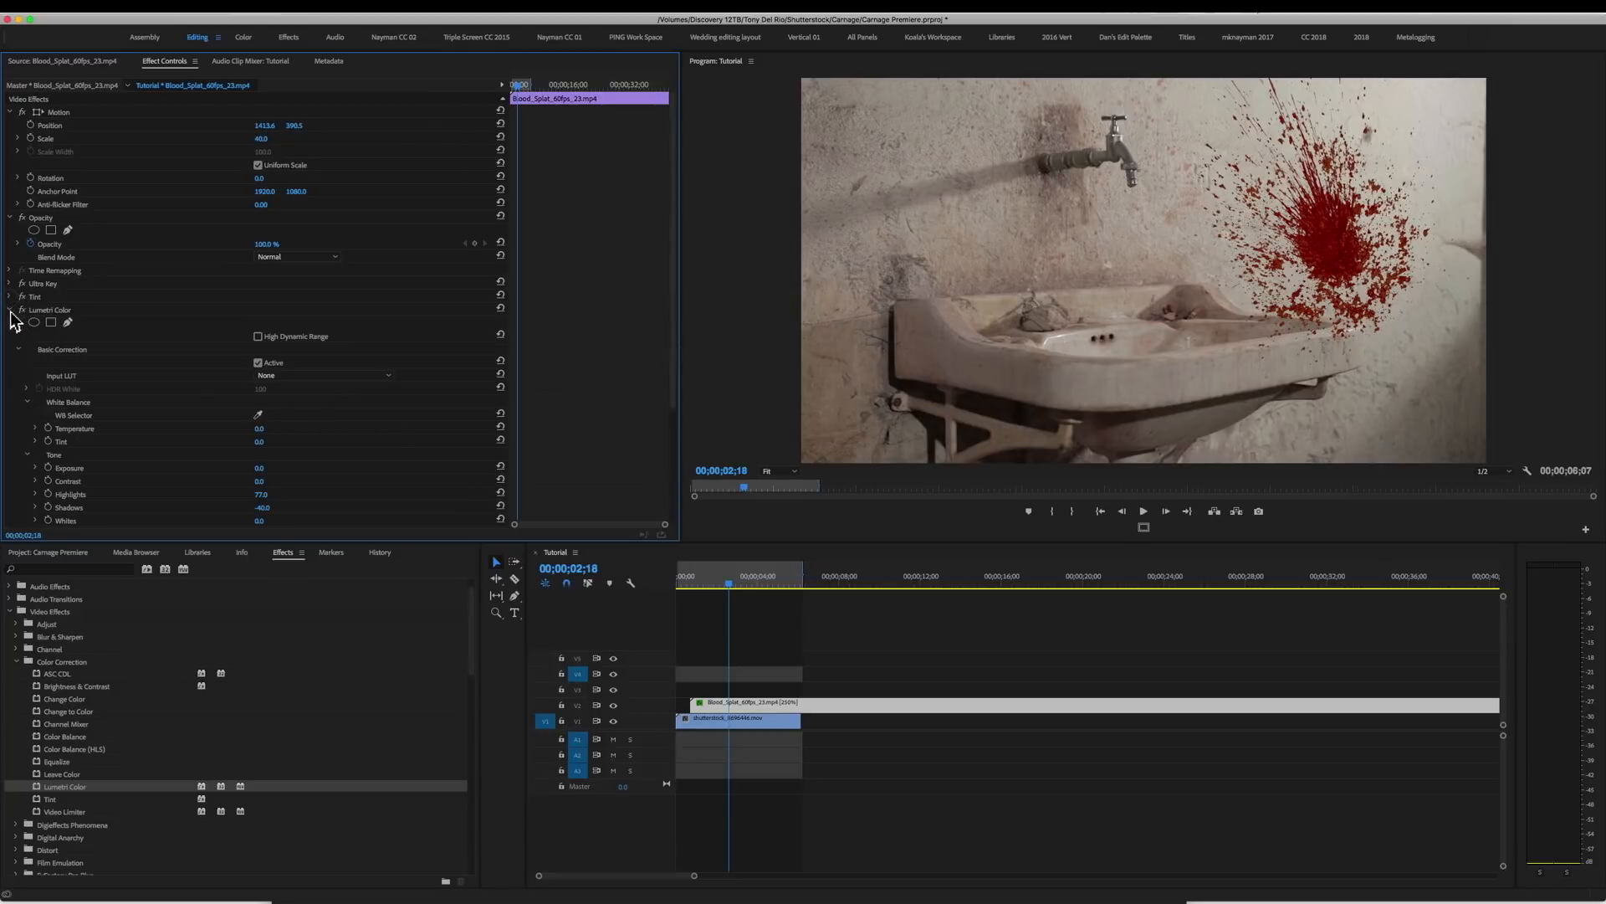
{"action": "left_click", "coordinate": [10, 310]}
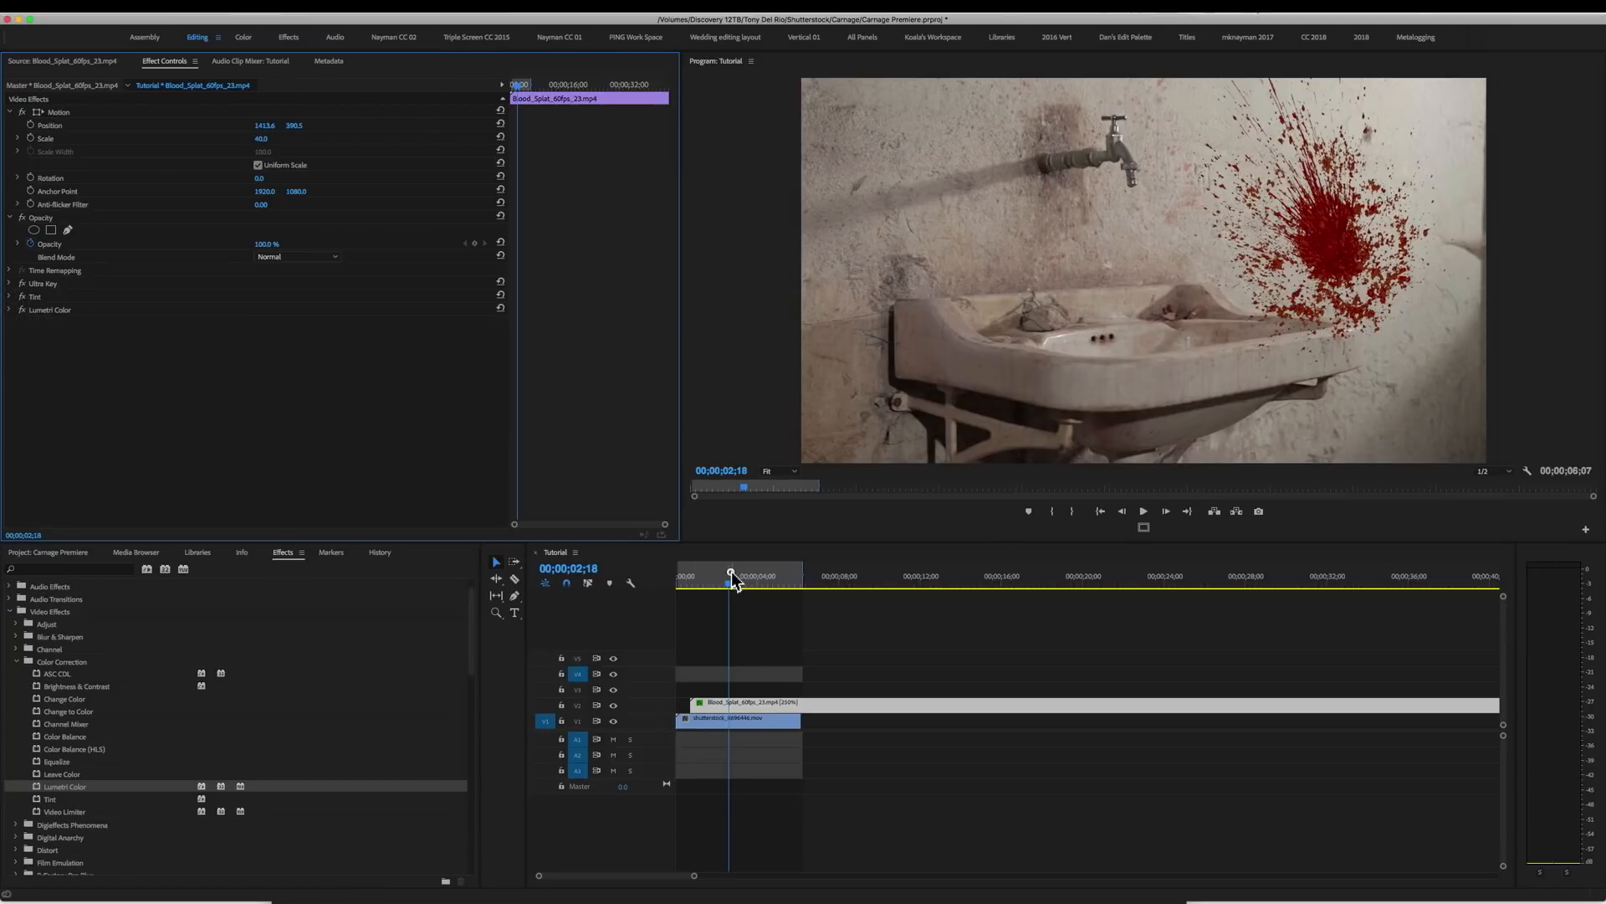
Play the sequence from the start to review the keyed and graded blood splat on the wall.
{"action": "left_click_drag", "start_coordinate": [731, 577], "coordinate": [626, 585]}
{"action": "key", "text": "space"}
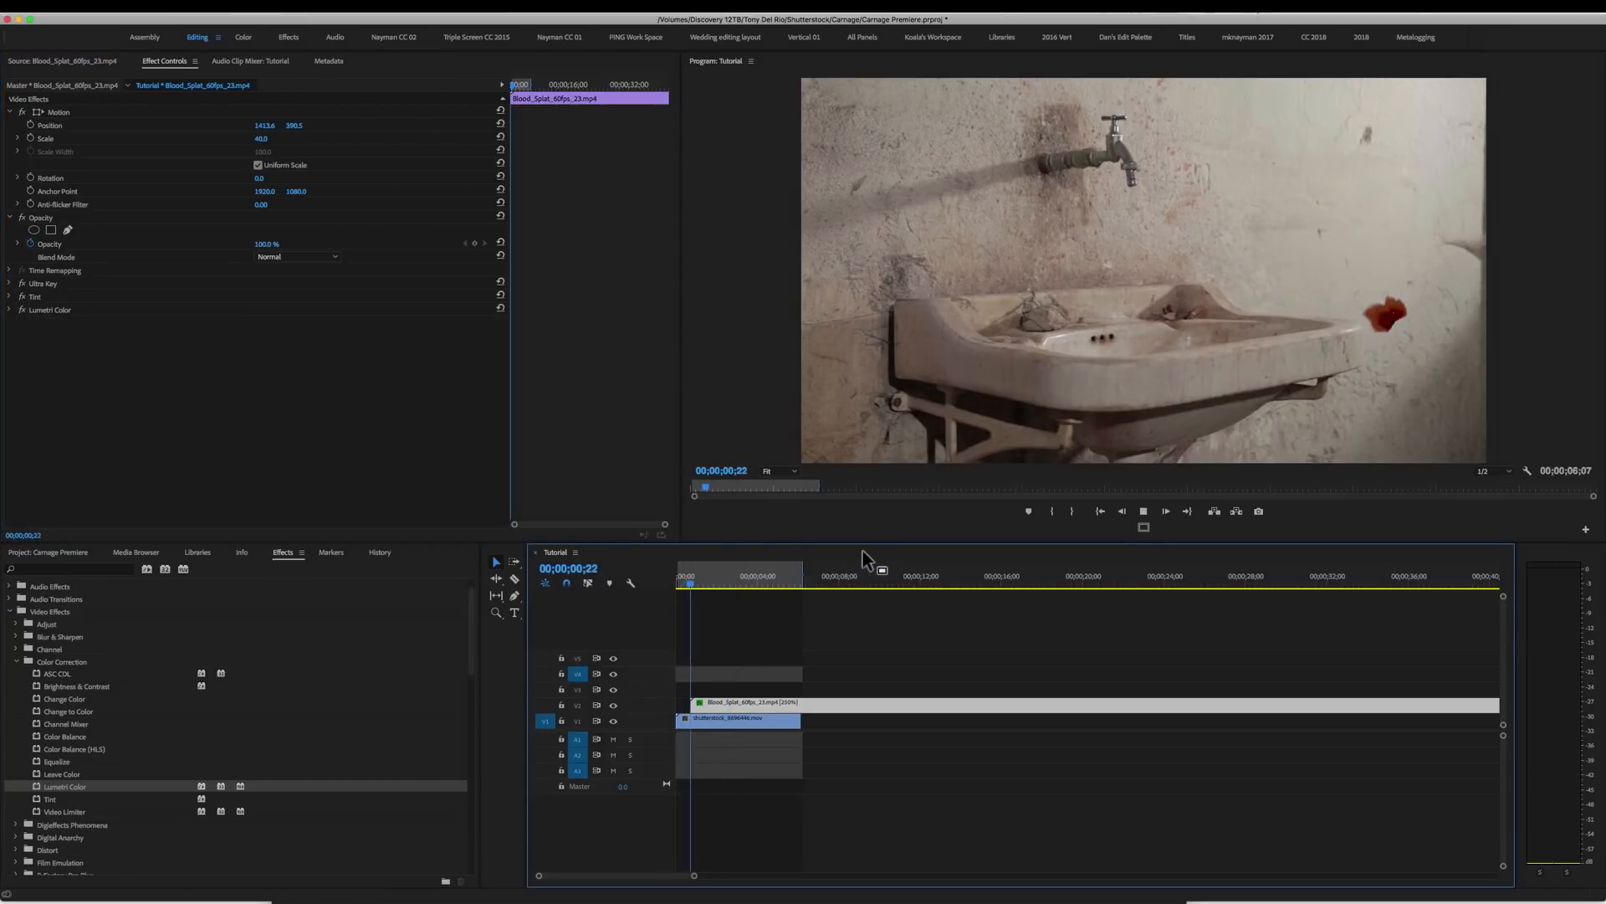
{"action": "key", "text": "space"}
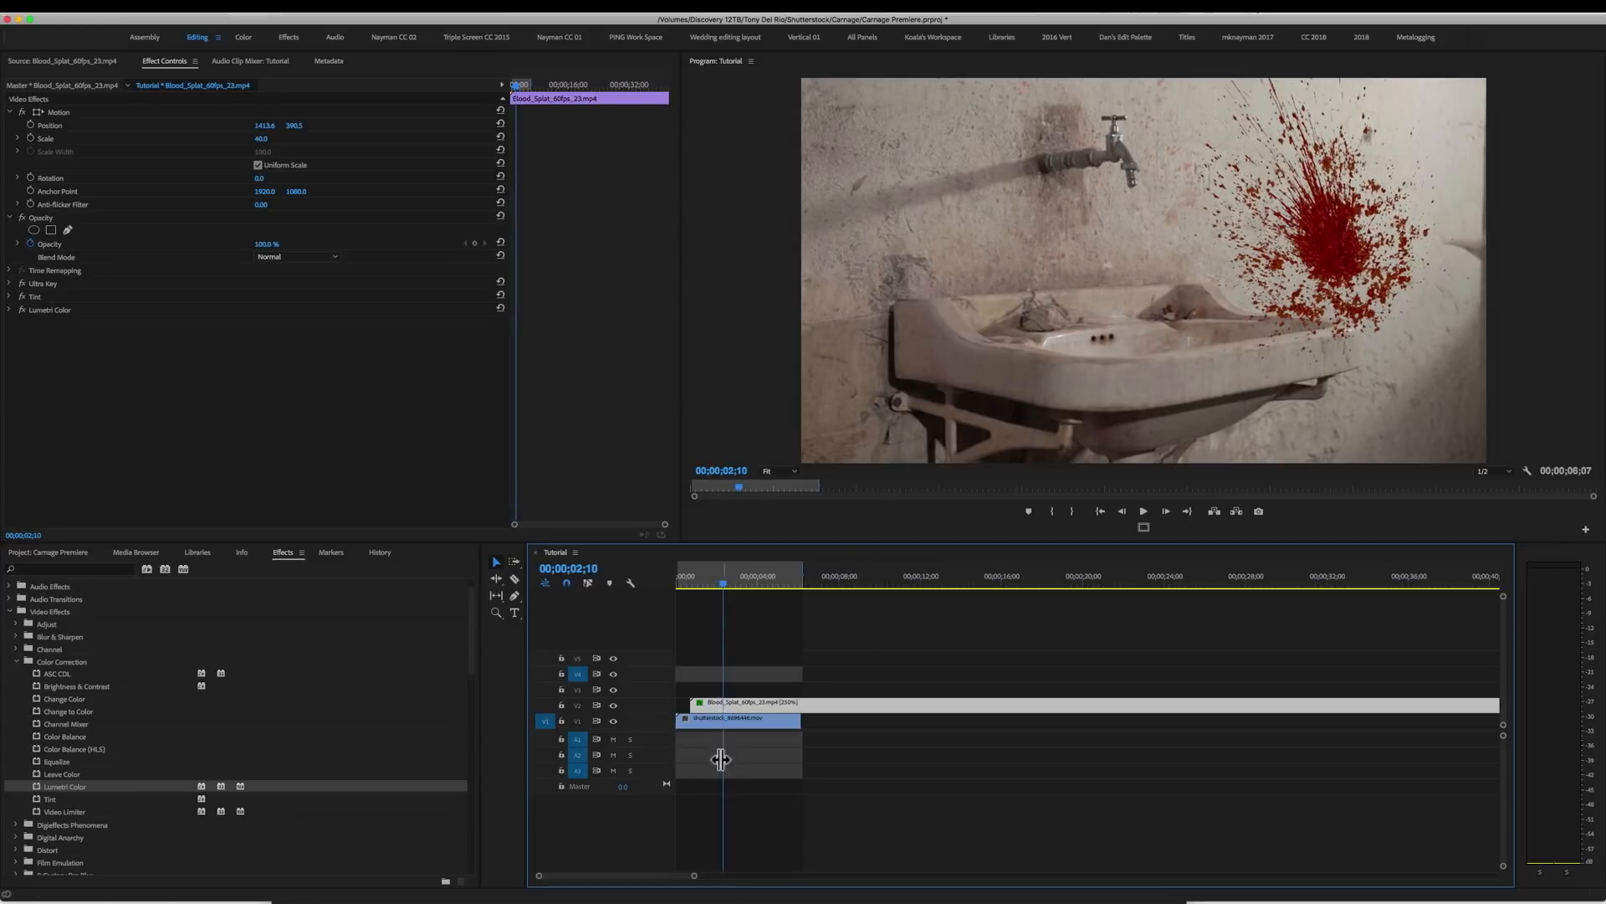
Find the Corner Pin effect and apply it to the blood splat clip.
{"action": "left_click", "coordinate": [87, 568]}
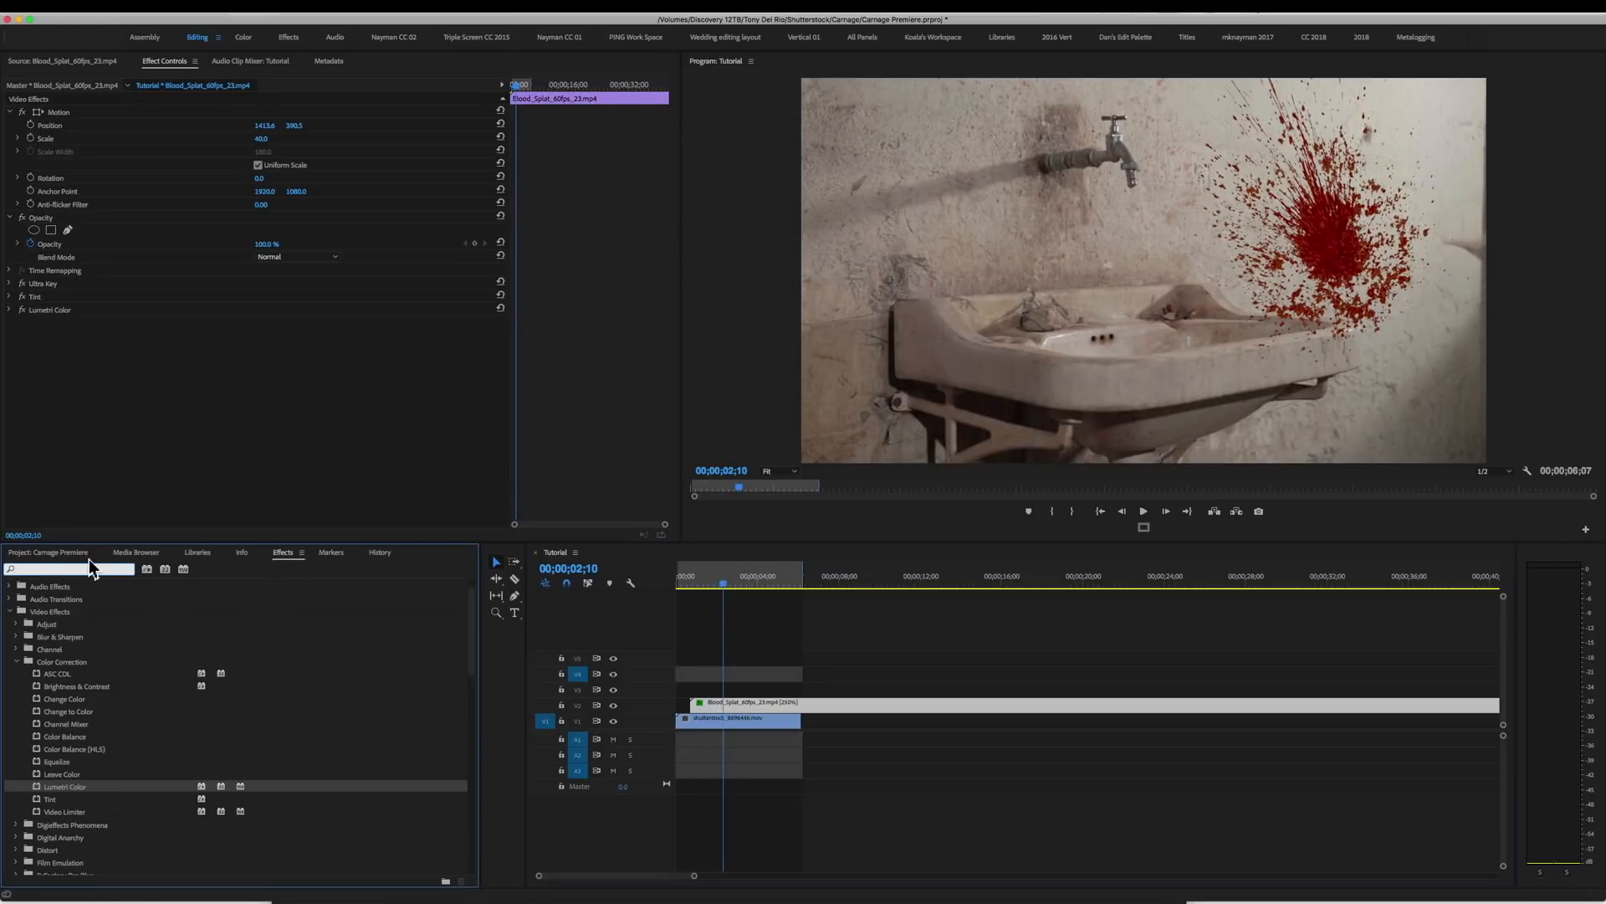
{"action": "type", "text": "corner"}
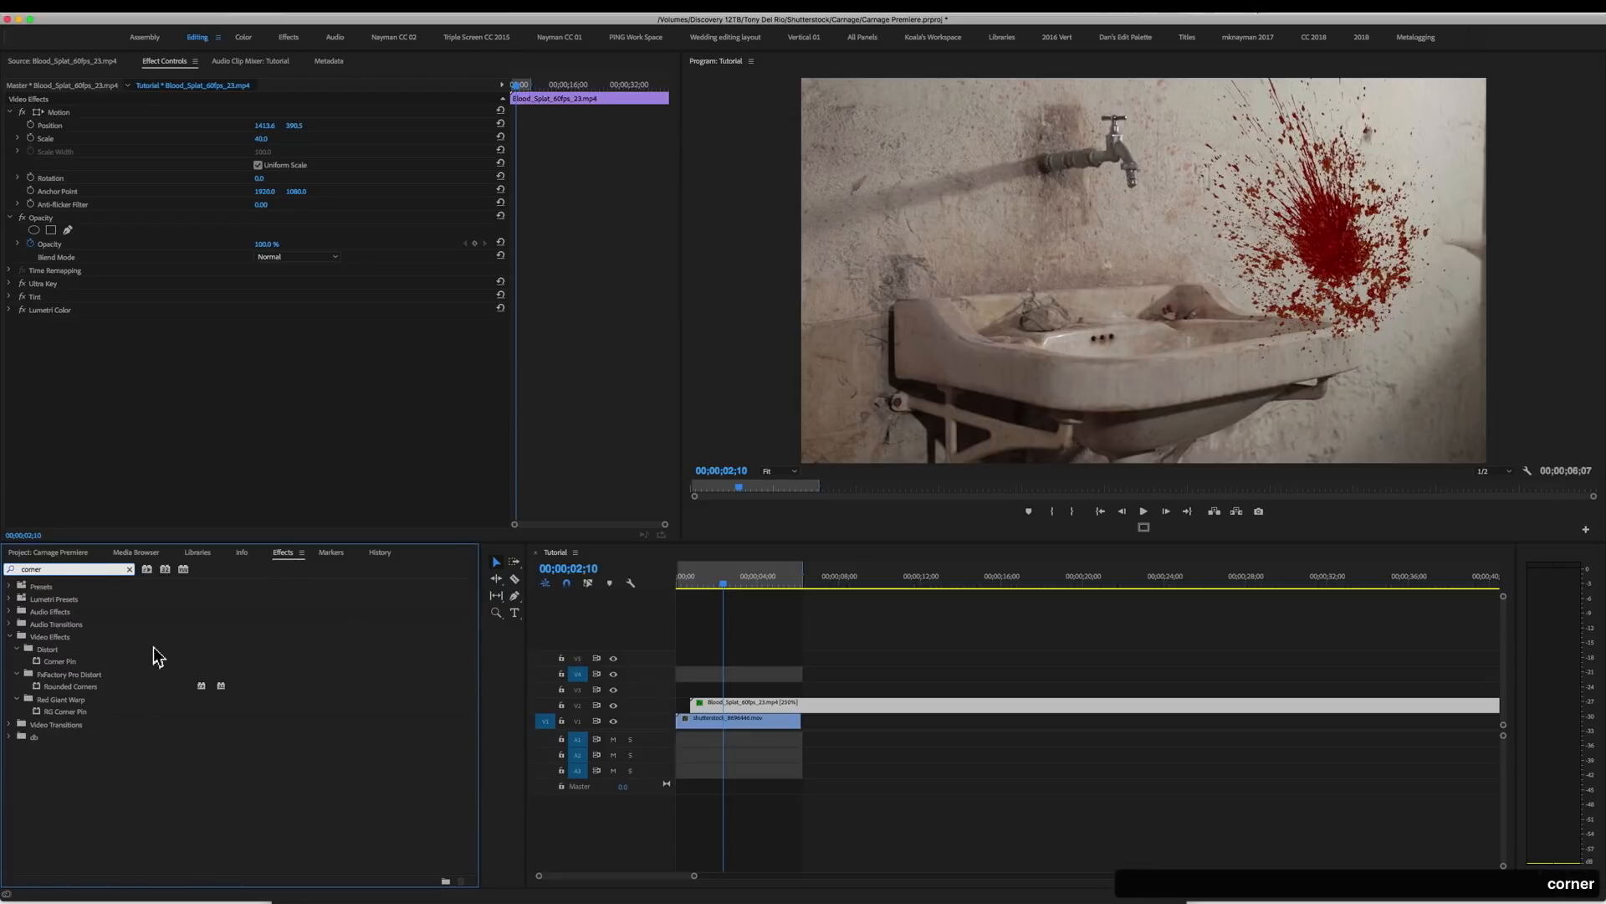
{"action": "left_click", "coordinate": [63, 660]}
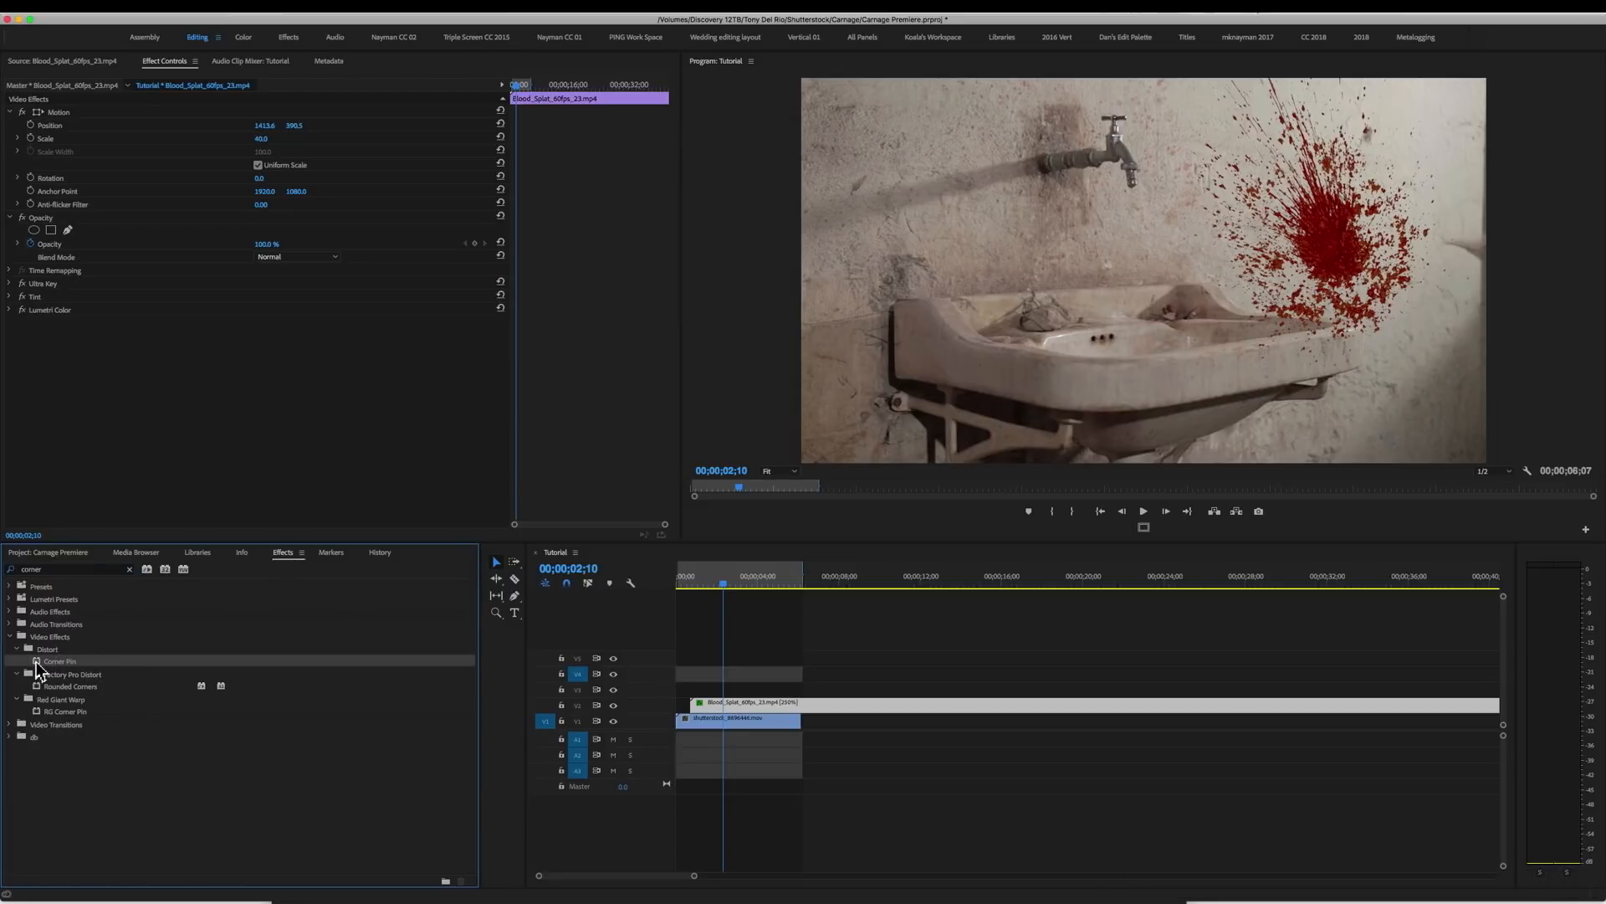
{"action": "left_click_drag", "start_coordinate": [39, 659], "coordinate": [757, 706]}
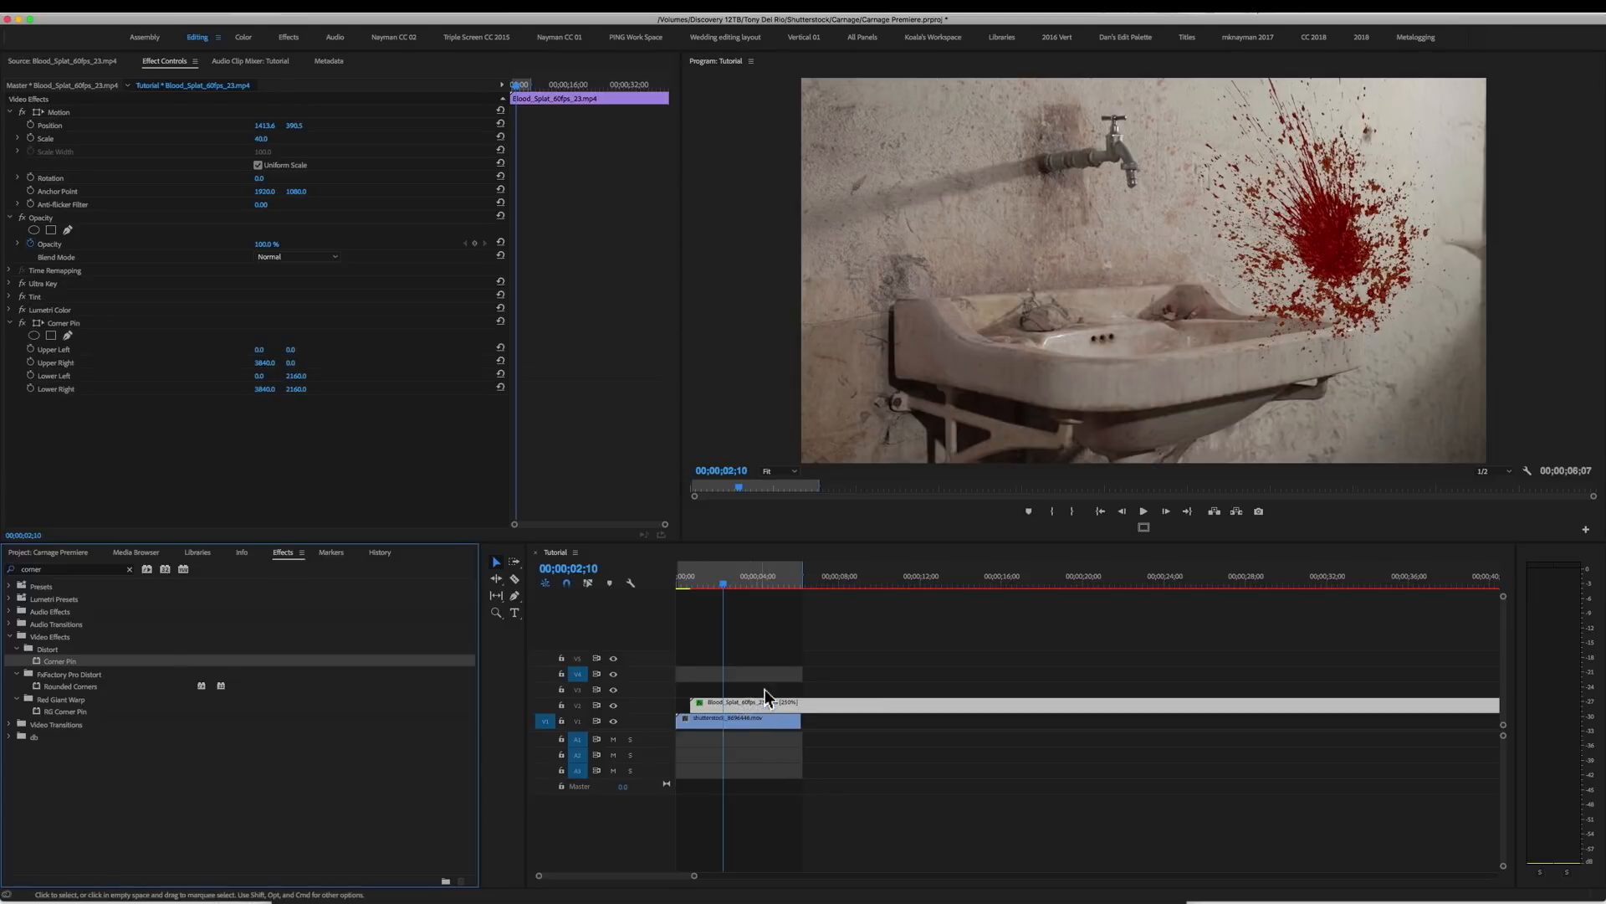
With the preview at 25%, pull the Corner Pin's lower right corner to about 3548, 1894 and the upper right to about 3548, 434.
{"action": "left_click", "coordinate": [82, 323]}
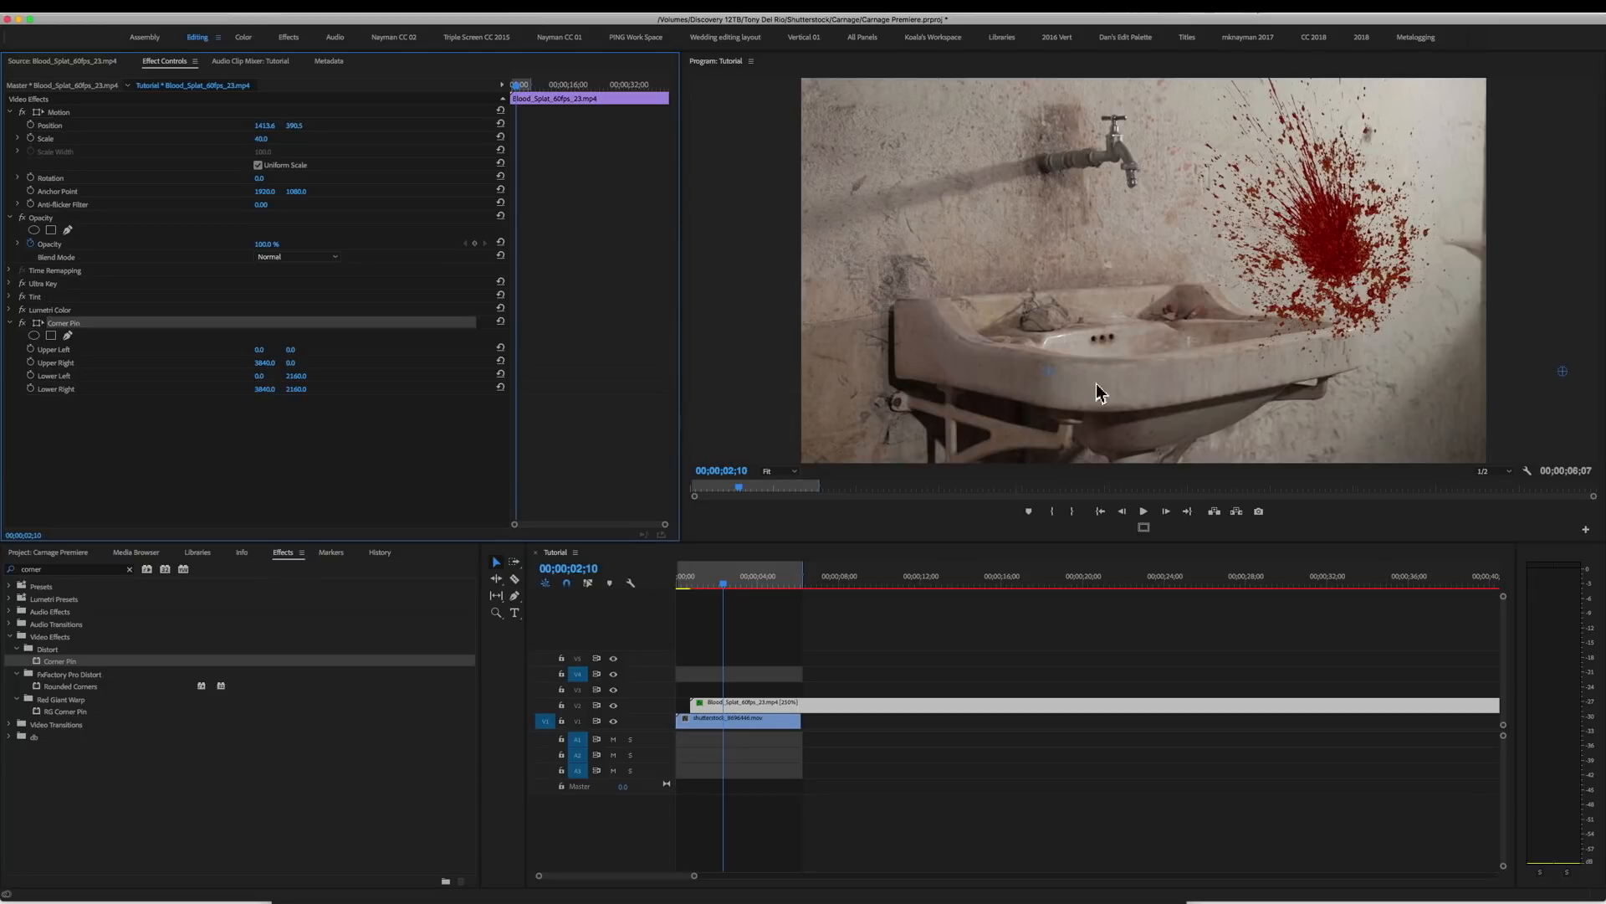
{"action": "left_click", "coordinate": [786, 470]}
{"action": "left_click", "coordinate": [783, 510]}
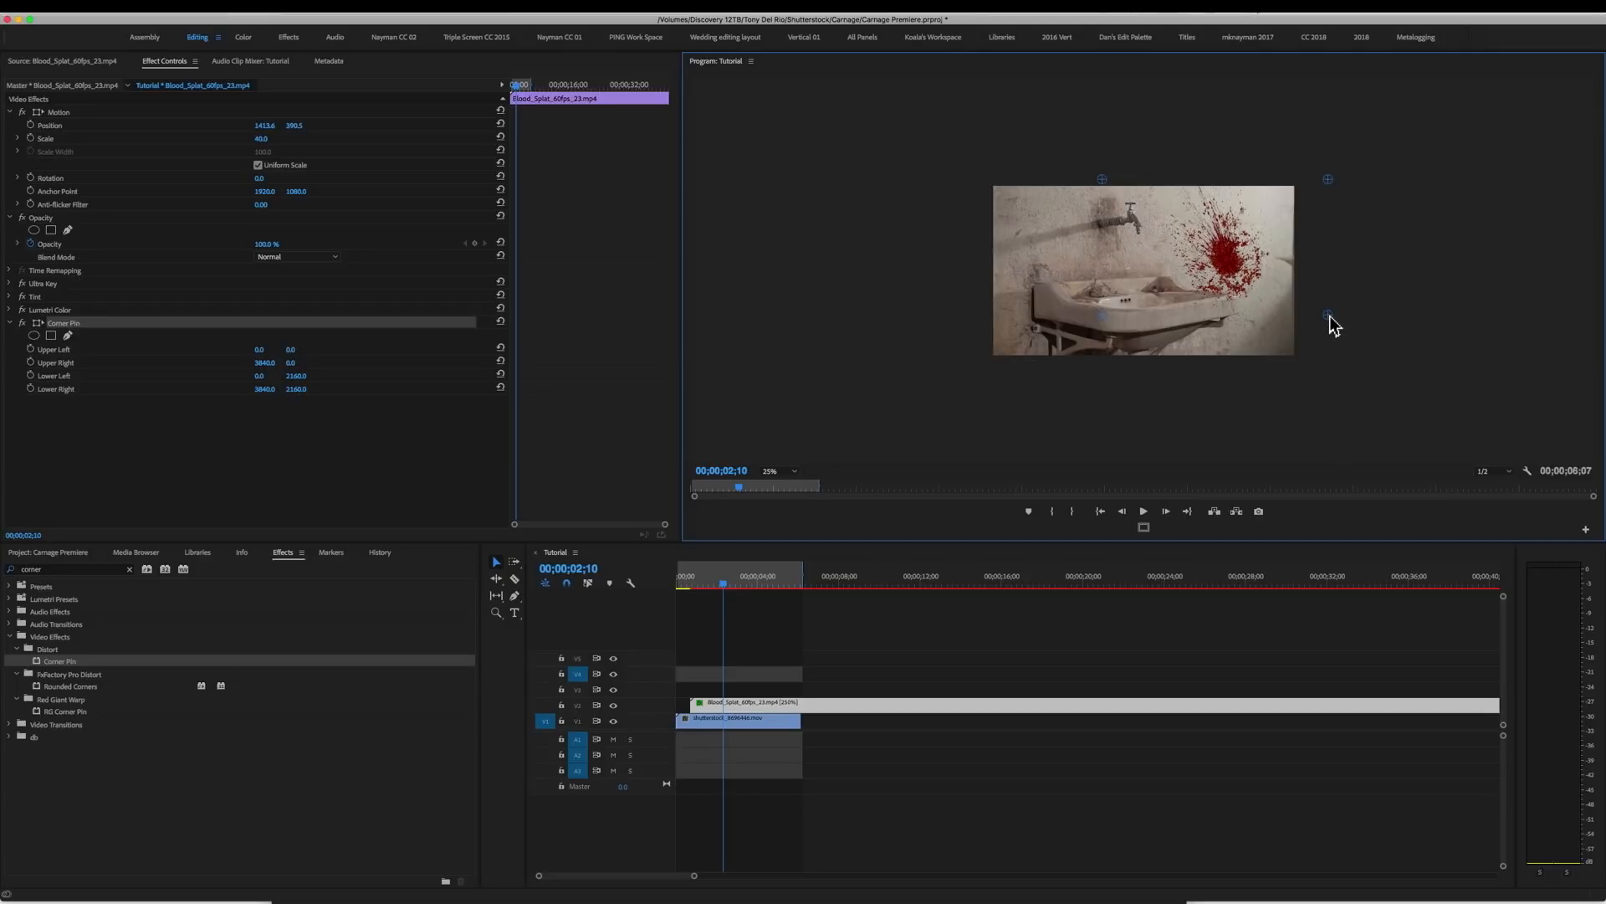
{"action": "mouse_move", "coordinate": [1328, 287]}
{"action": "left_mouse_down"}
{"action": "mouse_move", "coordinate": [1316, 265]}
{"action": "mouse_move", "coordinate": [1311, 298]}
{"action": "left_mouse_up"}
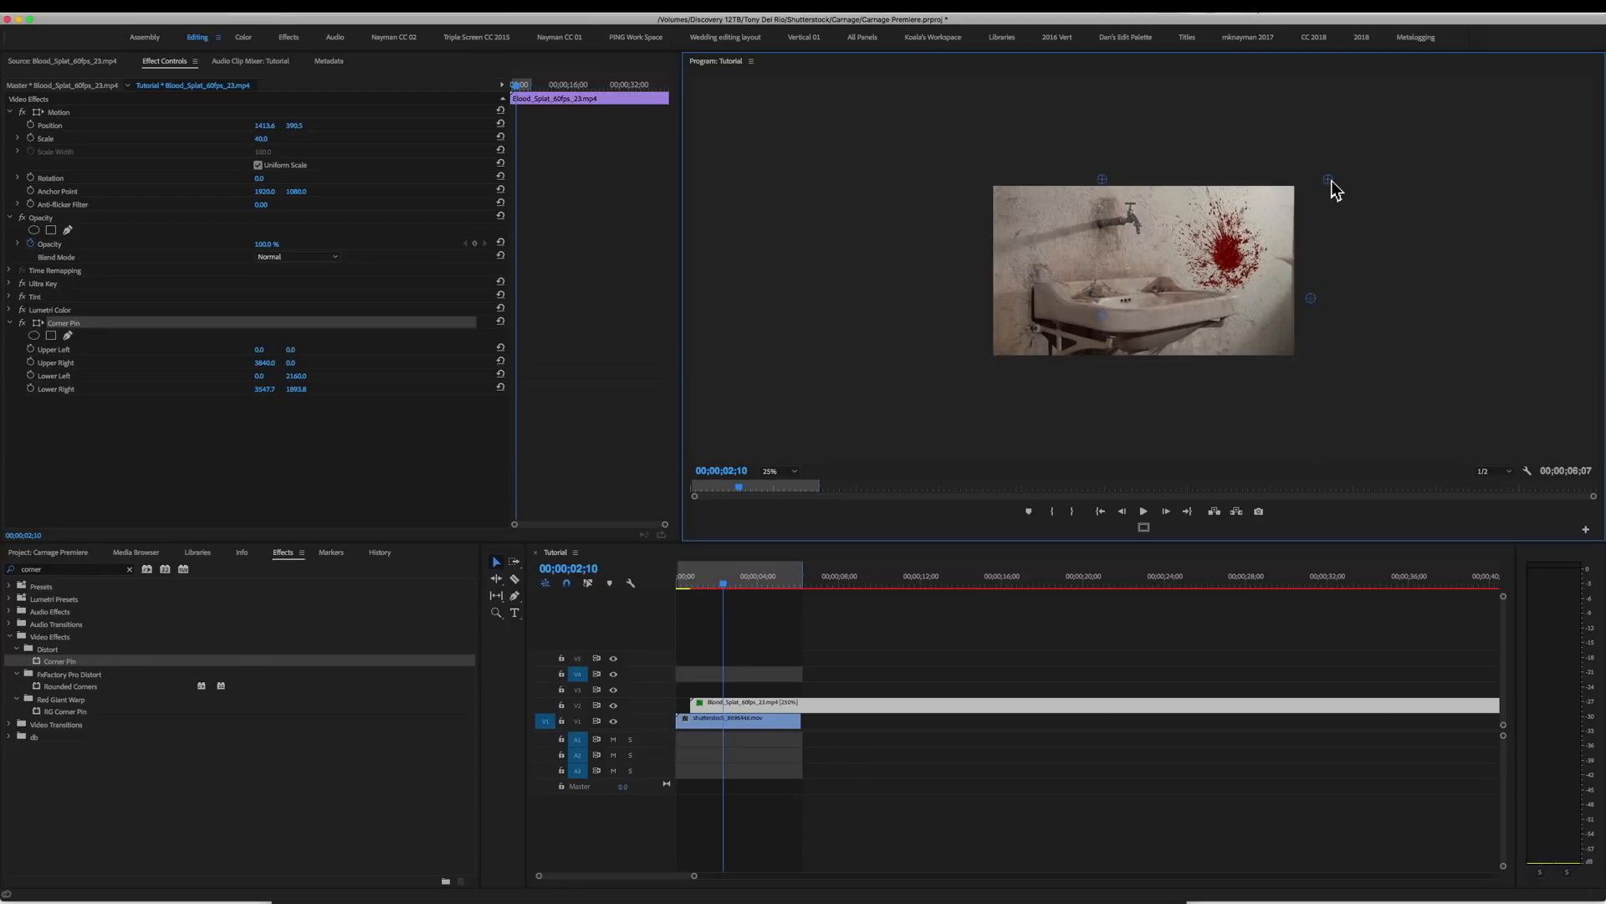
{"action": "left_click_drag", "start_coordinate": [1322, 194], "coordinate": [1312, 207]}
Move the blood splat to about position 1426, 486, fit the preview, and play the sequence from the start.
{"action": "left_click", "coordinate": [47, 113]}
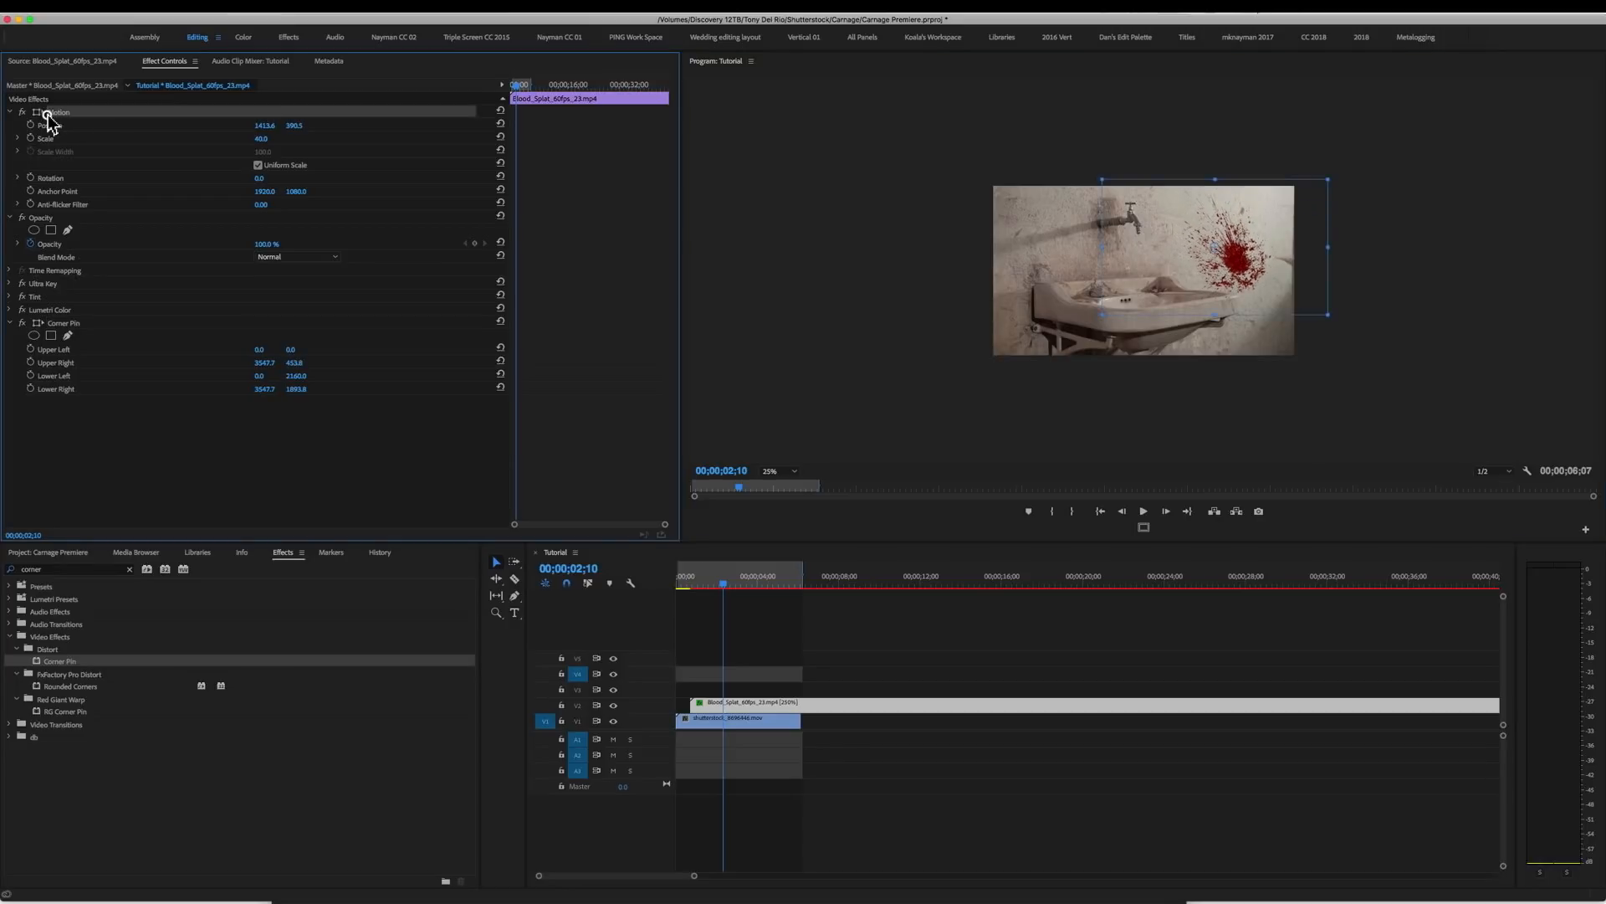
{"action": "mouse_move", "coordinate": [1284, 274]}
{"action": "left_mouse_down"}
{"action": "mouse_move", "coordinate": [1281, 260]}
{"action": "mouse_move", "coordinate": [1288, 284]}
{"action": "mouse_move", "coordinate": [1268, 299]}
{"action": "left_mouse_up"}
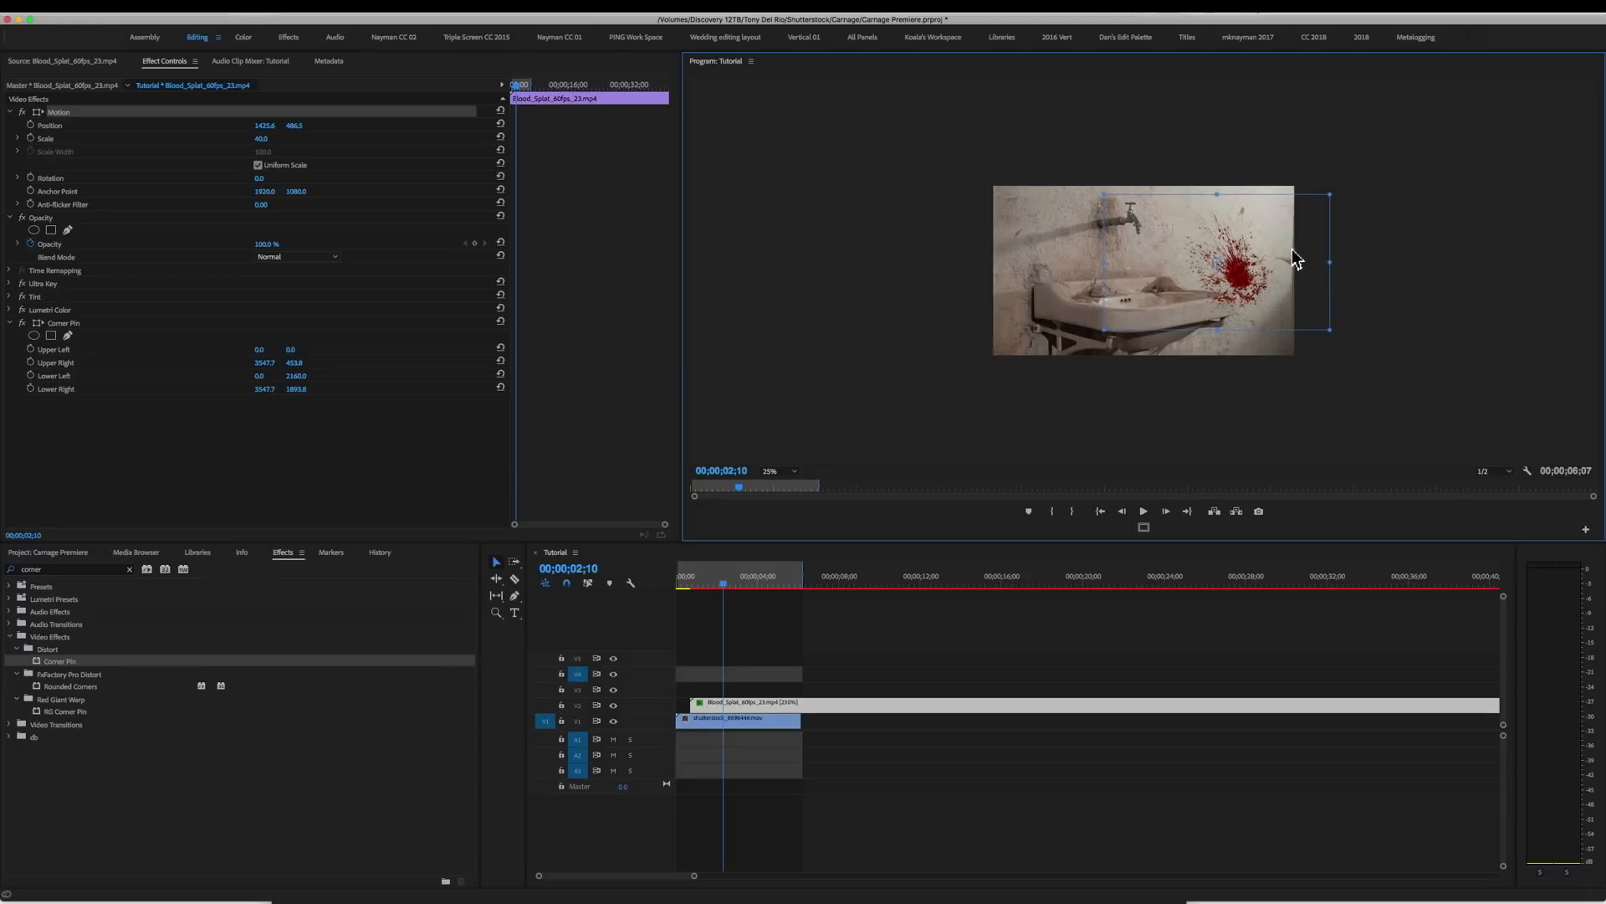
{"action": "left_click", "coordinate": [1429, 300]}
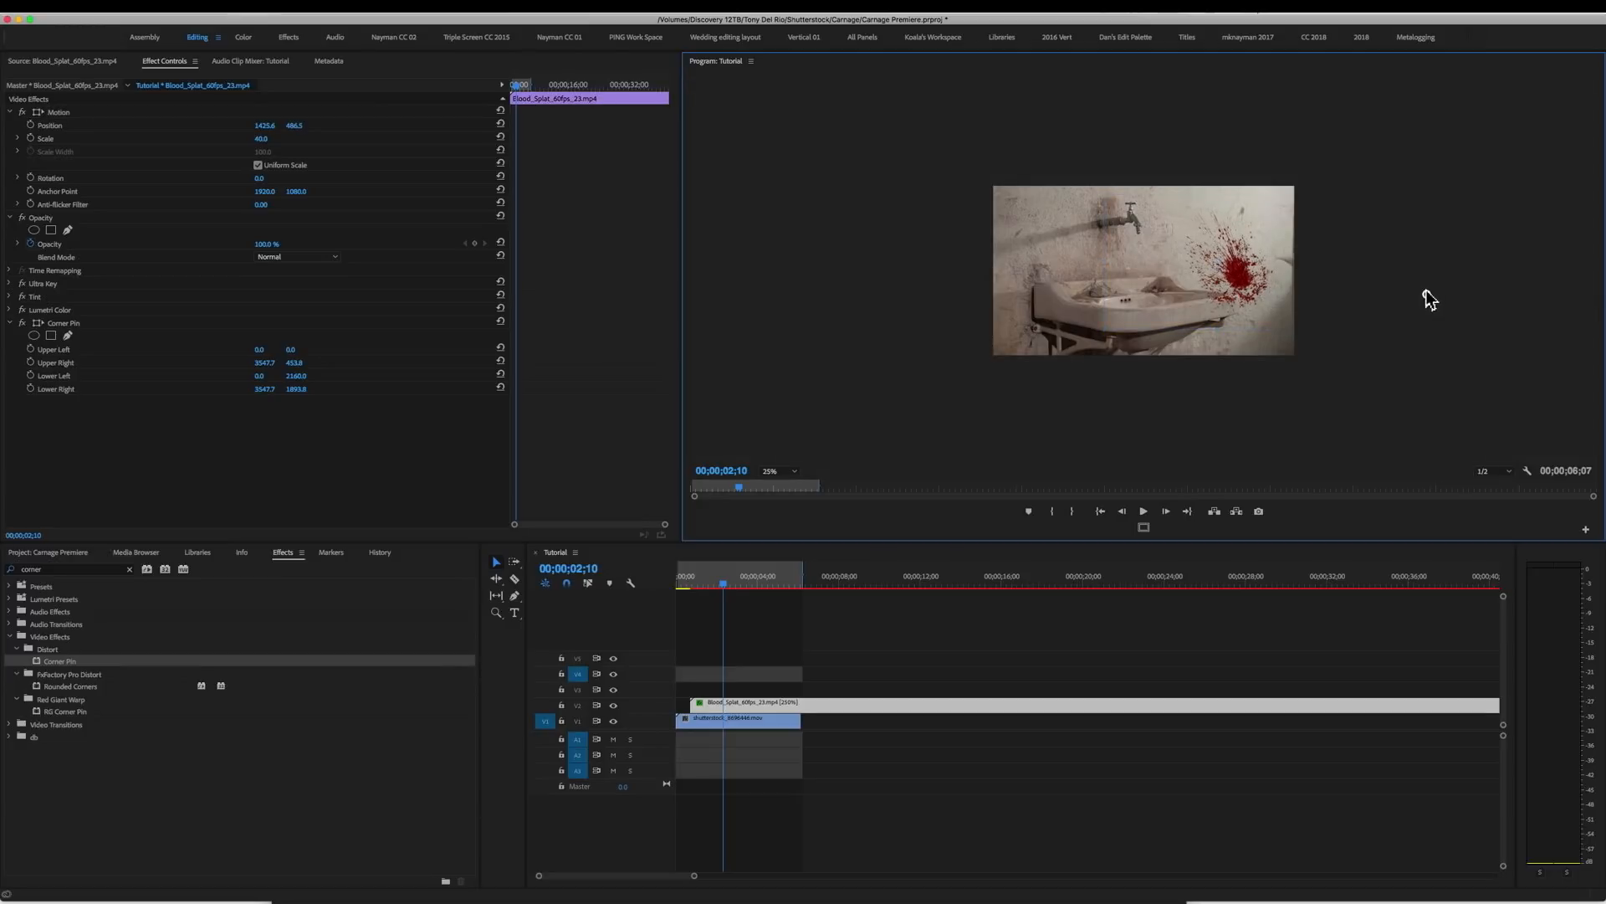
{"action": "left_click", "coordinate": [782, 471]}
{"action": "left_click", "coordinate": [774, 483]}
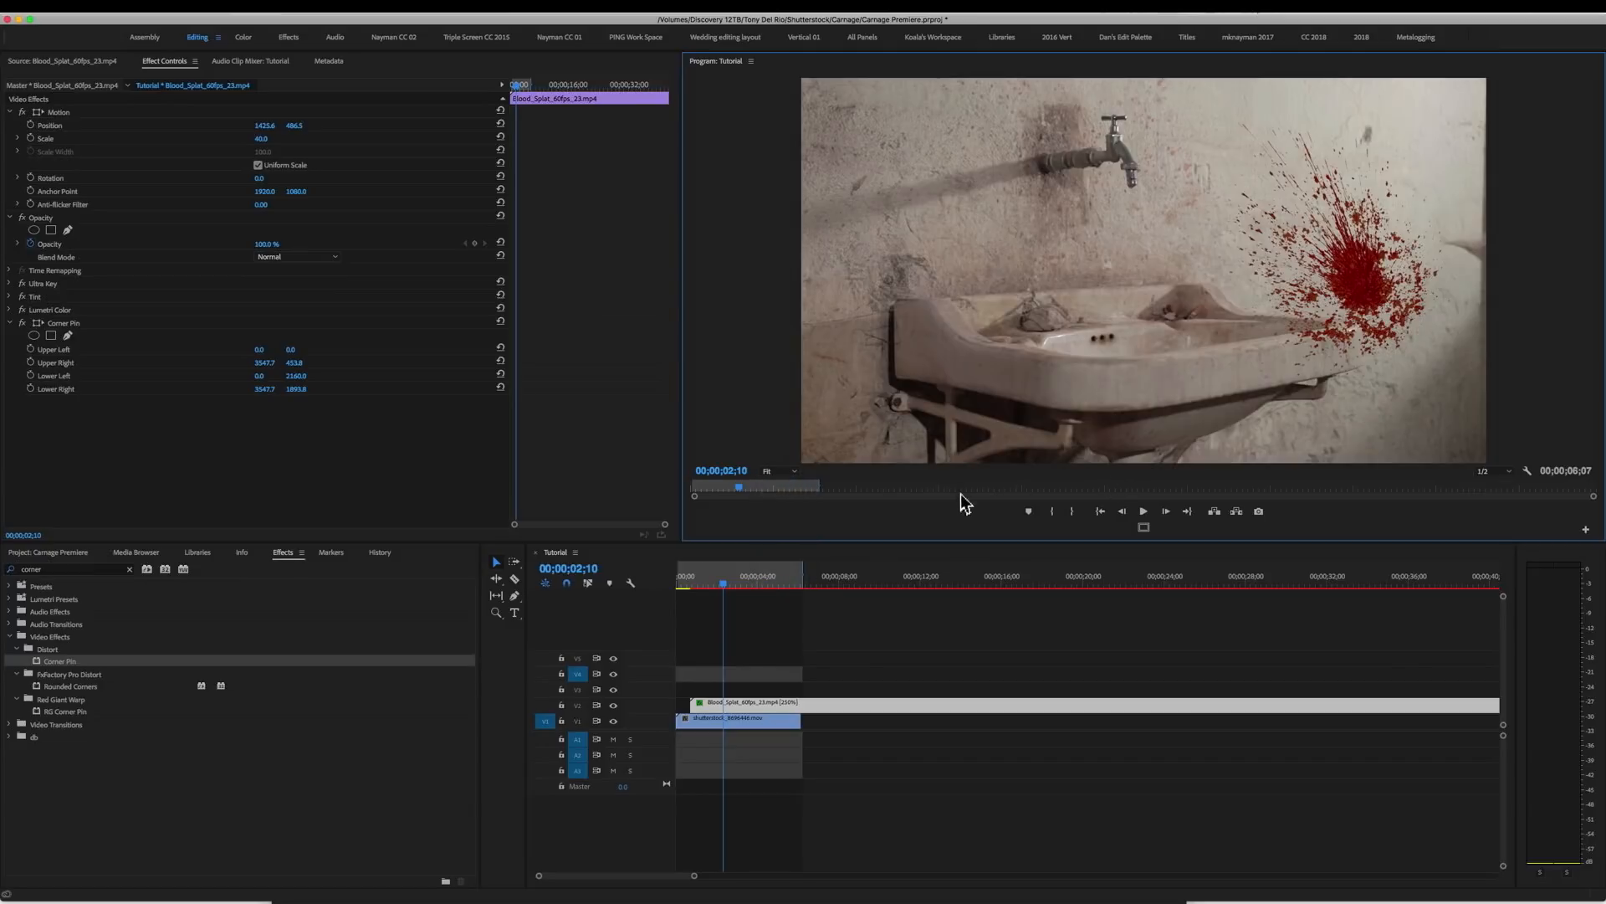
{"action": "left_click", "coordinate": [678, 577]}
{"action": "key", "text": "space"}
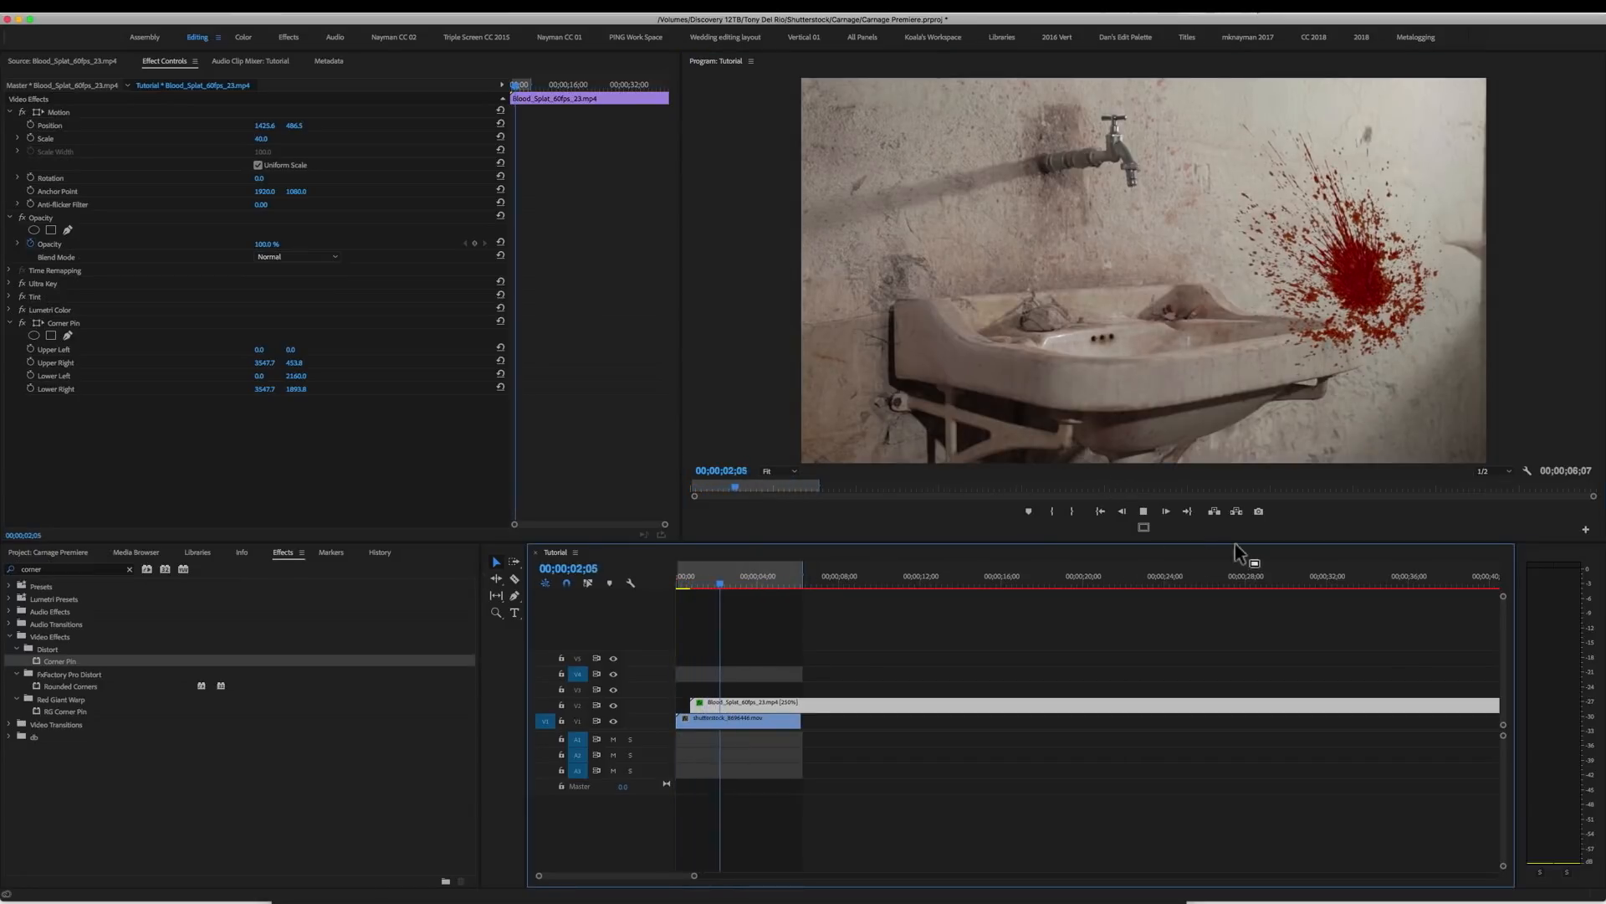
{"action": "key", "text": "space"}
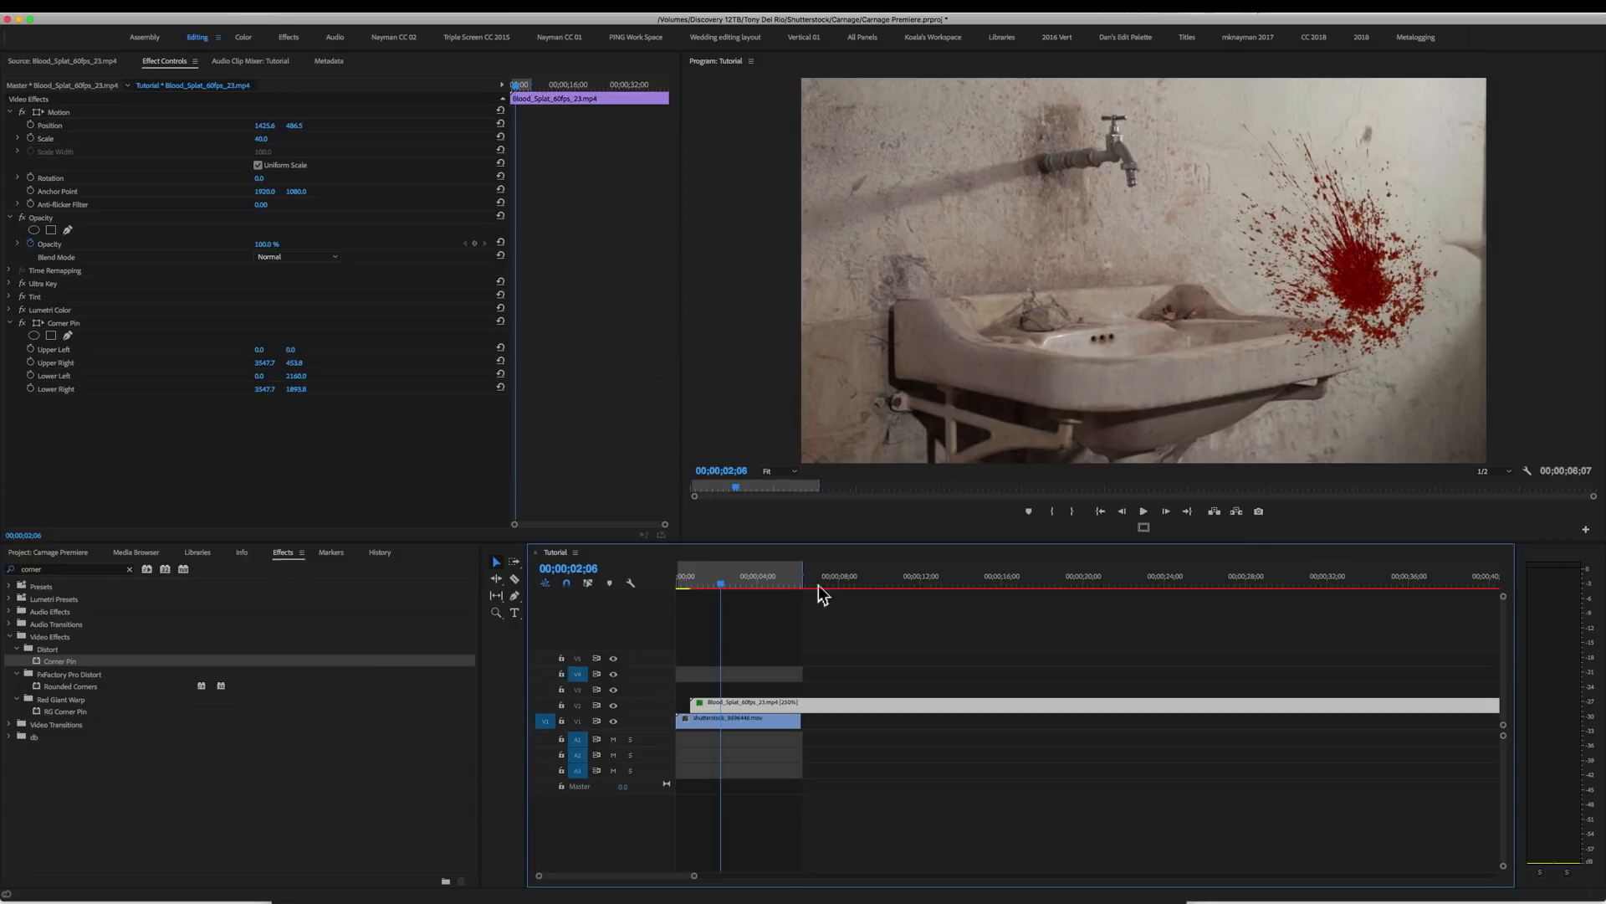
Adjust the Corner Pin's upper right corner to about 3571, 542 and the lower right to about 3567, 1618, and save the project.
{"action": "left_click", "coordinate": [72, 326]}
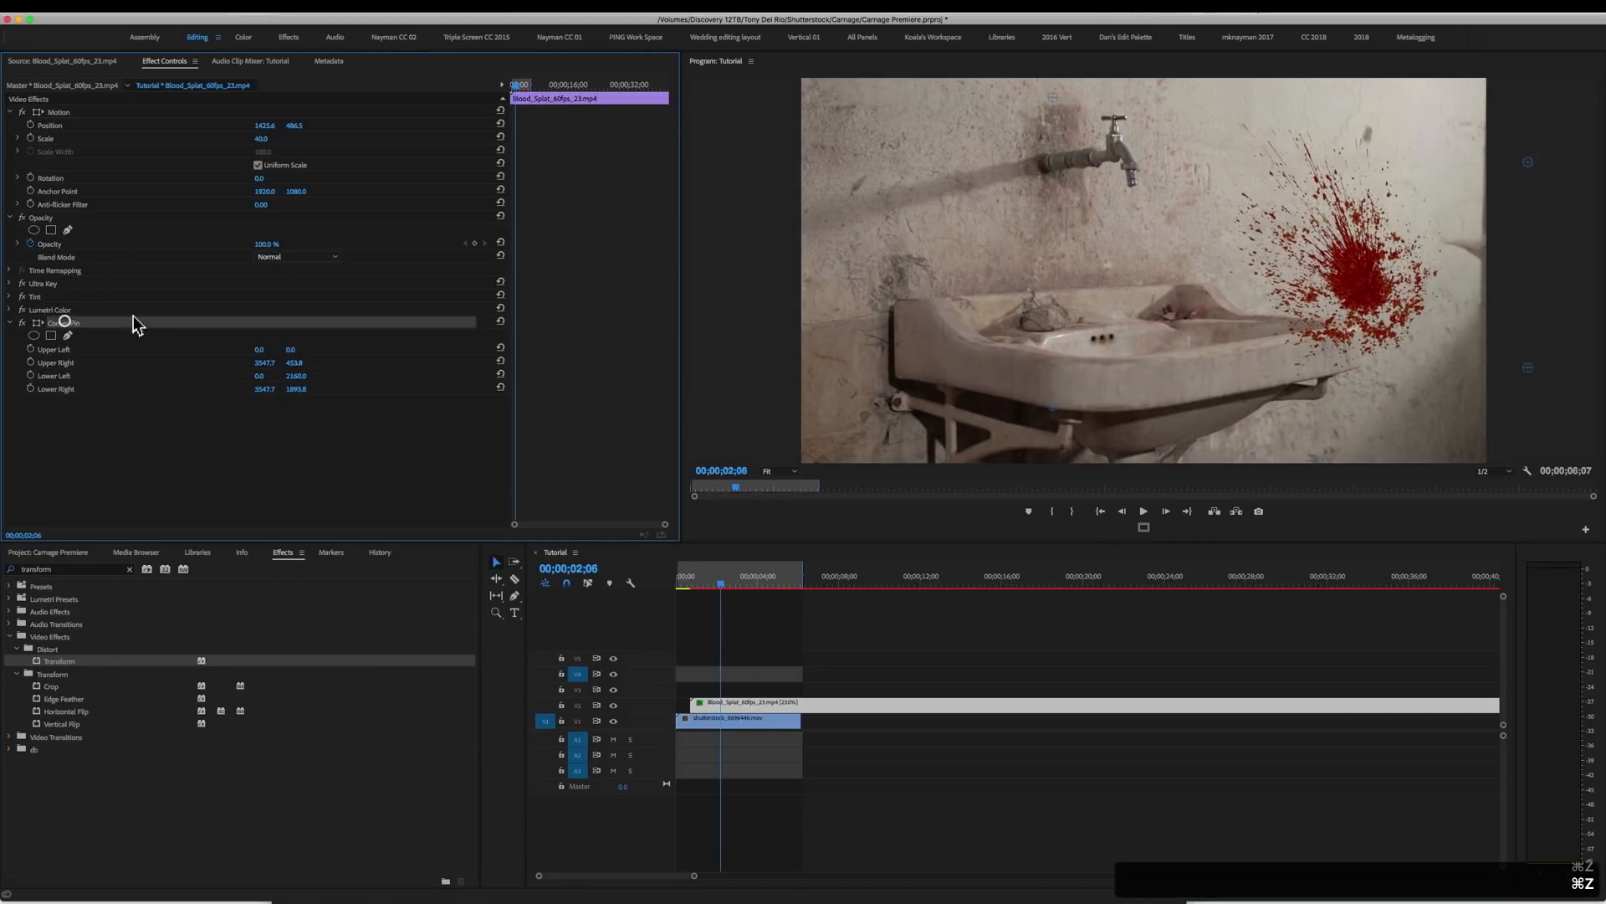
{"action": "left_click_drag", "start_coordinate": [1528, 162], "coordinate": [1533, 169]}
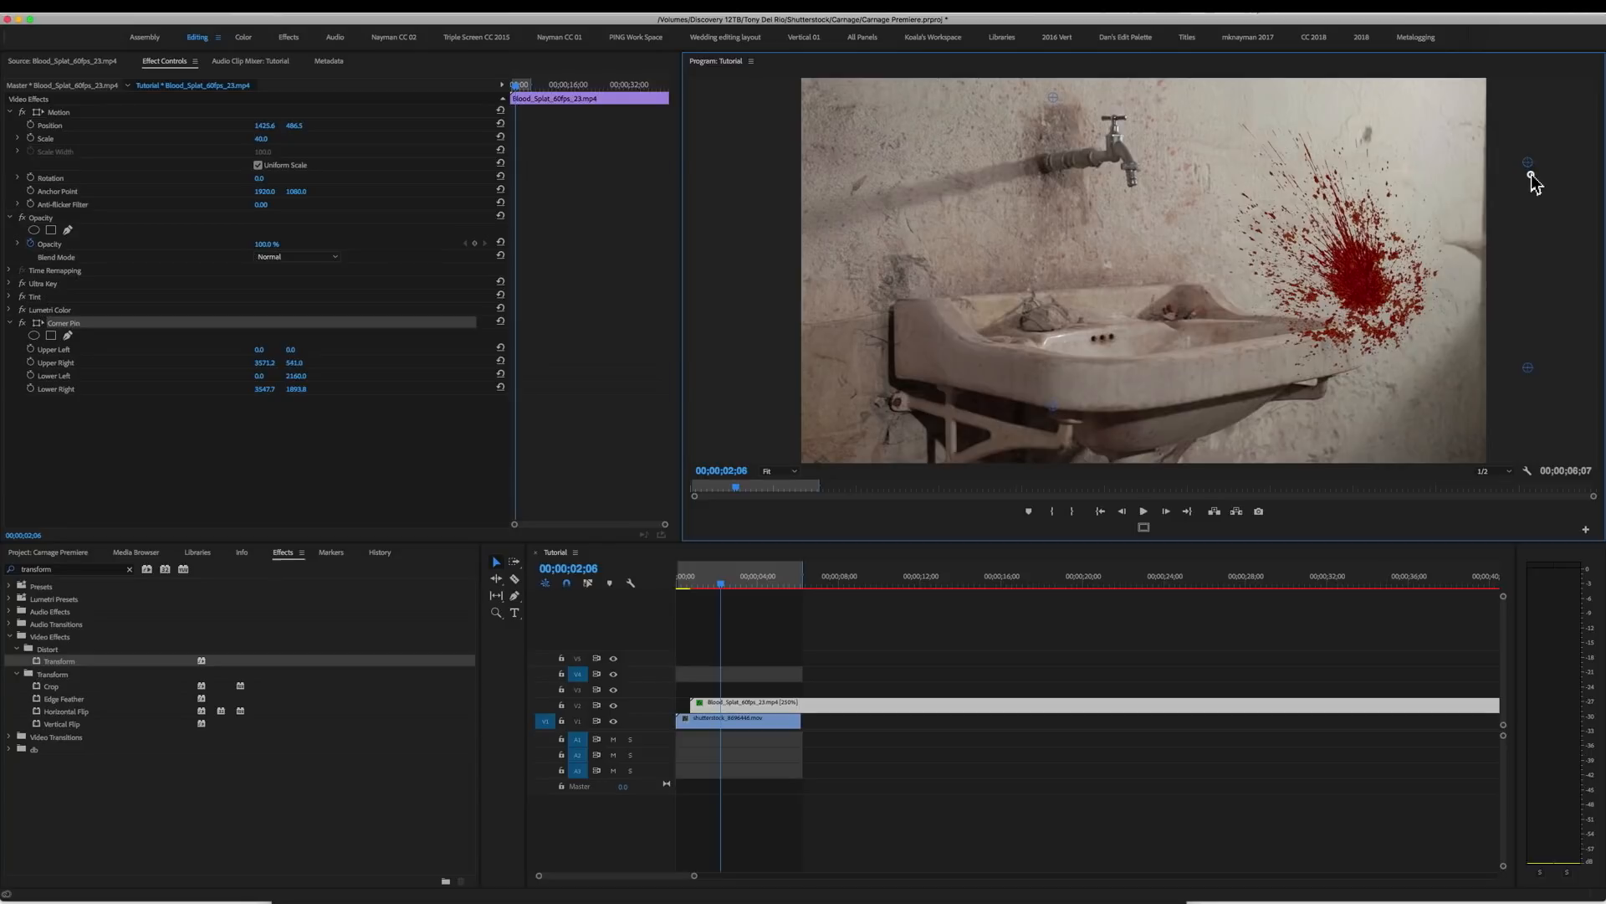
{"action": "left_click_drag", "start_coordinate": [1530, 362], "coordinate": [1530, 340]}
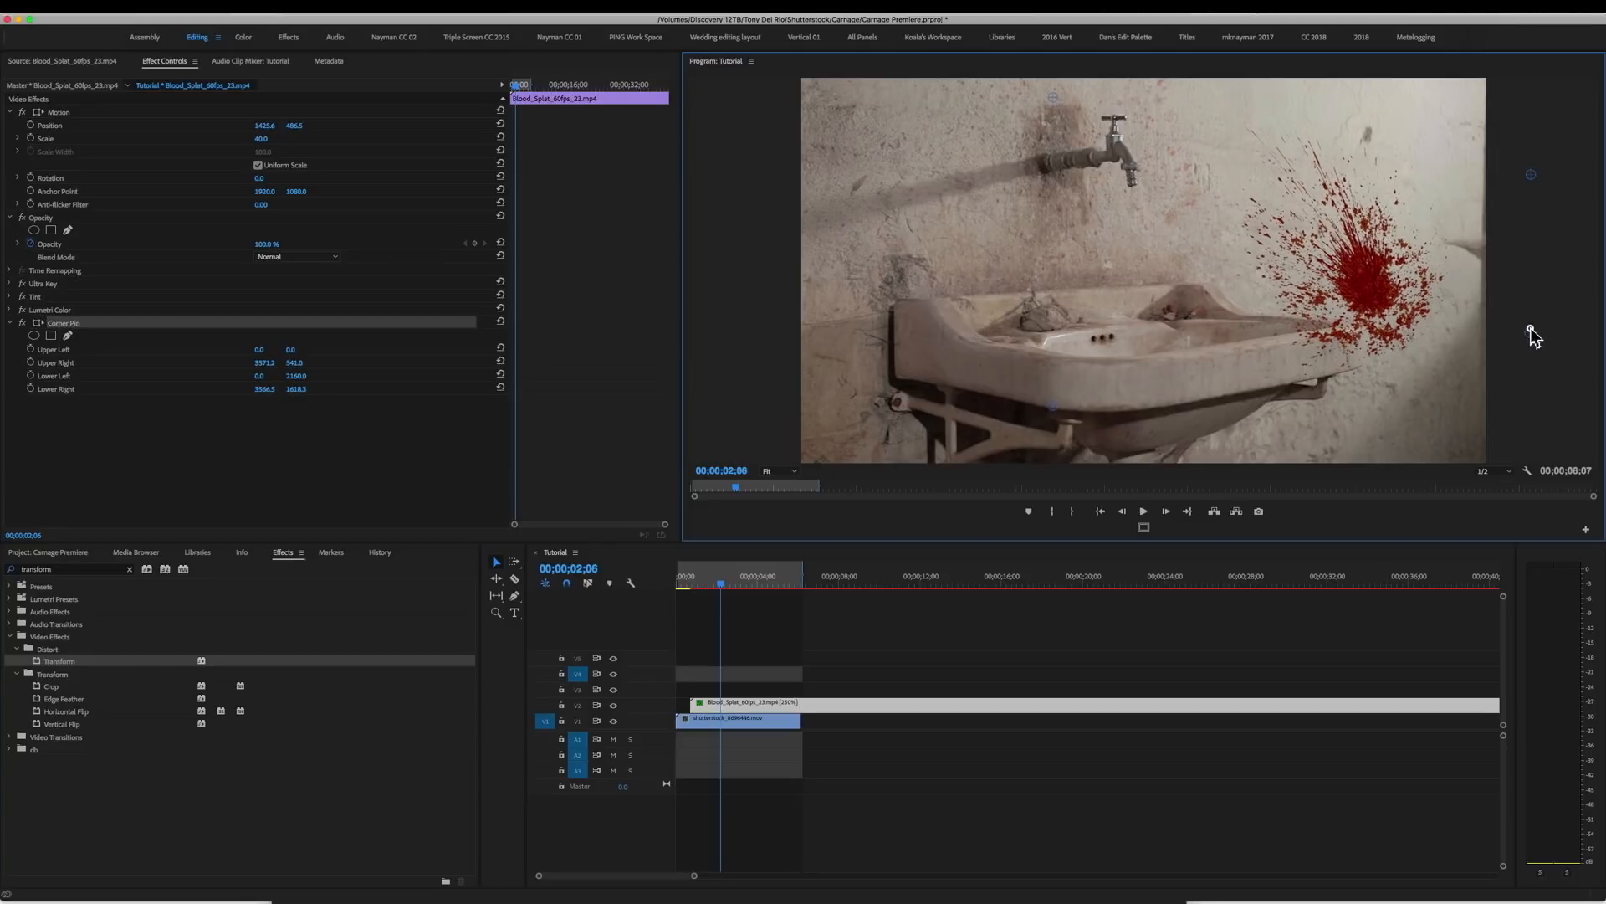
{"action": "key", "text": "super+s"}
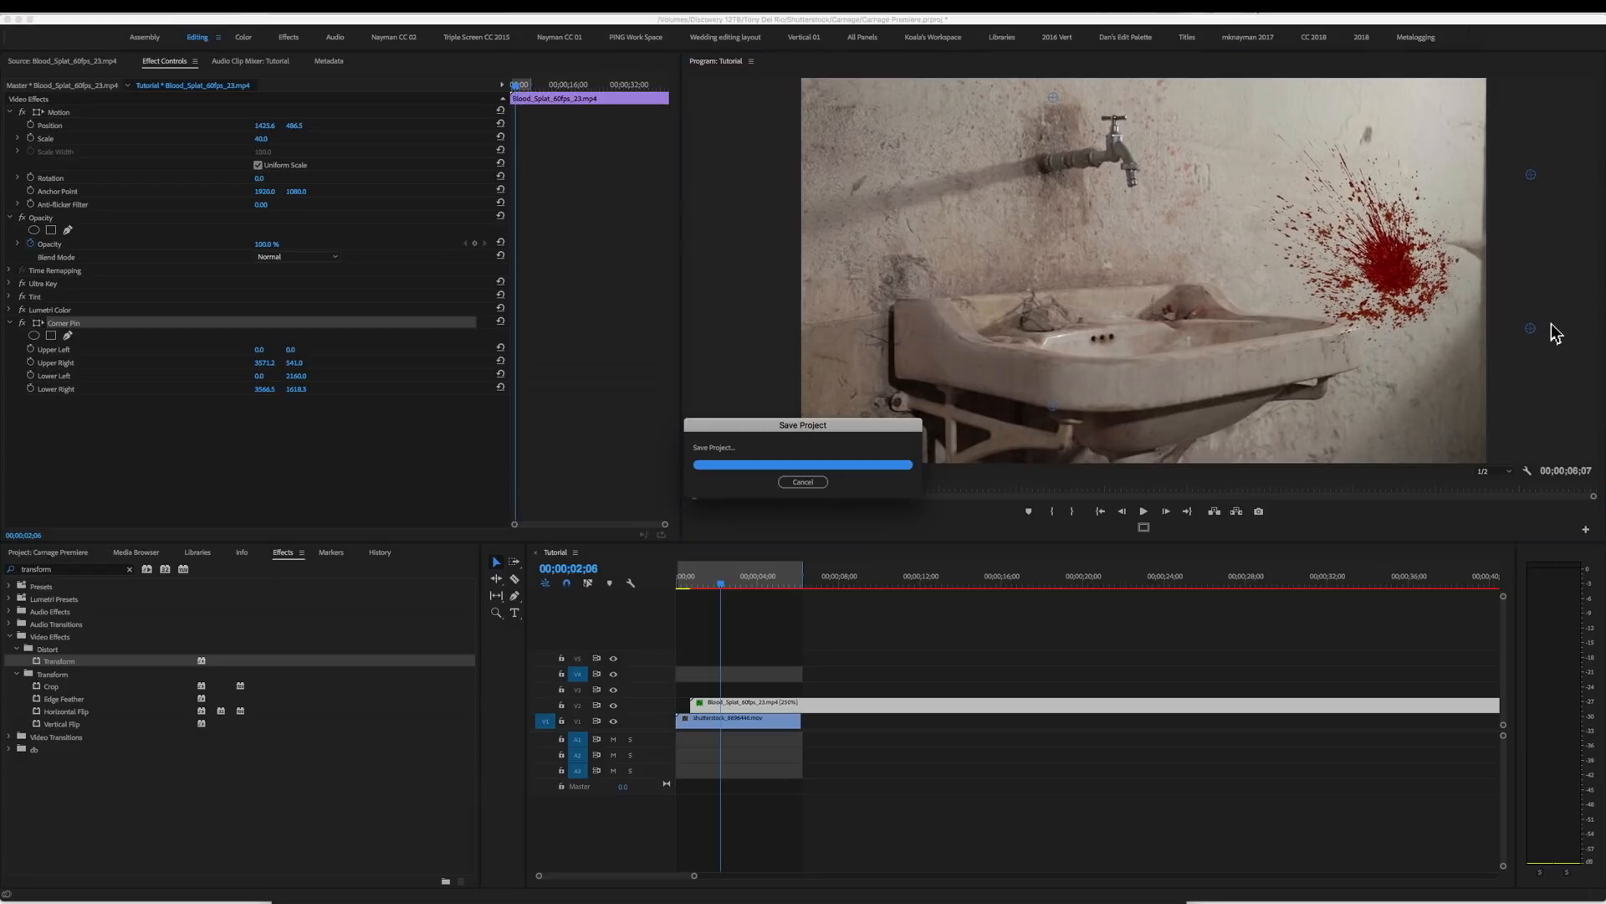
Set the preview playback resolution to 1/2 and move the blood splat to about position 1364, 540.
{"action": "left_click", "coordinate": [1493, 471]}
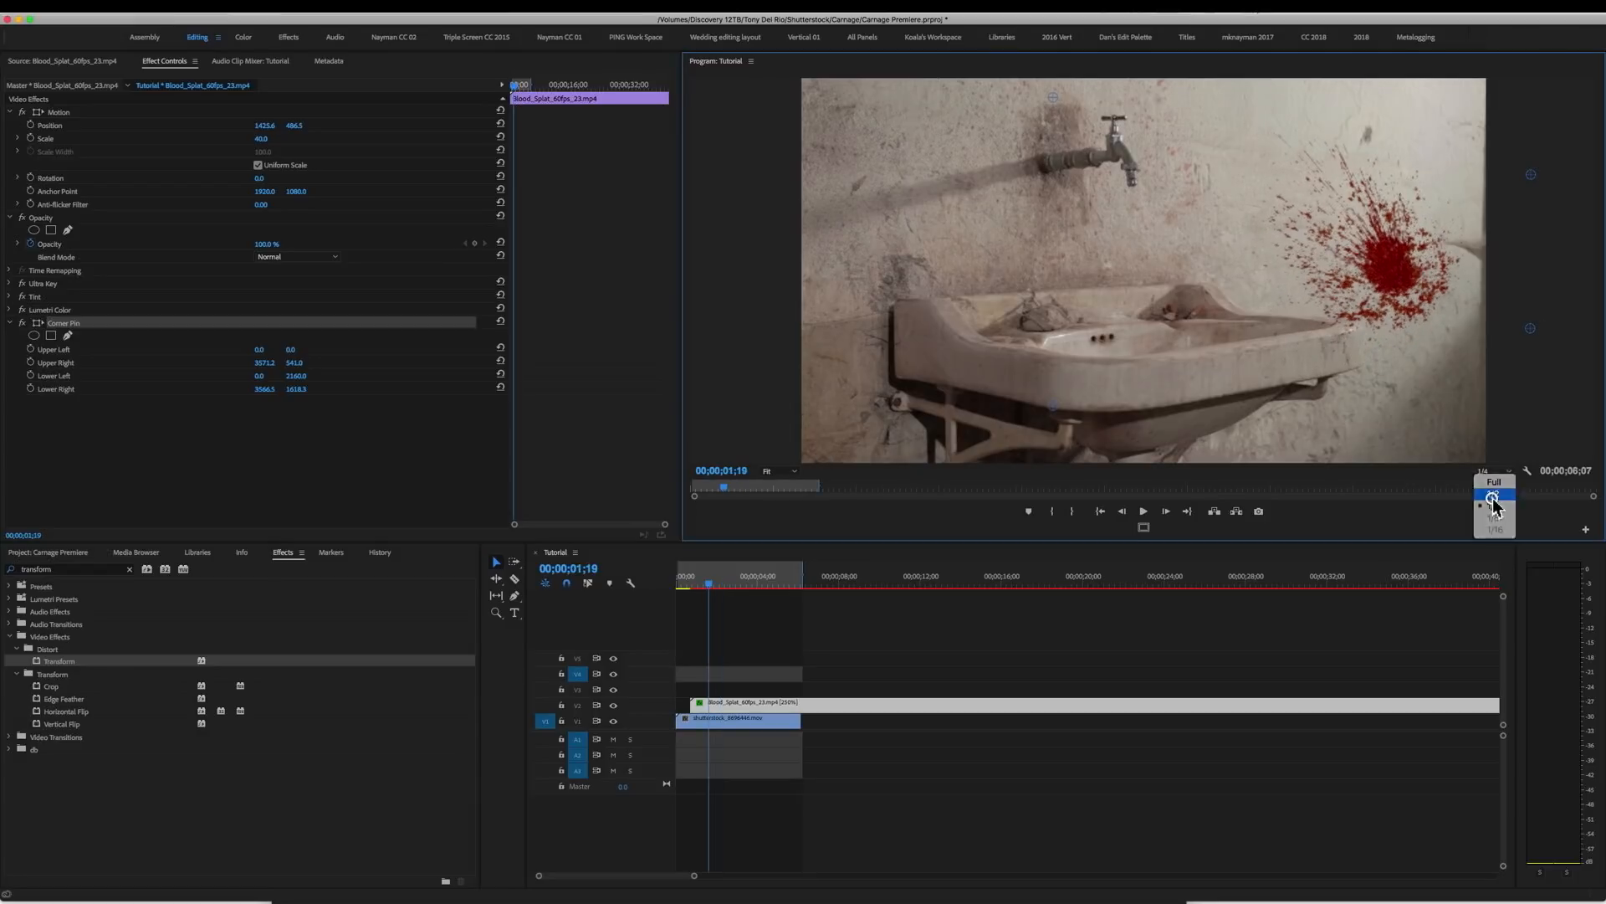
{"action": "left_click", "coordinate": [1492, 495]}
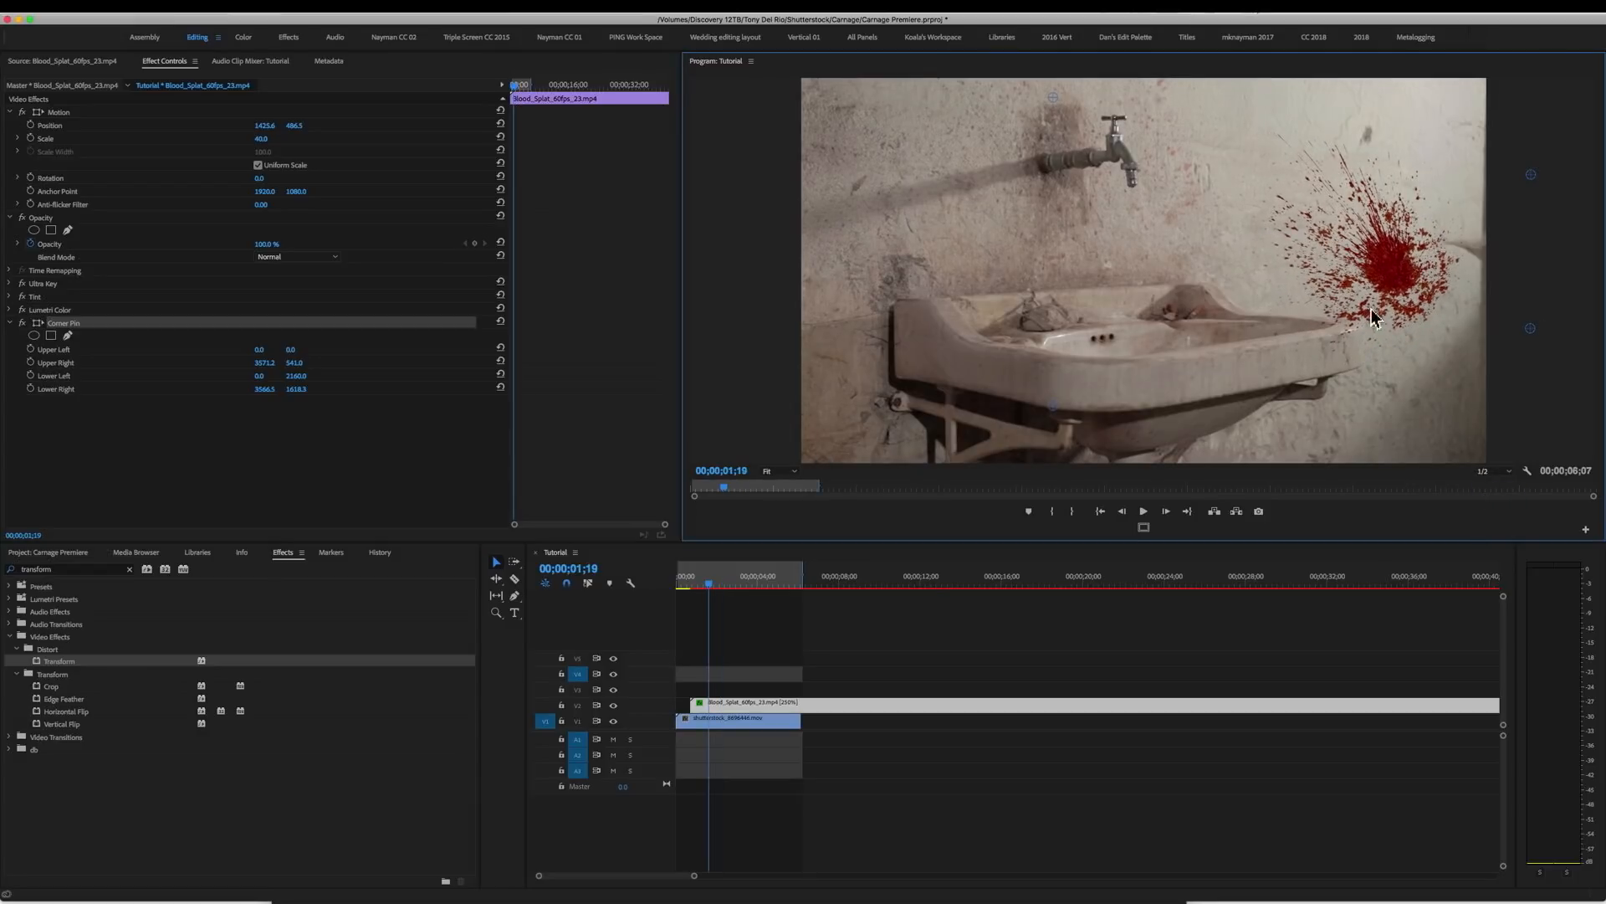
{"action": "left_click", "coordinate": [58, 112]}
{"action": "left_click_drag", "start_coordinate": [1405, 263], "coordinate": [1382, 284]}
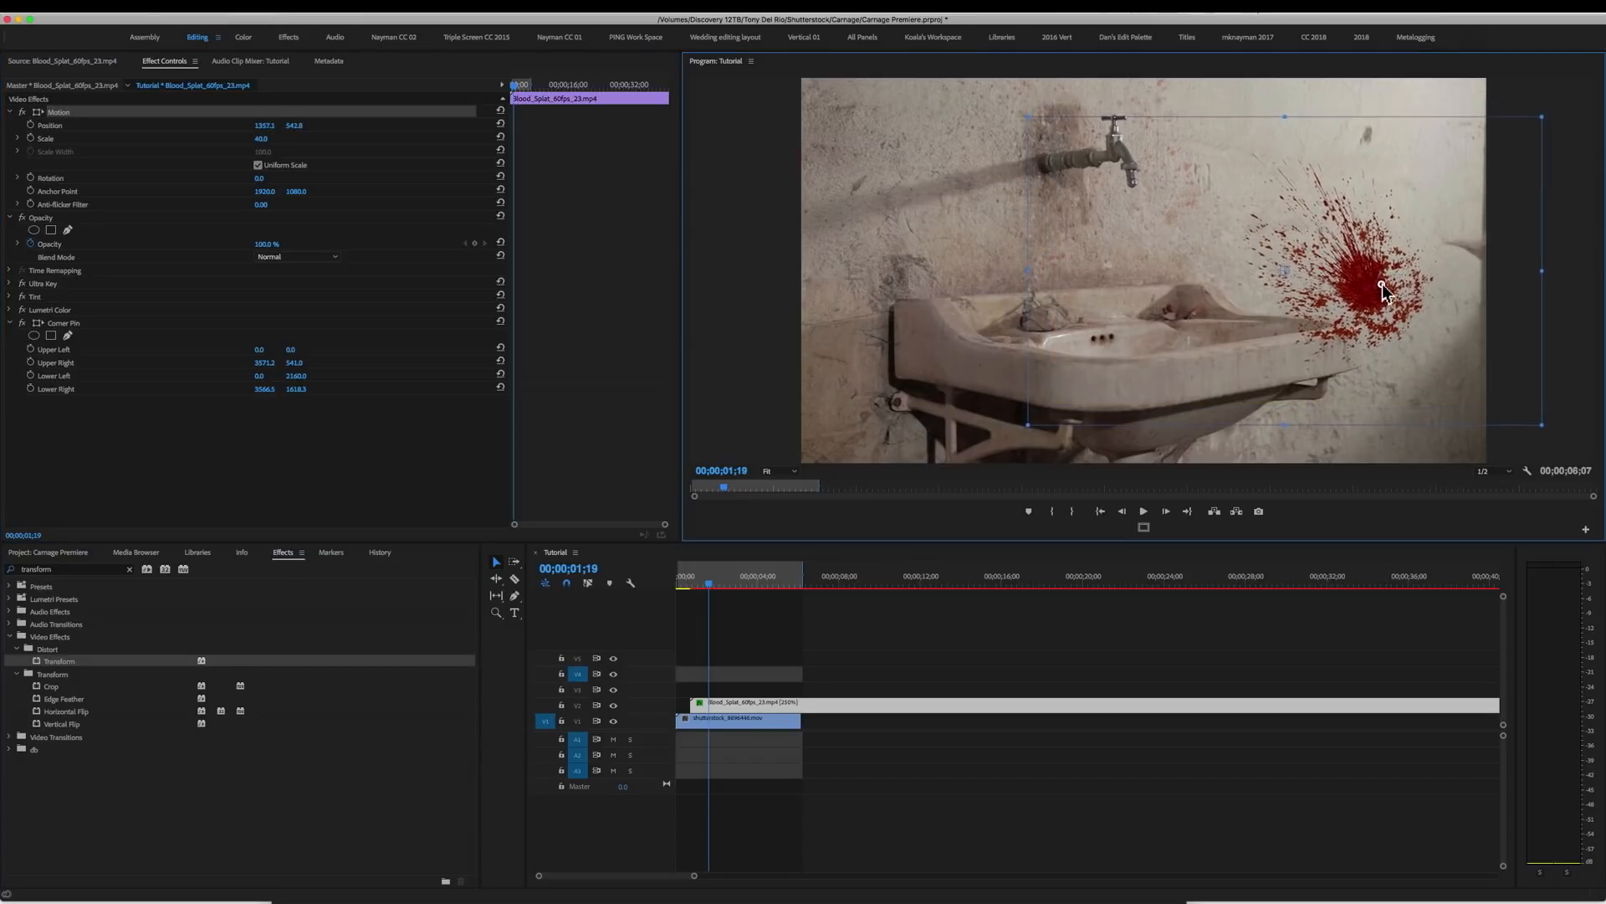
{"action": "left_click", "coordinate": [1101, 648]}
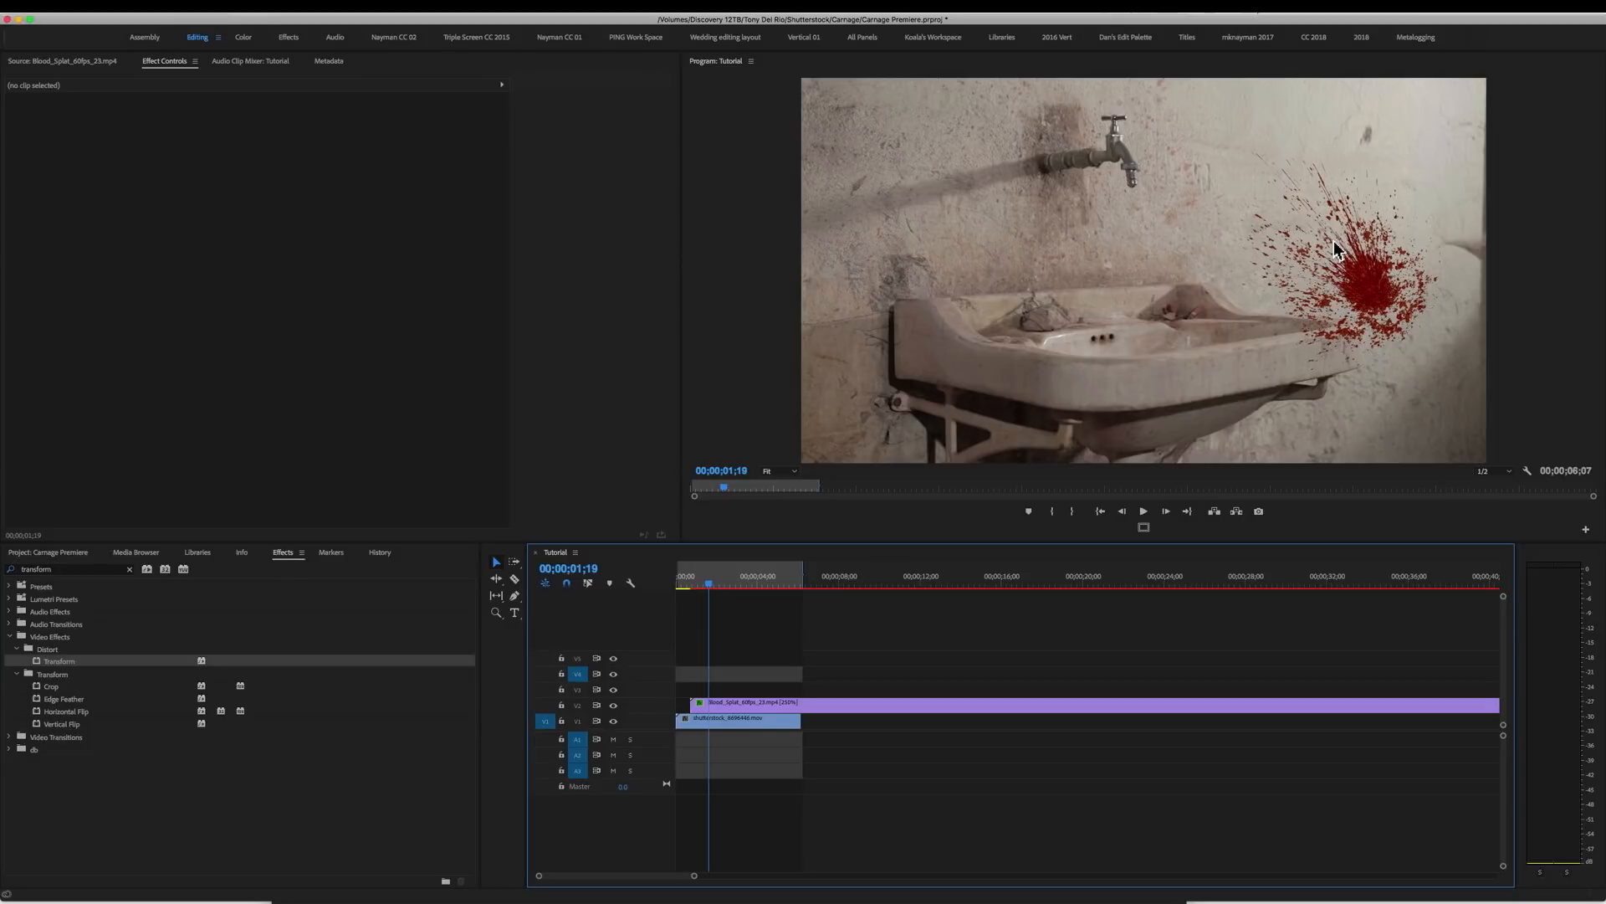
Duplicate the sink footage onto the video track above the blood splat, aligned with the start of the sequence.
{"action": "left_click", "coordinate": [737, 707]}
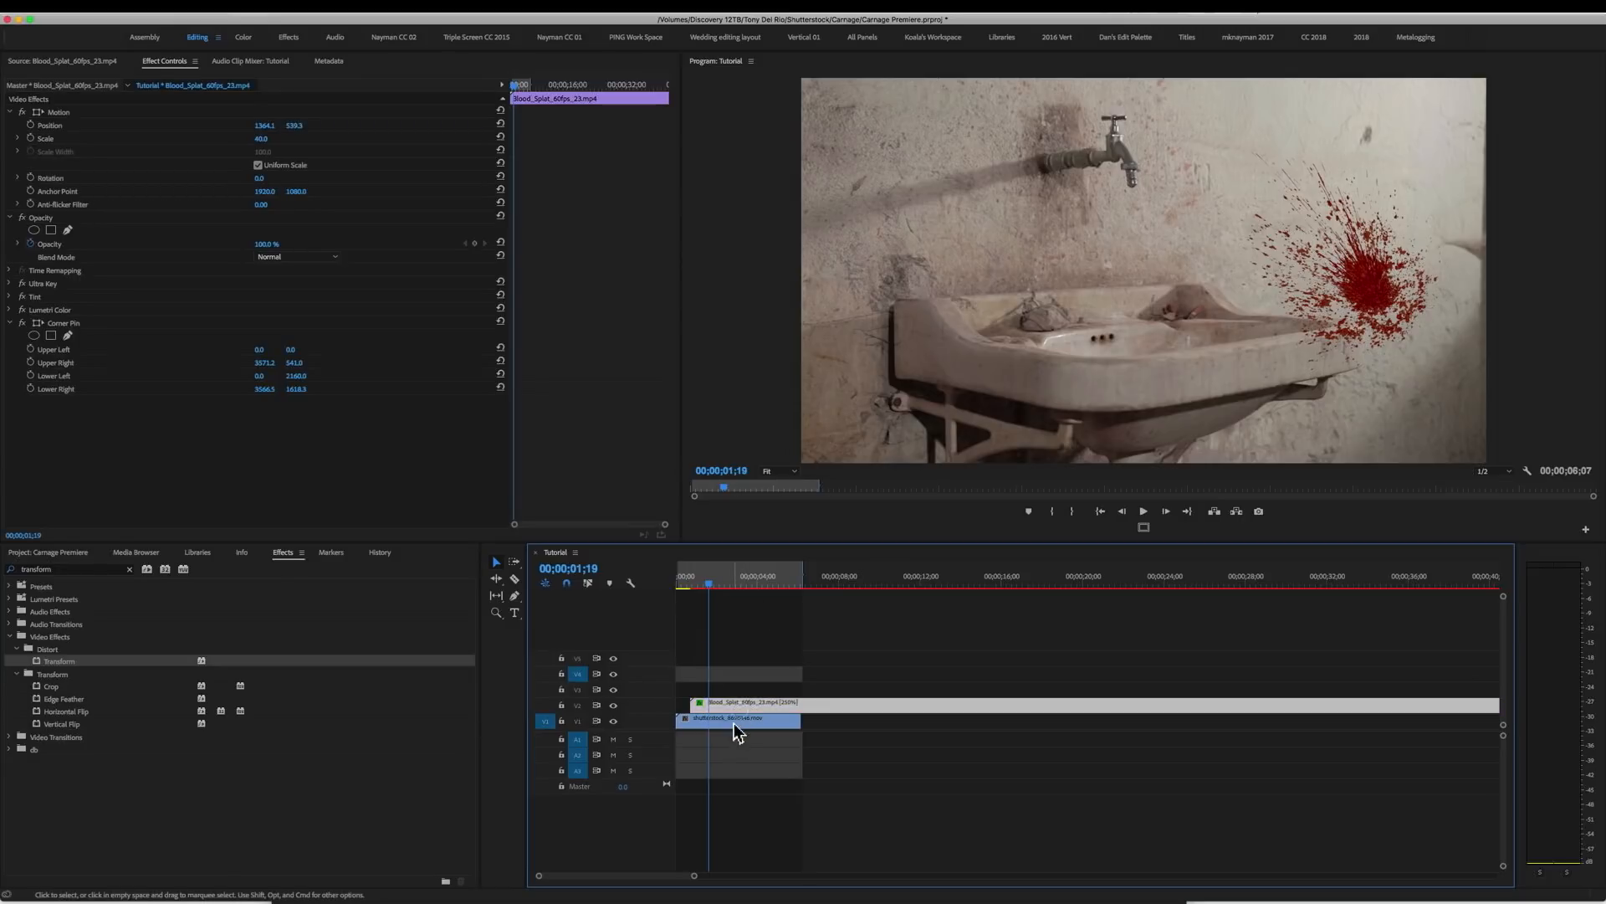
{"action": "left_click", "coordinate": [734, 723]}
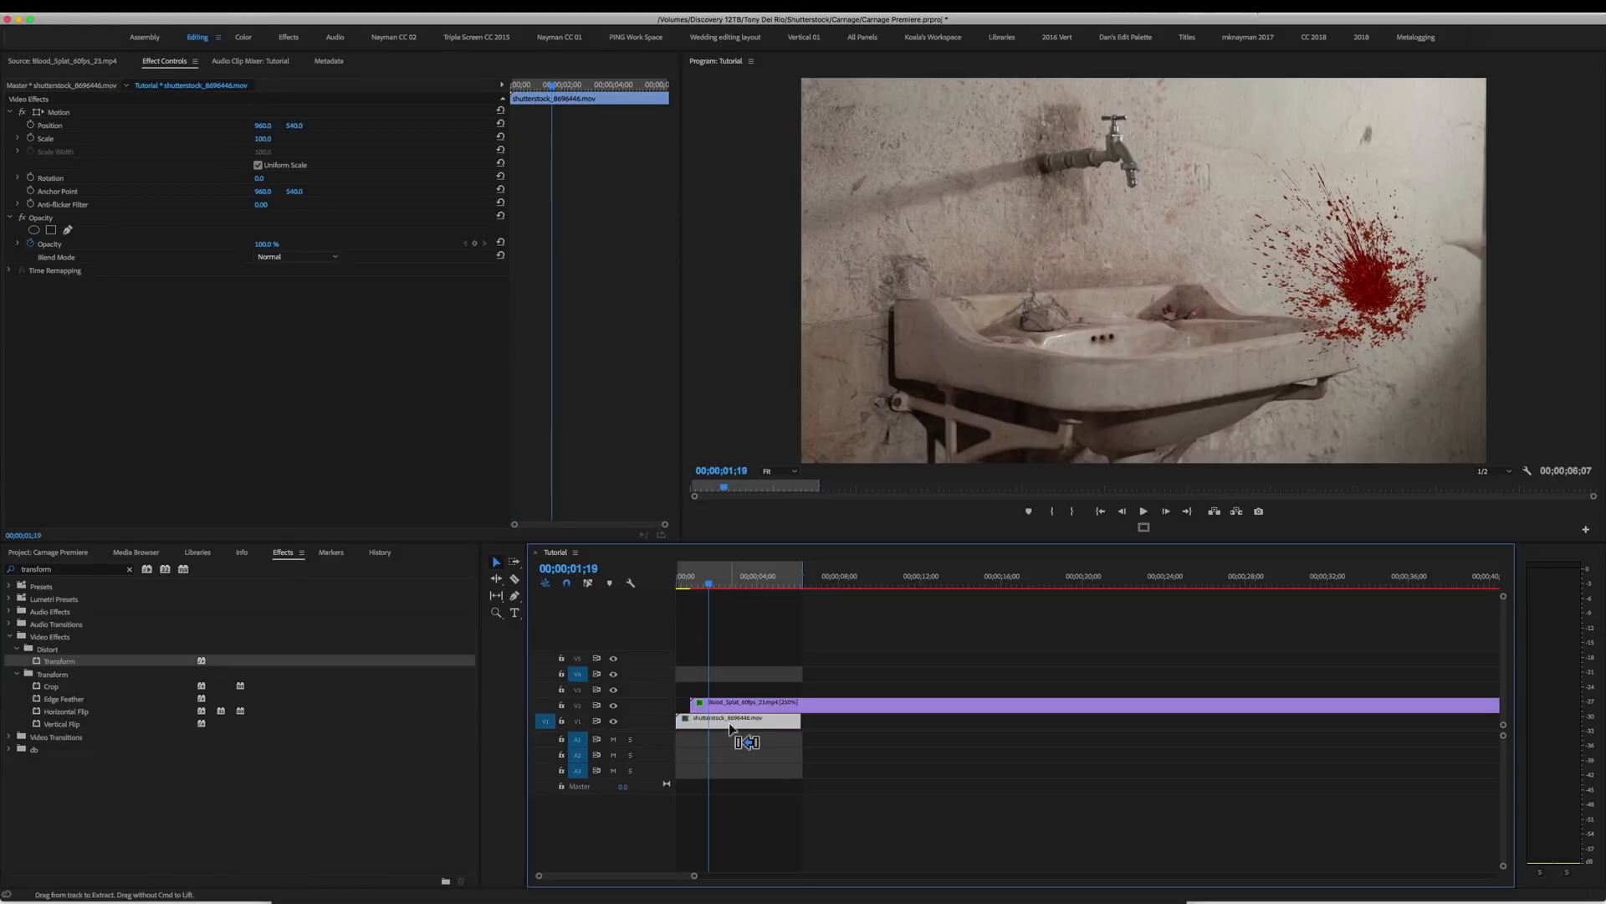
{"action": "key", "text": "super+c"}
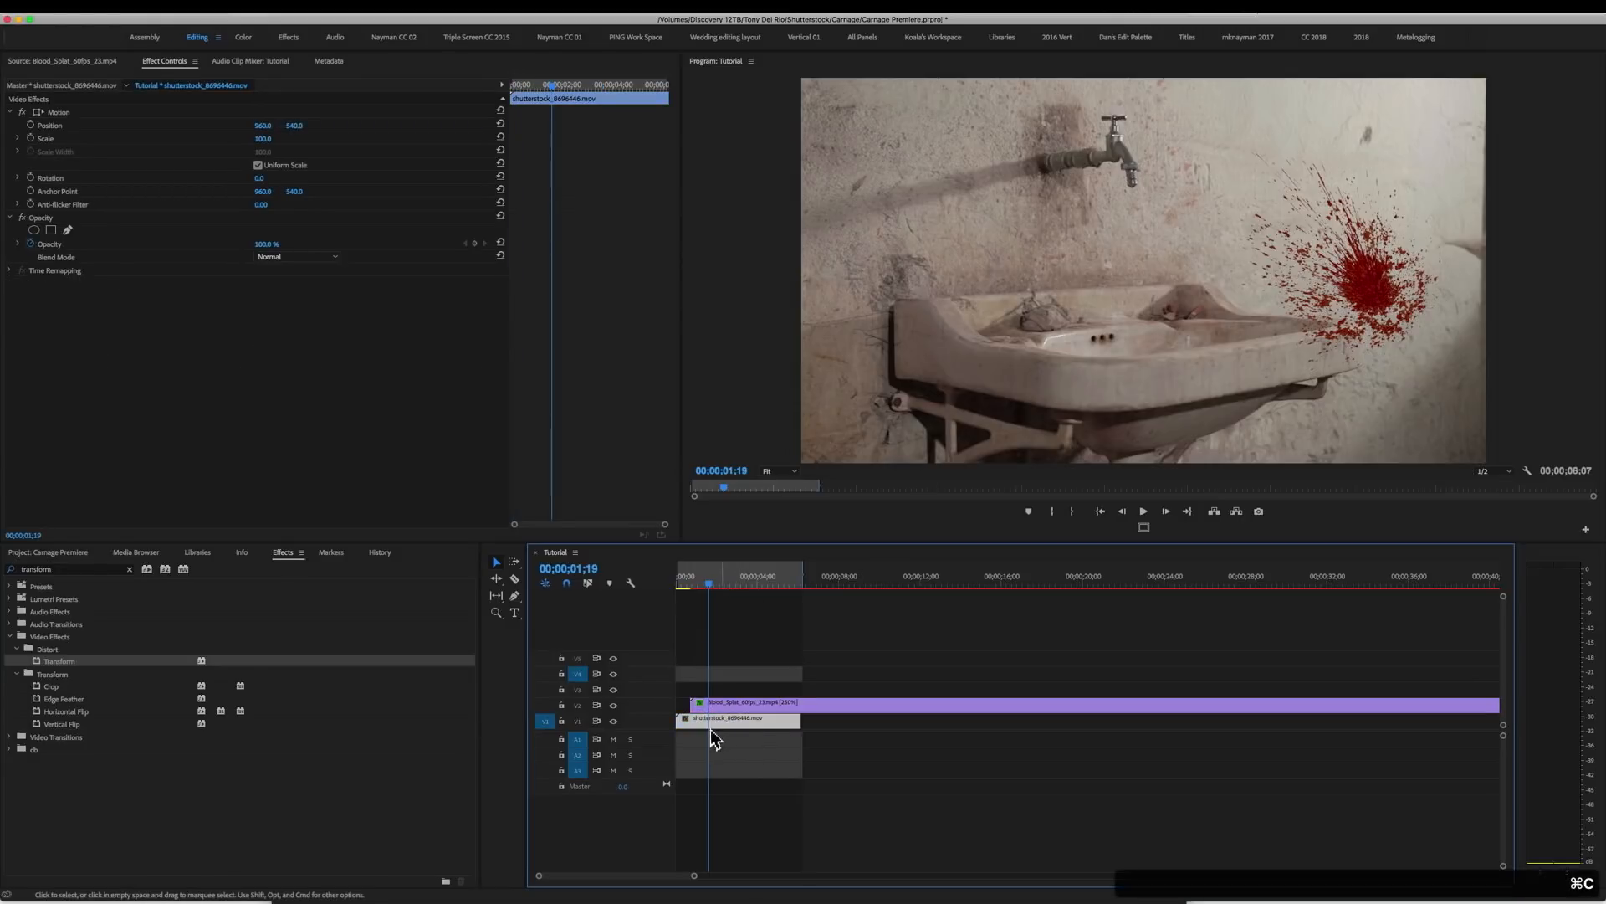
{"action": "left_click", "coordinate": [545, 691]}
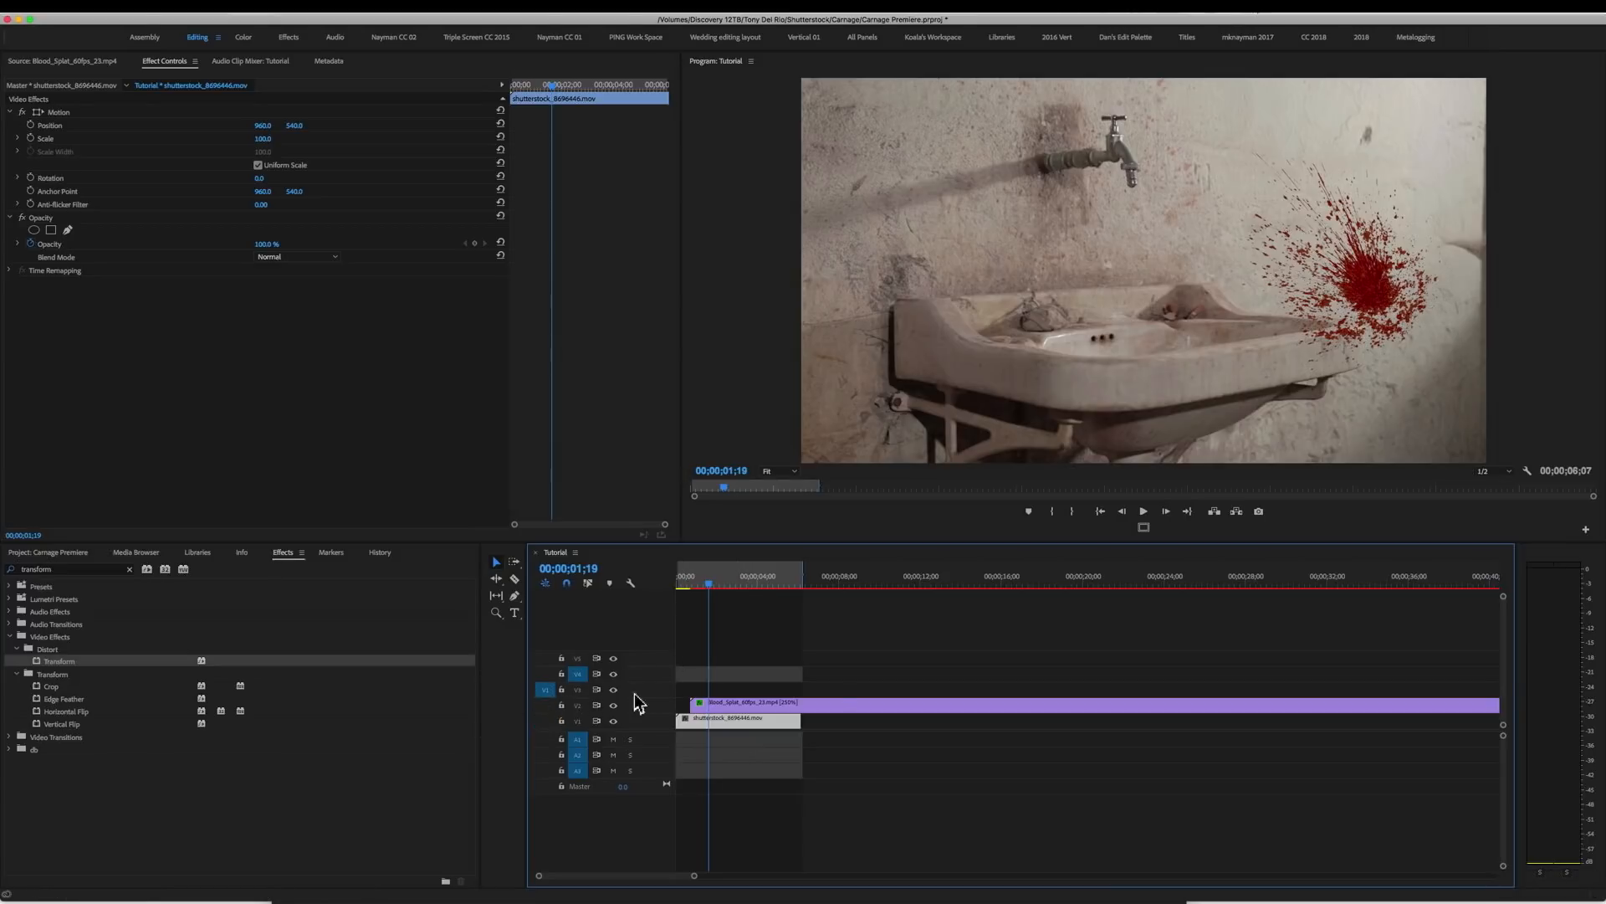
{"action": "key", "text": "super+v"}
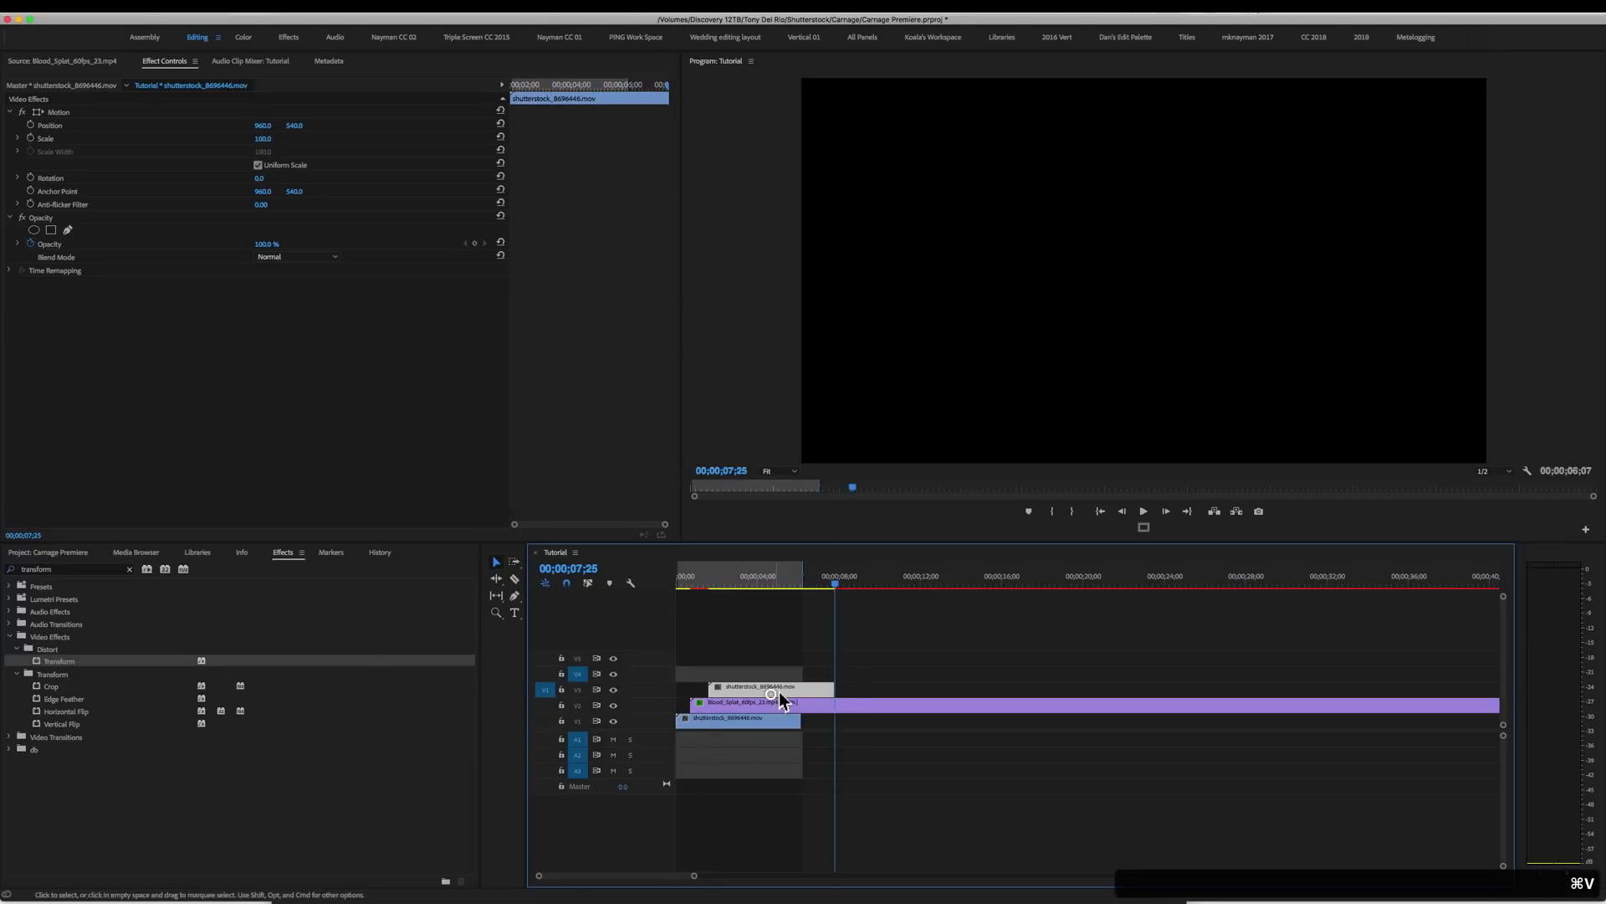
{"action": "left_click_drag", "start_coordinate": [780, 691], "coordinate": [745, 691]}
{"action": "left_click", "coordinate": [749, 577]}
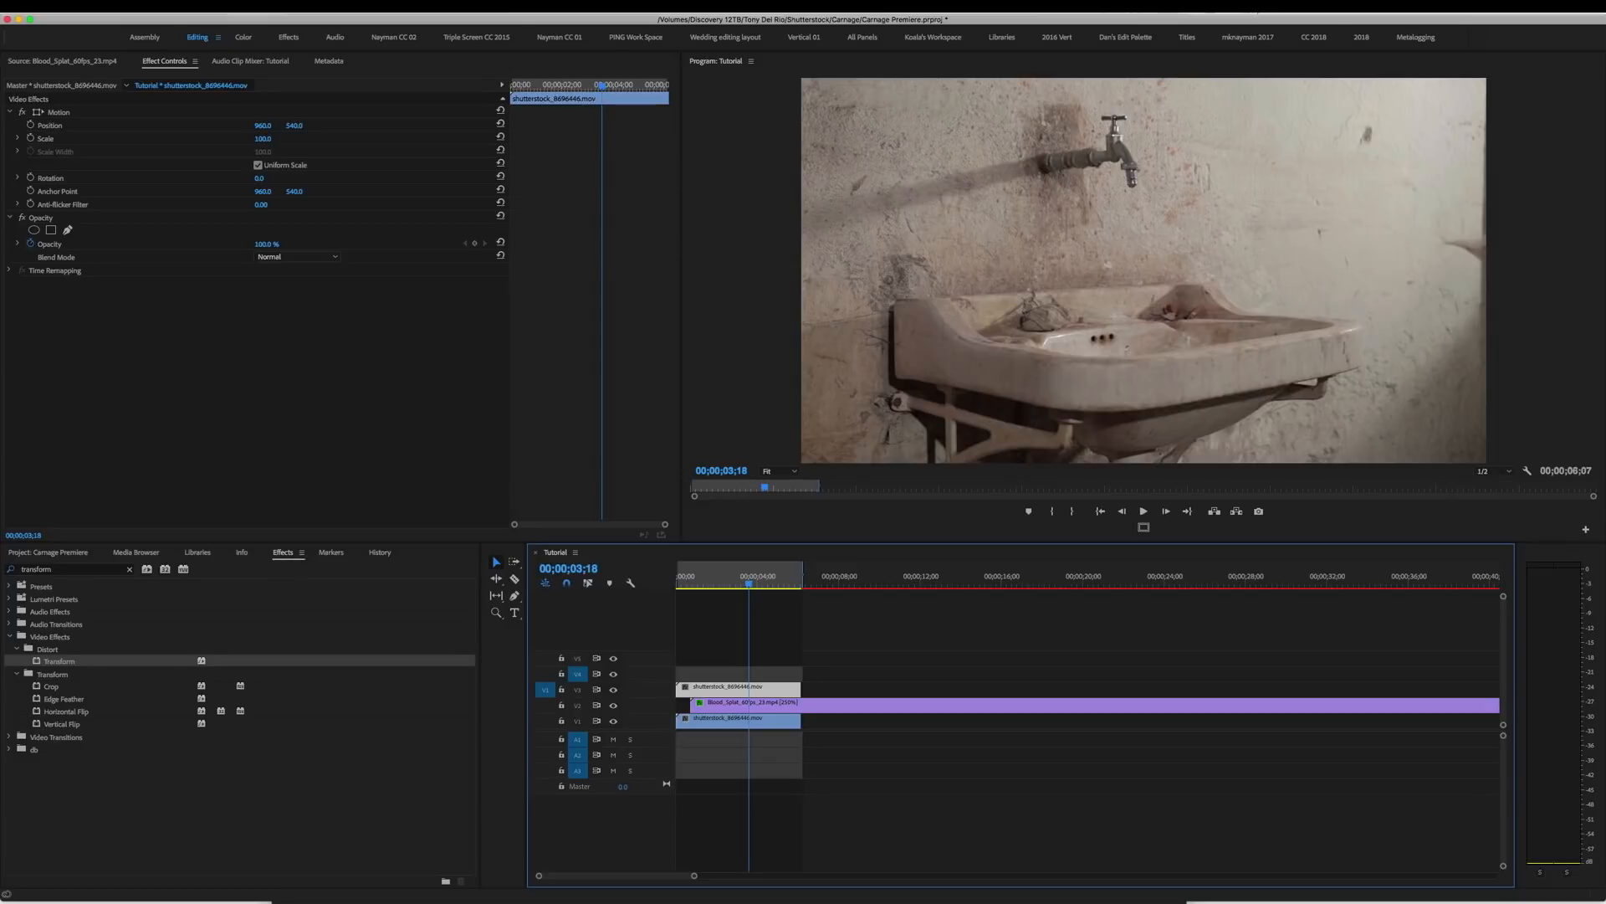
Draw a closed opacity mask around the sink on the duplicated footage, following its back, upper right and front edges.
{"action": "left_click", "coordinate": [68, 229]}
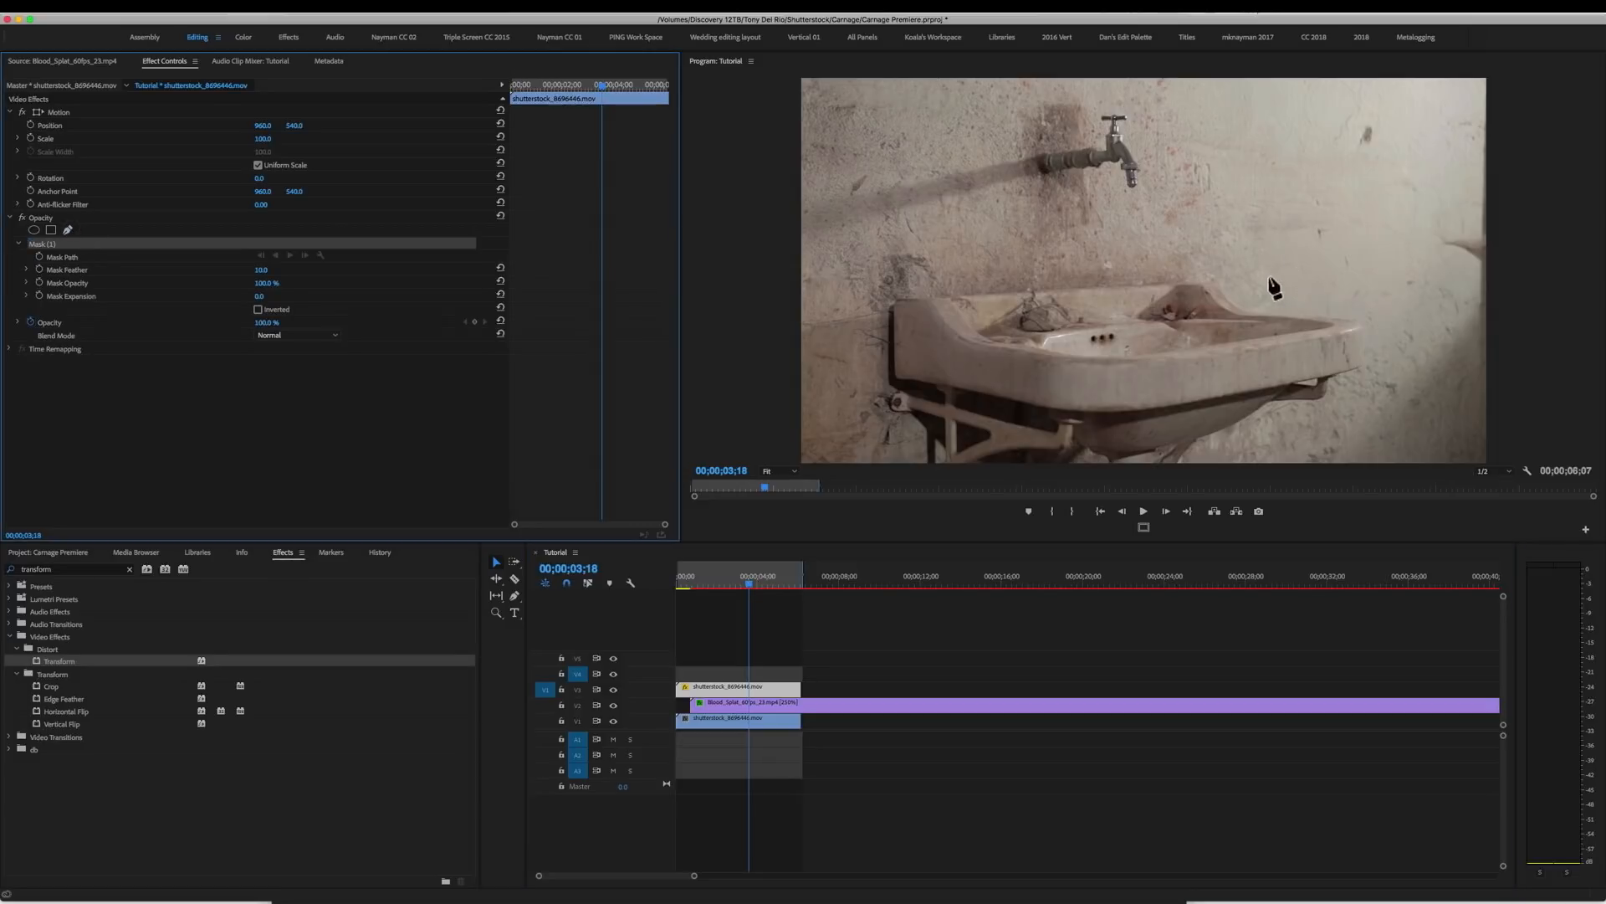
{"action": "left_click", "coordinate": [1153, 284]}
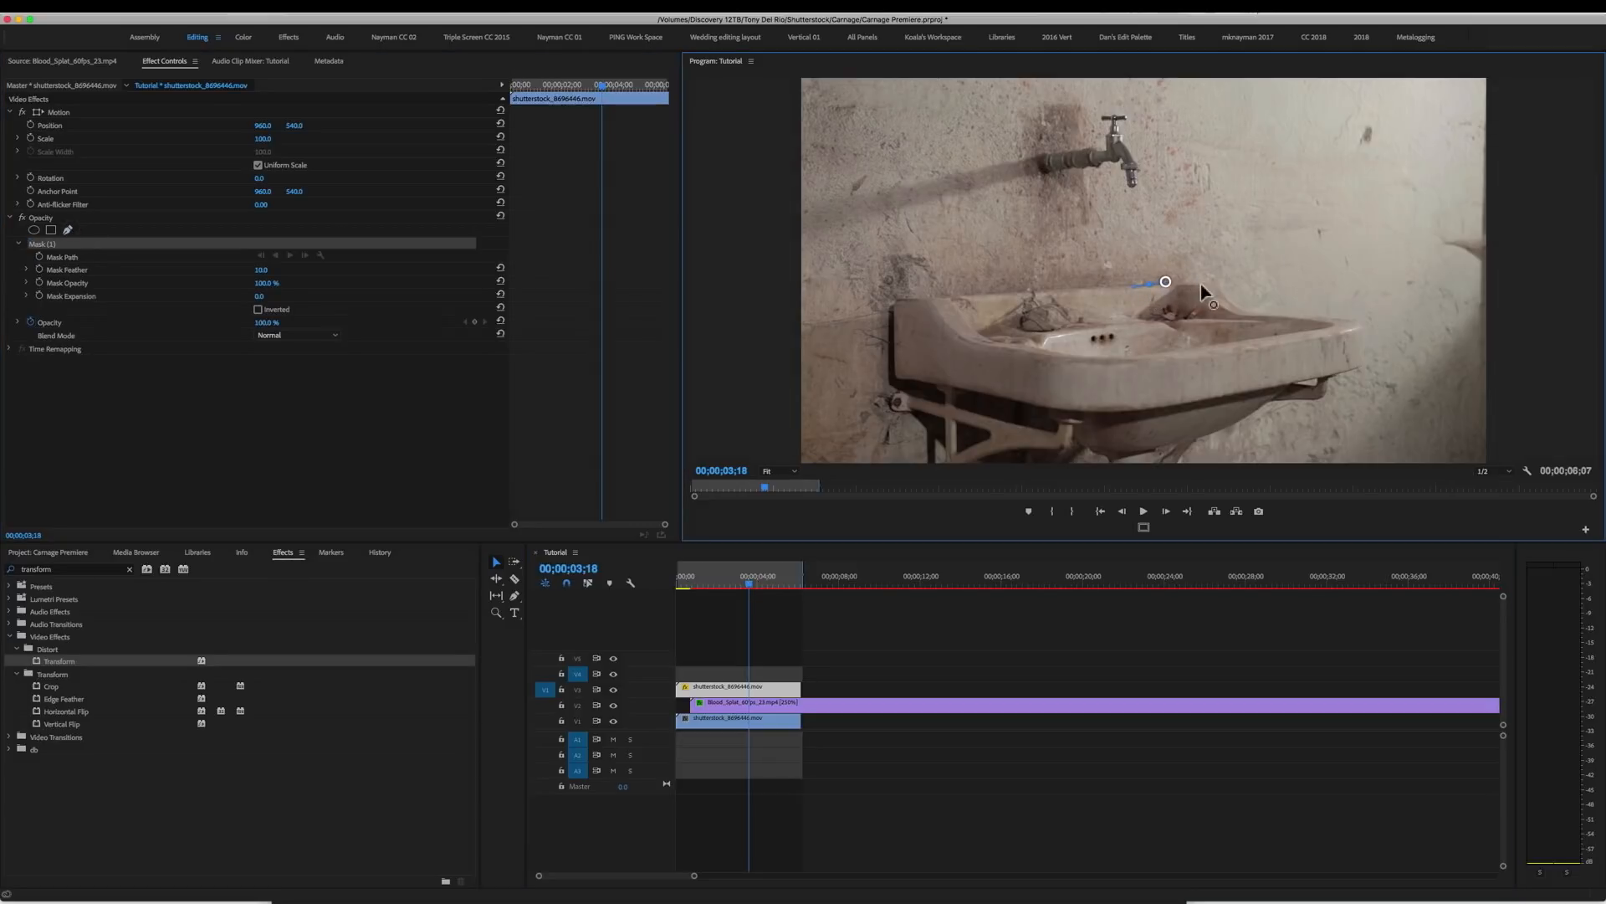
{"action": "left_click", "coordinate": [1201, 283]}
{"action": "left_click", "coordinate": [1213, 285]}
{"action": "left_click", "coordinate": [1224, 294]}
{"action": "left_click", "coordinate": [1232, 301]}
{"action": "left_click", "coordinate": [1366, 340]}
{"action": "left_click", "coordinate": [1323, 377]}
{"action": "left_click", "coordinate": [1136, 412]}
{"action": "left_click", "coordinate": [895, 407]}
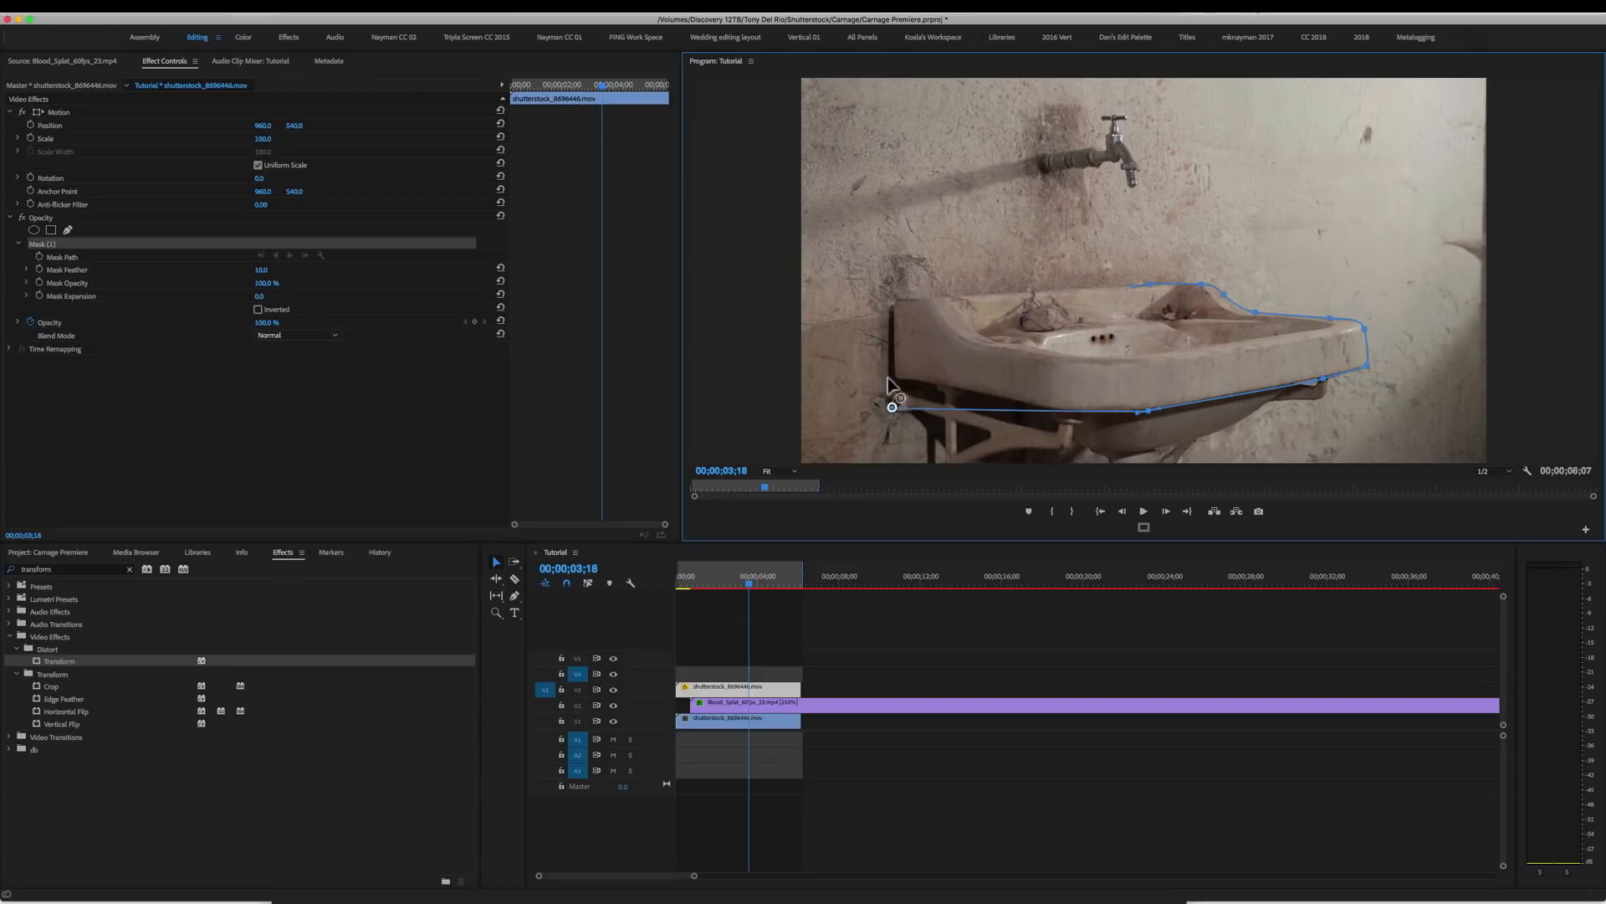
{"action": "left_click", "coordinate": [876, 240]}
{"action": "left_click", "coordinate": [1142, 285]}
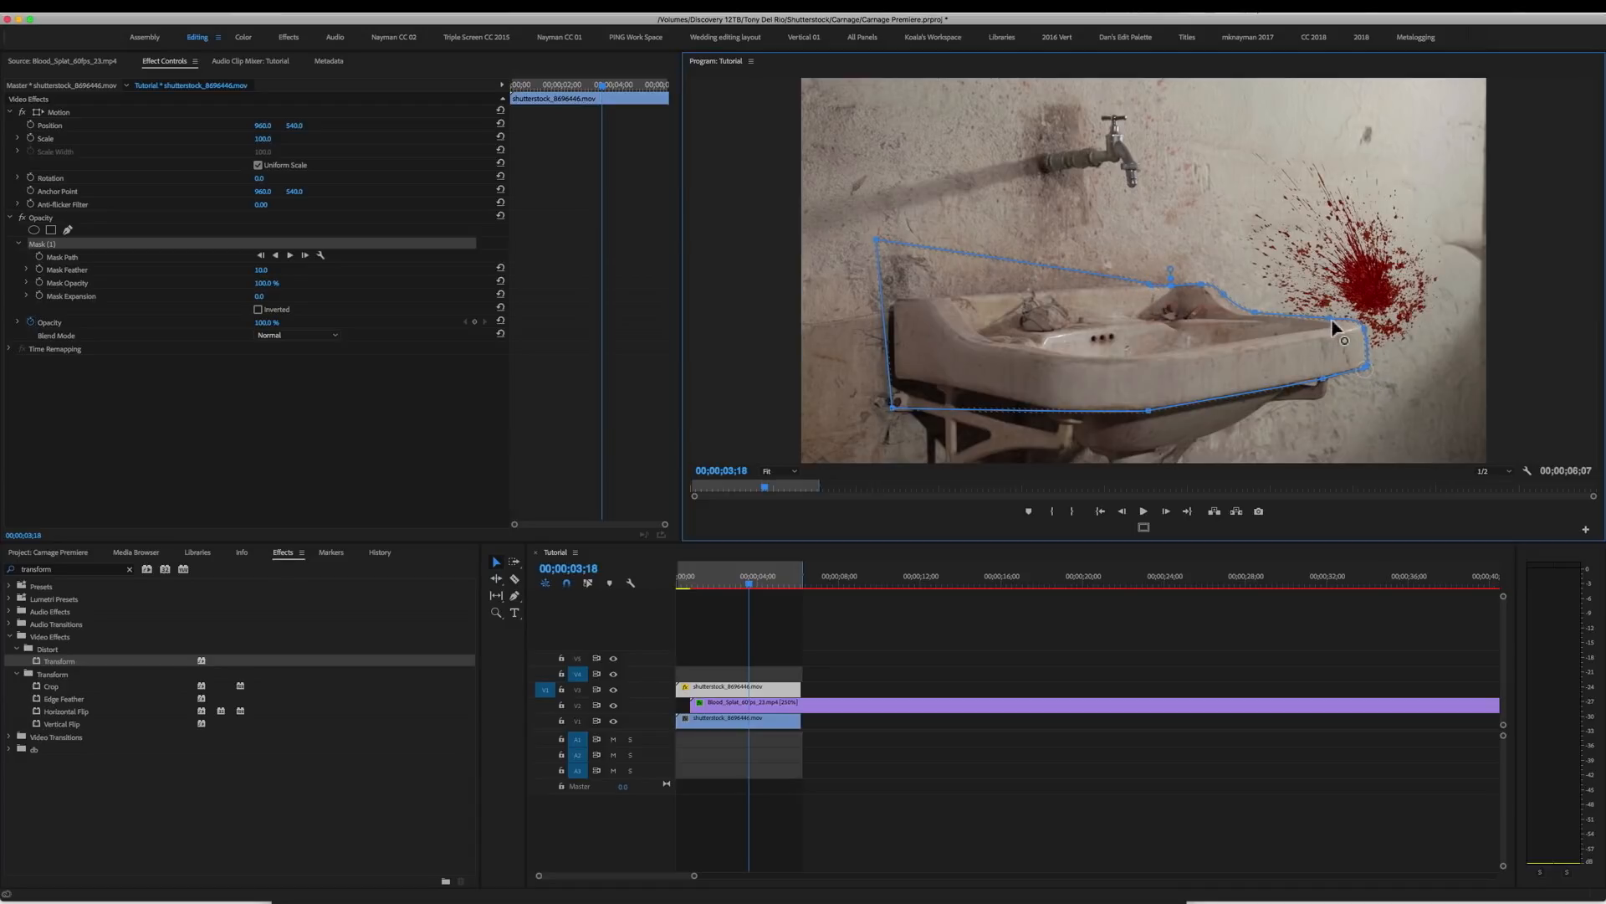
{"action": "left_click", "coordinate": [1113, 611]}
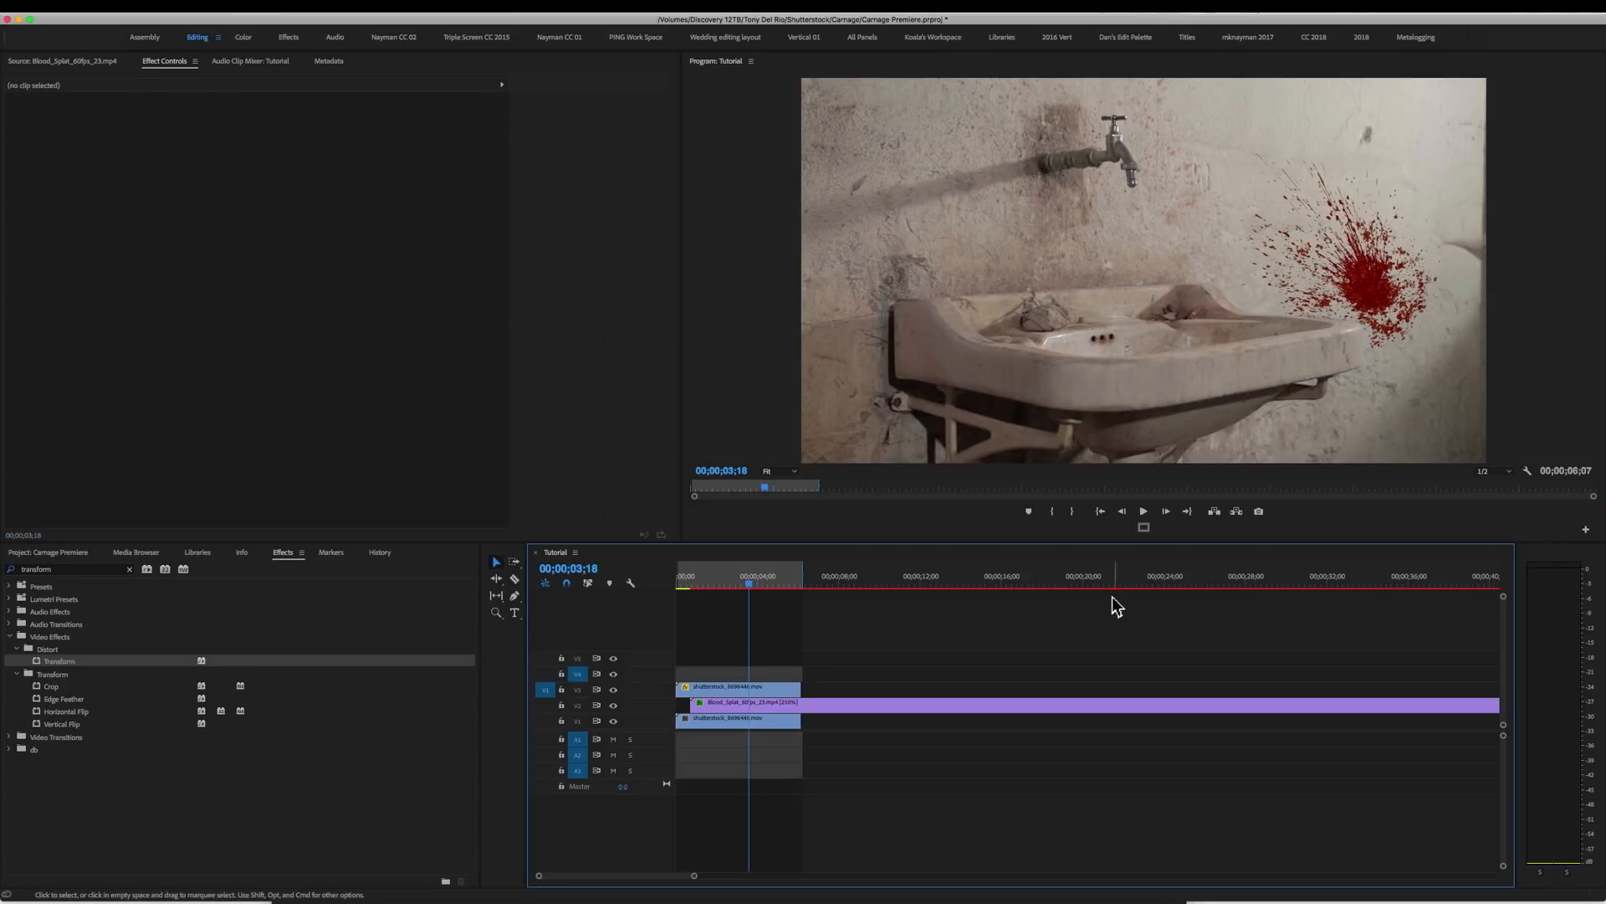
Move the blood splat clip slightly down and left so its lower part falls behind the masked sink.
{"action": "left_click", "coordinate": [757, 706]}
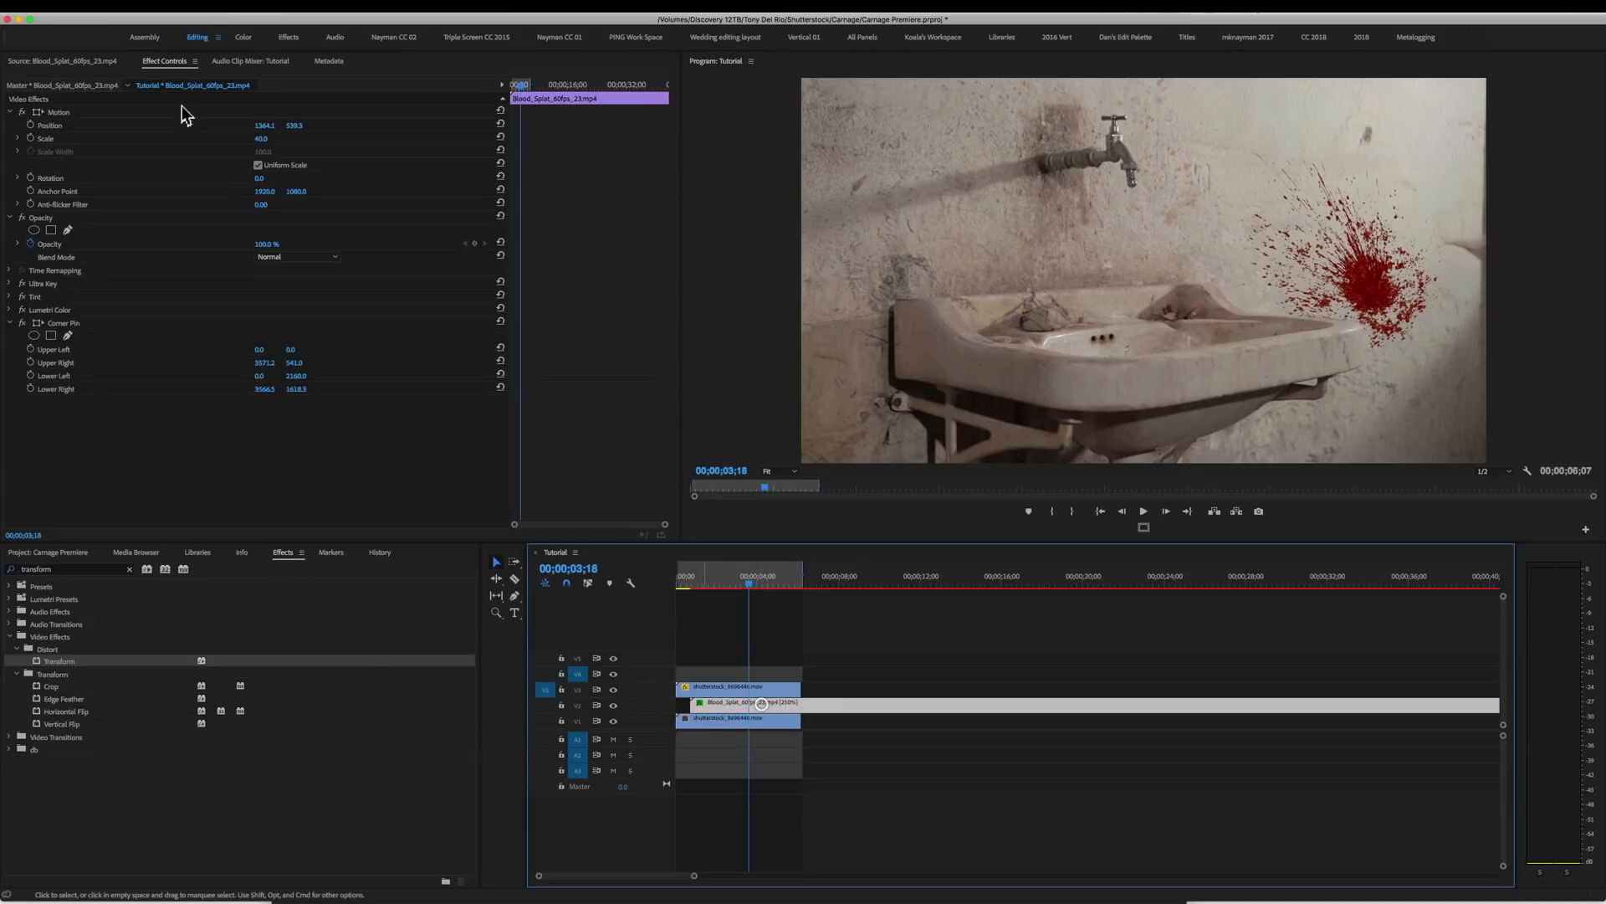
{"action": "left_click", "coordinate": [51, 112]}
{"action": "mouse_move", "coordinate": [1376, 293]}
{"action": "left_mouse_down"}
{"action": "mouse_move", "coordinate": [1323, 305]}
{"action": "mouse_move", "coordinate": [1377, 308]}
{"action": "mouse_move", "coordinate": [1364, 308]}
{"action": "left_mouse_up"}
Set the mask feather to 5 on the masked sink clip above the blood splat.
{"action": "left_click", "coordinate": [763, 688]}
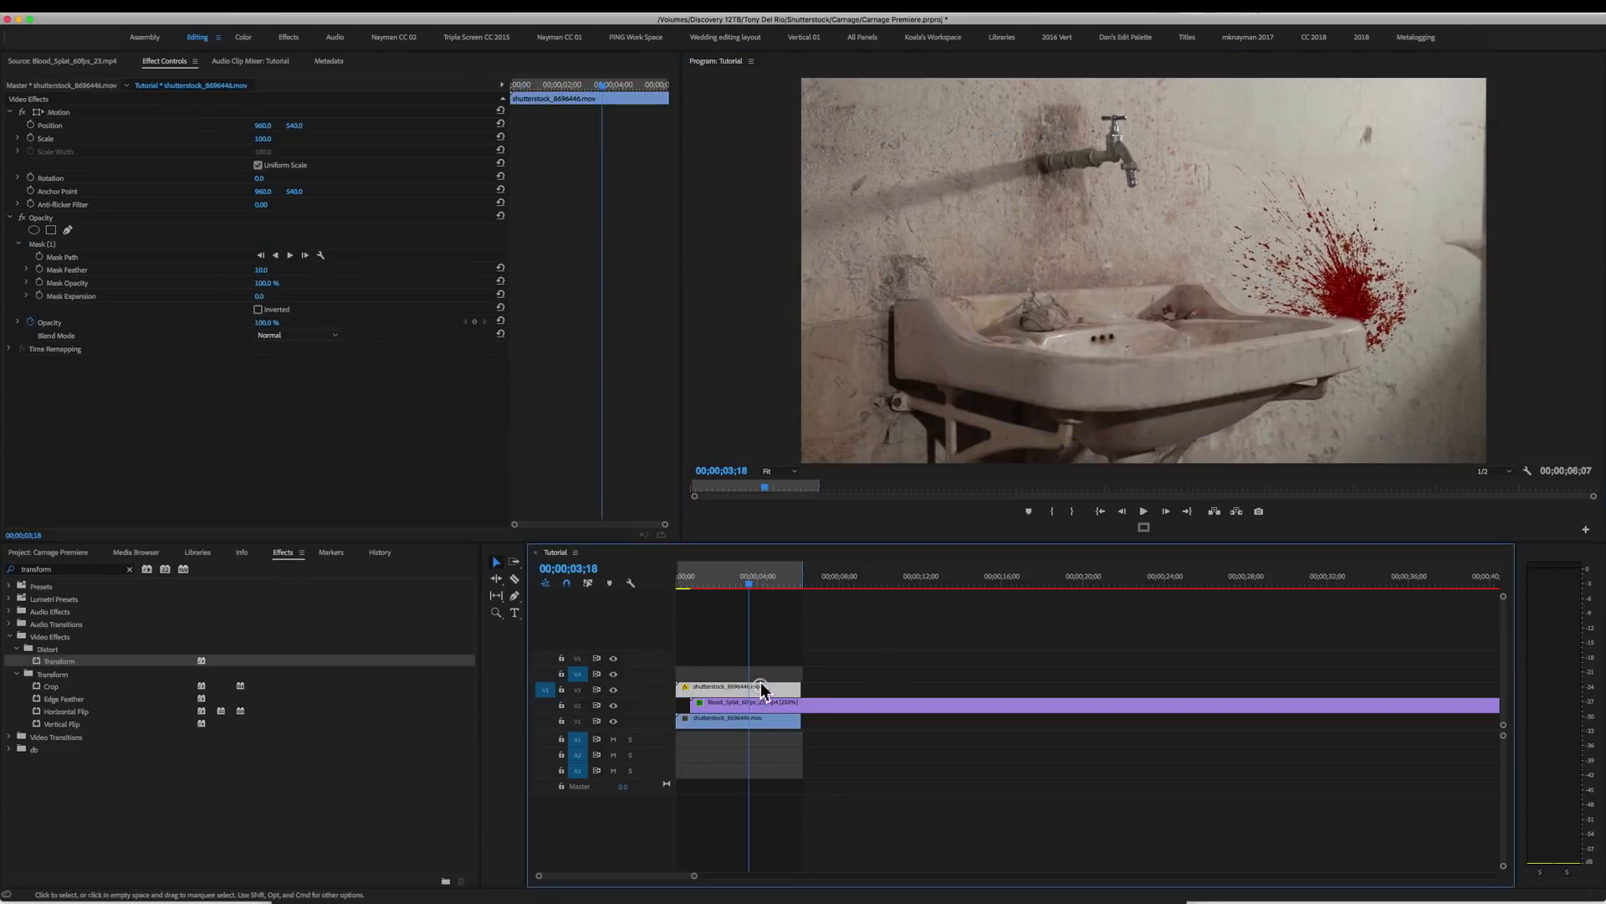
{"action": "left_click", "coordinate": [262, 274]}
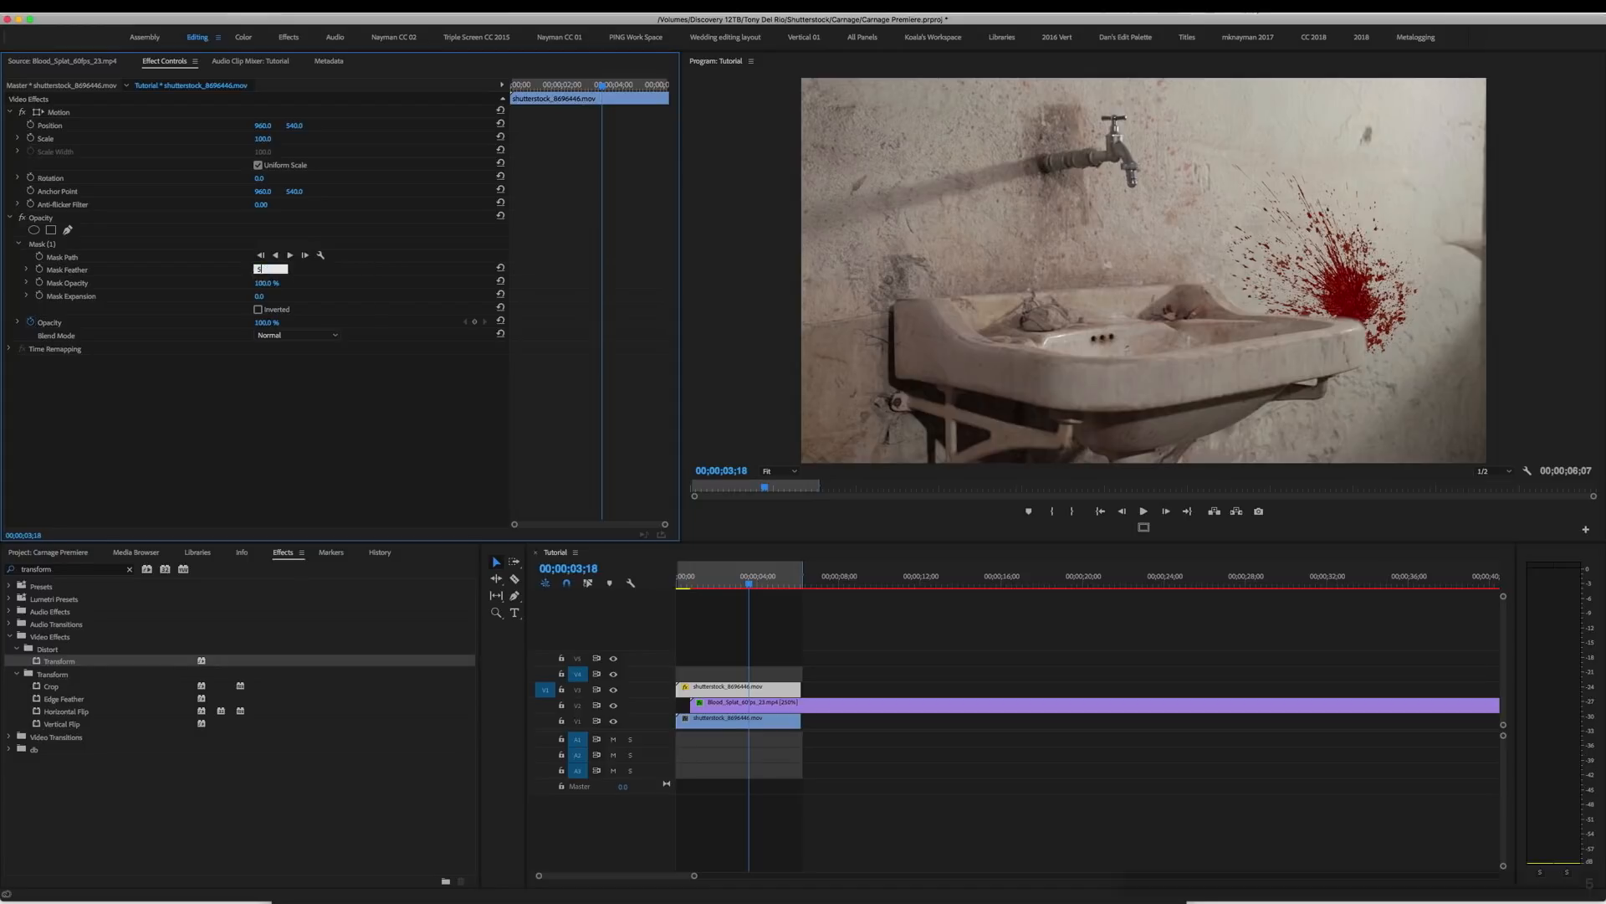
{"action": "key", "text": "Return"}
{"action": "left_click", "coordinate": [861, 652]}
Play the sequence from the start to check the blood splat behind the masked sink.
{"action": "left_click", "coordinate": [731, 576]}
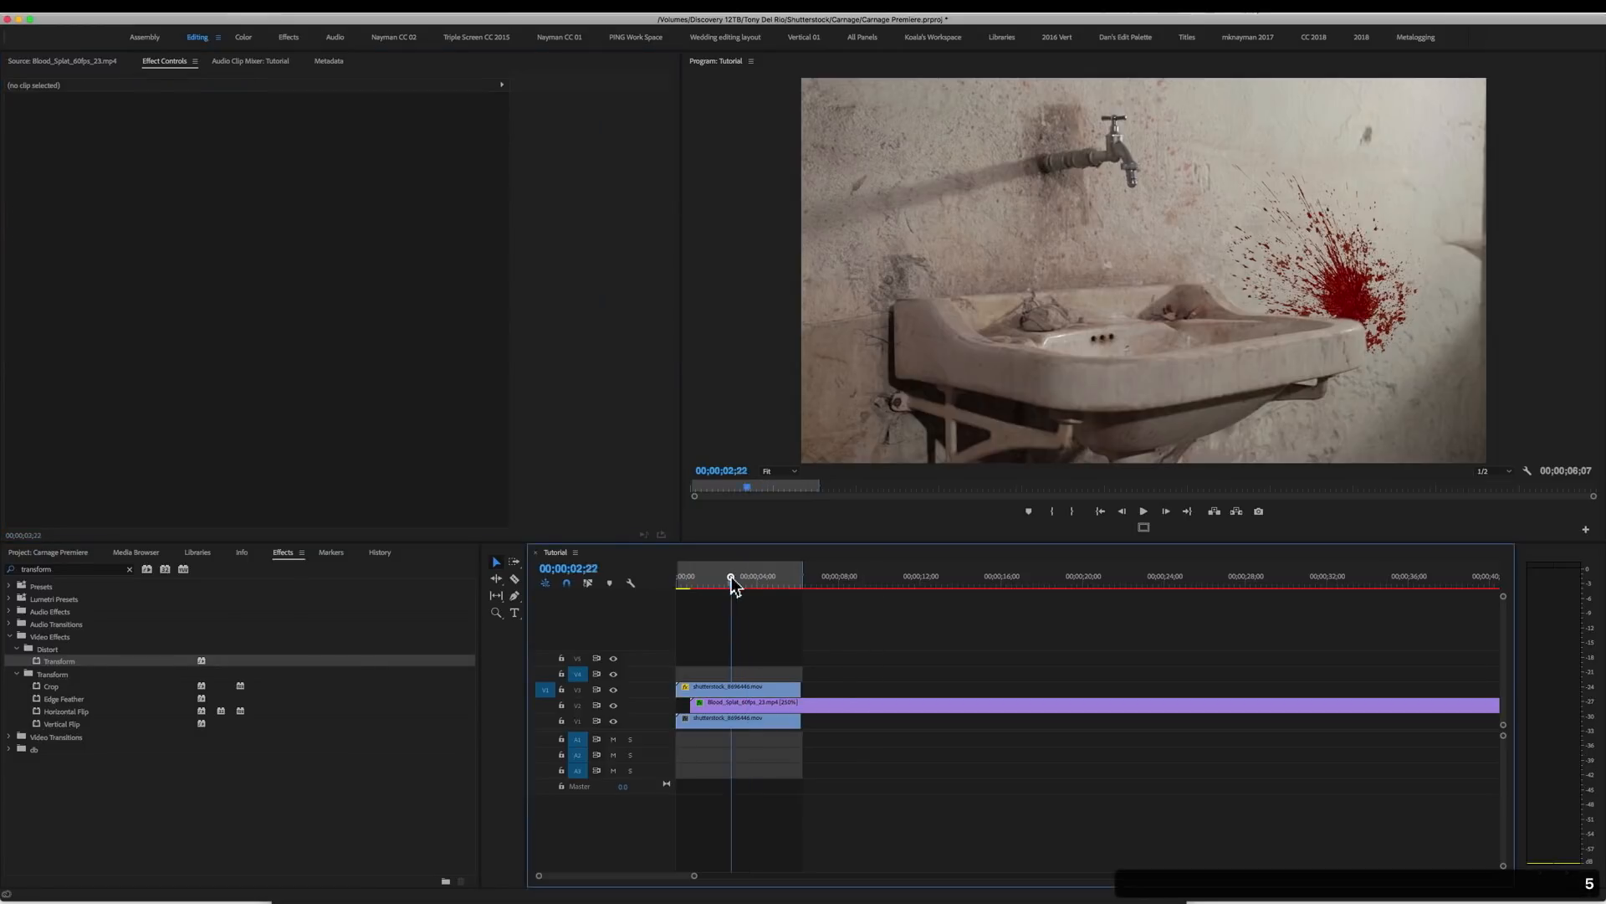
{"action": "left_click_drag", "start_coordinate": [731, 576], "coordinate": [594, 583]}
{"action": "key", "text": "space"}
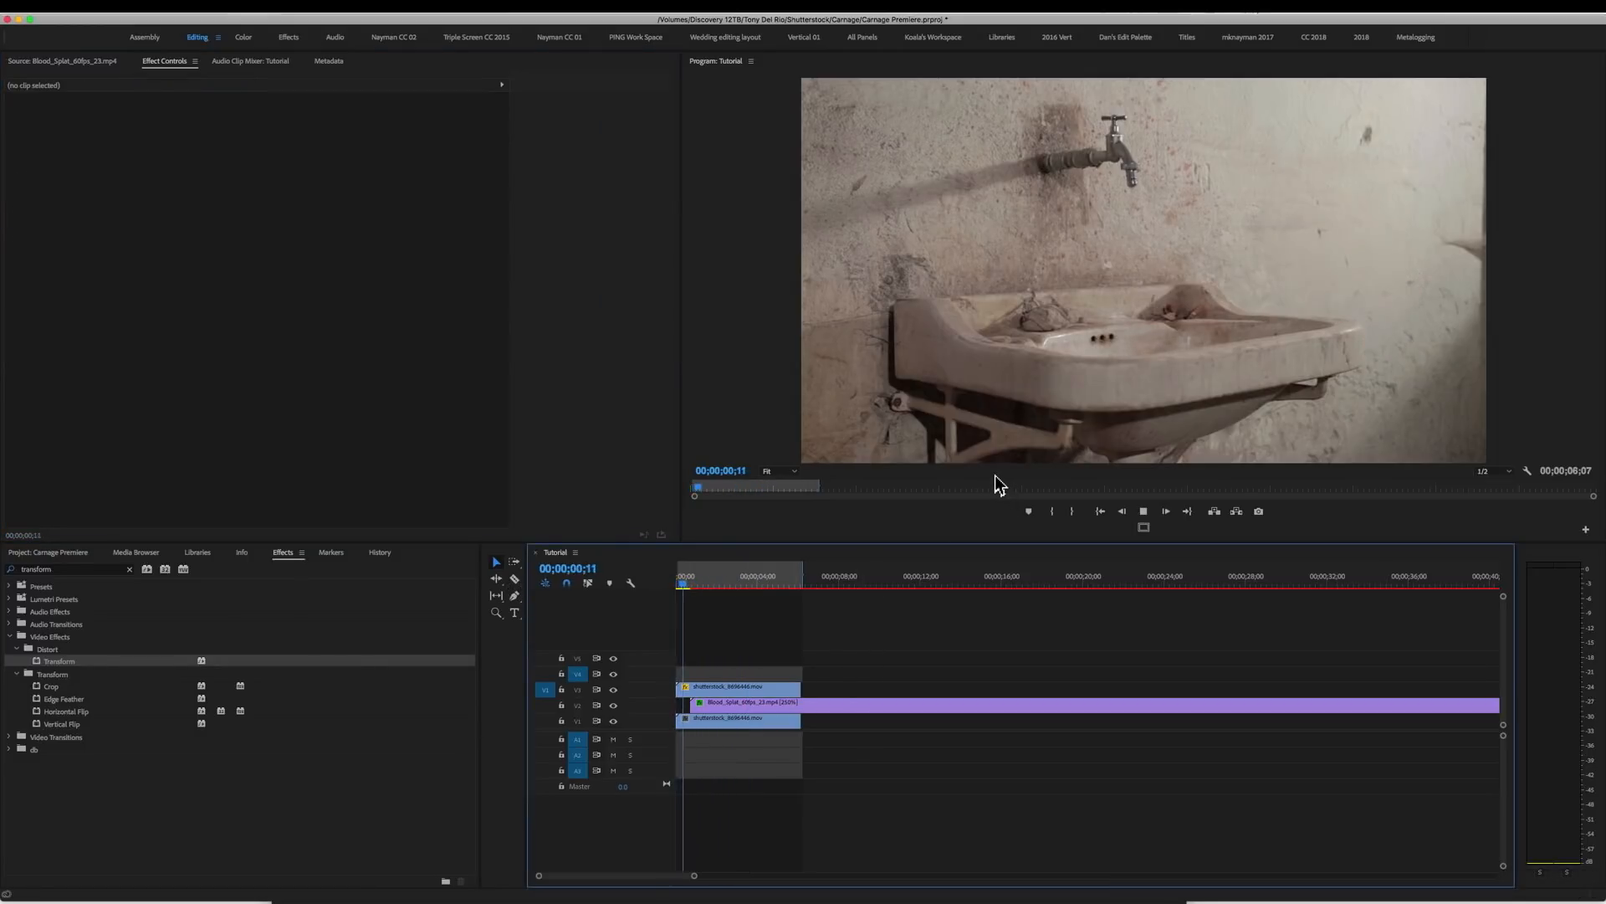
{"action": "key", "text": "space"}
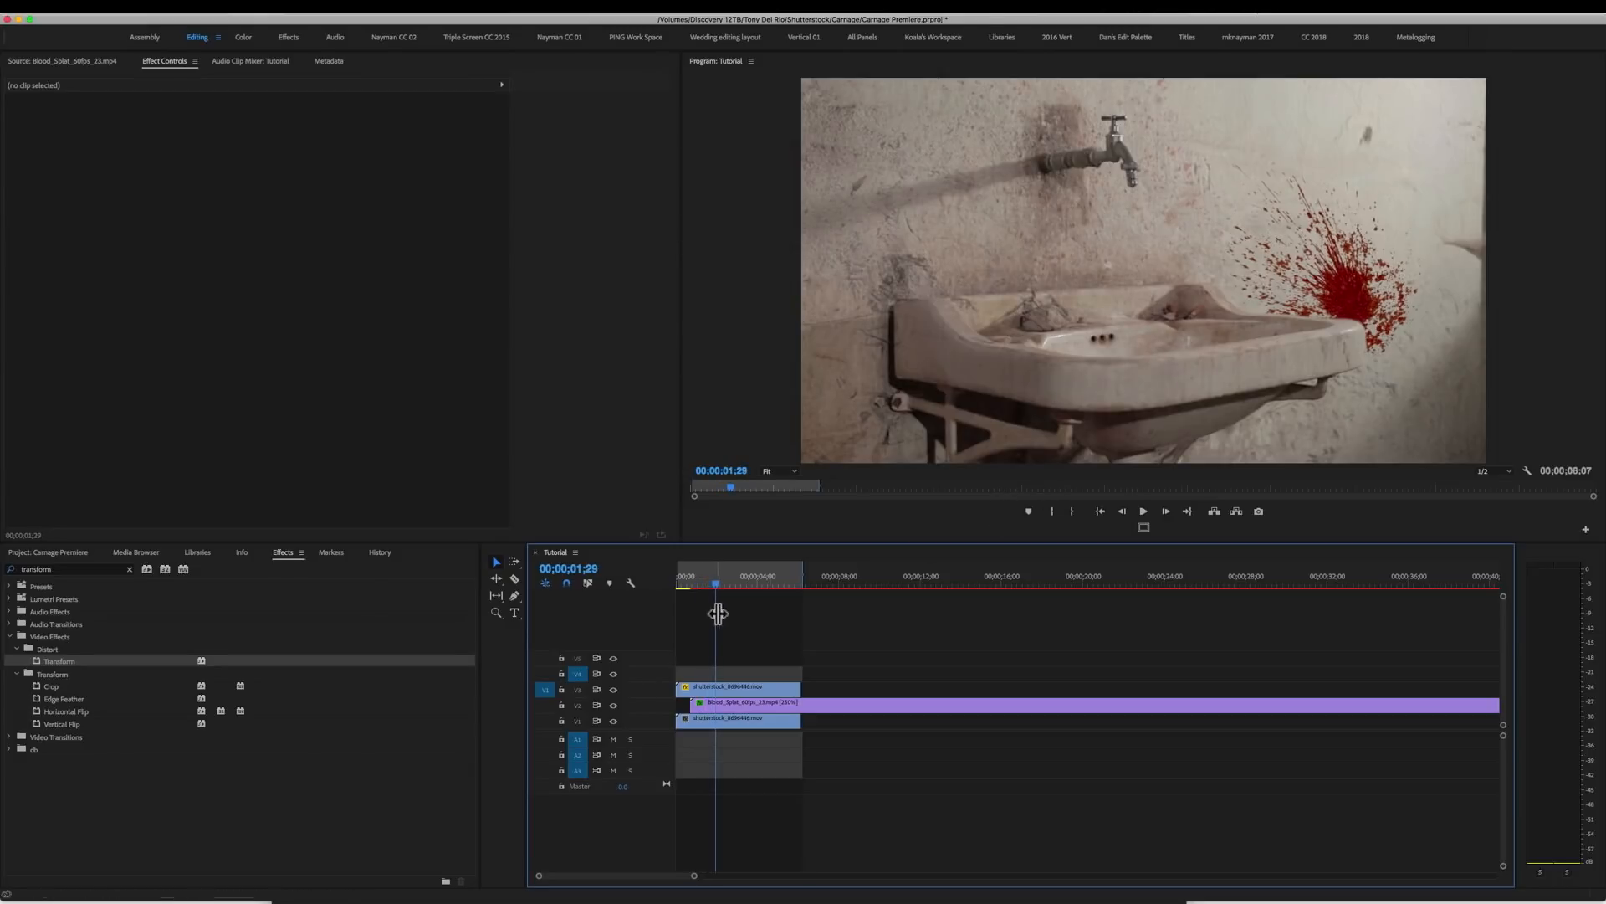
{"action": "left_click", "coordinate": [726, 583]}
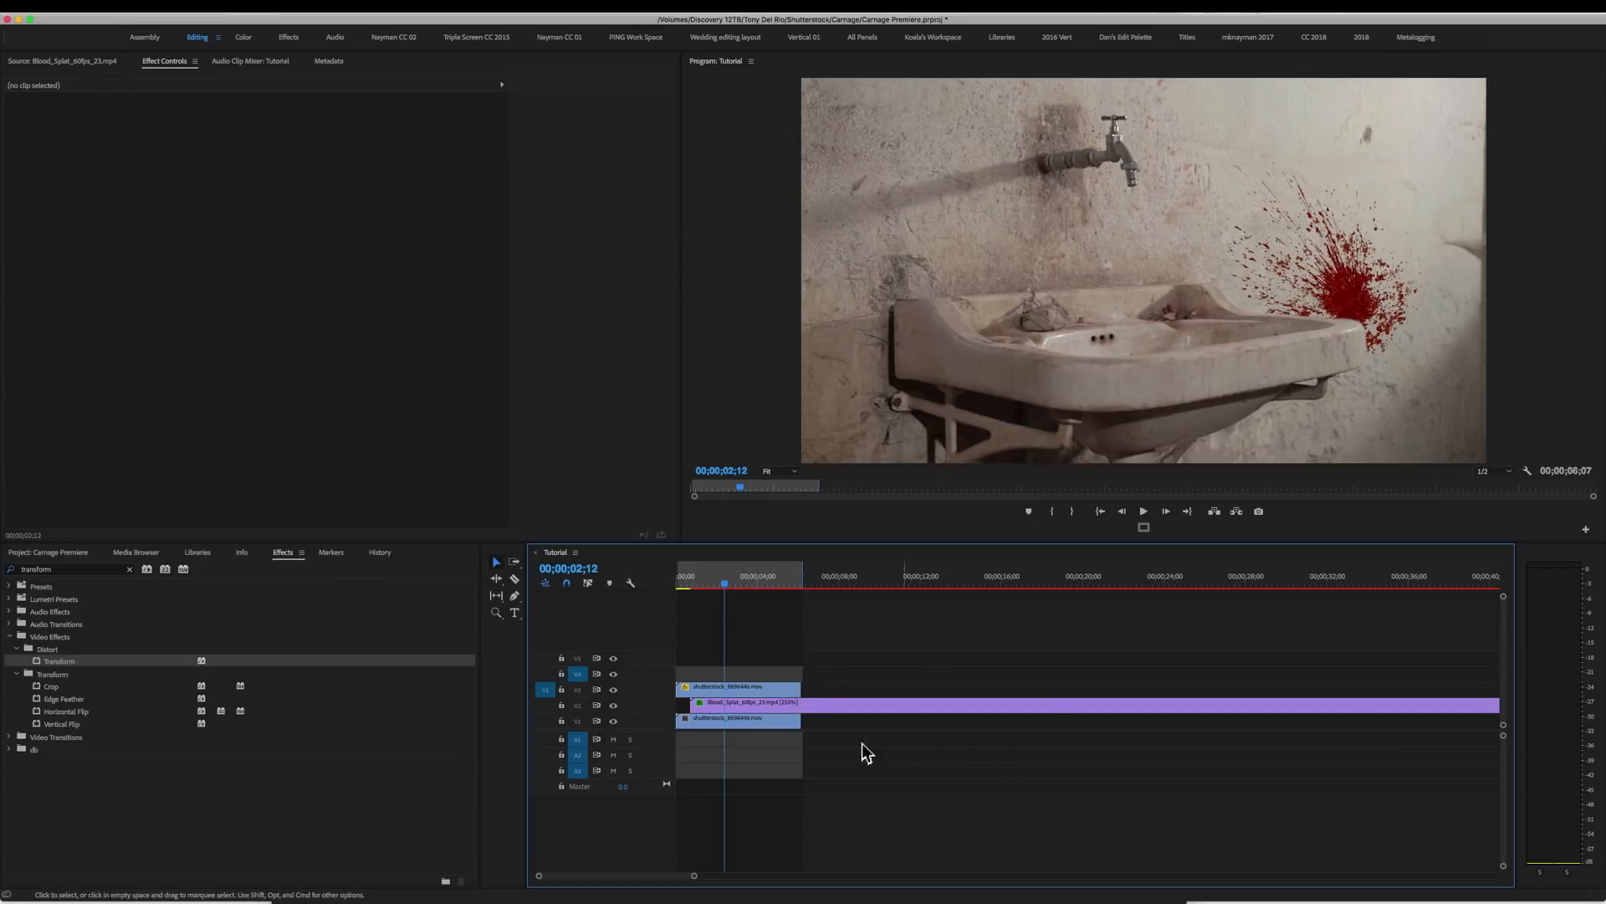
Nest both sink clips and the blood splat clip into a sequence named Blood Spatter Nest.
{"action": "left_click_drag", "start_coordinate": [750, 624], "coordinate": [849, 776]}
{"action": "right_click", "coordinate": [739, 718]}
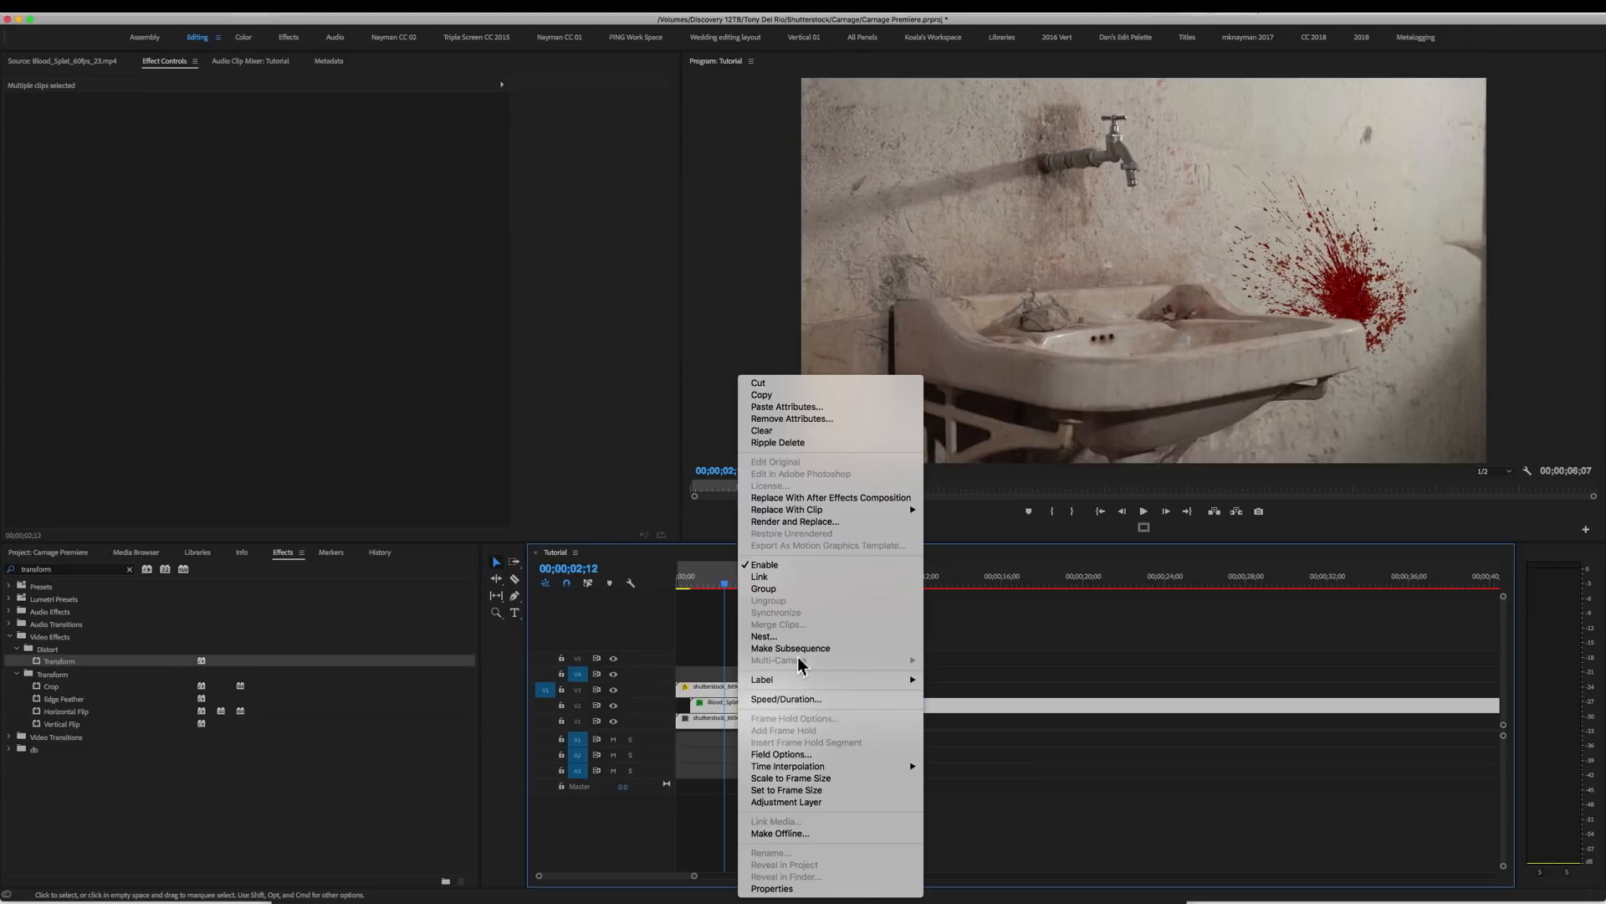
{"action": "left_click", "coordinate": [805, 641]}
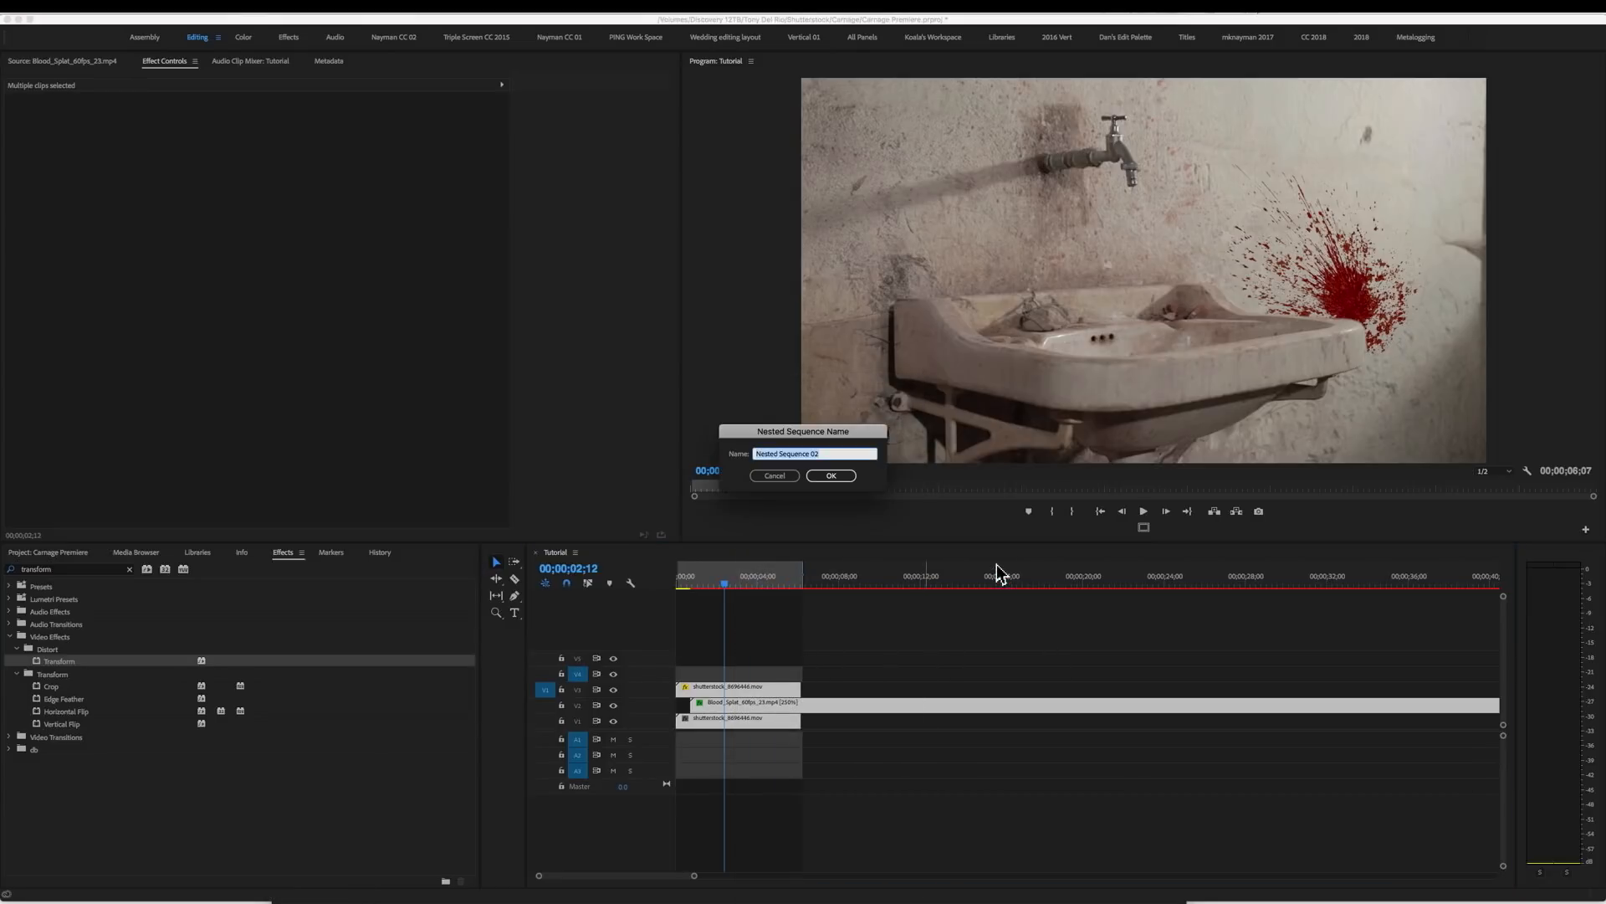
{"action": "type", "text": "Blood"}
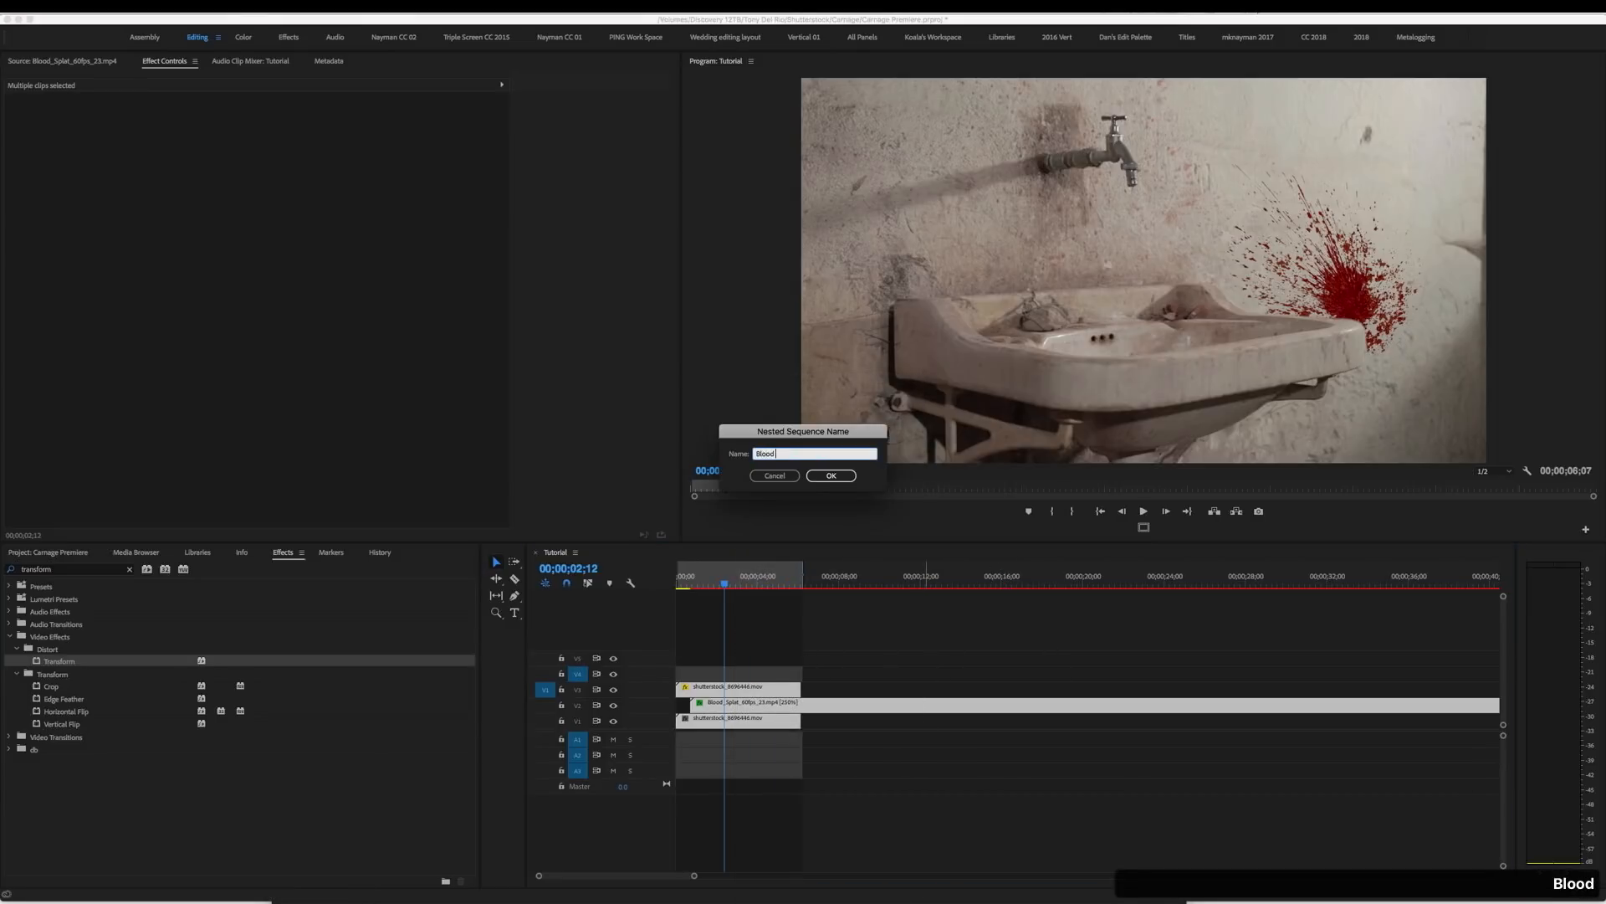
{"action": "type", "text": " Spatter Nest"}
{"action": "key", "text": "Return"}
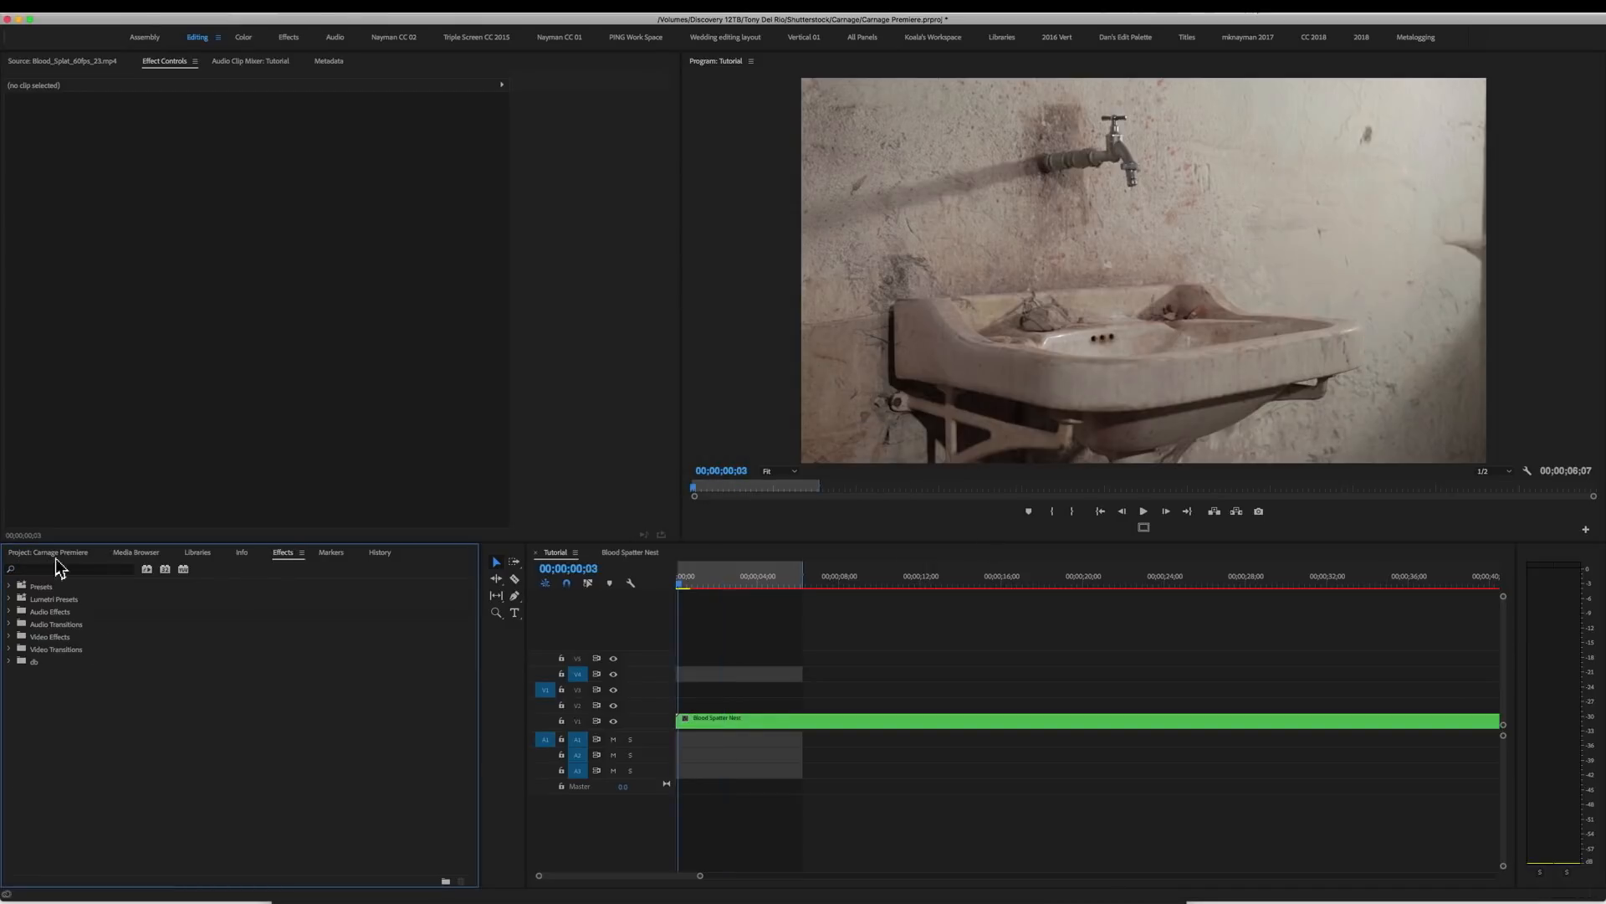
Create a 1920 x 1080 adjustment layer at 29.97 fps and place it above the nest at the sequence start.
{"action": "left_click", "coordinate": [56, 553]}
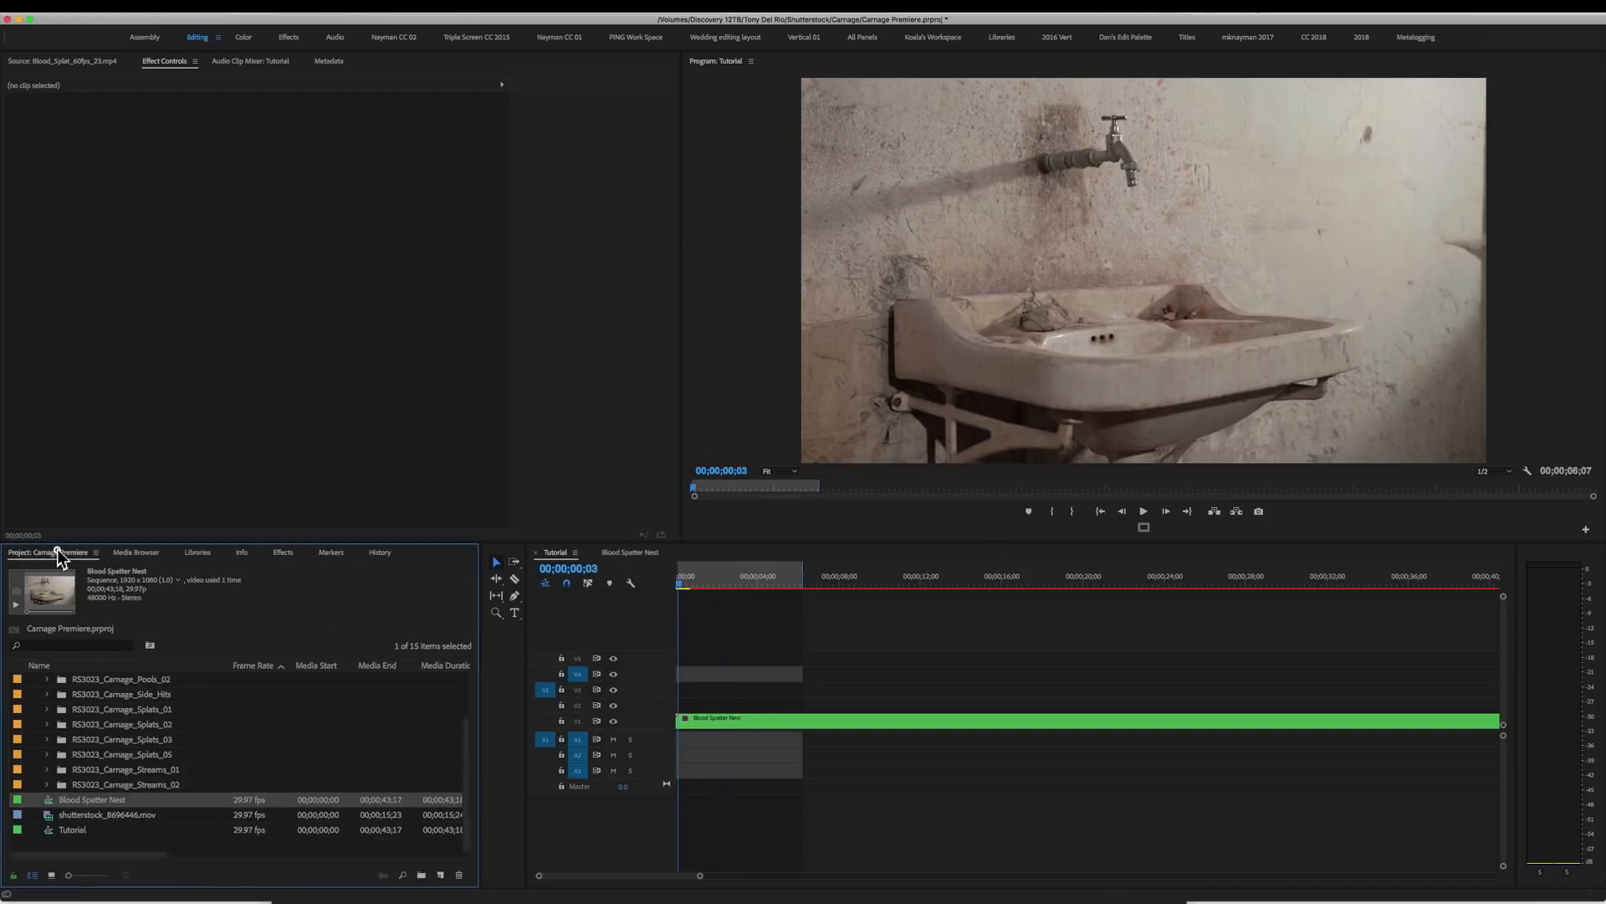
{"action": "left_click", "coordinate": [439, 876]}
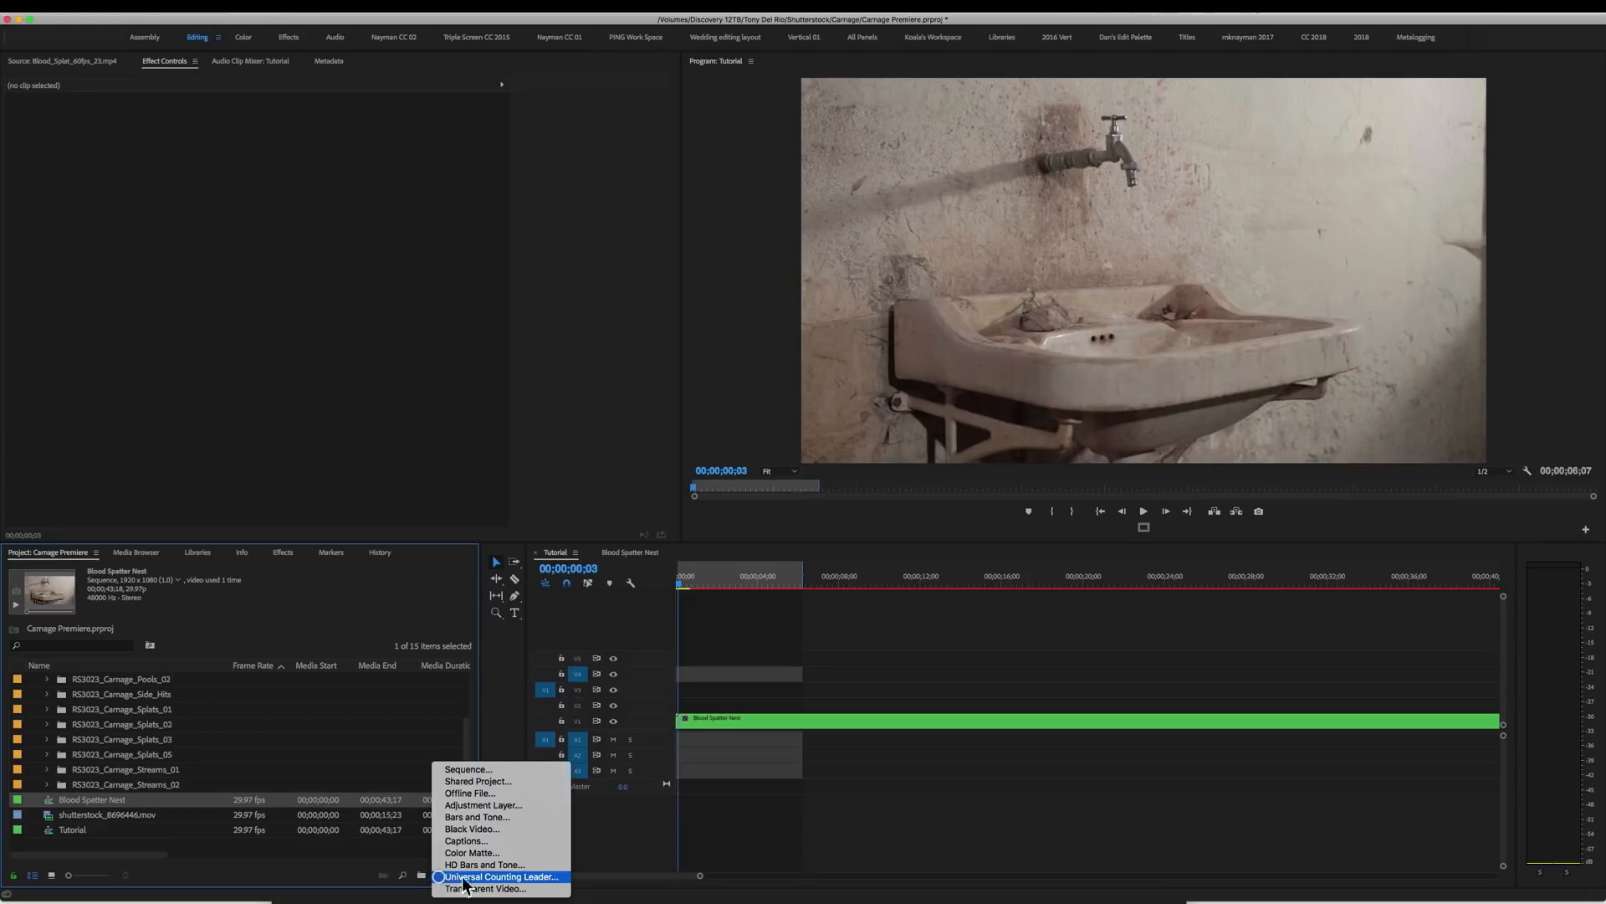
{"action": "left_click", "coordinate": [550, 801]}
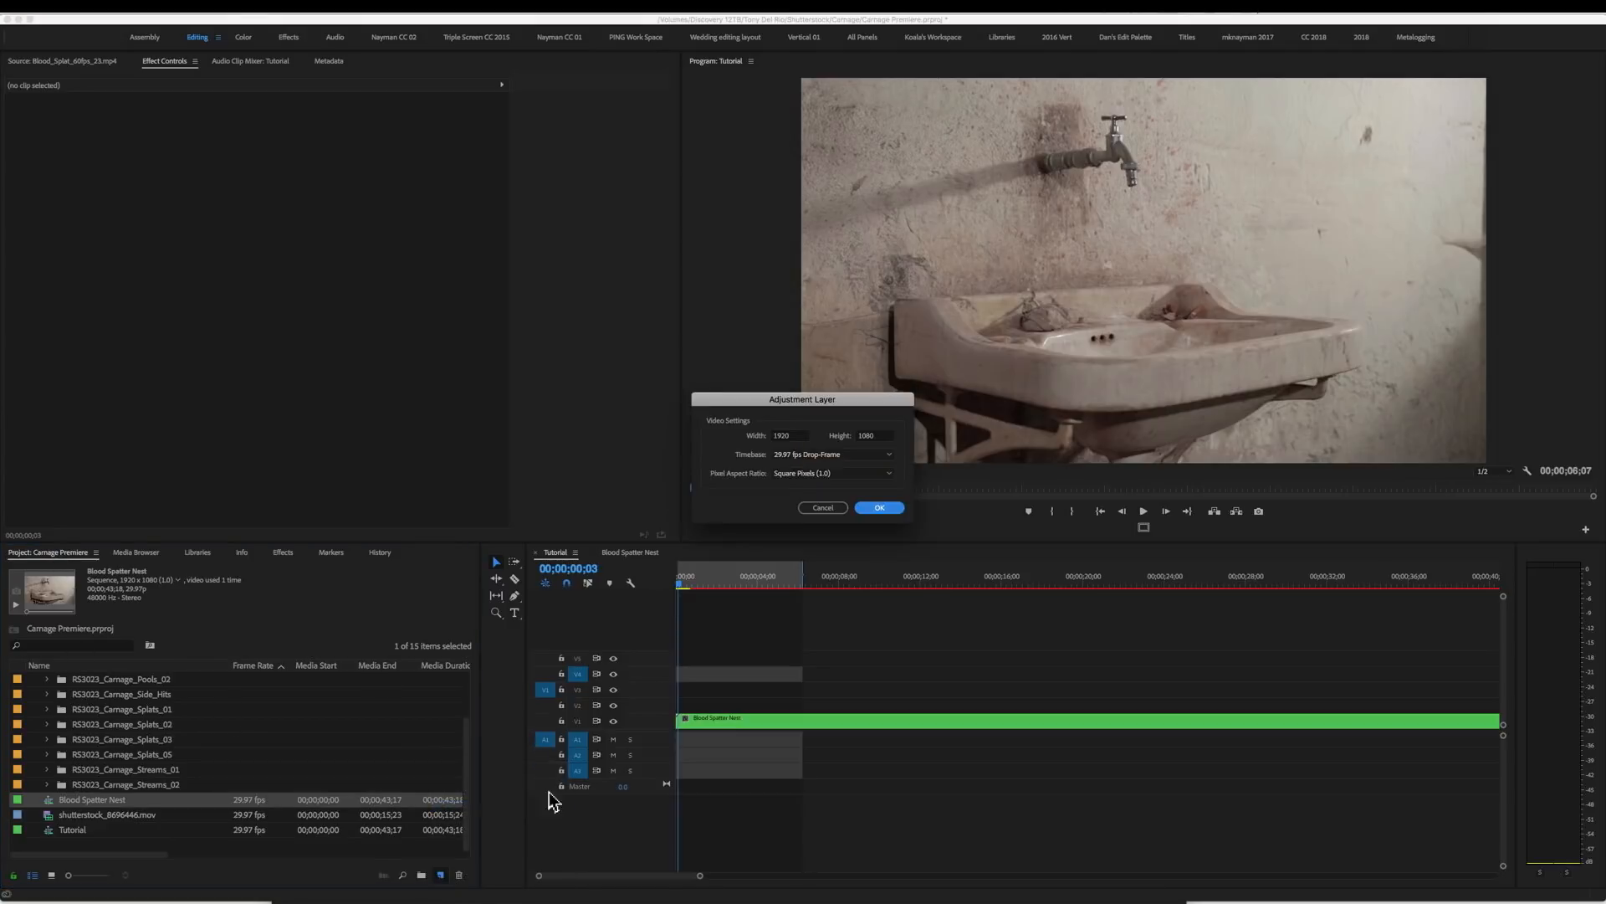
{"action": "left_click", "coordinate": [883, 509]}
{"action": "left_click_drag", "start_coordinate": [52, 679], "coordinate": [694, 708]}
{"action": "left_click", "coordinate": [779, 708]}
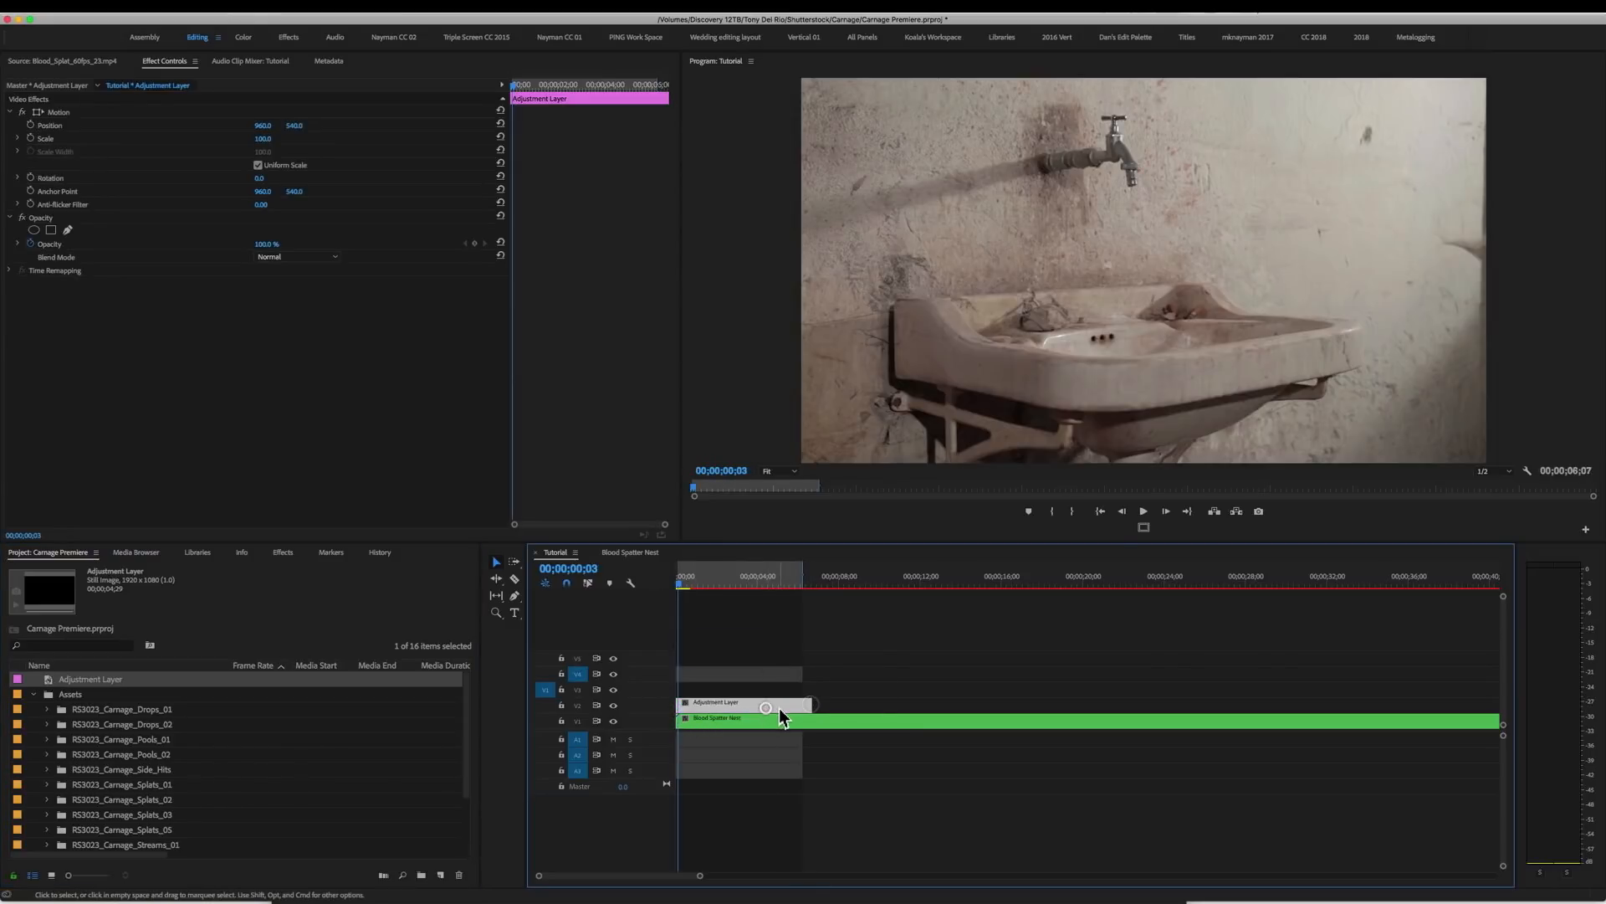
Find the Lumetri Color video effect and apply it to the adjustment layer.
{"action": "left_click", "coordinate": [279, 553]}
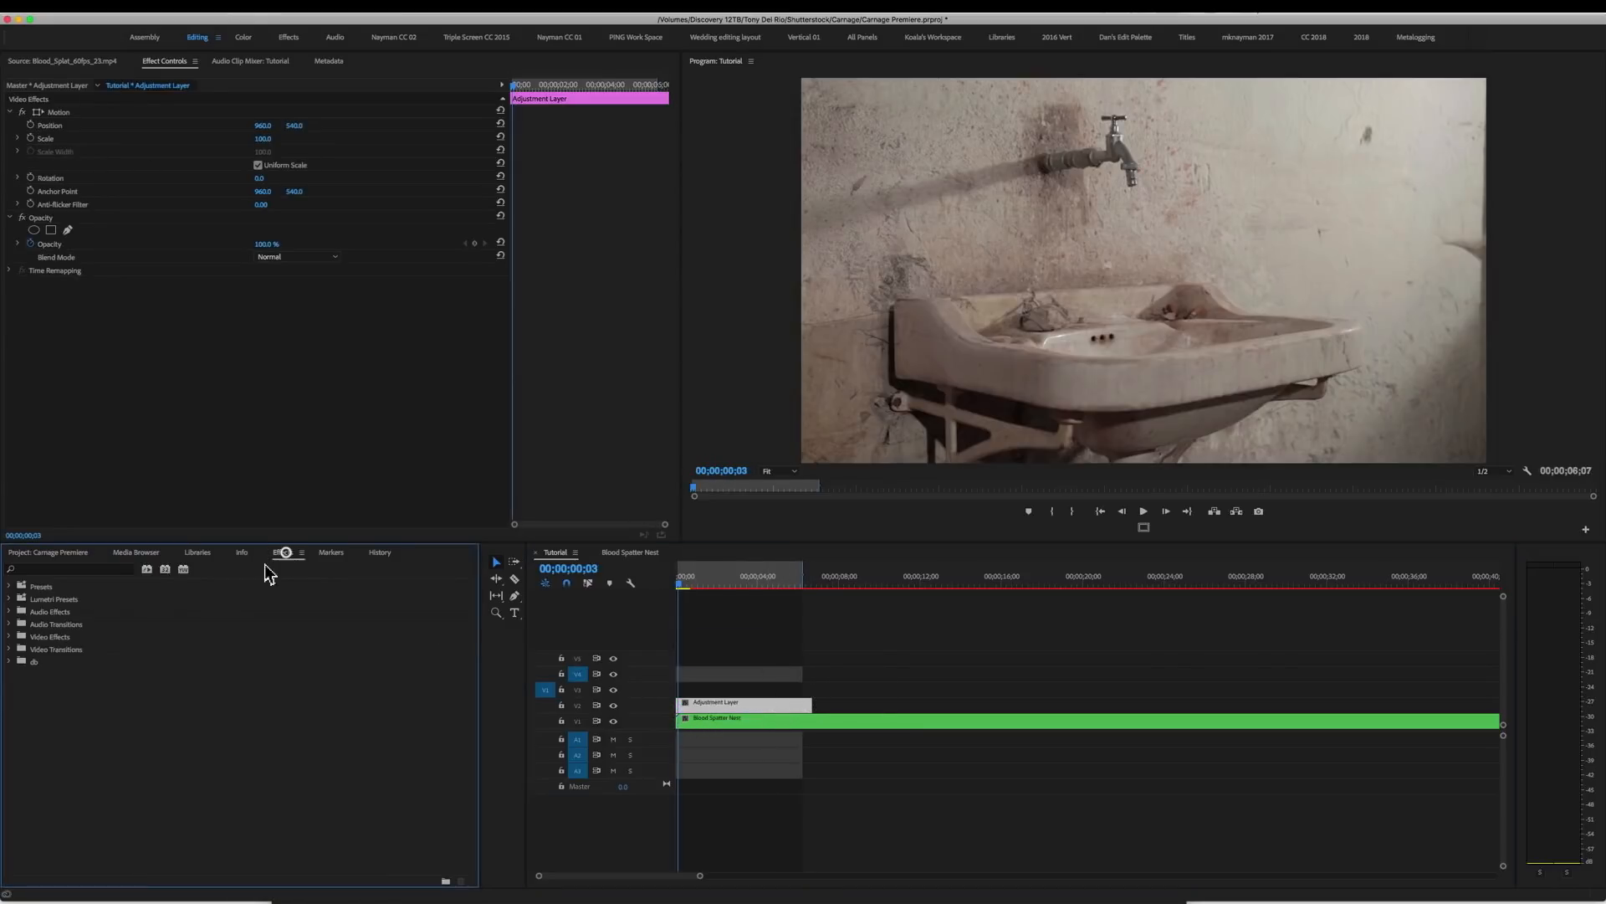
{"action": "left_click", "coordinate": [84, 568]}
{"action": "type", "text": "light"}
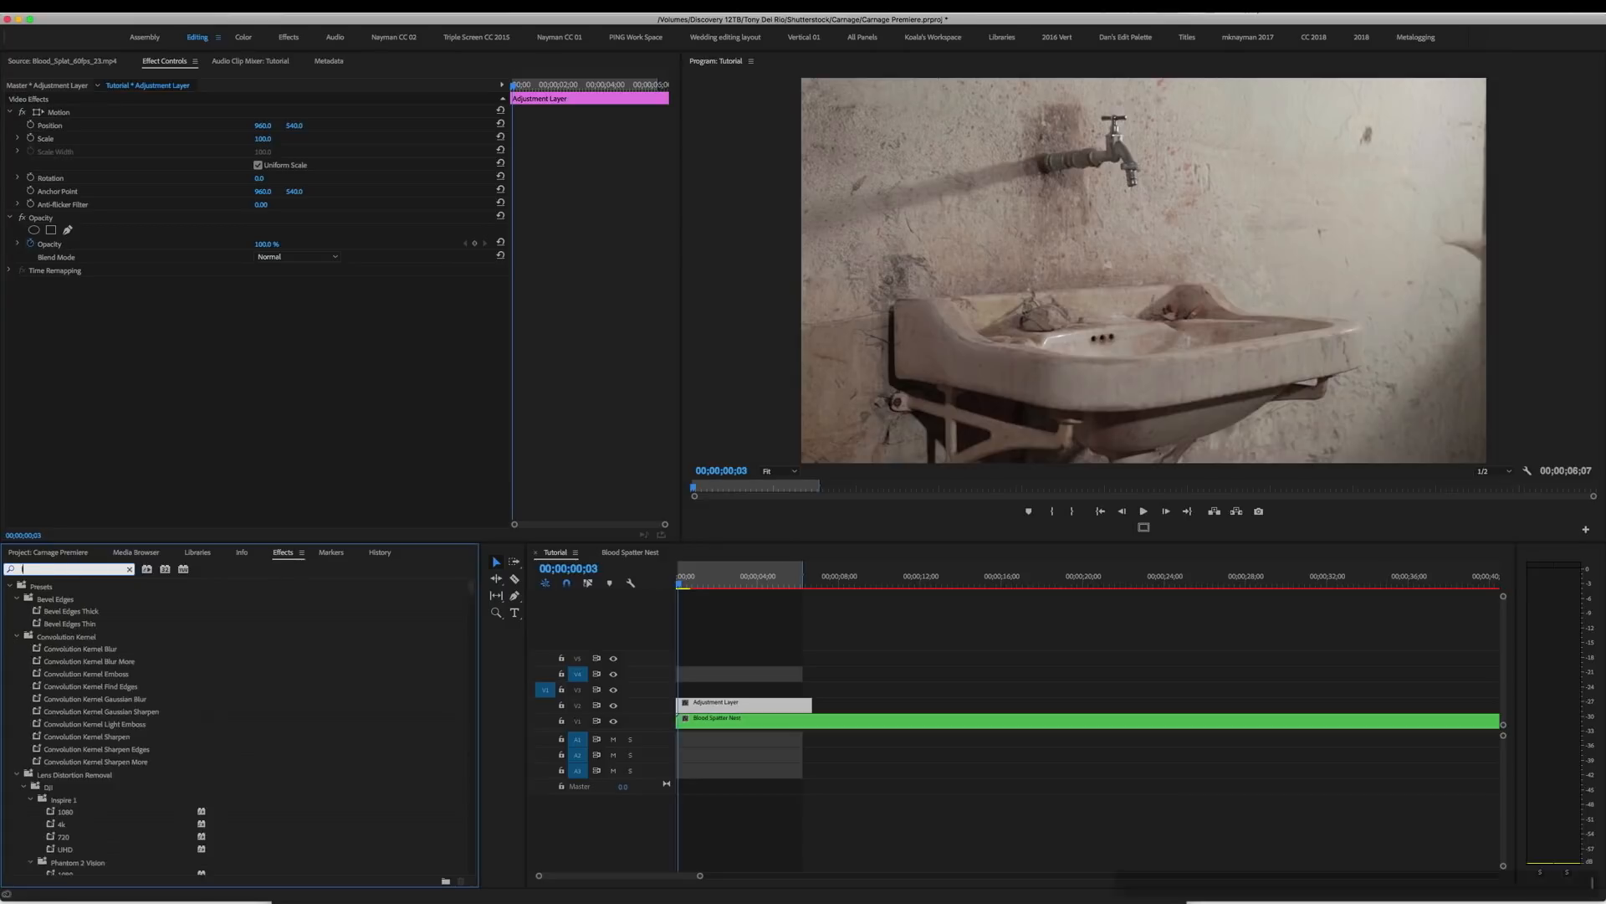
{"action": "left_click", "coordinate": [128, 569]}
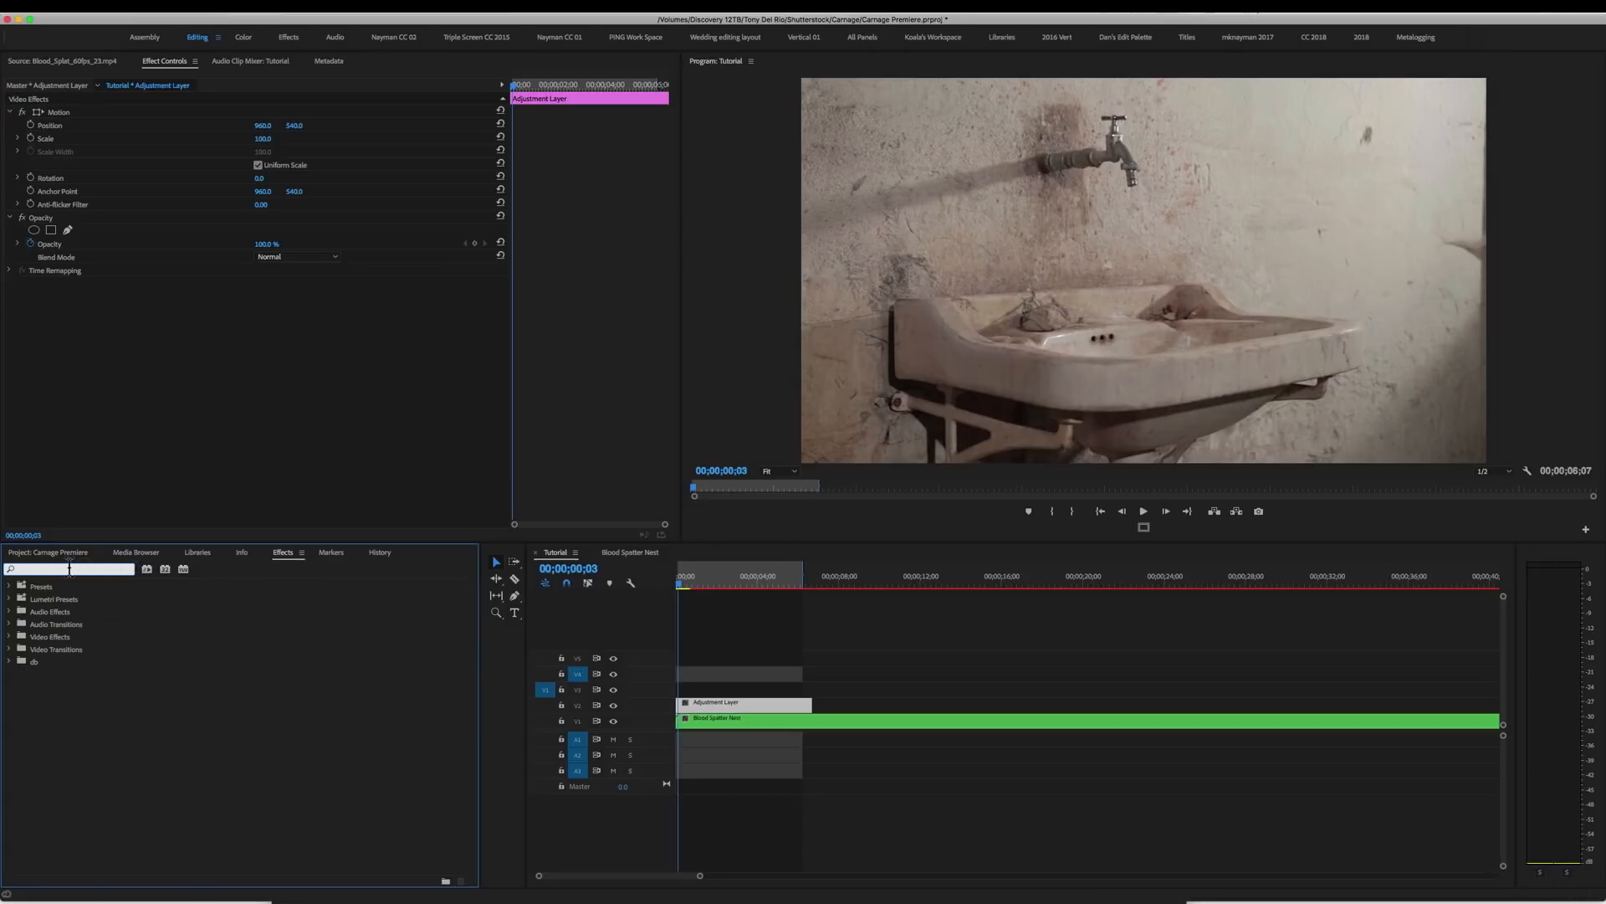
{"action": "type", "text": "lumetri"}
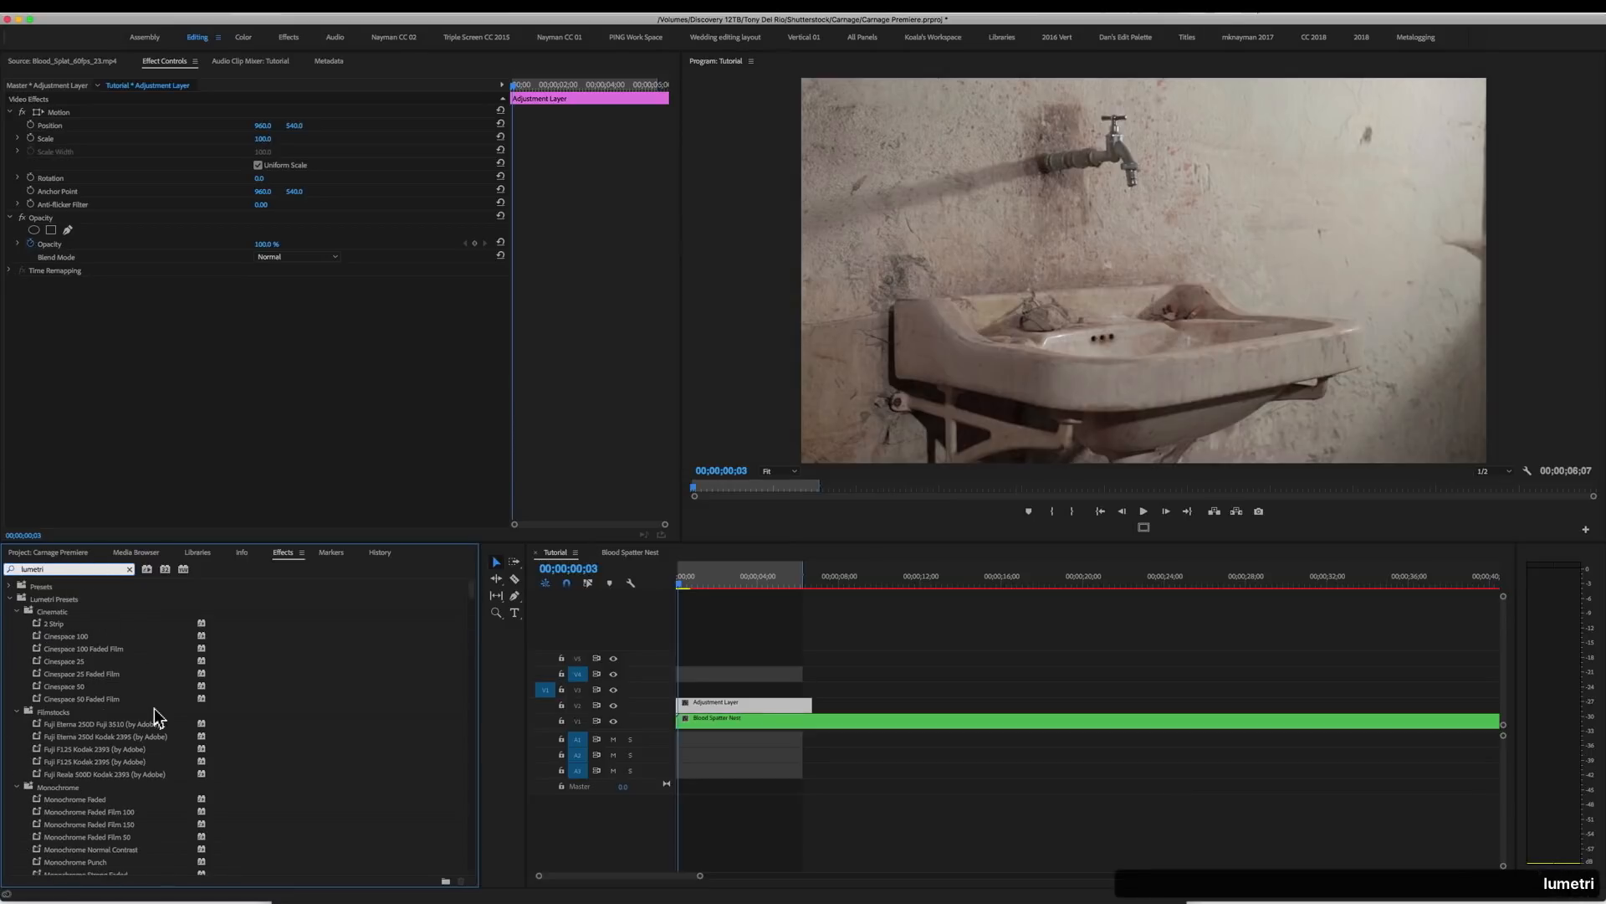
{"action": "scroll", "coordinate": [154, 716], "scroll_direction": "down", "scroll_amount": 15}
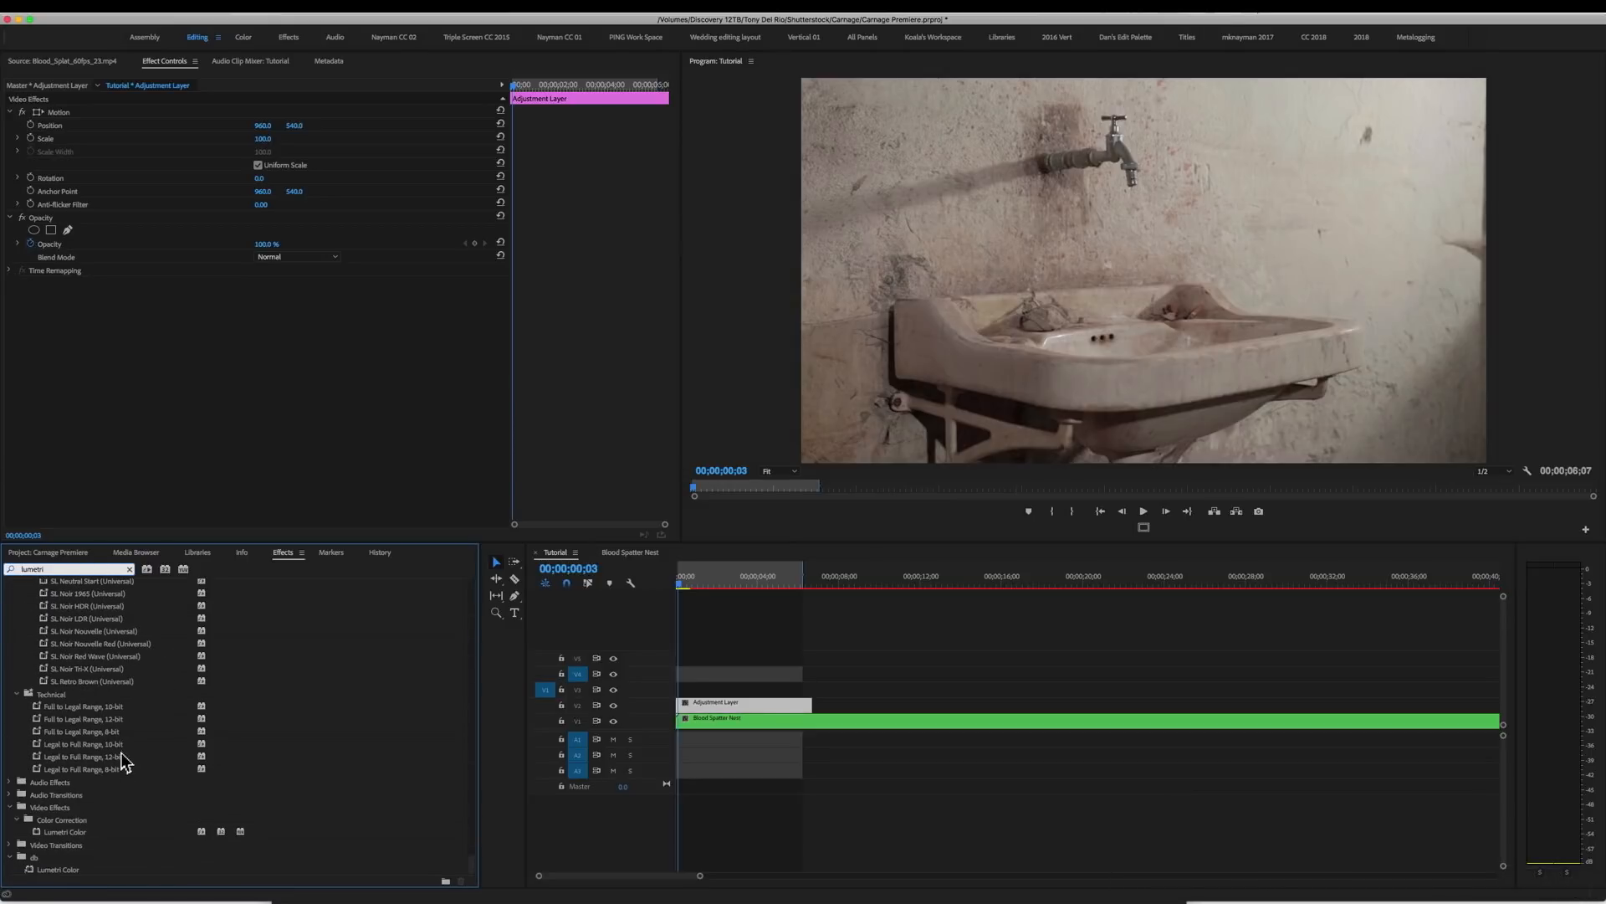
{"action": "left_click", "coordinate": [104, 832]}
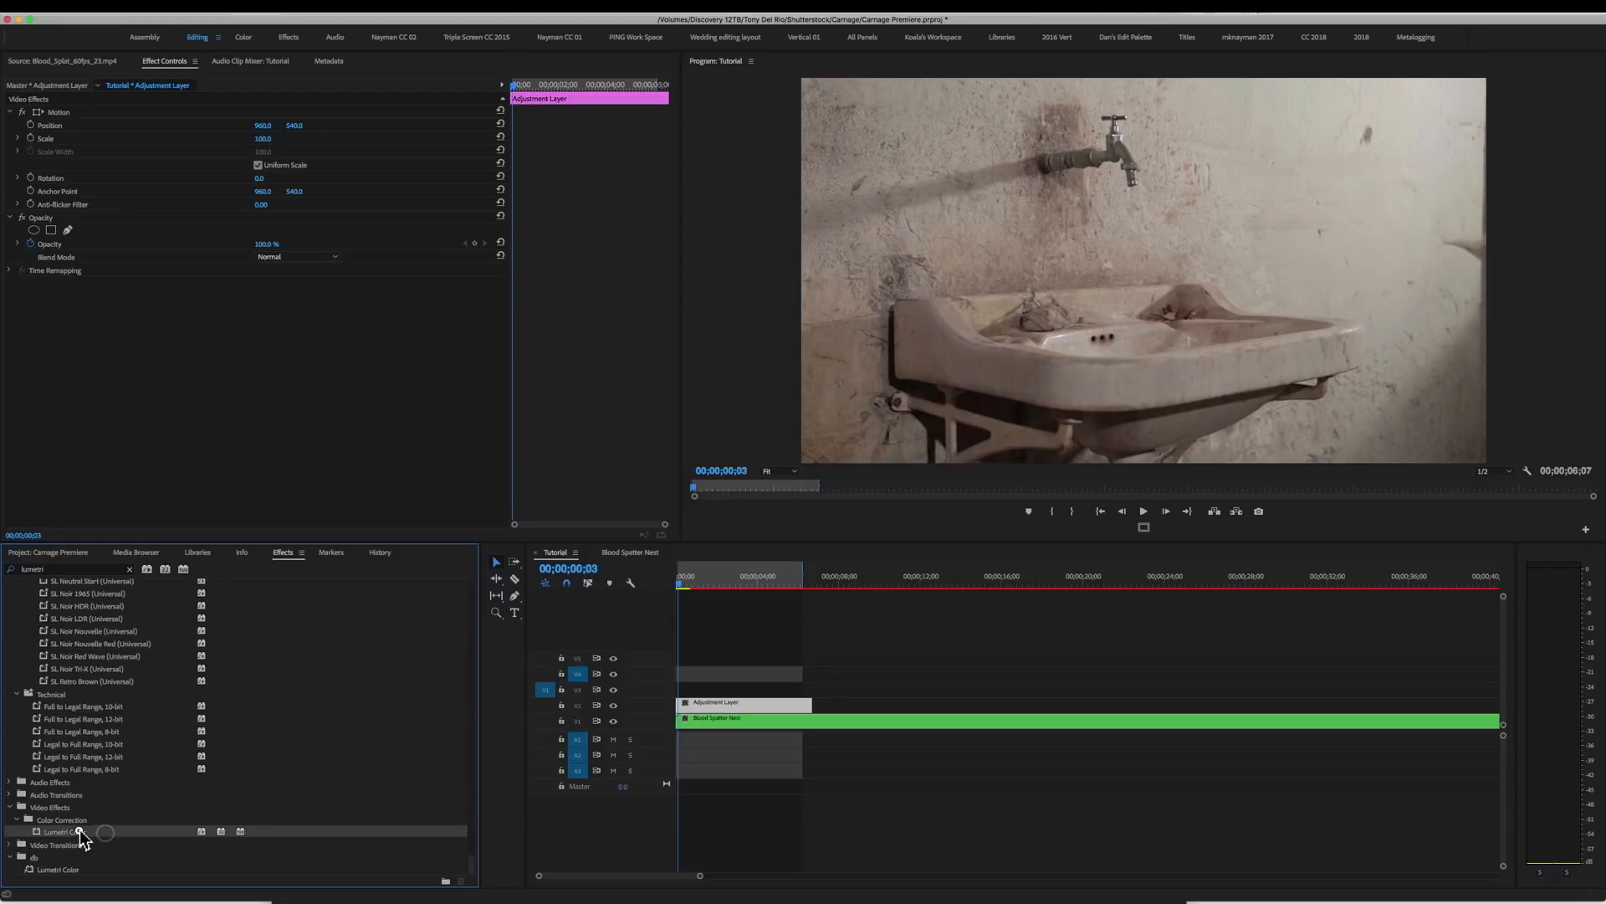
{"action": "left_click_drag", "start_coordinate": [81, 837], "coordinate": [742, 706]}
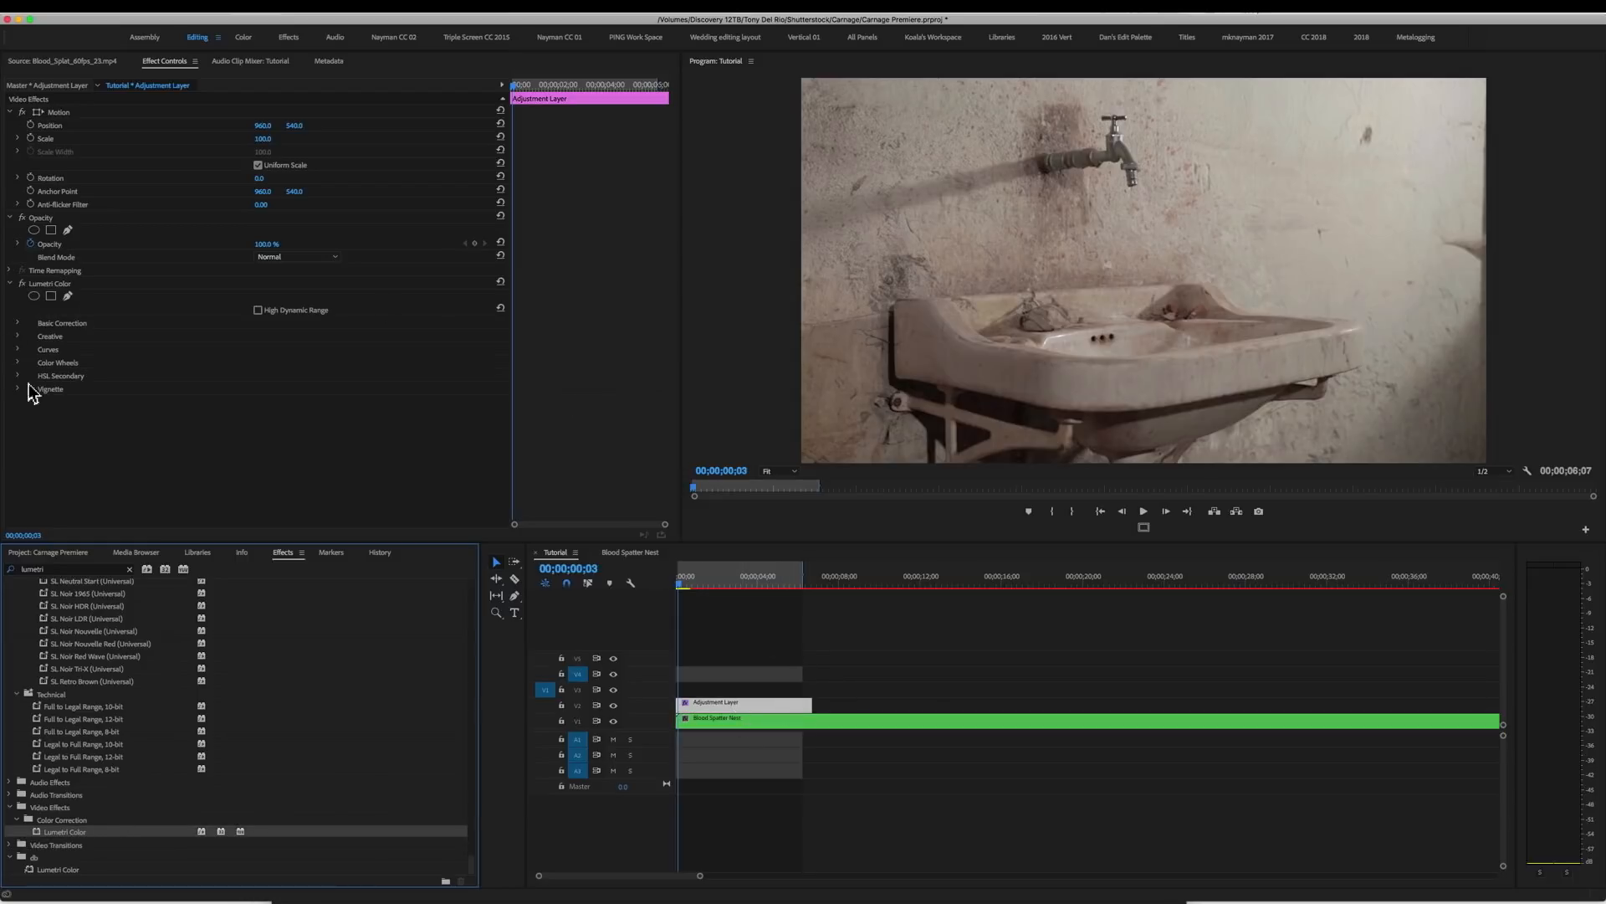
Raise the midtones on the Lumetri RGB curve and boost the orange-yellow range on the hue saturation curve.
{"action": "left_click", "coordinate": [18, 348]}
{"action": "scroll", "coordinate": [242, 371], "scroll_direction": "down", "scroll_amount": 4}
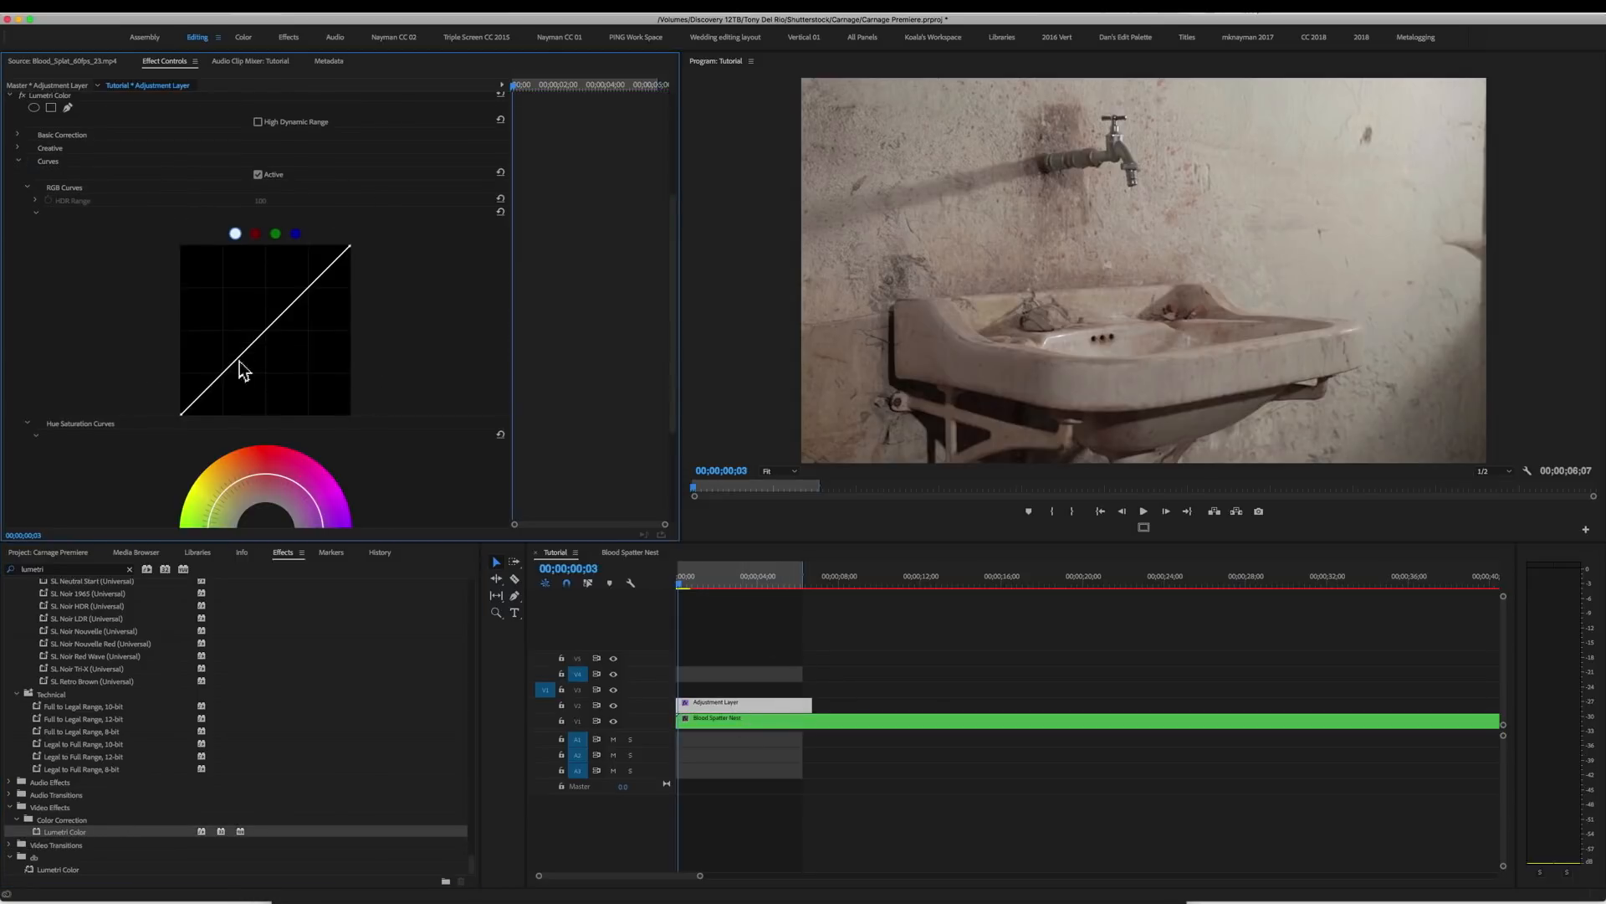
{"action": "left_click_drag", "start_coordinate": [267, 332], "coordinate": [285, 290]}
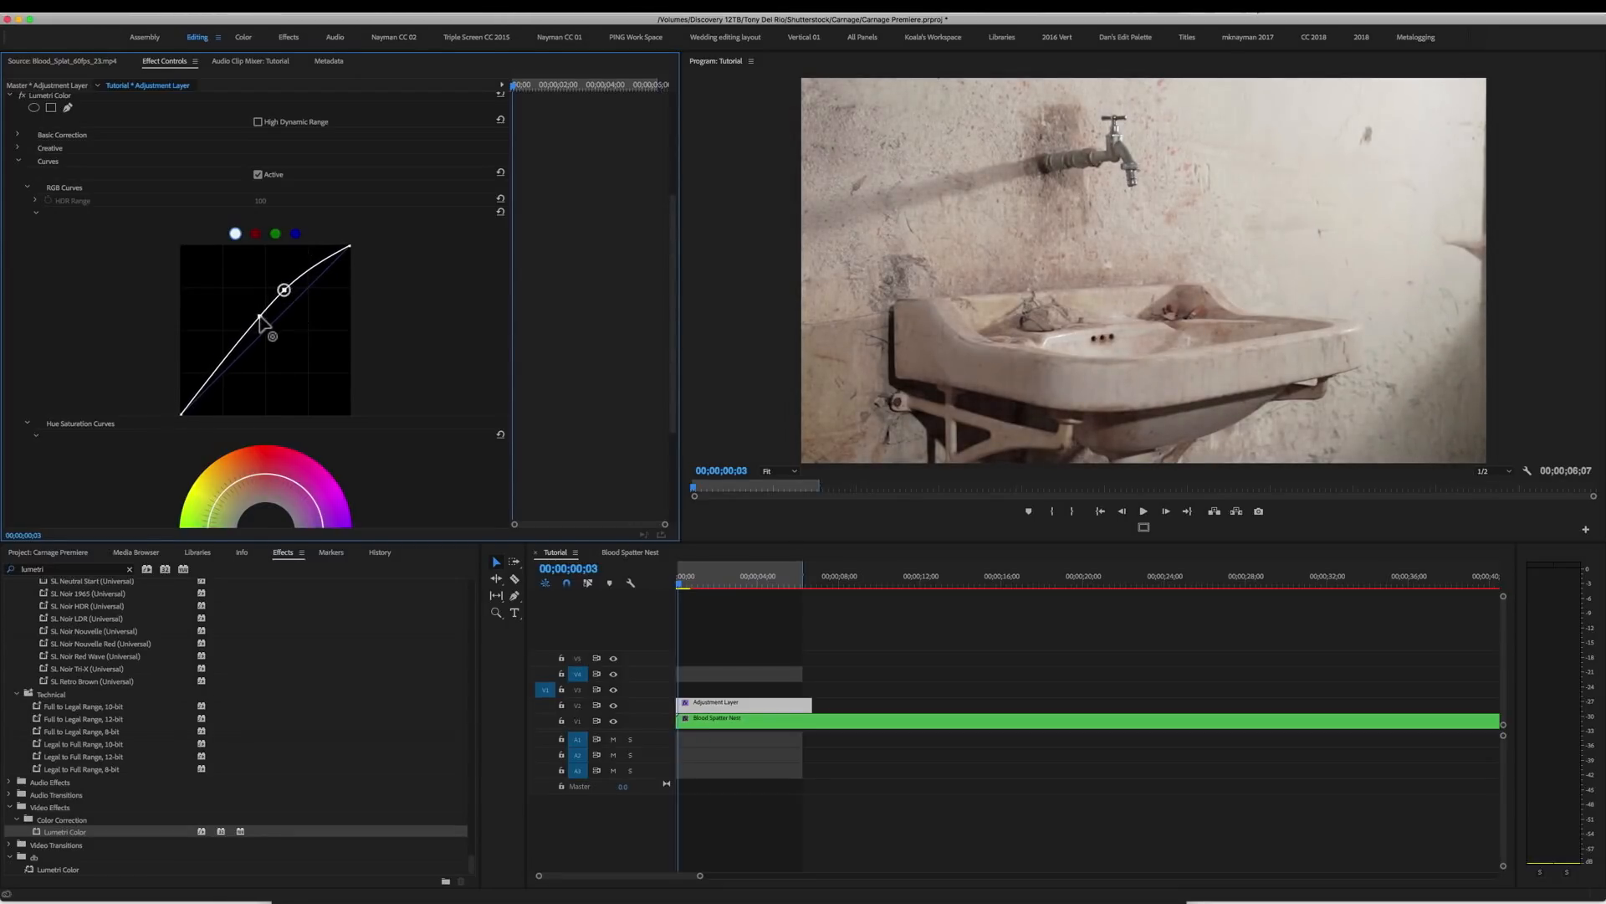
{"action": "scroll", "coordinate": [368, 380], "scroll_direction": "down", "scroll_amount": 5}
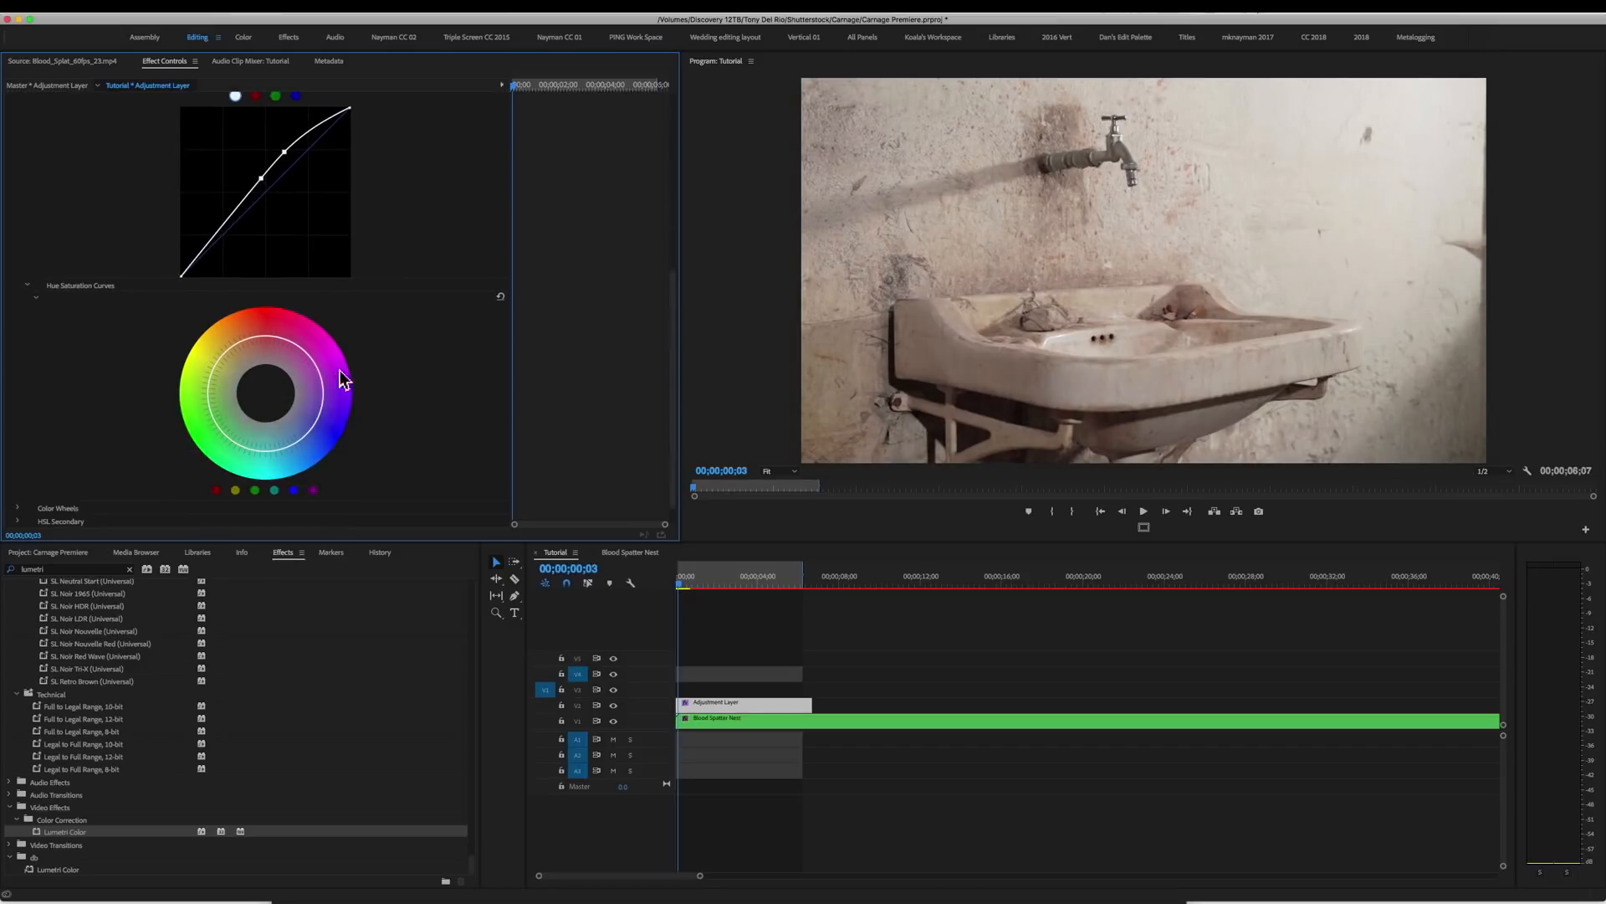
{"action": "left_click_drag", "start_coordinate": [233, 359], "coordinate": [211, 345]}
{"action": "scroll", "coordinate": [418, 353], "scroll_direction": "up", "scroll_amount": 8}
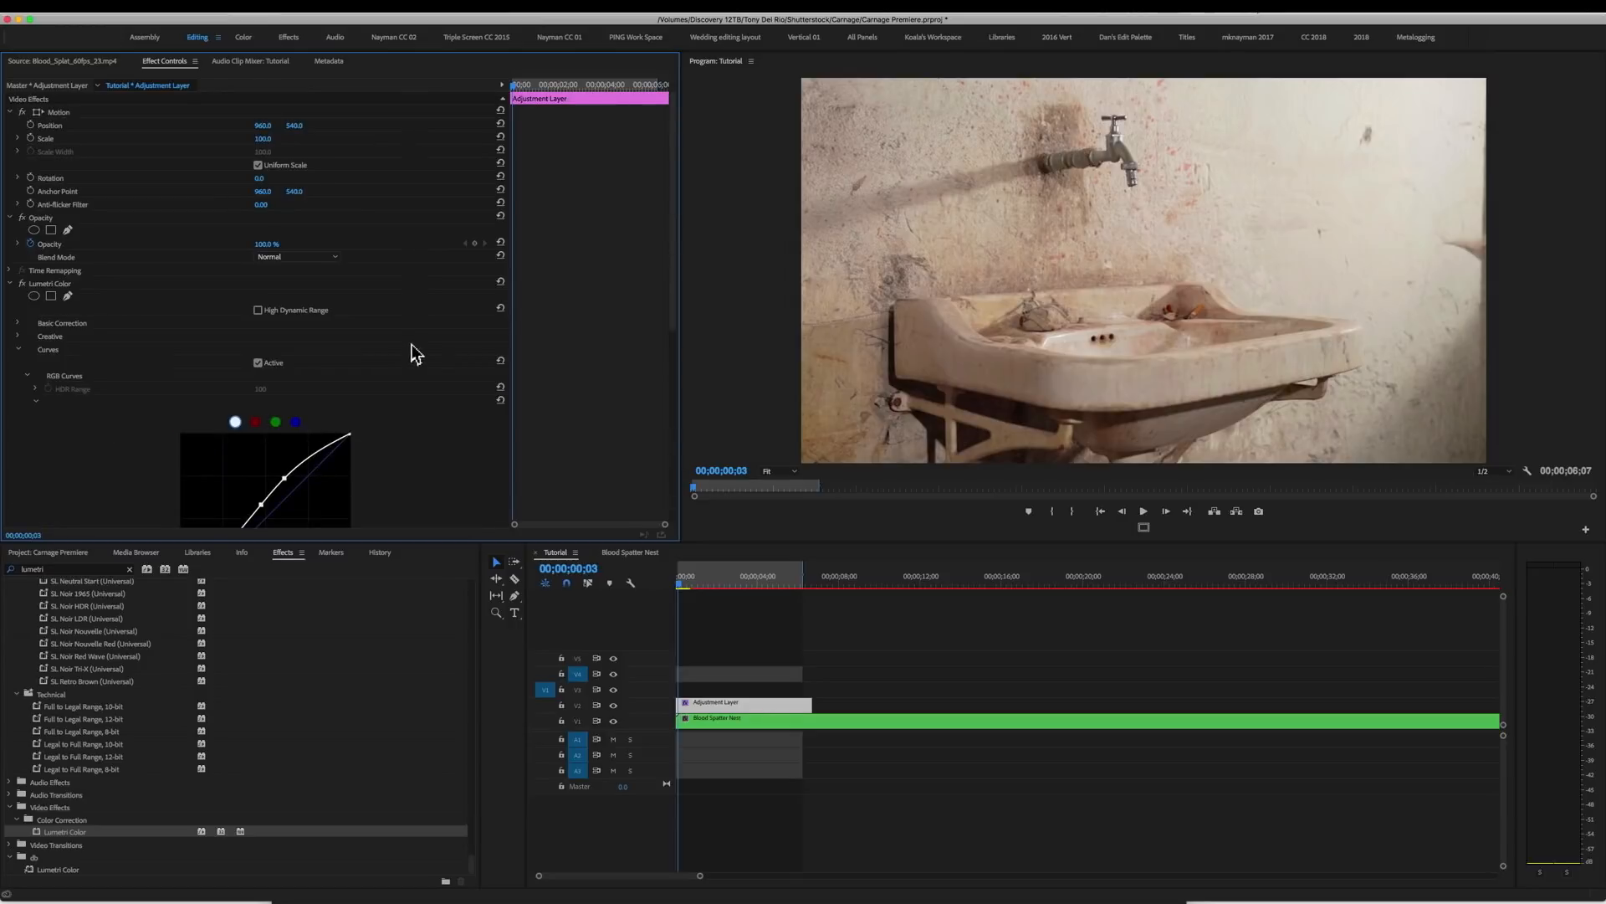
Draw a closed, rounded Lumetri Color mask over the wall area where the blood splat hits, overlapping the sink's right end.
{"action": "left_click", "coordinate": [68, 297]}
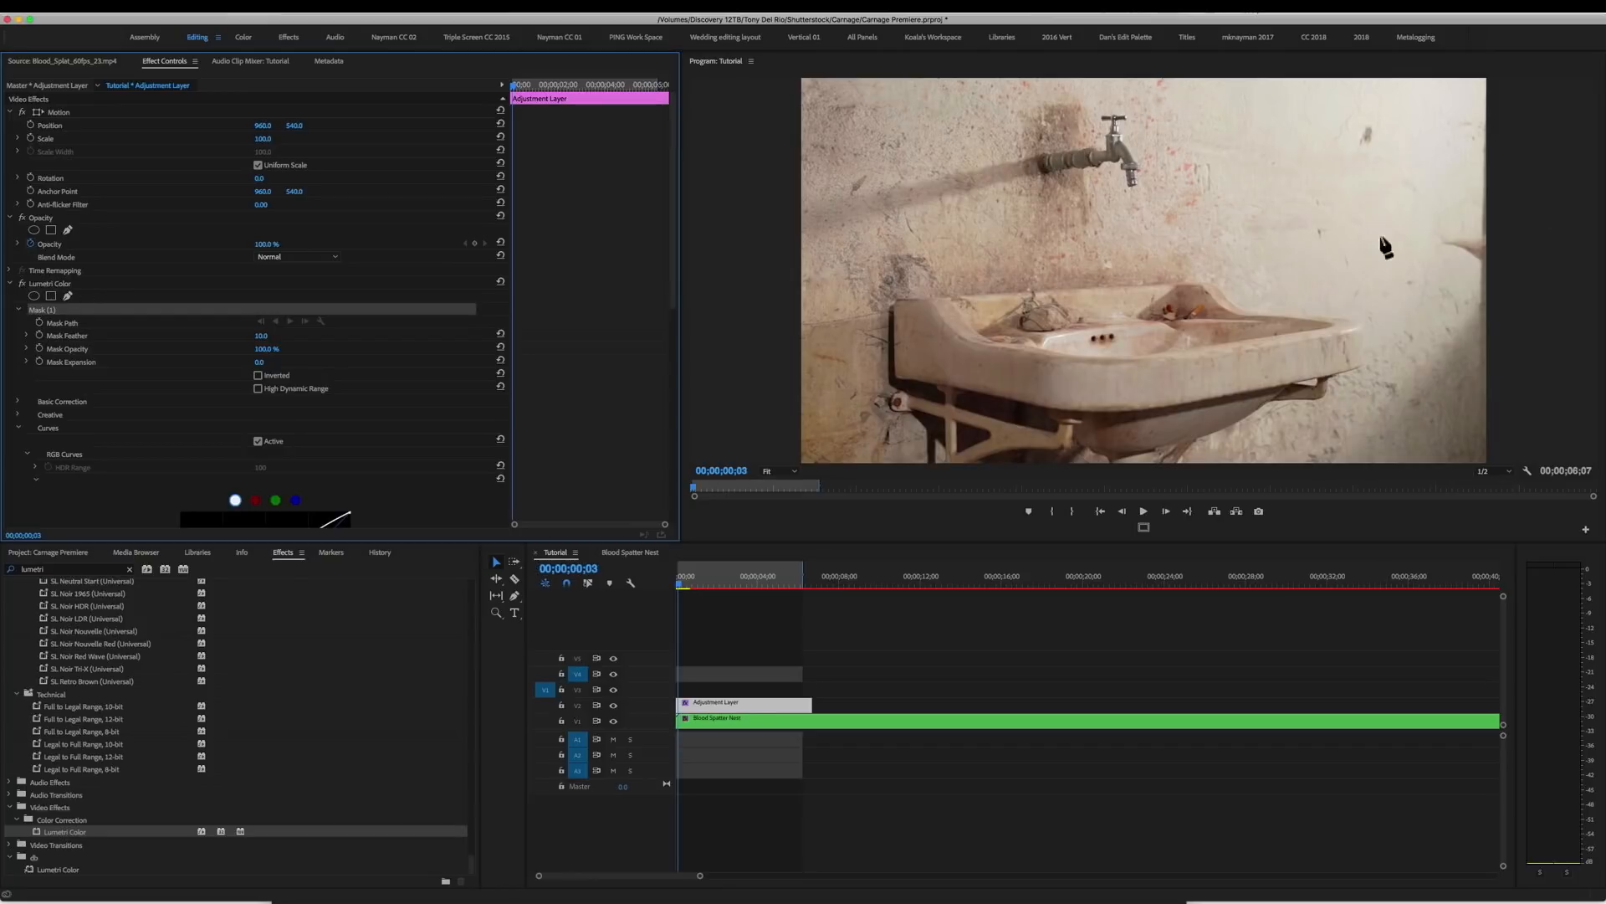
{"action": "left_click_drag", "start_coordinate": [1304, 179], "coordinate": [1264, 215]}
{"action": "left_click_drag", "start_coordinate": [1257, 276], "coordinate": [1285, 367]}
{"action": "left_click_drag", "start_coordinate": [1390, 393], "coordinate": [1465, 333]}
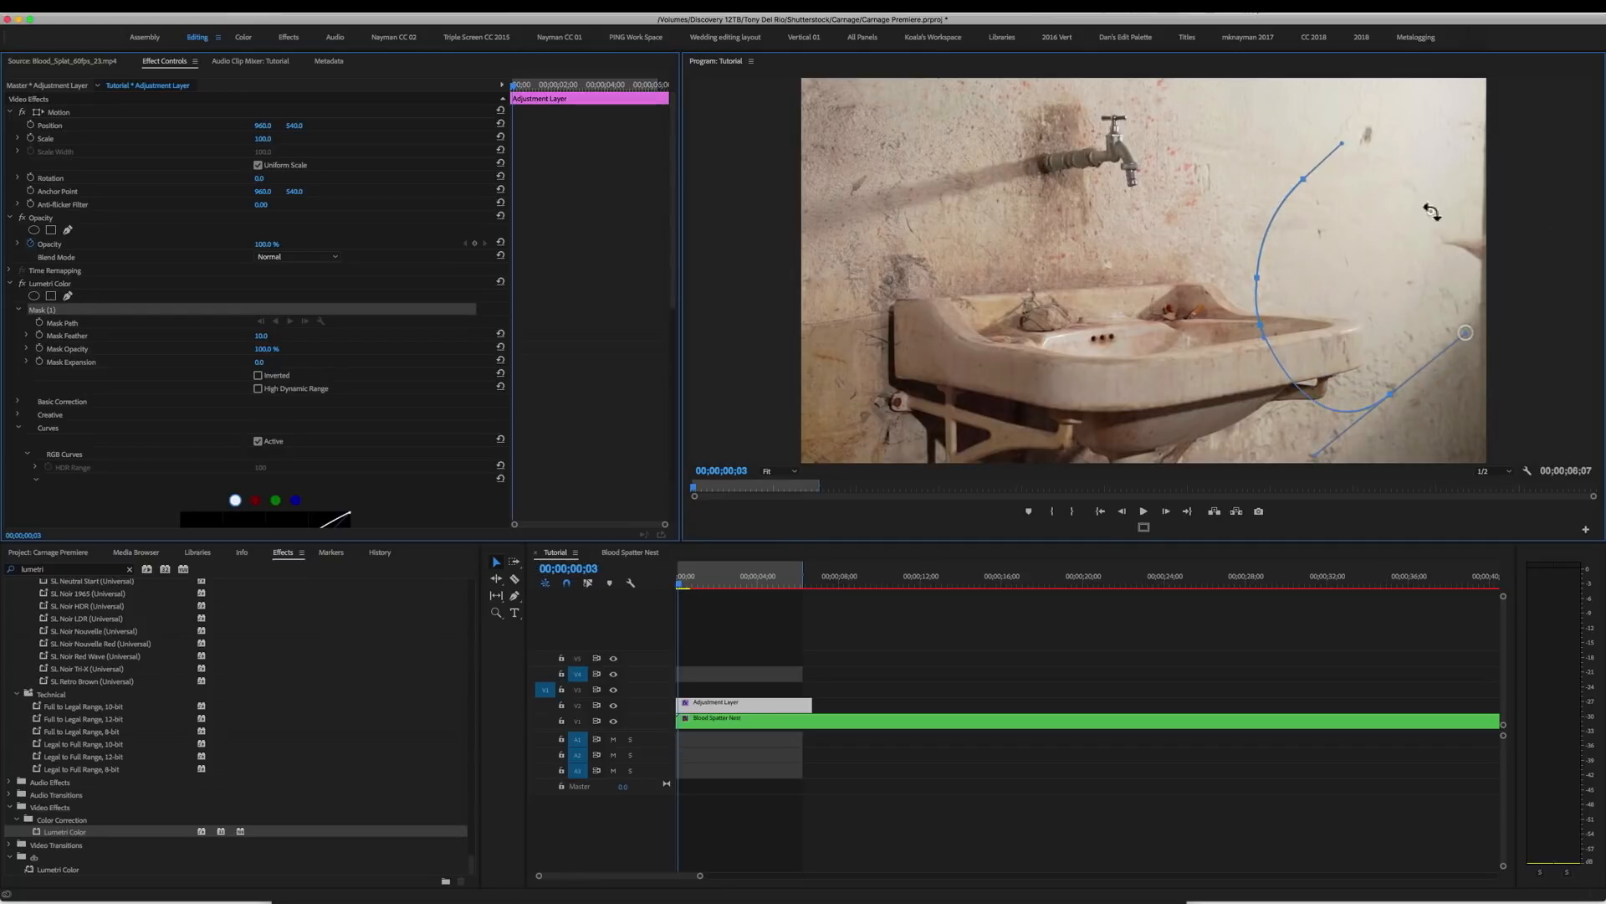
{"action": "left_click_drag", "start_coordinate": [1442, 227], "coordinate": [1386, 183]}
{"action": "left_click", "coordinate": [1307, 178]}
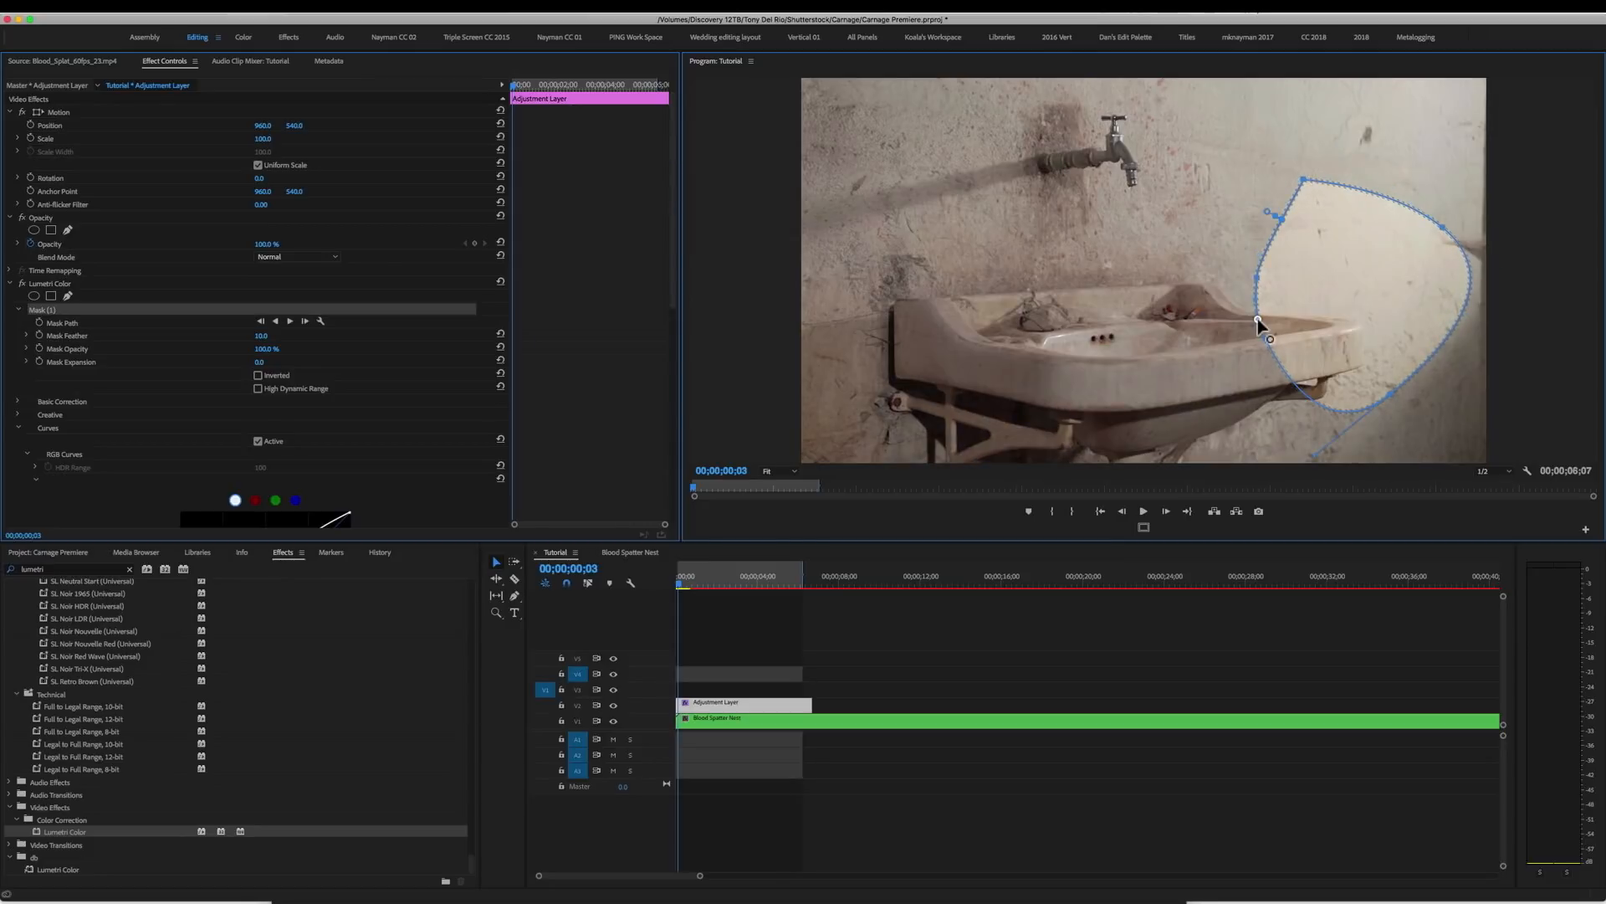
Reshape the wall mask to follow the sink's upper right edge and round off its upper left side.
{"action": "left_click_drag", "start_coordinate": [1268, 328], "coordinate": [1363, 333]}
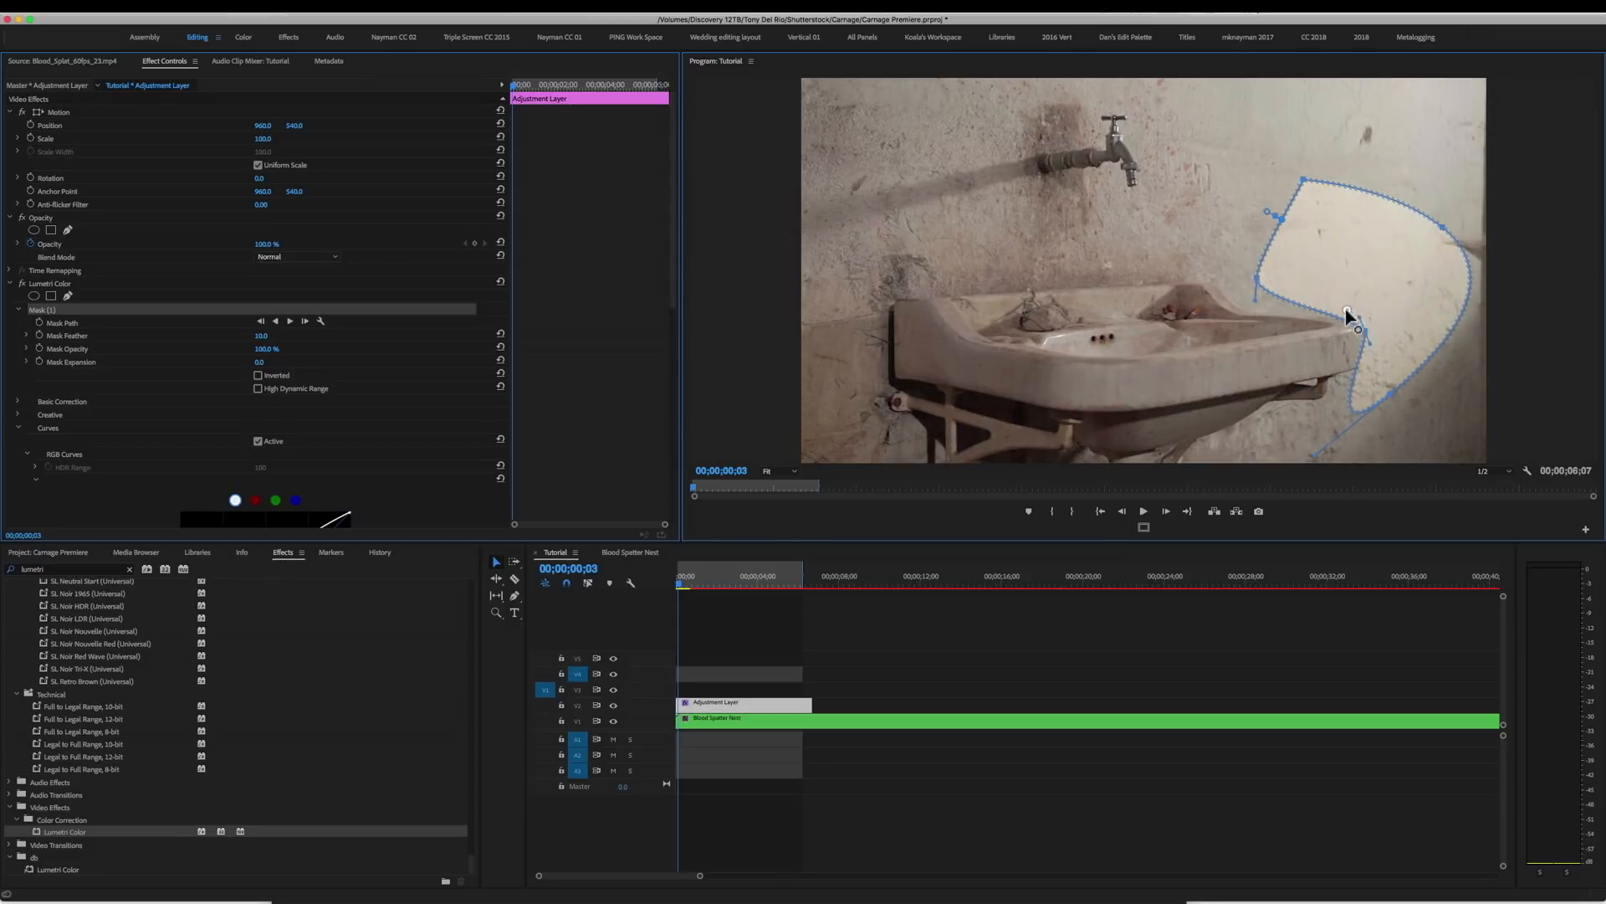
{"action": "left_click_drag", "start_coordinate": [1249, 302], "coordinate": [1239, 335]}
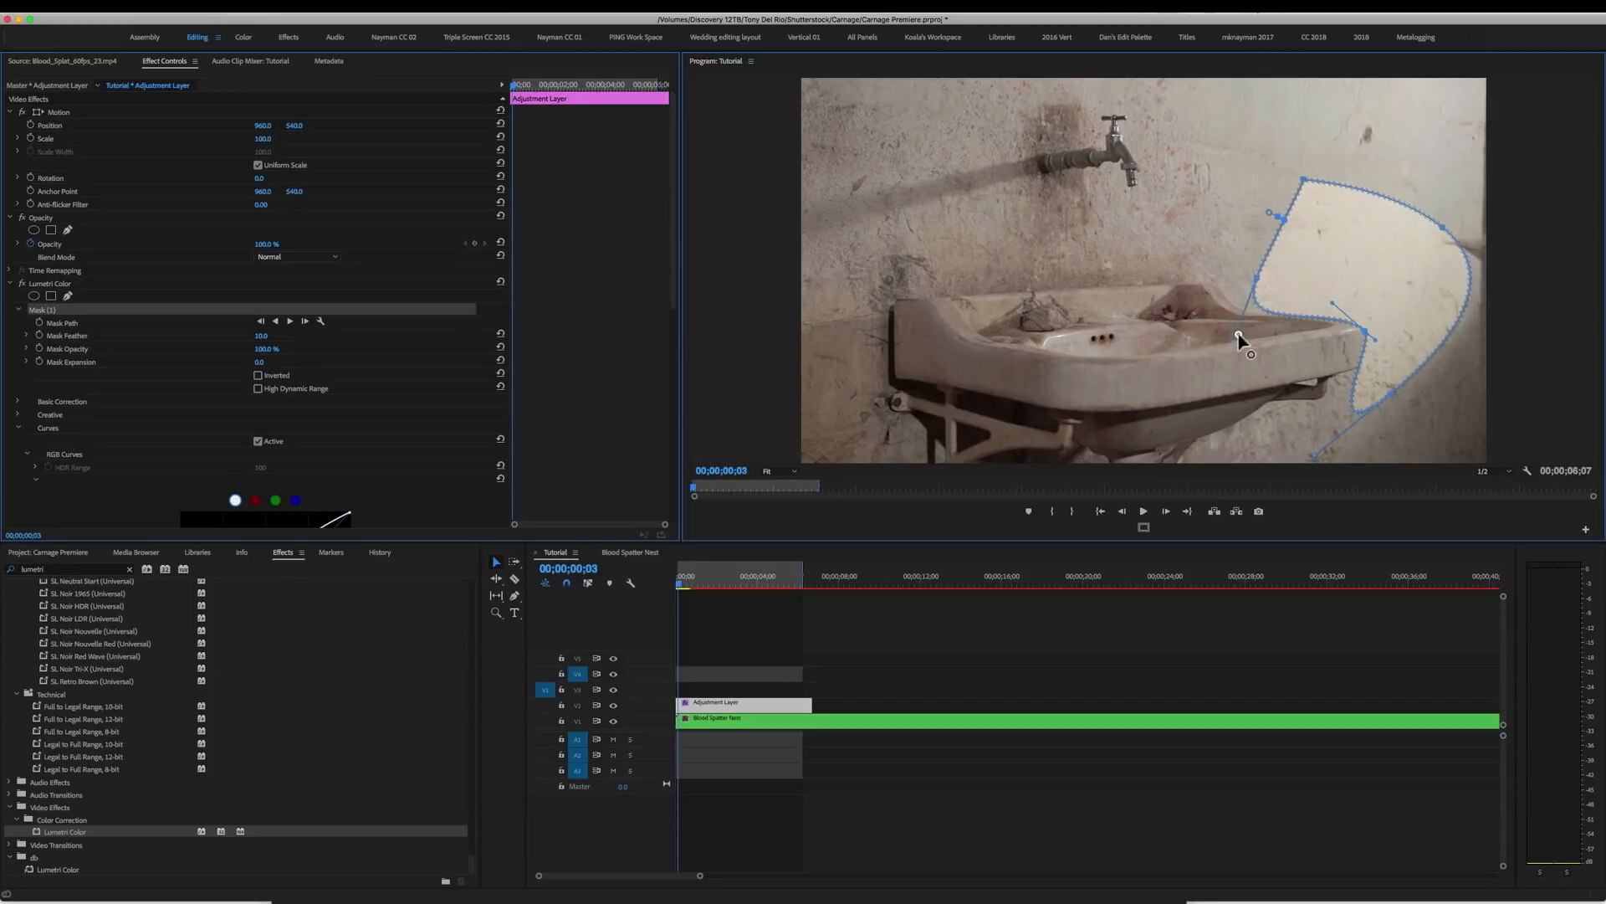
{"action": "left_click_drag", "start_coordinate": [1304, 180], "coordinate": [1220, 184]}
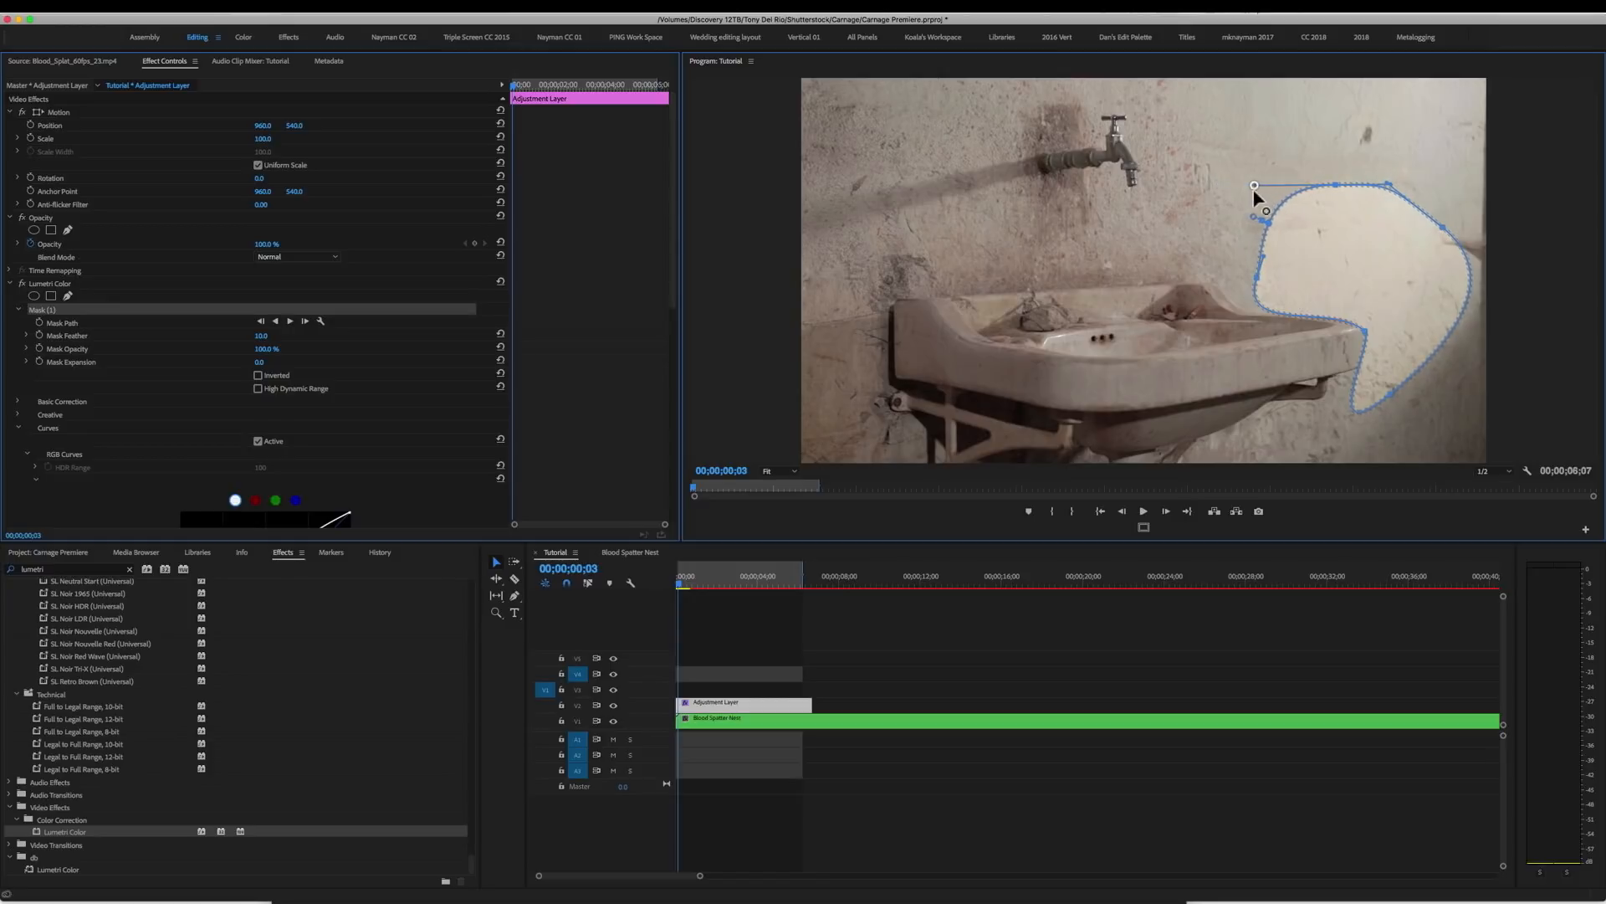
{"action": "left_click_drag", "start_coordinate": [1258, 275], "coordinate": [1246, 276]}
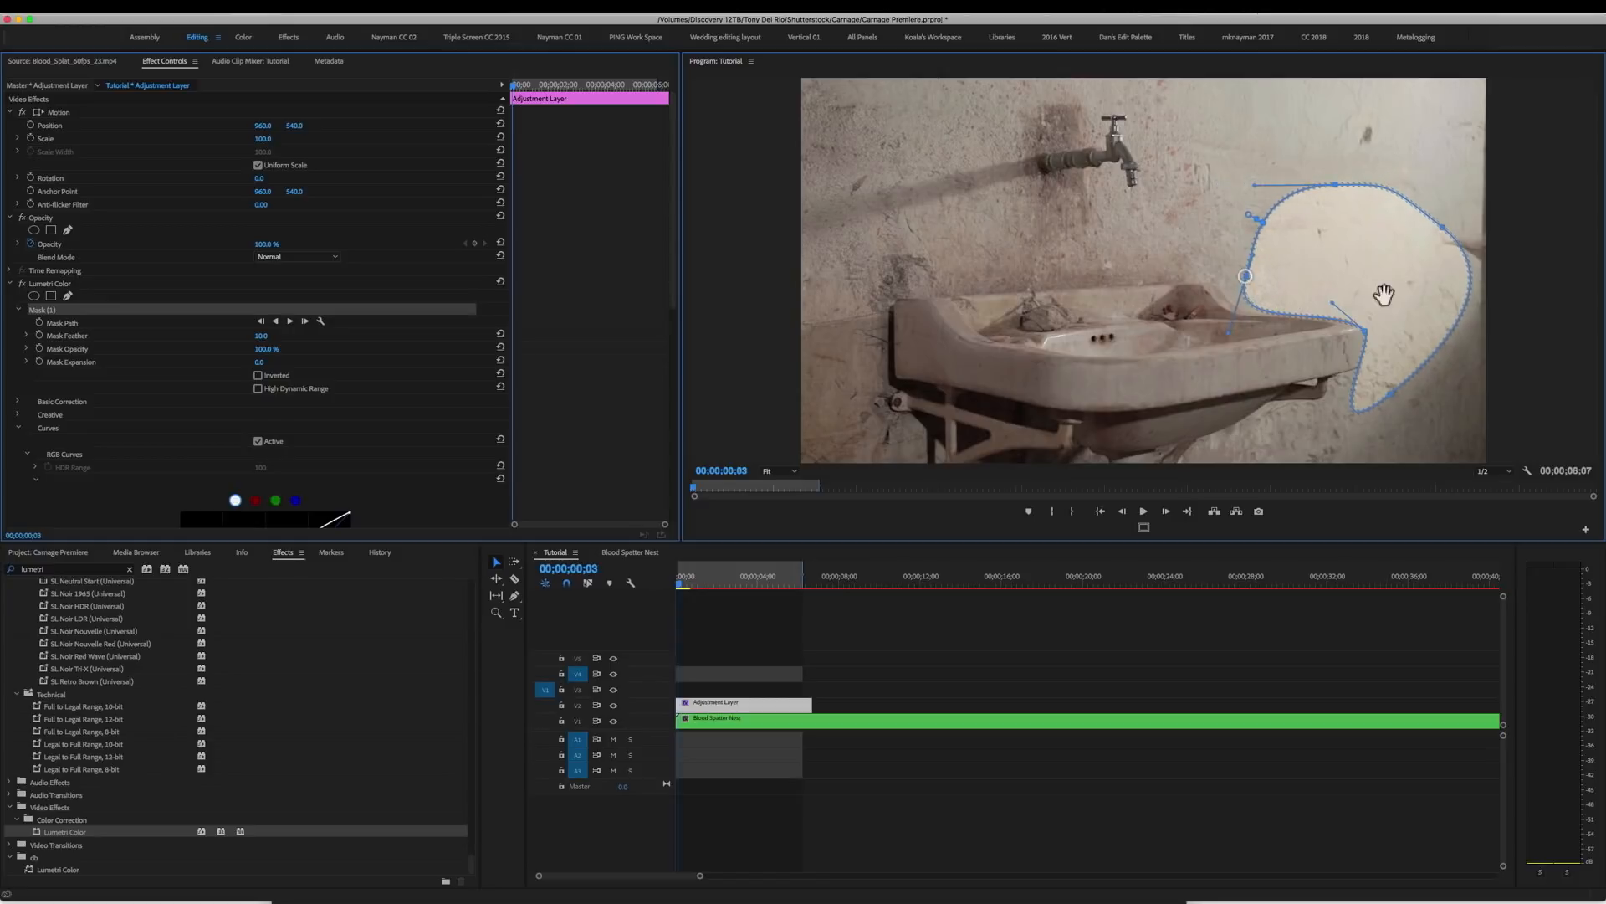
Draw a second closed Lumetri Color mask around the right part of the sink's front face.
{"action": "left_click", "coordinate": [68, 295]}
{"action": "left_click_drag", "start_coordinate": [1152, 363], "coordinate": [1263, 346]}
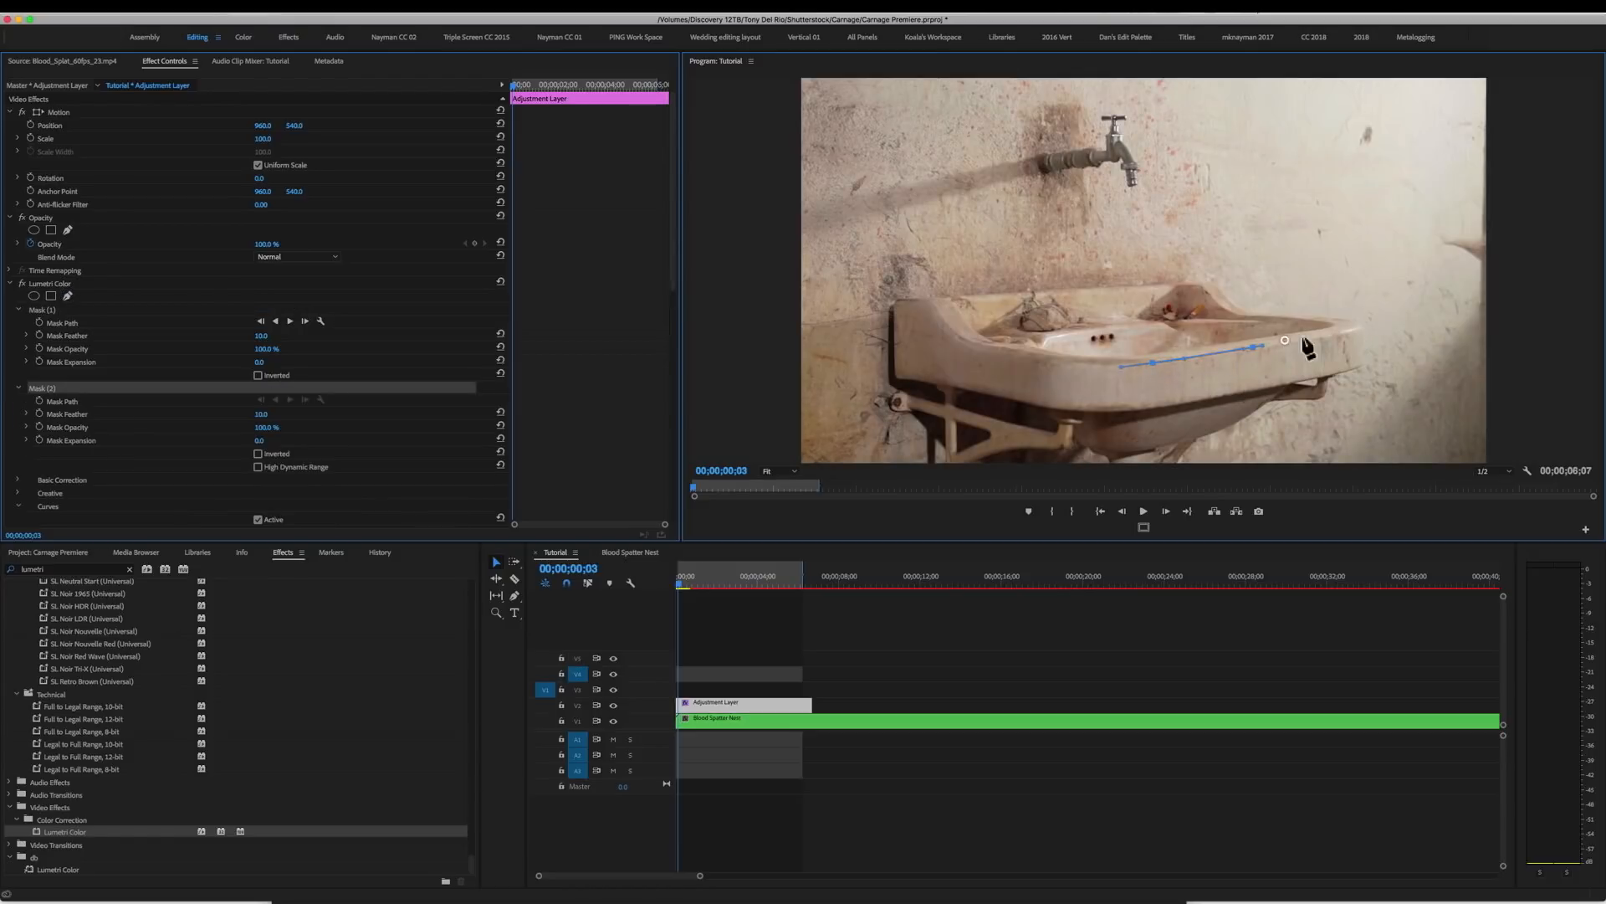
{"action": "left_click", "coordinate": [1356, 328]}
{"action": "left_click", "coordinate": [1365, 358]}
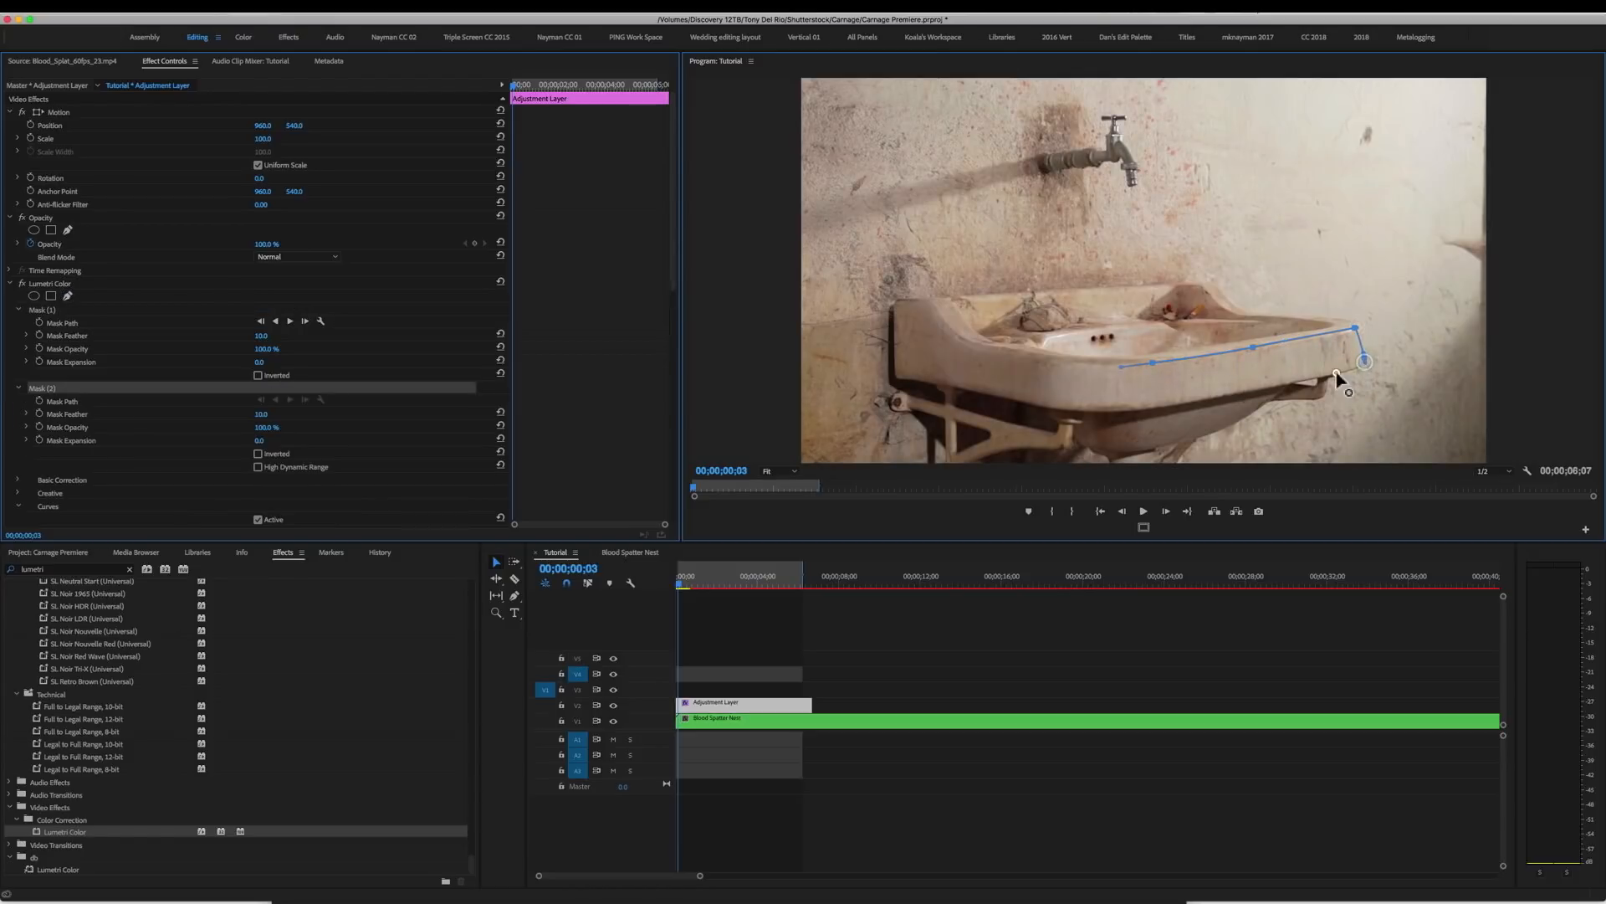
{"action": "left_click", "coordinate": [1207, 390]}
{"action": "left_click", "coordinate": [1152, 364]}
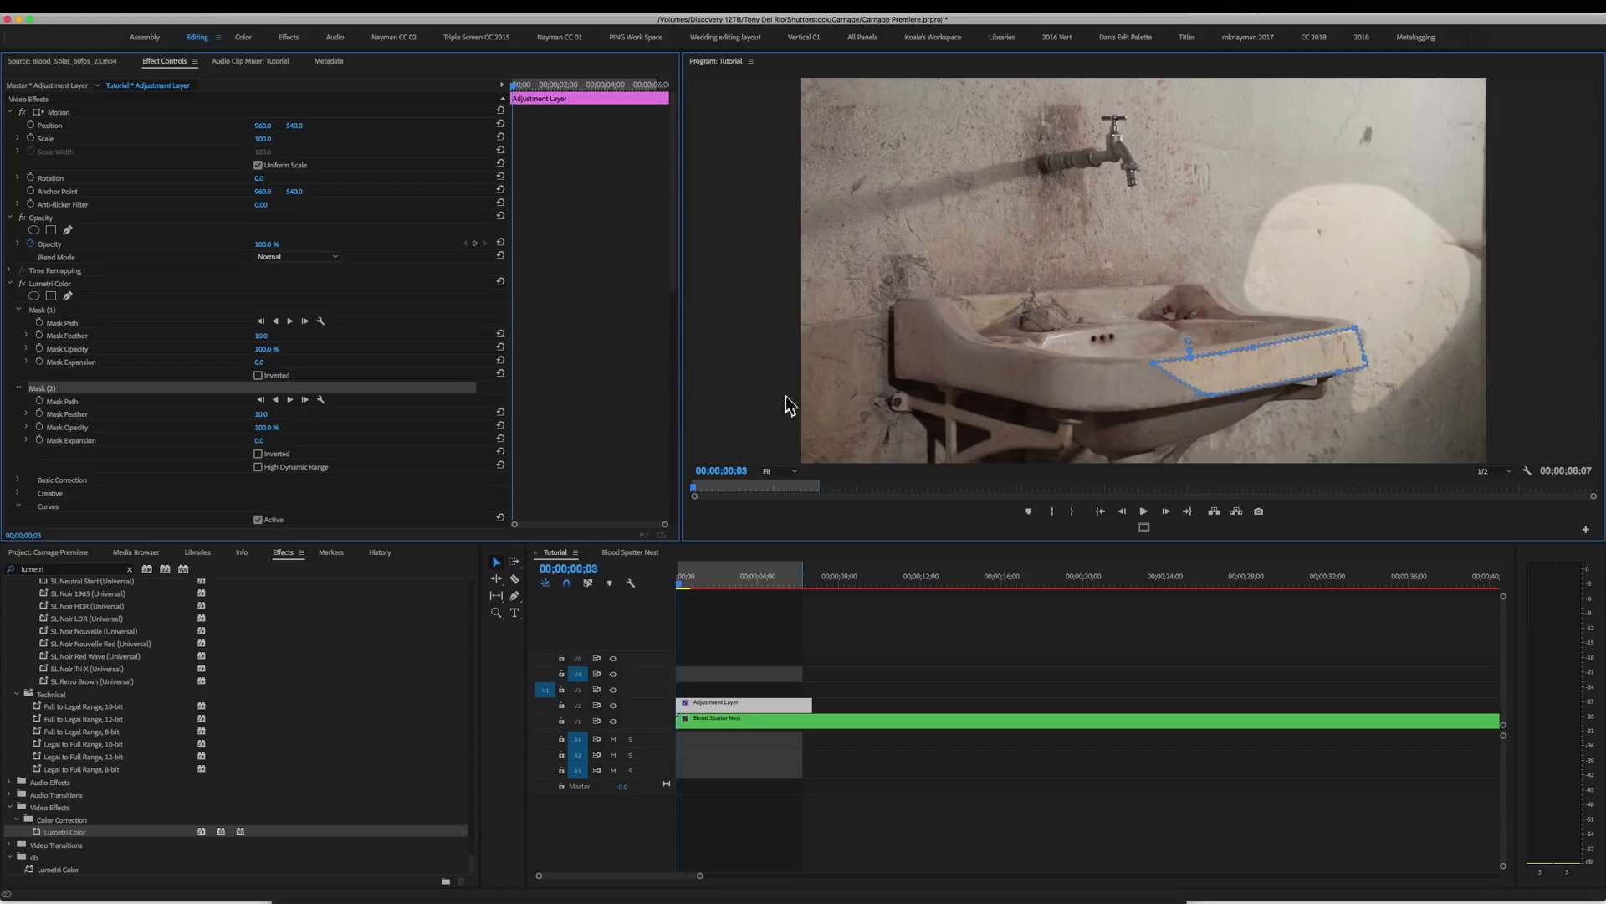
Draw a third Lumetri Color mask on the sink's back ledge and feather masks 1 to 3 to about 93, 33 and 42.
{"action": "left_click", "coordinate": [70, 298]}
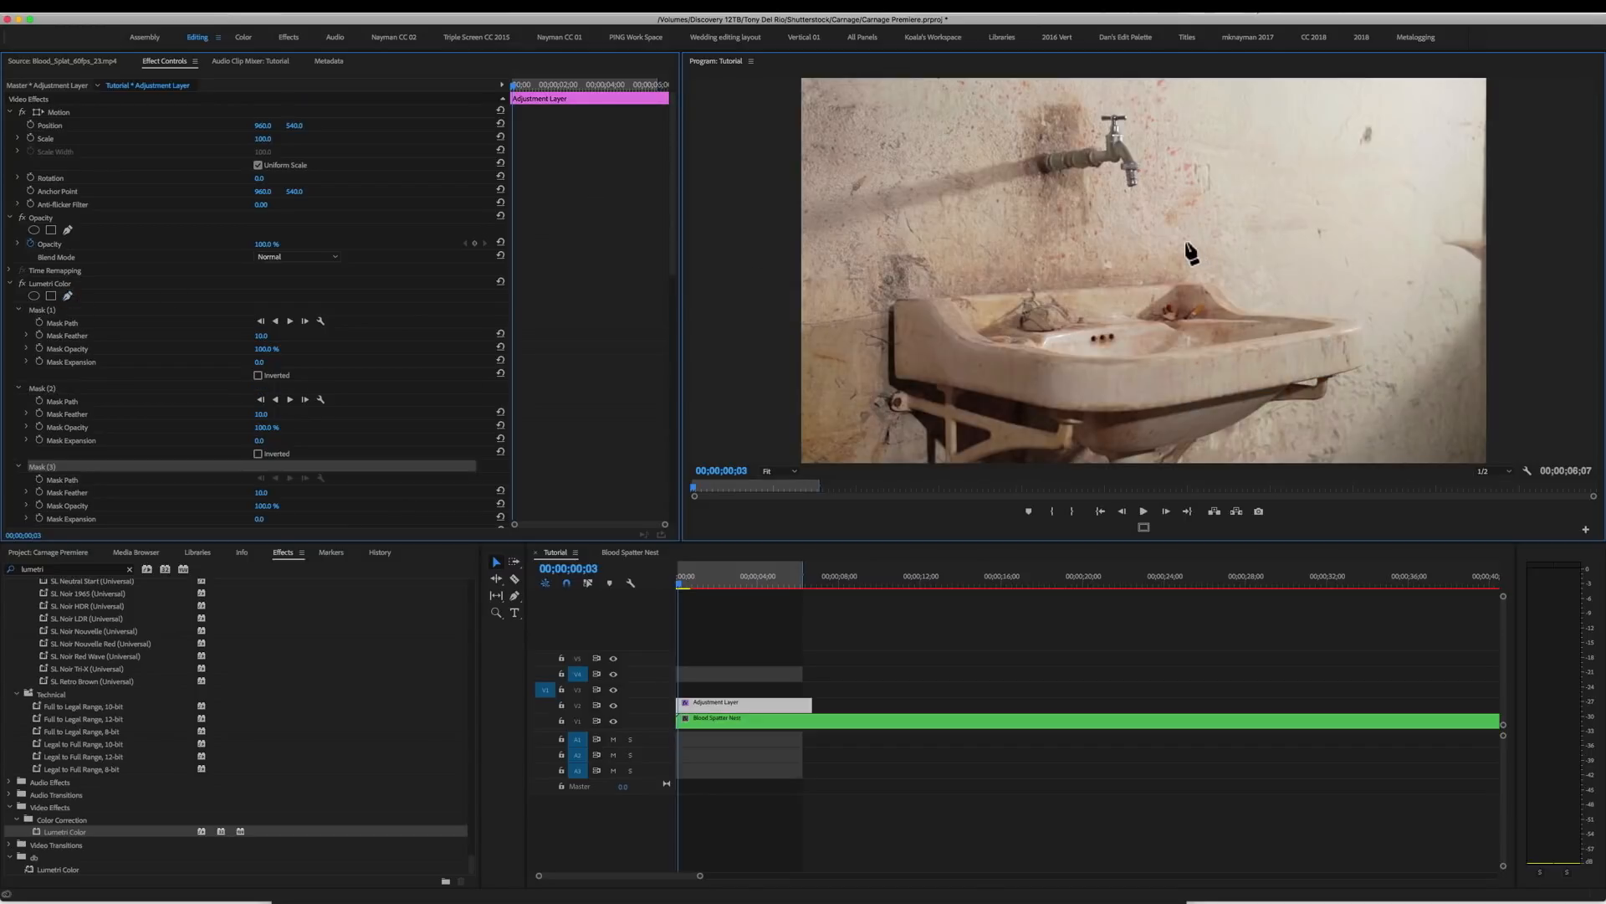
{"action": "left_click", "coordinate": [1179, 315]}
{"action": "left_click", "coordinate": [1048, 297]}
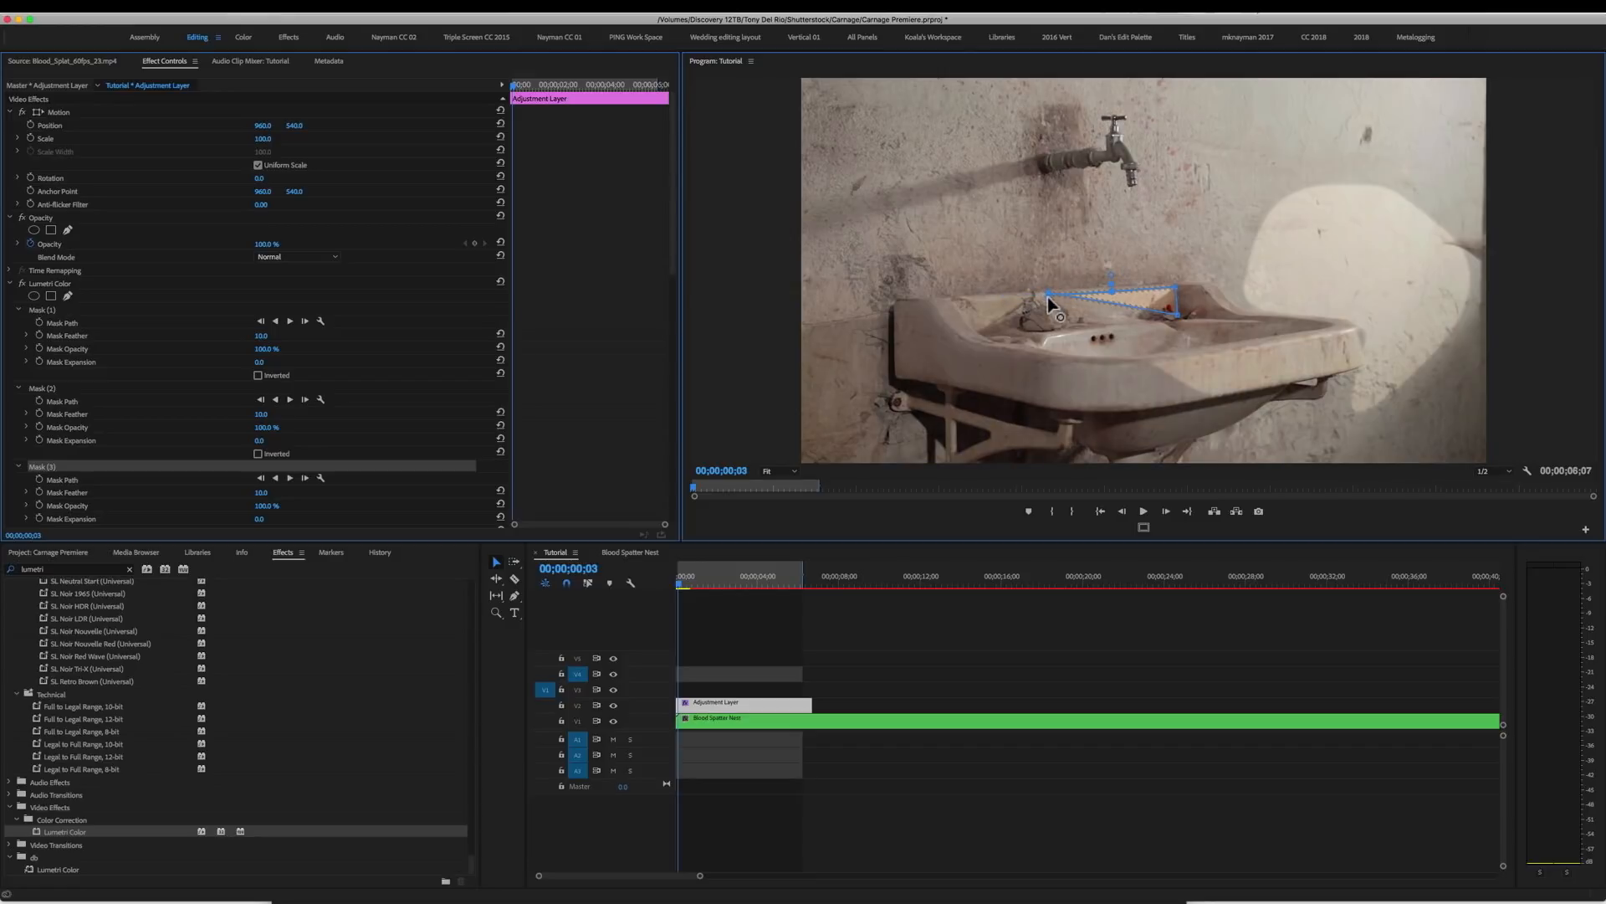
{"action": "key", "text": "super+s"}
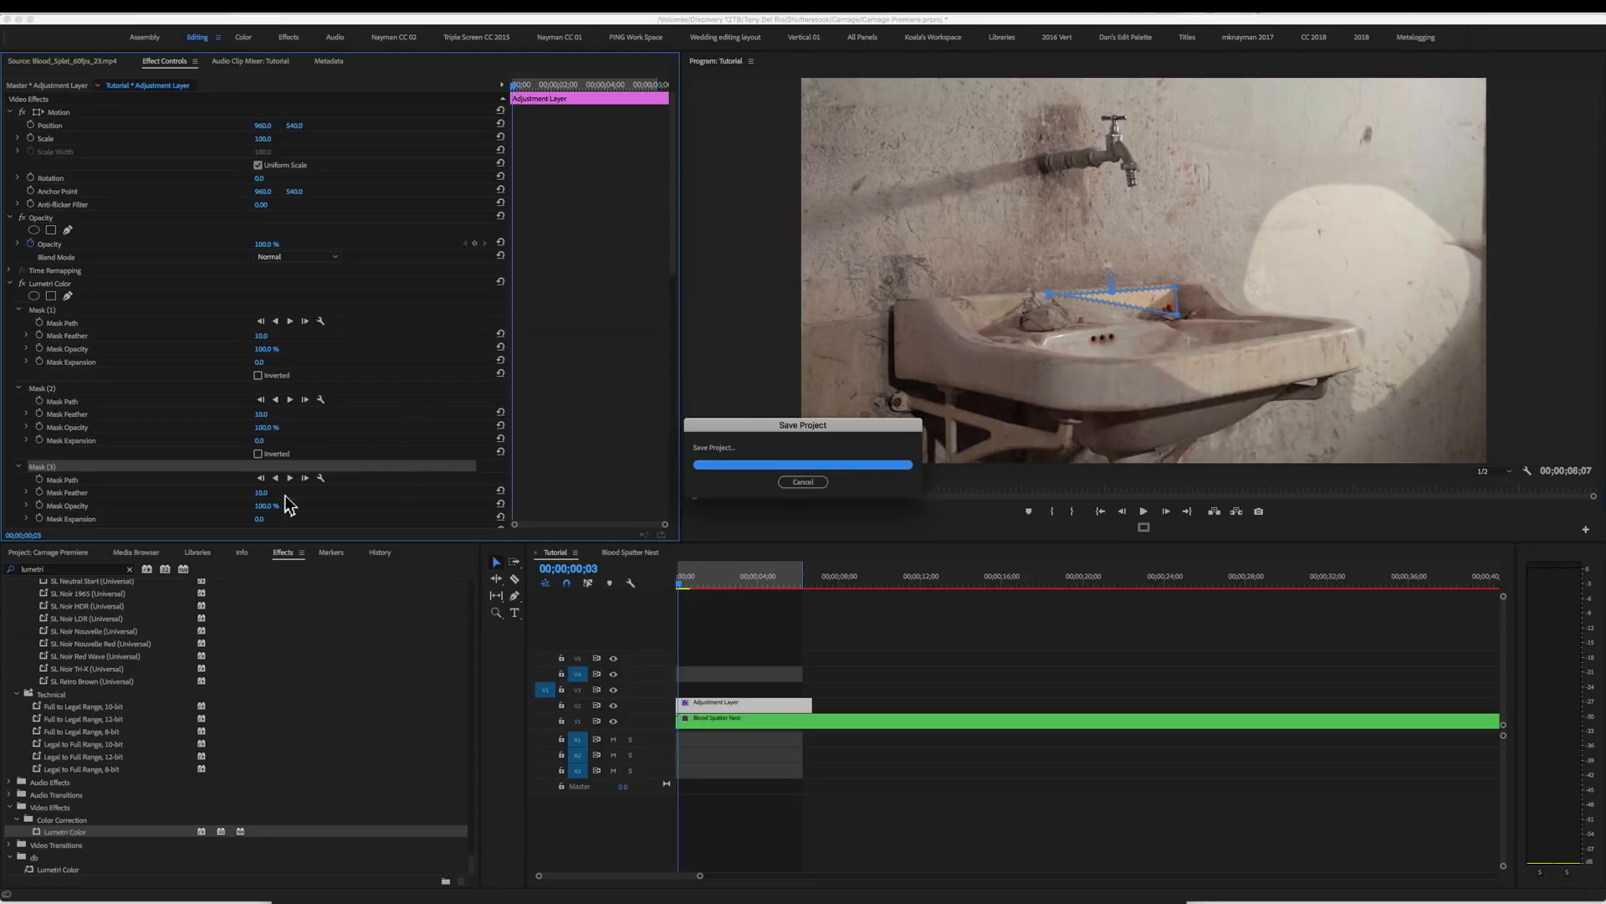
{"action": "left_click_drag", "start_coordinate": [262, 492], "coordinate": [287, 491]}
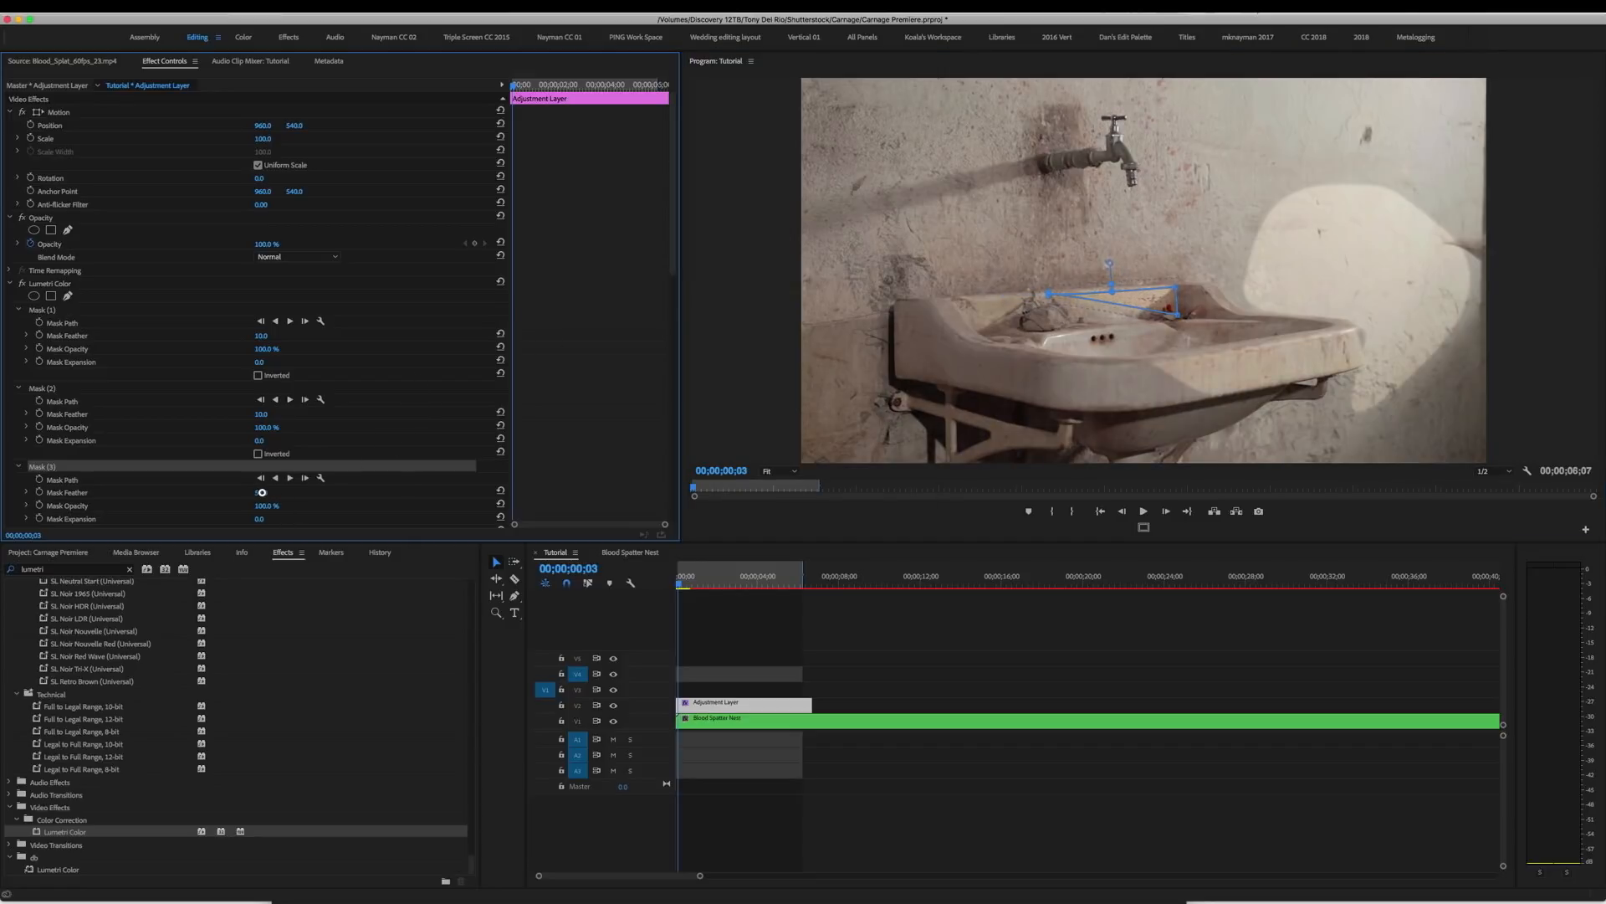
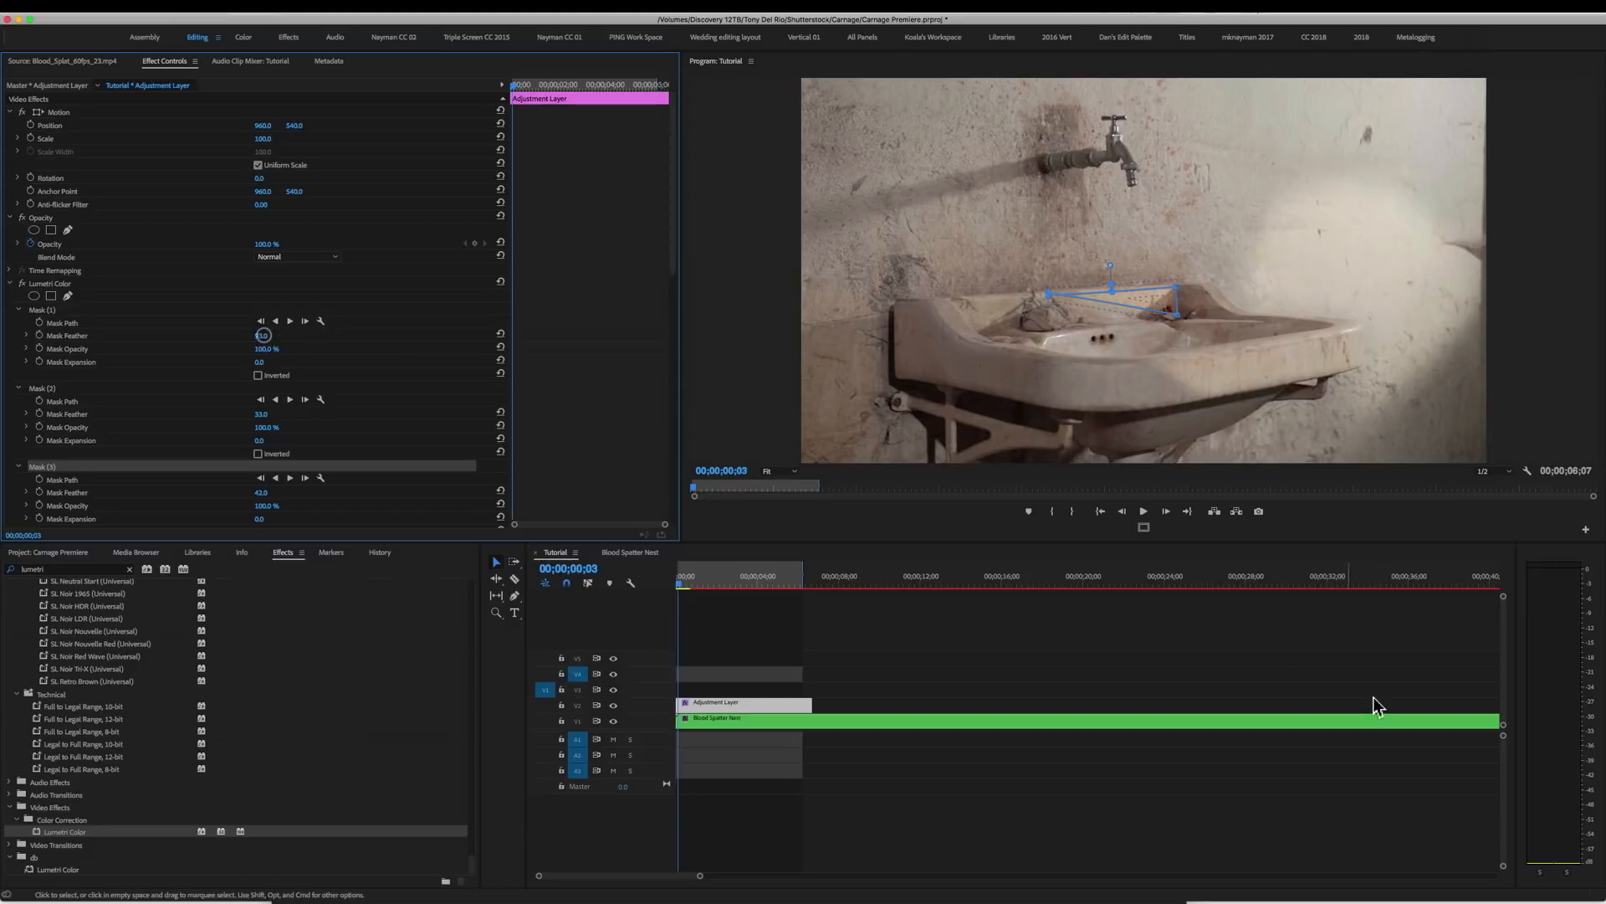
Switch the Lumetri Color effect off and on repeatedly to compare the shot with and without the masked light.
{"action": "left_click", "coordinate": [23, 284]}
{"action": "left_click", "coordinate": [22, 283]}
{"action": "left_click", "coordinate": [23, 284]}
{"action": "left_click", "coordinate": [22, 284]}
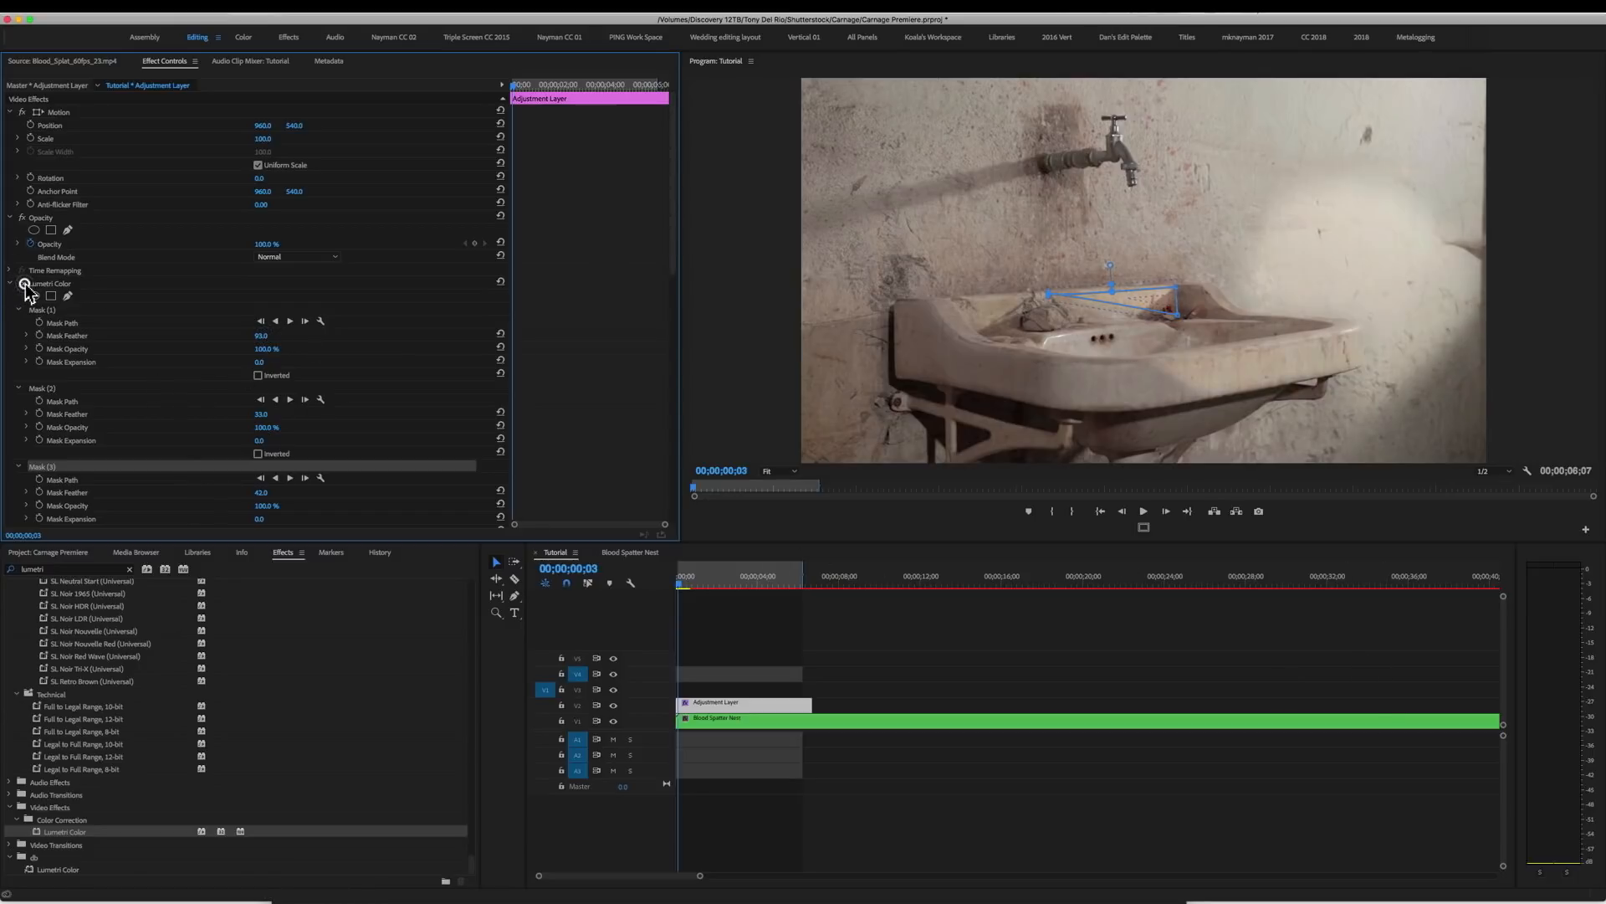
{"action": "left_click", "coordinate": [22, 284]}
{"action": "left_click", "coordinate": [23, 283]}
{"action": "left_click", "coordinate": [23, 283]}
{"action": "left_click", "coordinate": [23, 284]}
{"action": "left_click", "coordinate": [23, 284]}
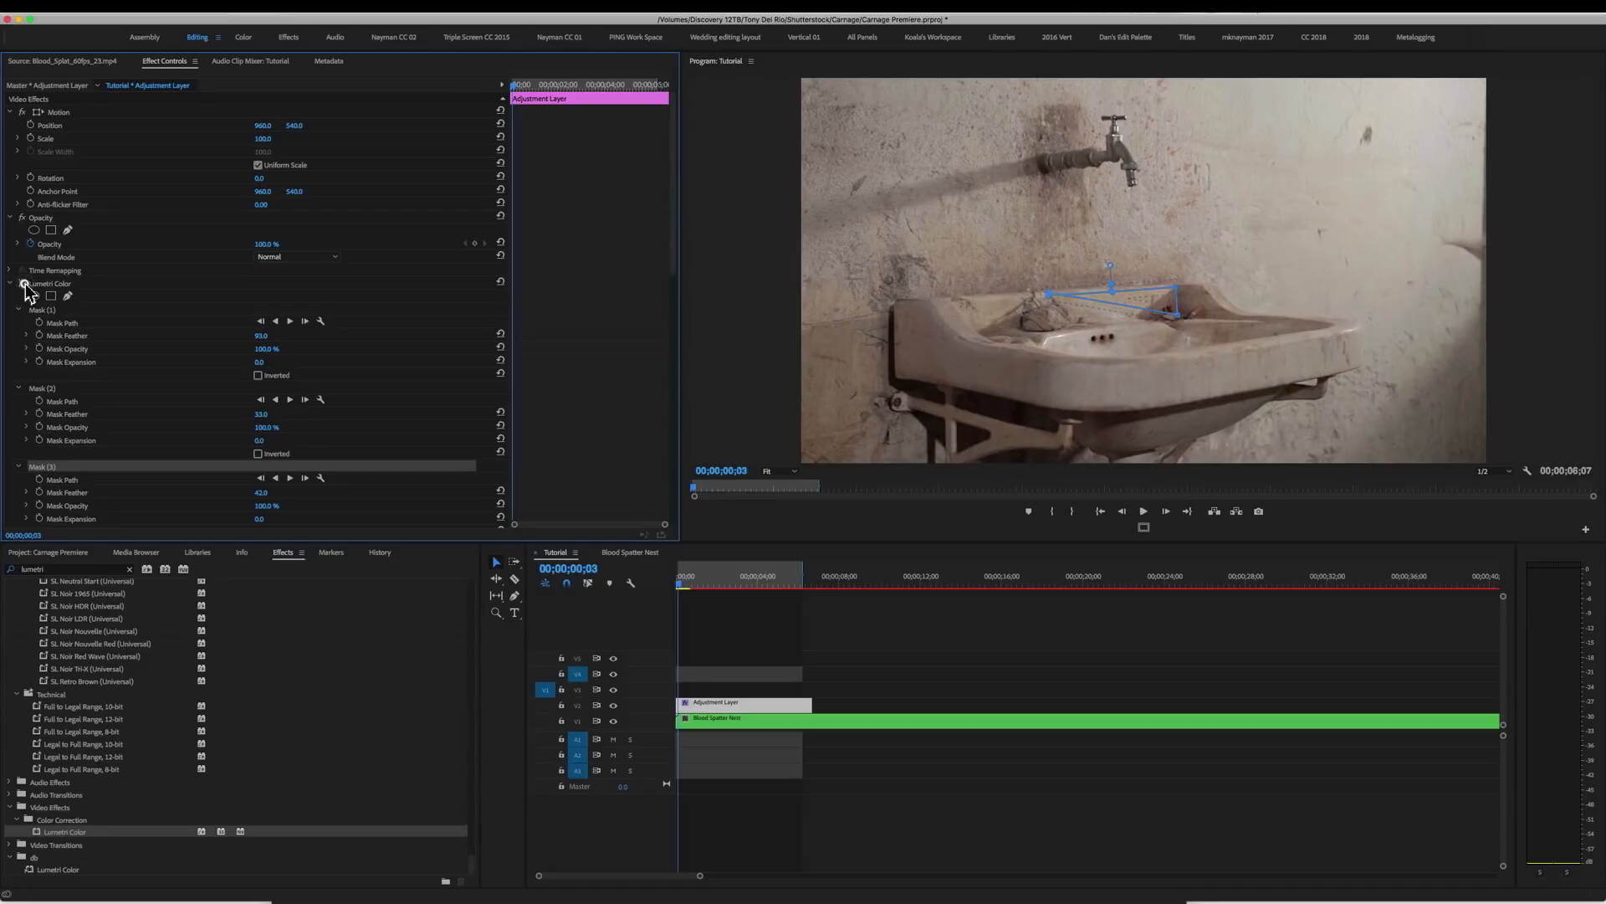
{"action": "left_click", "coordinate": [23, 283]}
{"action": "left_click", "coordinate": [22, 283]}
{"action": "left_click", "coordinate": [22, 284]}
{"action": "left_click", "coordinate": [23, 283]}
{"action": "left_click", "coordinate": [23, 284]}
{"action": "left_click", "coordinate": [23, 284]}
Cut the adjustment layer at 00;00;00;21 and delete the part before the cut.
{"action": "left_click_drag", "start_coordinate": [684, 583], "coordinate": [696, 586]}
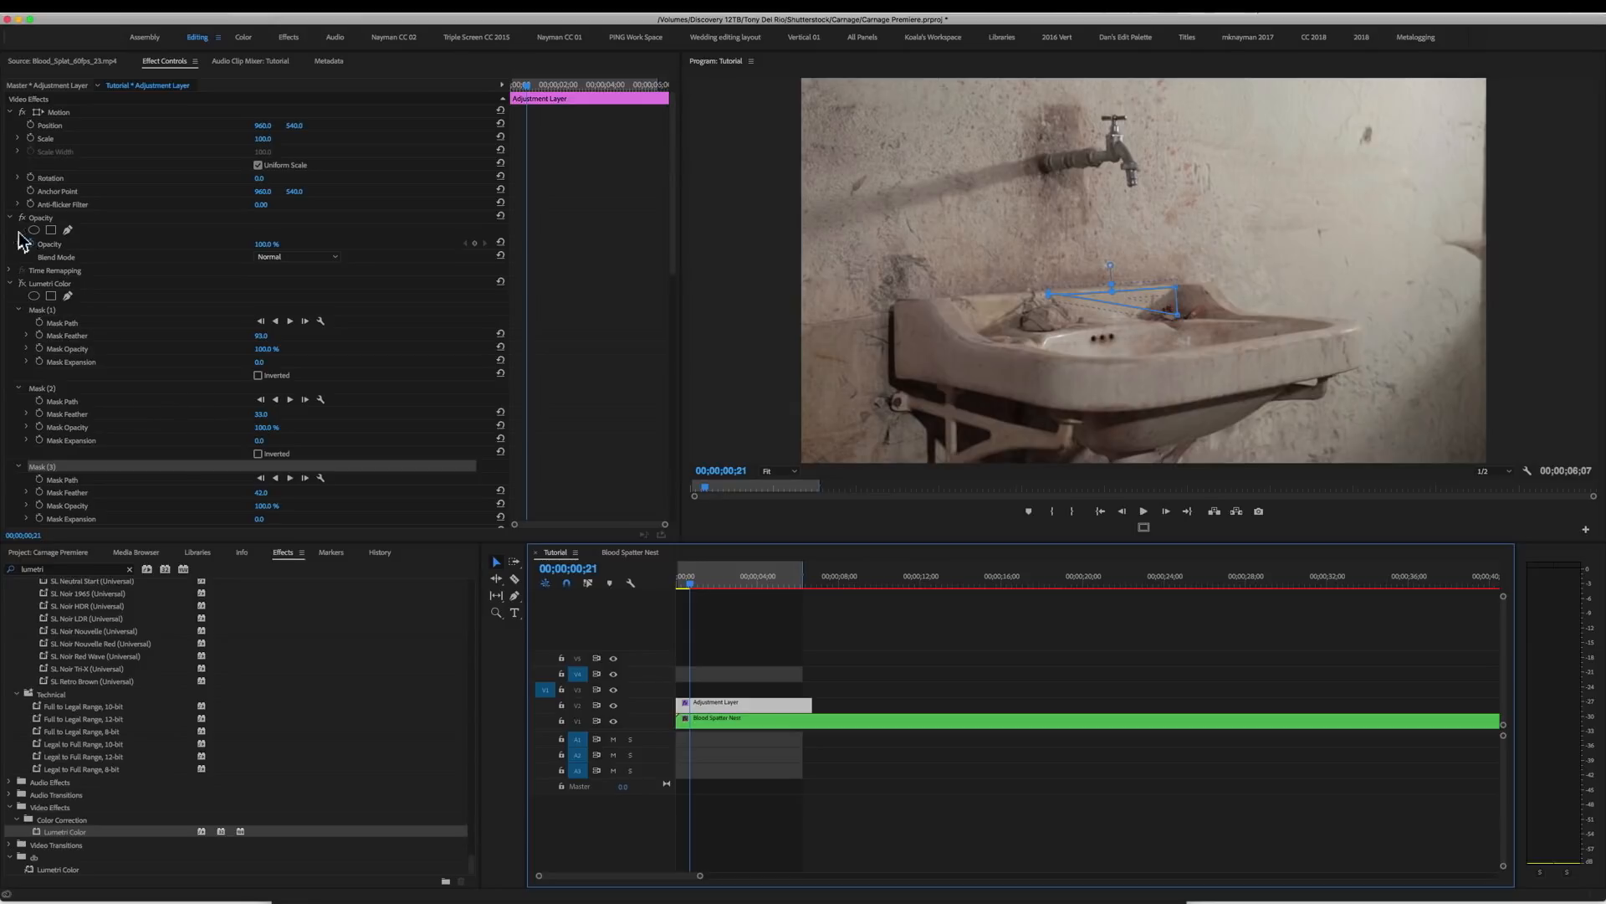
{"action": "left_click", "coordinate": [73, 286]}
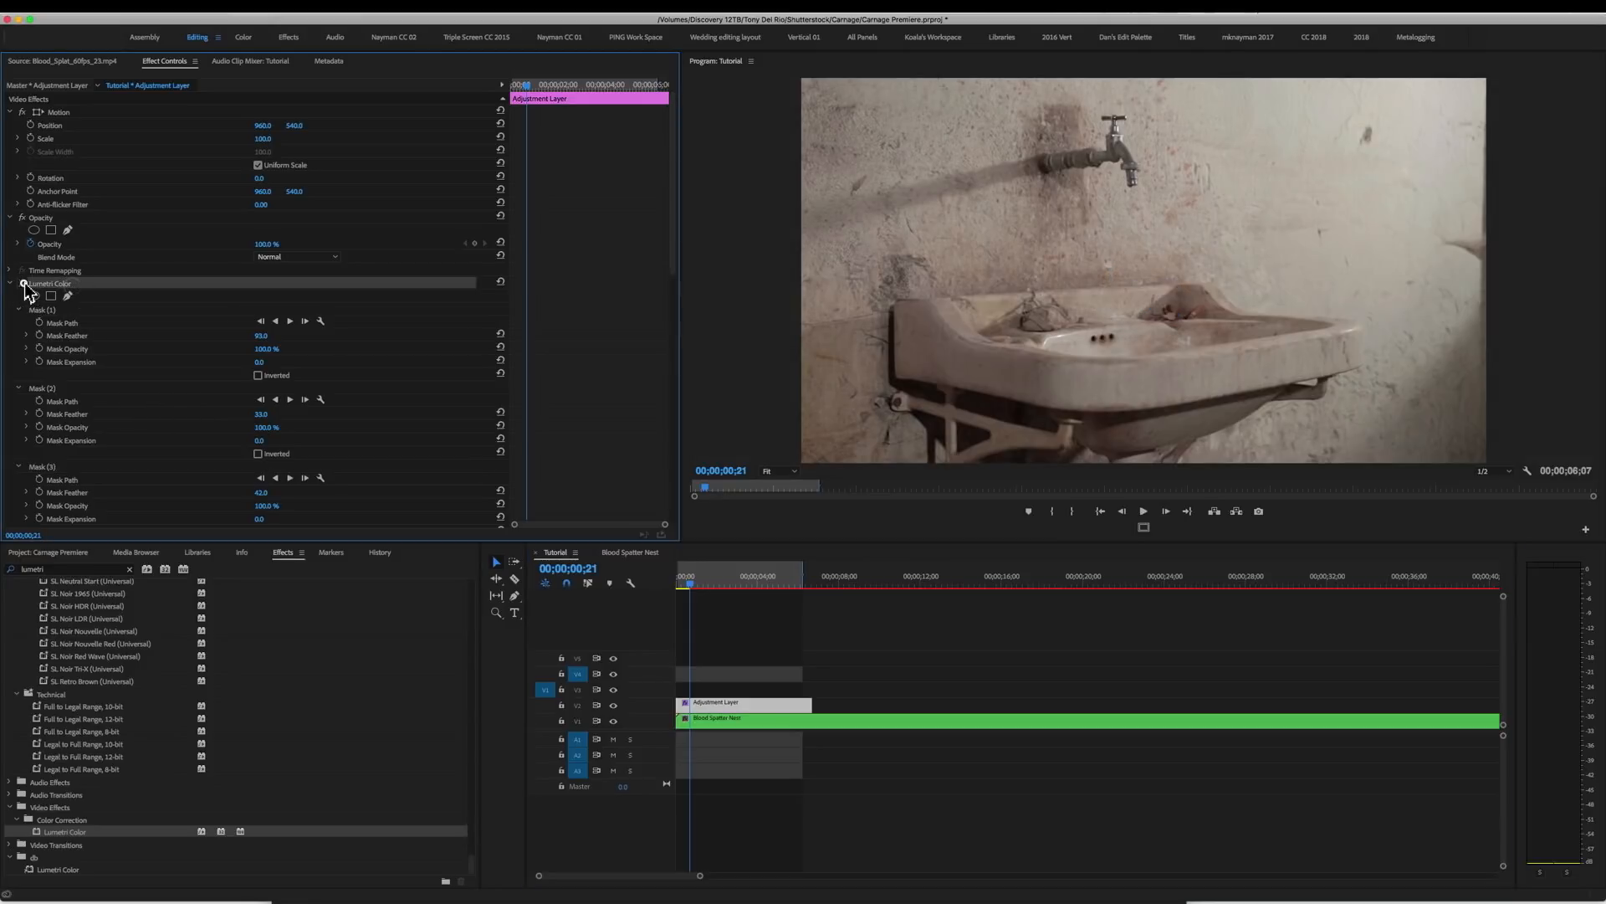
{"action": "left_click", "coordinate": [701, 713]}
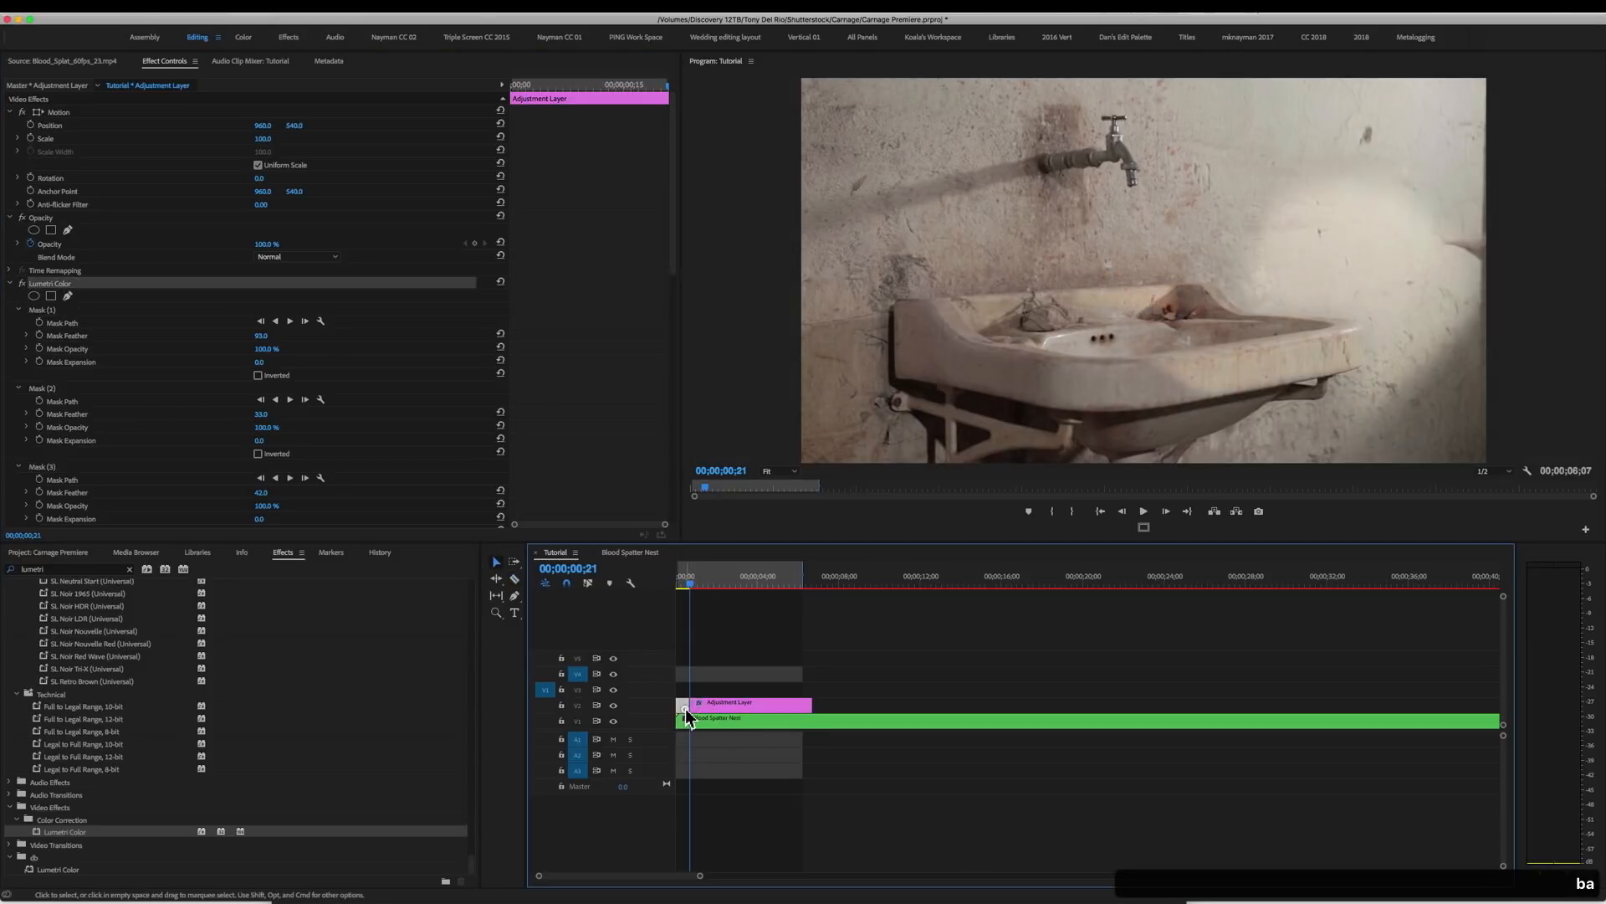
{"action": "key", "text": "Delete"}
Cut the adjustment layer at 00;00;00;22 and delete the remainder, leaving a one-frame flash of light.
{"action": "key", "text": "Right"}
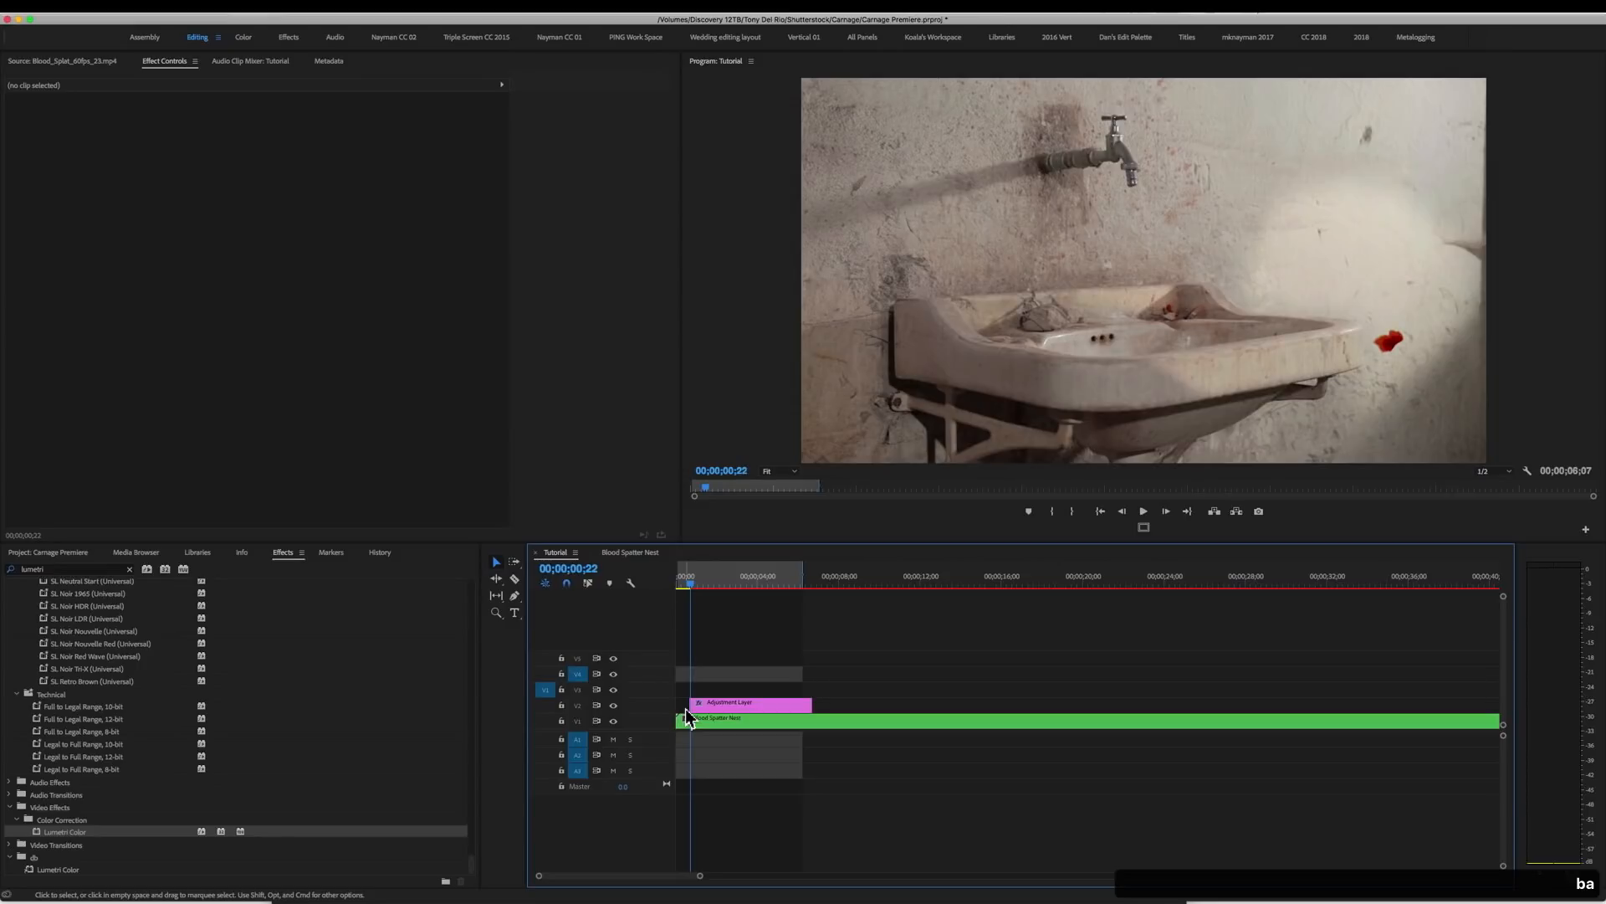
{"action": "key", "text": "c"}
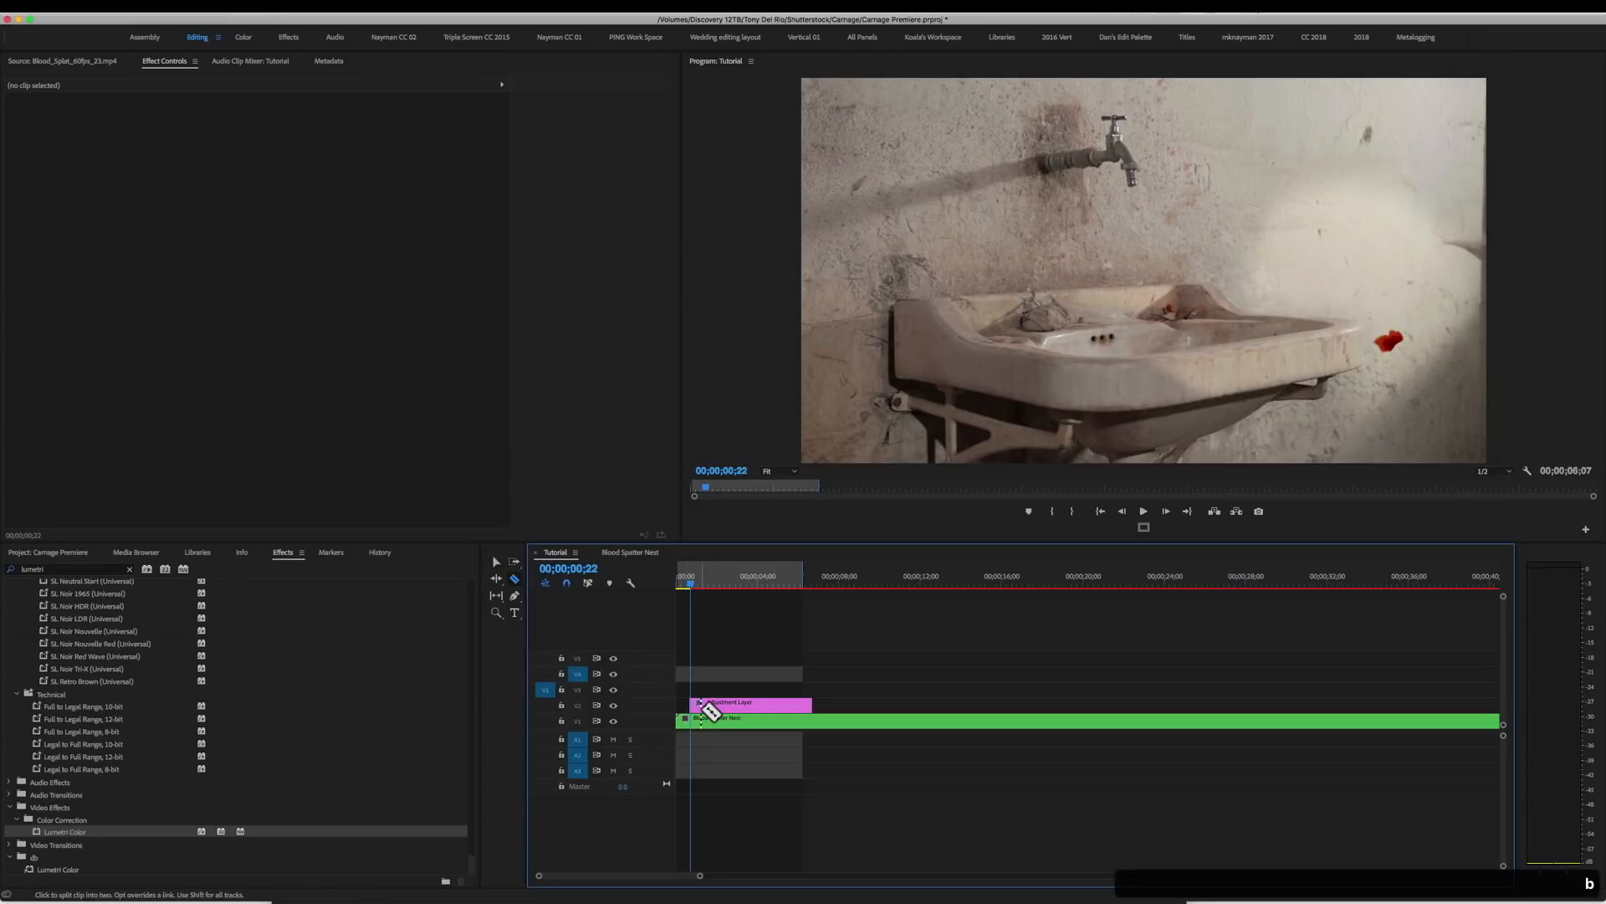
{"action": "key", "text": "a"}
{"action": "left_click", "coordinate": [731, 706]}
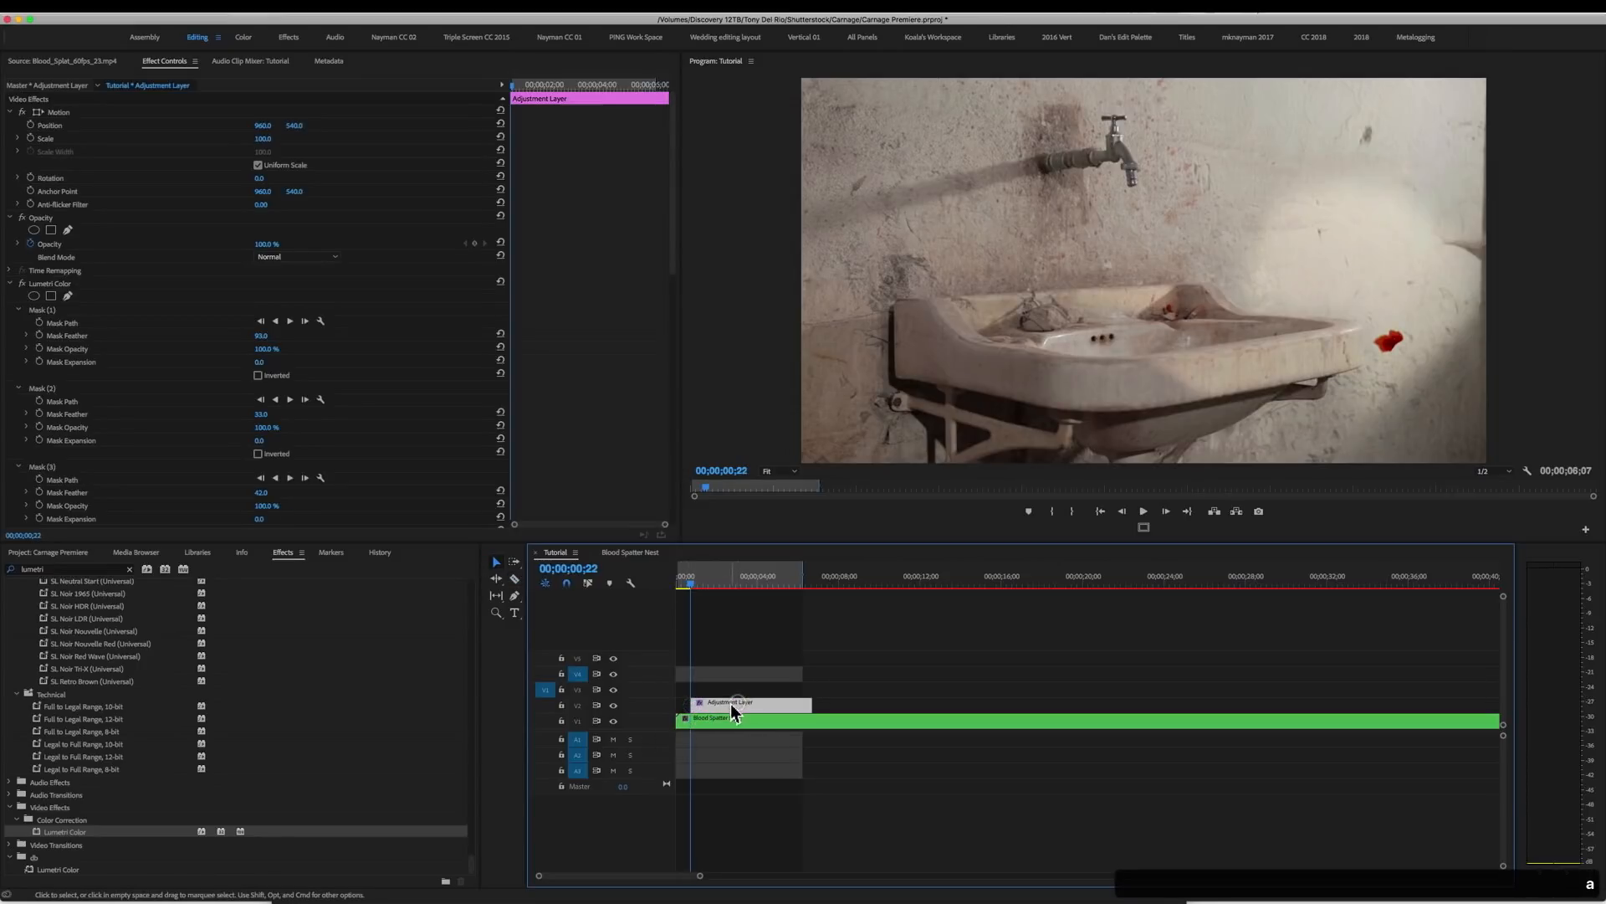
{"action": "key", "text": "Delete"}
Play the sequence from the start to review the one-frame light flash at the blood splat.
{"action": "key", "text": "z"}
{"action": "left_click", "coordinate": [729, 702]}
{"action": "left_click", "coordinate": [775, 692]}
{"action": "left_click", "coordinate": [803, 688]}
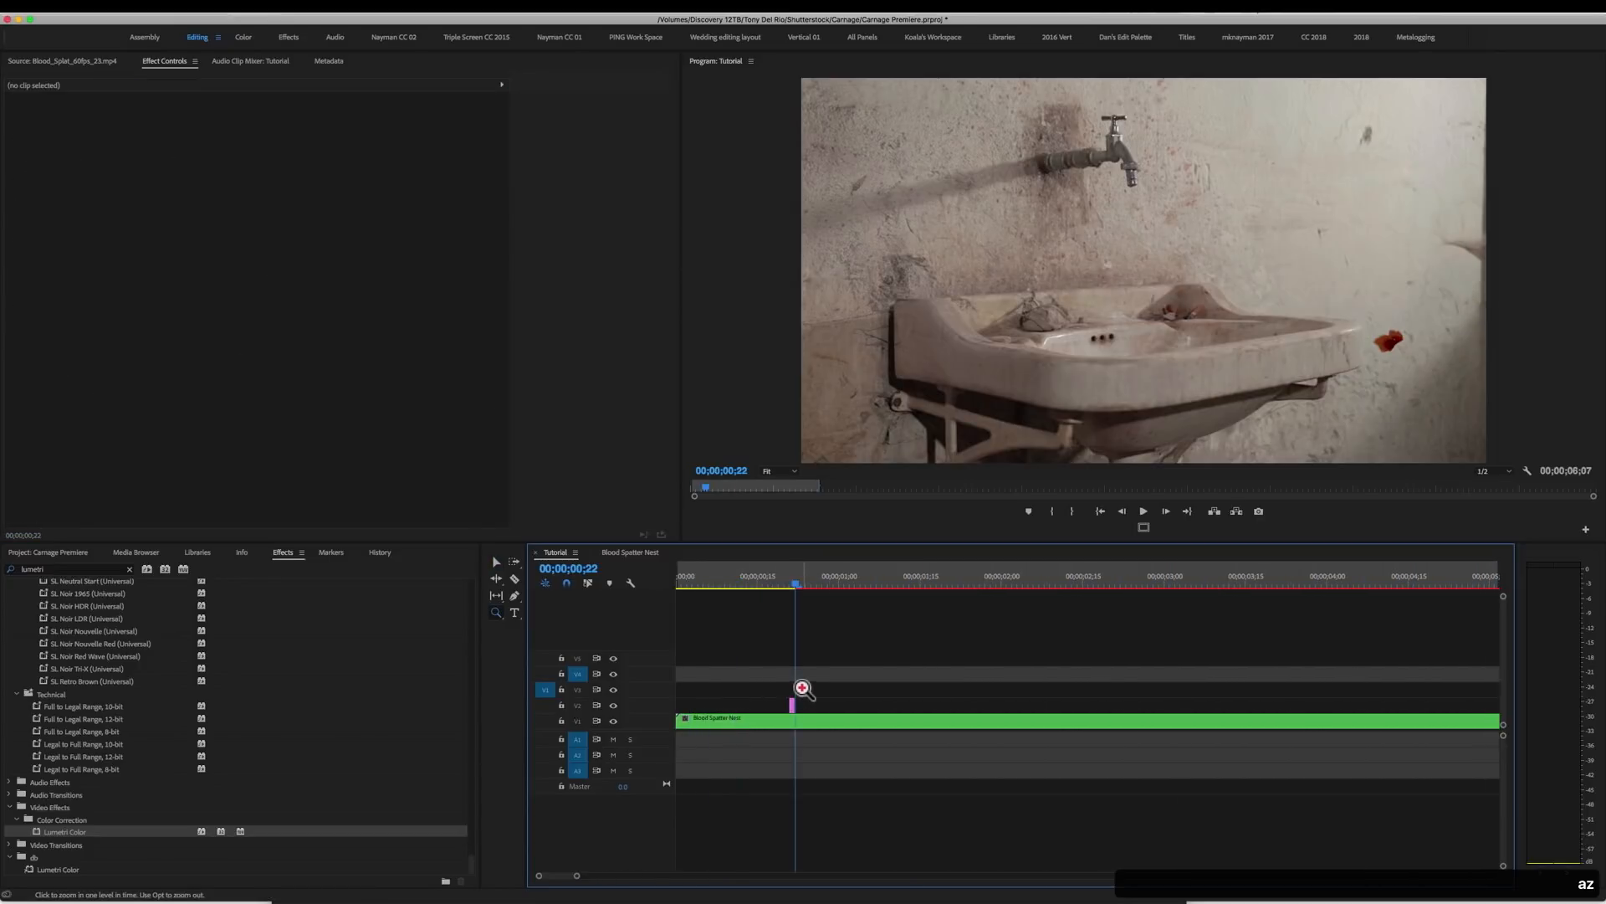
{"action": "key", "text": "a"}
{"action": "key", "text": "Home"}
{"action": "key", "text": "space"}
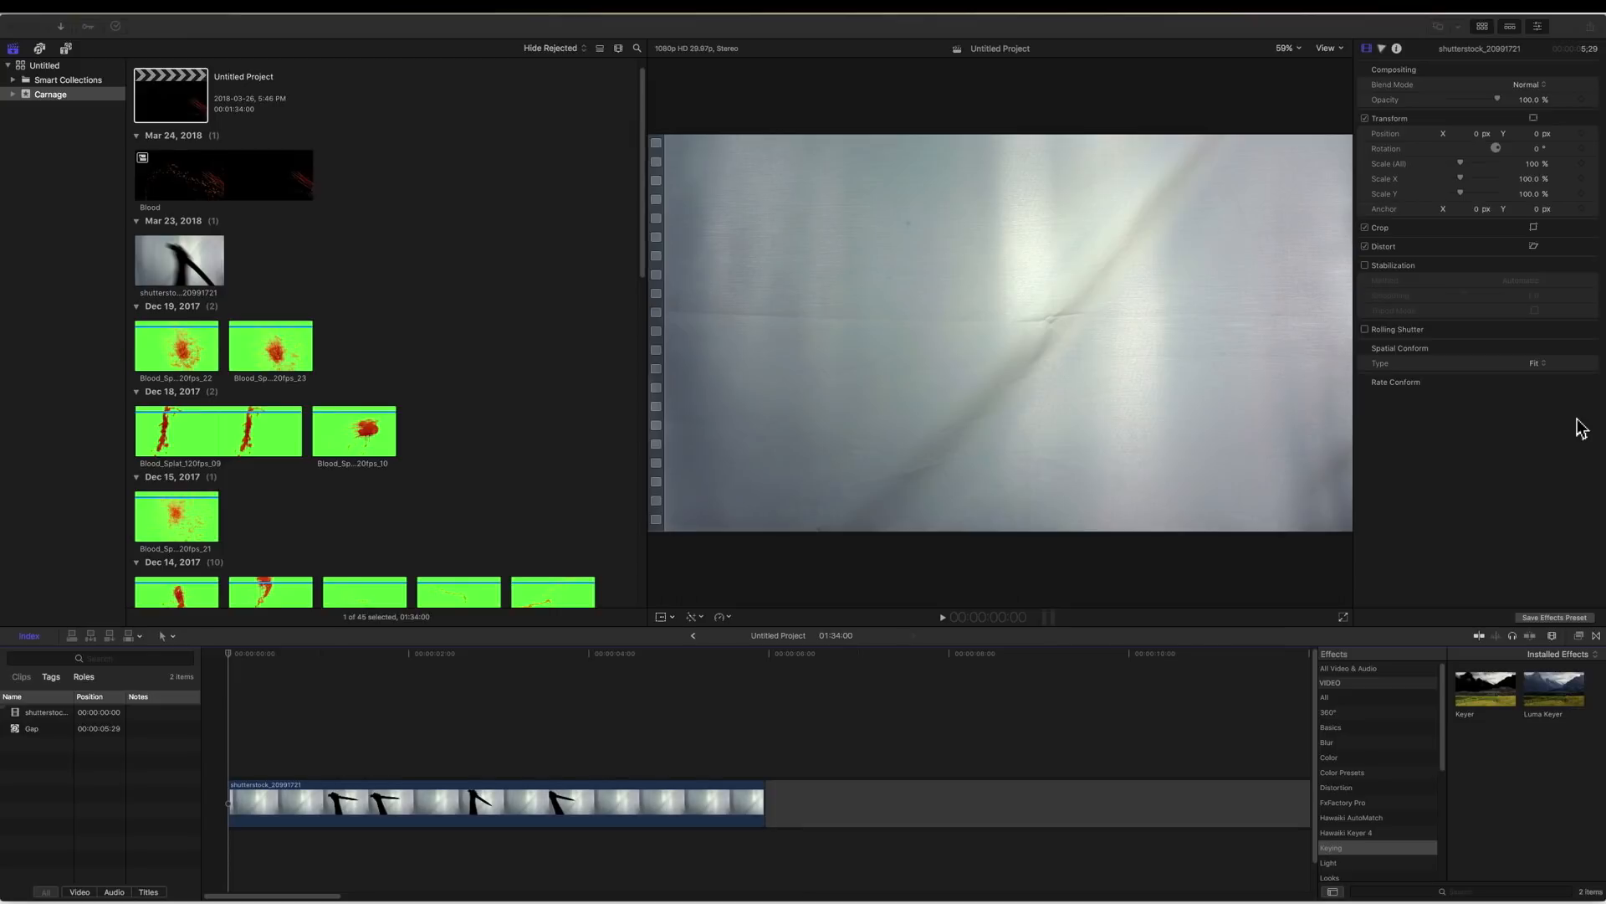
Switch to Final Cut Pro, play the knife silhouette clip through, and return to its start.
{"action": "left_click", "coordinate": [232, 661]}
{"action": "key", "text": "space"}
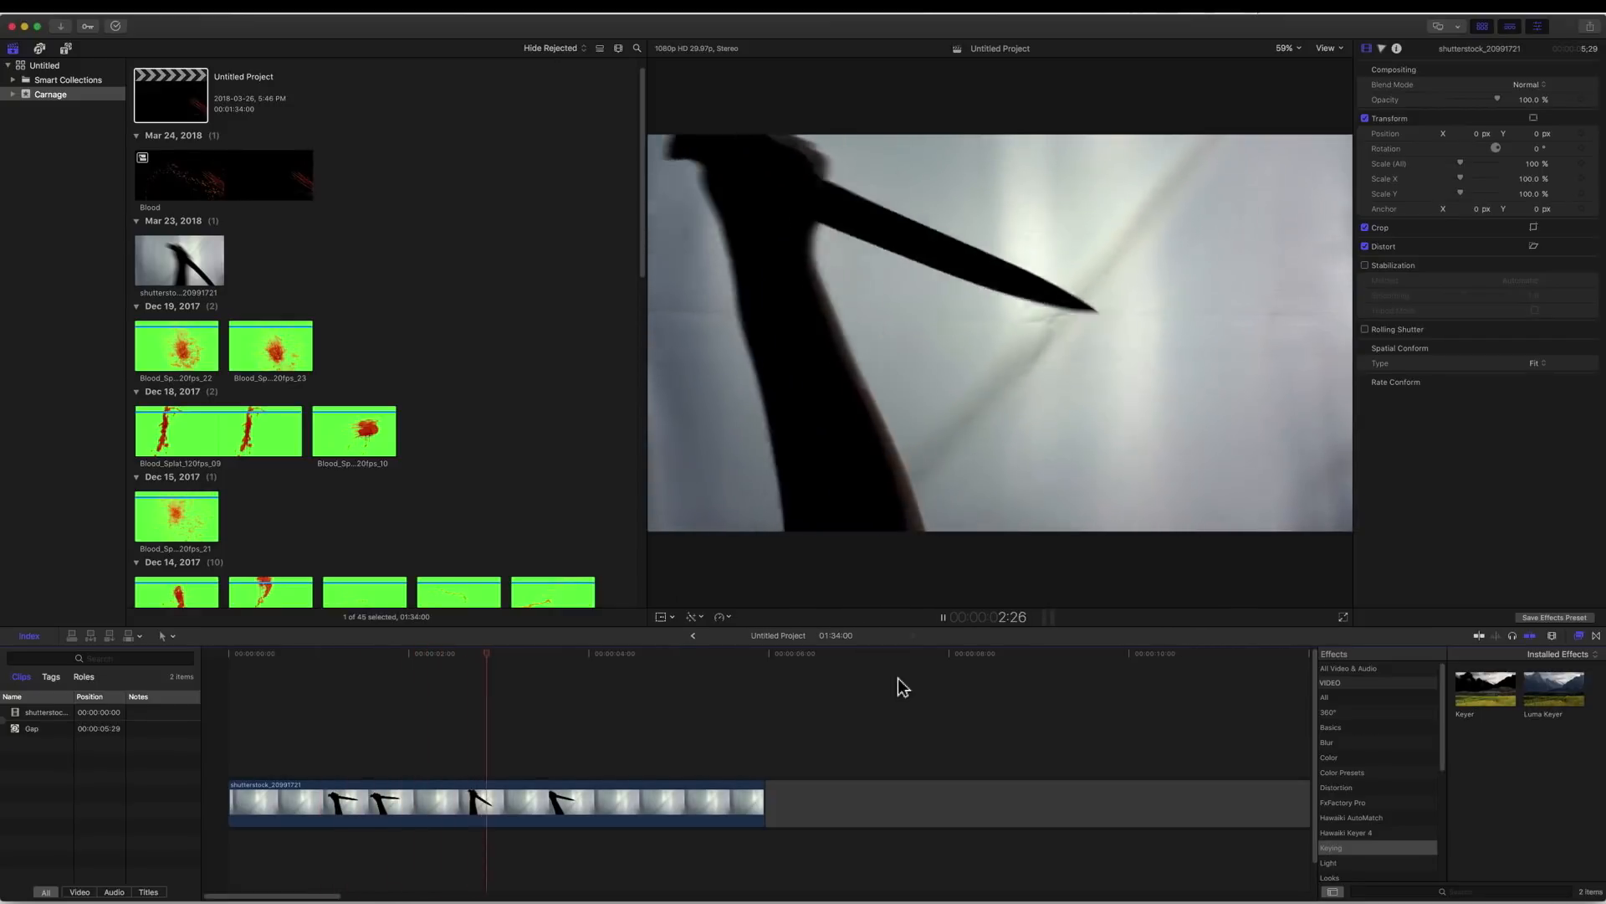
{"action": "key", "text": "space"}
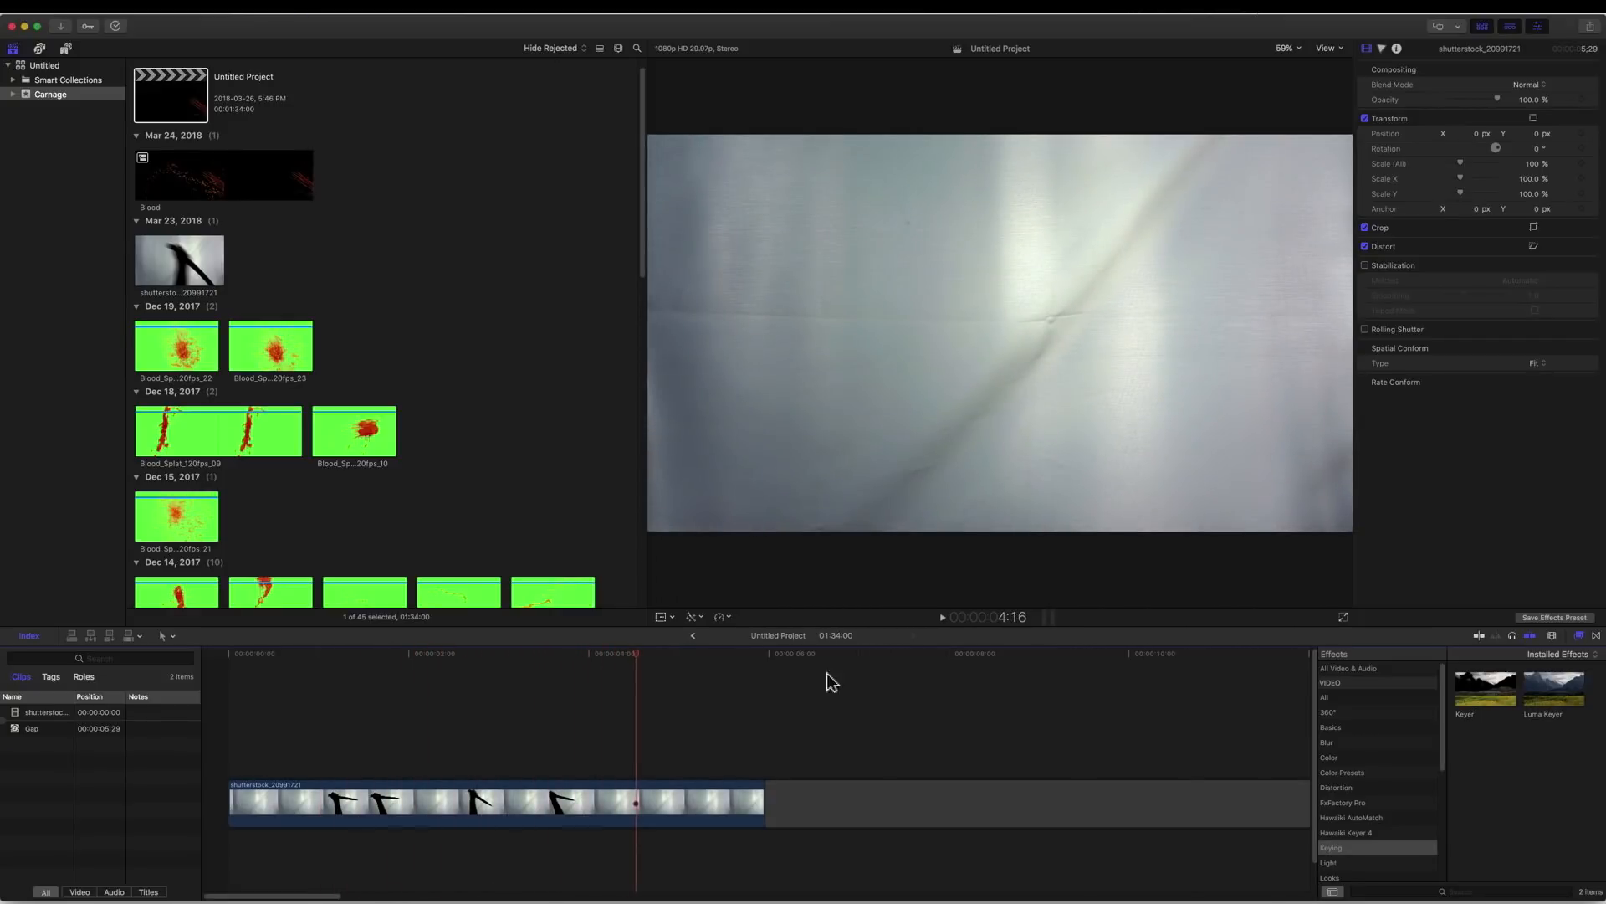
{"action": "left_click", "coordinate": [227, 655]}
{"action": "key", "text": "space"}
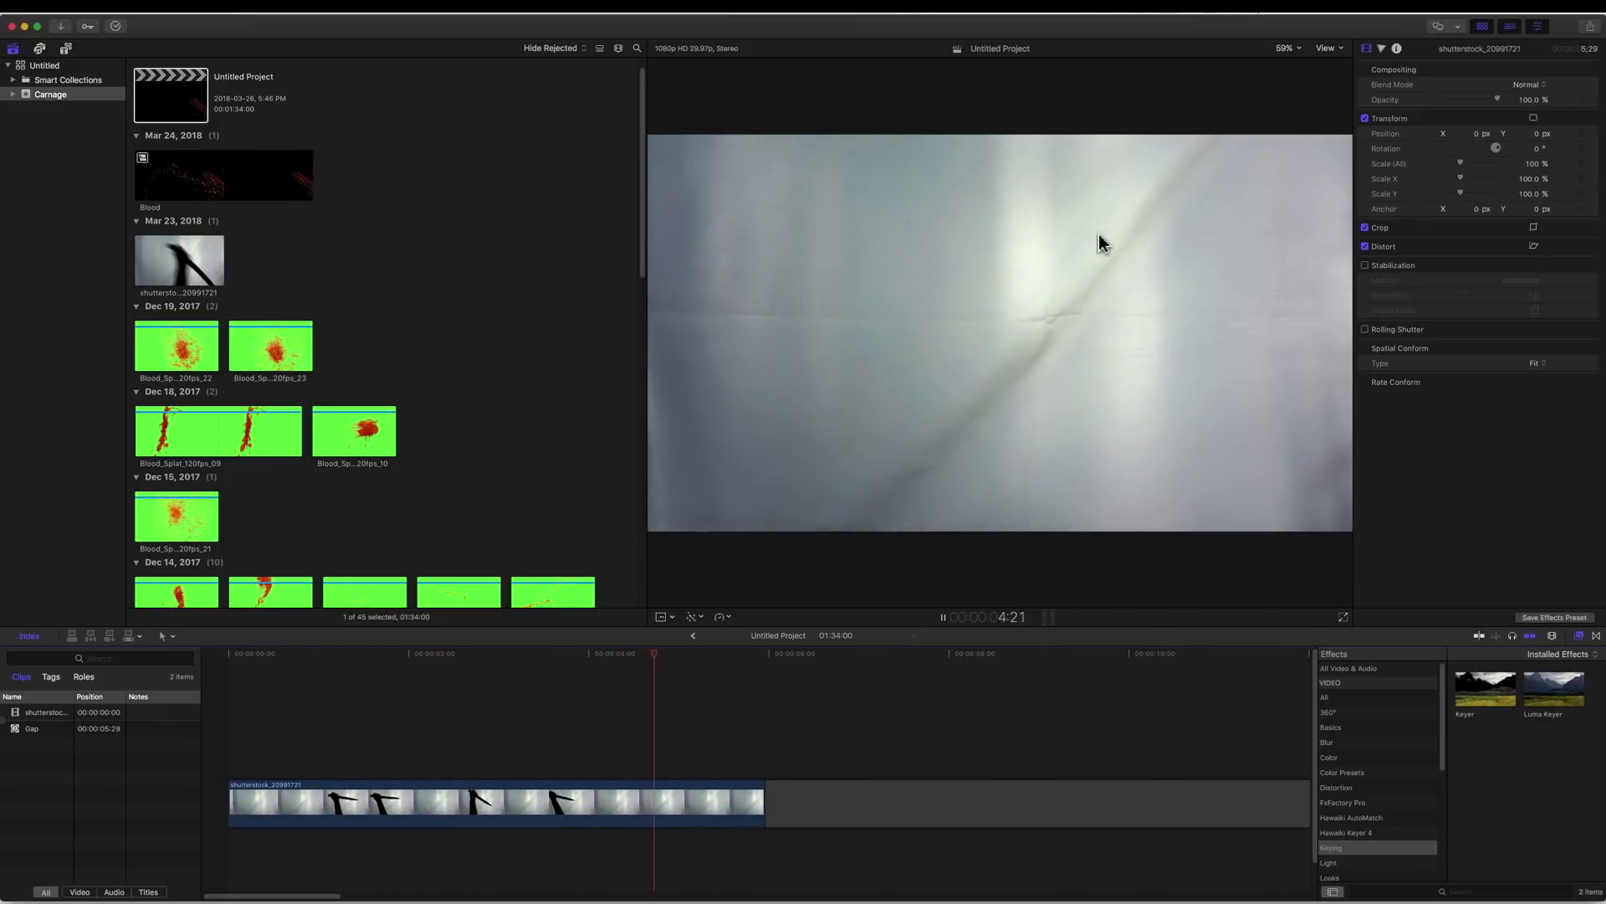
{"action": "key", "text": "space"}
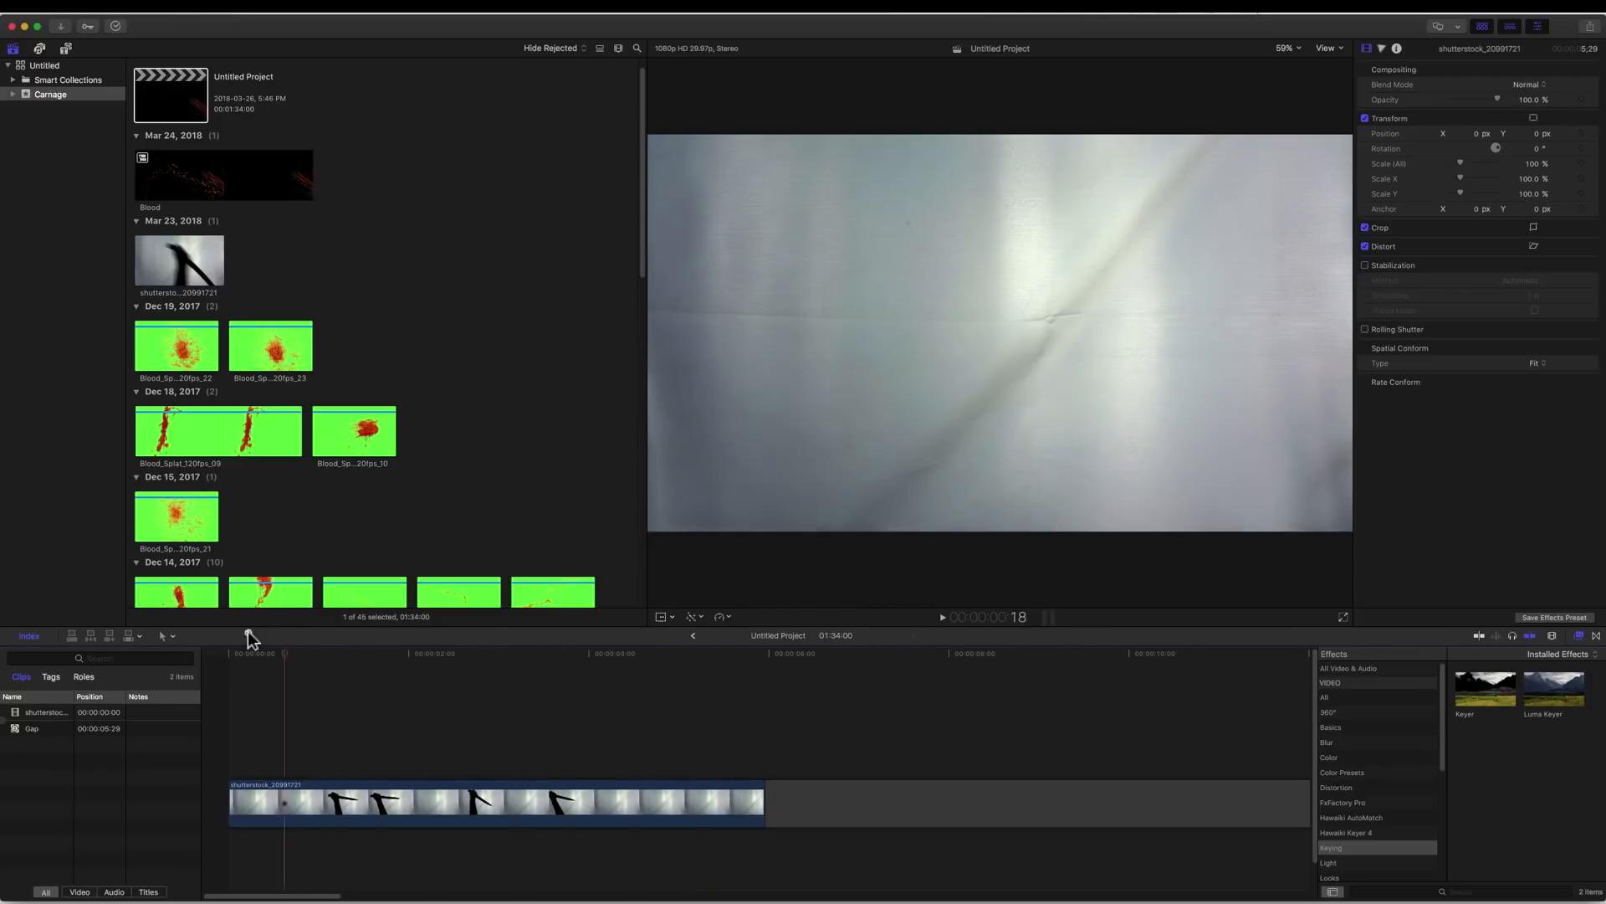
{"action": "key", "text": "Home"}
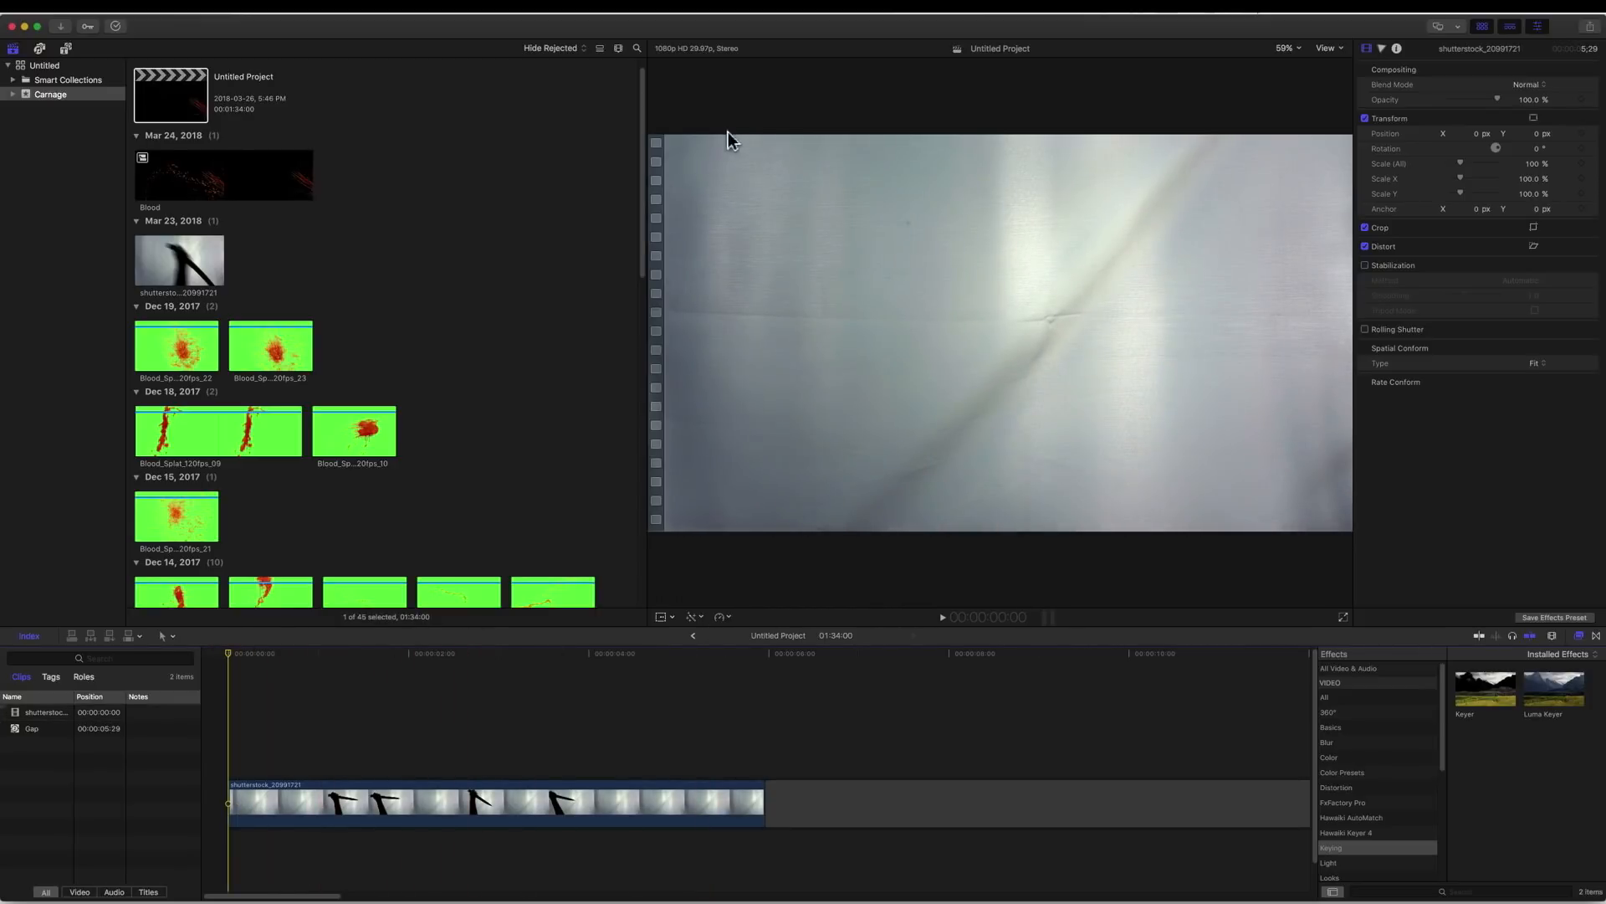
Widen the clip browser and place Blood_Splat_60fps_02 above the knife clip at about 00:00:00:18.
{"action": "scroll", "coordinate": [585, 282], "scroll_direction": "down", "scroll_amount": 6}
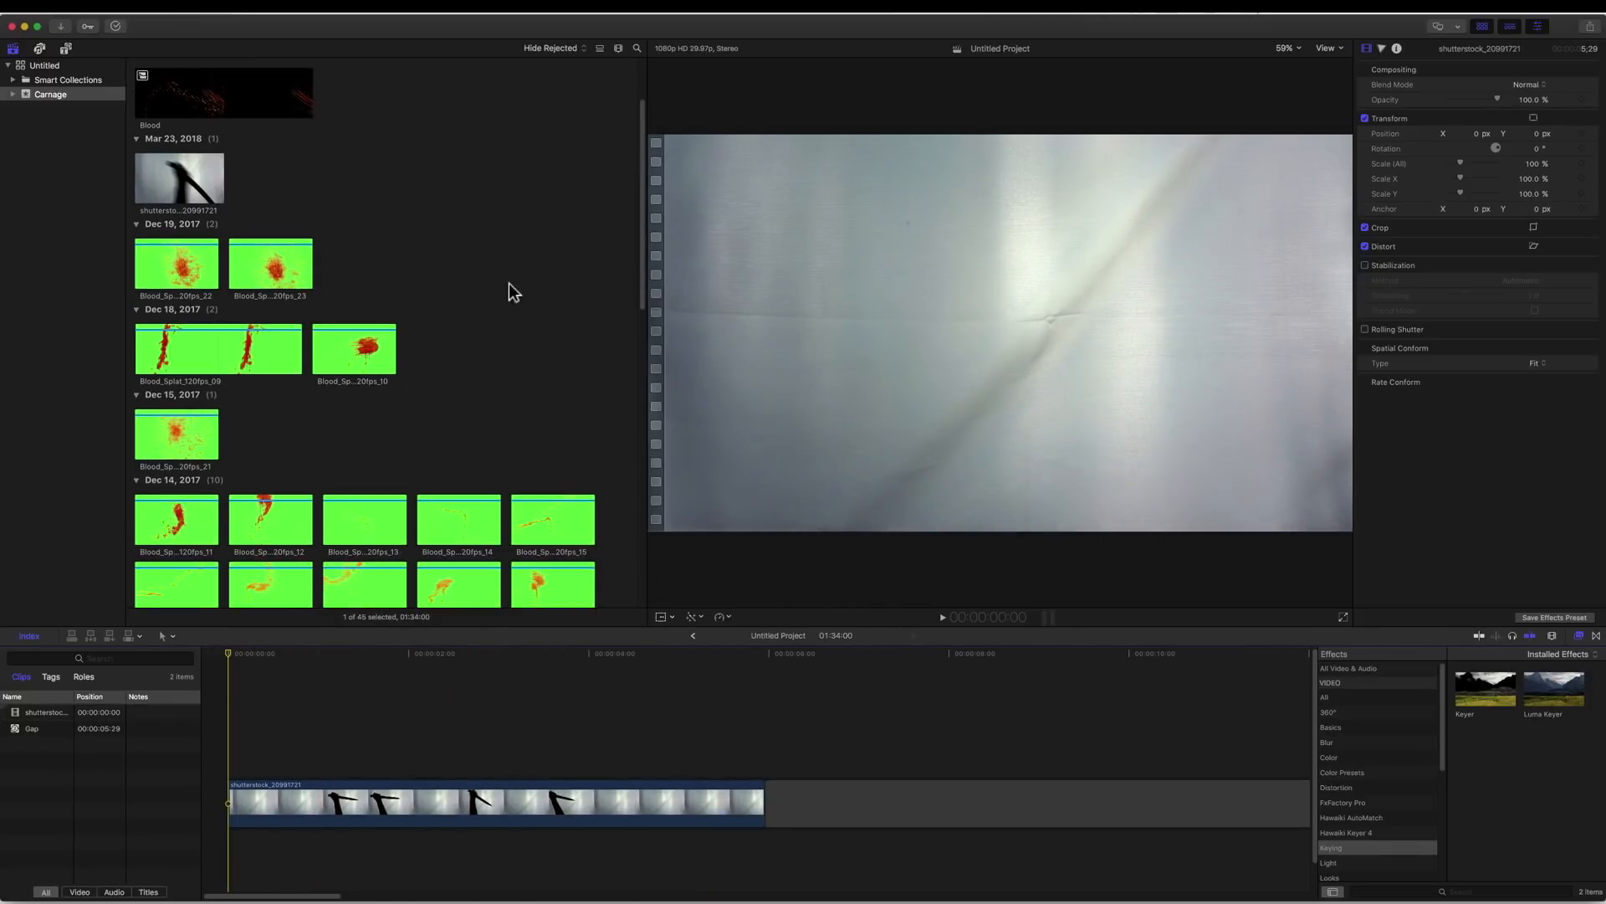
{"action": "scroll", "coordinate": [504, 293], "scroll_direction": "down", "scroll_amount": 1}
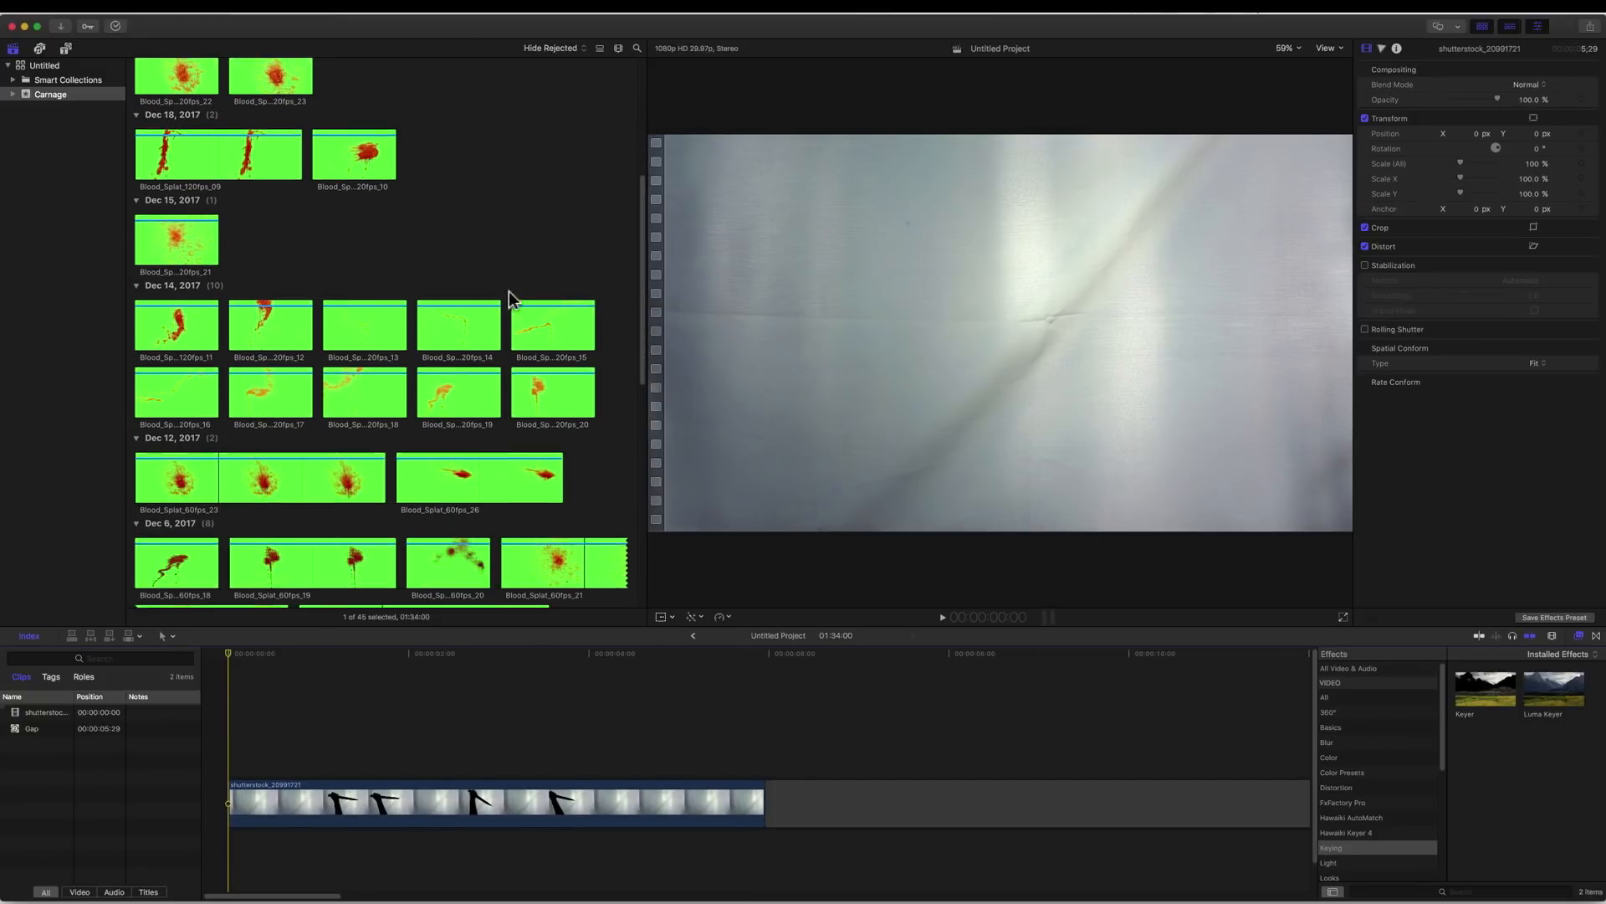
{"action": "left_click_drag", "start_coordinate": [648, 143], "coordinate": [885, 151]}
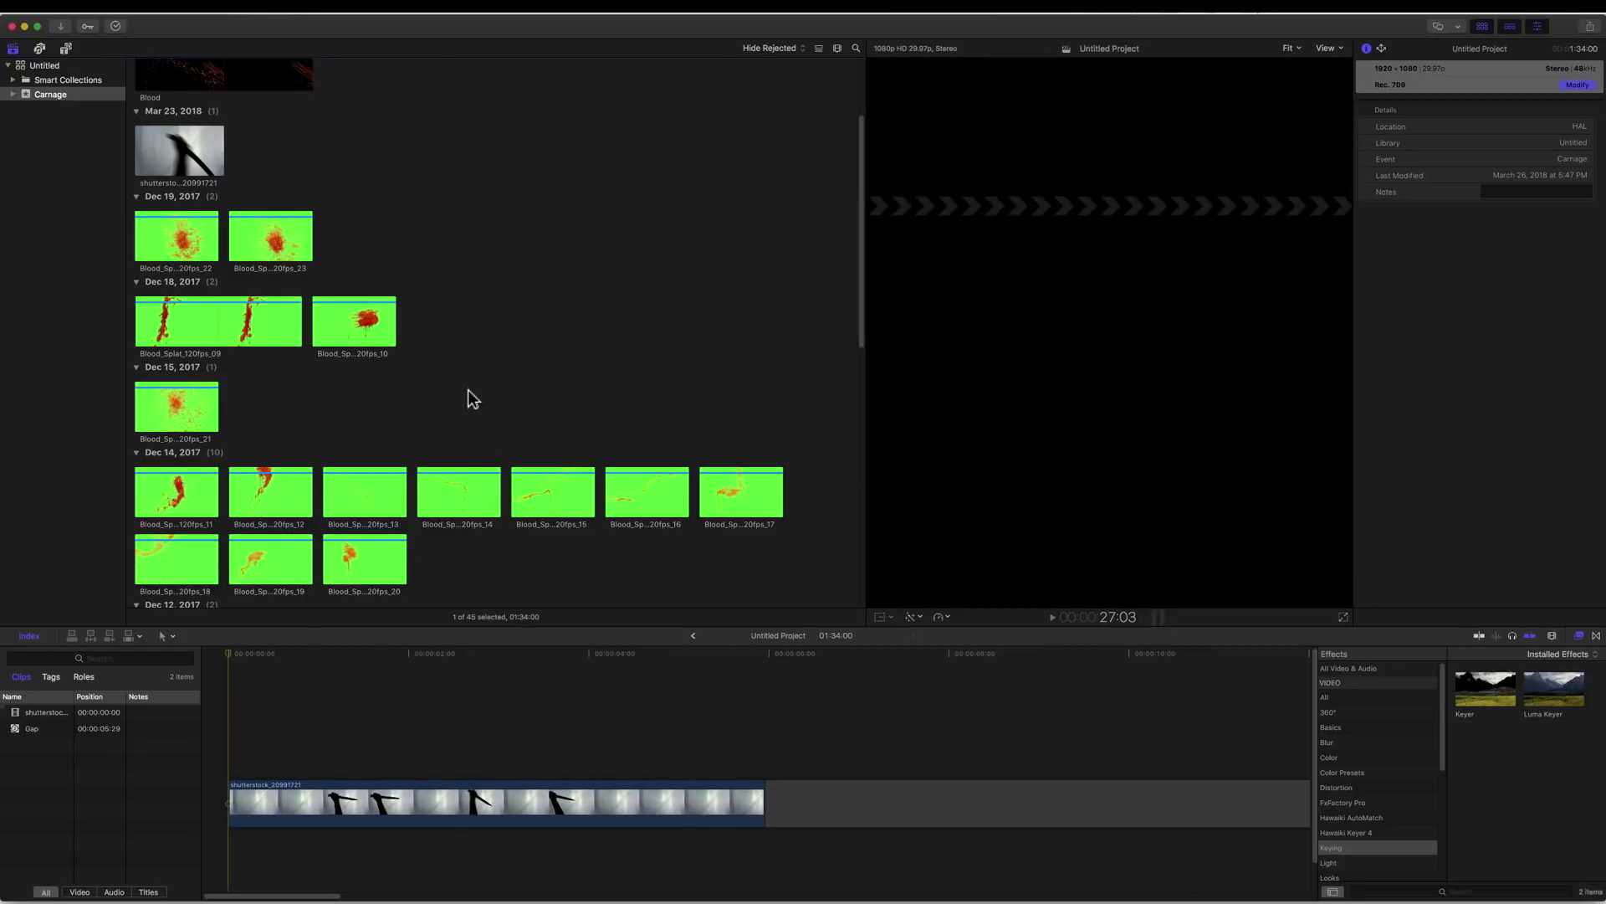
{"action": "scroll", "coordinate": [476, 393], "scroll_direction": "down", "scroll_amount": 8}
{"action": "scroll", "coordinate": [476, 408], "scroll_direction": "down", "scroll_amount": 5}
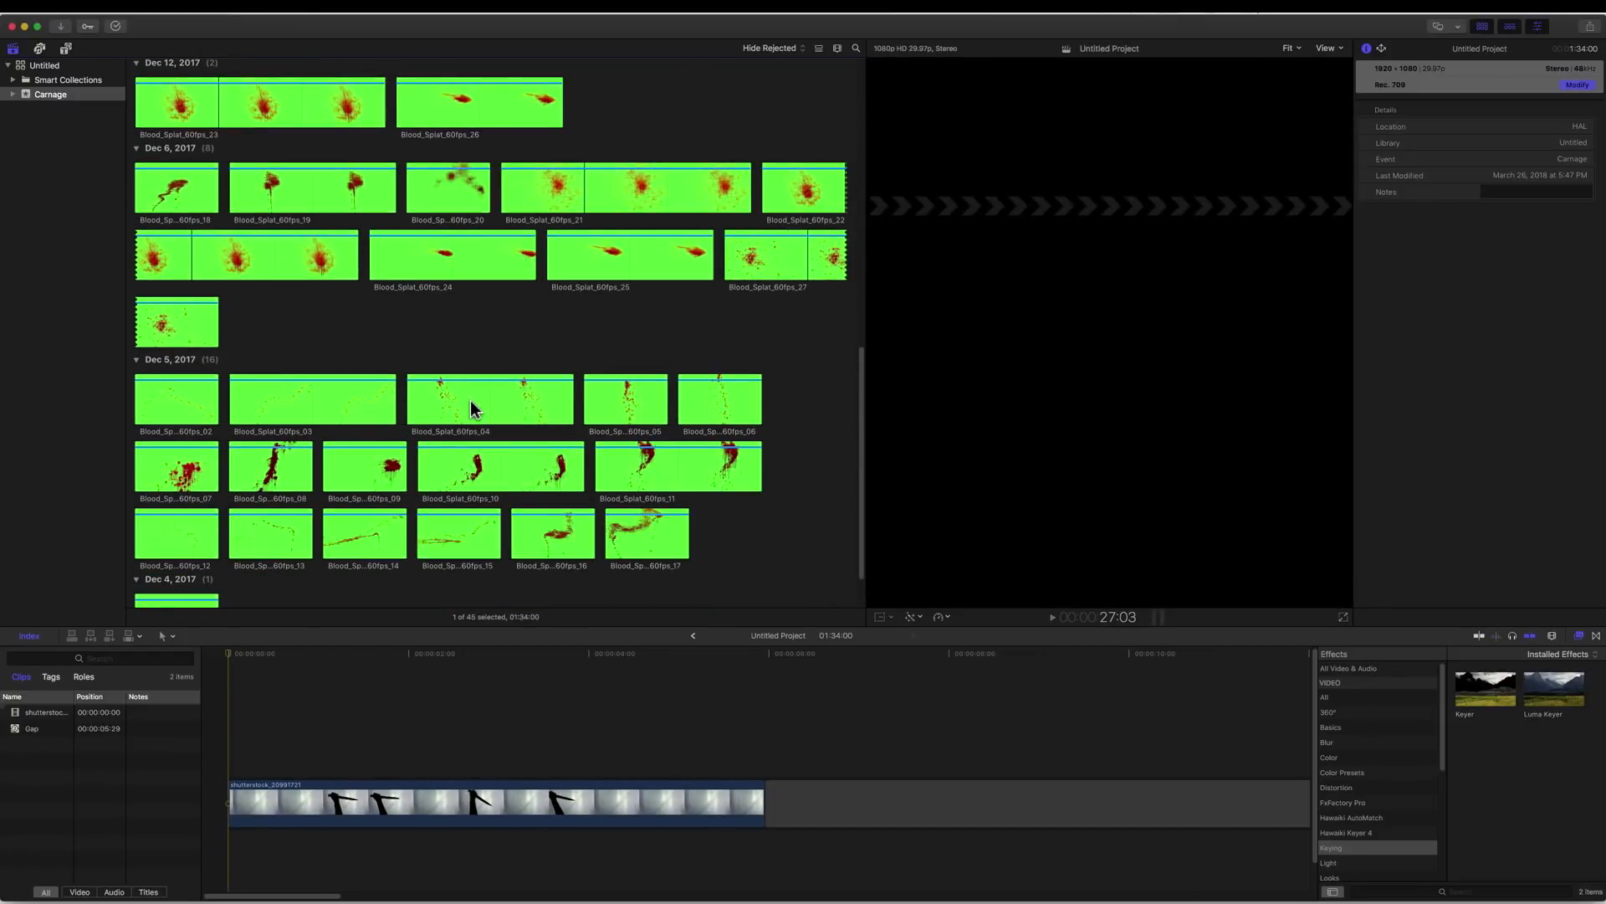
{"action": "scroll", "coordinate": [471, 408], "scroll_direction": "down", "scroll_amount": 1}
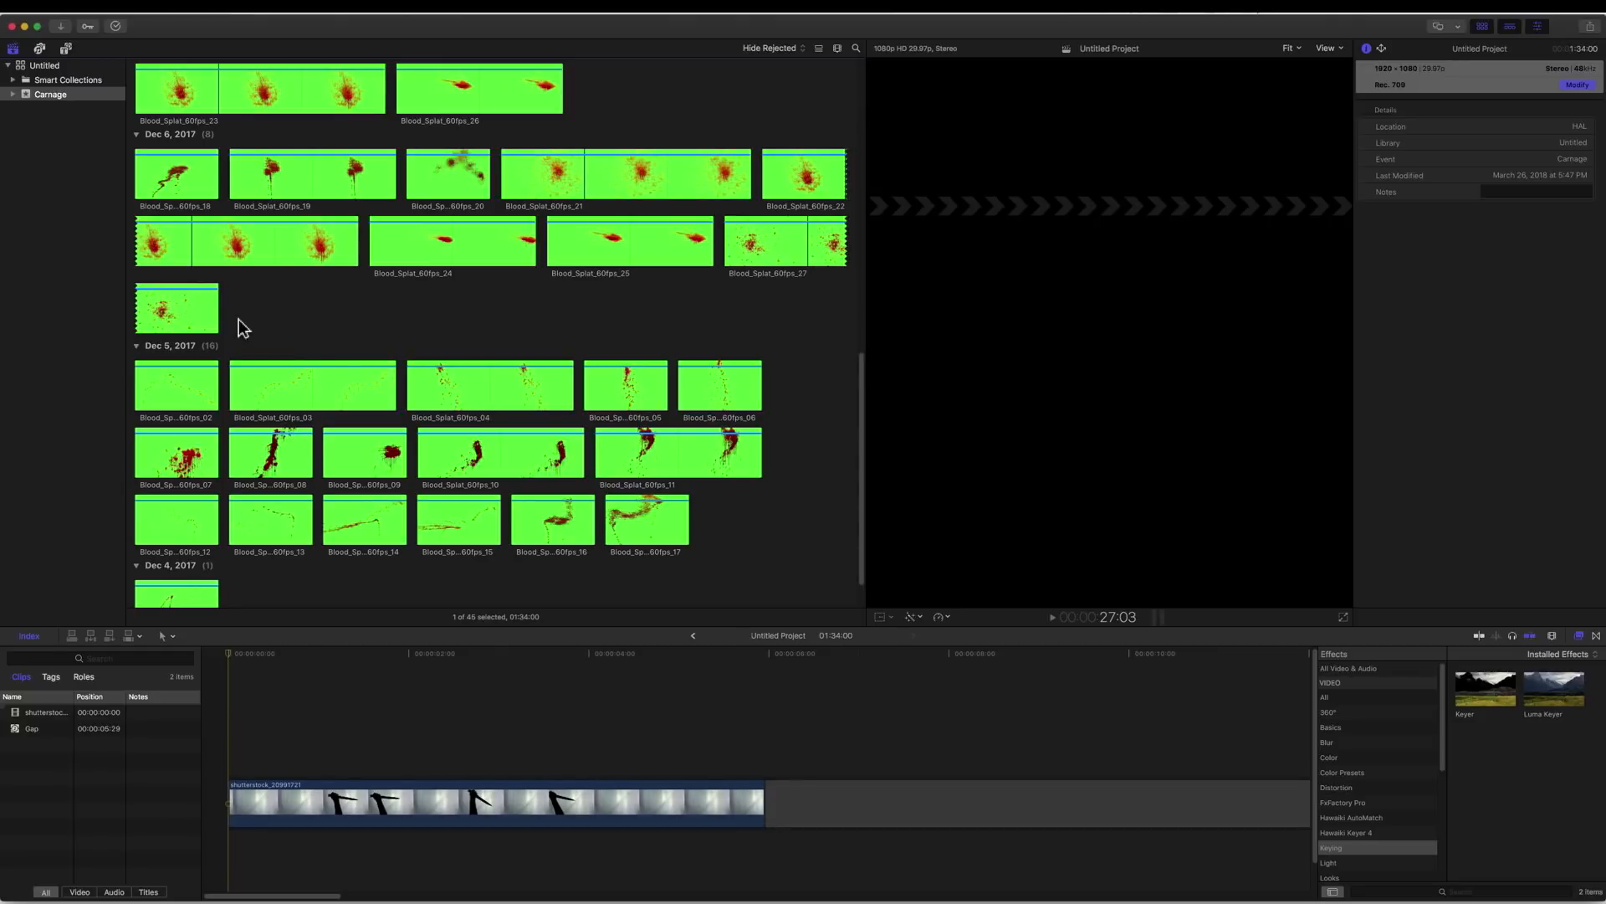
{"action": "left_click", "coordinate": [184, 392]}
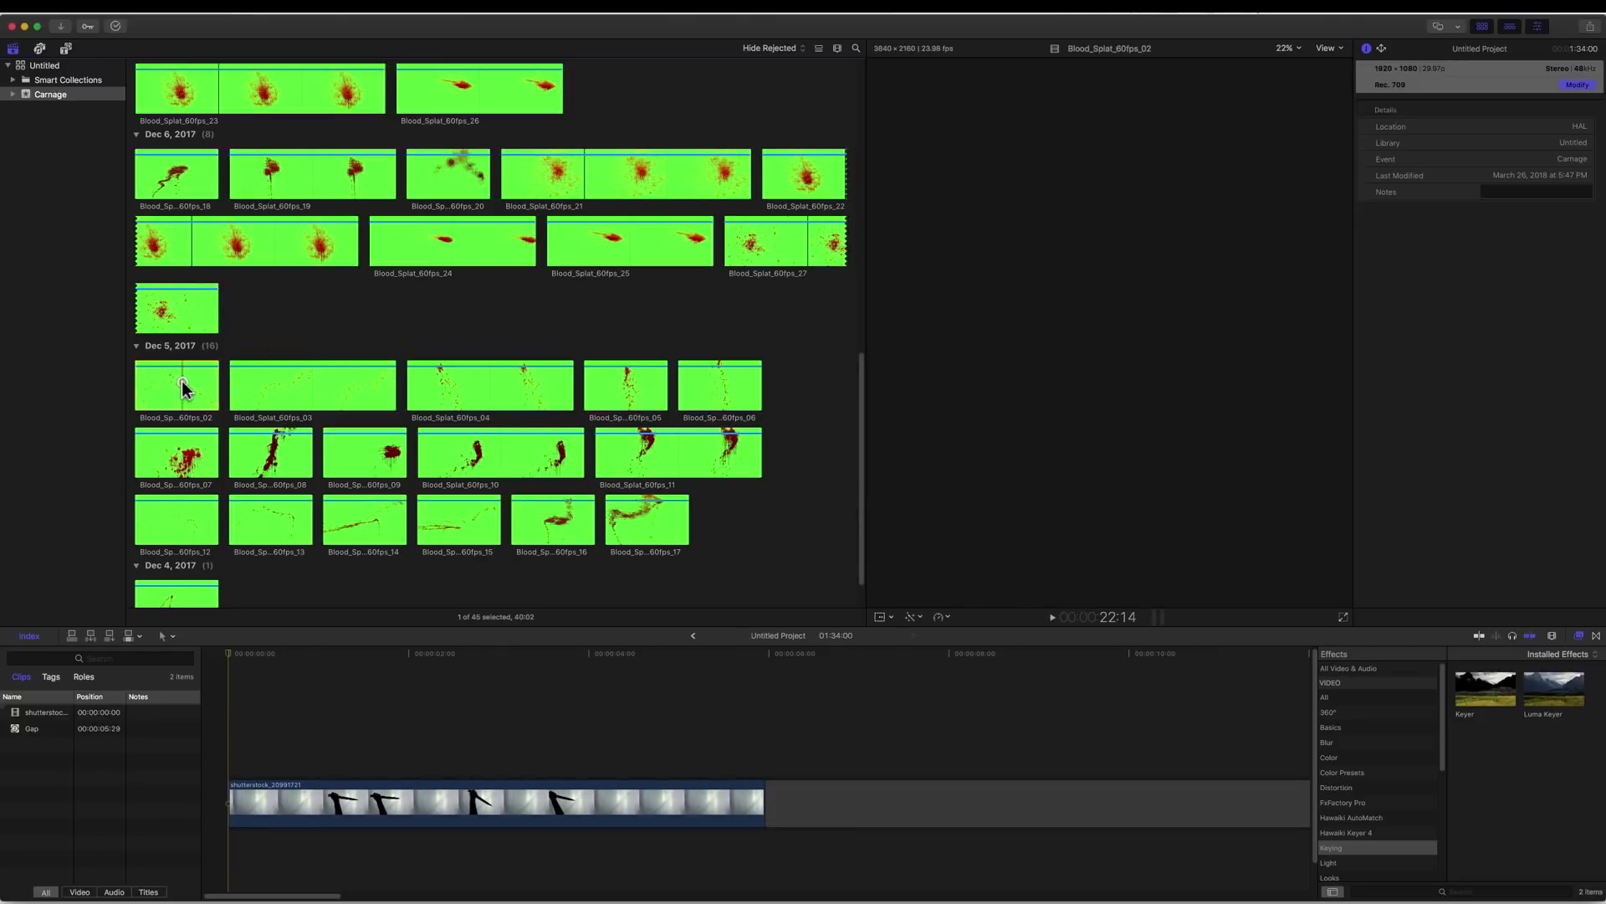
{"action": "key", "text": "s"}
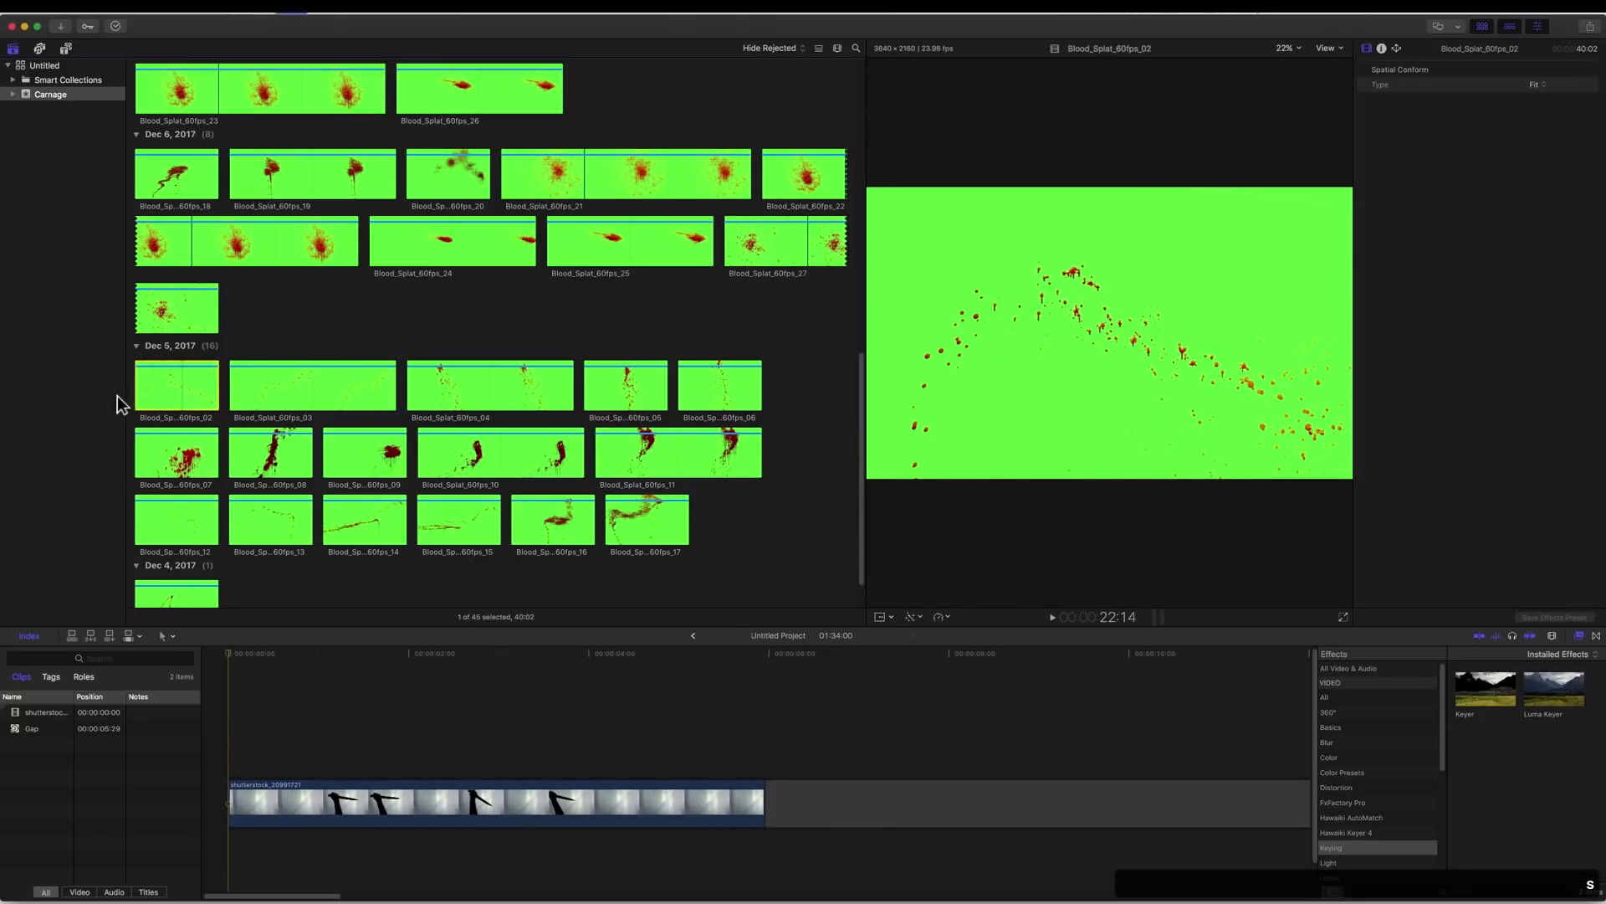
{"action": "left_click_drag", "start_coordinate": [153, 397], "coordinate": [291, 761]}
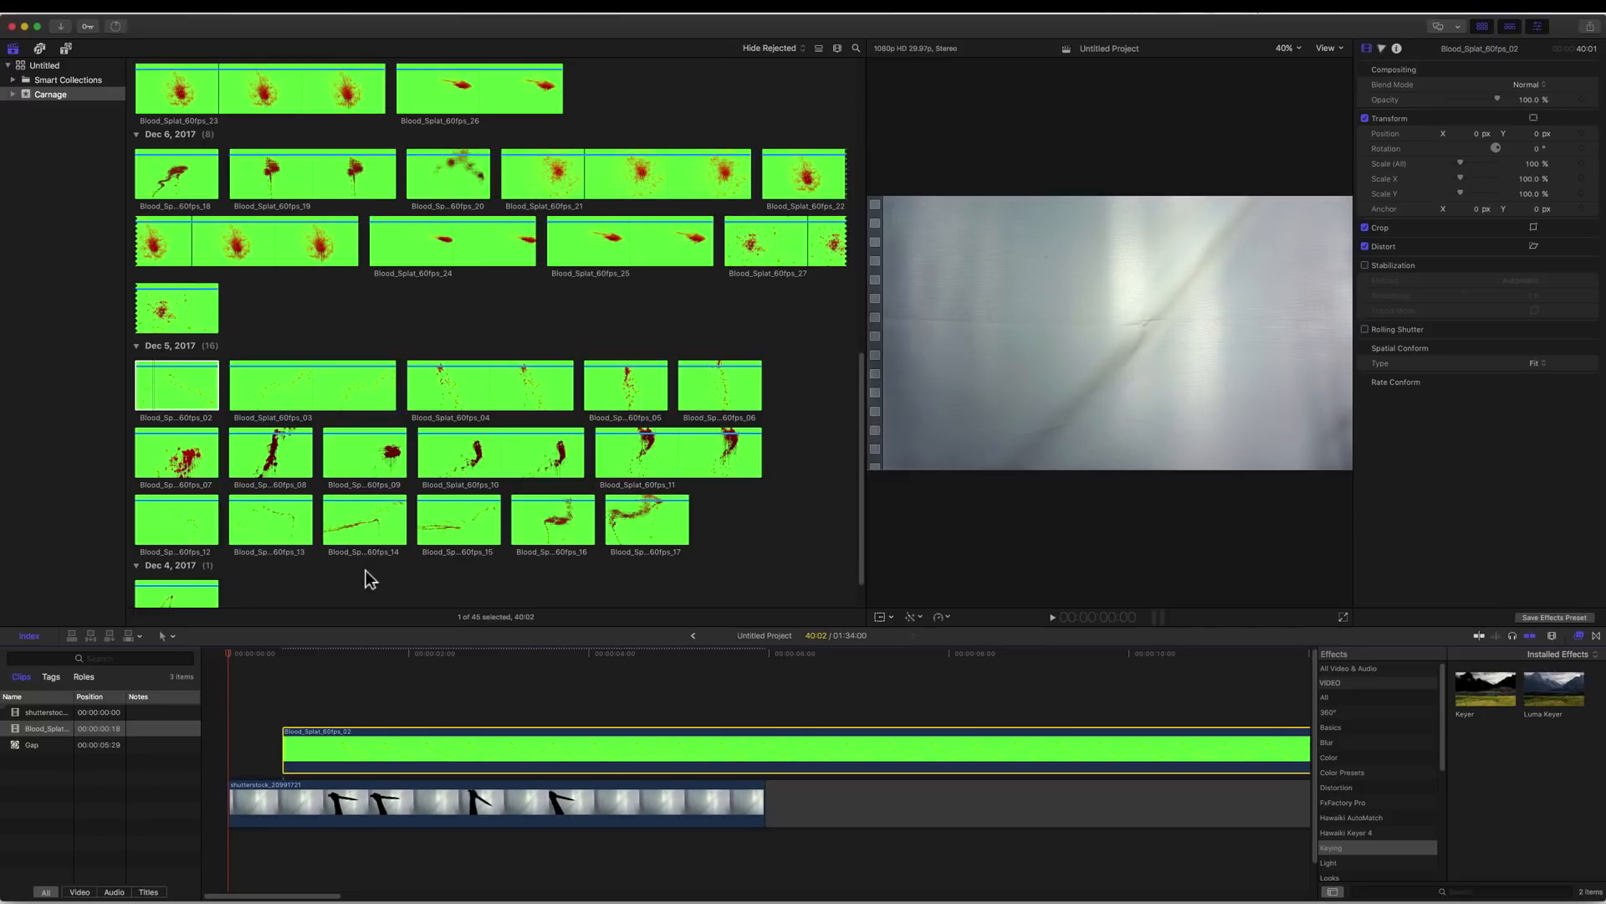
Stack Blood_Splat_60fps_13 and Blood_Splat_60fps_25 above the first splat clip, starting at about 00:00:00:28 and 00:00:01:09.
{"action": "left_click", "coordinate": [289, 512]}
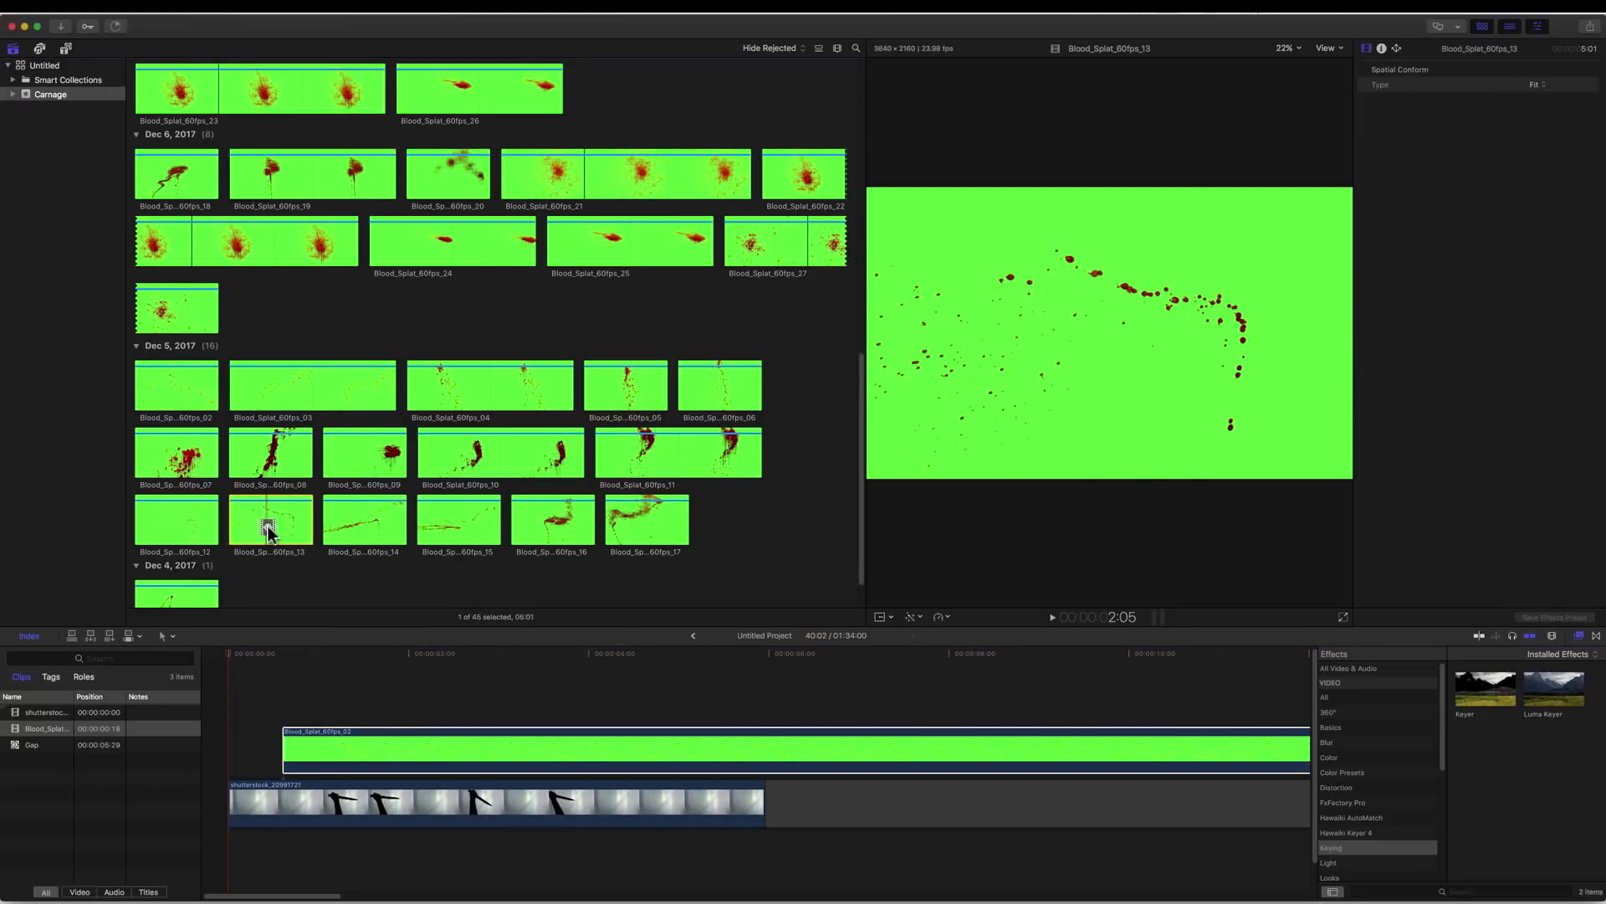
{"action": "left_click_drag", "start_coordinate": [269, 533], "coordinate": [319, 711]}
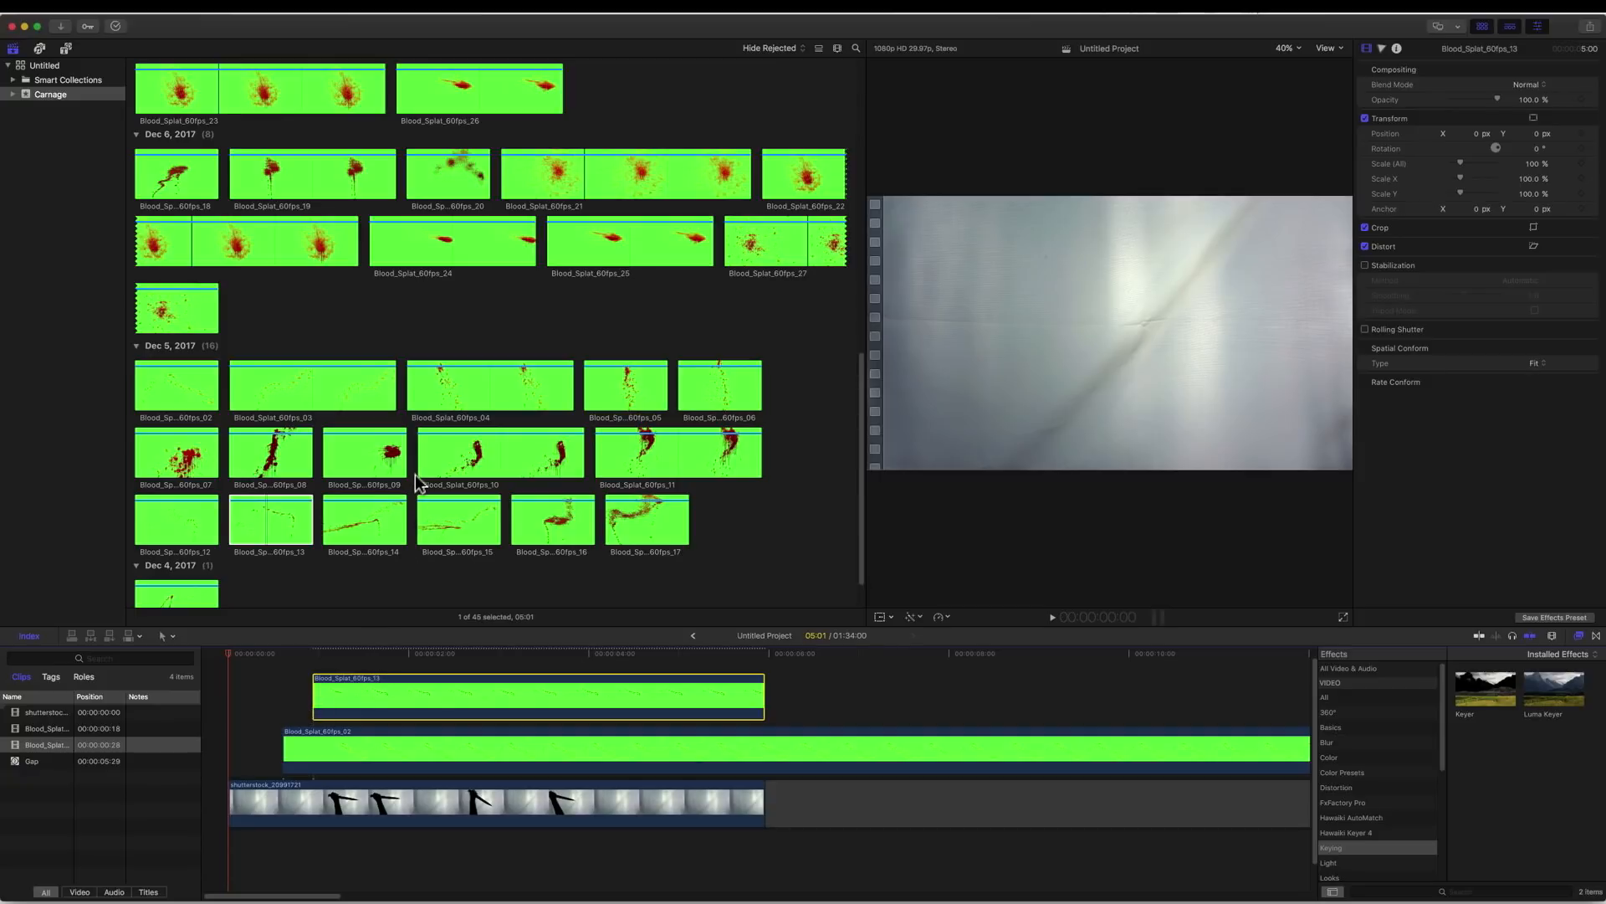
{"action": "scroll", "coordinate": [415, 483], "scroll_direction": "up", "scroll_amount": 2}
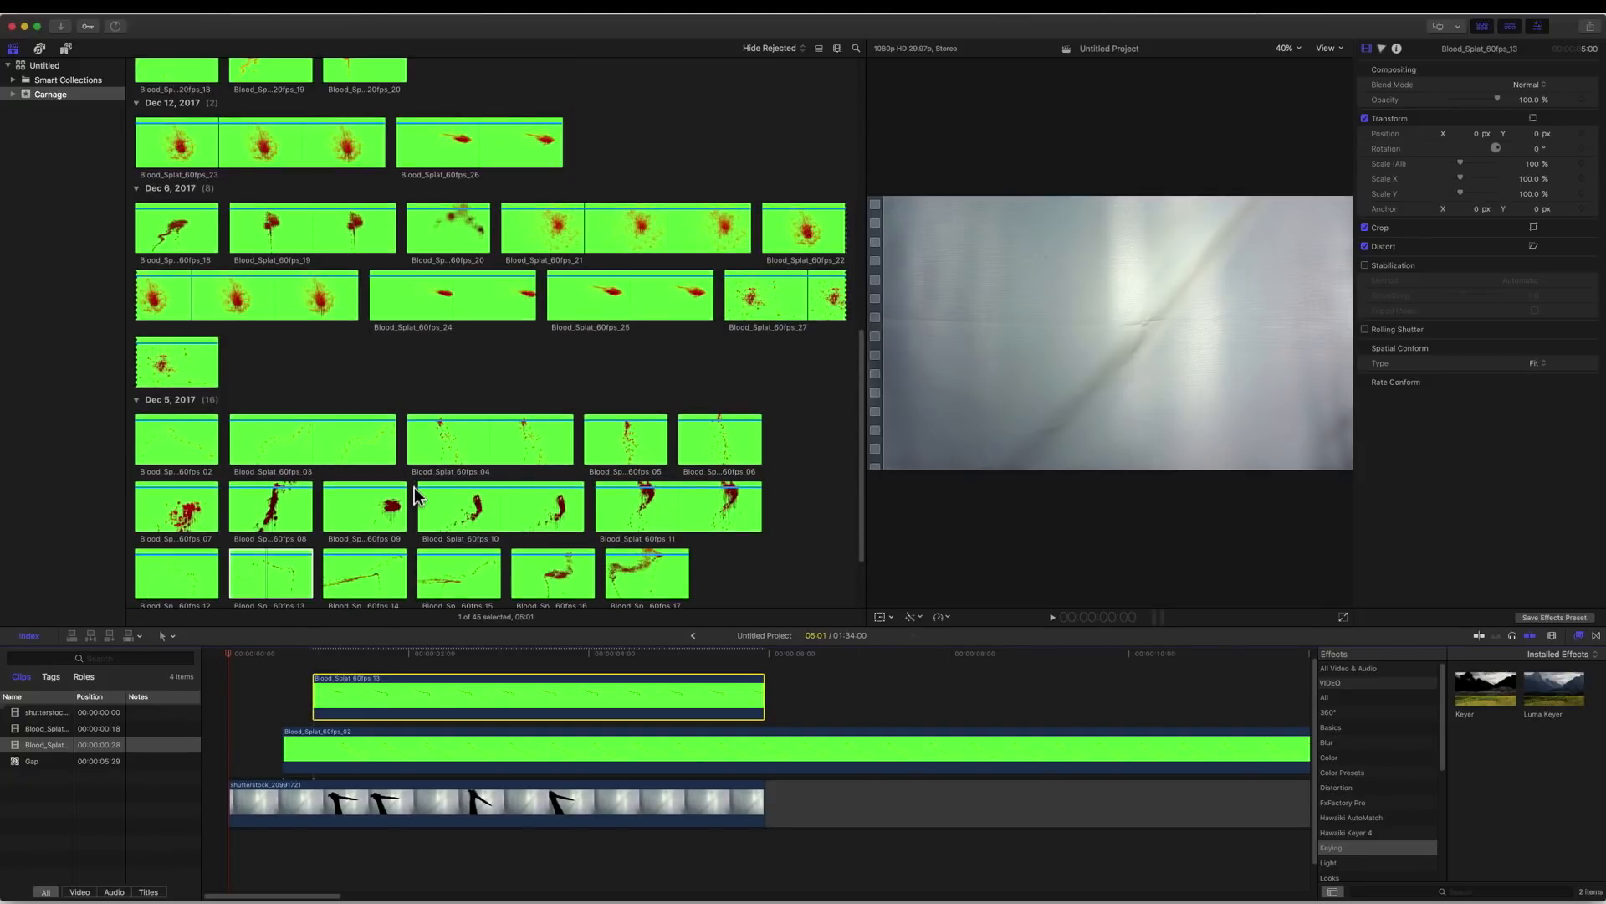
{"action": "left_click", "coordinate": [559, 308]}
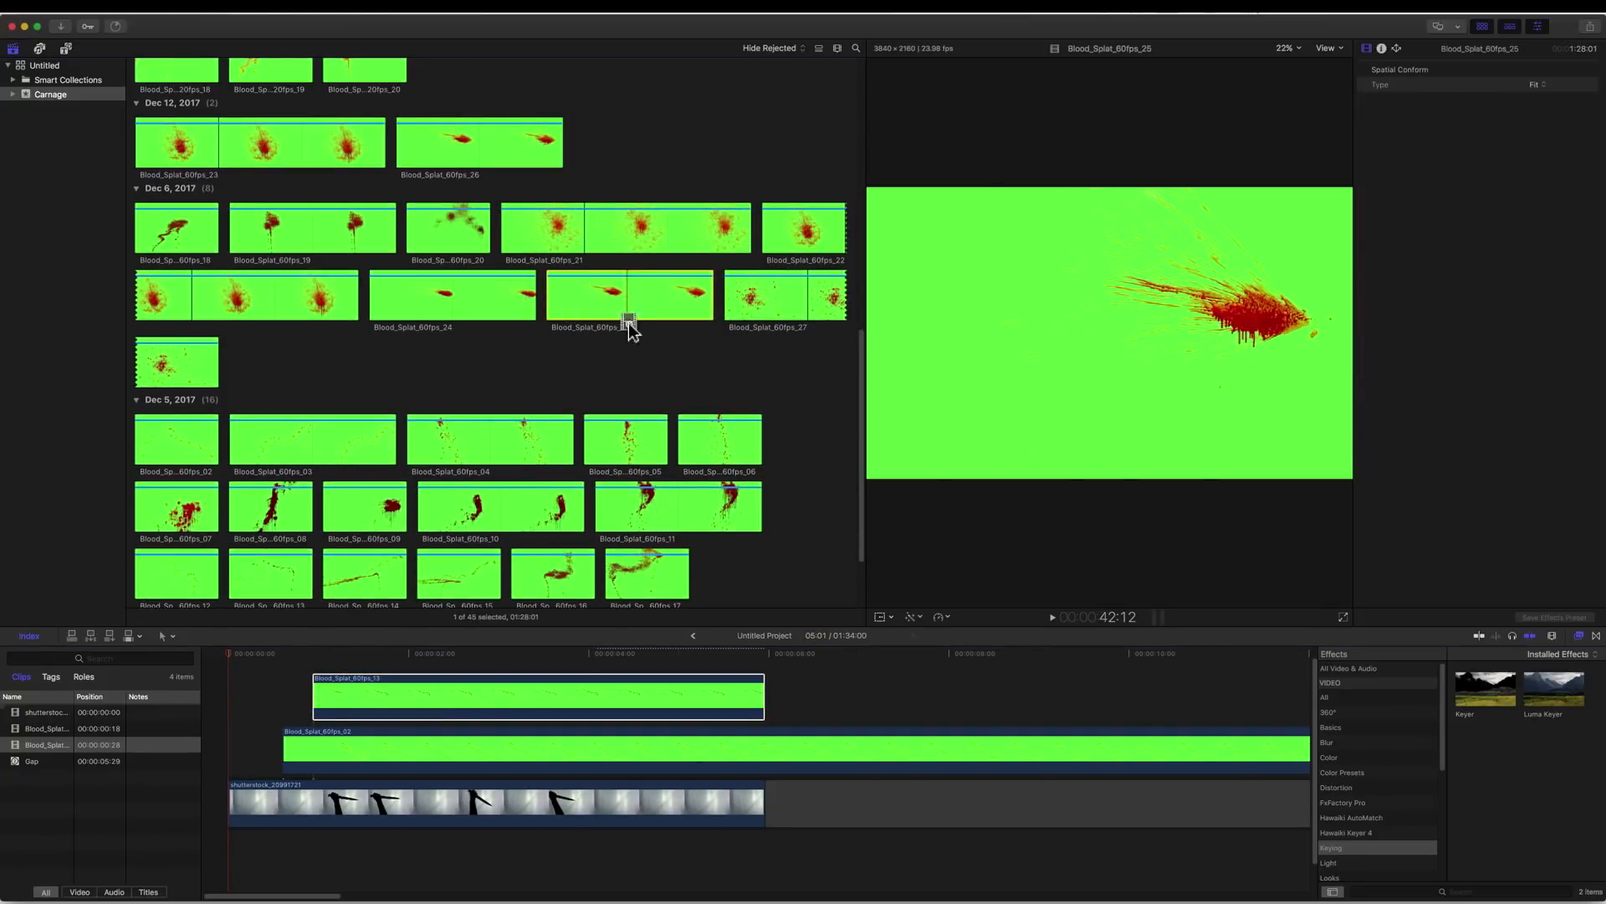
{"action": "left_click_drag", "start_coordinate": [614, 478], "coordinate": [366, 673]}
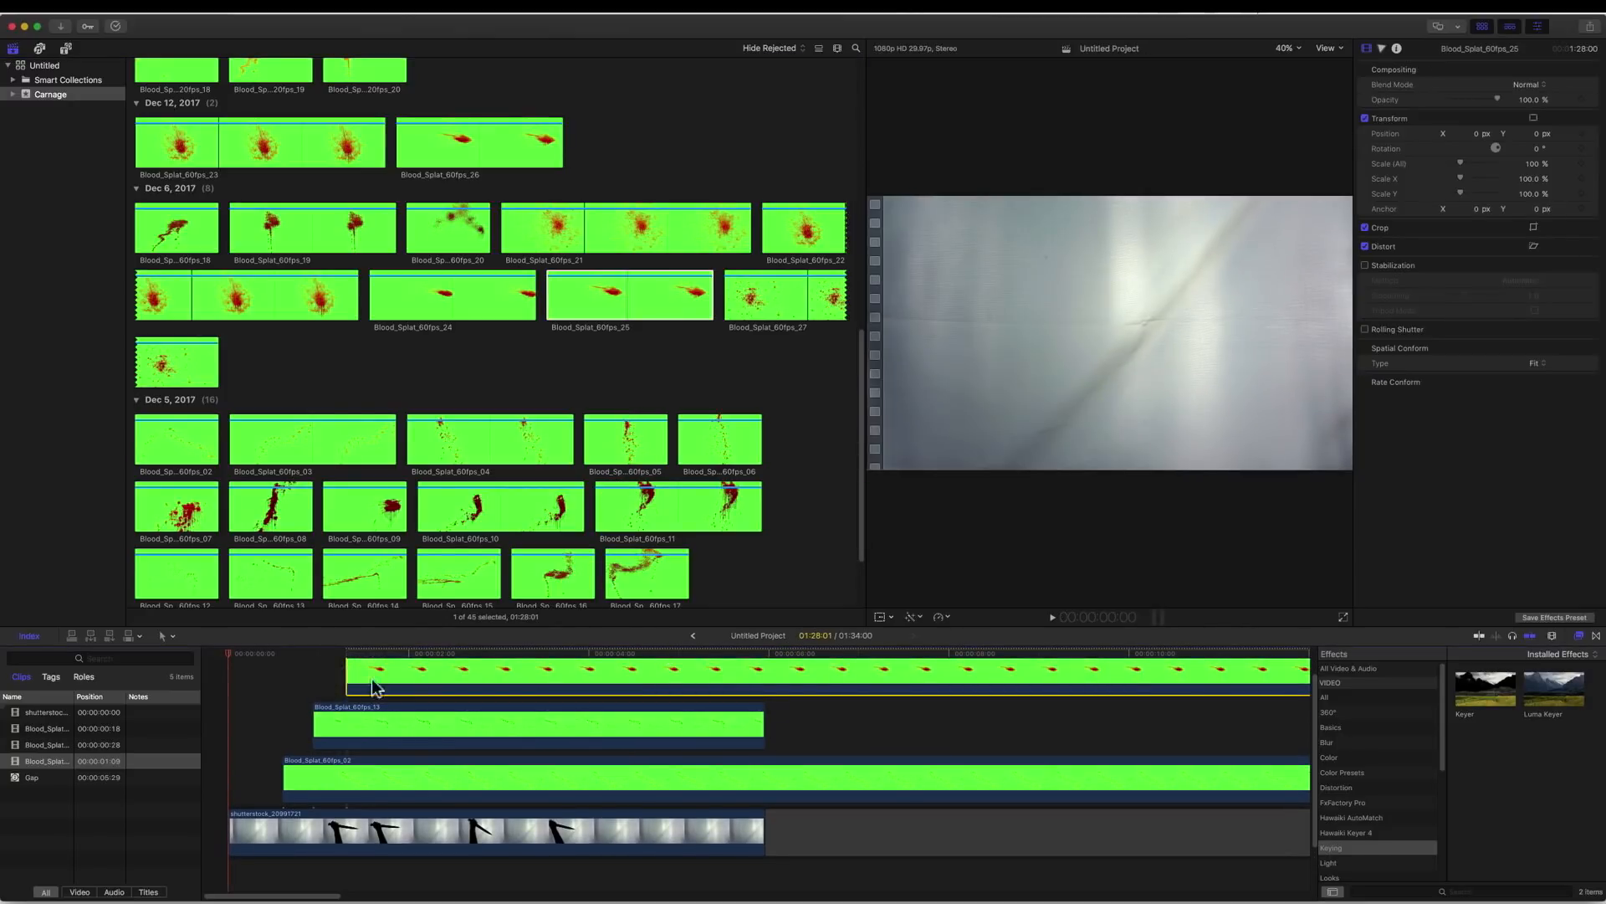
Retime Blood_Splat_60fps_02 and Blood_Splat_60fps_13 in the timeline to Fast at 200% speed.
{"action": "left_click", "coordinate": [441, 782]}
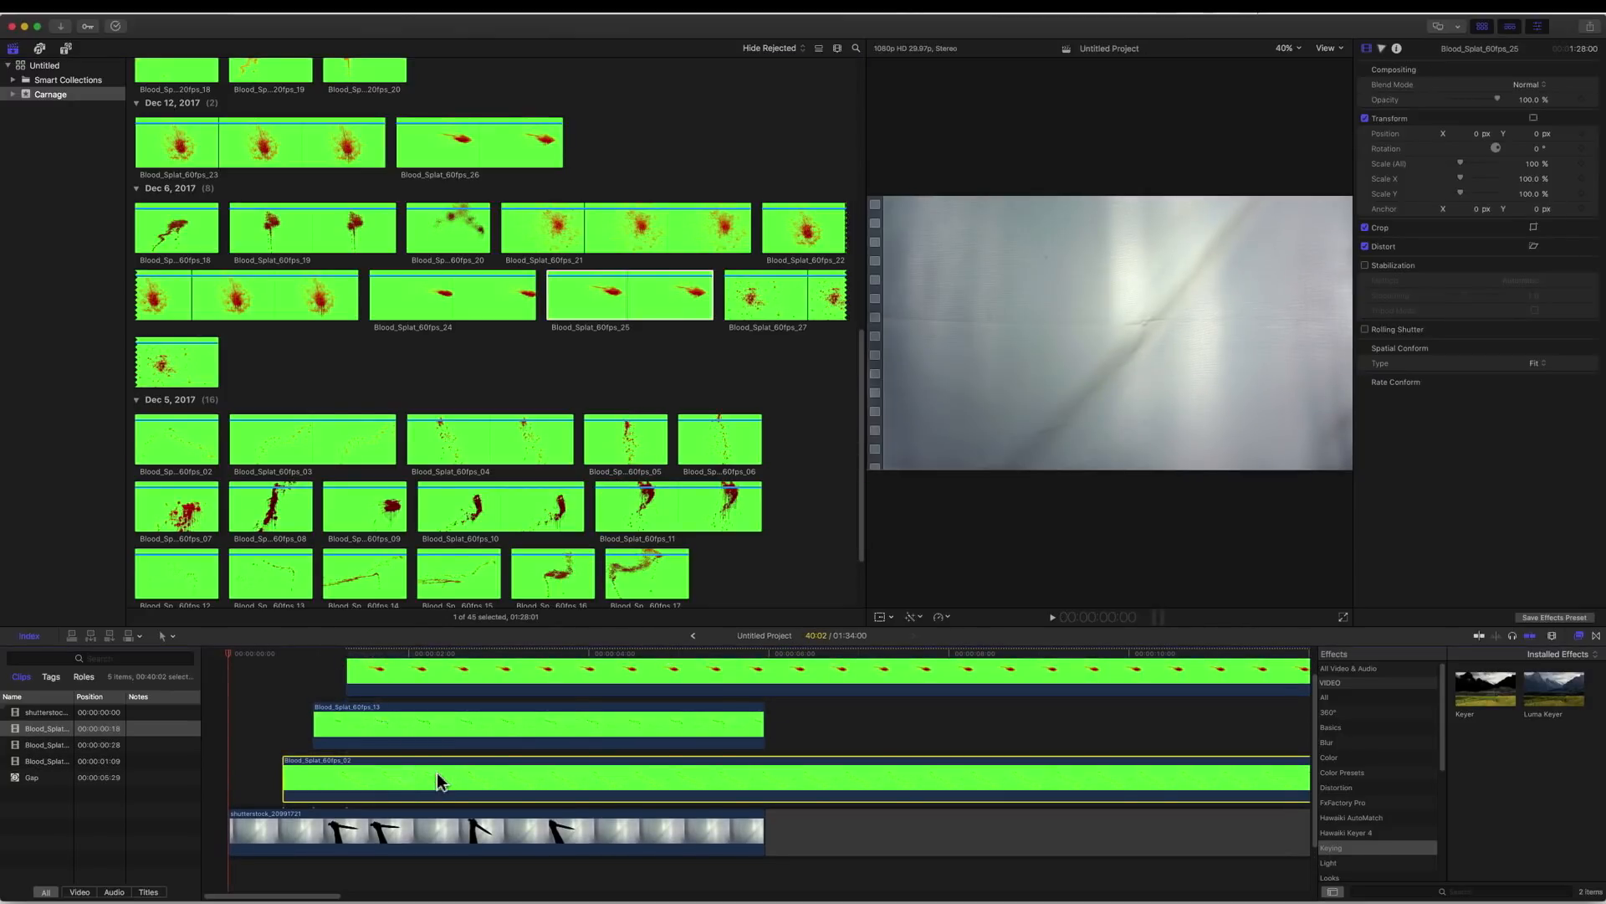
{"action": "left_click", "coordinate": [940, 617]}
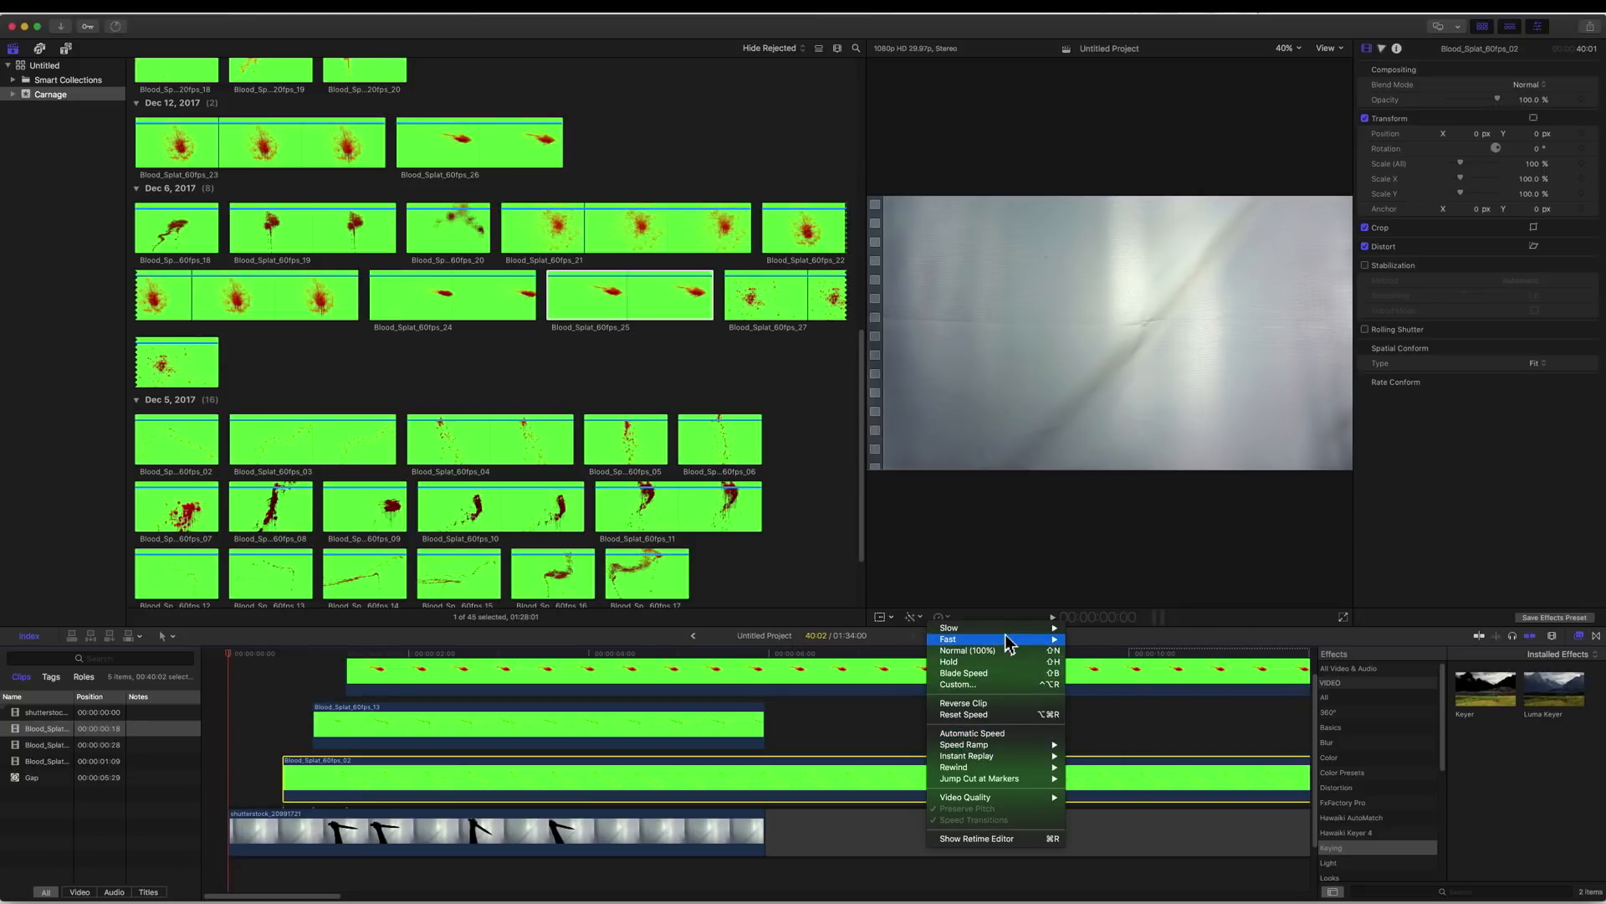
{"action": "mouse_move", "coordinate": [1007, 641]}
{"action": "left_click", "coordinate": [1087, 639]}
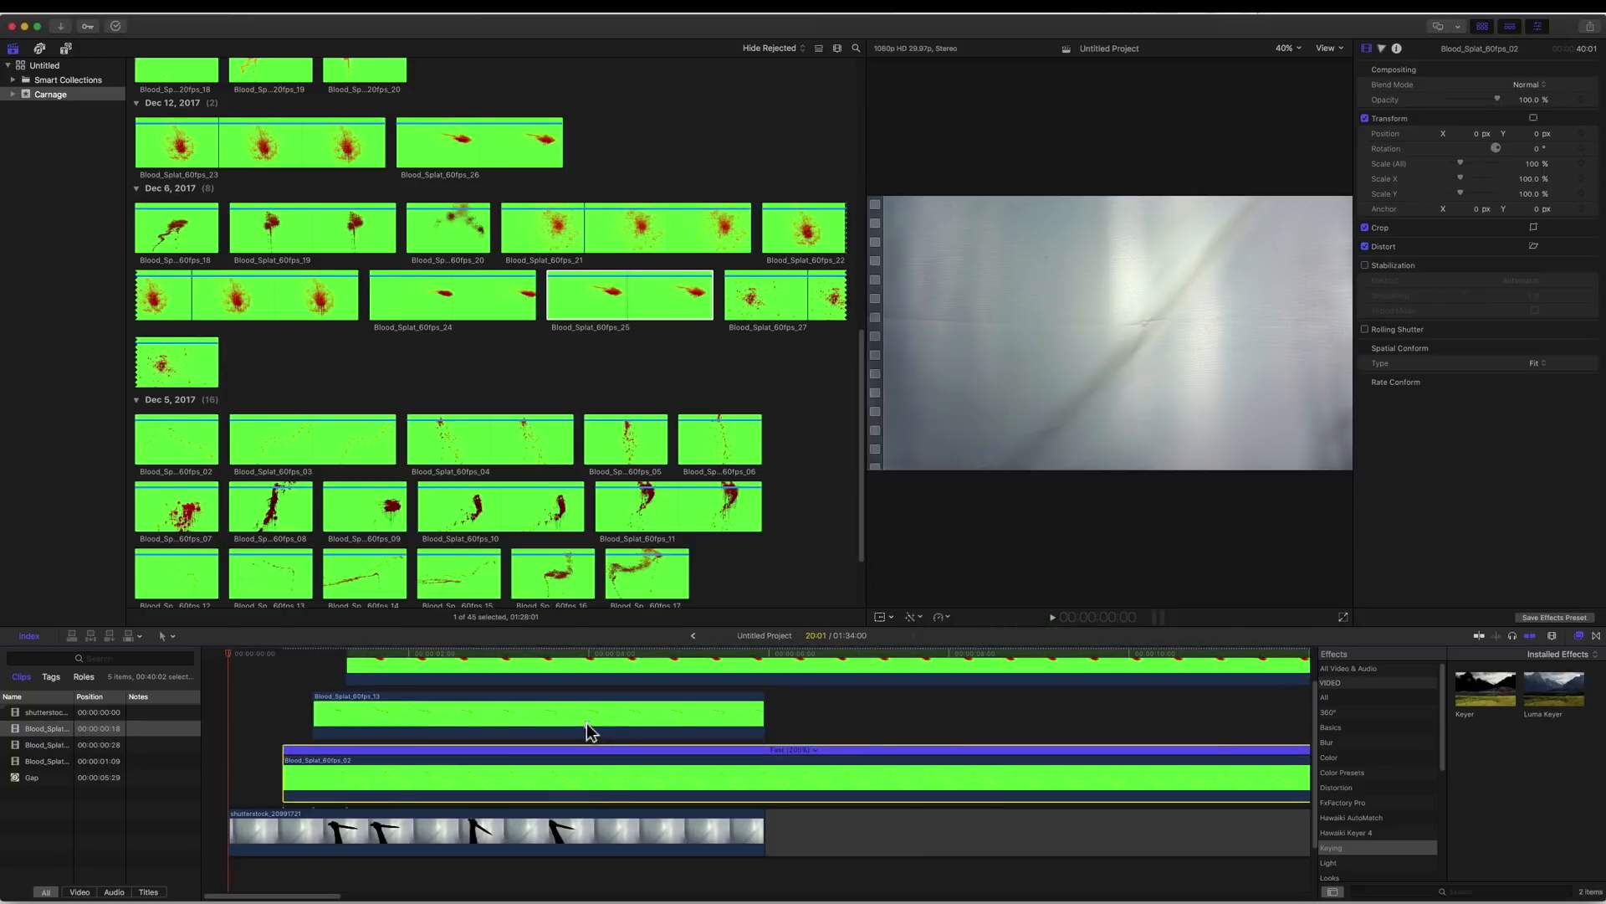
{"action": "left_click", "coordinate": [587, 725]}
{"action": "left_click", "coordinate": [939, 620]}
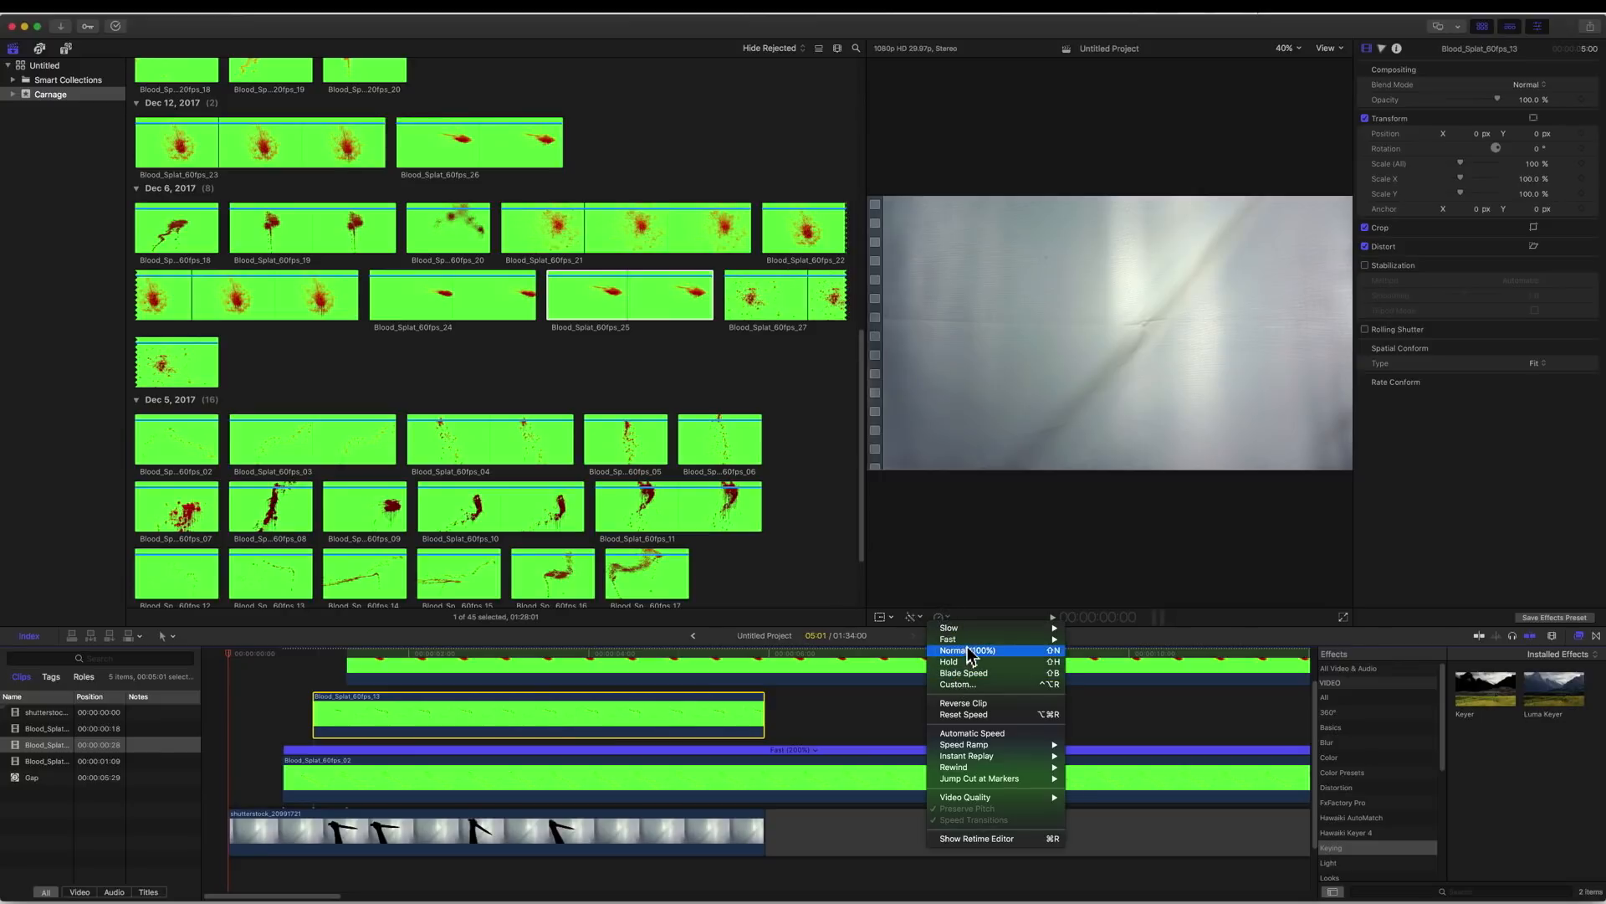
{"action": "mouse_move", "coordinate": [1004, 640]}
{"action": "left_click", "coordinate": [1081, 662]}
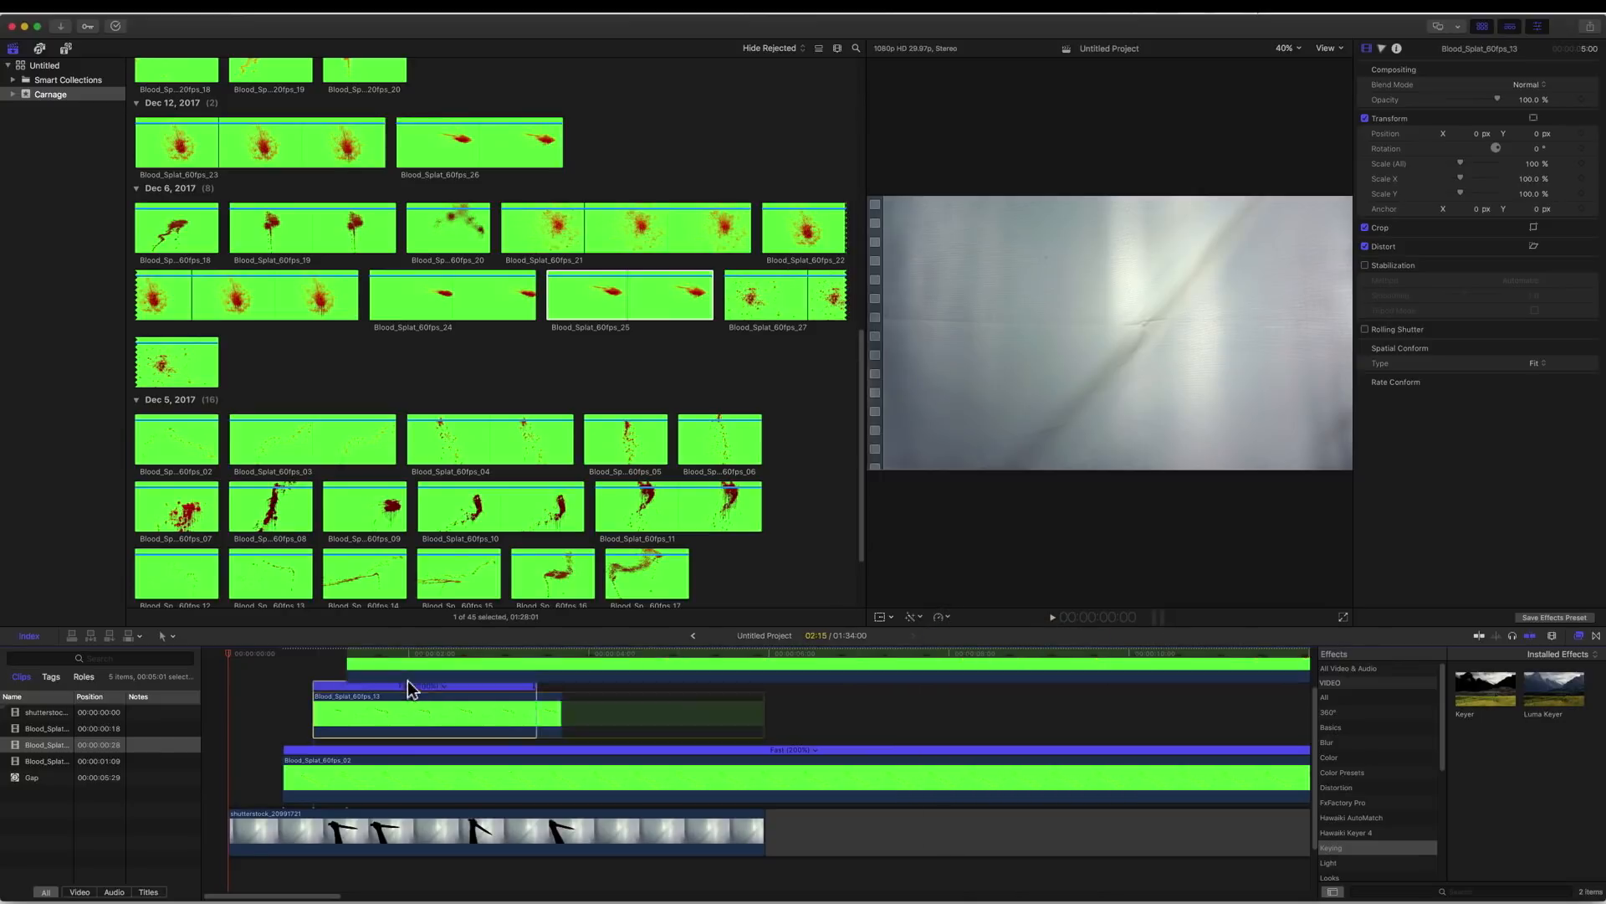
Retime Blood_Splat_60fps_25 to Fast at 200% speed and play the sequence from near its start.
{"action": "left_click", "coordinate": [457, 667]}
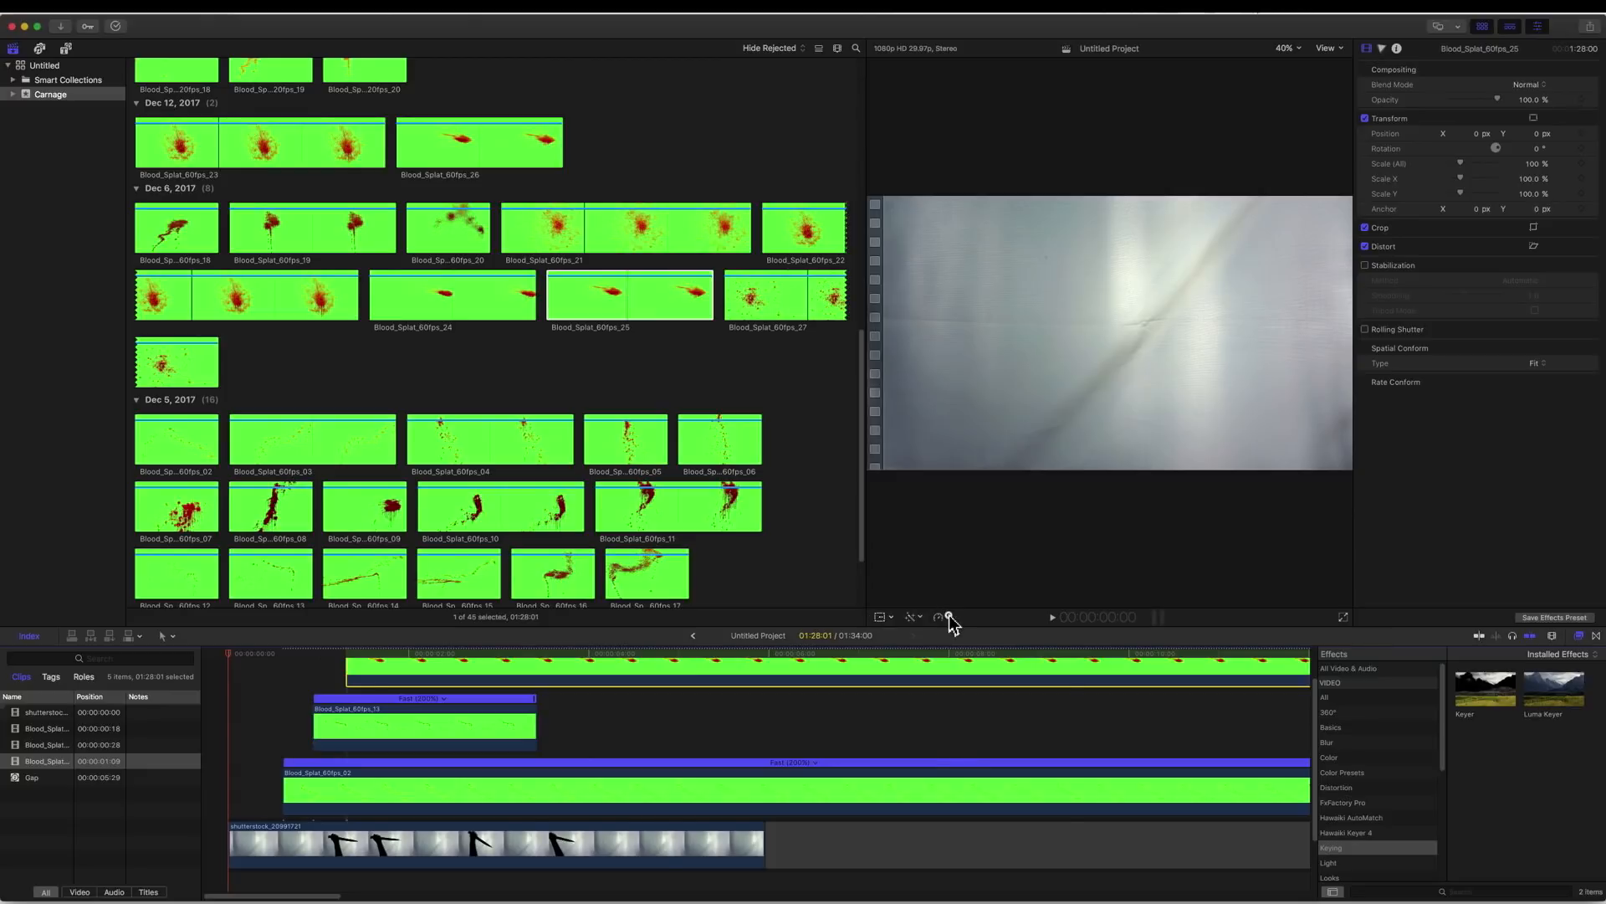
{"action": "left_click", "coordinate": [950, 621]}
{"action": "mouse_move", "coordinate": [1004, 639]}
{"action": "left_click", "coordinate": [1095, 639]}
{"action": "left_click", "coordinate": [250, 650]}
{"action": "key", "text": "space"}
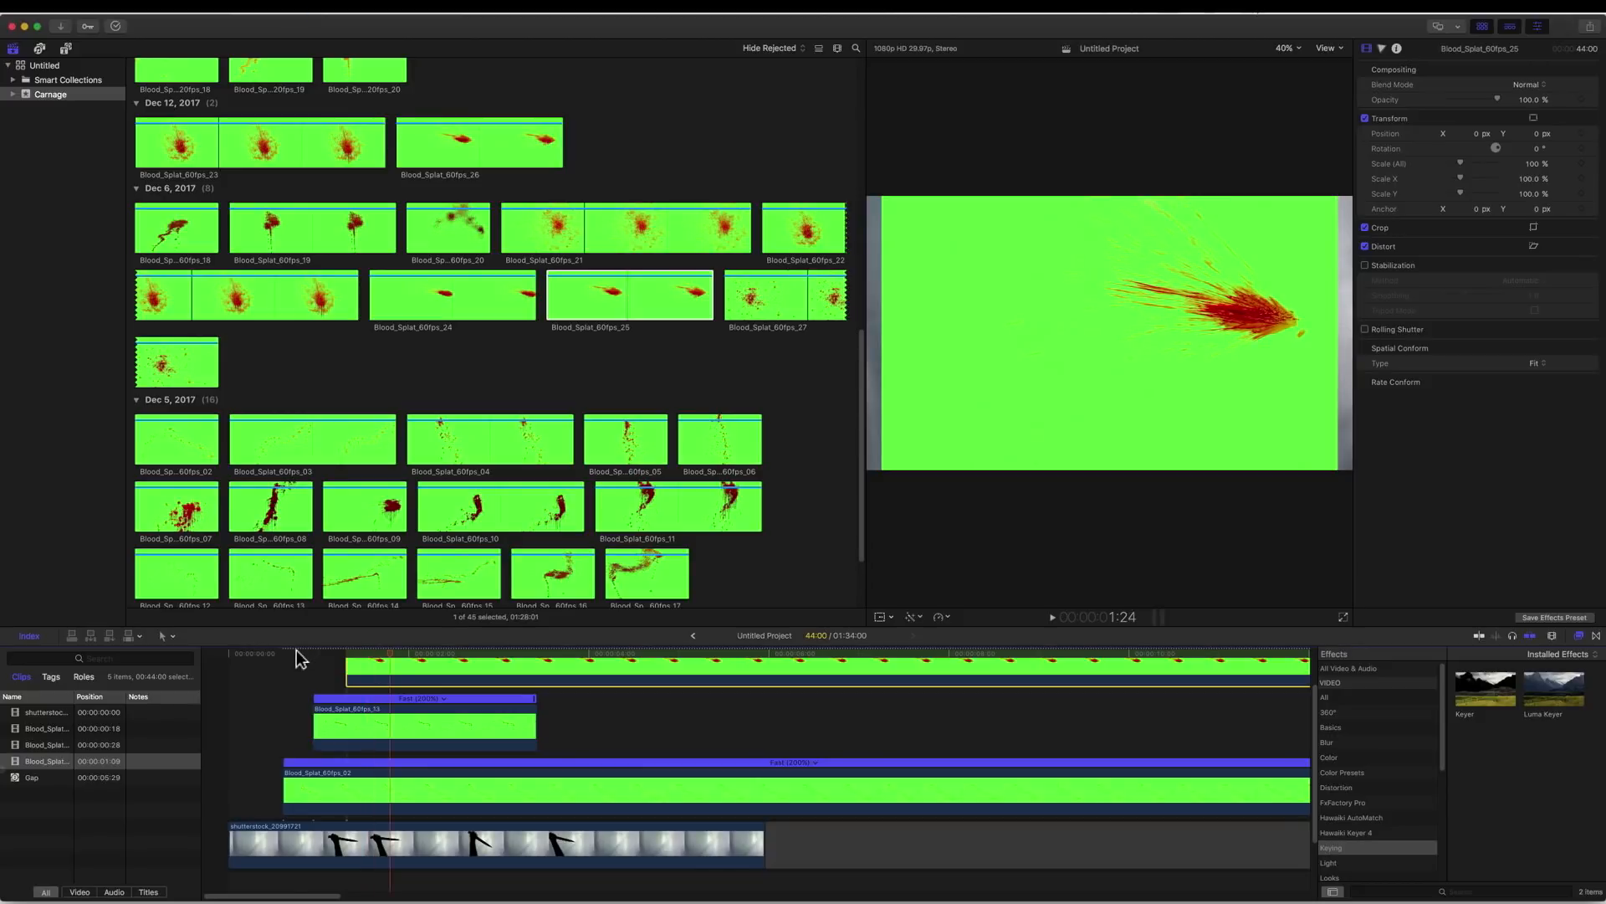
Shift Blood_Splat_60fps_13 and Blood_Splat_60fps_25 to about 00:00:04:22 and 00:00:05:03, and start Blood_Splat_60fps_02 at about 00:00:02:04.
{"action": "left_click", "coordinate": [242, 651]}
{"action": "left_click", "coordinate": [405, 704]}
{"action": "left_click", "coordinate": [419, 675], "text": "super"}
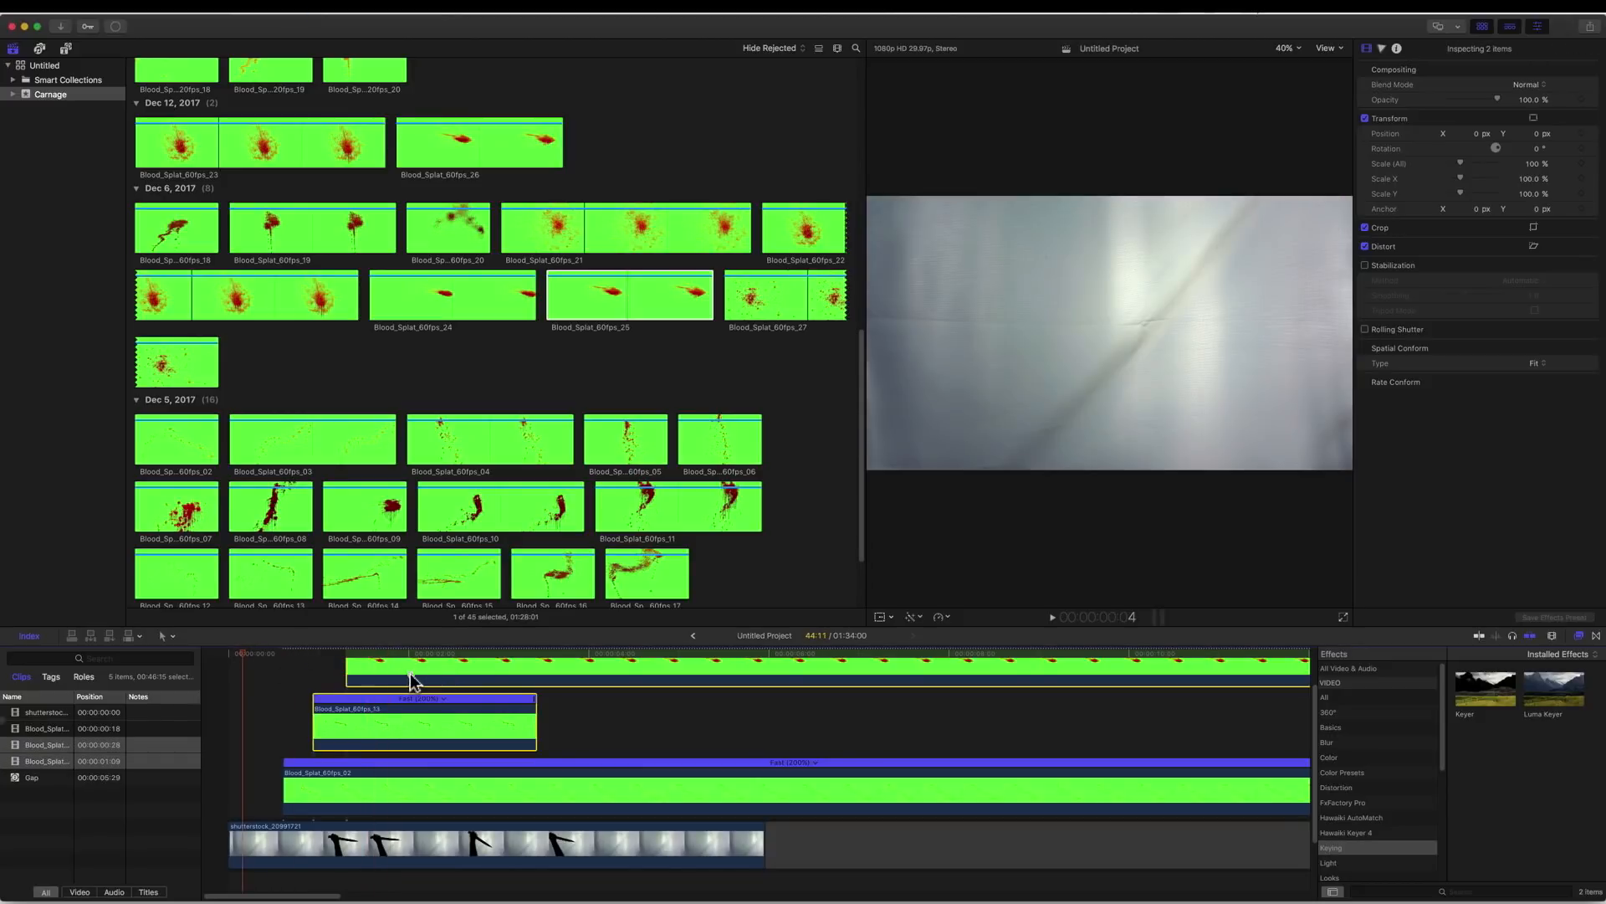
{"action": "left_click_drag", "start_coordinate": [410, 677], "coordinate": [752, 679]}
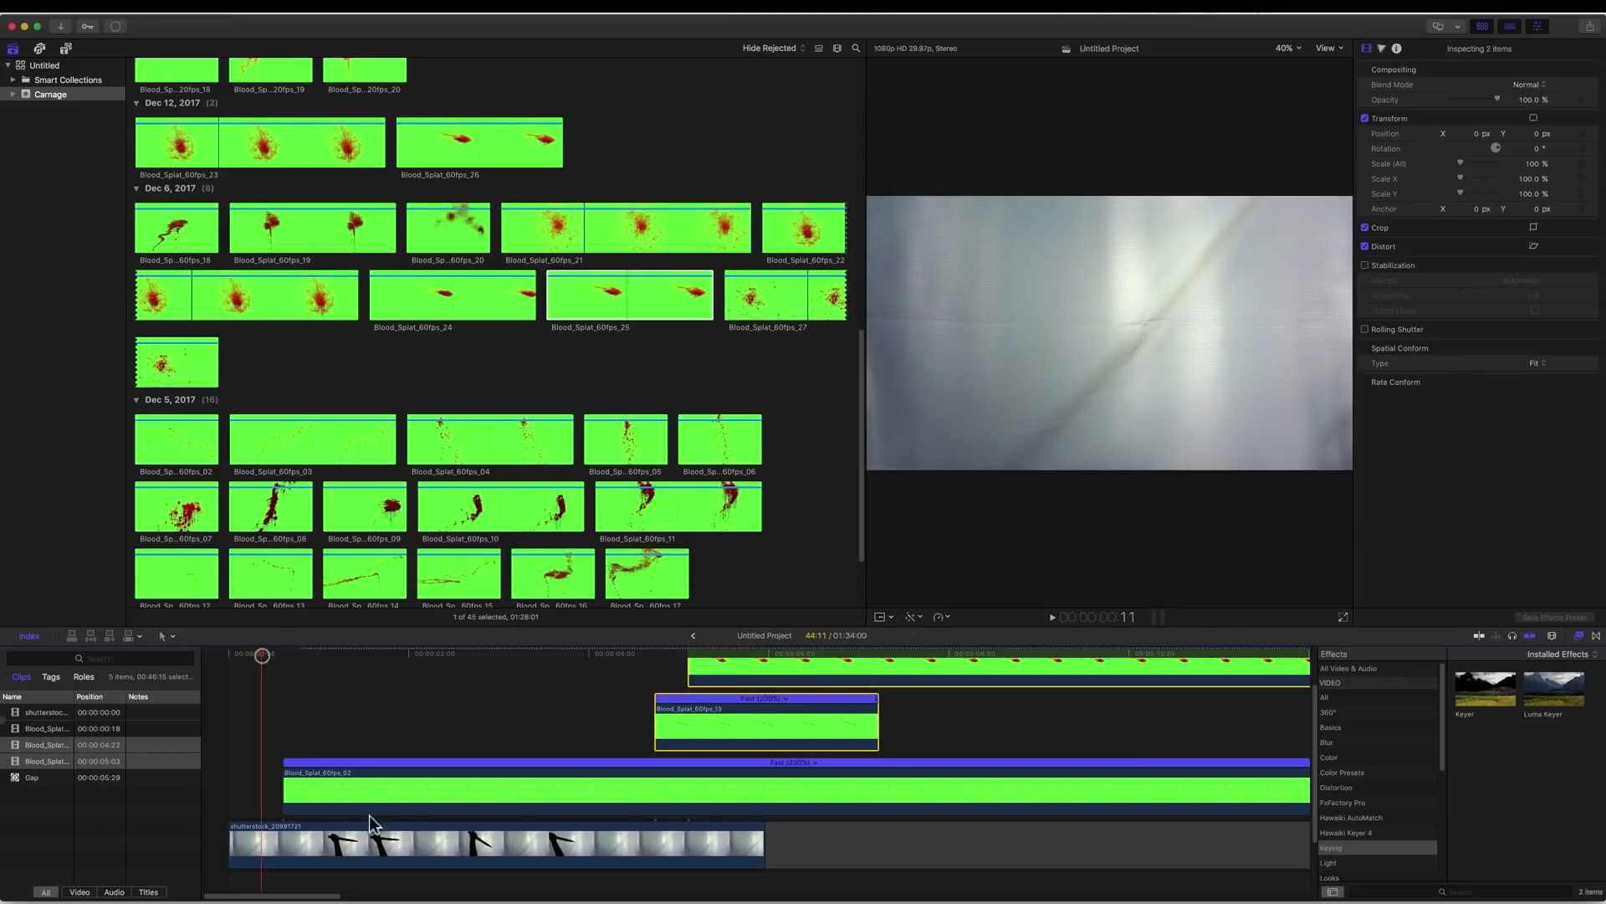
{"action": "left_click_drag", "start_coordinate": [368, 816], "coordinate": [570, 807]}
{"action": "left_click_drag", "start_coordinate": [258, 650], "coordinate": [430, 674]}
{"action": "left_click_drag", "start_coordinate": [580, 795], "coordinate": [525, 796]}
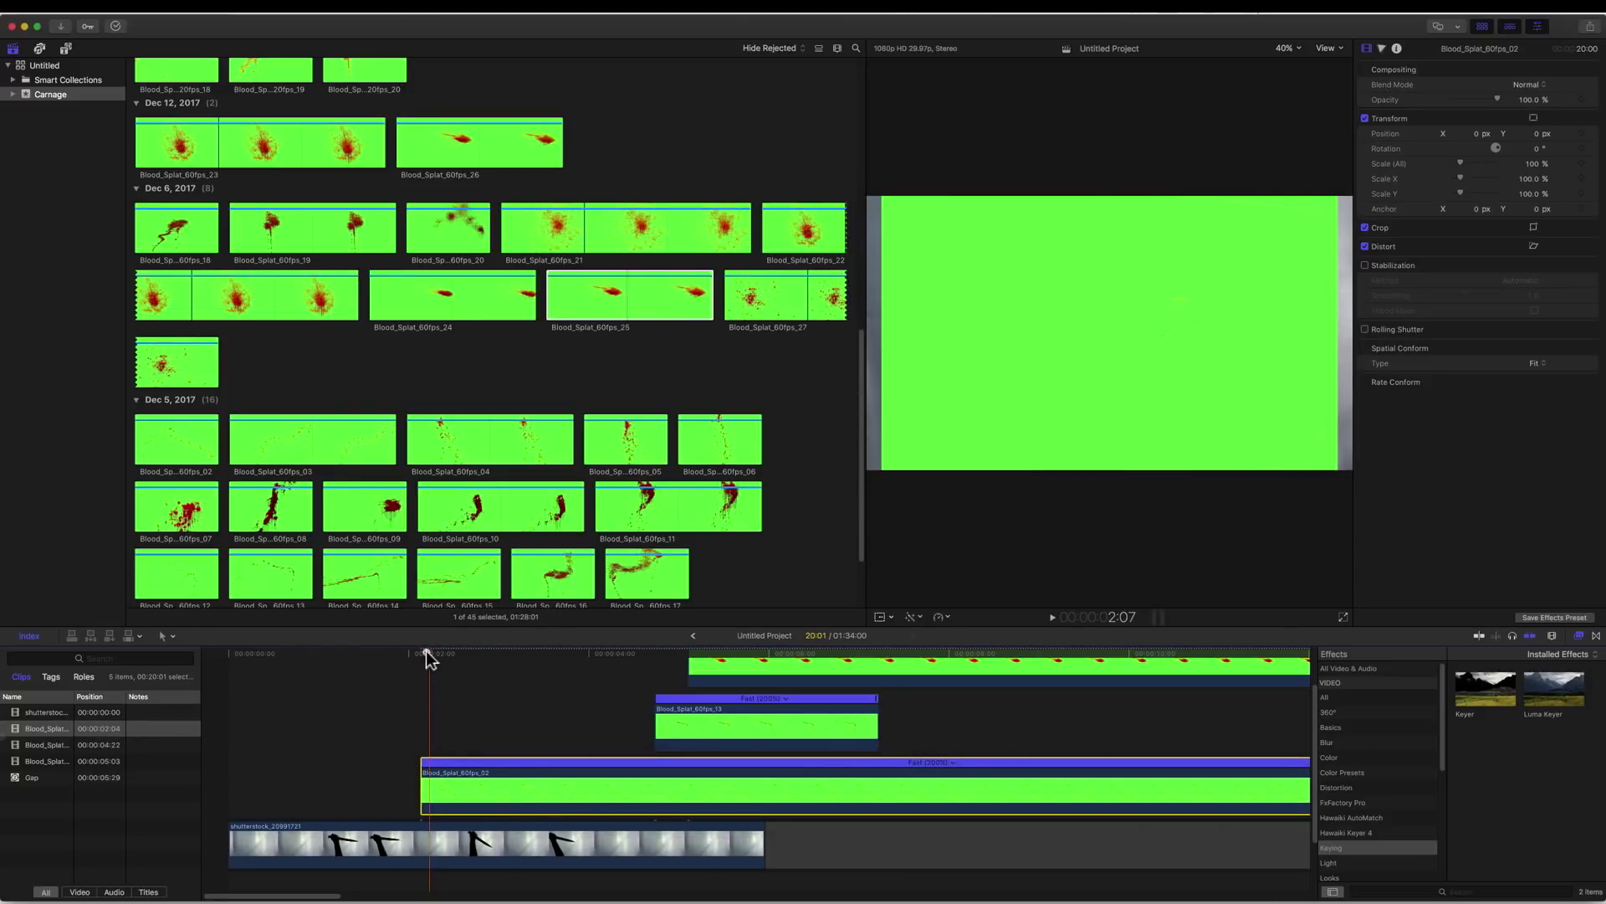
Set Blood_Splat_60fps_02's blend mode to Multiply and play it over the knife silhouette.
{"action": "left_click", "coordinate": [389, 650]}
{"action": "key", "text": "space"}
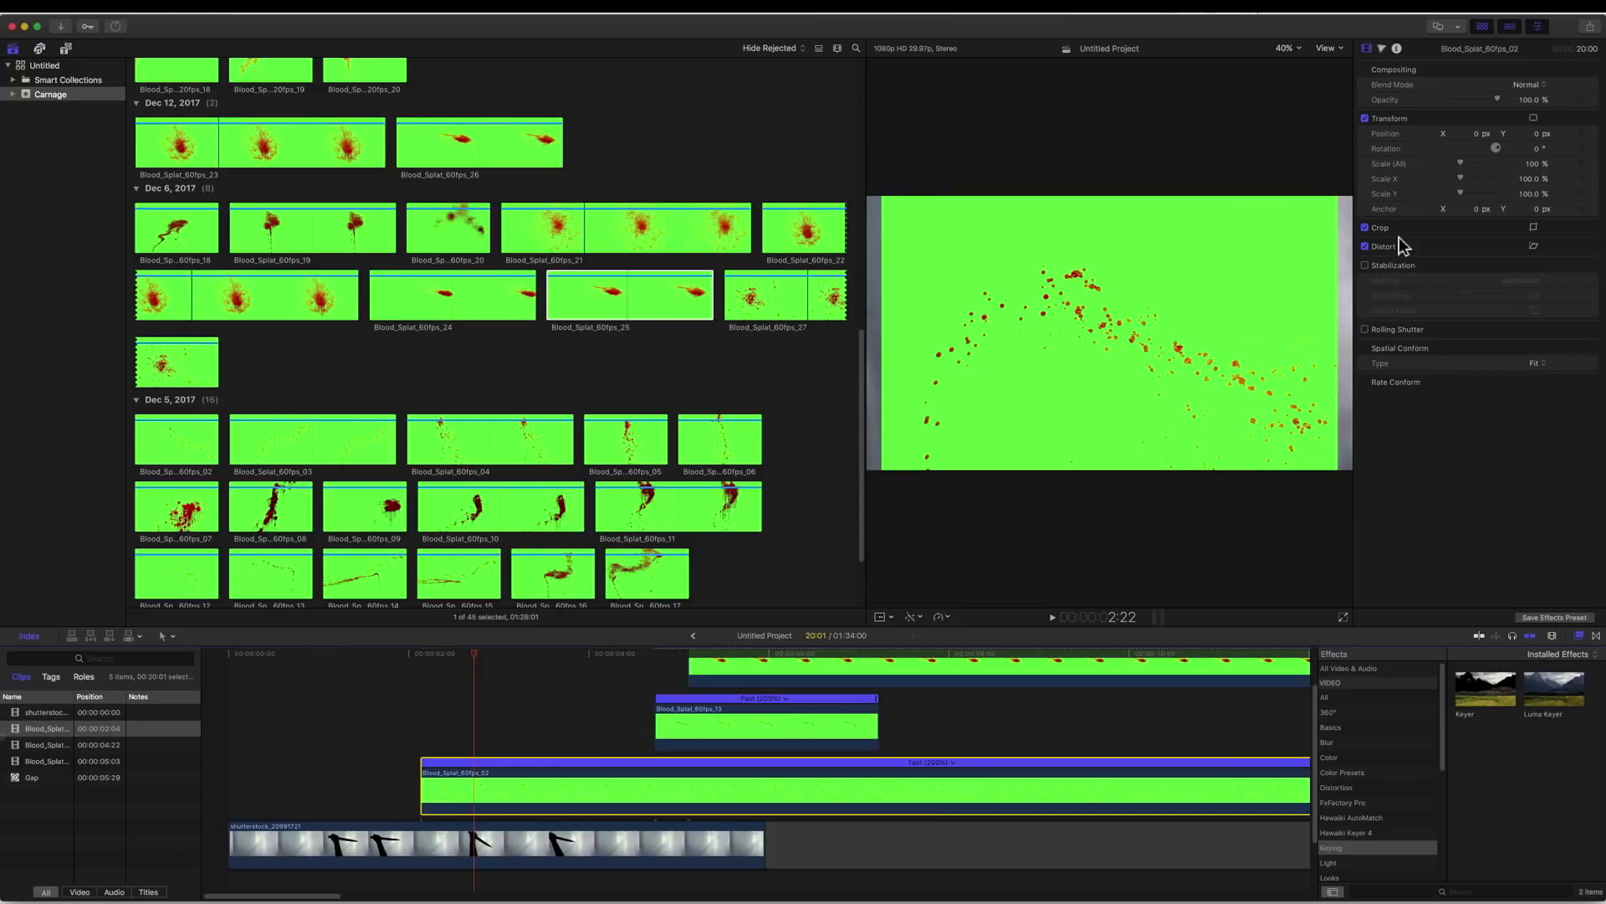
{"action": "left_click", "coordinate": [1534, 87]}
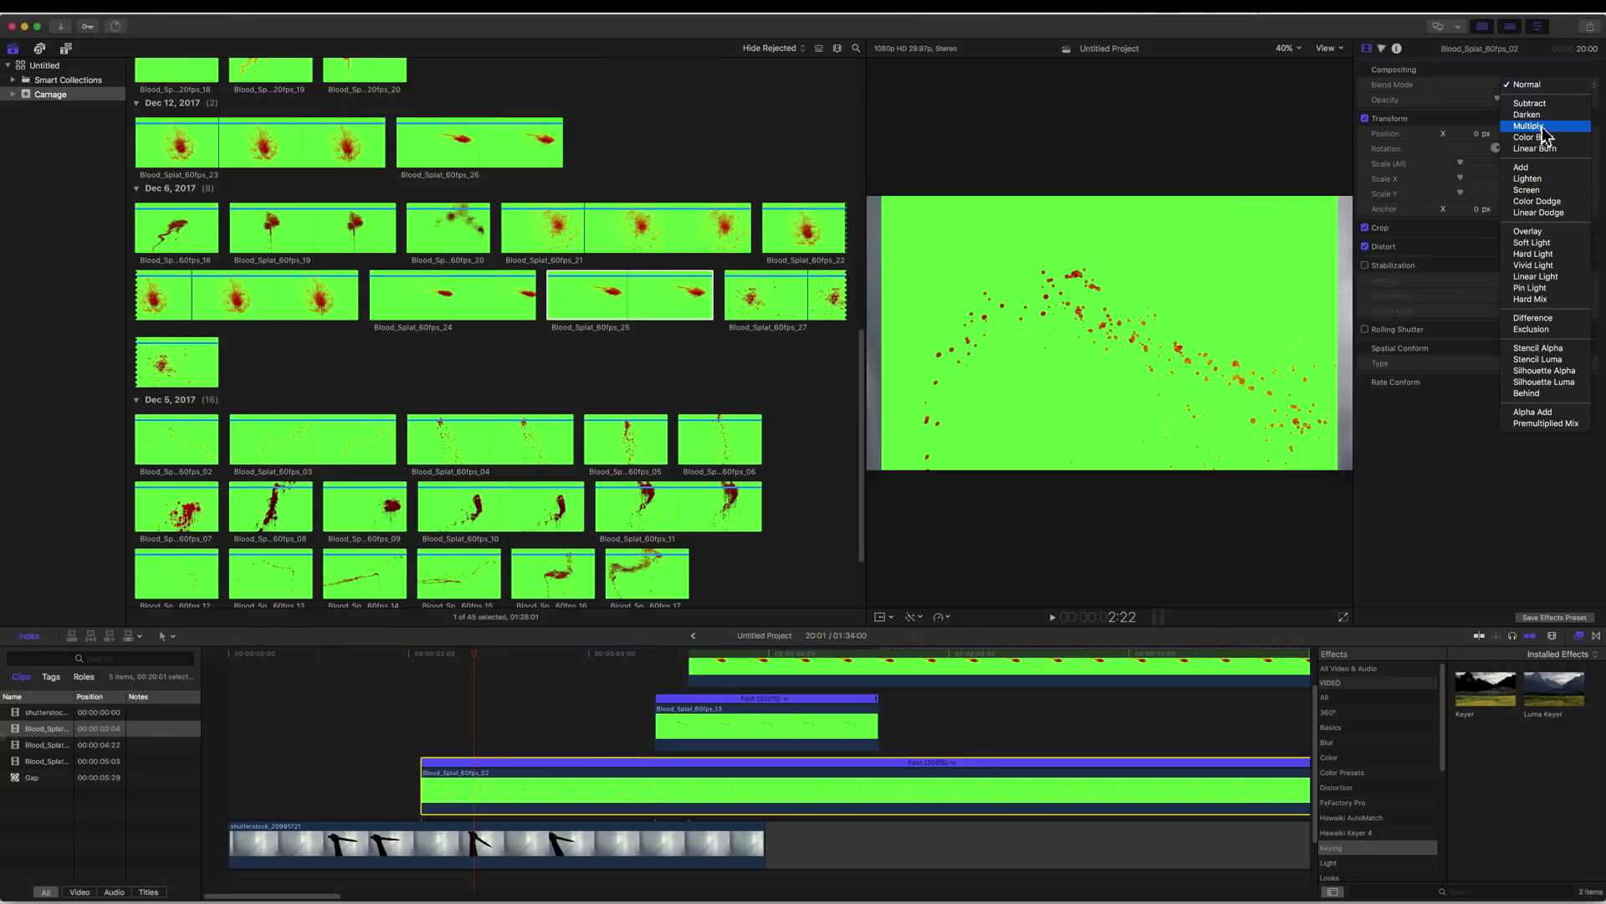
{"action": "left_click", "coordinate": [1540, 127]}
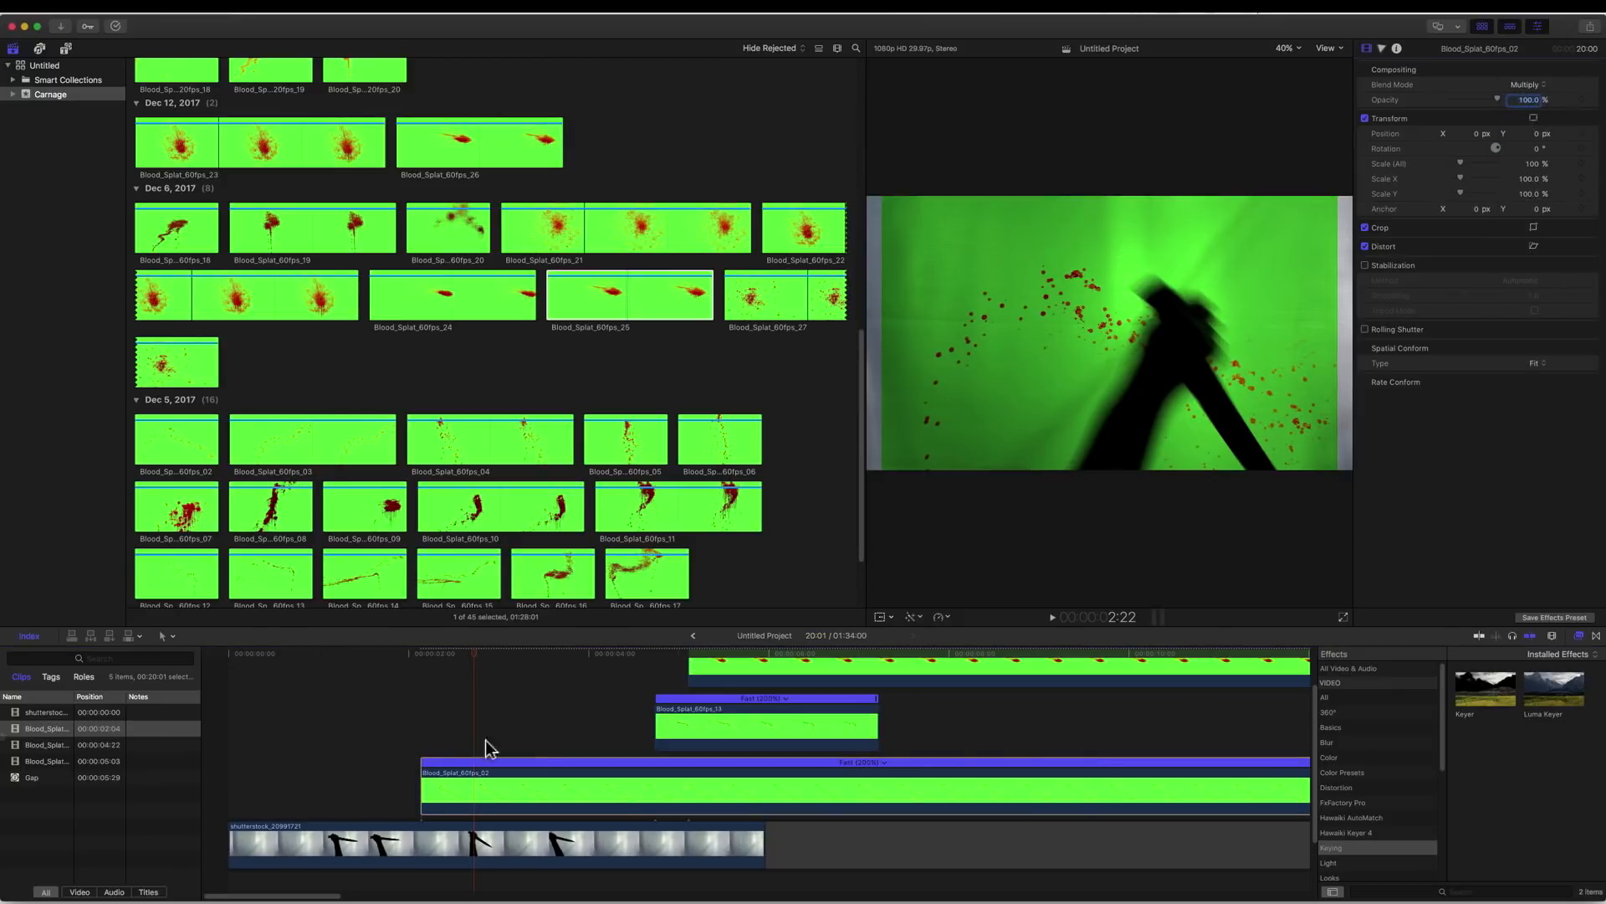
{"action": "left_click", "coordinate": [404, 652]}
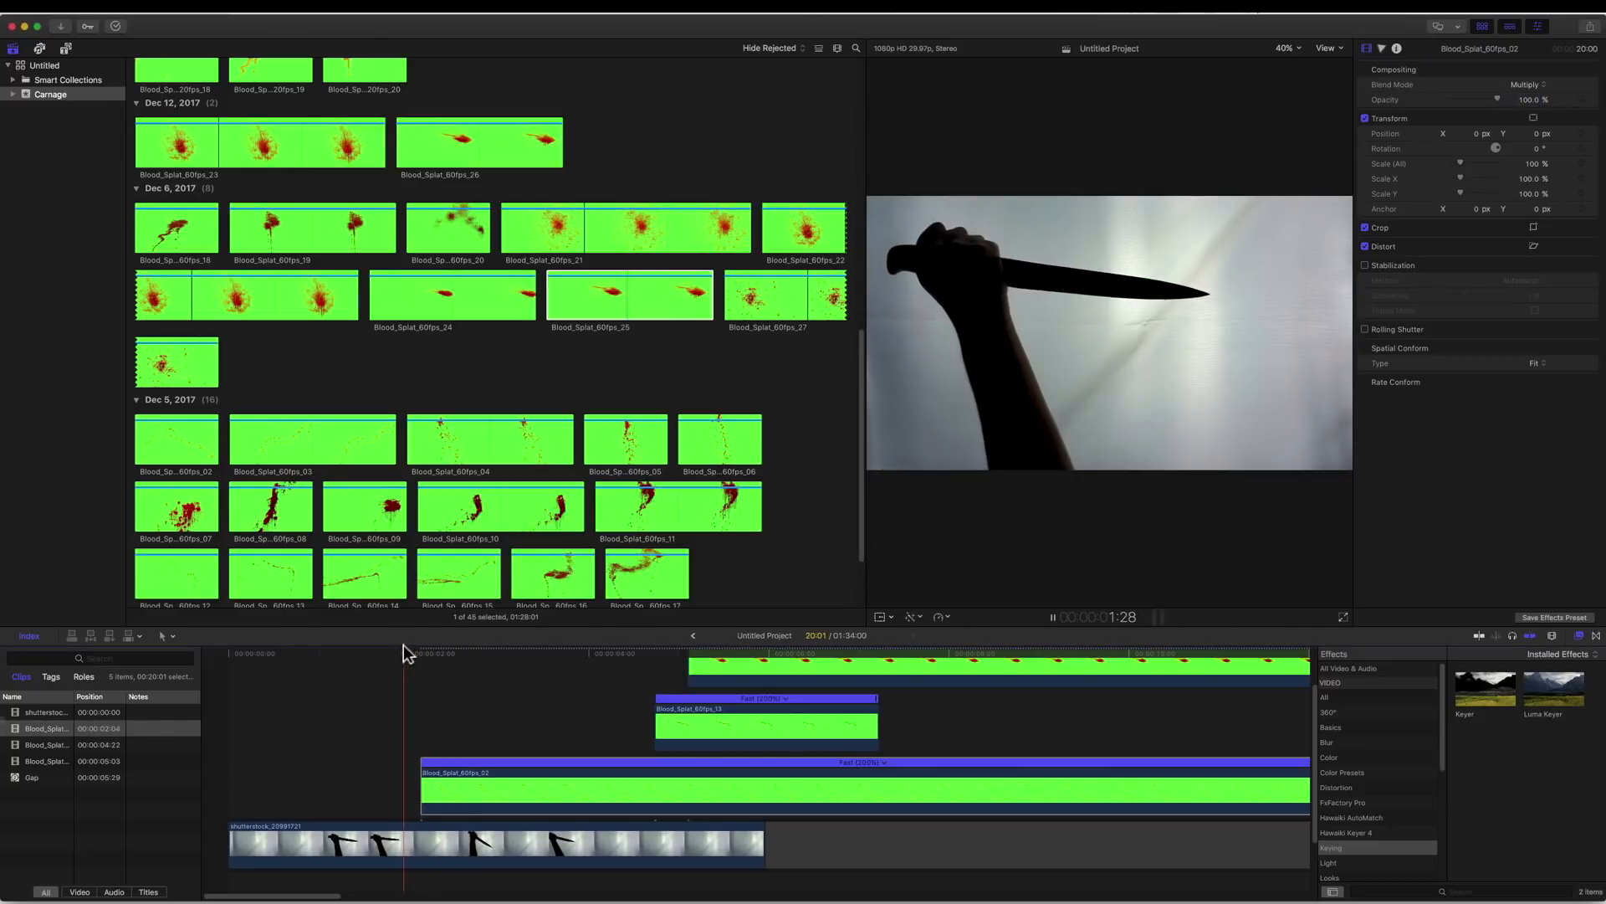
{"action": "key", "text": "space"}
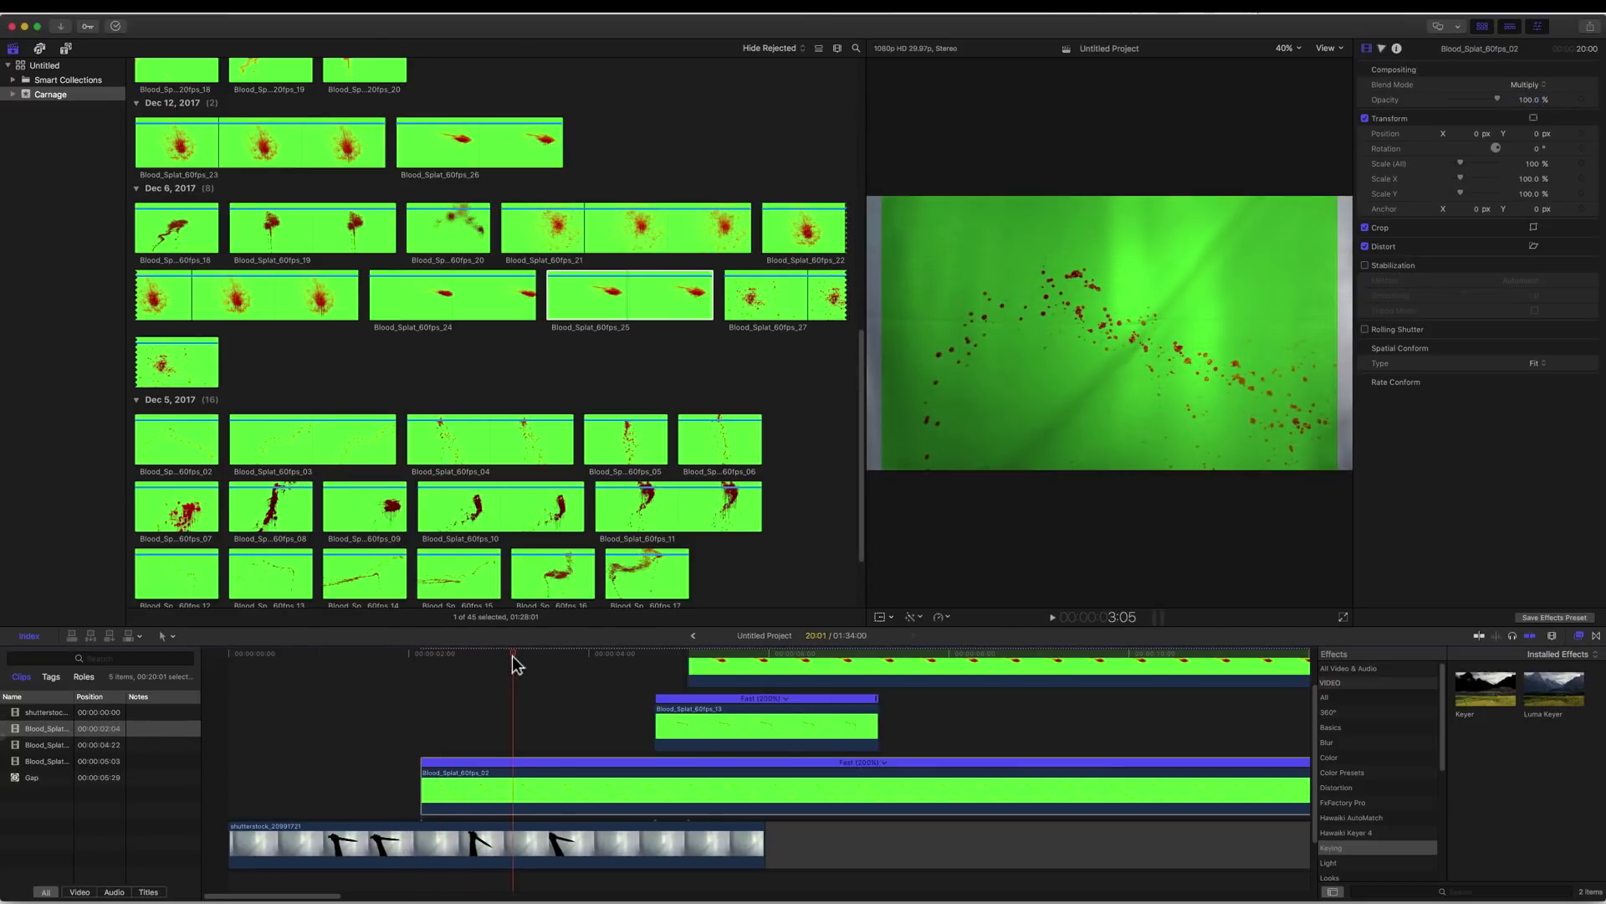
{"action": "mouse_move", "coordinate": [512, 655]}
{"action": "left_mouse_down"}
{"action": "mouse_move", "coordinate": [478, 654]}
{"action": "mouse_move", "coordinate": [503, 655]}
{"action": "left_mouse_up"}
Move Blood_Splat_60fps_13 to start at about 00:00:02:18 and set its blend mode to Multiply.
{"action": "left_click", "coordinate": [711, 721]}
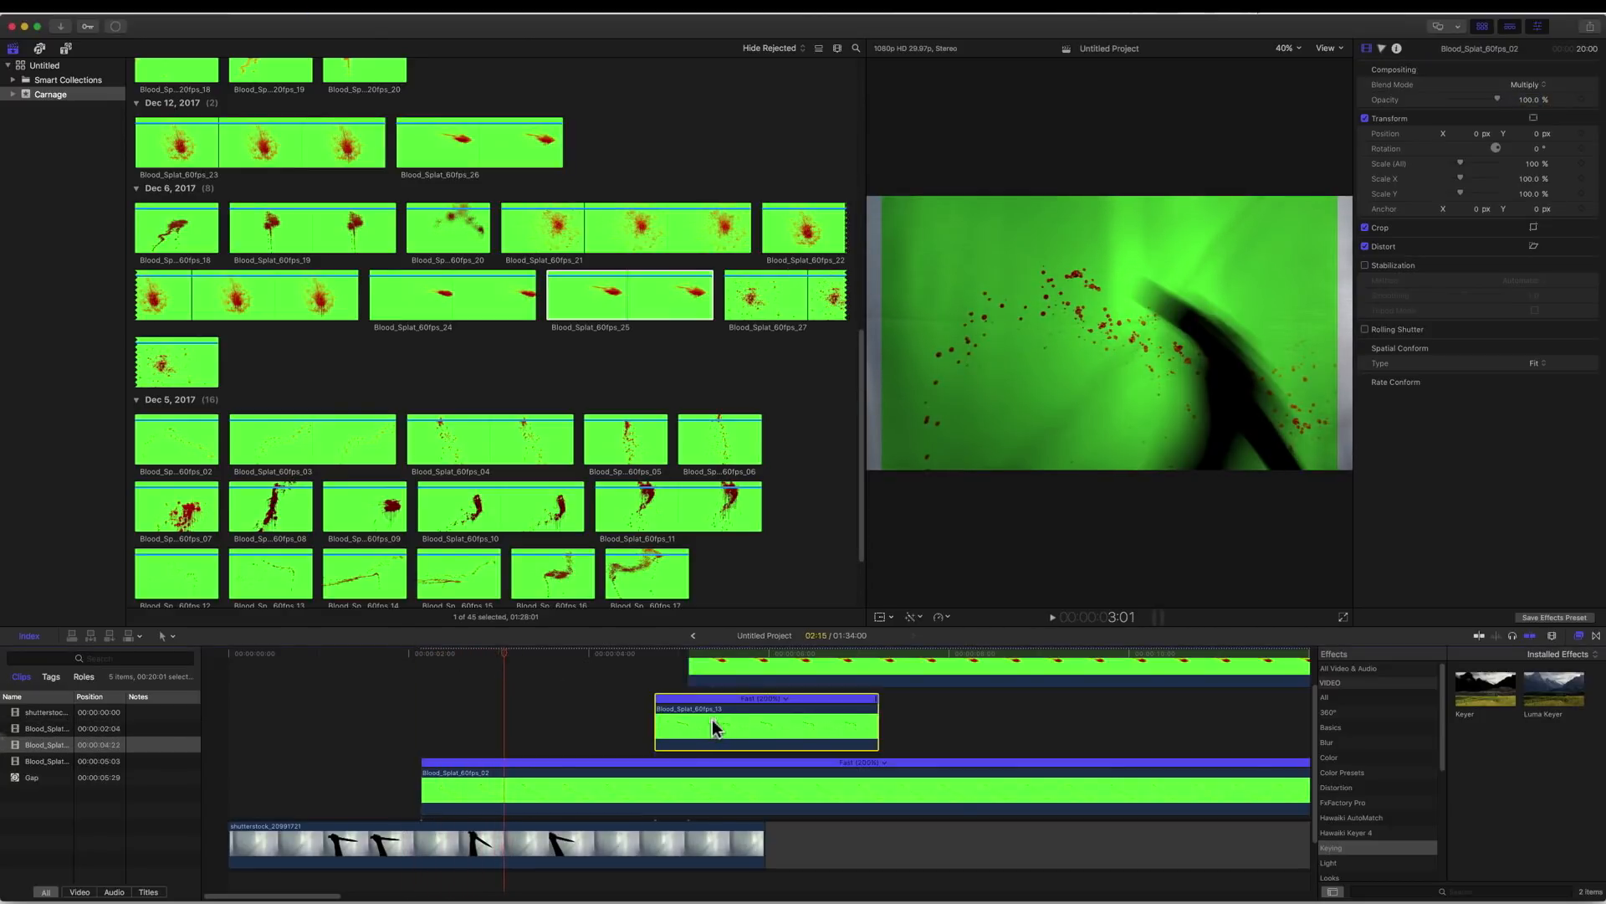
{"action": "left_click_drag", "start_coordinate": [711, 720], "coordinate": [519, 720]}
{"action": "left_click", "coordinate": [1528, 85]}
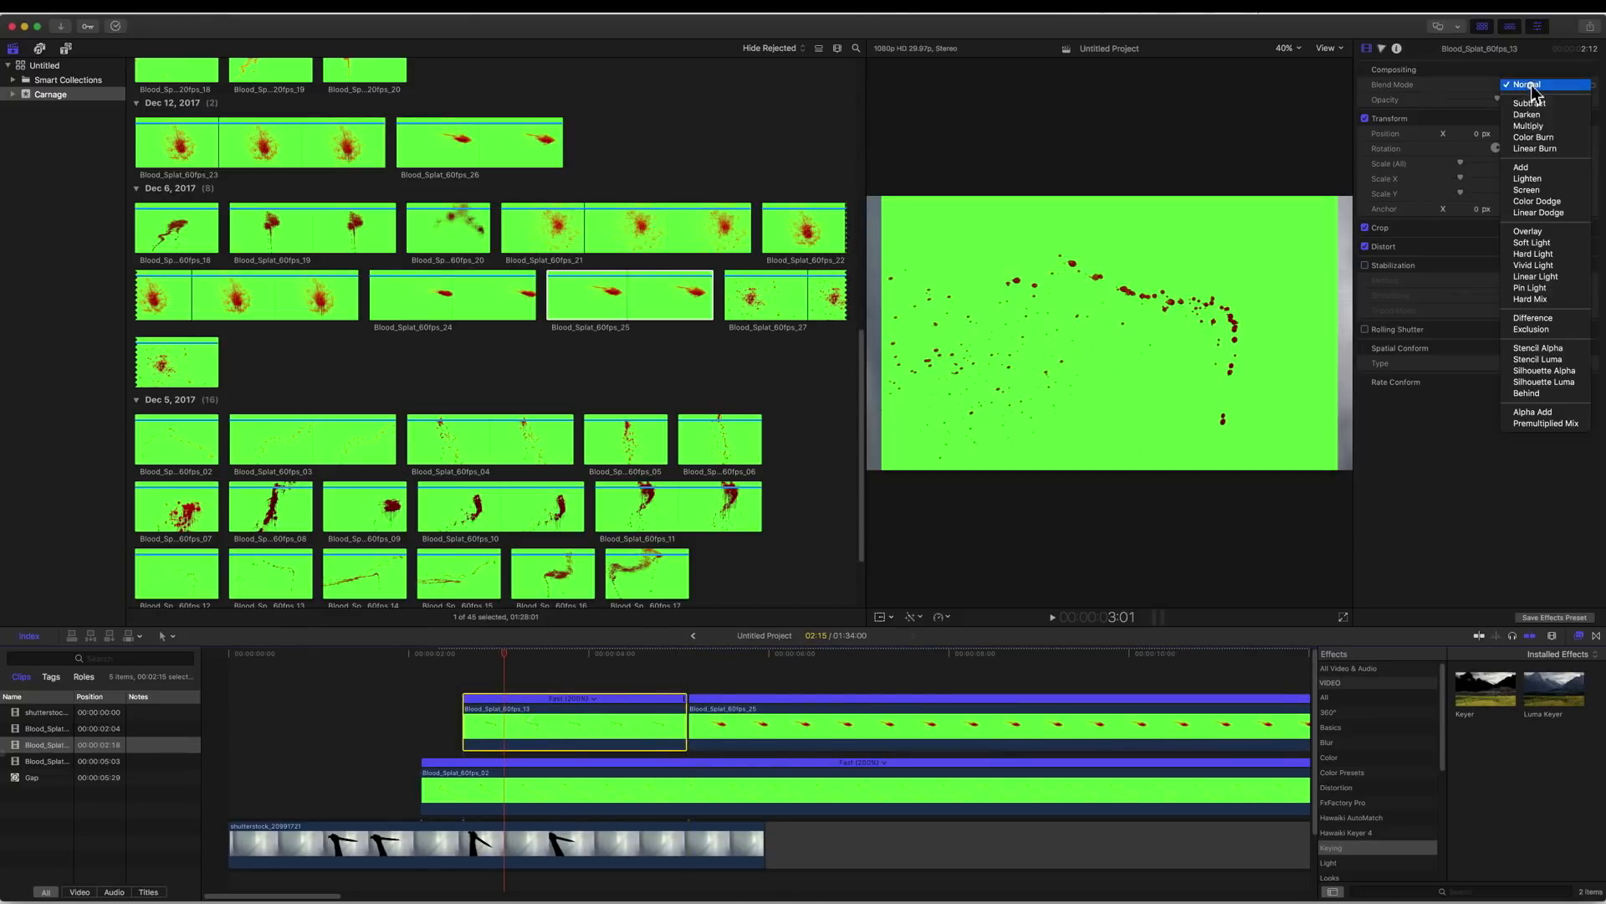
{"action": "left_click", "coordinate": [1548, 130]}
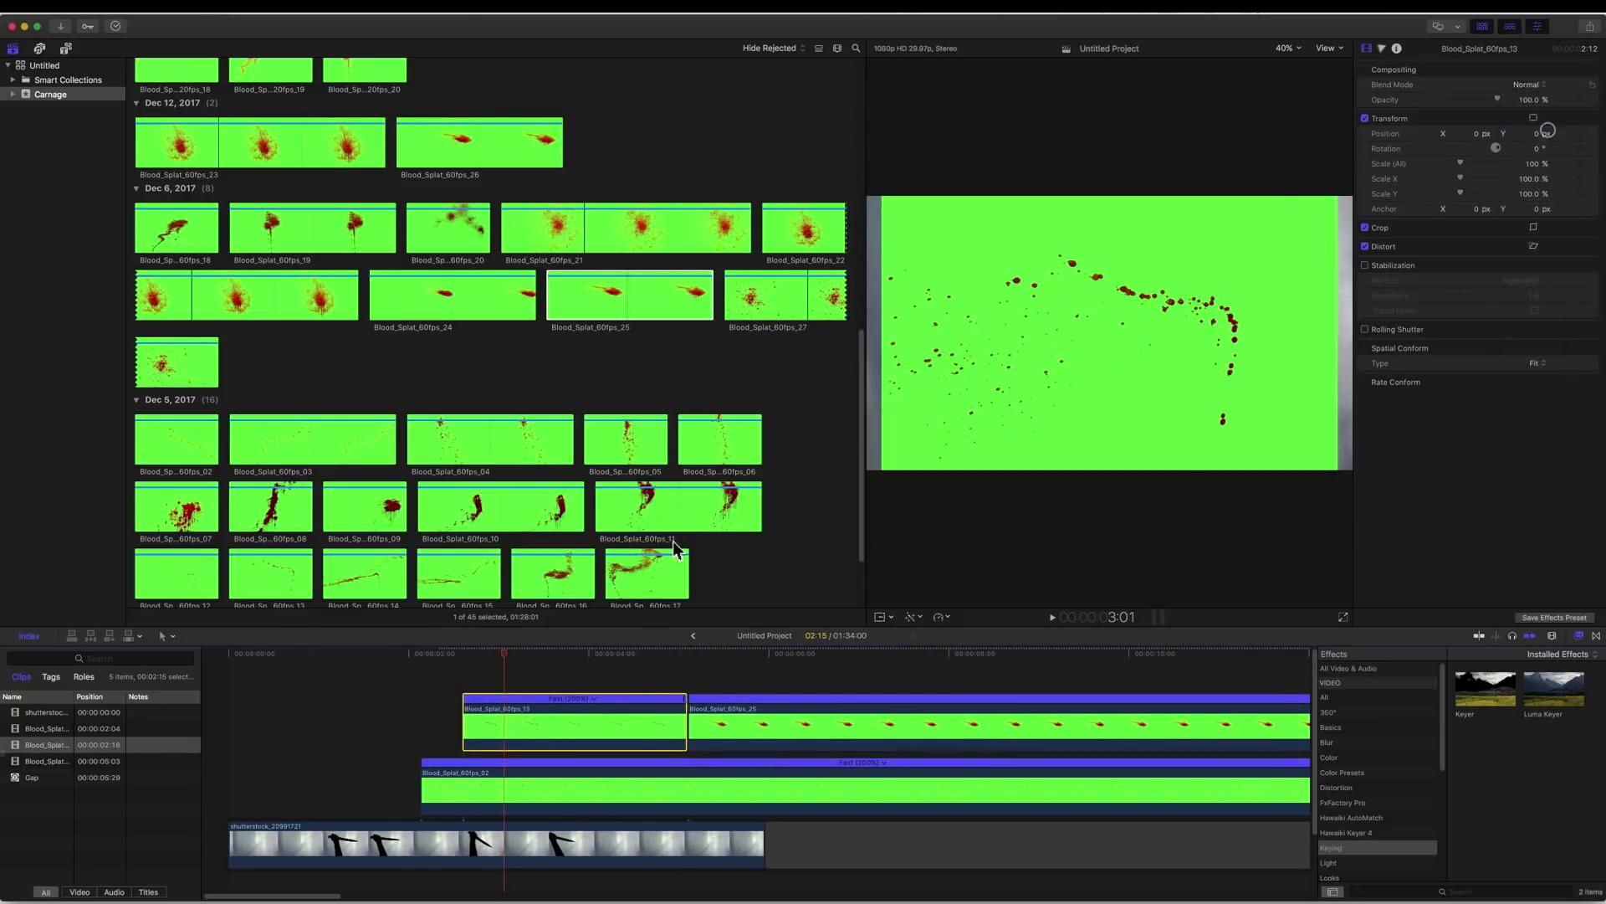
Start Blood_Splat_60fps_25 at about 00:00:03:25 on the upper layer and retime the start of Blood_Splat_60fps_13 to about 00:00:03:02.
{"action": "left_click_drag", "start_coordinate": [778, 719], "coordinate": [661, 669]}
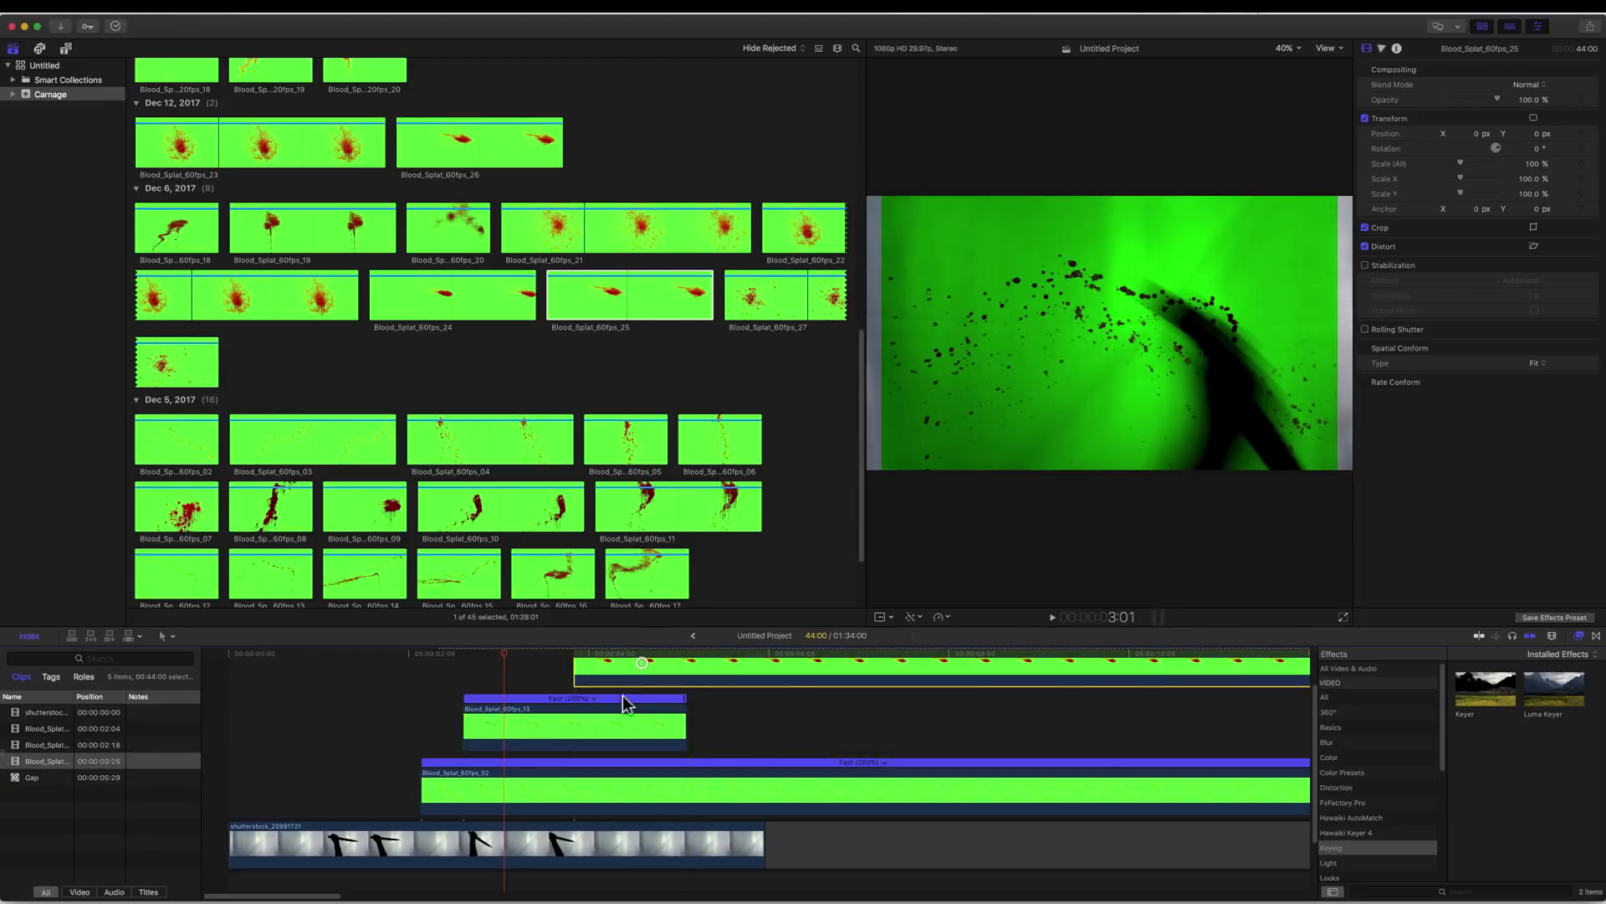
{"action": "left_click", "coordinate": [522, 726]}
{"action": "left_click_drag", "start_coordinate": [522, 727], "coordinate": [543, 725]}
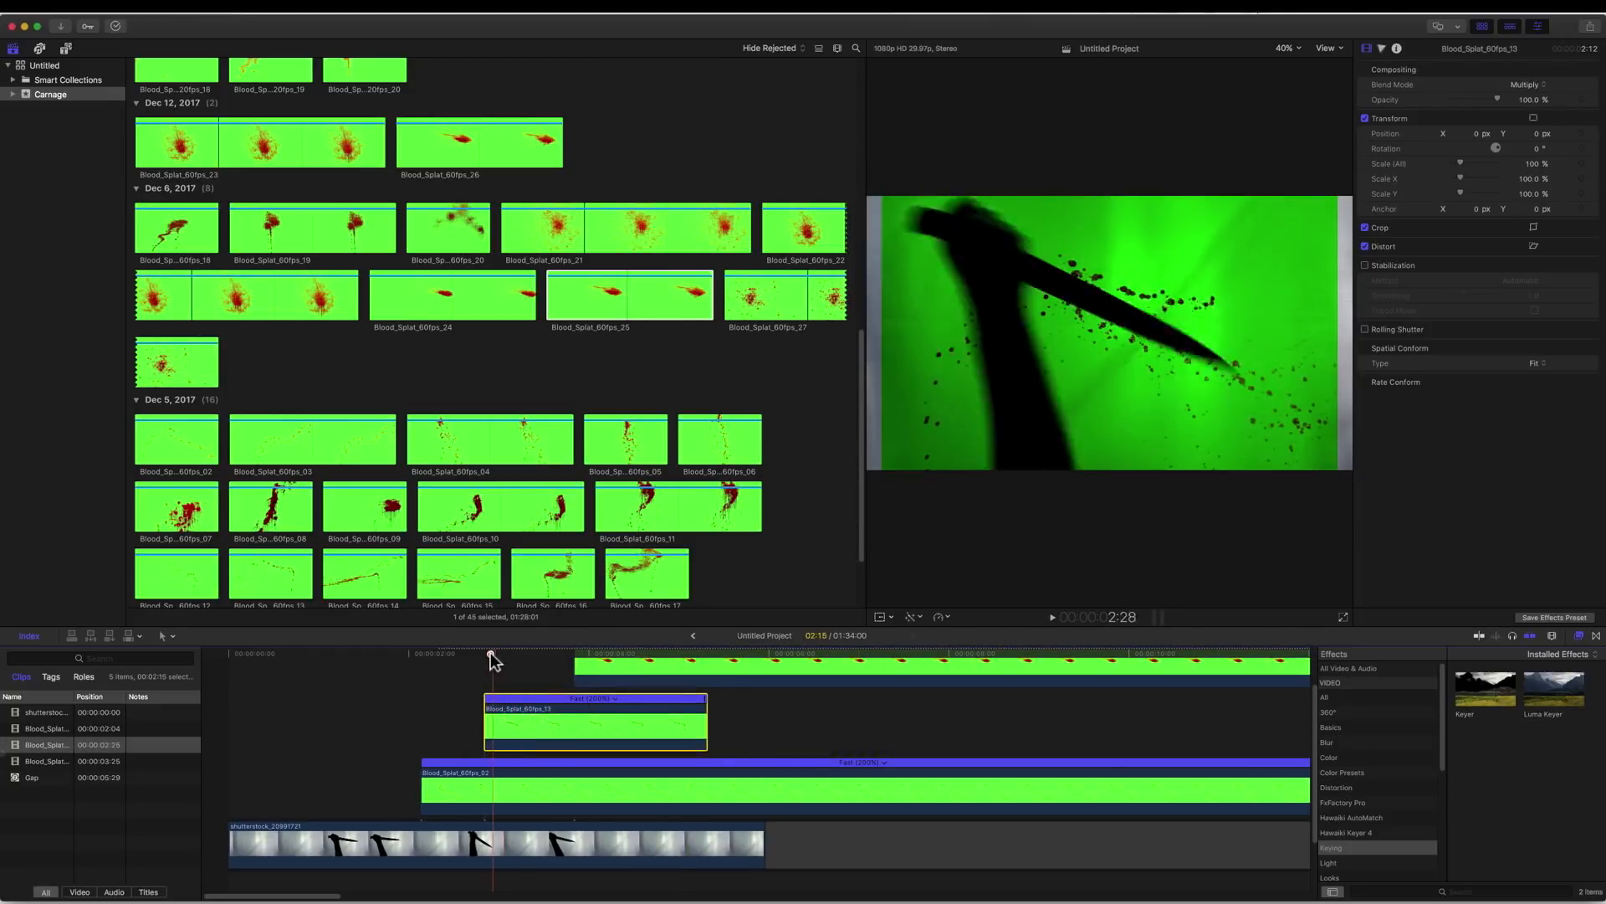
{"action": "mouse_move", "coordinate": [490, 651]}
{"action": "left_mouse_down"}
{"action": "mouse_move", "coordinate": [455, 656]}
{"action": "mouse_move", "coordinate": [520, 661]}
{"action": "mouse_move", "coordinate": [489, 663]}
{"action": "mouse_move", "coordinate": [504, 662]}
{"action": "left_mouse_up"}
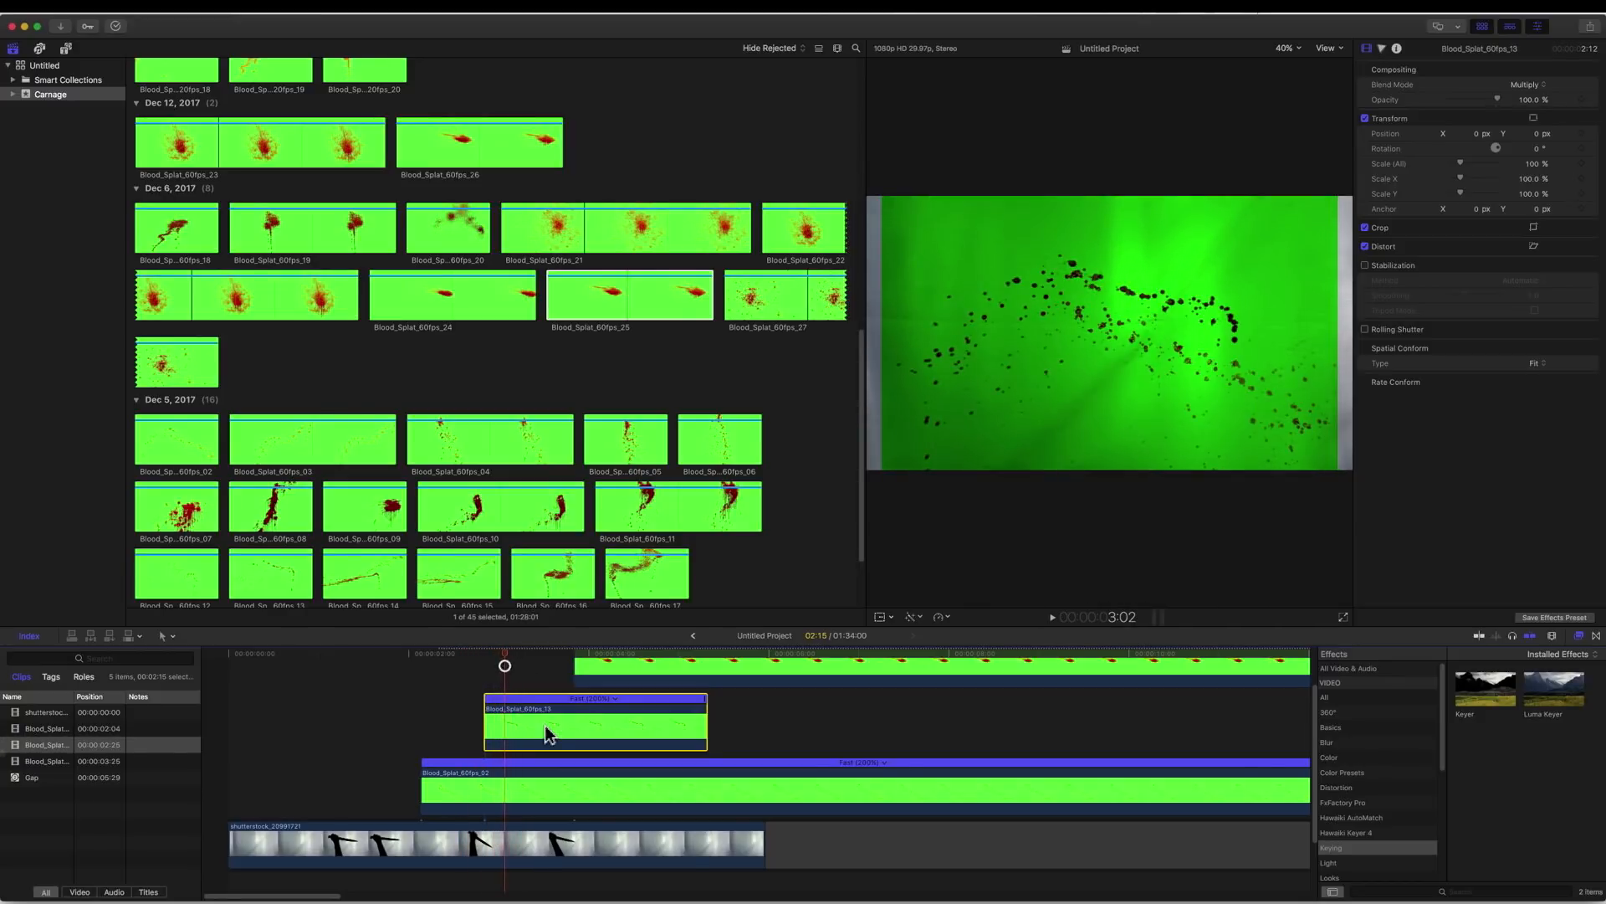
{"action": "left_click_drag", "start_coordinate": [544, 725], "coordinate": [565, 725]}
Set the blend mode of Blood_Splat_60fps_25 to Multiply.
{"action": "left_click_drag", "start_coordinate": [505, 652], "coordinate": [595, 667]}
{"action": "left_click", "coordinate": [595, 669]}
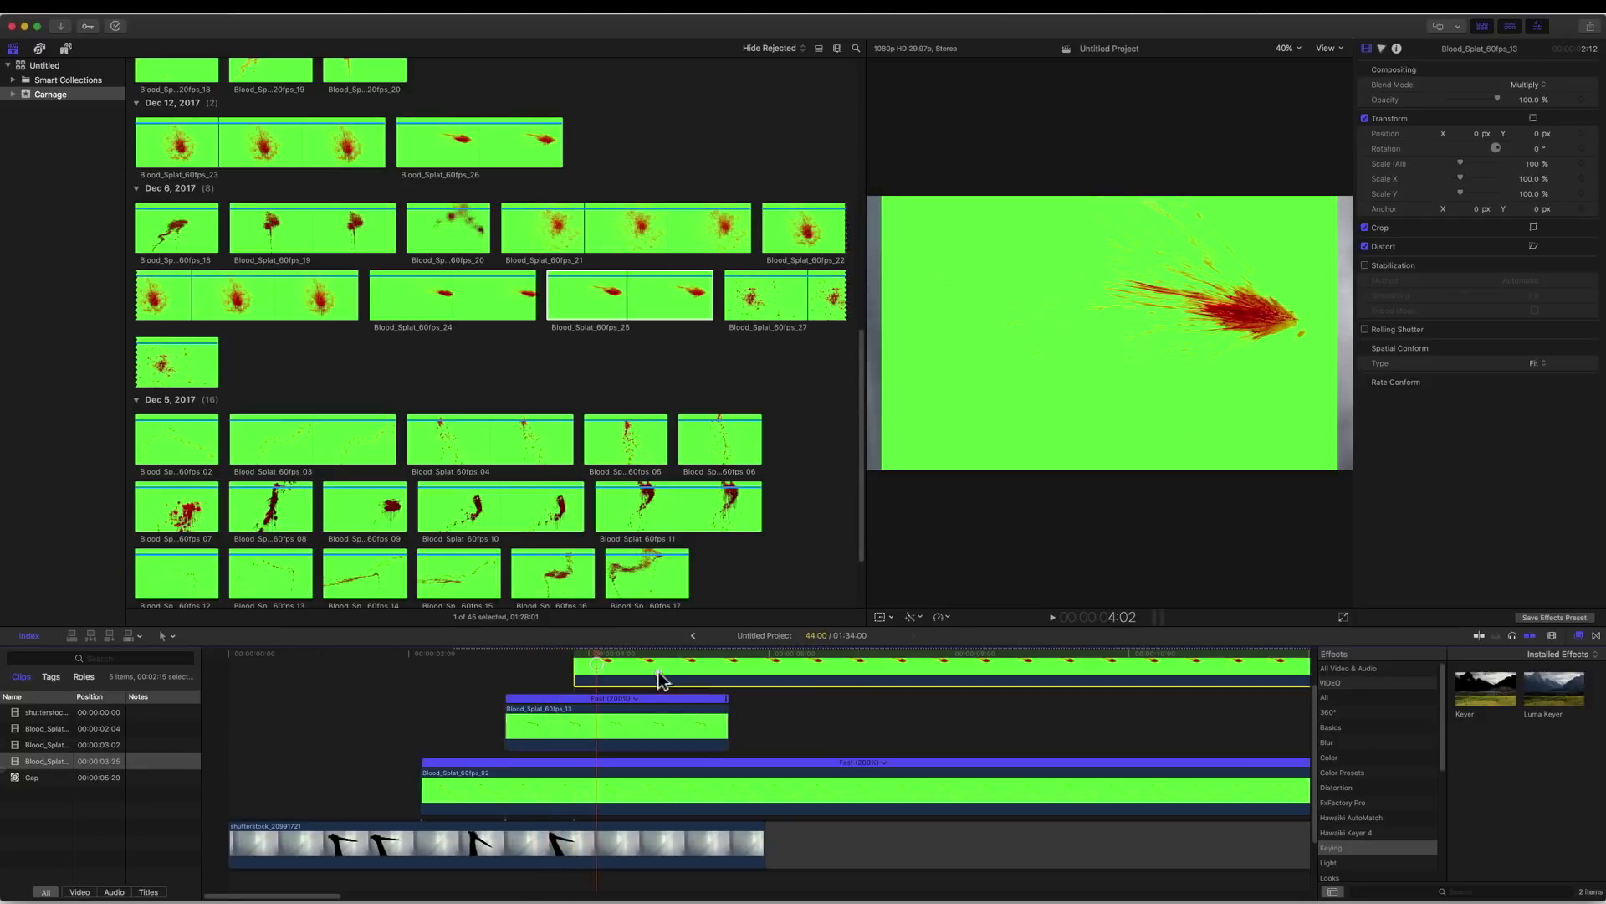
{"action": "left_click", "coordinate": [1525, 85]}
{"action": "left_click", "coordinate": [1531, 132]}
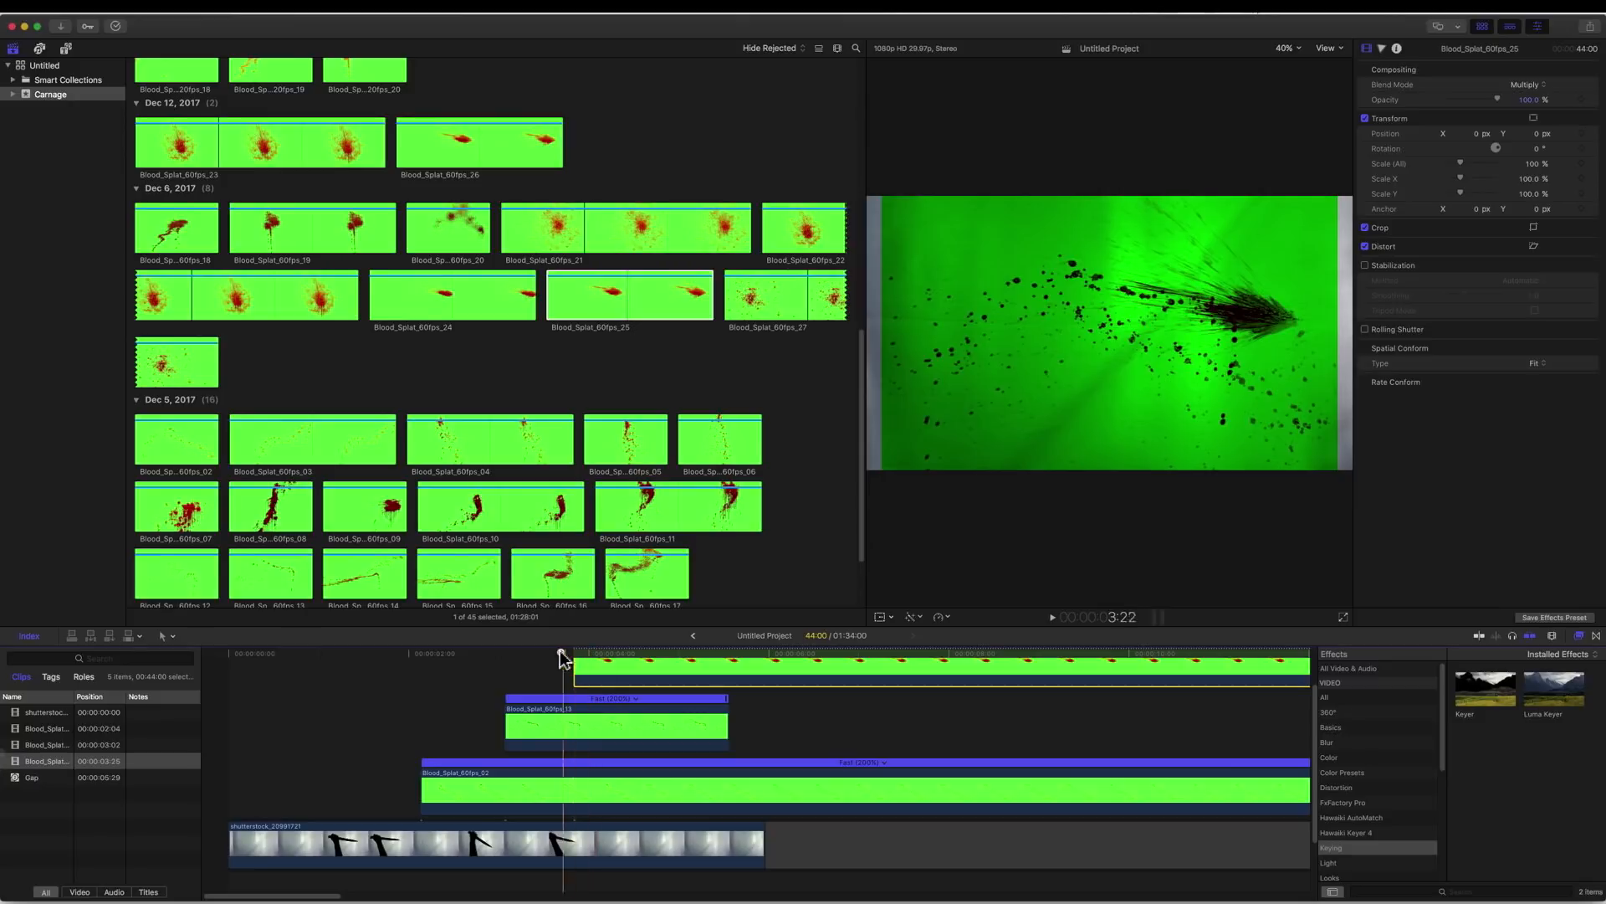
Shift Blood_Splat_60fps_25 to start at about 00:00:04:00, matching the knife stab, and play that part.
{"action": "key", "text": "space"}
{"action": "left_click_drag", "start_coordinate": [610, 669], "coordinate": [634, 669]}
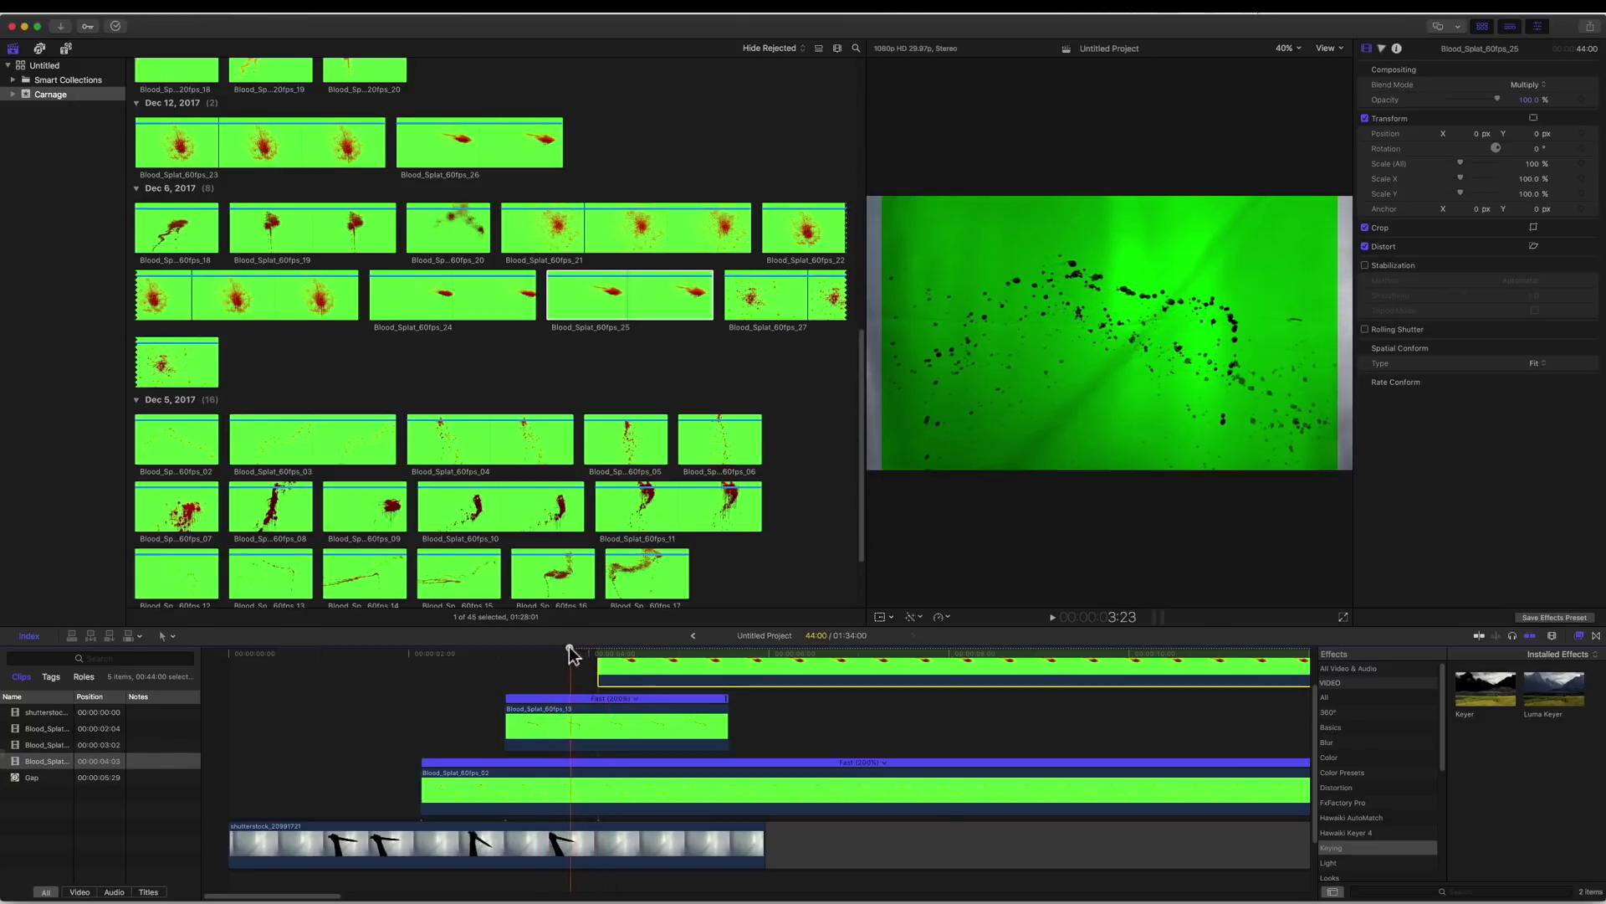
{"action": "left_click", "coordinate": [588, 651]}
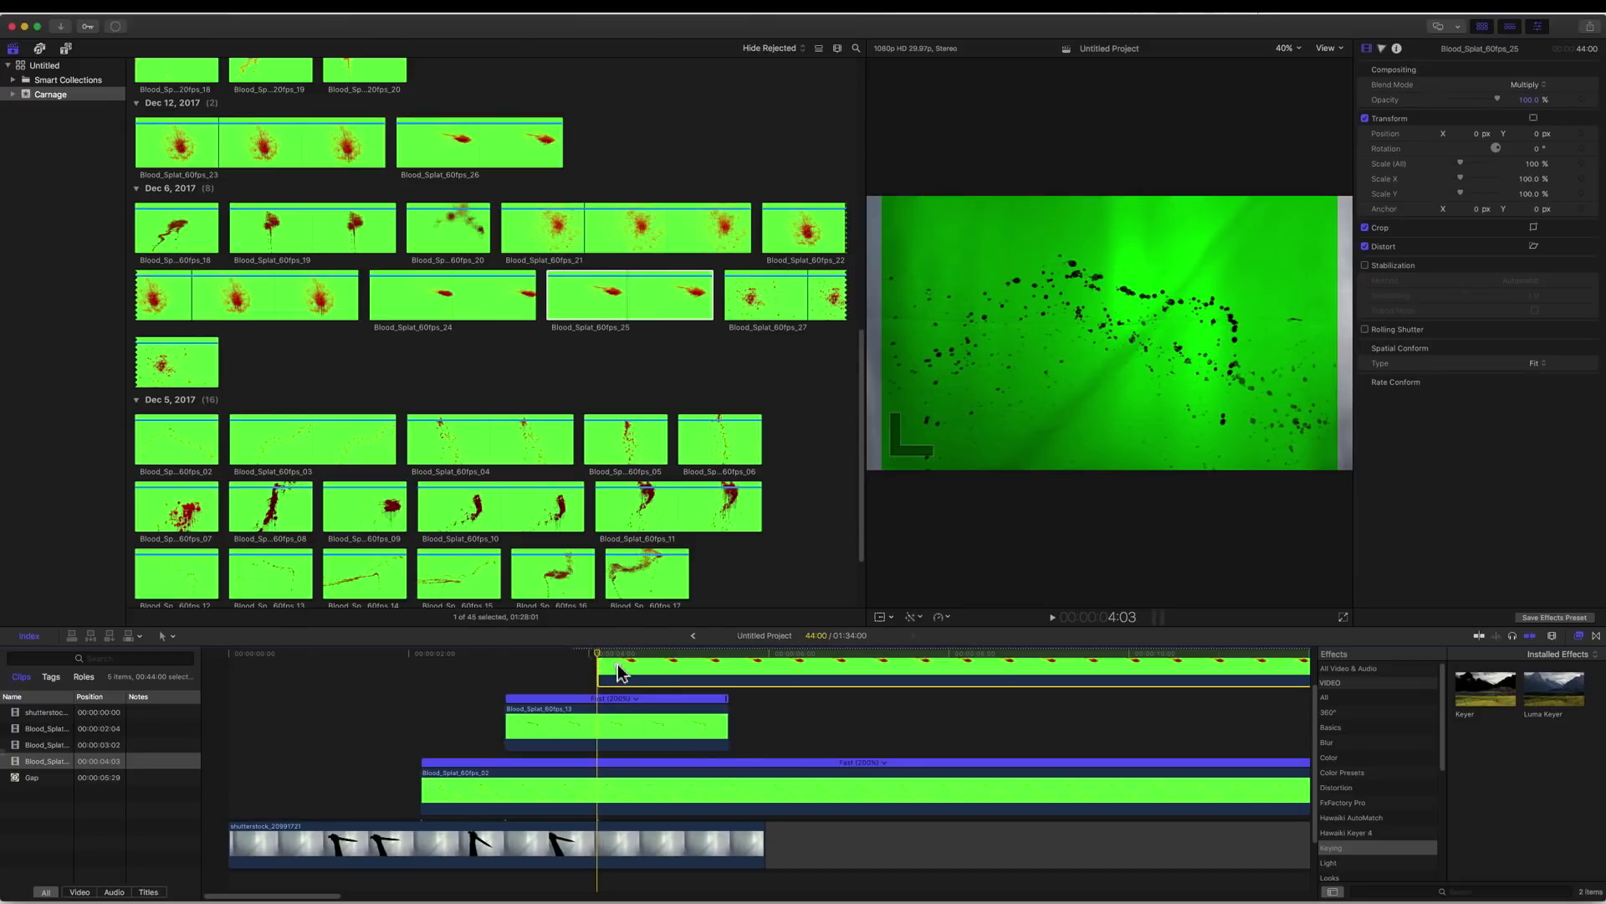
{"action": "left_click_drag", "start_coordinate": [610, 667], "coordinate": [561, 653]}
{"action": "key", "text": "space"}
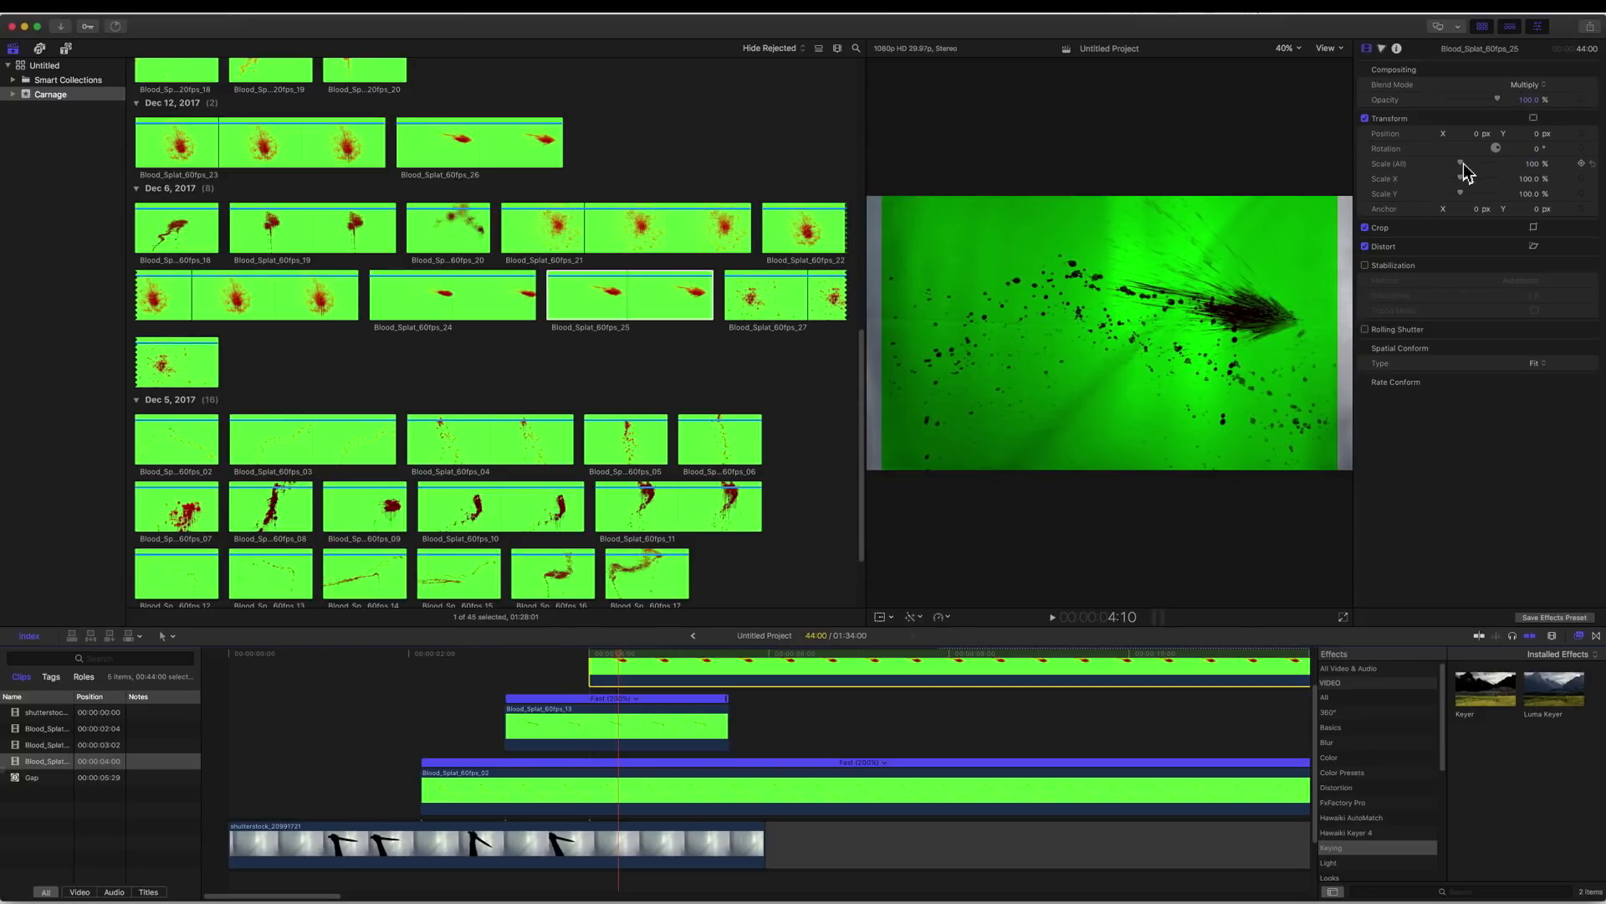
Scale Blood_Splat_60fps_25 to about 182%, rotate it about -44.5°, and position the splat in the frame's lower-right corner.
{"action": "left_click_drag", "start_coordinate": [1464, 165], "coordinate": [1474, 165]}
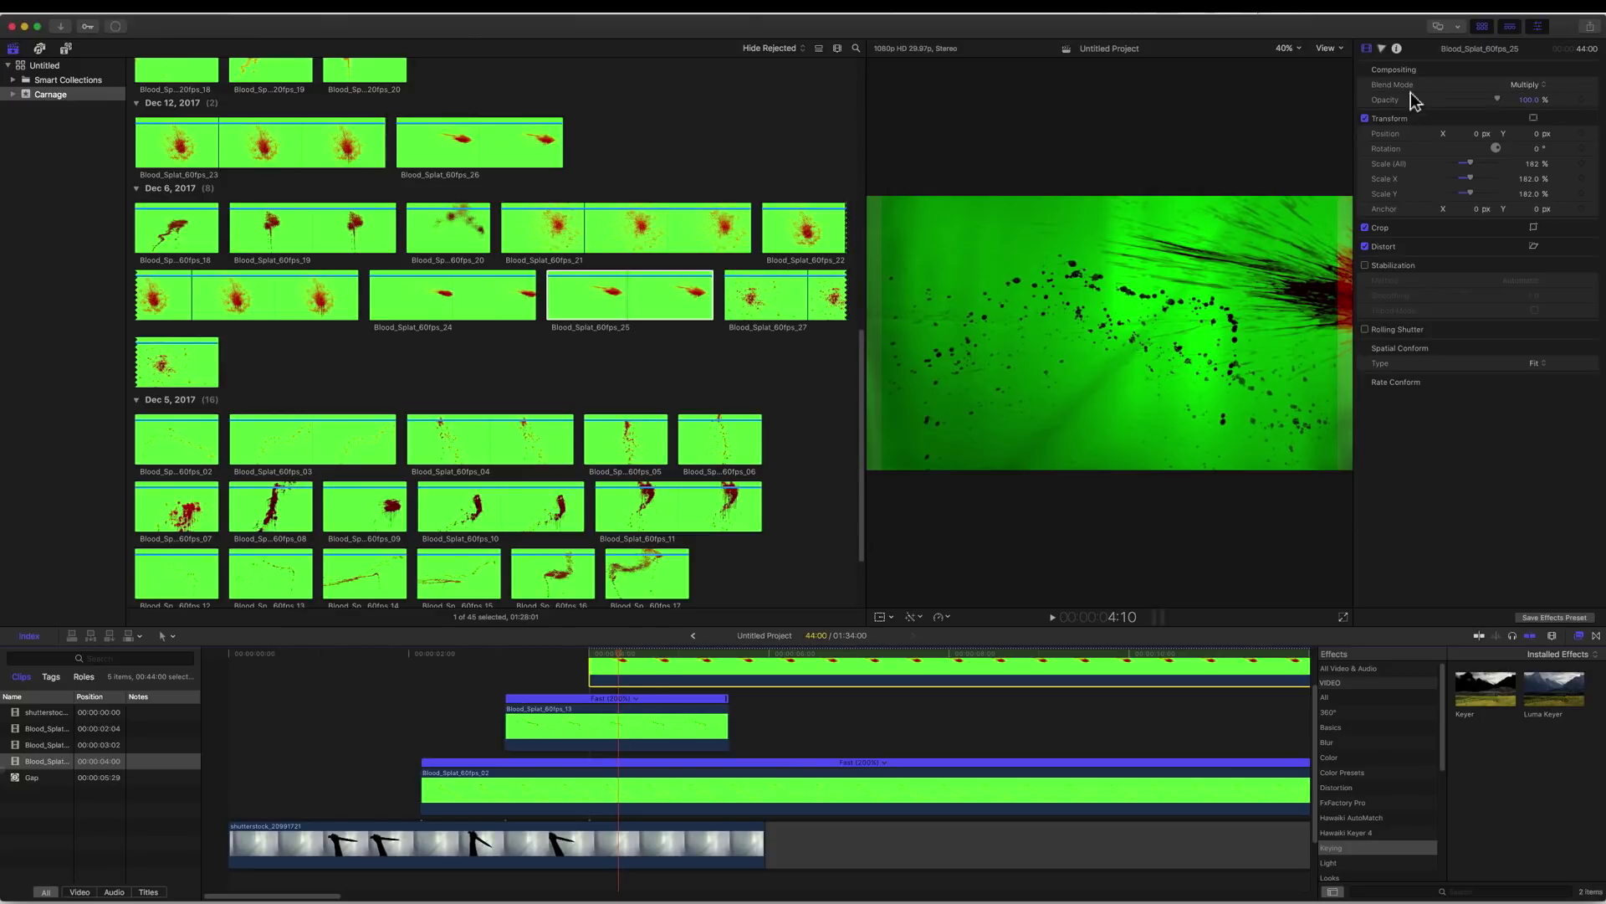
{"action": "left_click", "coordinate": [1534, 120]}
{"action": "left_click_drag", "start_coordinate": [1304, 337], "coordinate": [1222, 463]}
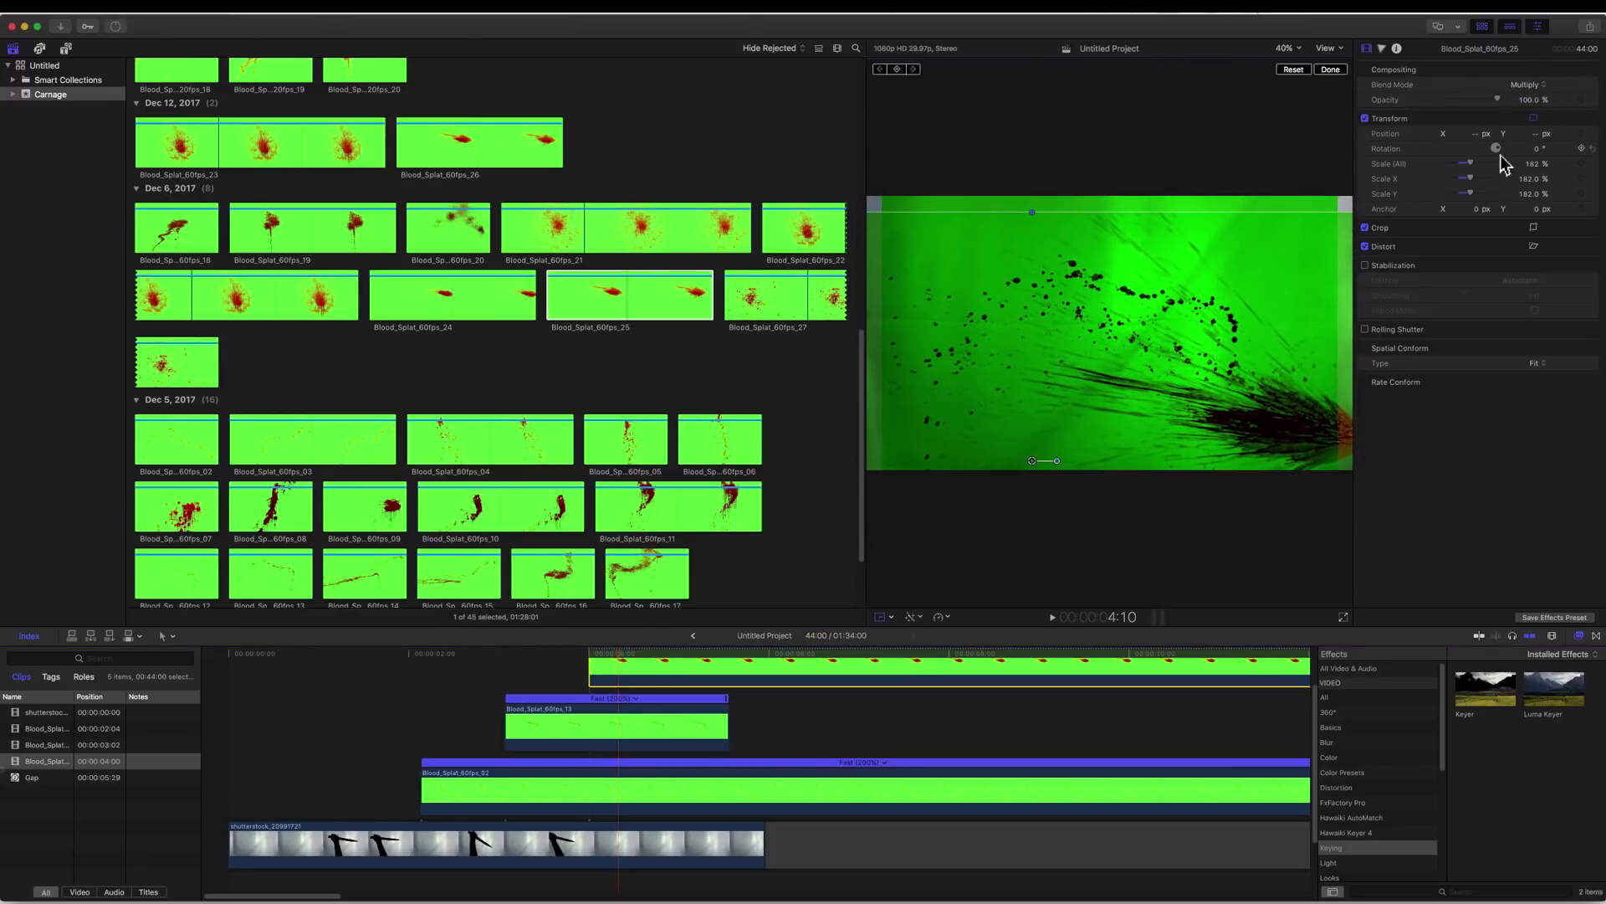
{"action": "left_click_drag", "start_coordinate": [1498, 151], "coordinate": [1502, 157]}
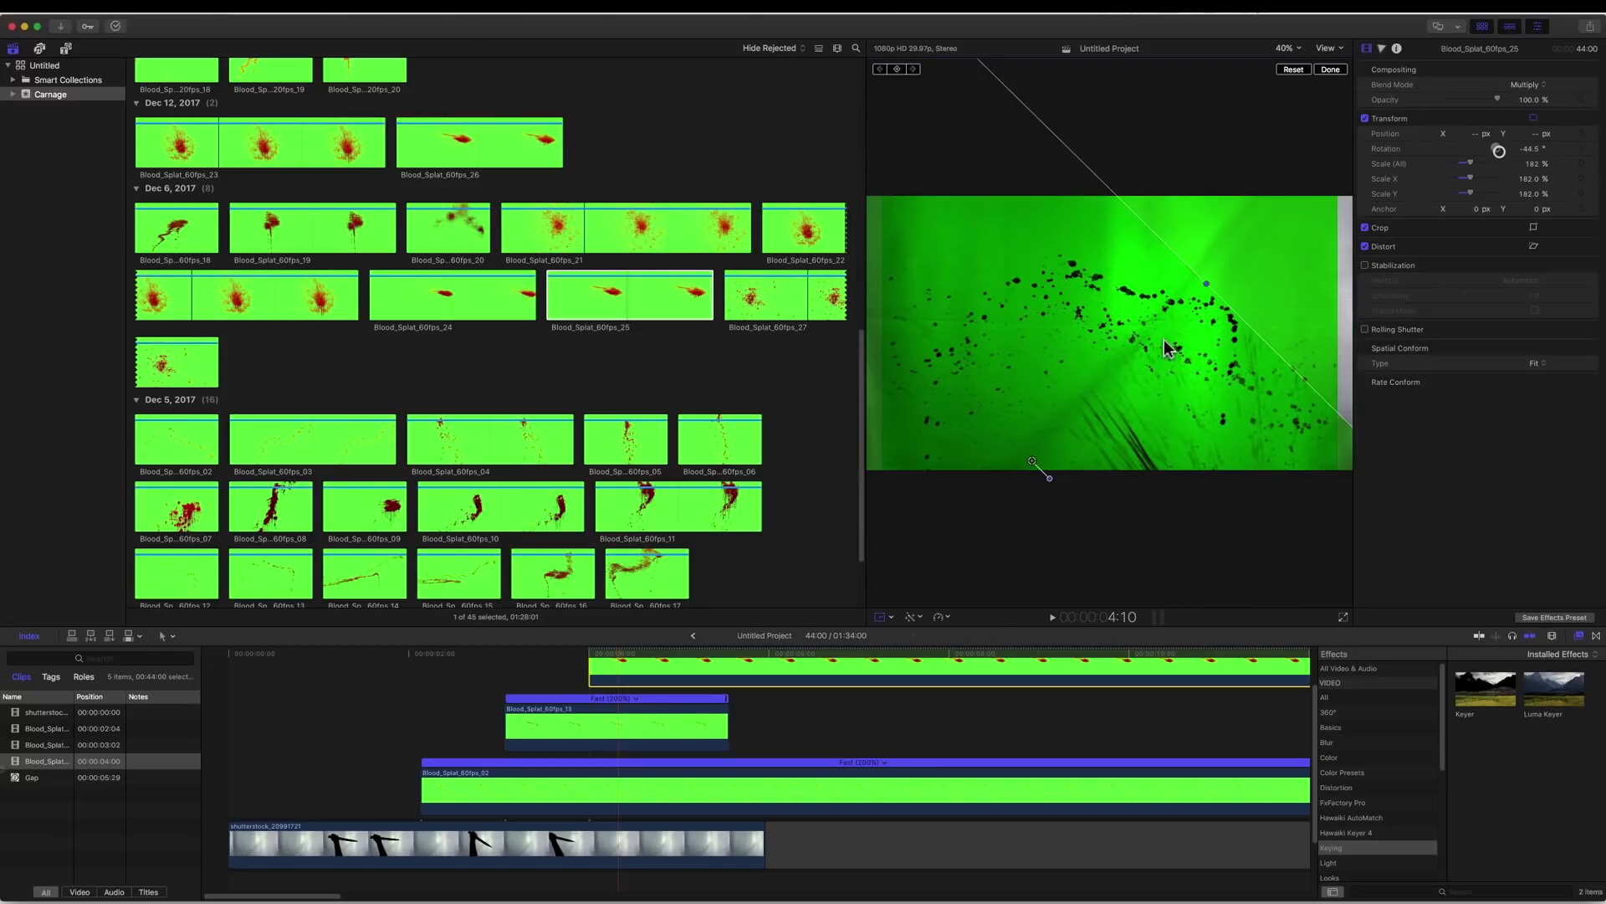
{"action": "left_click_drag", "start_coordinate": [1169, 347], "coordinate": [1223, 195]}
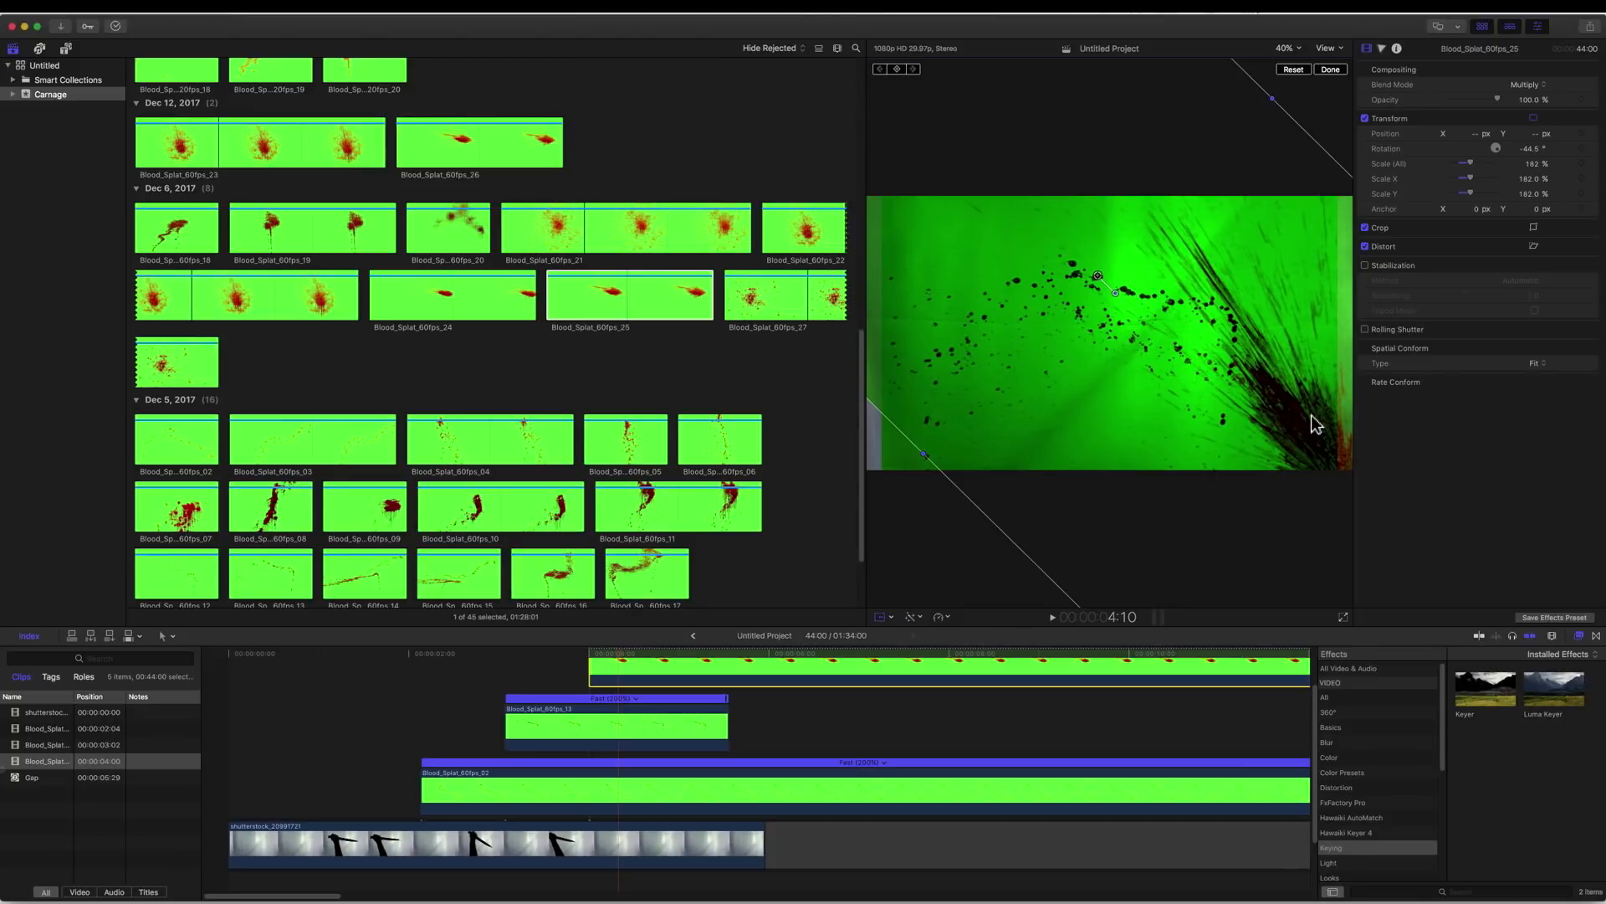
{"action": "left_click_drag", "start_coordinate": [1312, 422], "coordinate": [1319, 425]}
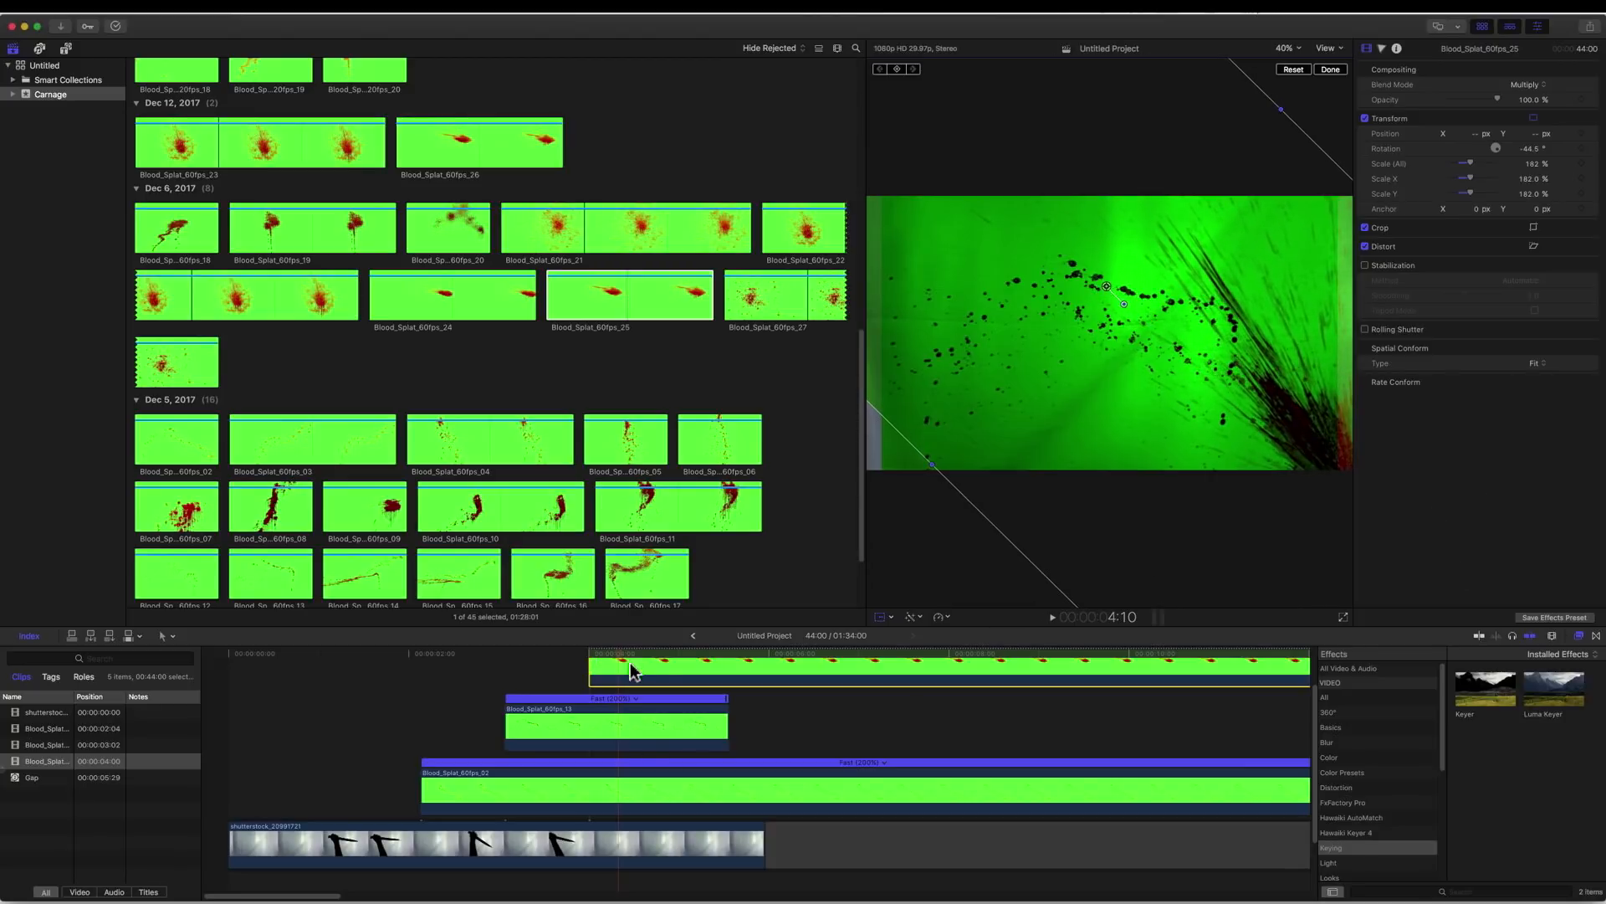
Play the sequence from before the first splat to review the timing and placement of all three splats.
{"action": "left_click_drag", "start_coordinate": [619, 651], "coordinate": [388, 663]}
{"action": "key", "text": "space"}
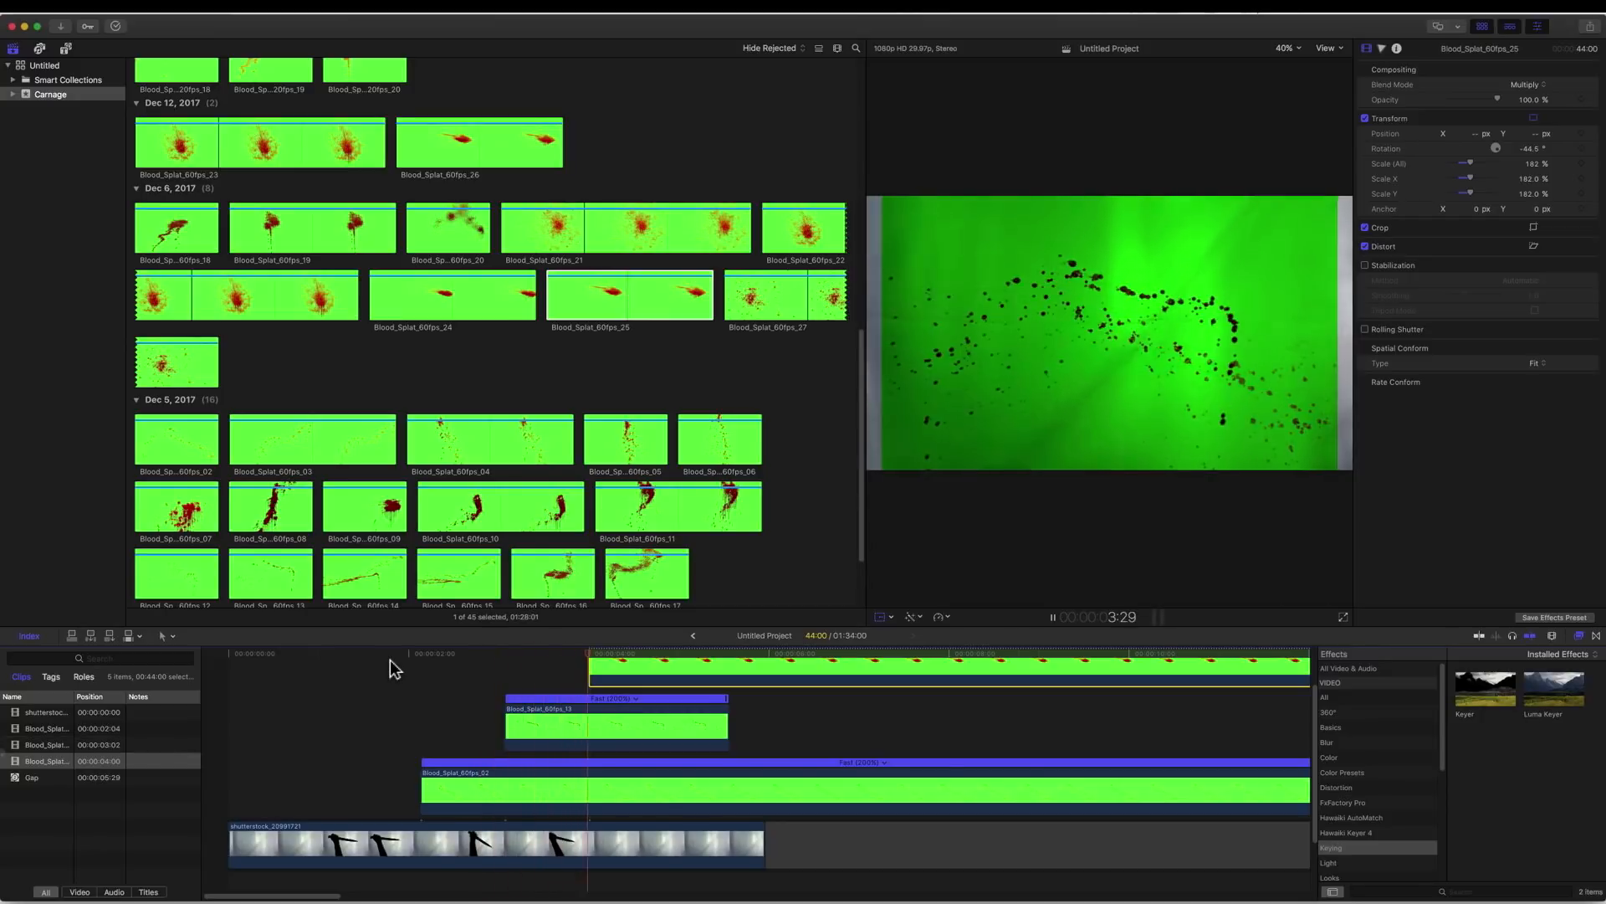
{"action": "key", "text": "space"}
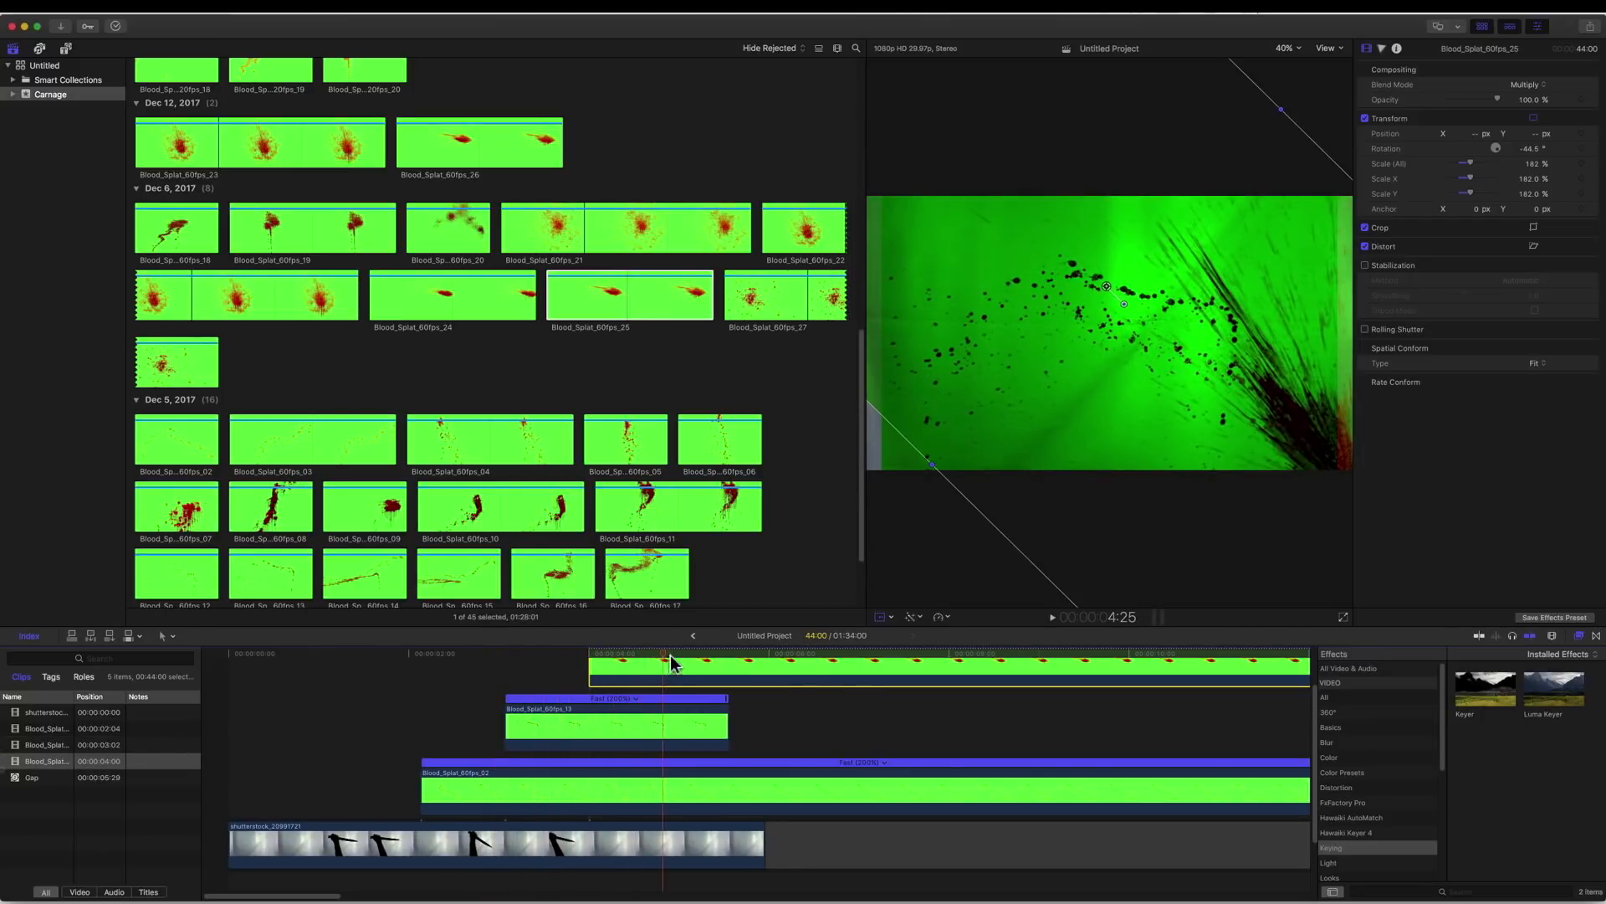
Select all three blood splat clips and set their blend mode to Normal.
{"action": "left_click_drag", "start_coordinate": [669, 658], "coordinate": [429, 651]}
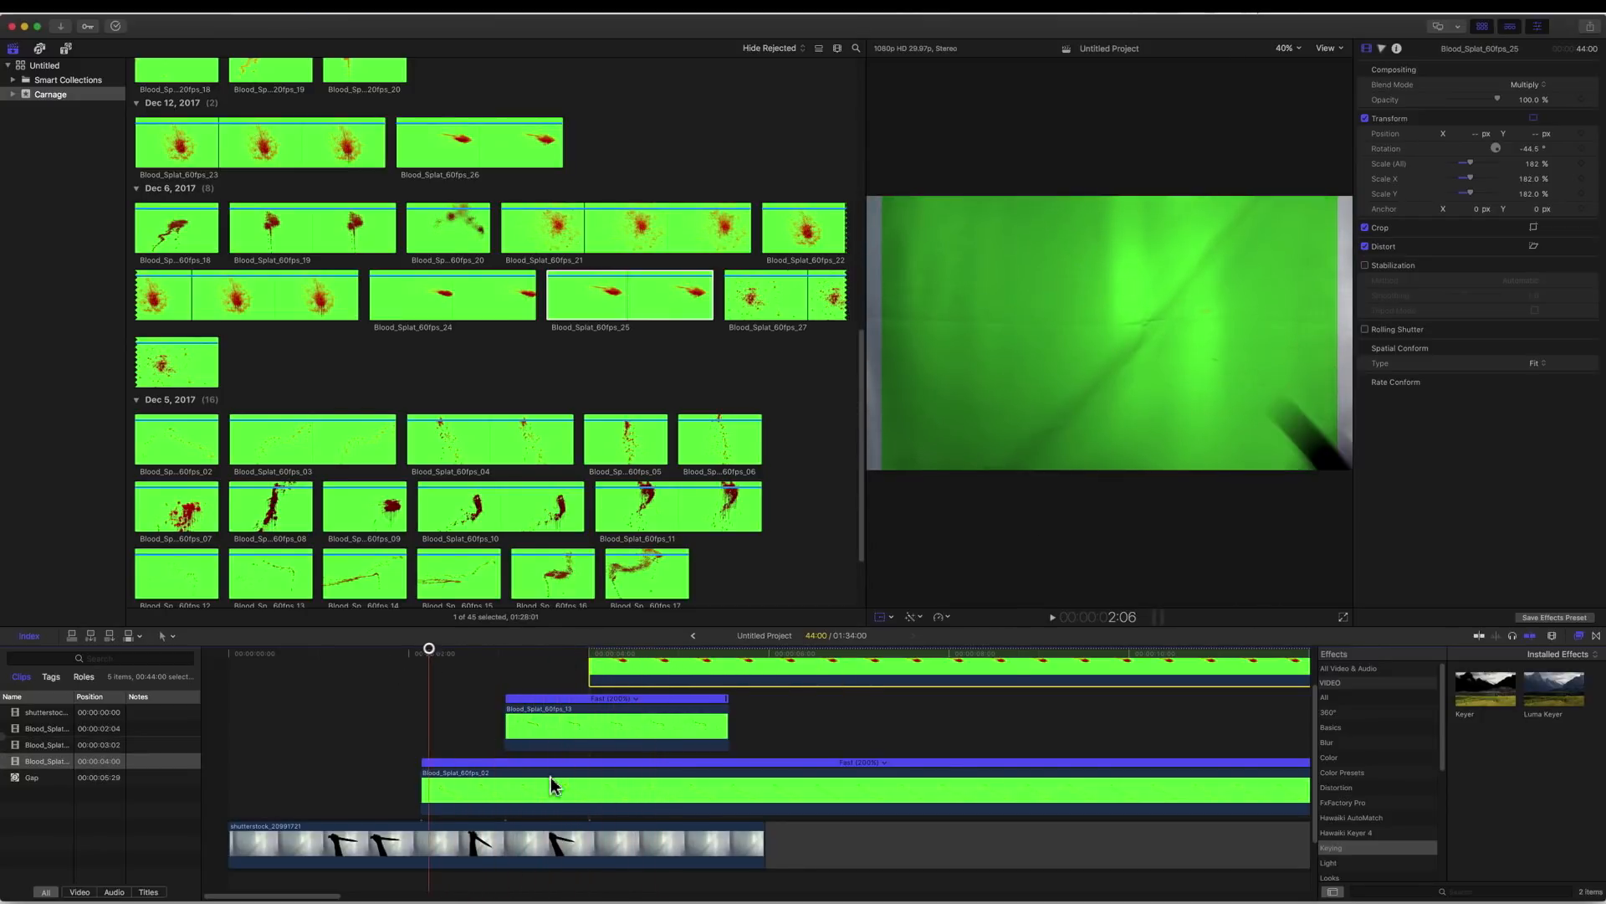
{"action": "left_click", "coordinate": [554, 787]}
{"action": "left_click", "coordinate": [632, 724], "text": "super"}
{"action": "left_click", "coordinate": [719, 670], "text": "super"}
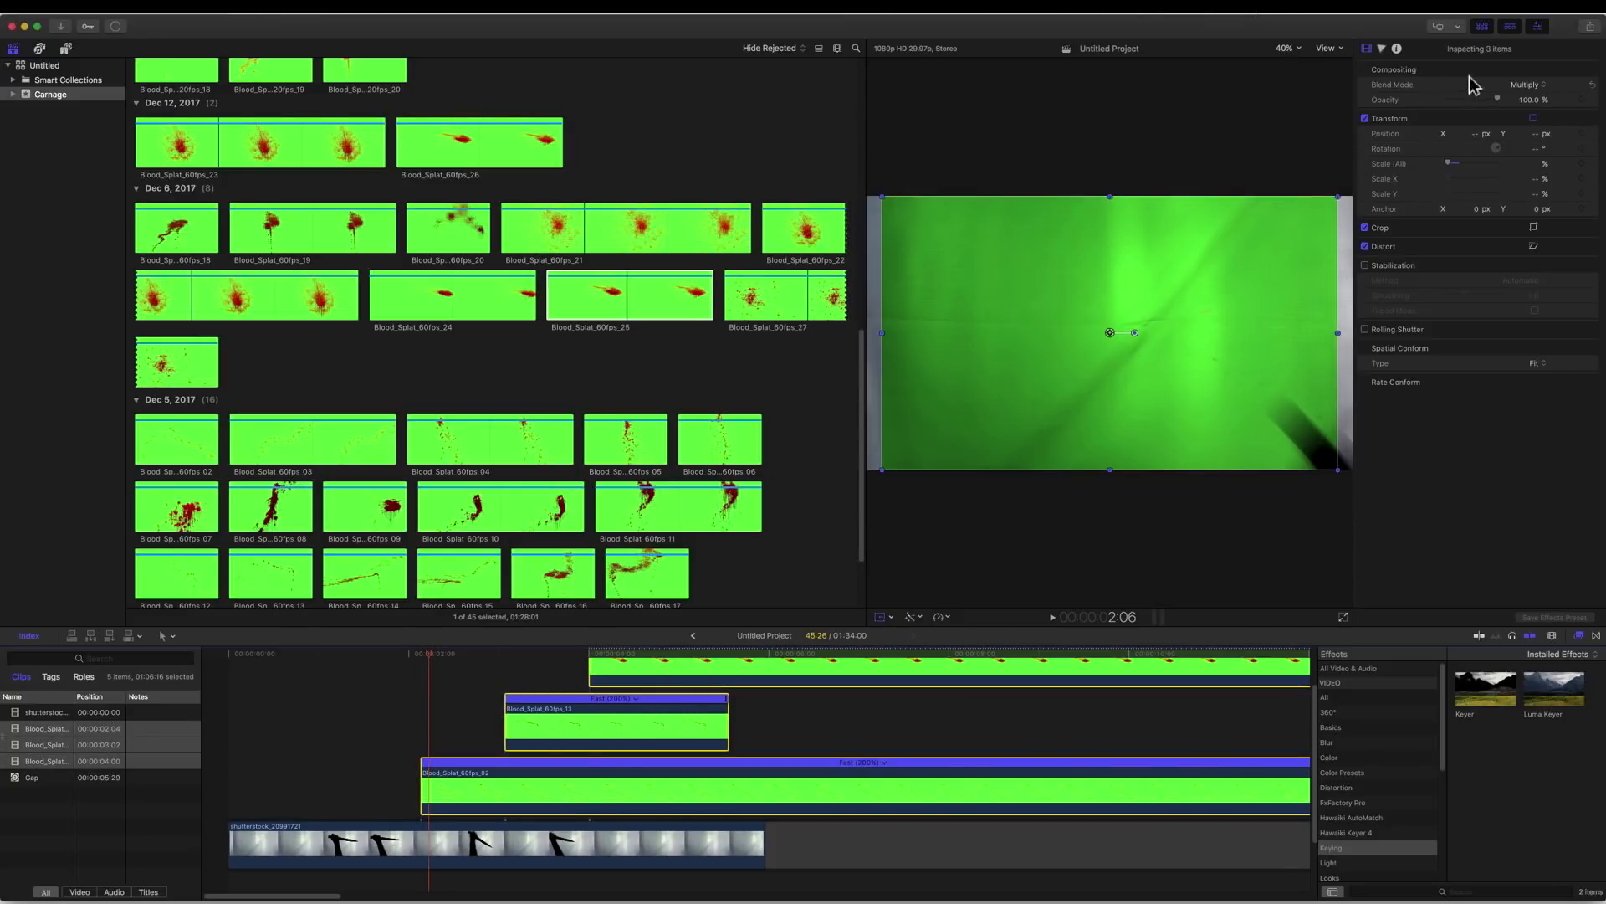
{"action": "left_click", "coordinate": [1529, 85]}
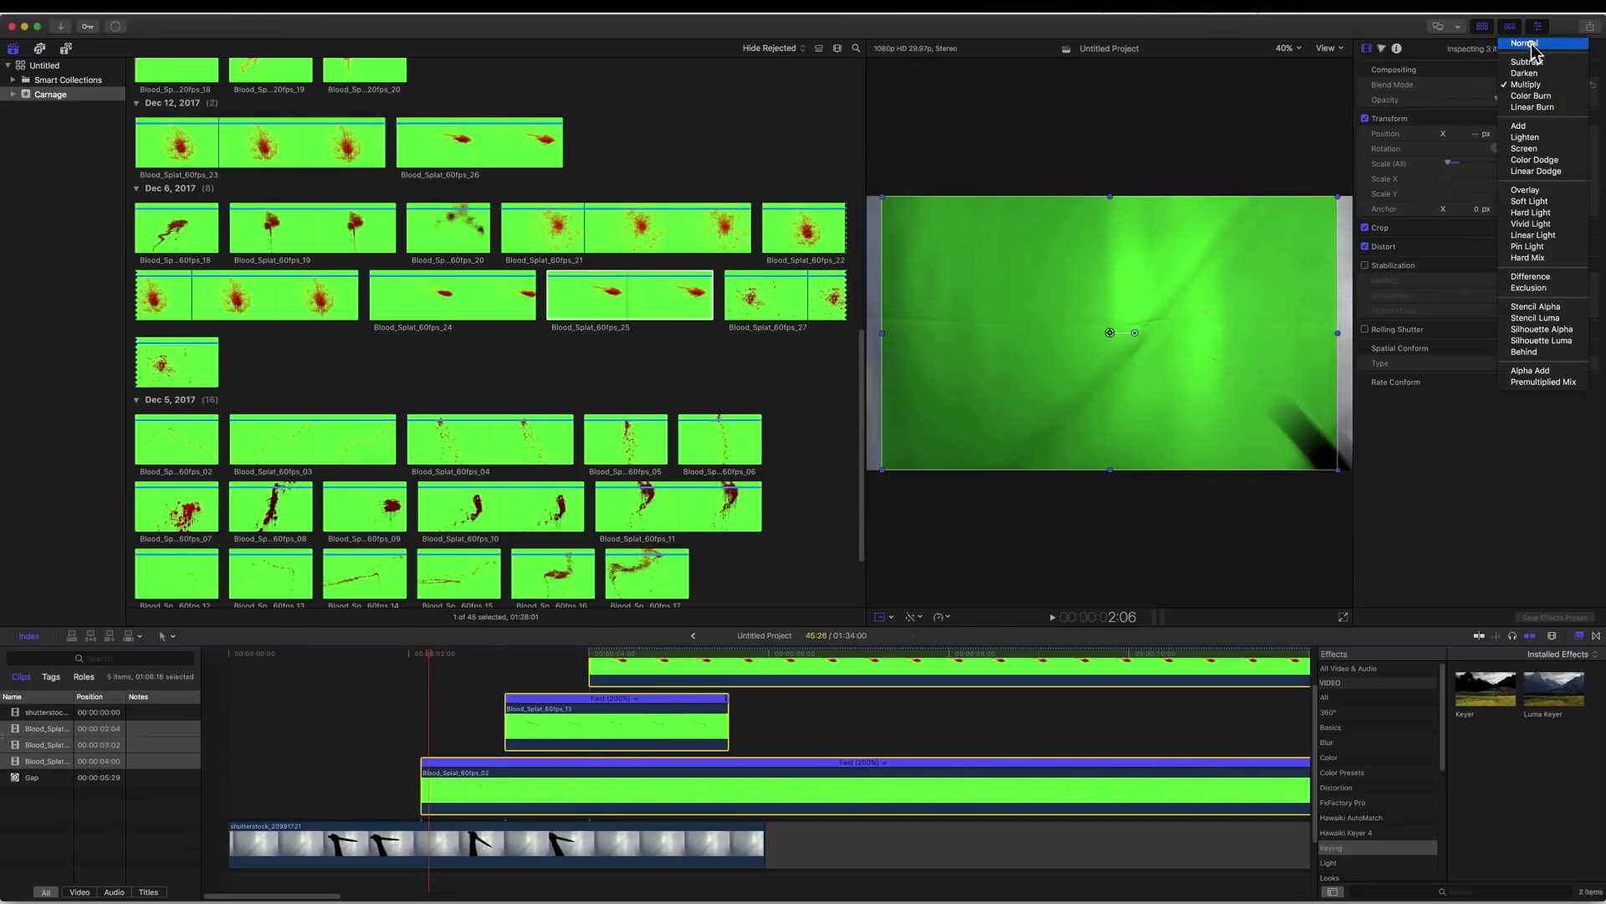
{"action": "left_click", "coordinate": [1533, 51]}
{"action": "left_click", "coordinate": [815, 751]}
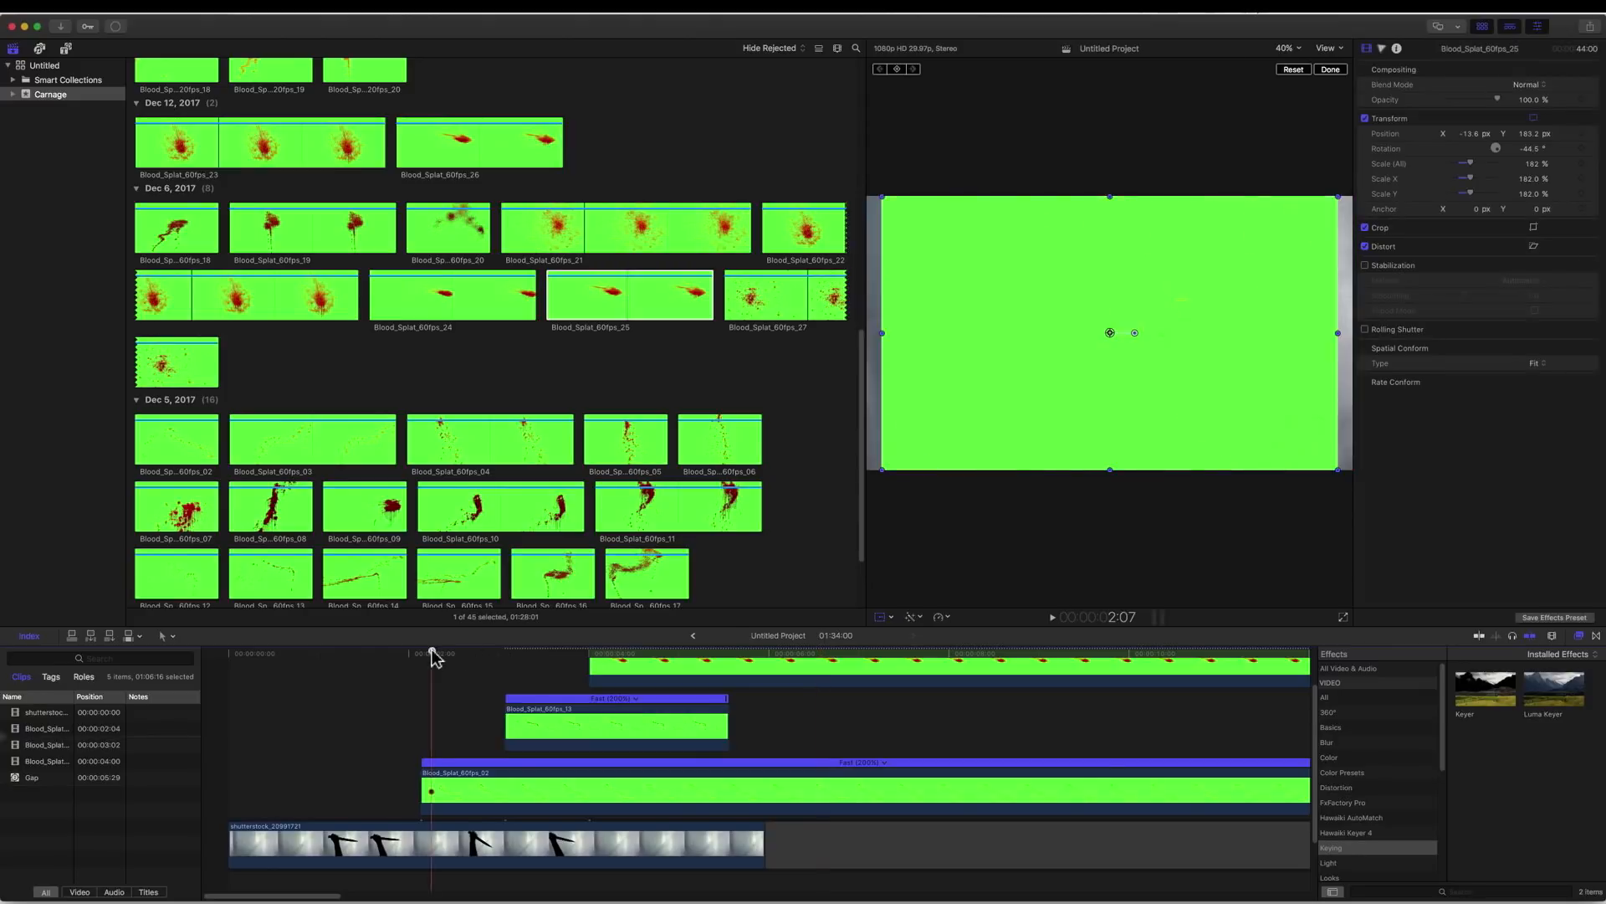
Play the sequence from about 00:00:01:00 into the first splat and apply the Keyer effect to that lowest splat clip.
{"action": "left_click_drag", "start_coordinate": [430, 651], "coordinate": [309, 660]}
{"action": "key", "text": "space"}
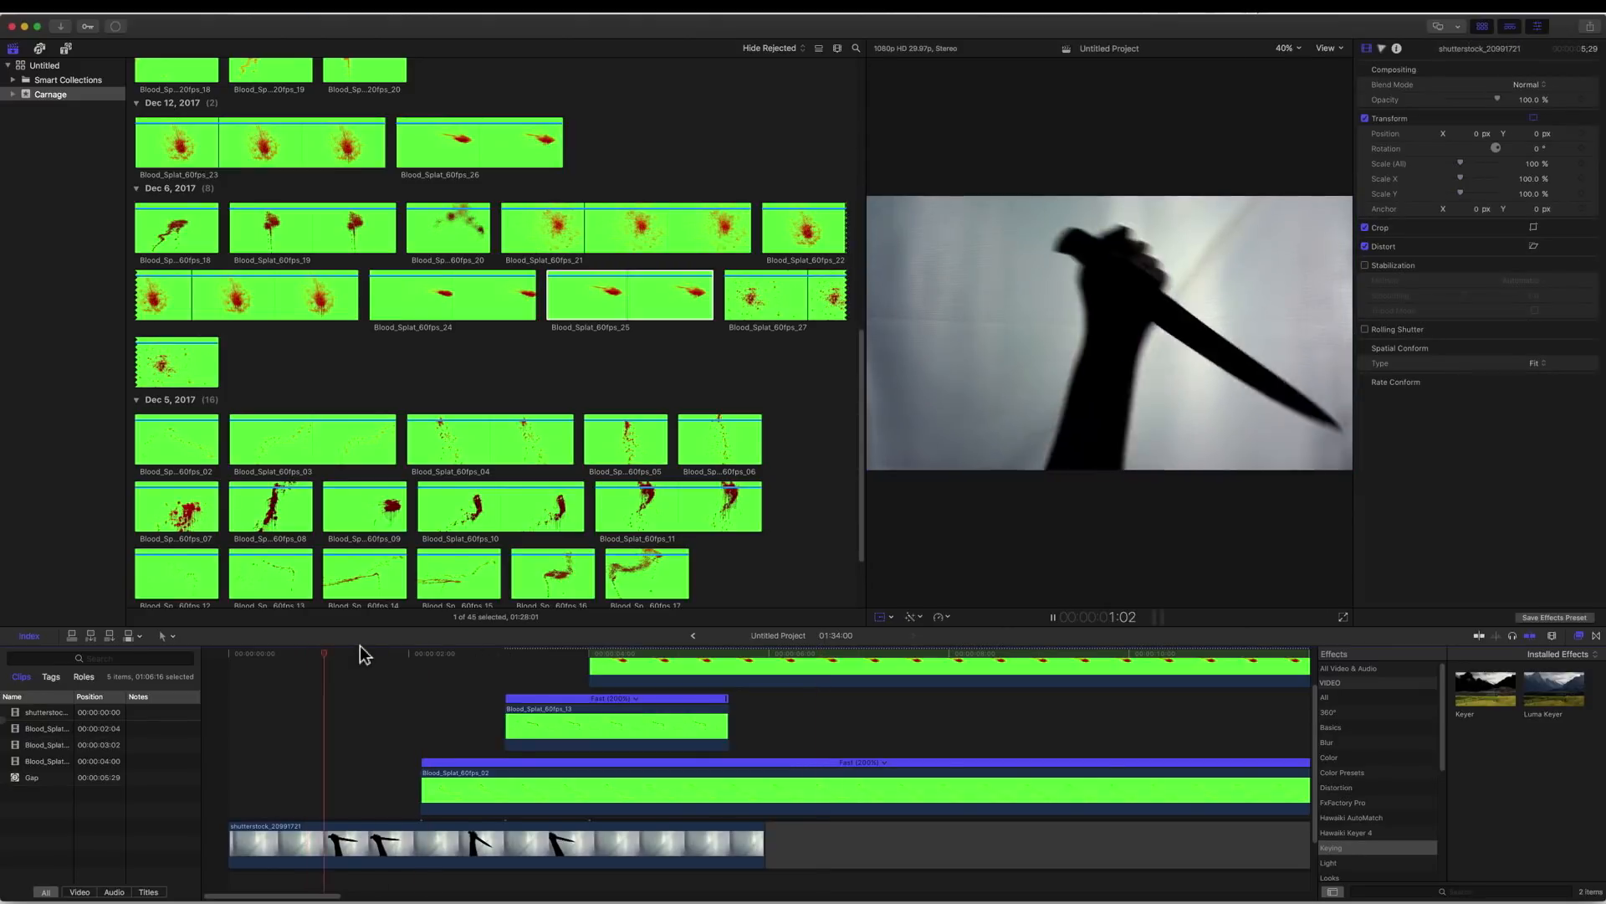
{"action": "key", "text": "space"}
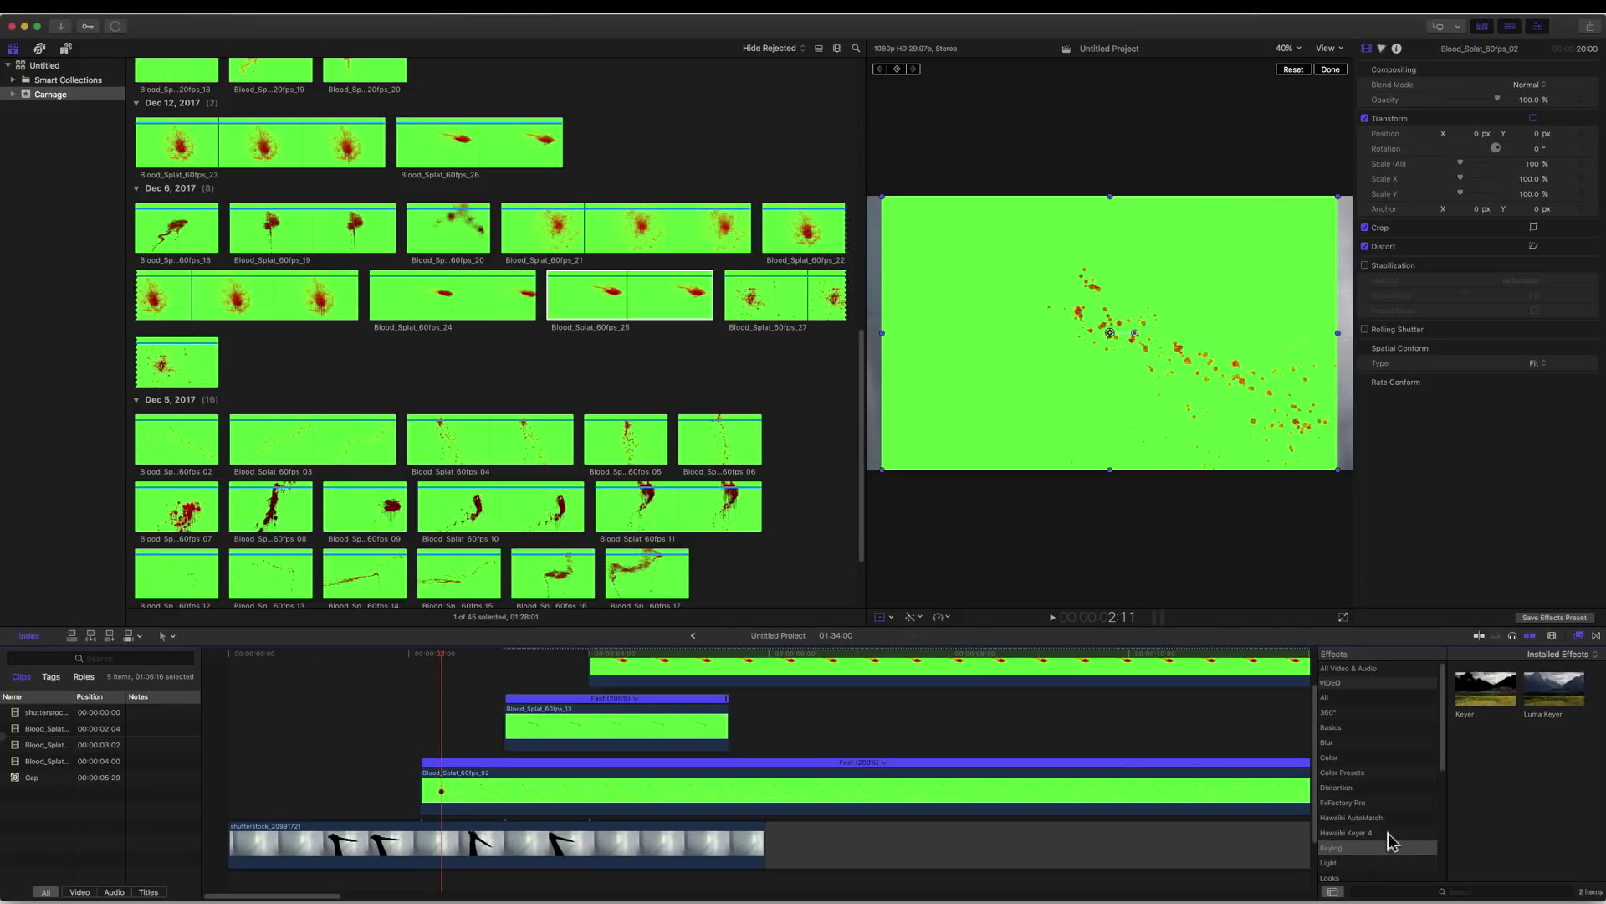
{"action": "left_click_drag", "start_coordinate": [1470, 705], "coordinate": [481, 795]}
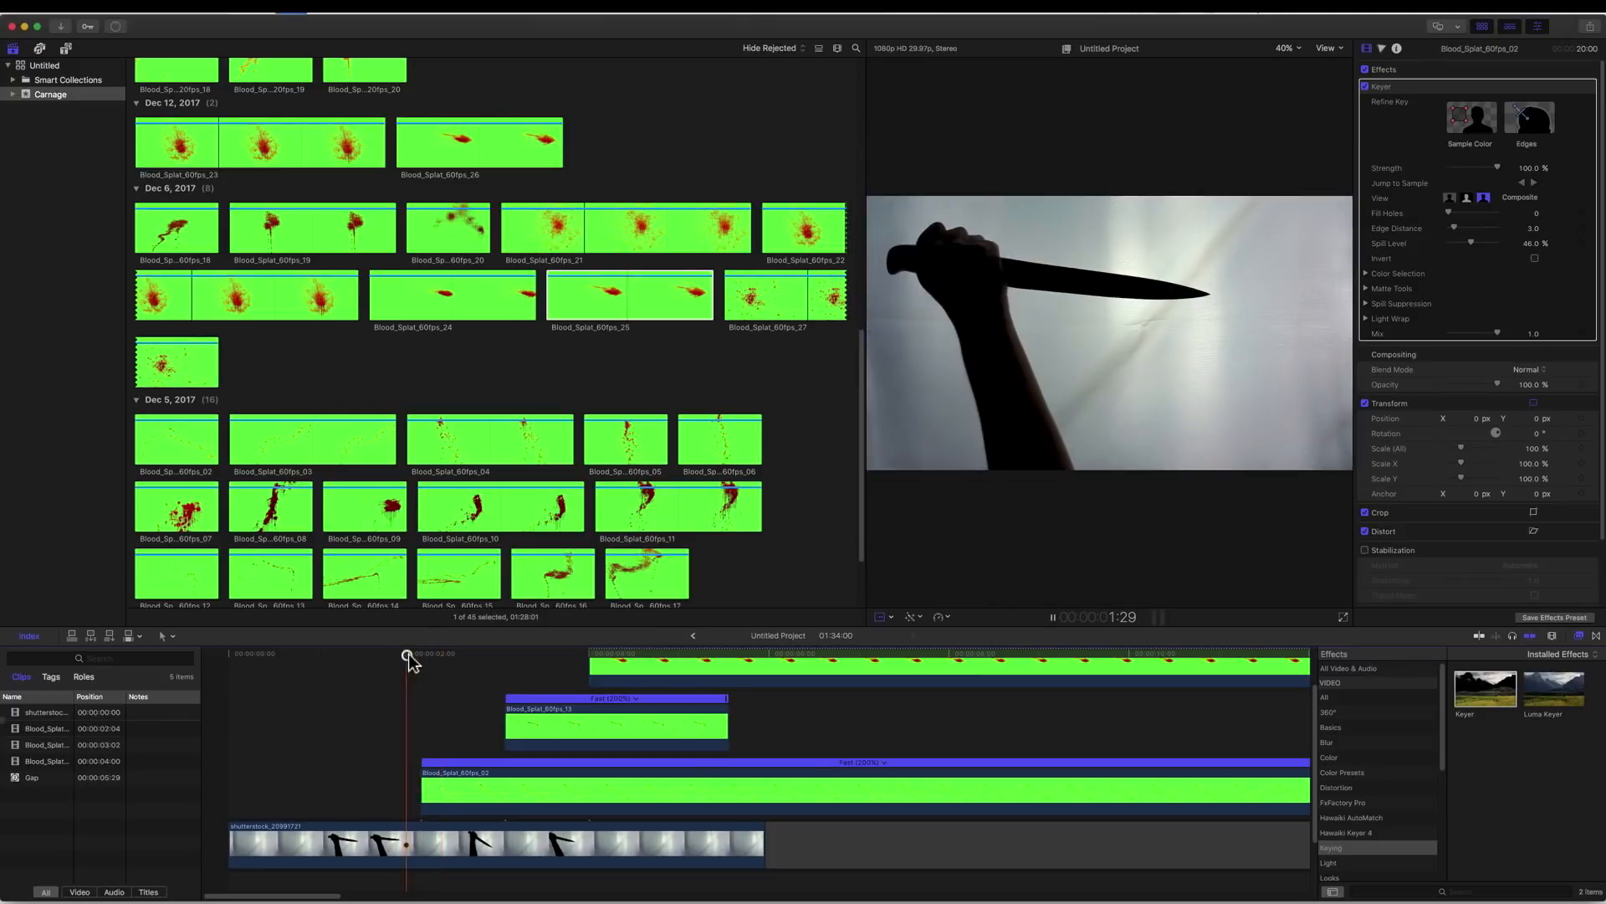
{"action": "left_click", "coordinate": [465, 654]}
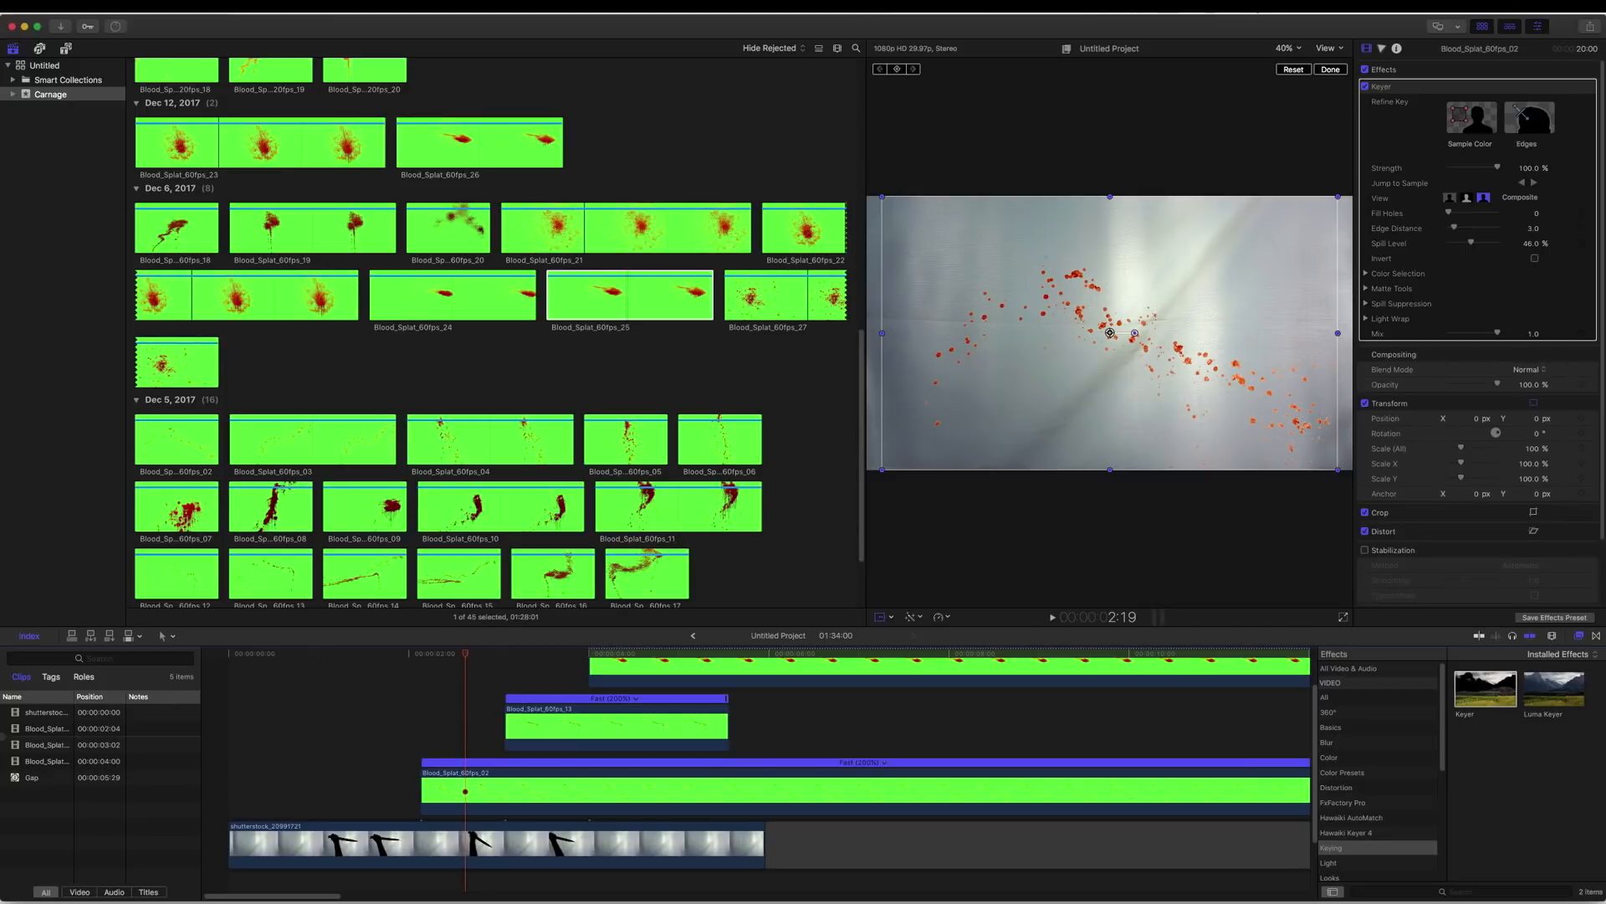
Color-correct the first splat clip with master exposure at about -52% and master saturation at about 27%, and play it.
{"action": "left_click", "coordinate": [1382, 49]}
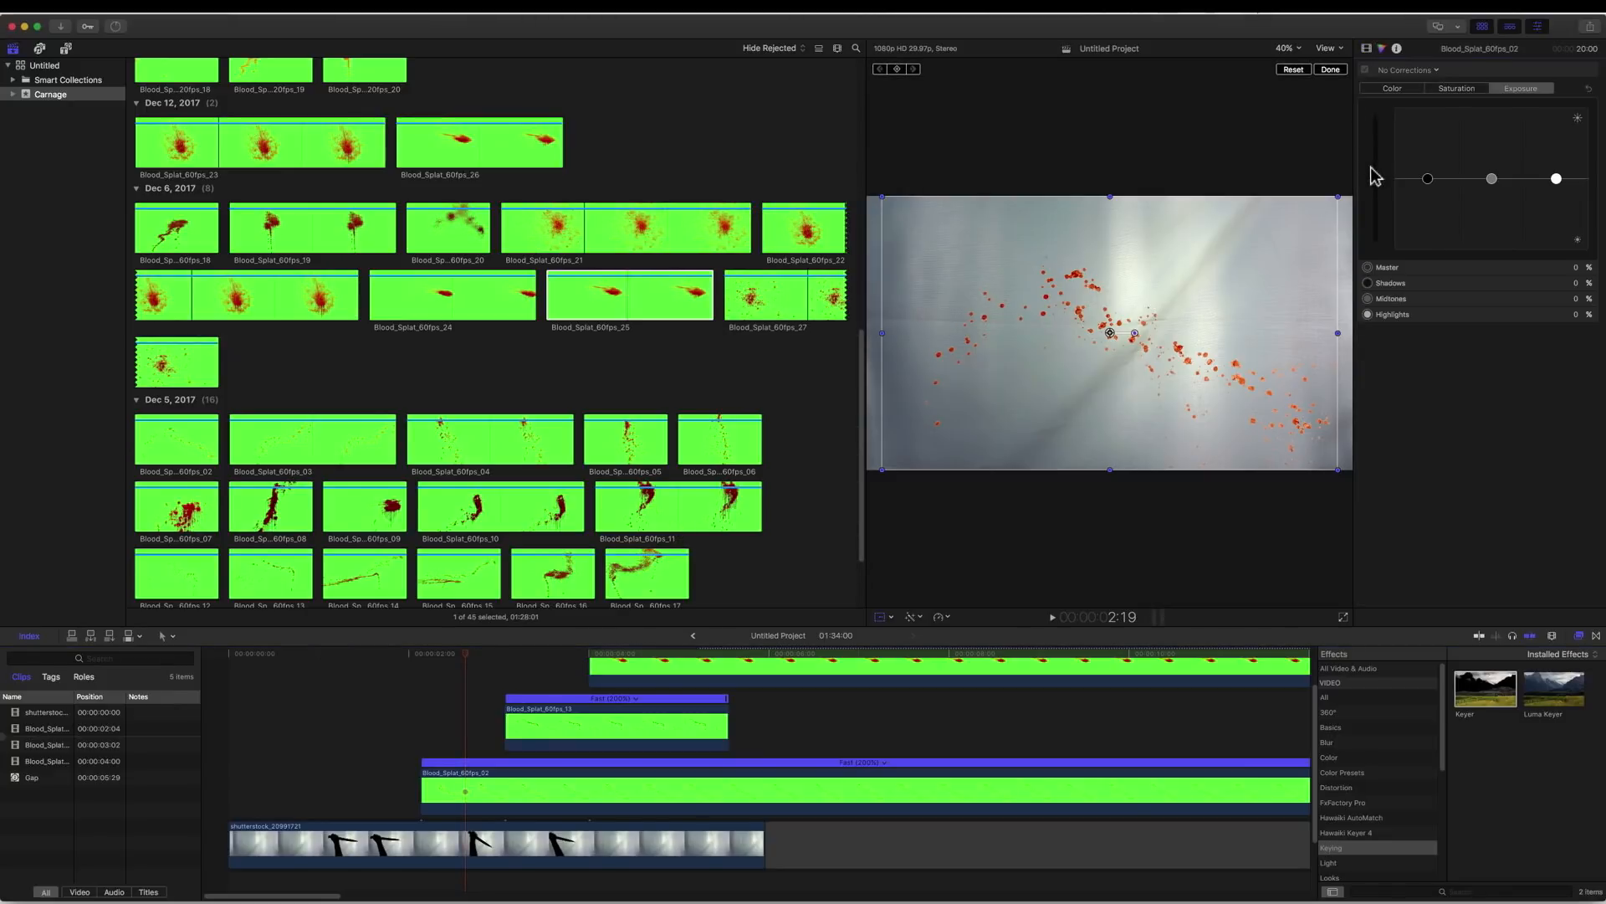
{"action": "left_click_drag", "start_coordinate": [1376, 179], "coordinate": [1374, 220]}
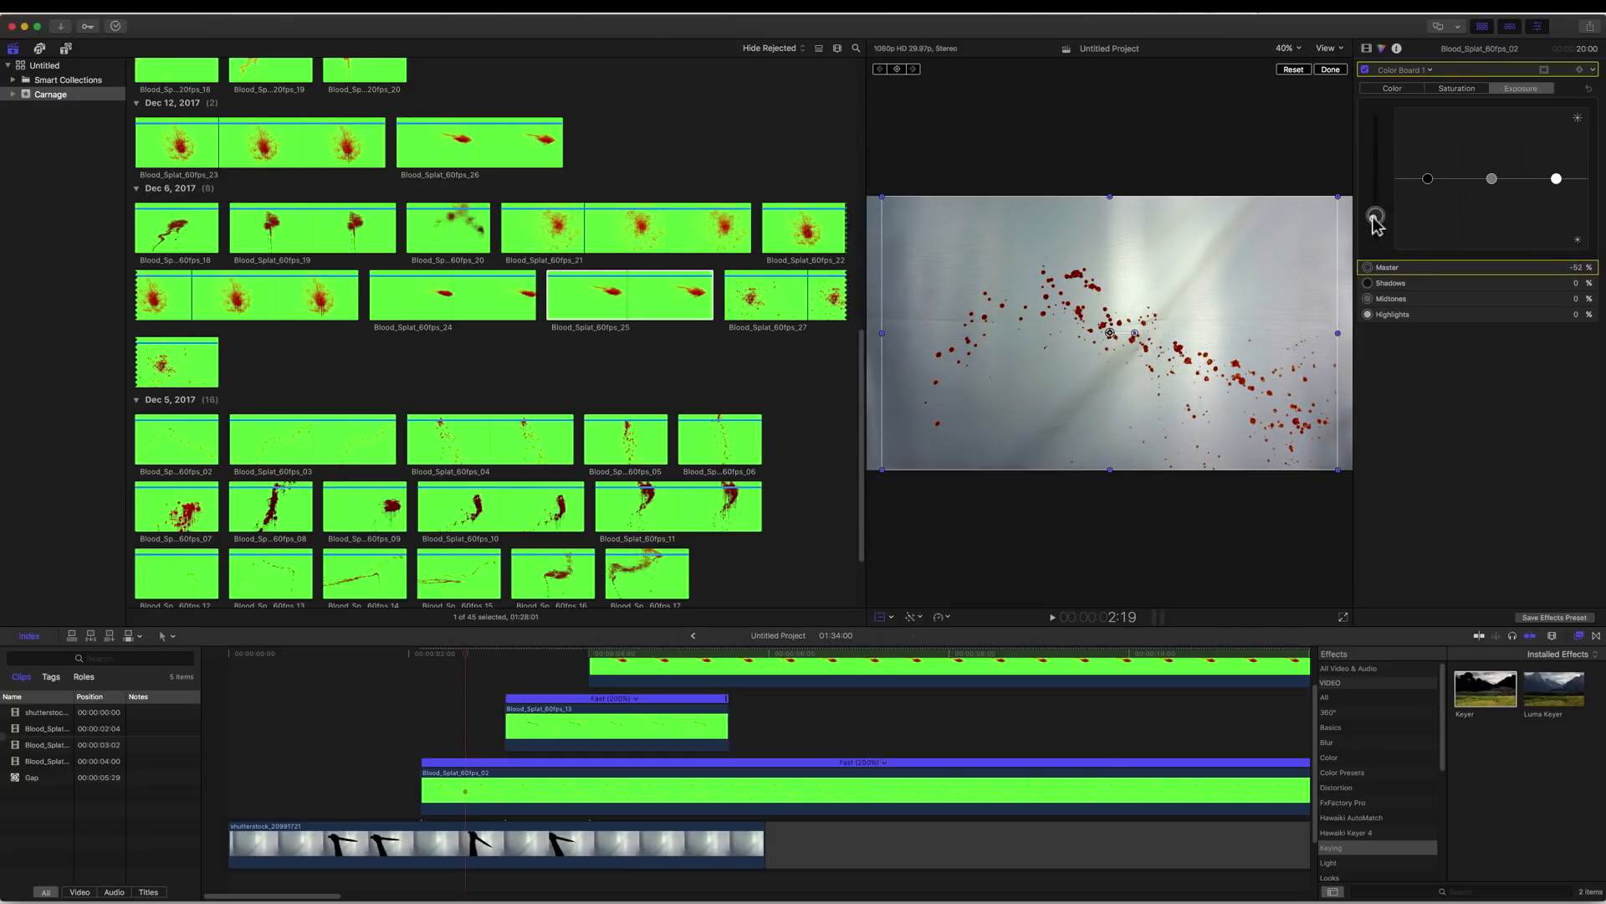
{"action": "left_click", "coordinate": [1457, 88]}
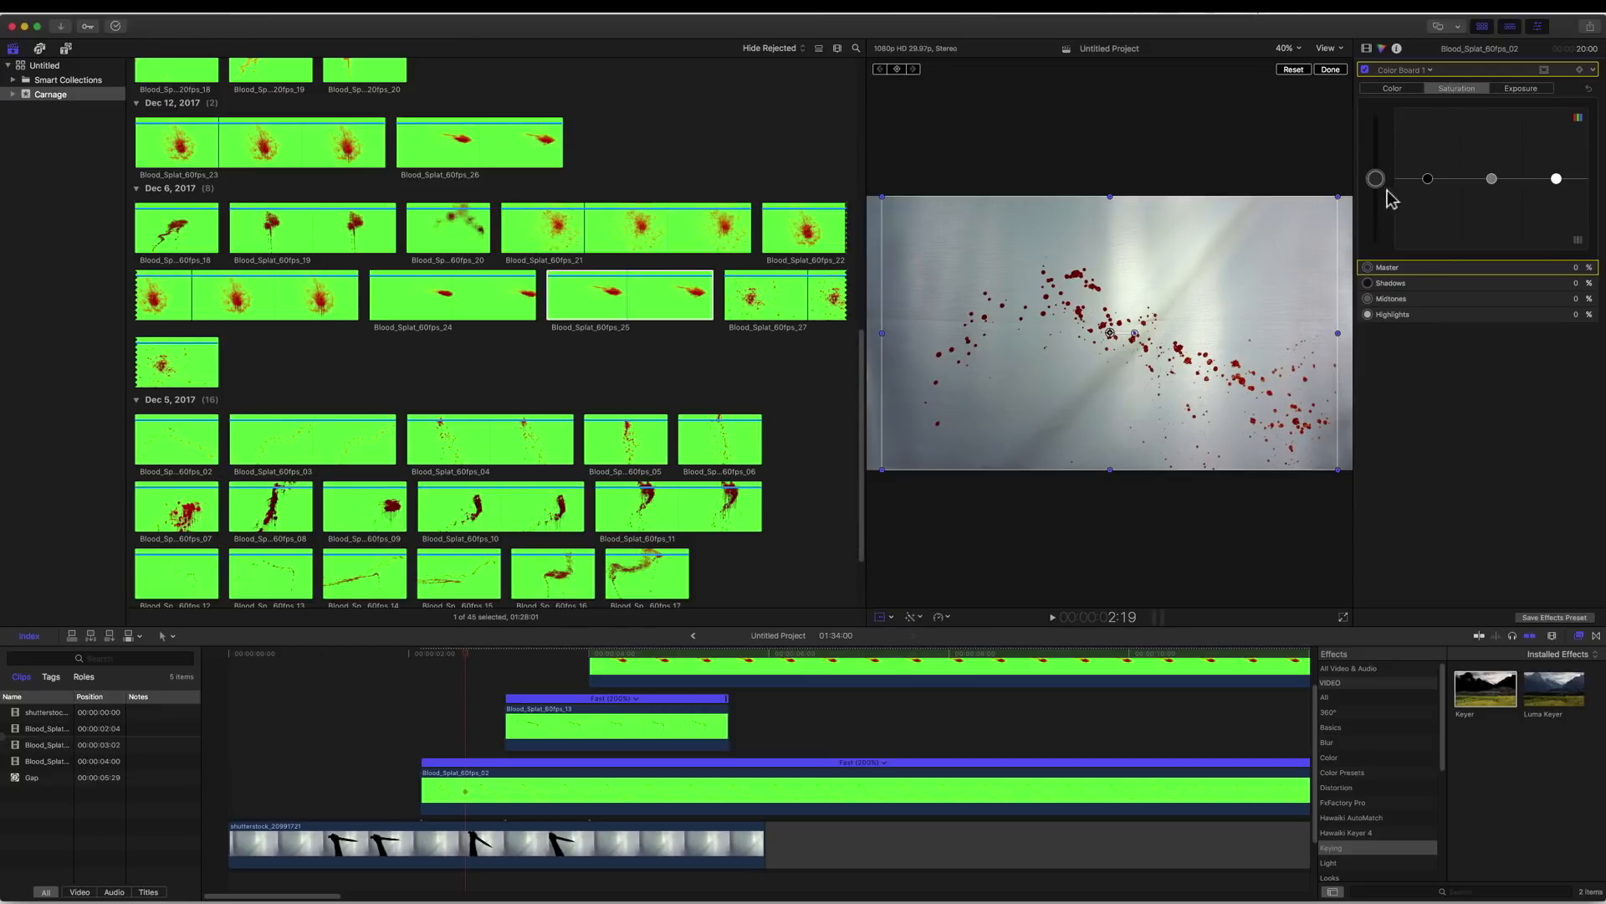
{"action": "mouse_move", "coordinate": [1377, 181]}
{"action": "left_mouse_down"}
{"action": "mouse_move", "coordinate": [1379, 144]}
{"action": "mouse_move", "coordinate": [1380, 163]}
{"action": "left_mouse_up"}
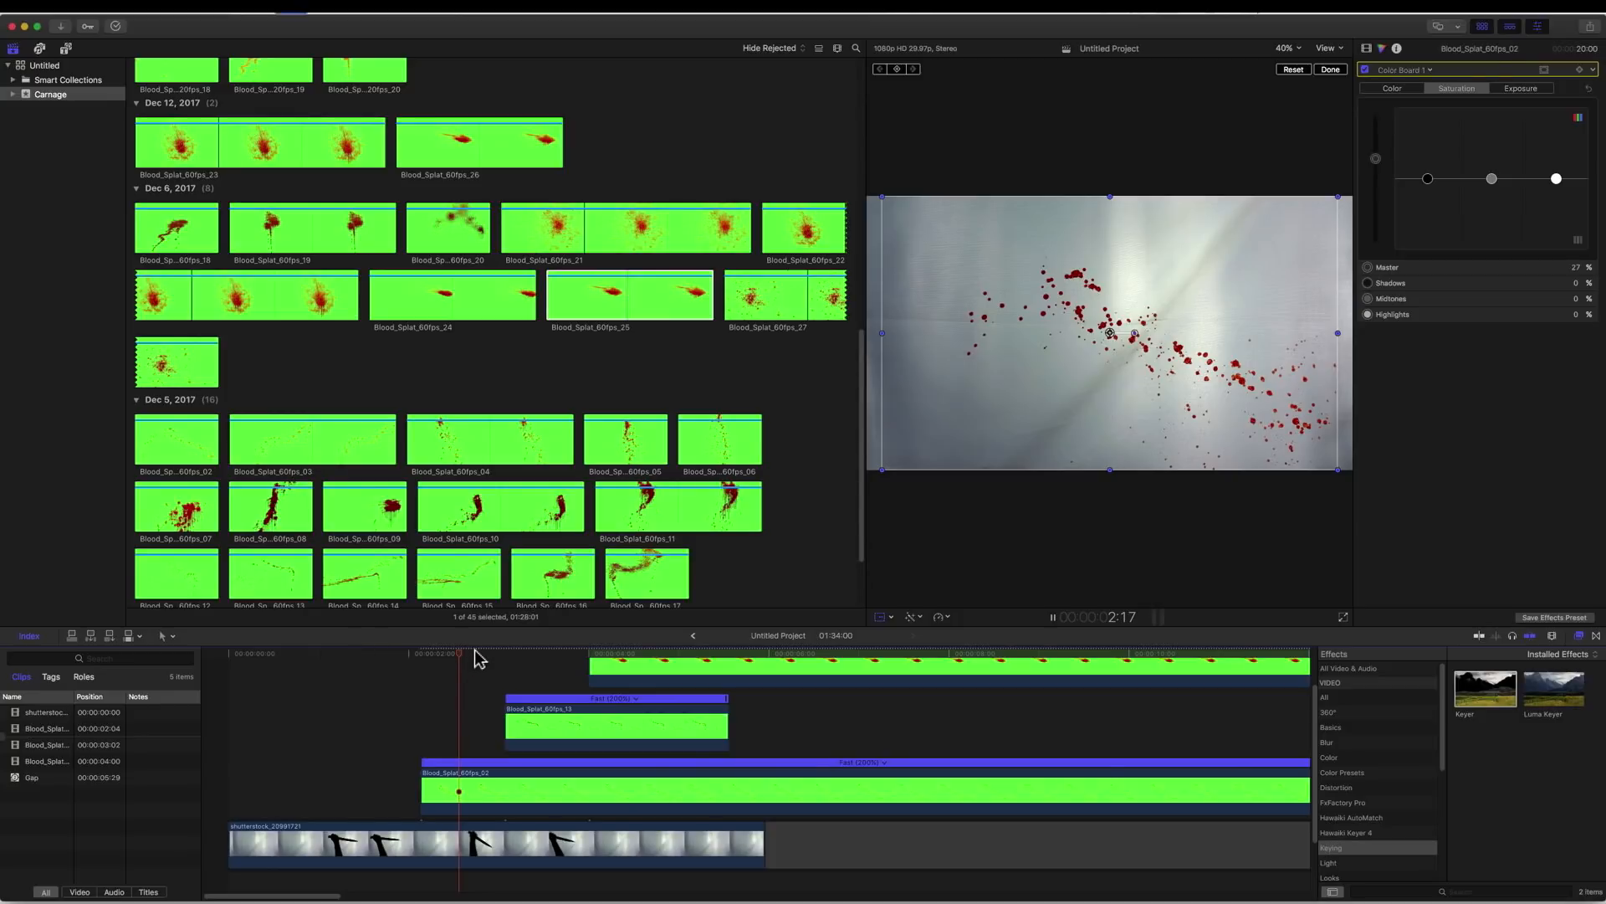
{"action": "key", "text": "space"}
Apply the Keyer effect to Blood_Splat_60fps_13 and lower its master exposure to about -20%.
{"action": "left_click_drag", "start_coordinate": [1500, 694], "coordinate": [519, 727]}
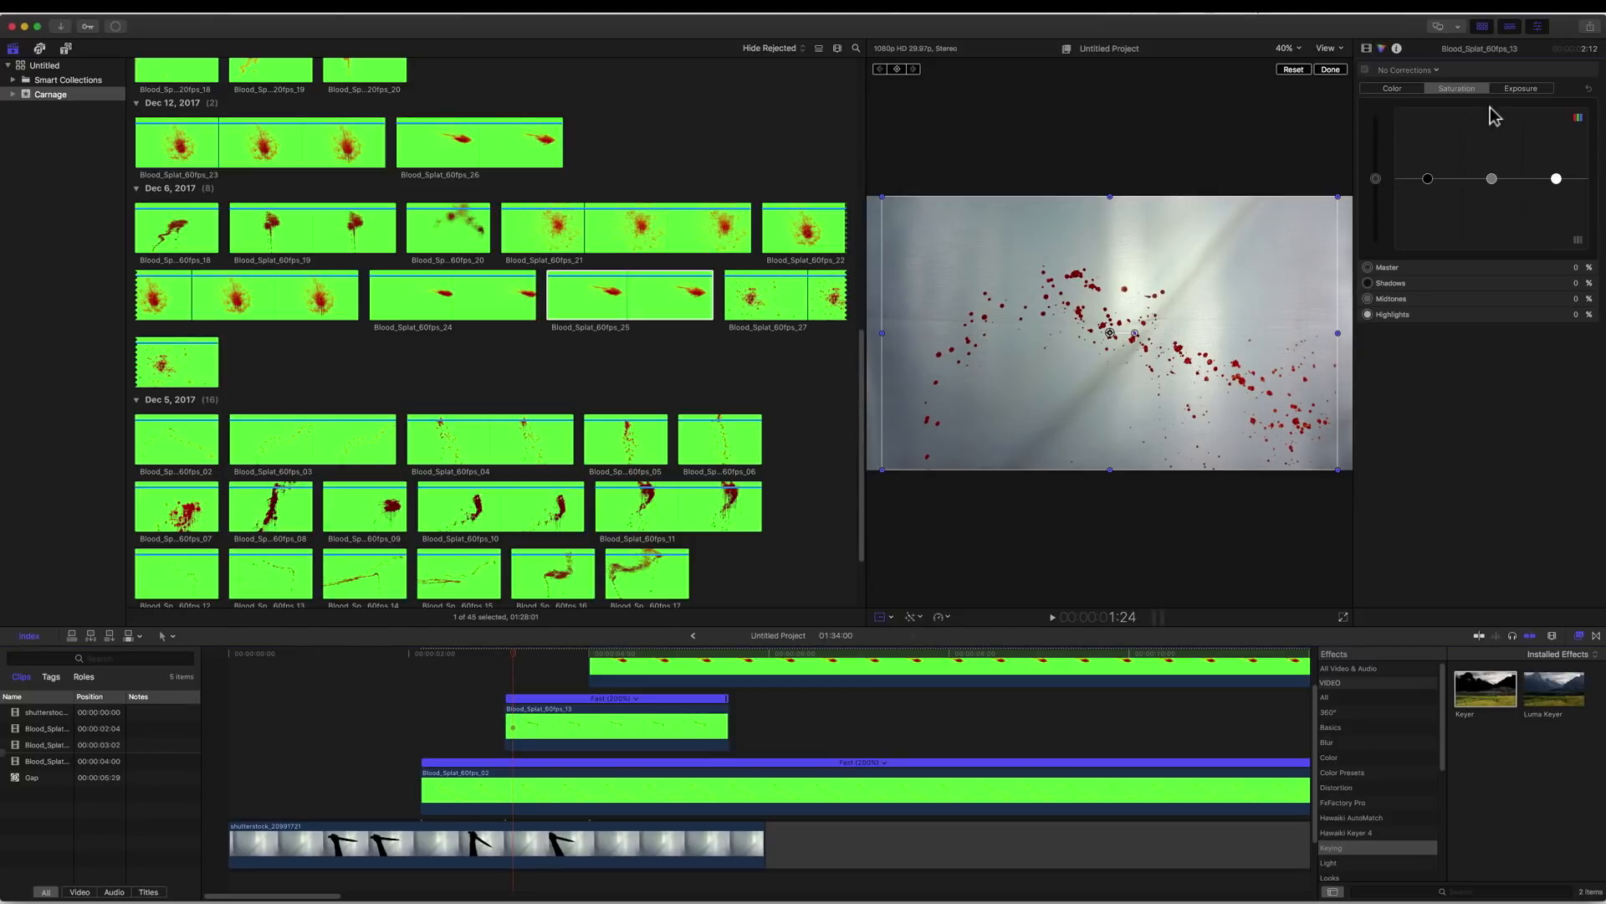
{"action": "left_click", "coordinate": [1520, 88]}
{"action": "mouse_move", "coordinate": [1375, 178]}
{"action": "left_mouse_down"}
{"action": "mouse_move", "coordinate": [1376, 233]}
{"action": "mouse_move", "coordinate": [1375, 191]}
{"action": "left_mouse_up"}
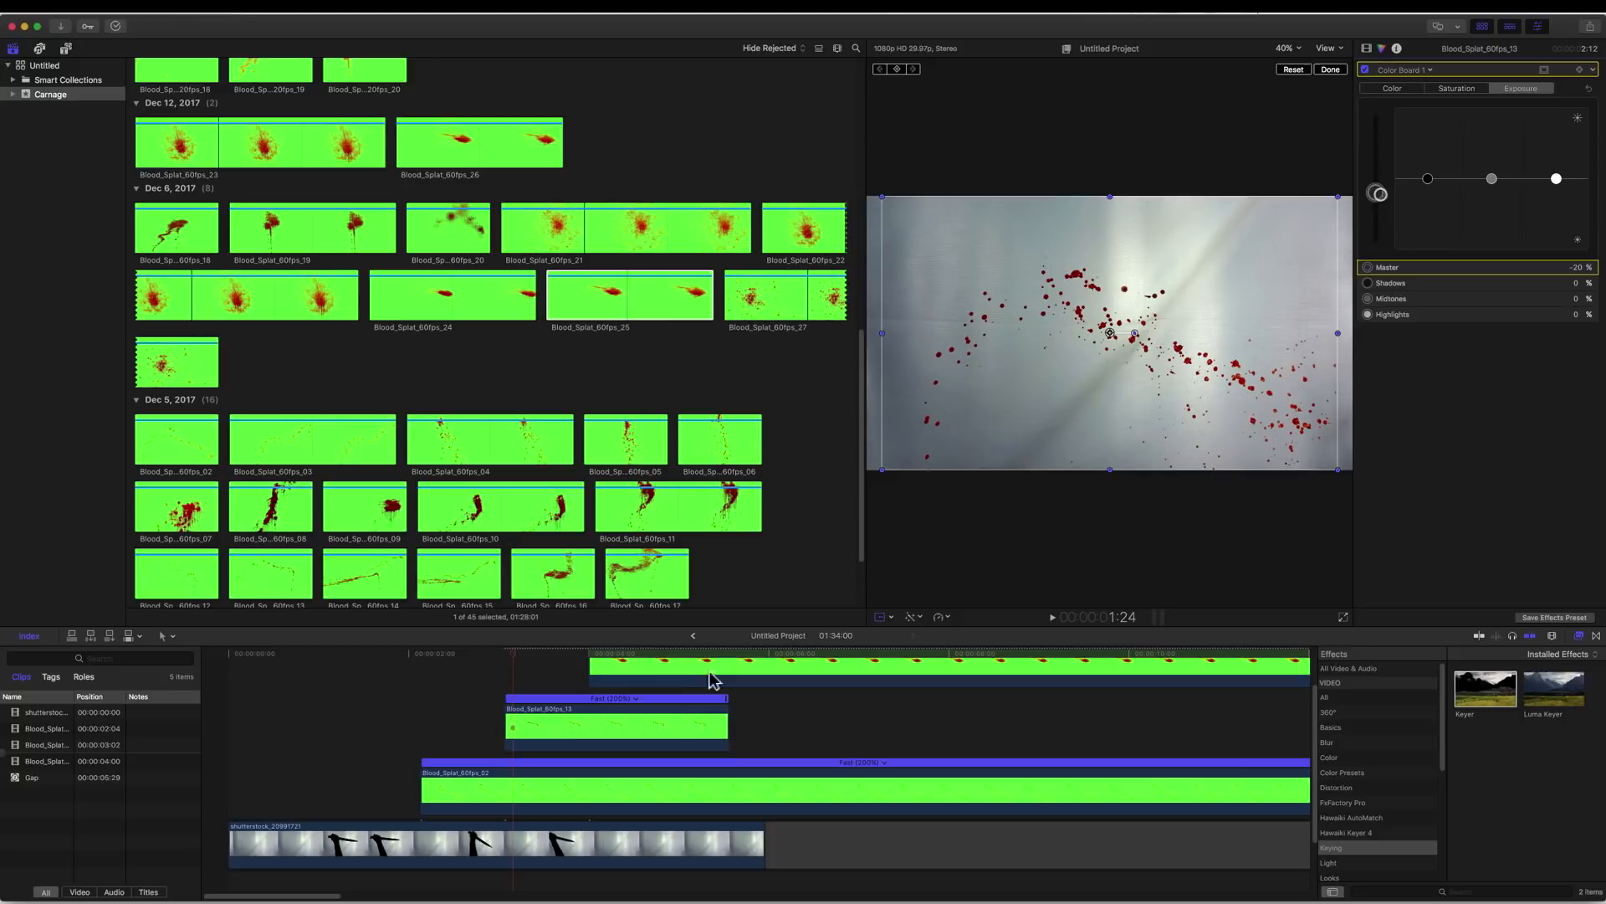
{"action": "left_click", "coordinate": [536, 654]}
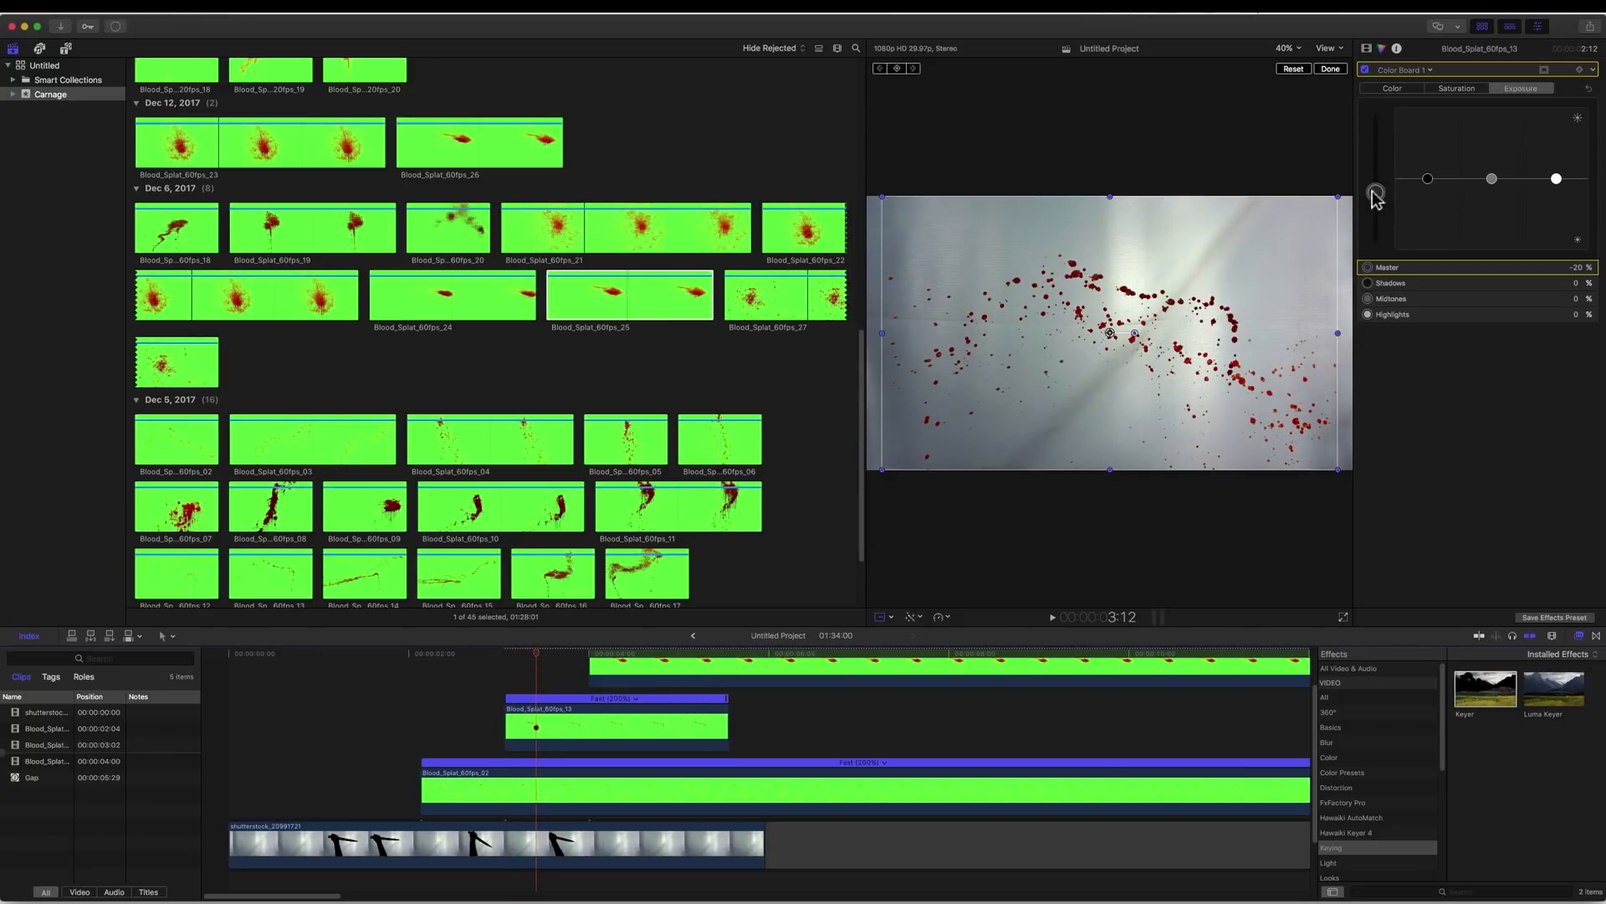
Lower the master saturation of Blood_Splat_60fps_13 and settle its master exposure at about -31%.
{"action": "left_click_drag", "start_coordinate": [1376, 194], "coordinate": [1381, 178]}
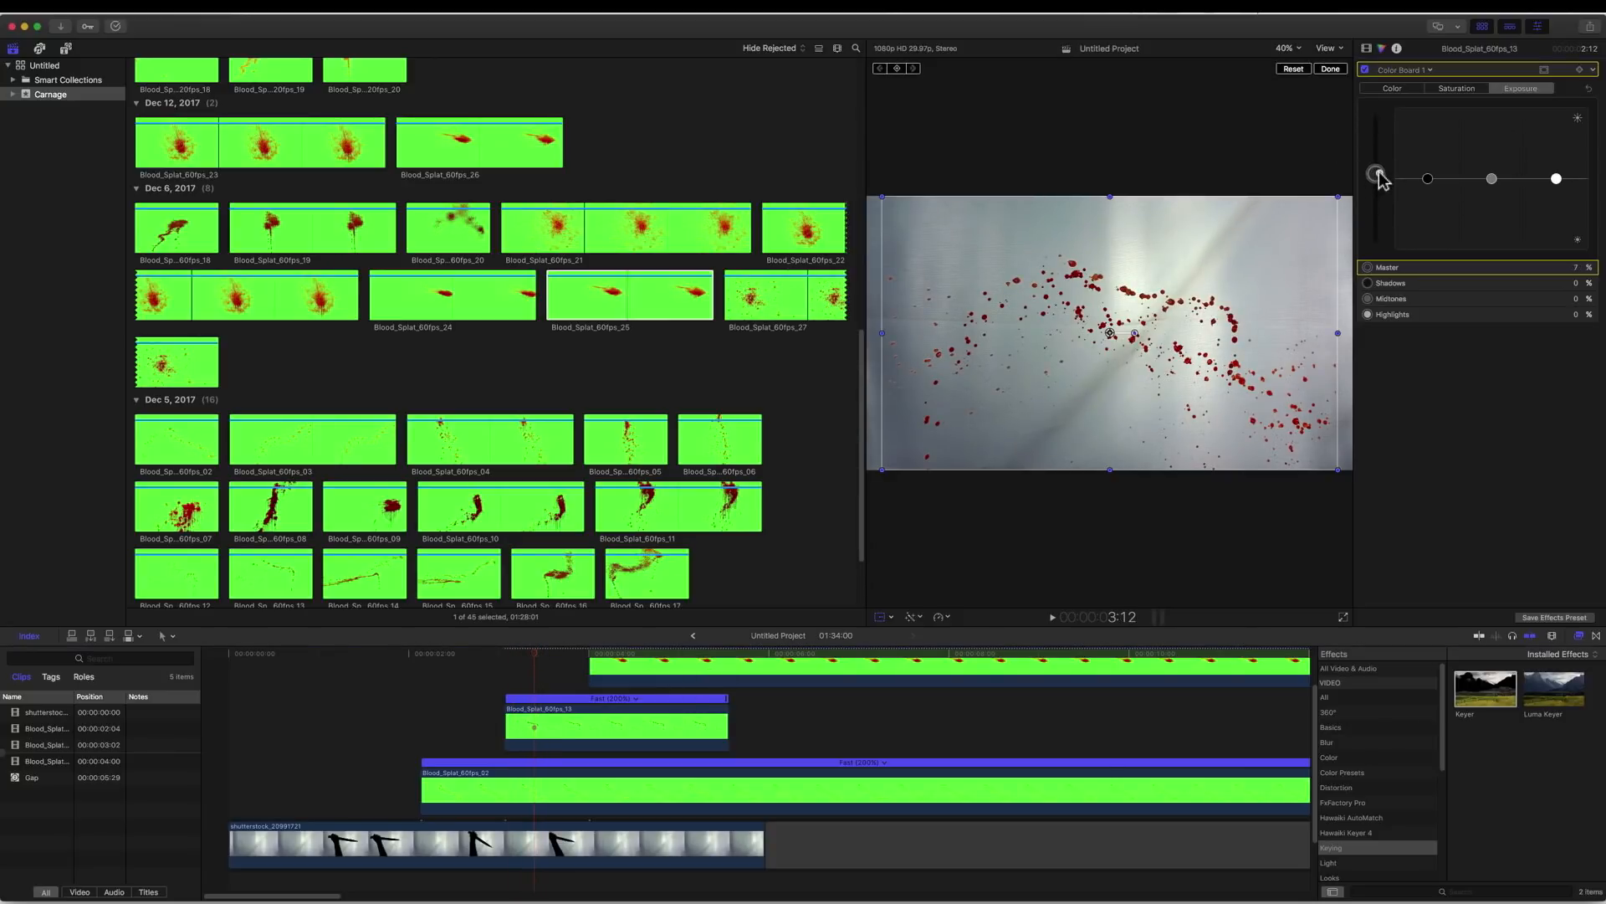
{"action": "left_click", "coordinate": [1457, 88]}
{"action": "mouse_move", "coordinate": [1377, 179]}
{"action": "left_mouse_down"}
{"action": "mouse_move", "coordinate": [1384, 151]}
{"action": "mouse_move", "coordinate": [1379, 207]}
{"action": "left_mouse_up"}
{"action": "left_click", "coordinate": [1520, 89]}
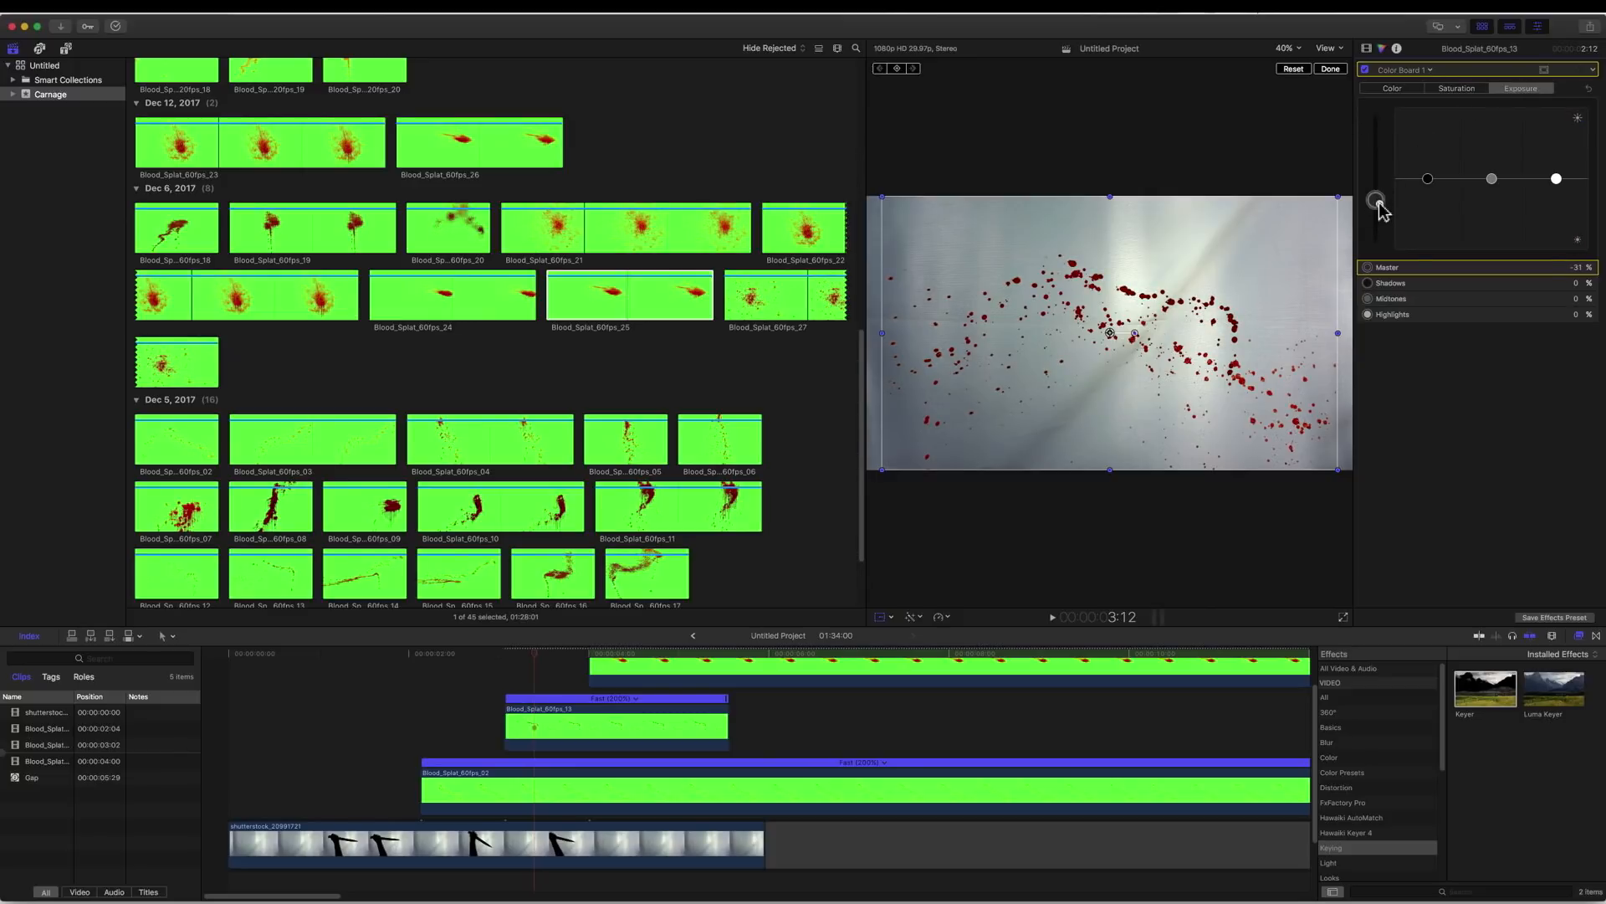
Play the sequence from about 00:00:02:00 up to the third splat and apply the Keyer effect to Blood_Splat_60fps_25.
{"action": "left_click", "coordinate": [416, 653]}
{"action": "key", "text": "space"}
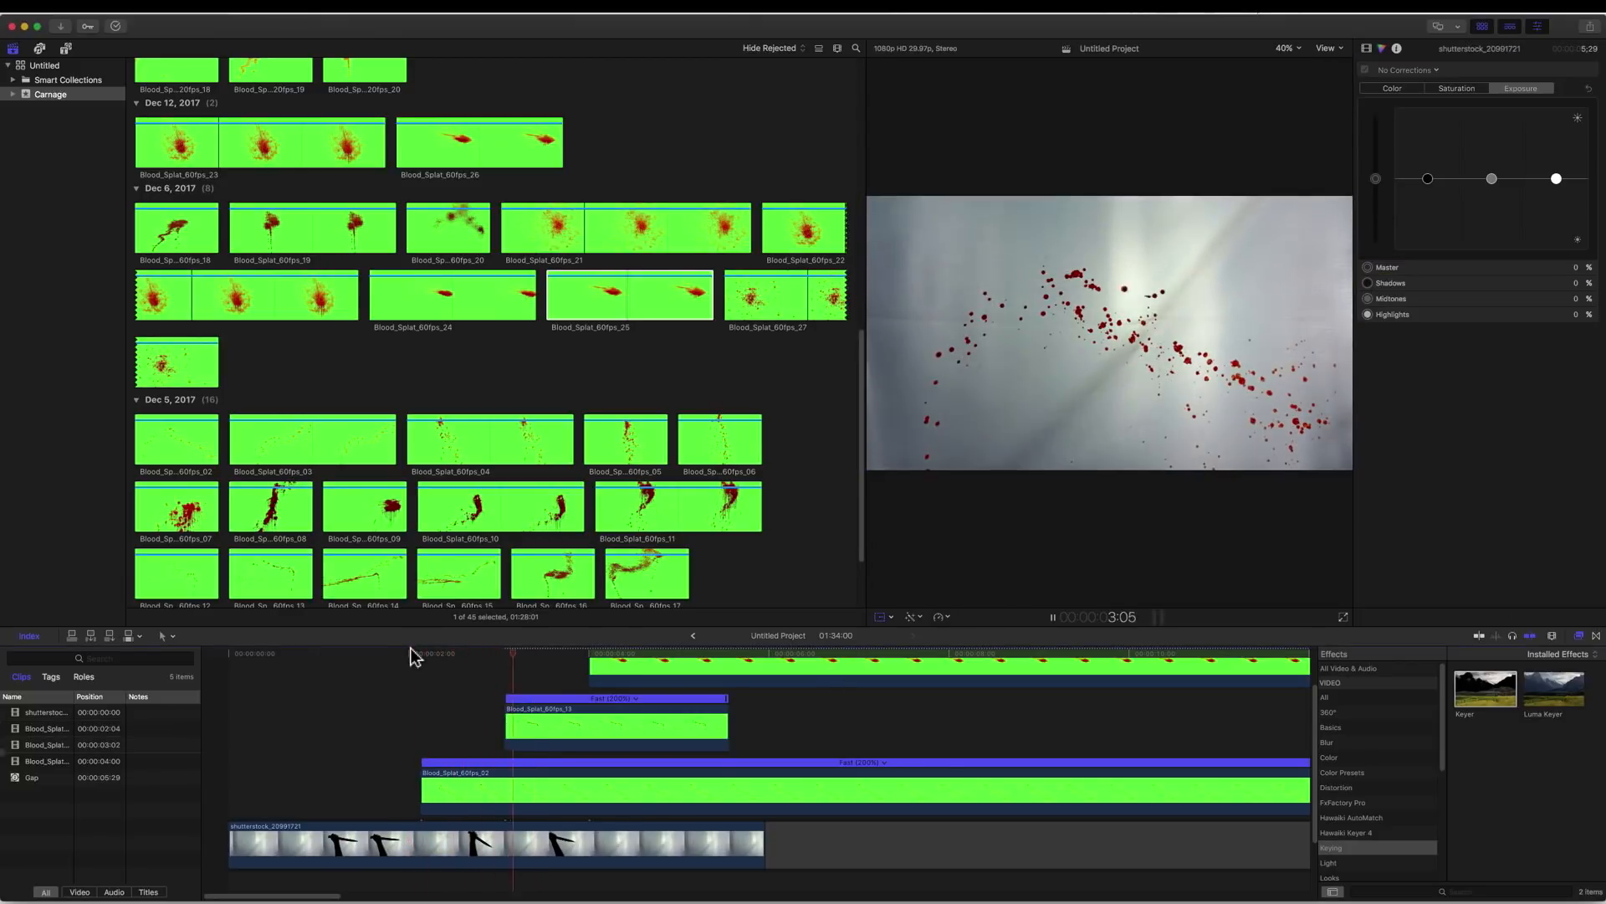
{"action": "key", "text": "space"}
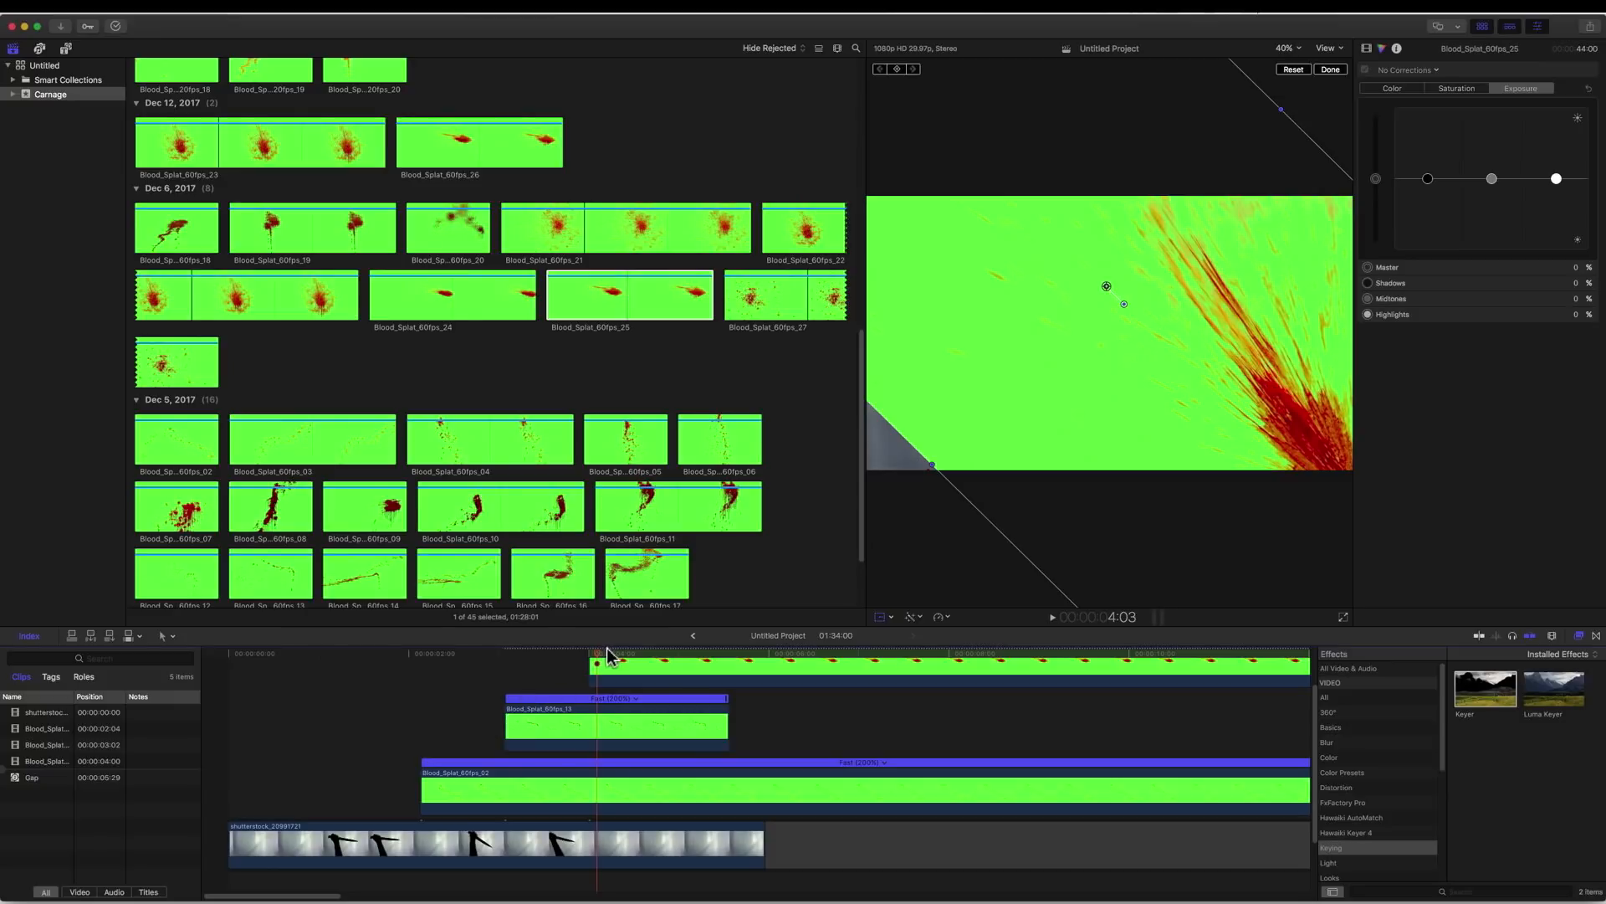
{"action": "left_click_drag", "start_coordinate": [596, 650], "coordinate": [617, 650]}
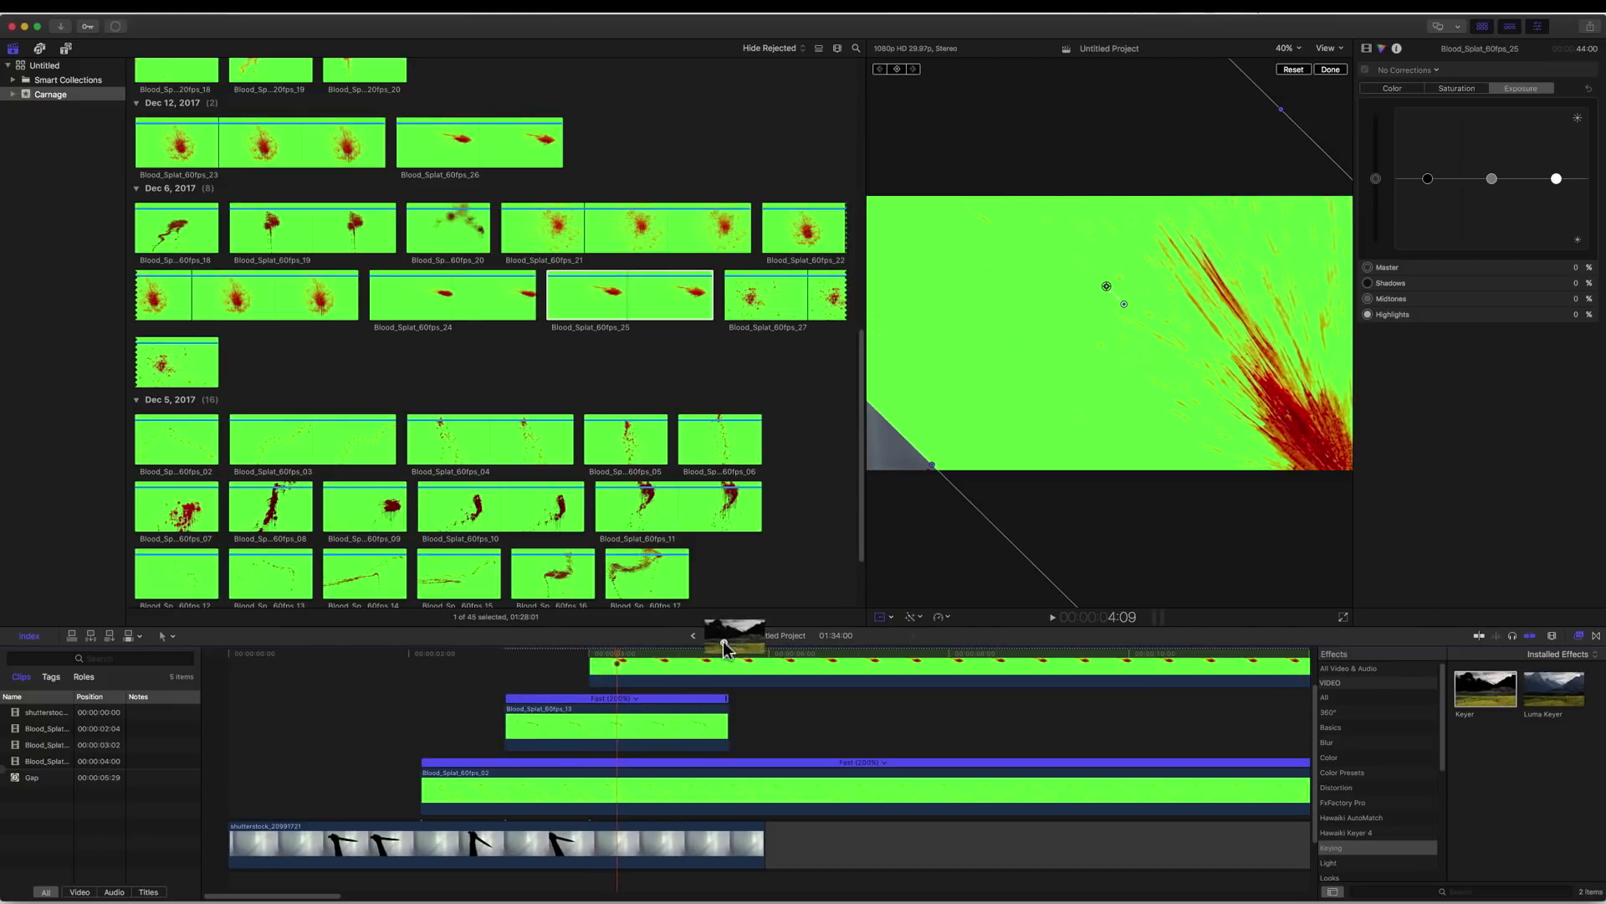
{"action": "left_click", "coordinate": [717, 672]}
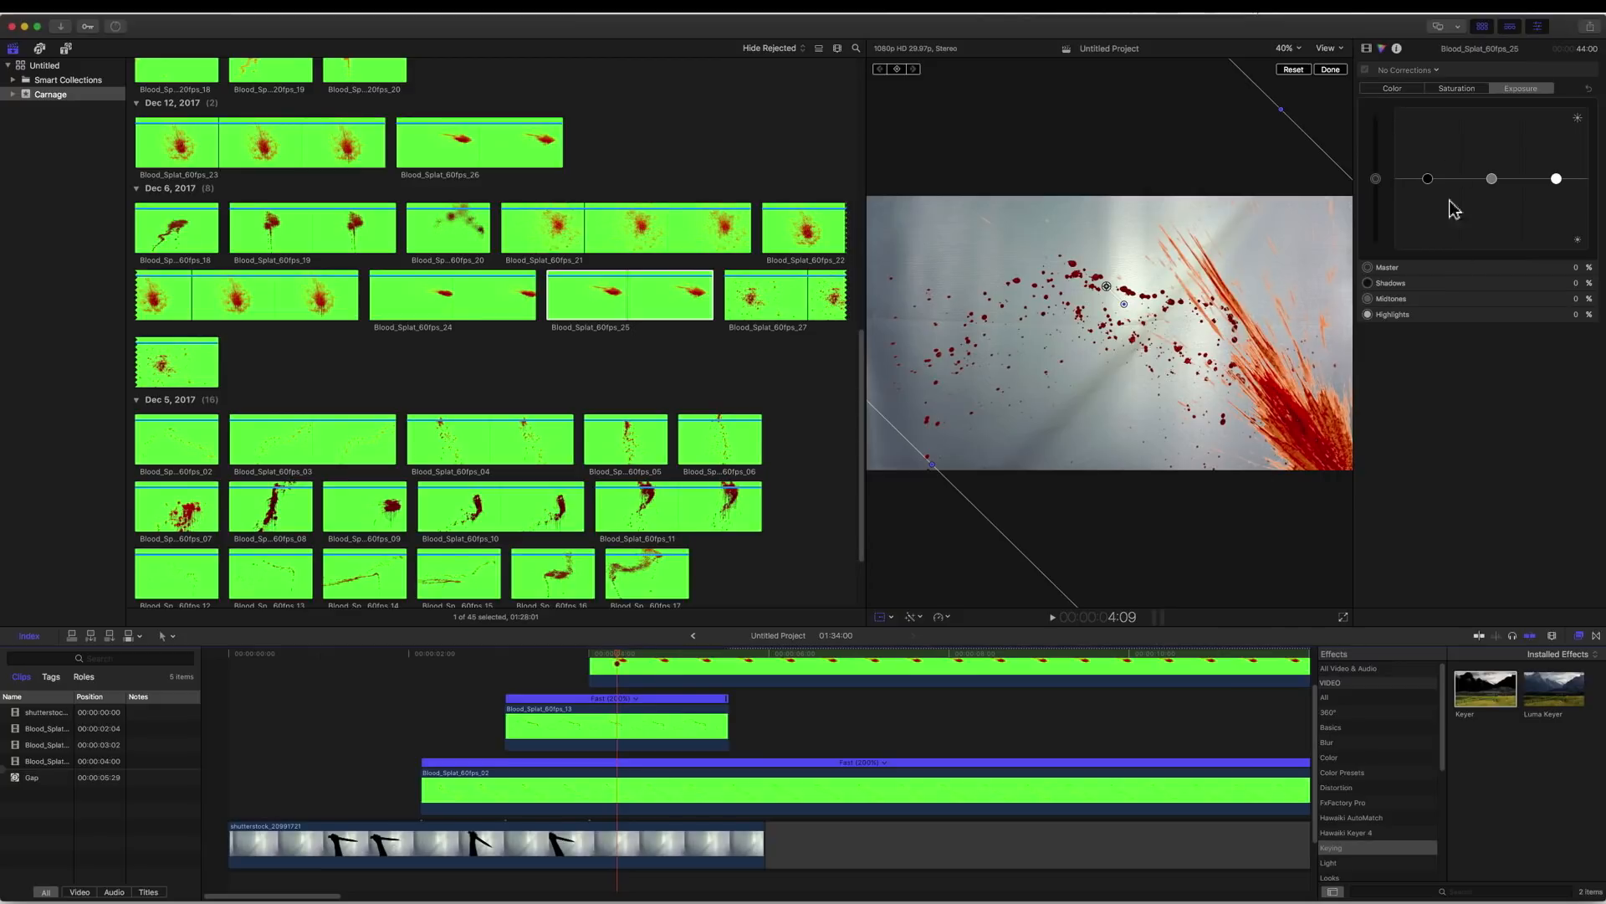
Set the Keyer's Edge Distance to 0 on Blood_Splat_60fps_25, try a Spill Level of 0%, and undo the spill change.
{"action": "left_click", "coordinate": [1389, 89]}
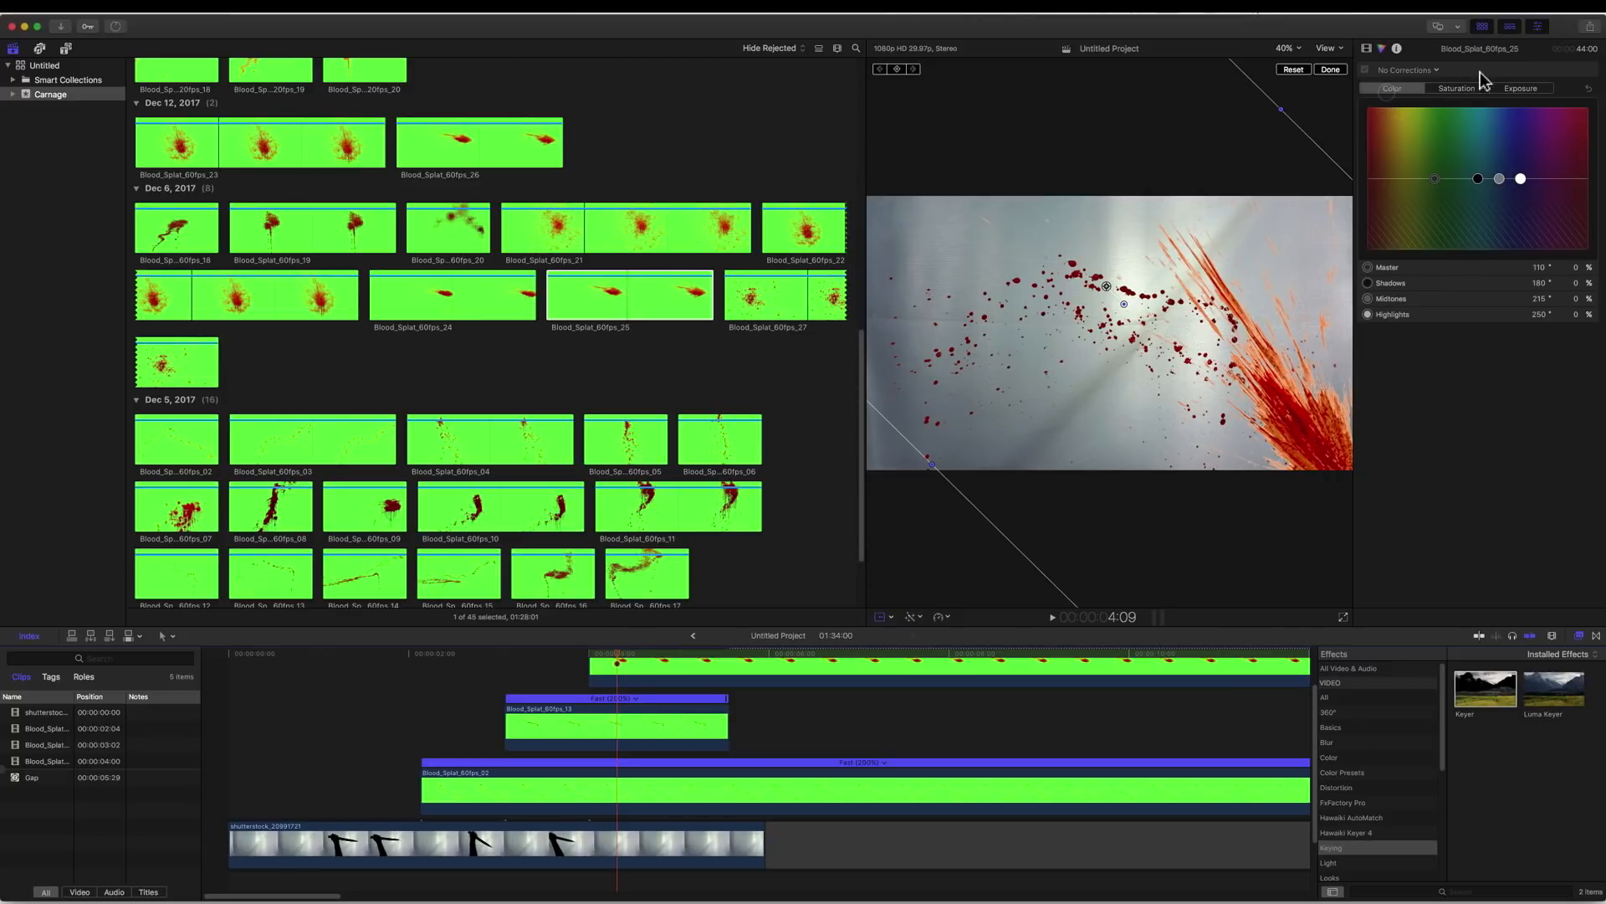
{"action": "left_click", "coordinate": [1366, 49]}
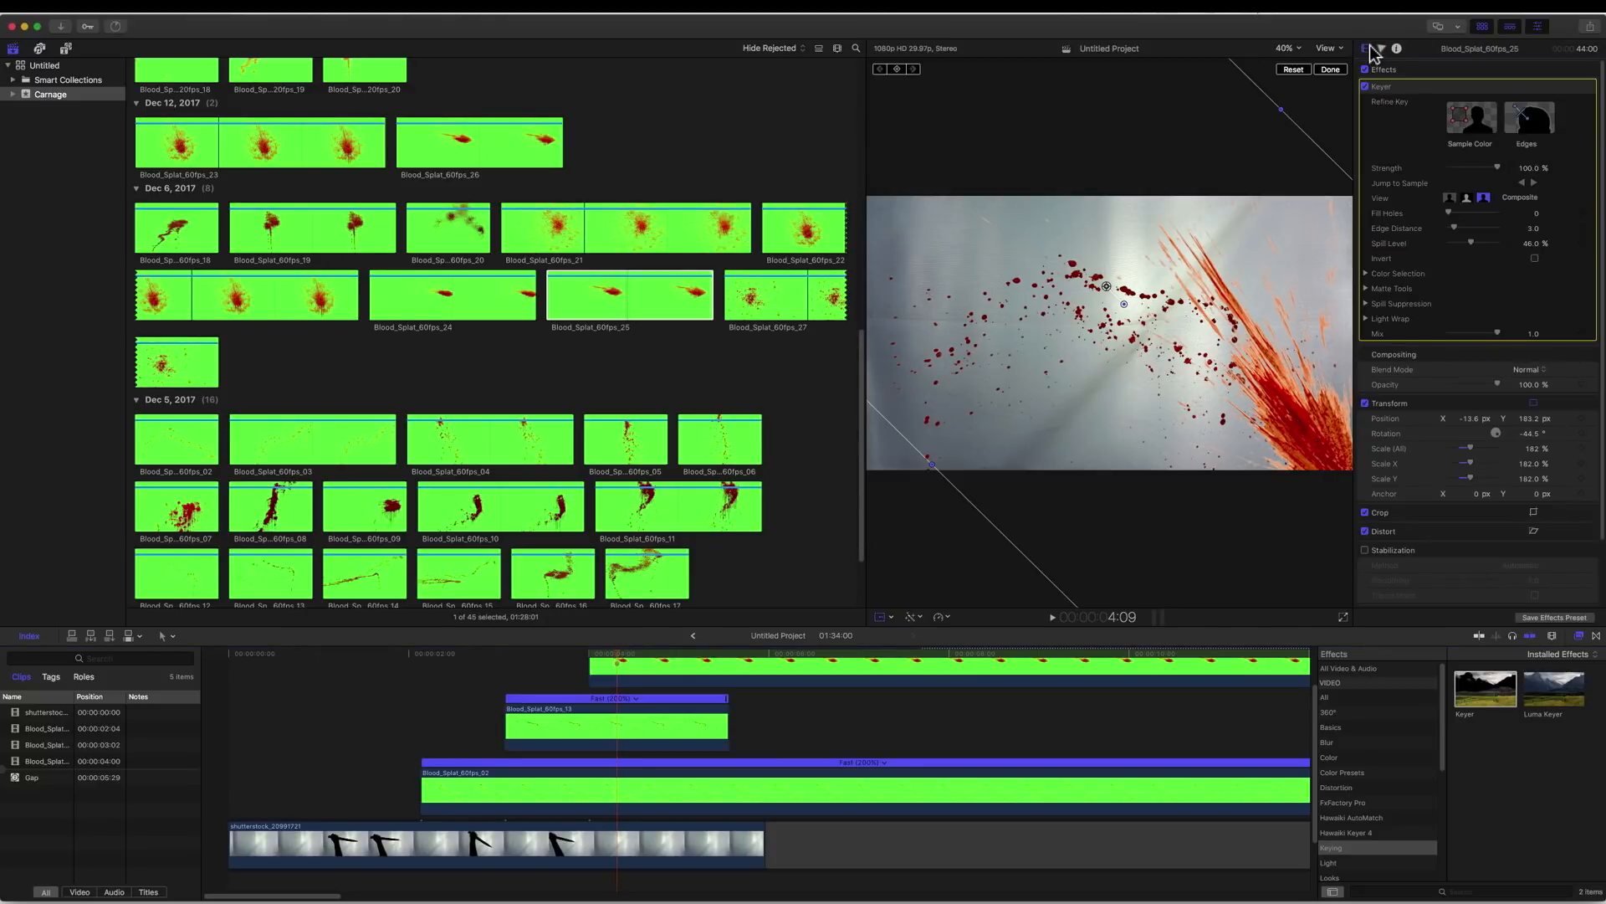
{"action": "left_click", "coordinate": [1490, 165]}
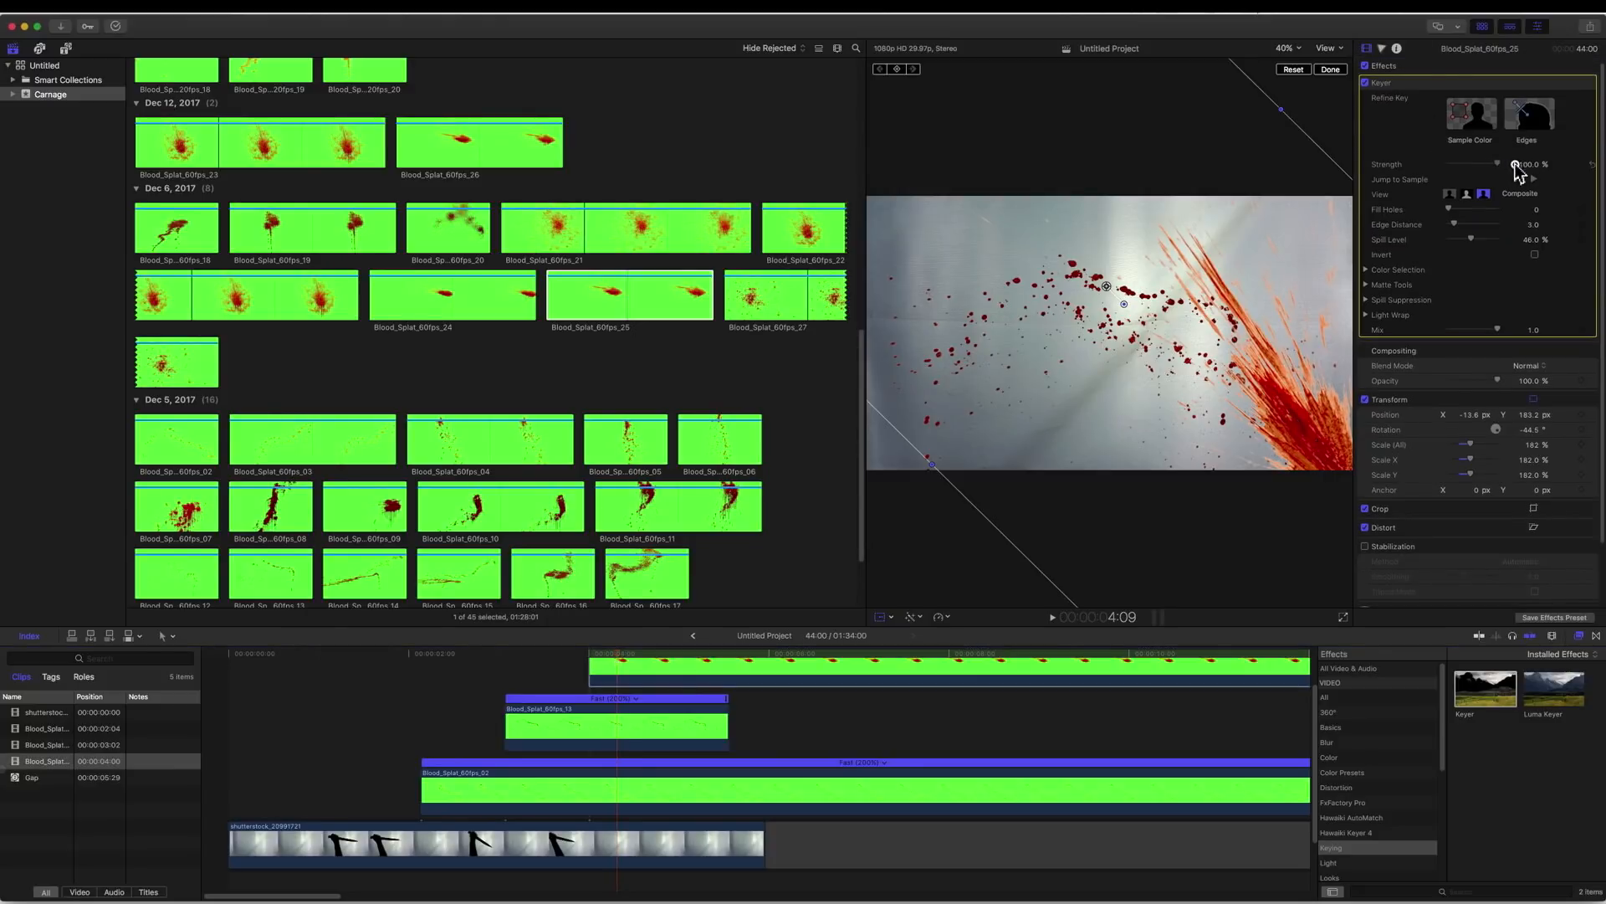
{"action": "left_click_drag", "start_coordinate": [1450, 211], "coordinate": [1489, 243]}
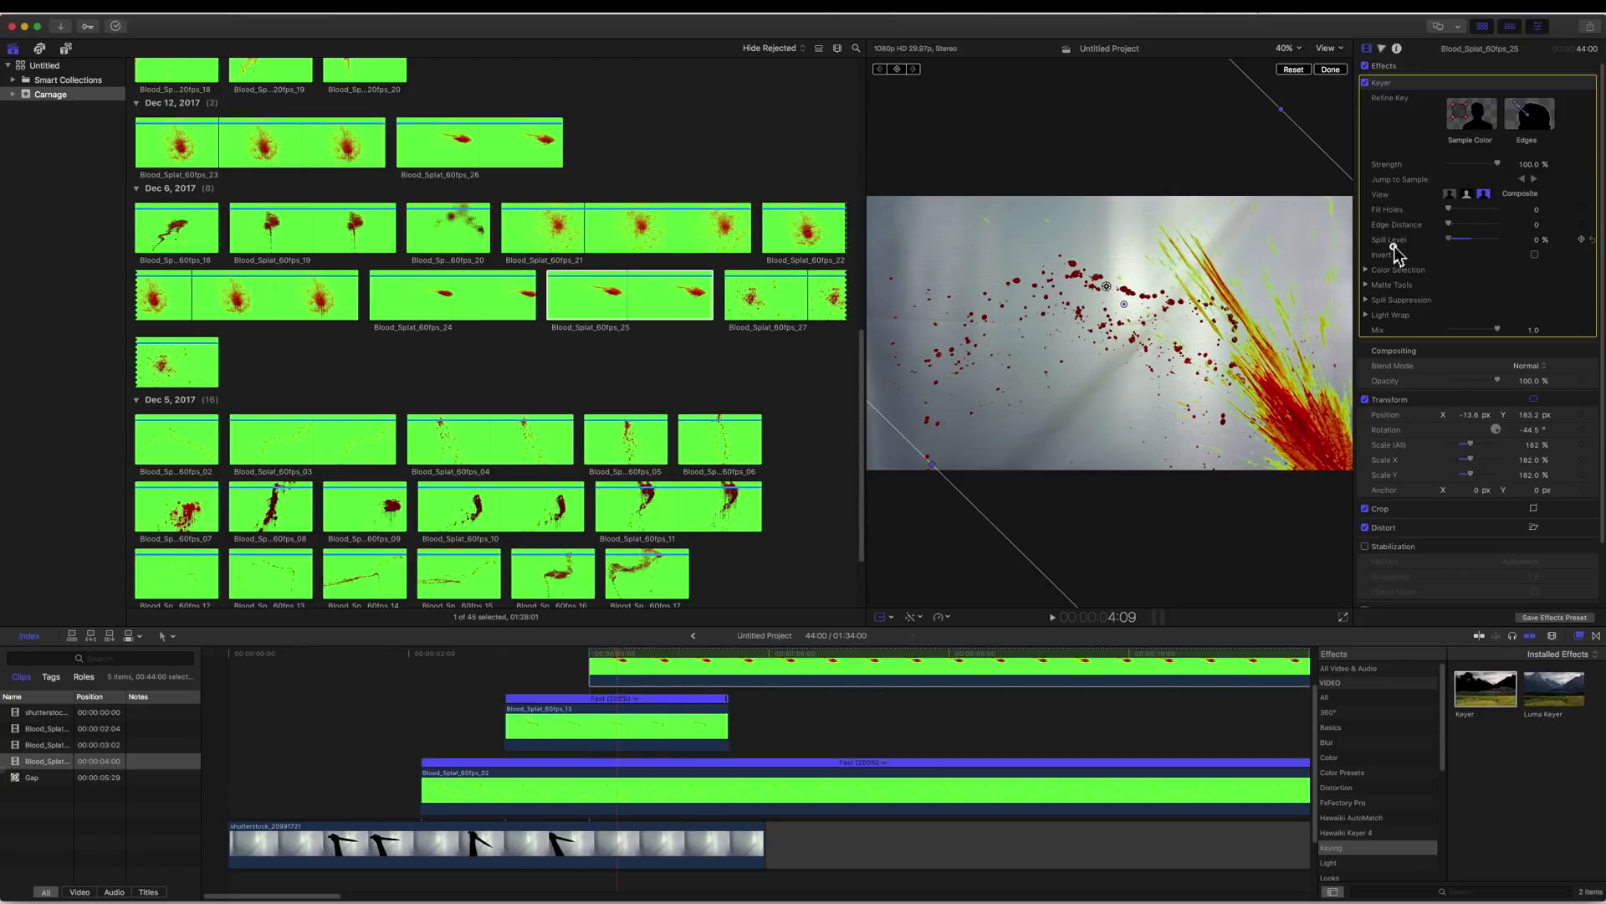
{"action": "key", "text": "super+z"}
{"action": "key", "text": "super+z"}
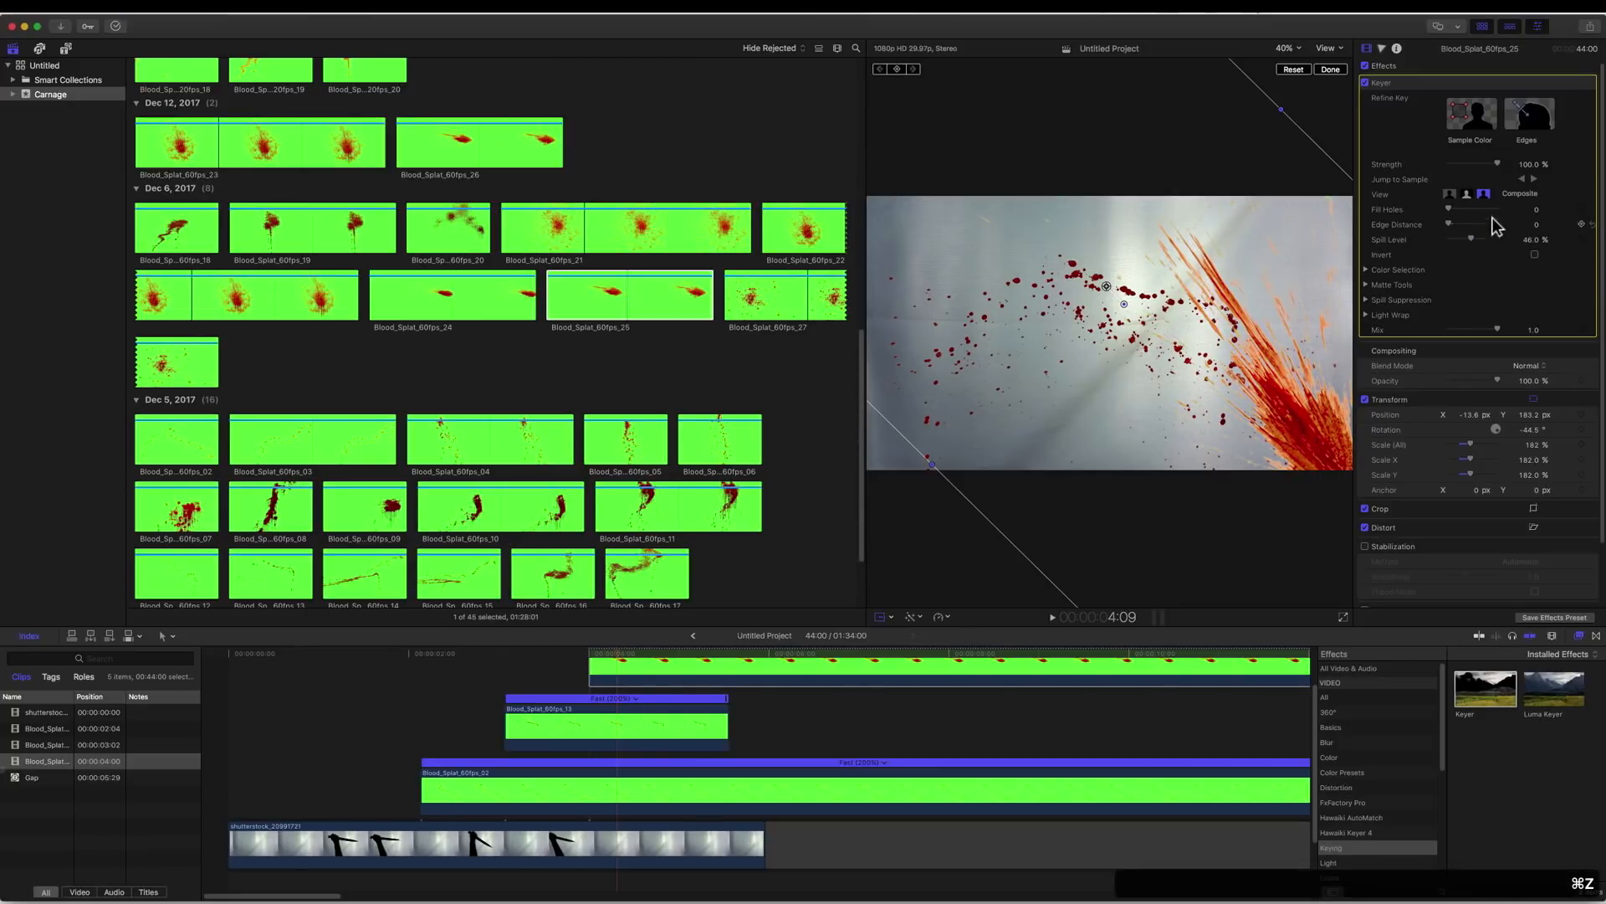
Adjust the Shrink/Expand and Soften matte settings of the Keyer on Blood_Splat_60fps_25.
{"action": "left_click", "coordinate": [1365, 285]}
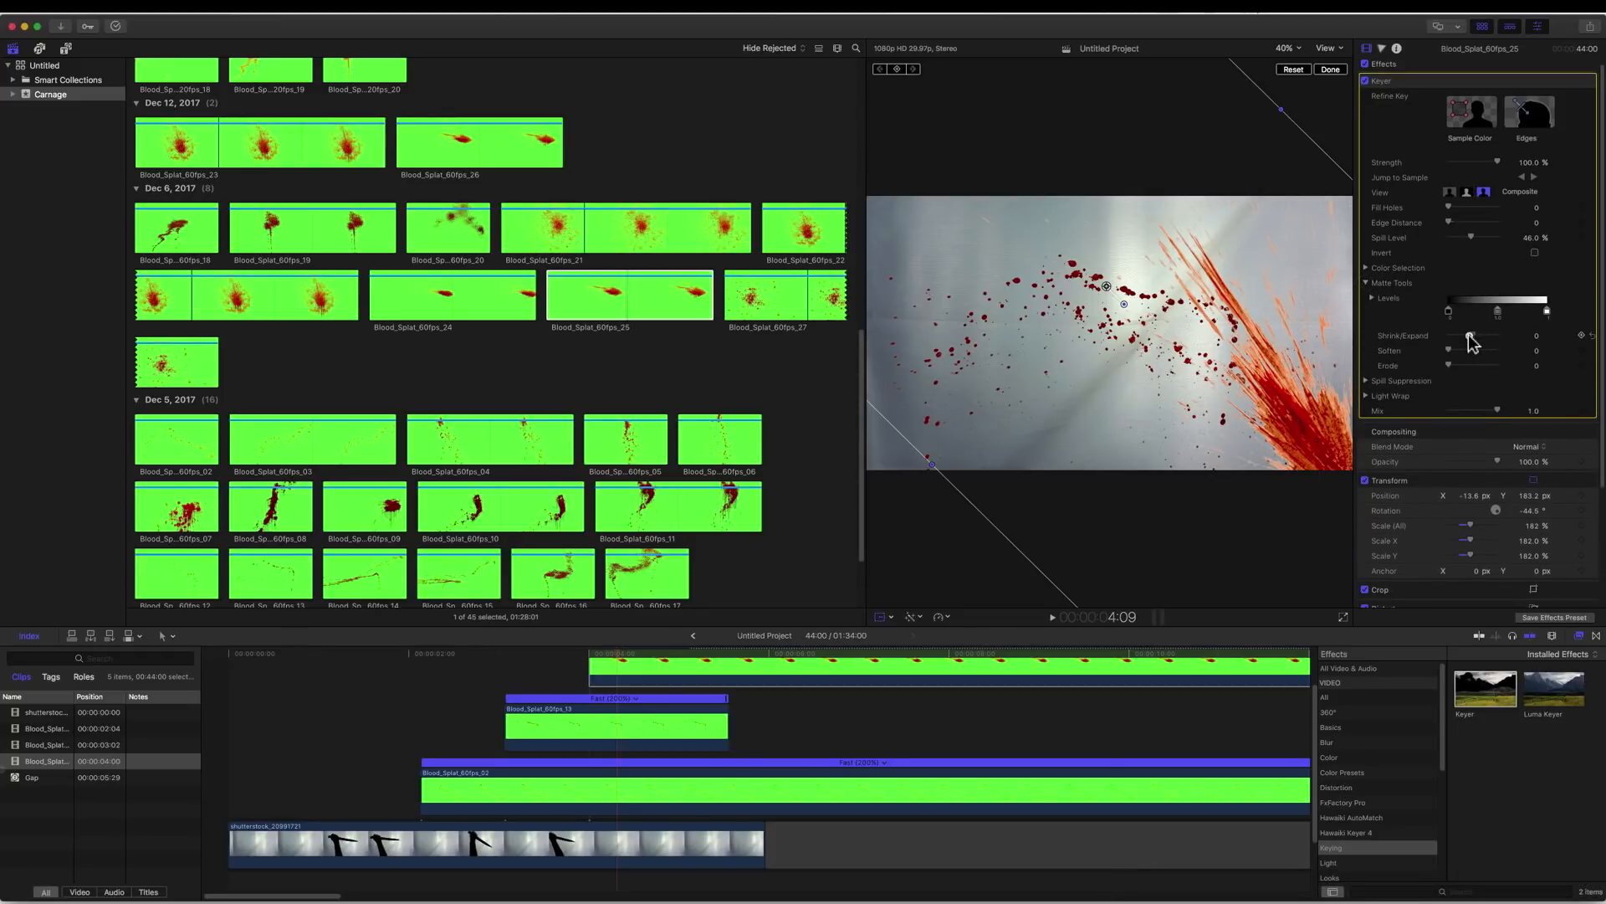
{"action": "left_click_drag", "start_coordinate": [1468, 334], "coordinate": [1466, 333]}
{"action": "left_click_drag", "start_coordinate": [1458, 351], "coordinate": [1476, 351]}
Lower the master exposure of Blood_Splat_60fps_25 to about -40% and its master saturation to about -41%.
{"action": "left_click", "coordinate": [1382, 49]}
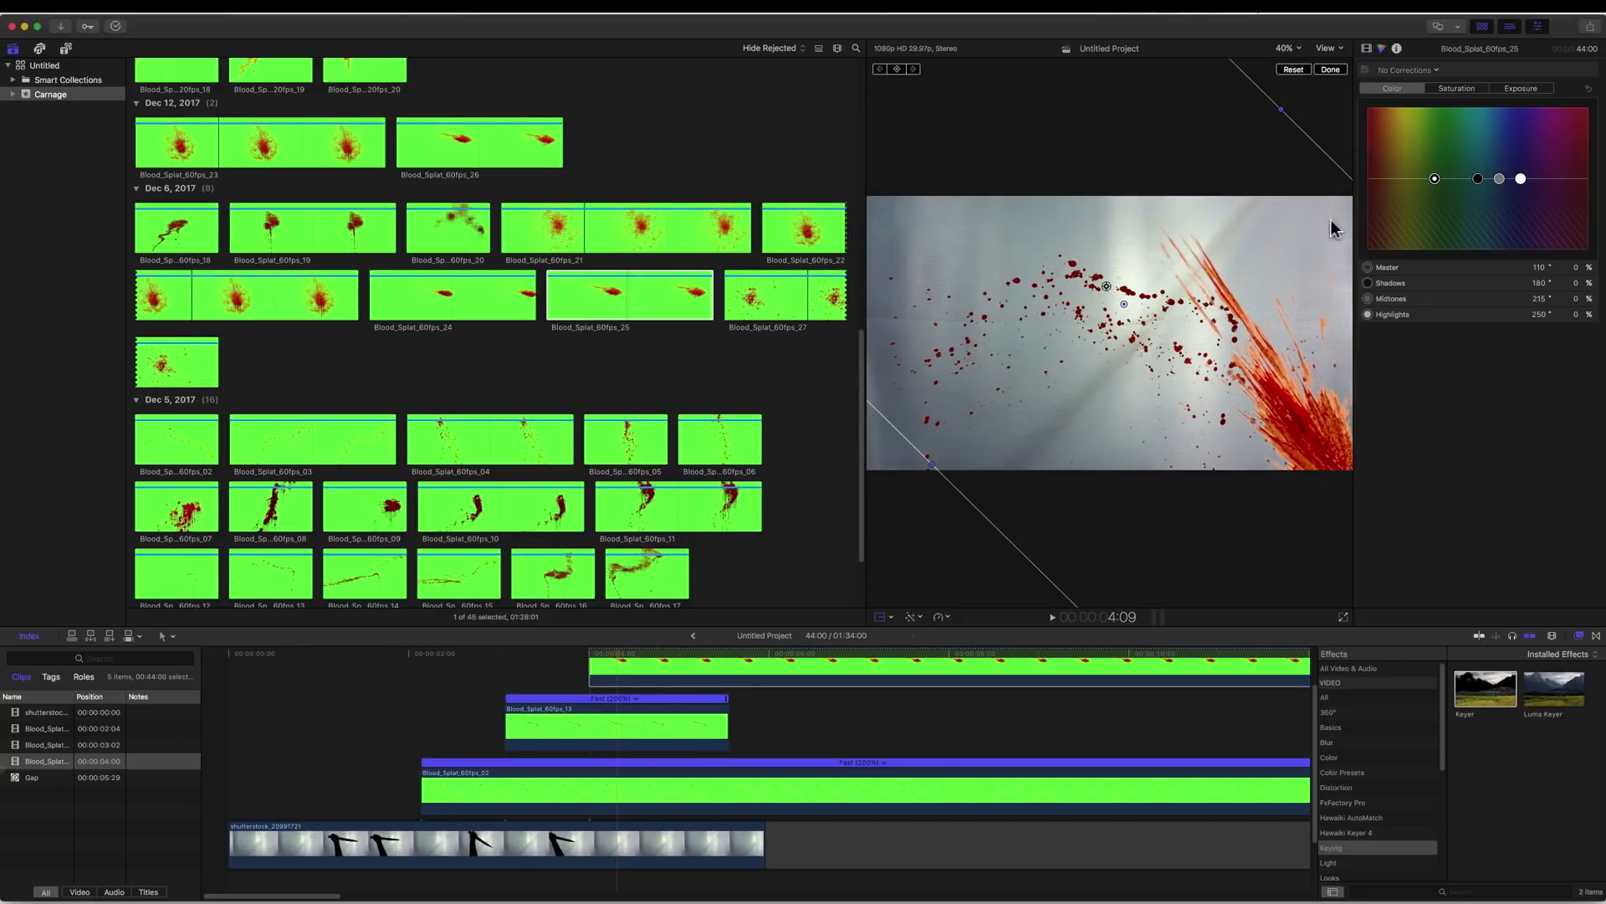
{"action": "left_click", "coordinate": [1520, 87]}
{"action": "left_click_drag", "start_coordinate": [1377, 179], "coordinate": [1382, 215]}
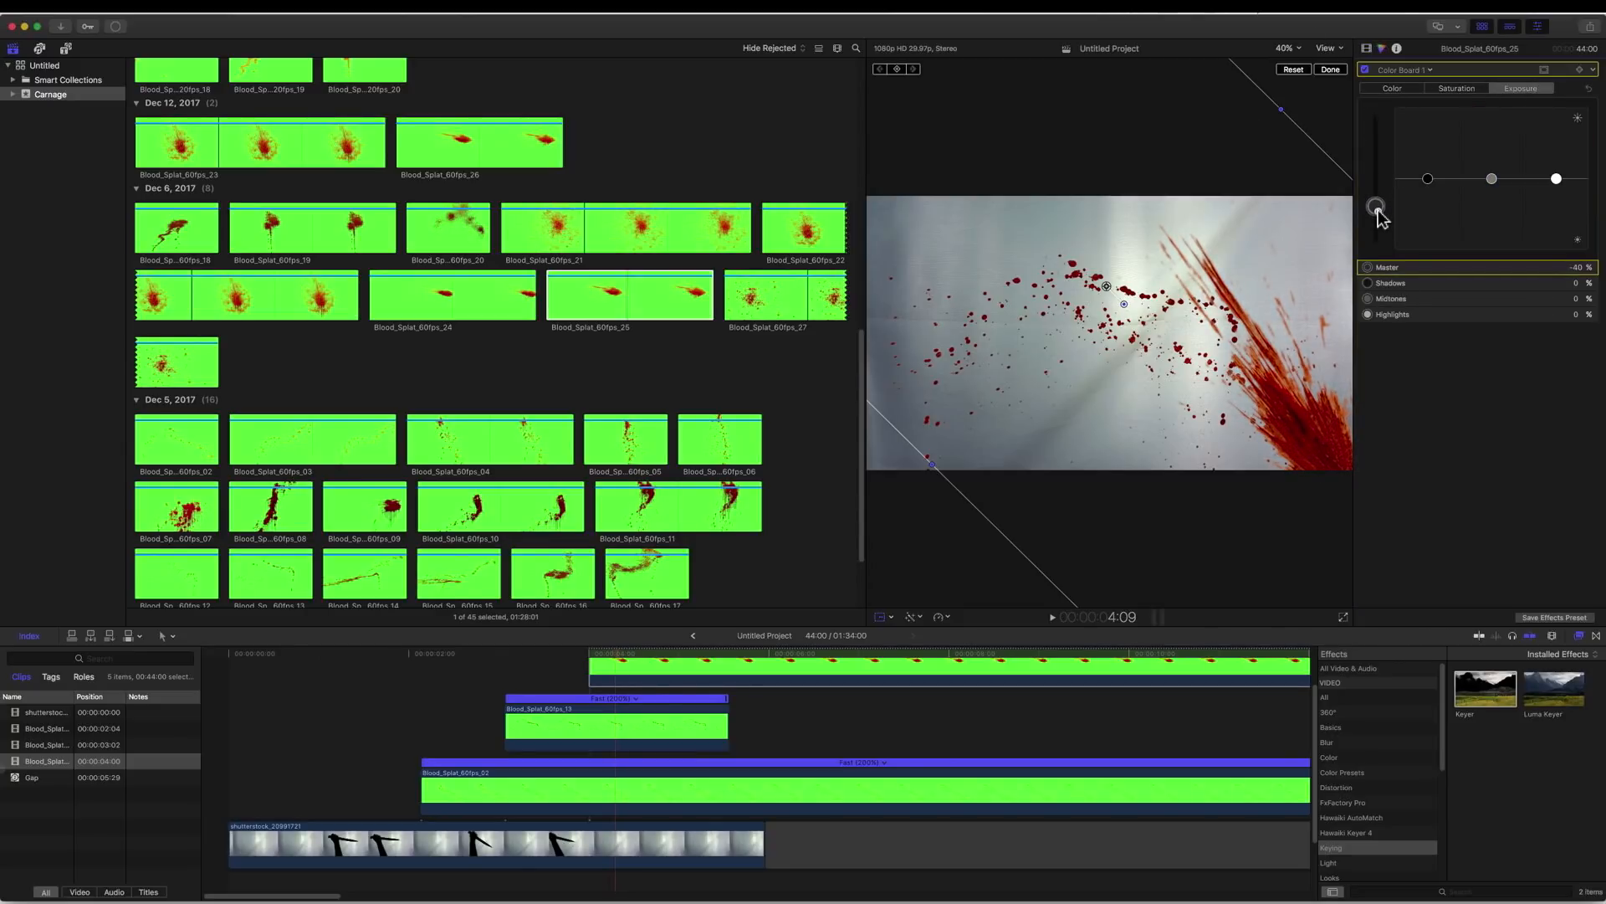
{"action": "left_click", "coordinate": [1399, 87]}
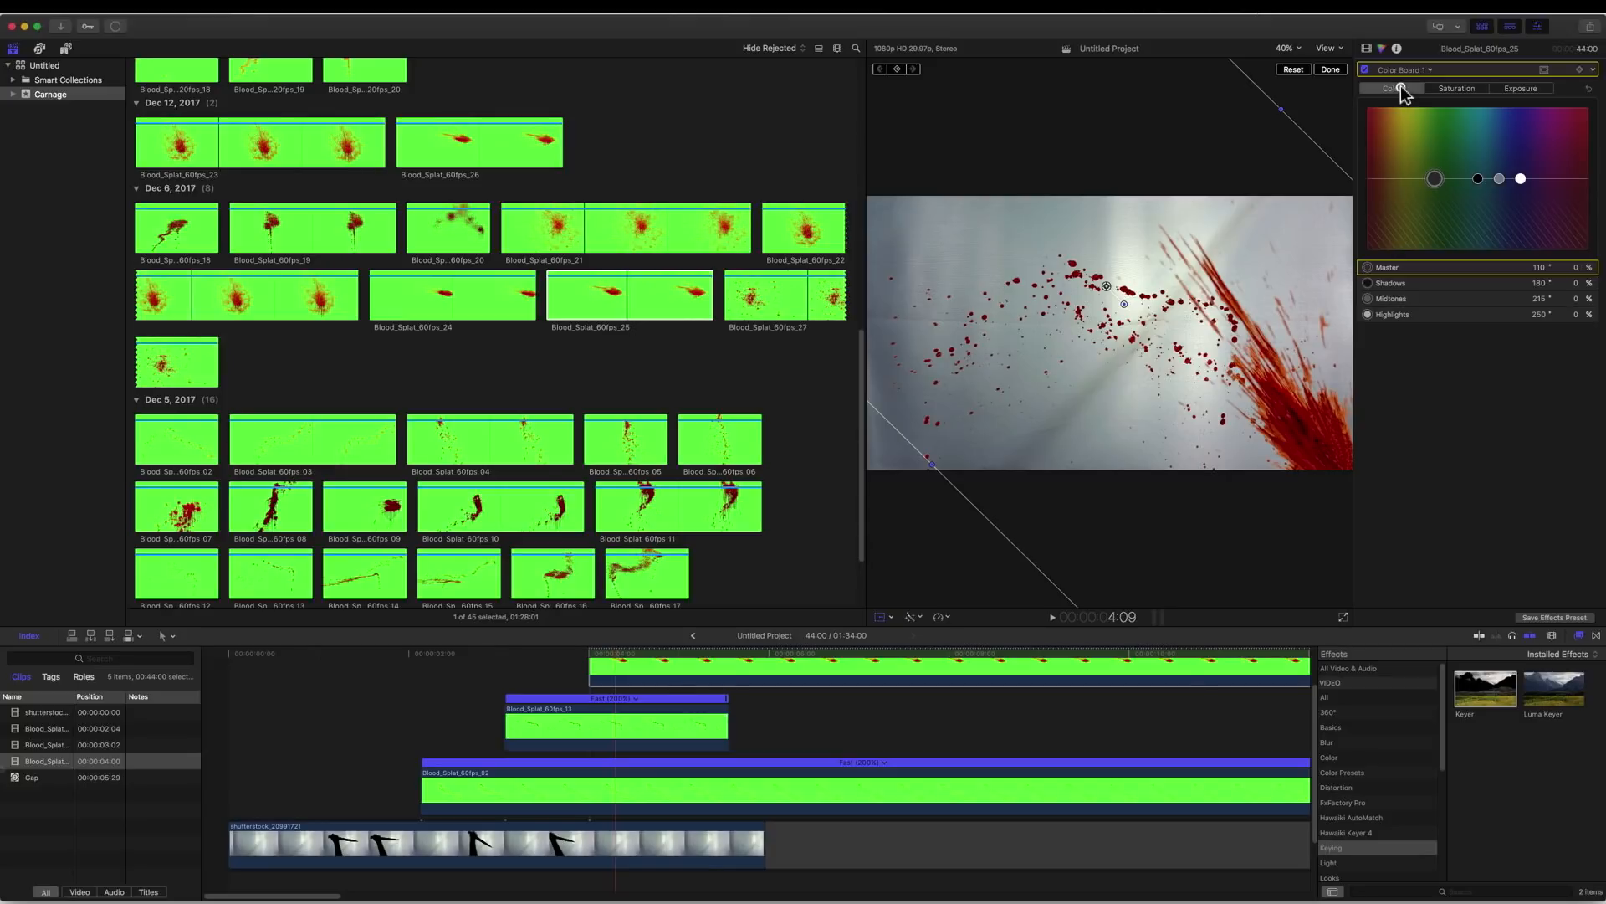
{"action": "left_click", "coordinate": [1457, 89]}
{"action": "left_click_drag", "start_coordinate": [1379, 184], "coordinate": [1382, 220]}
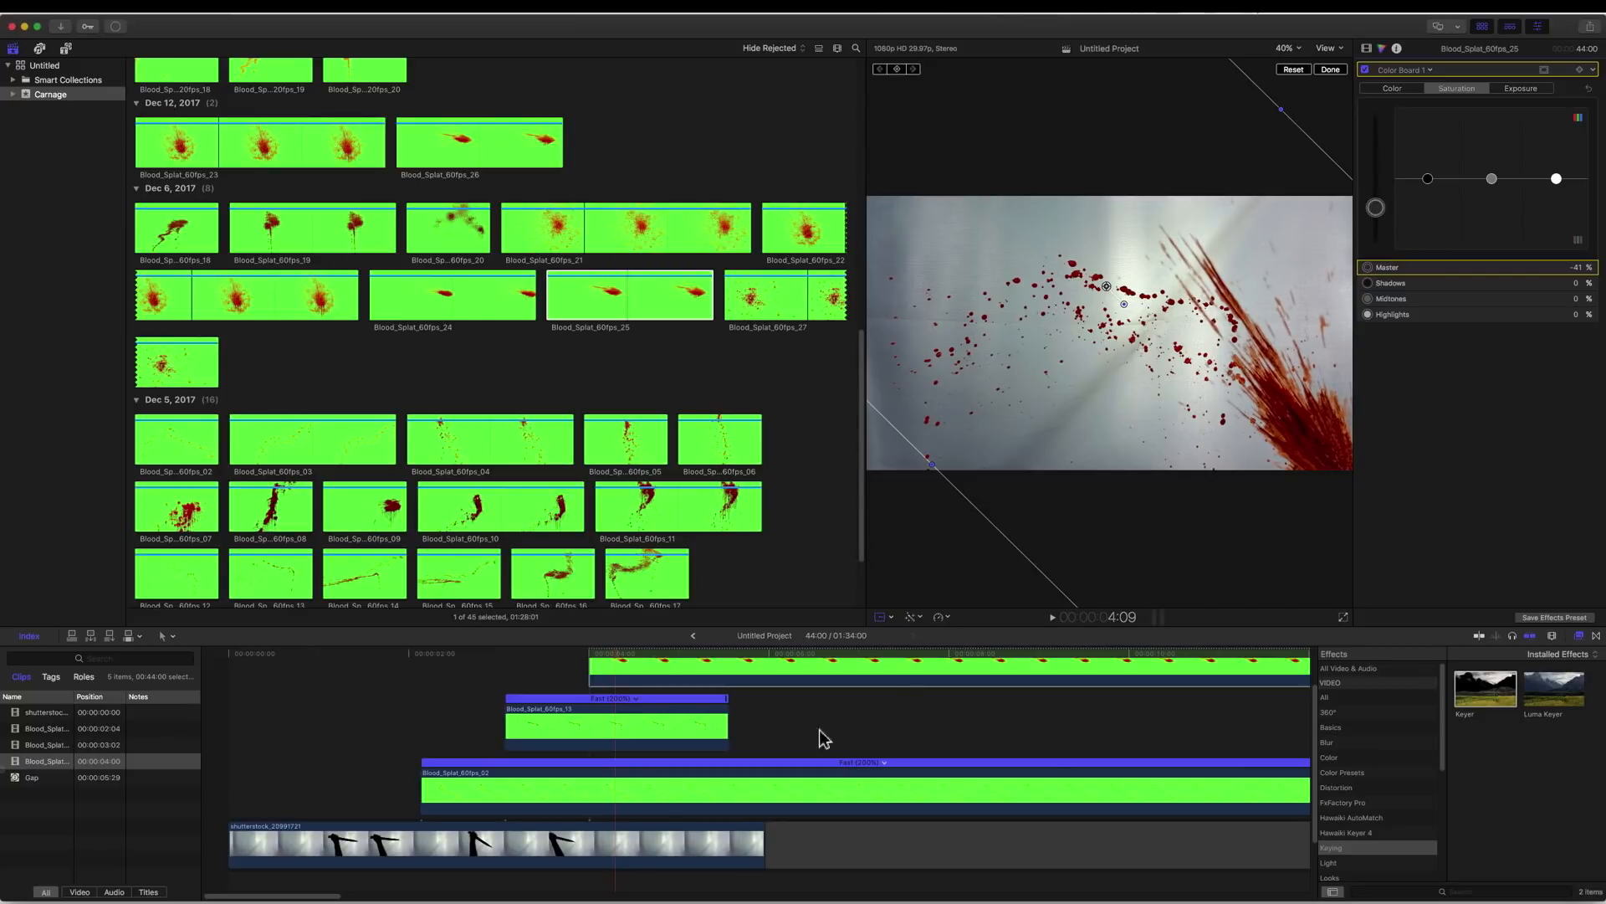
Play the sequence from the beginning to review the three keyed splats, and return the playhead to about 00:00:03:20.
{"action": "left_click", "coordinate": [224, 663]}
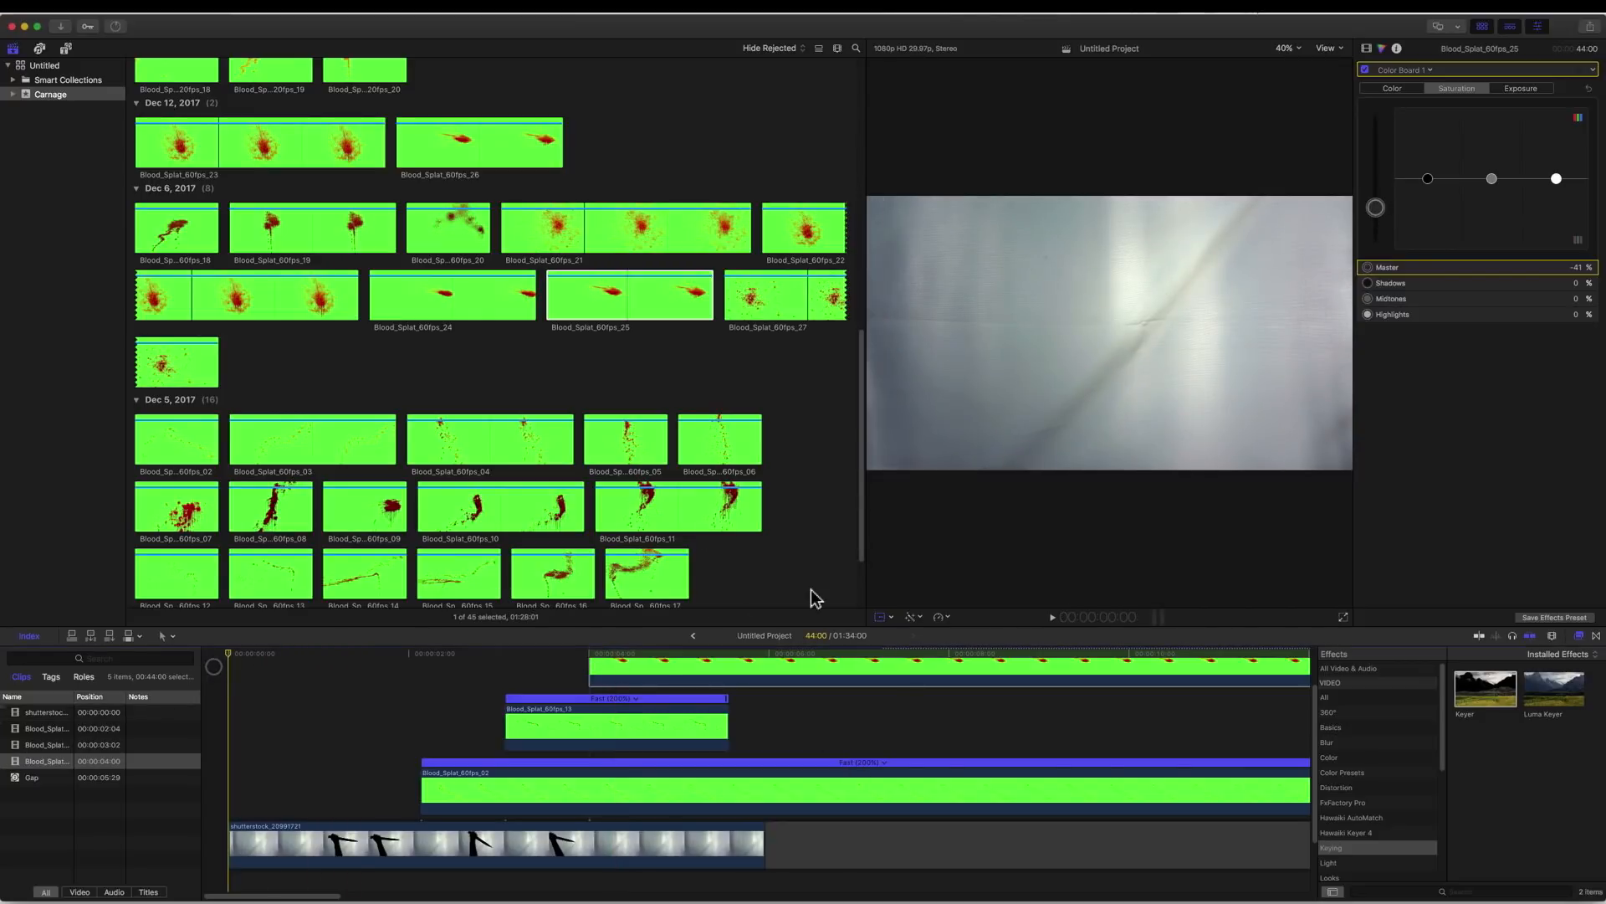
{"action": "key", "text": "space"}
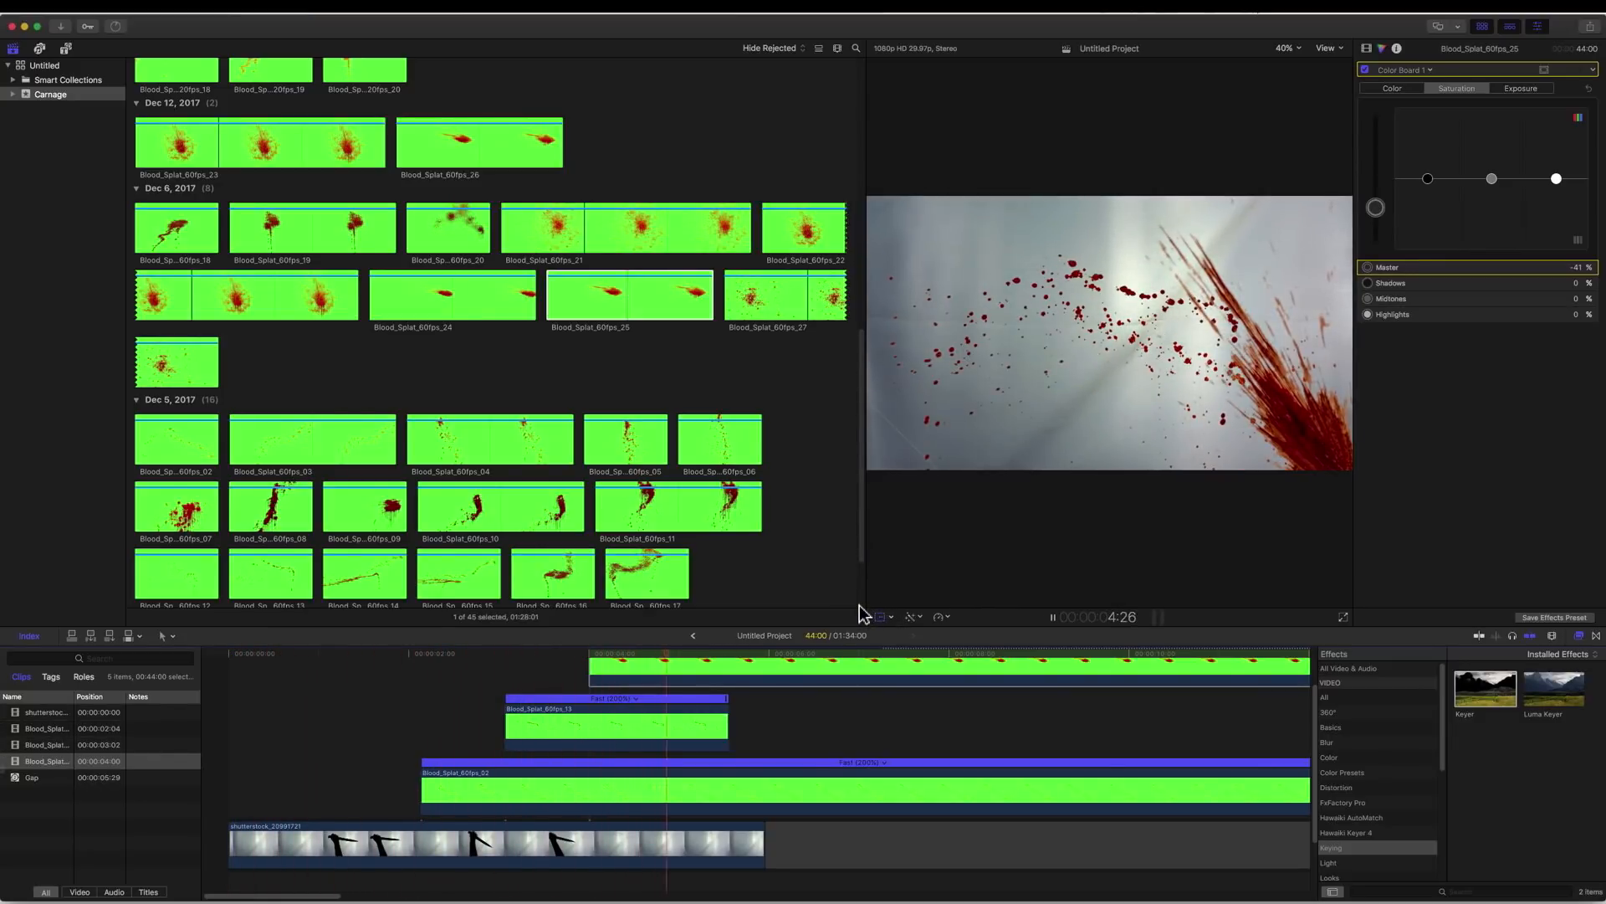
{"action": "left_click", "coordinate": [877, 616]}
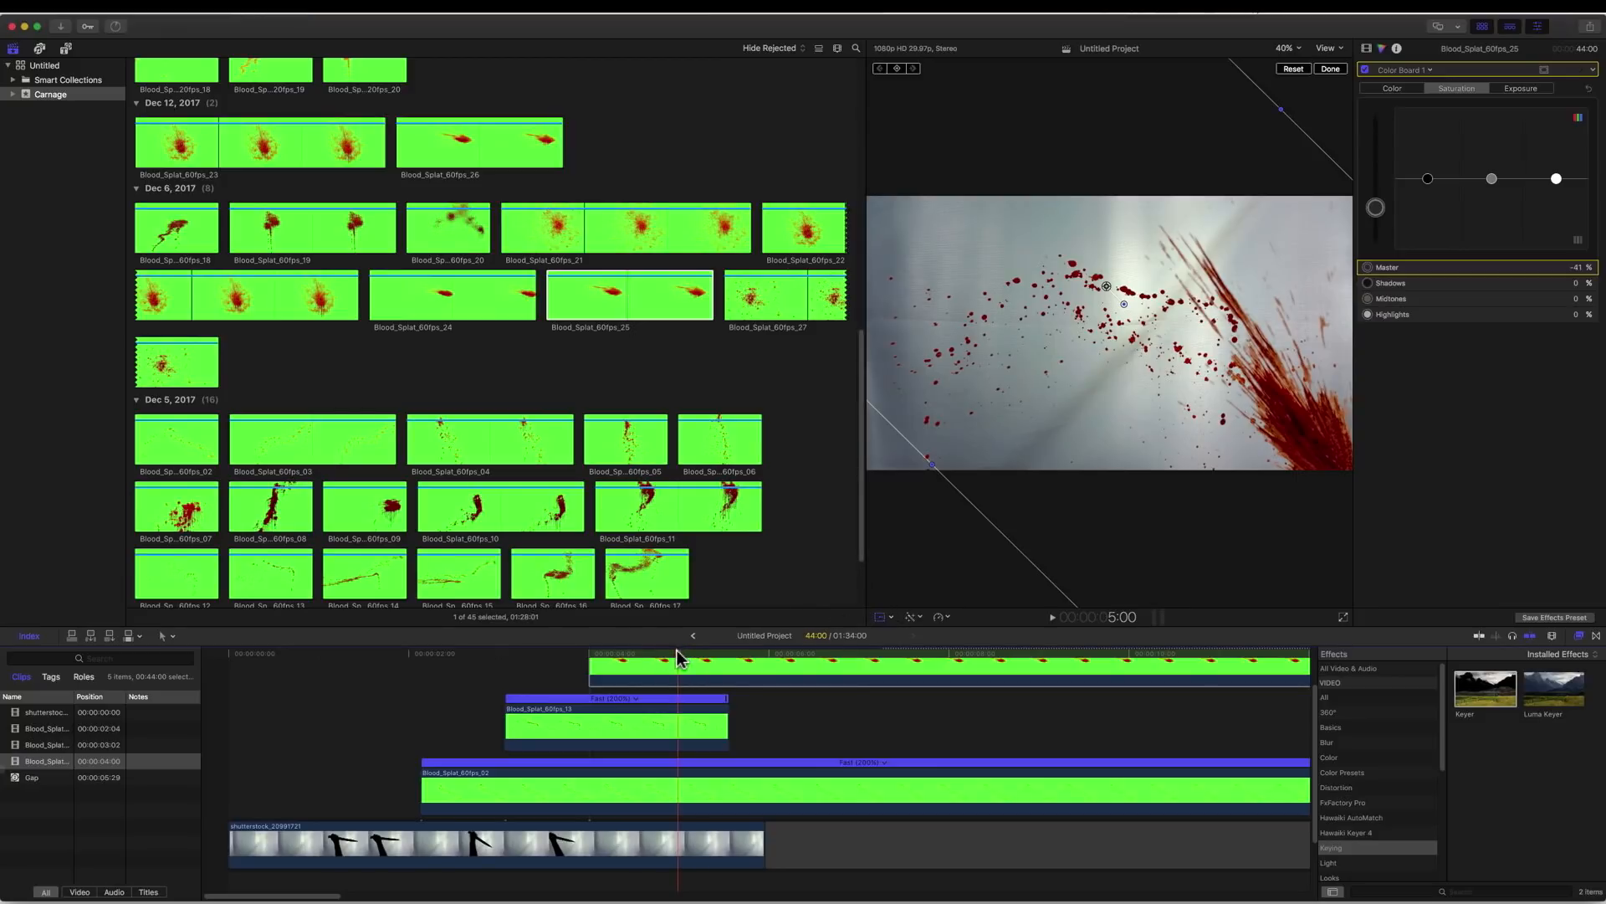
{"action": "left_click_drag", "start_coordinate": [675, 661], "coordinate": [561, 652]}
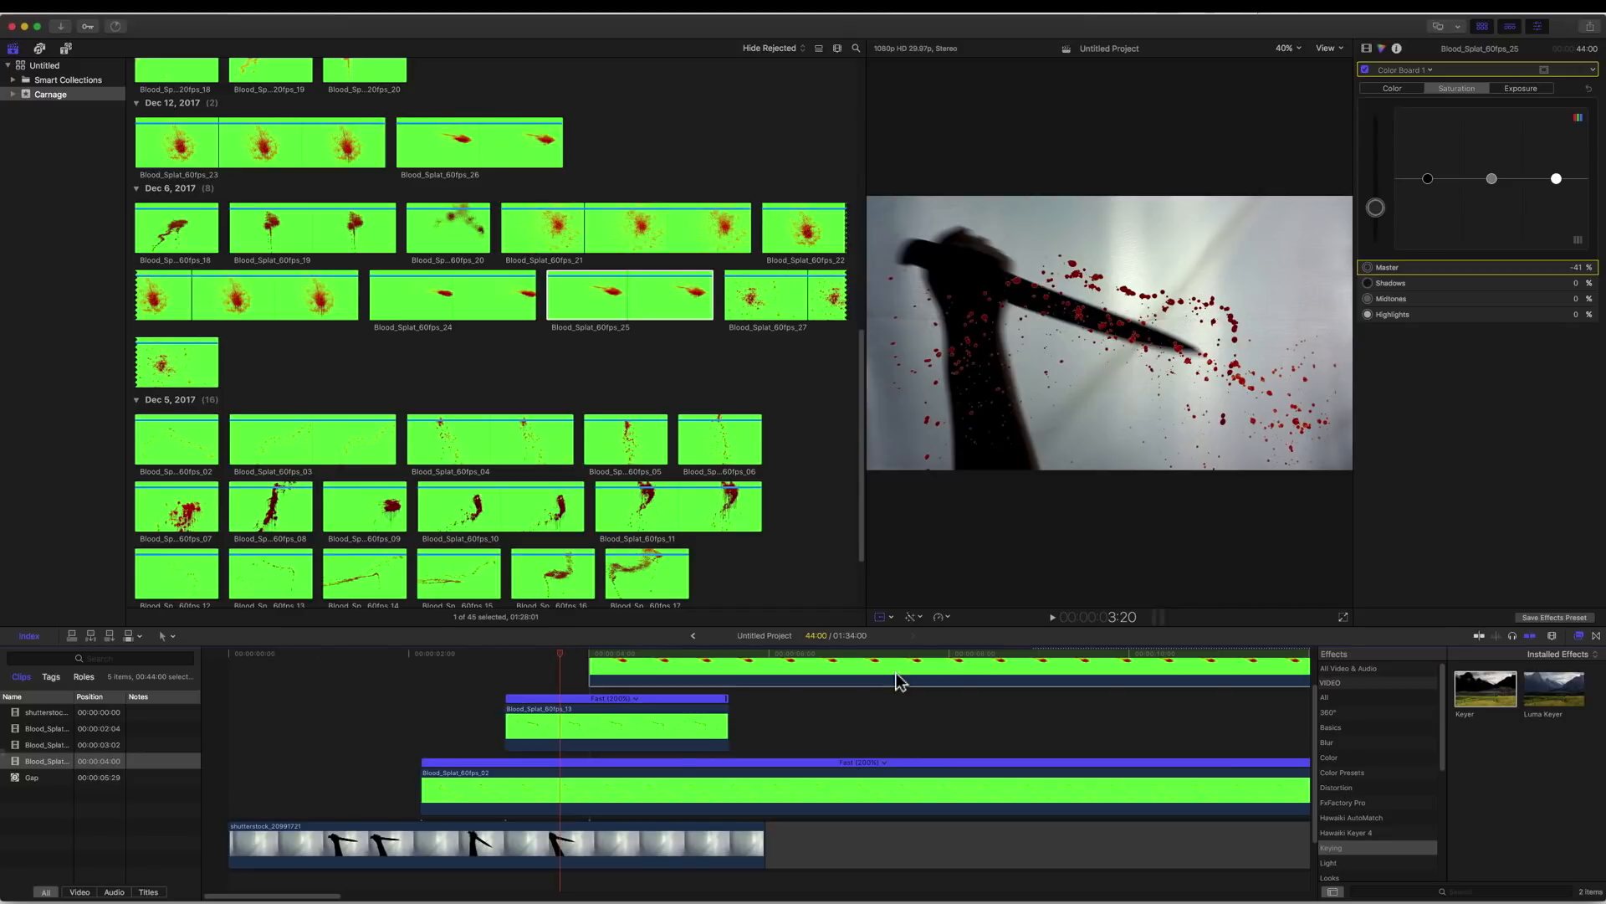
Combine the three blood splat clips above the knife footage into a compound clip named Blood Splatters in the Carnage event.
{"action": "left_click", "coordinate": [366, 833]}
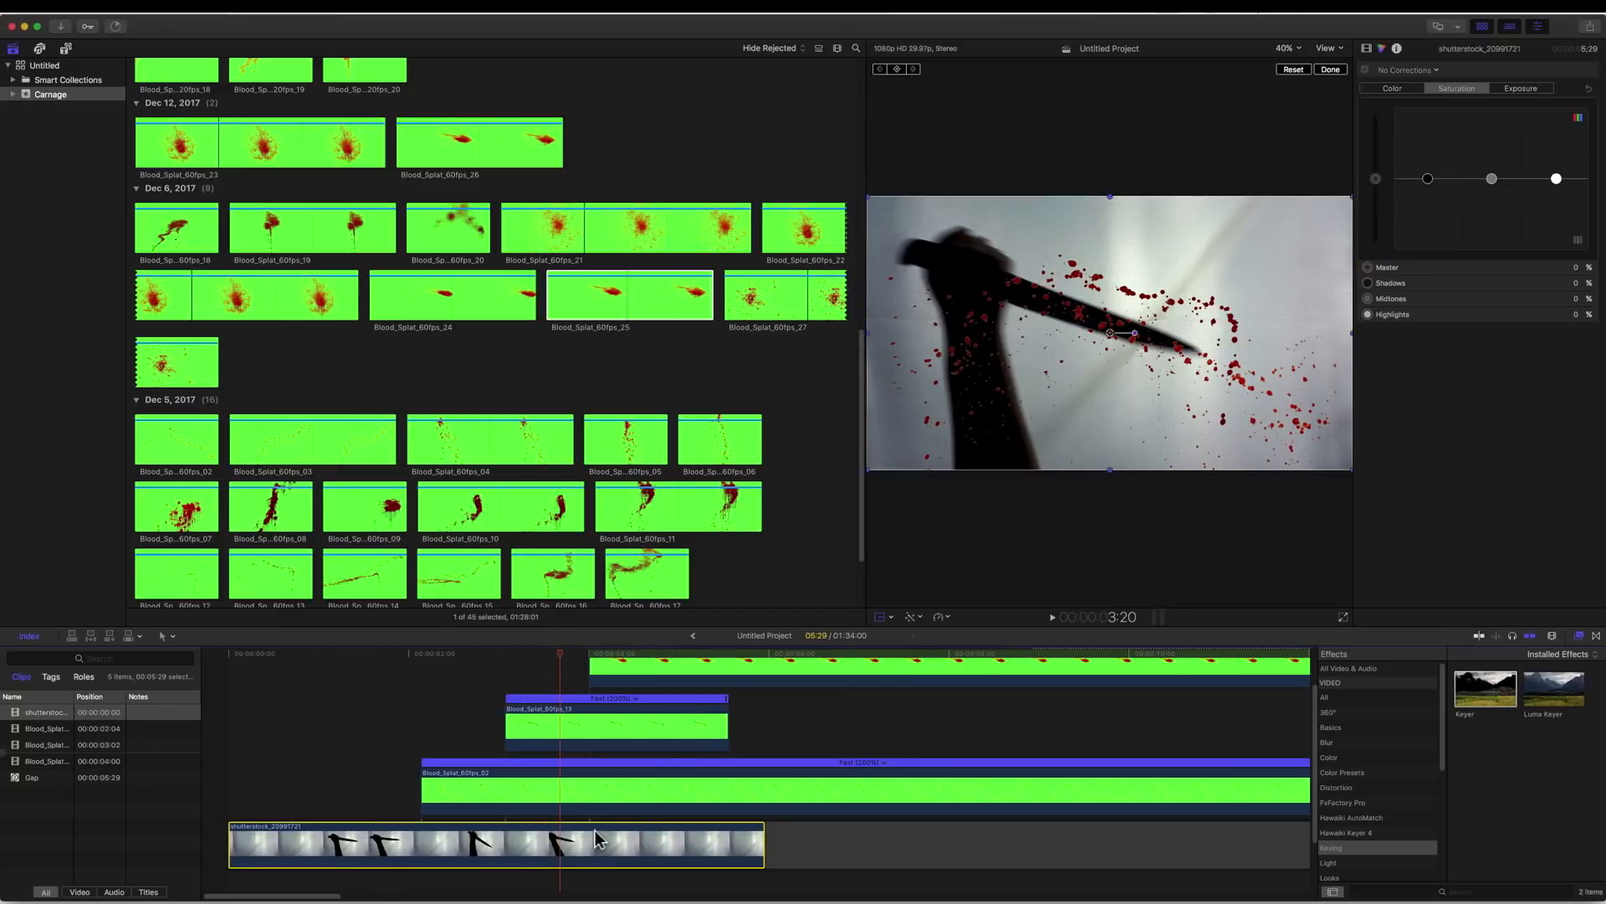
{"action": "left_click", "coordinate": [590, 792]}
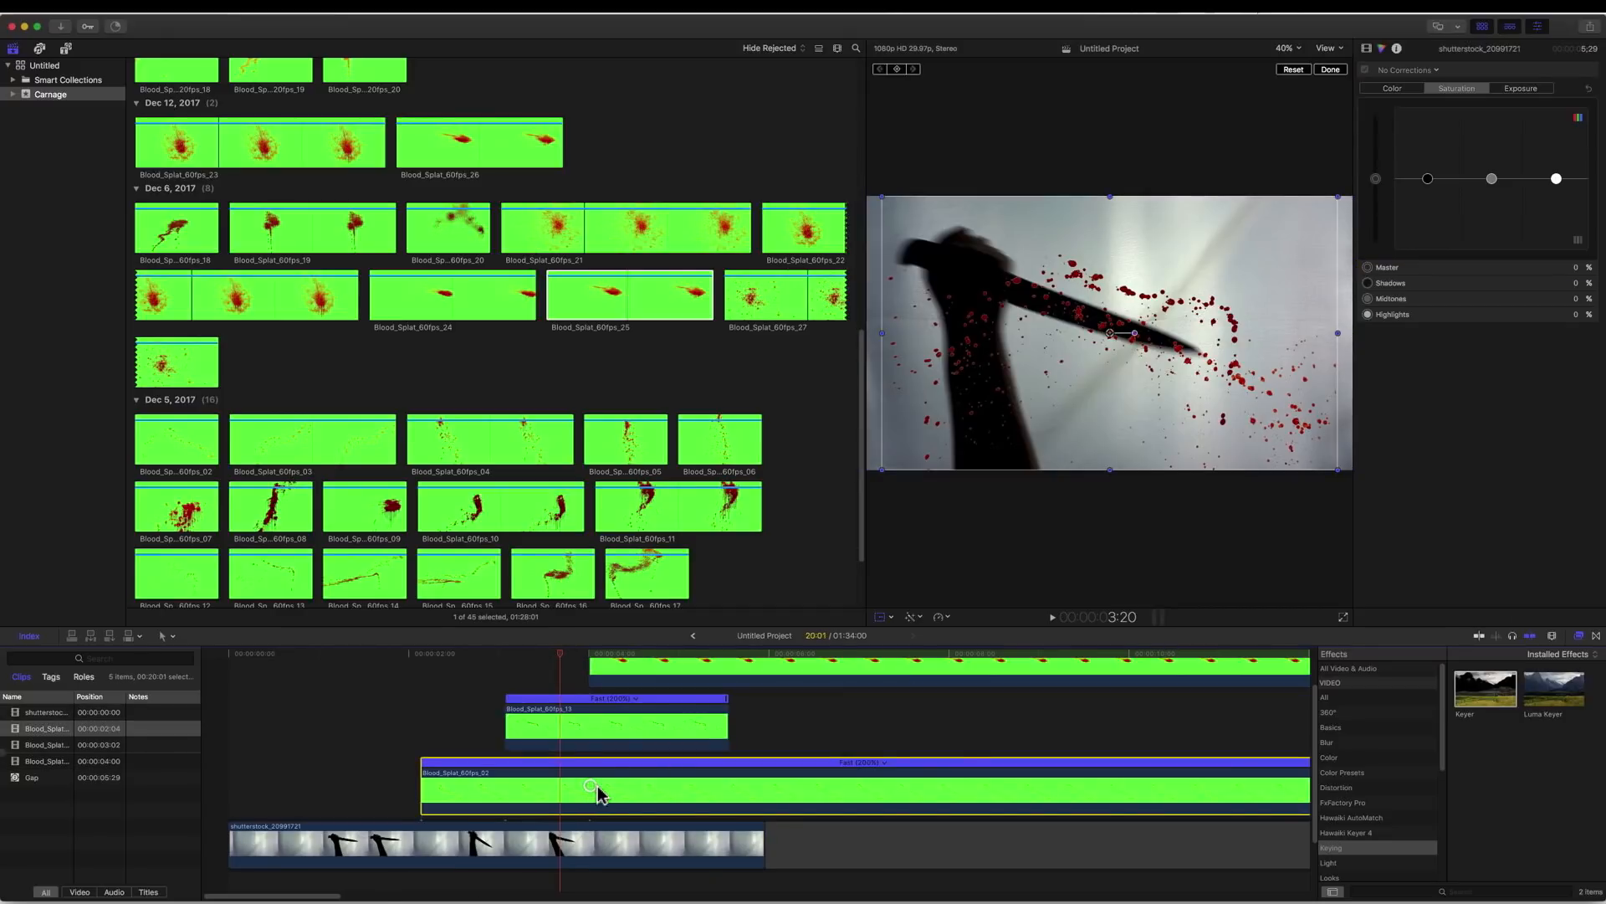
{"action": "left_click", "coordinate": [619, 736], "text": "super"}
{"action": "left_click", "coordinate": [657, 679], "text": "super"}
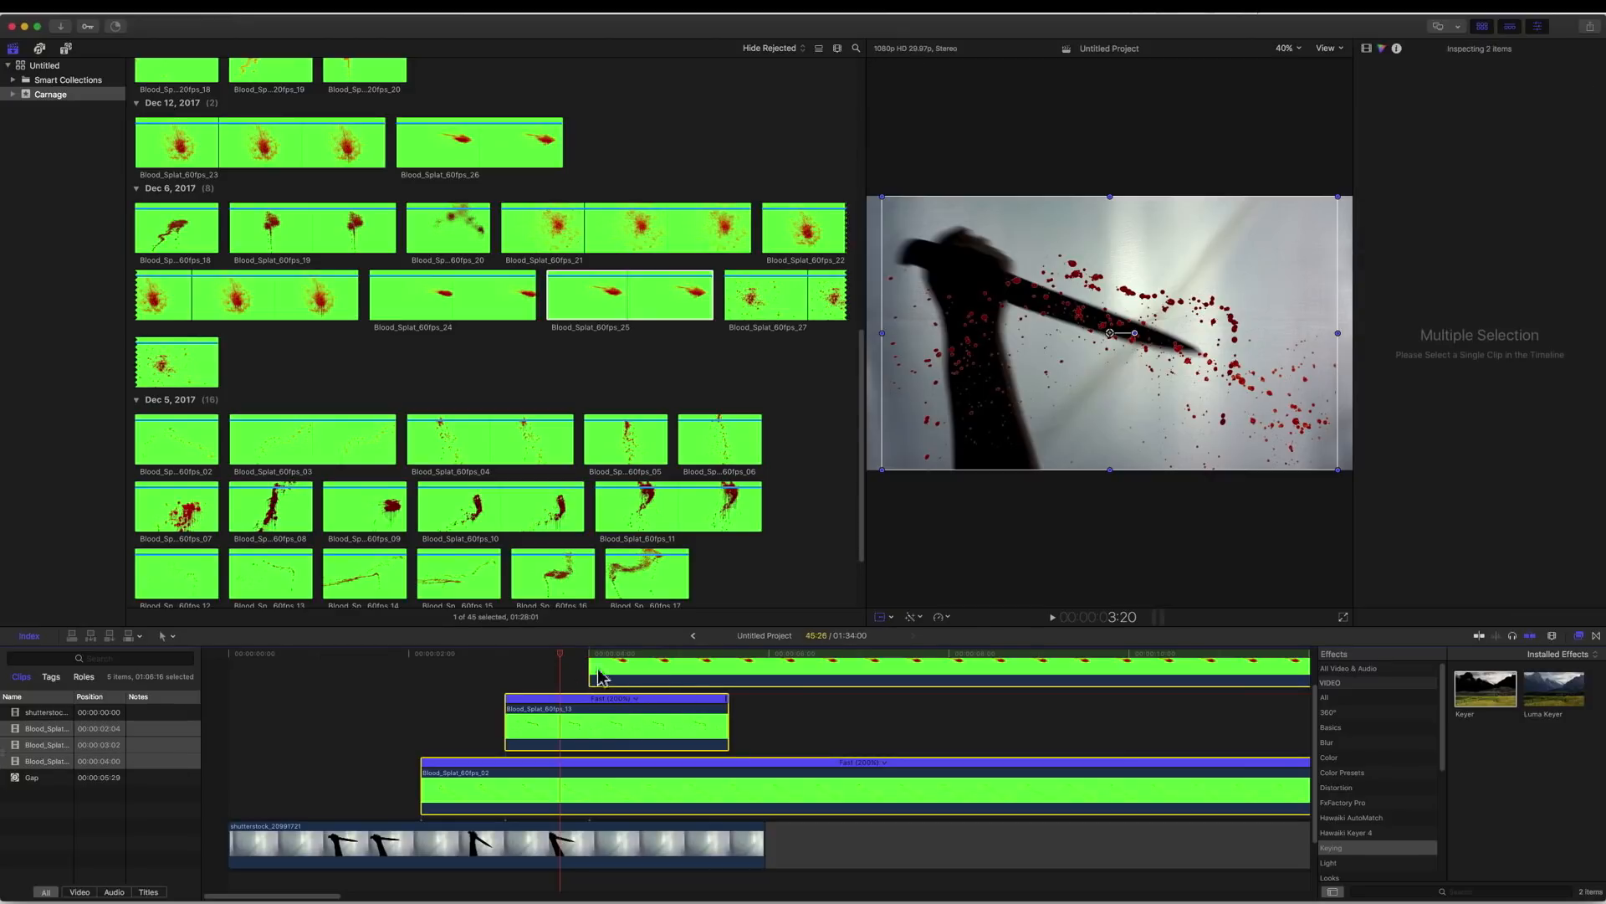
{"action": "right_click", "coordinate": [668, 683]}
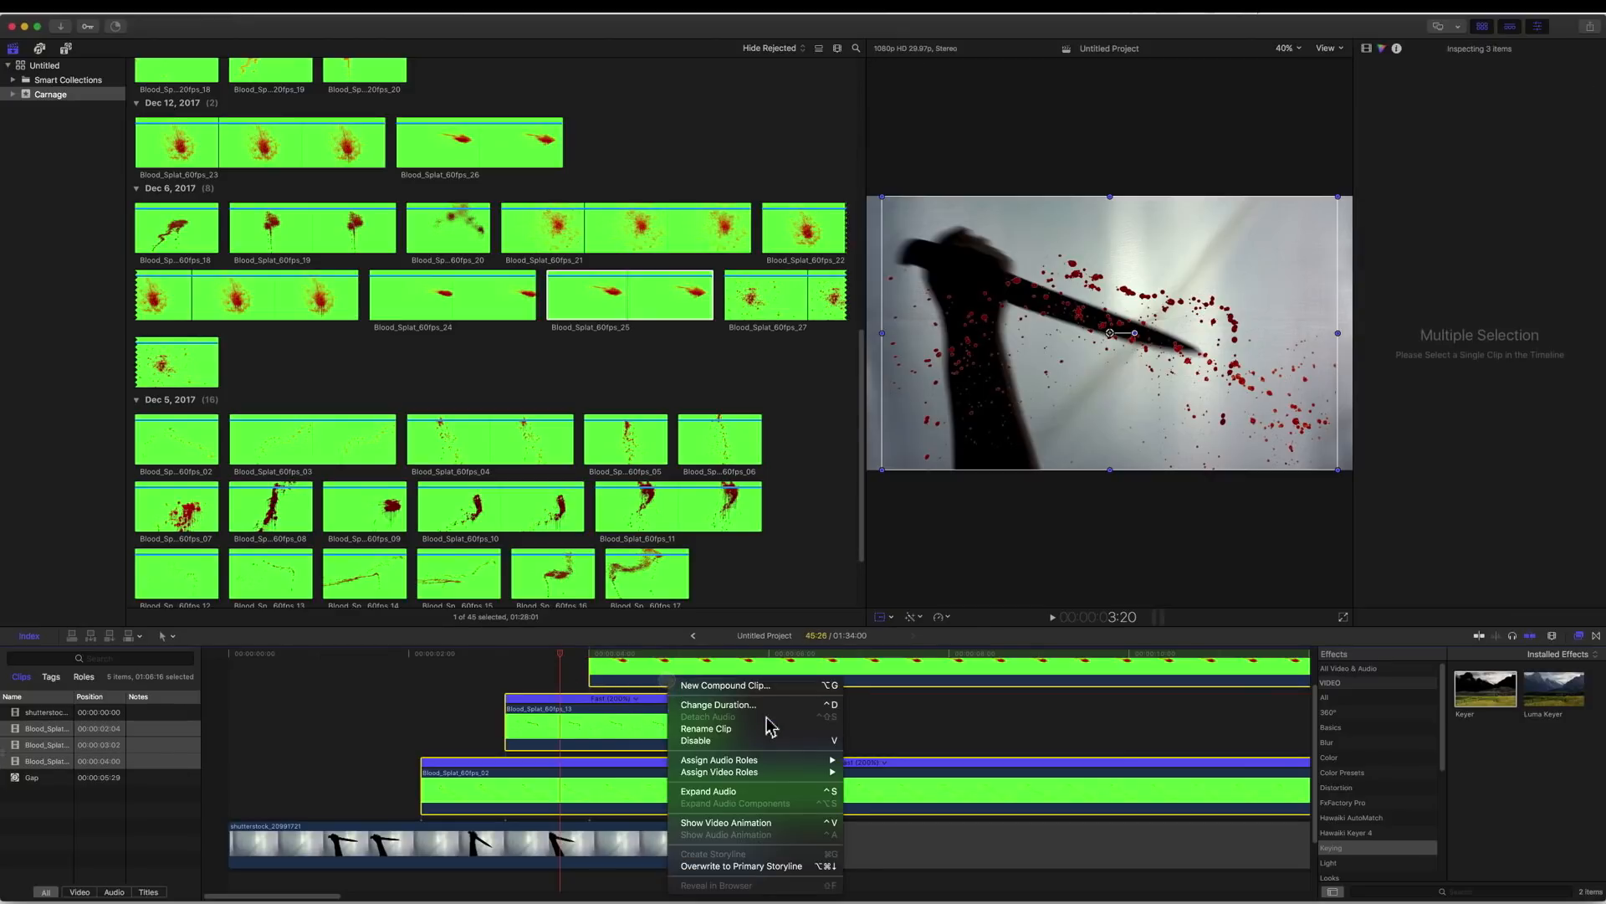
{"action": "left_click", "coordinate": [724, 685]}
{"action": "type", "text": "Bl"}
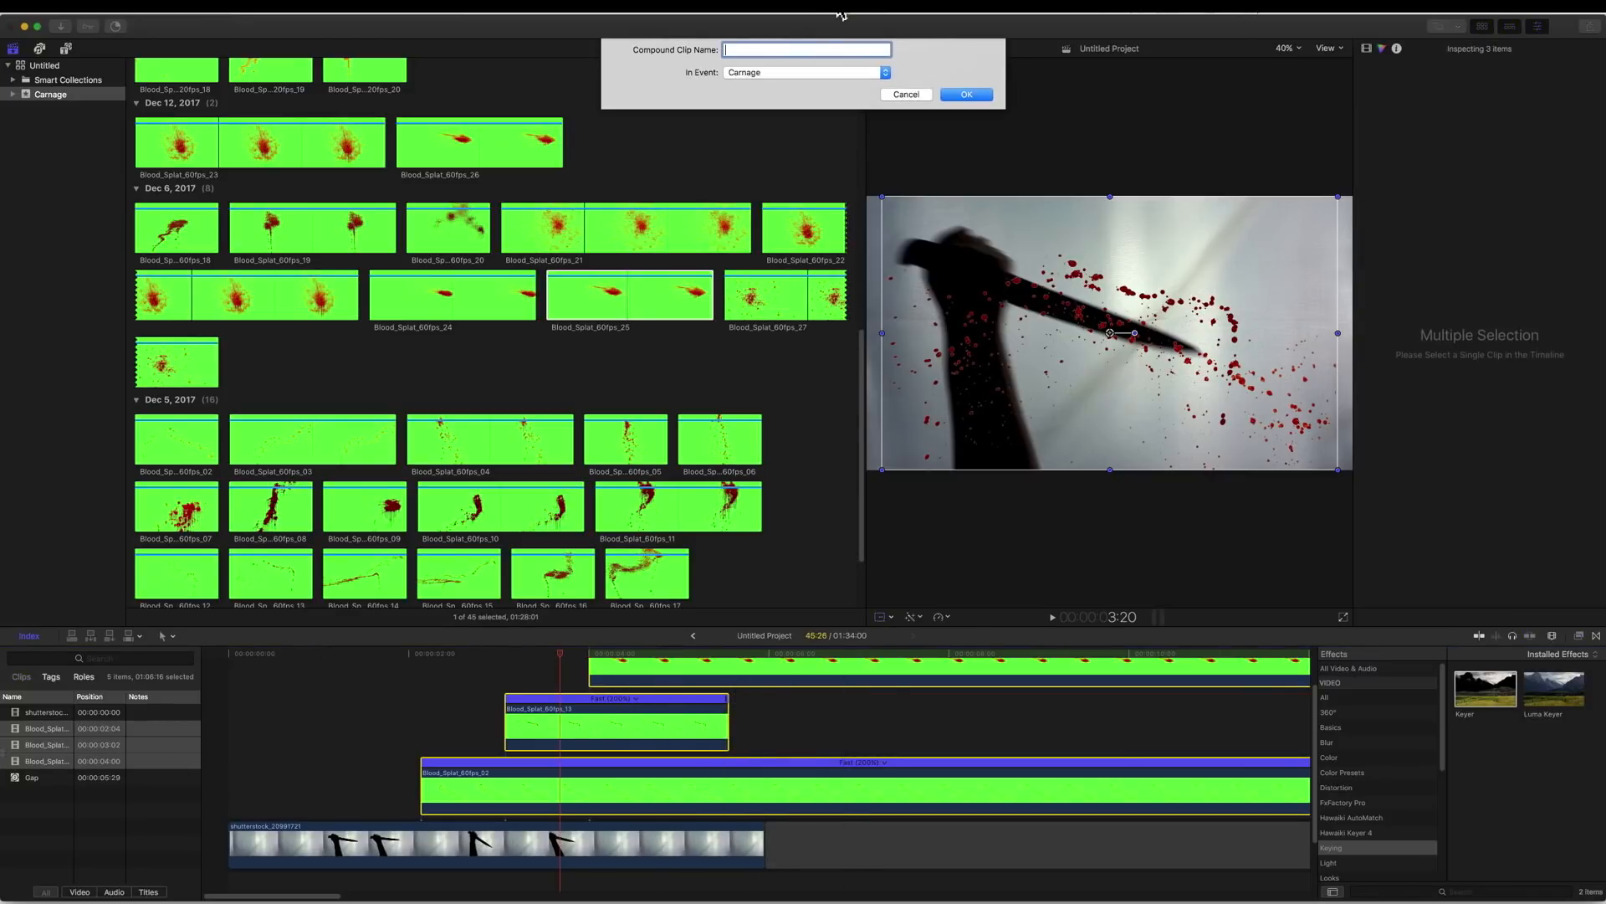
{"action": "type", "text": "oodSplatters"}
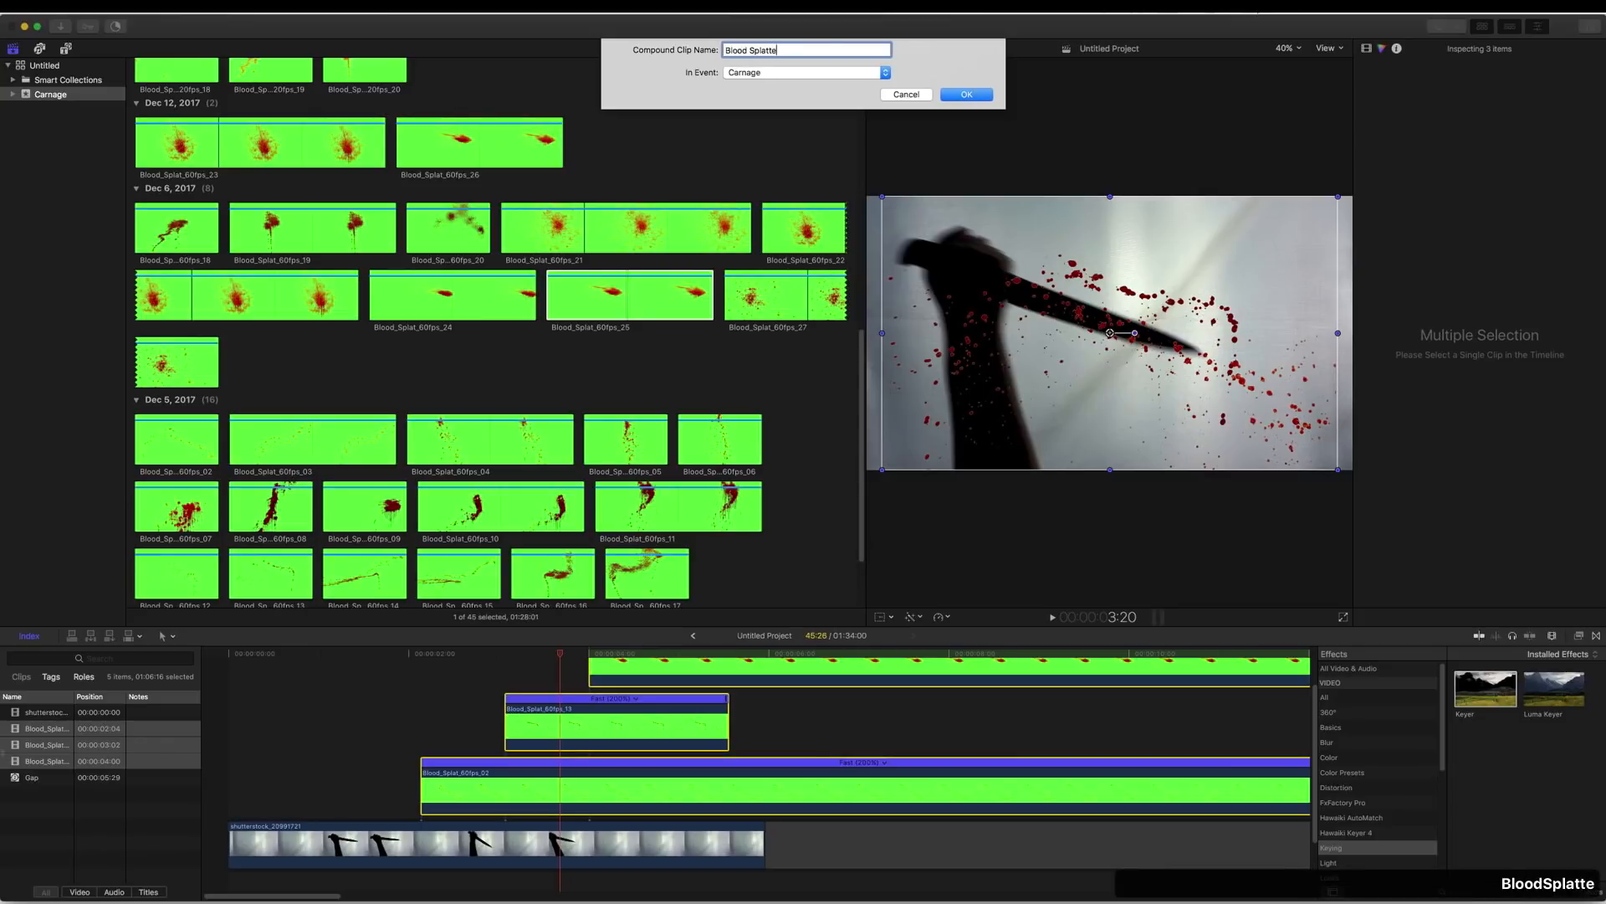
{"action": "key", "text": "Return"}
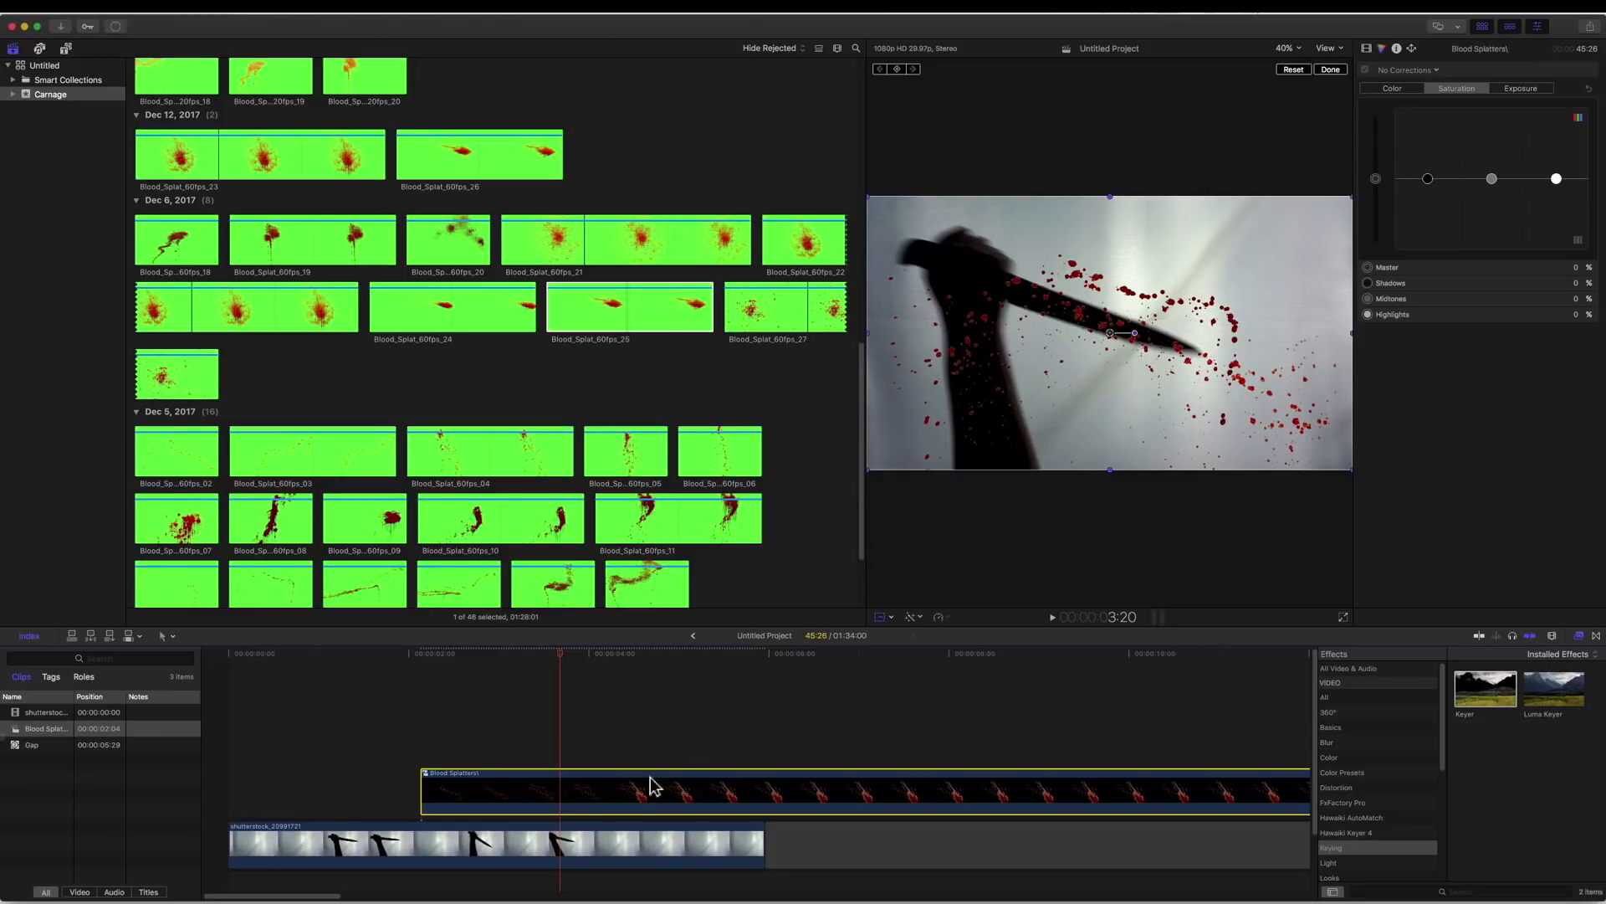
Duplicate the shutterstock knife clip and stack the copy above the Blood Splatters compound clip, aligned with the start of the timeline.
{"action": "right_click", "coordinate": [585, 840]}
{"action": "left_click", "coordinate": [442, 772]}
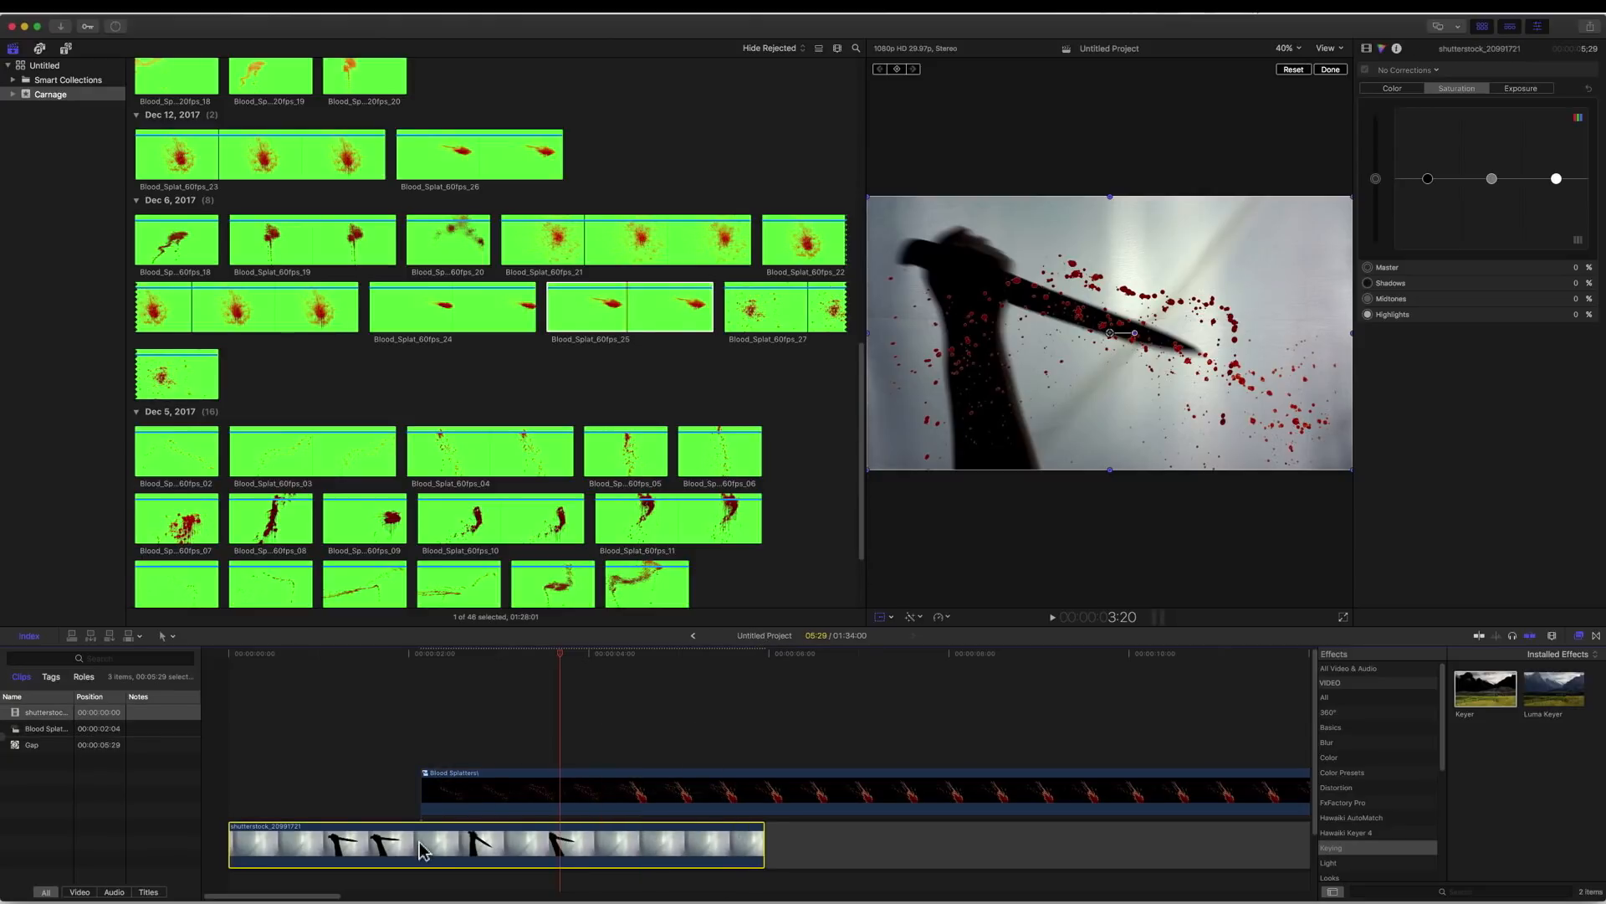
{"action": "key", "text": "super+c"}
{"action": "left_click", "coordinate": [806, 653]}
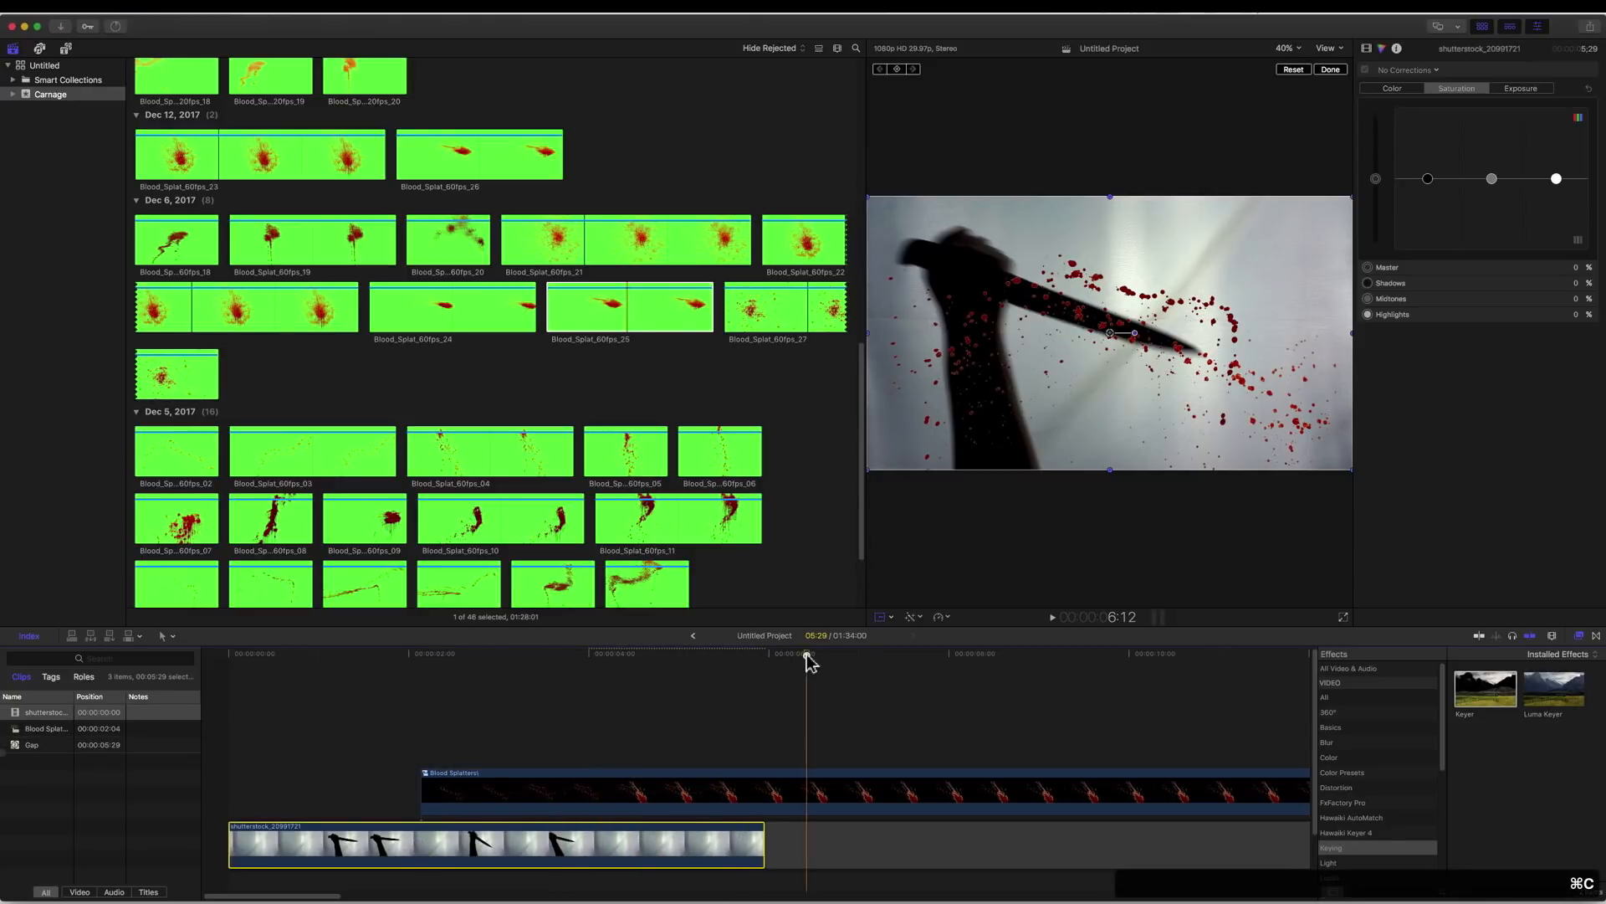
{"action": "key", "text": "super+v"}
{"action": "left_click_drag", "start_coordinate": [341, 897], "coordinate": [271, 897]}
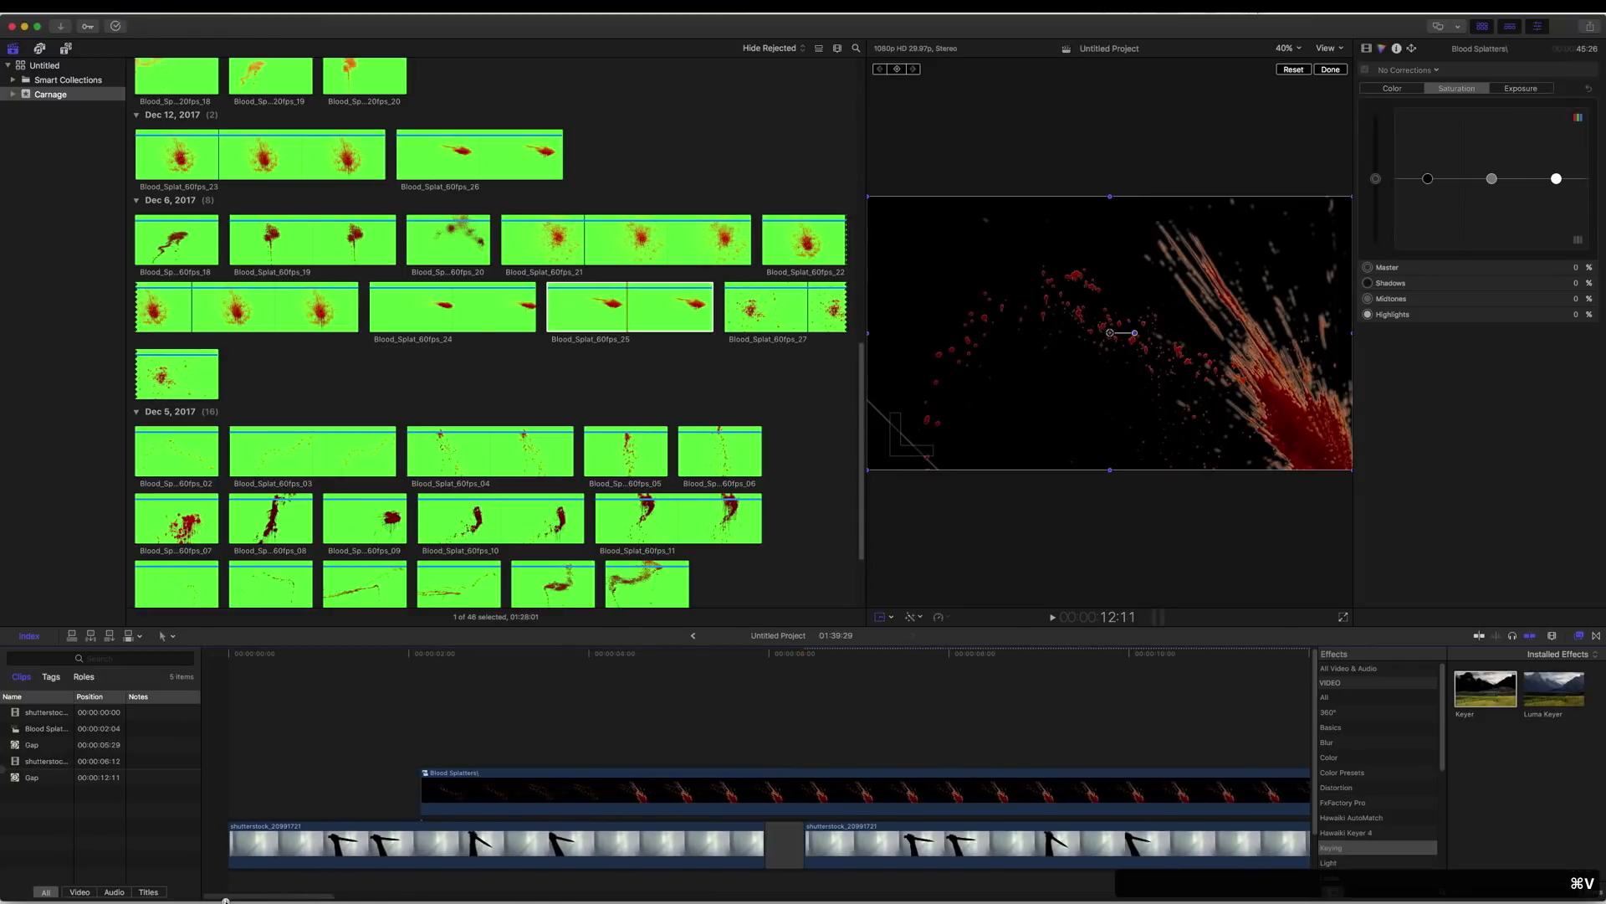
{"action": "left_click_drag", "start_coordinate": [836, 841], "coordinate": [241, 693]}
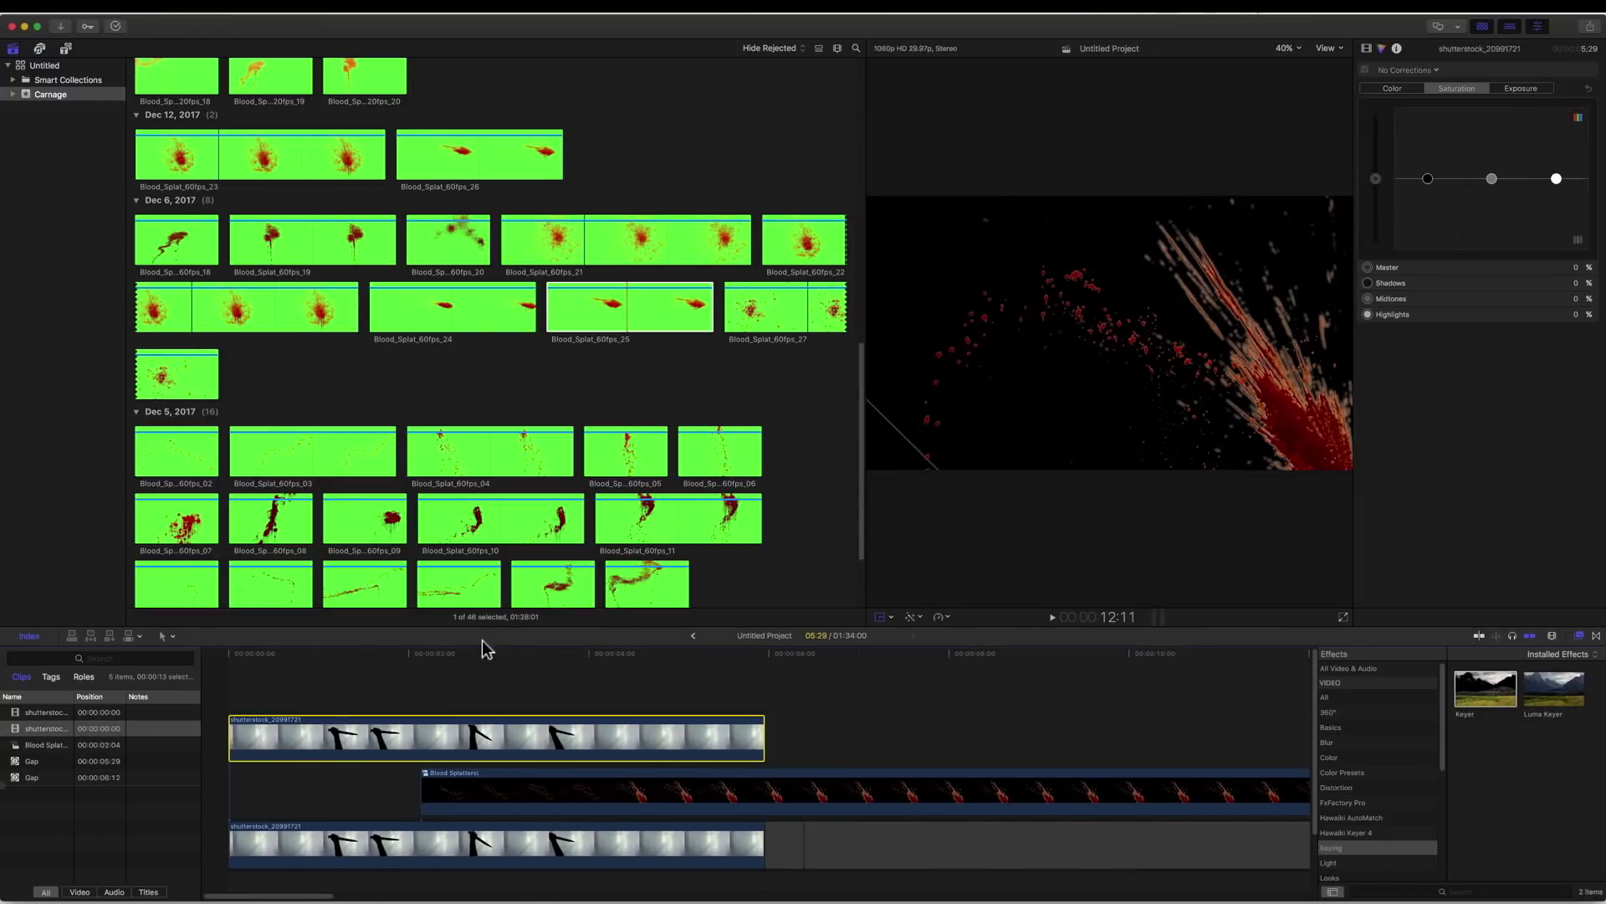
{"action": "key", "text": "shift+t"}
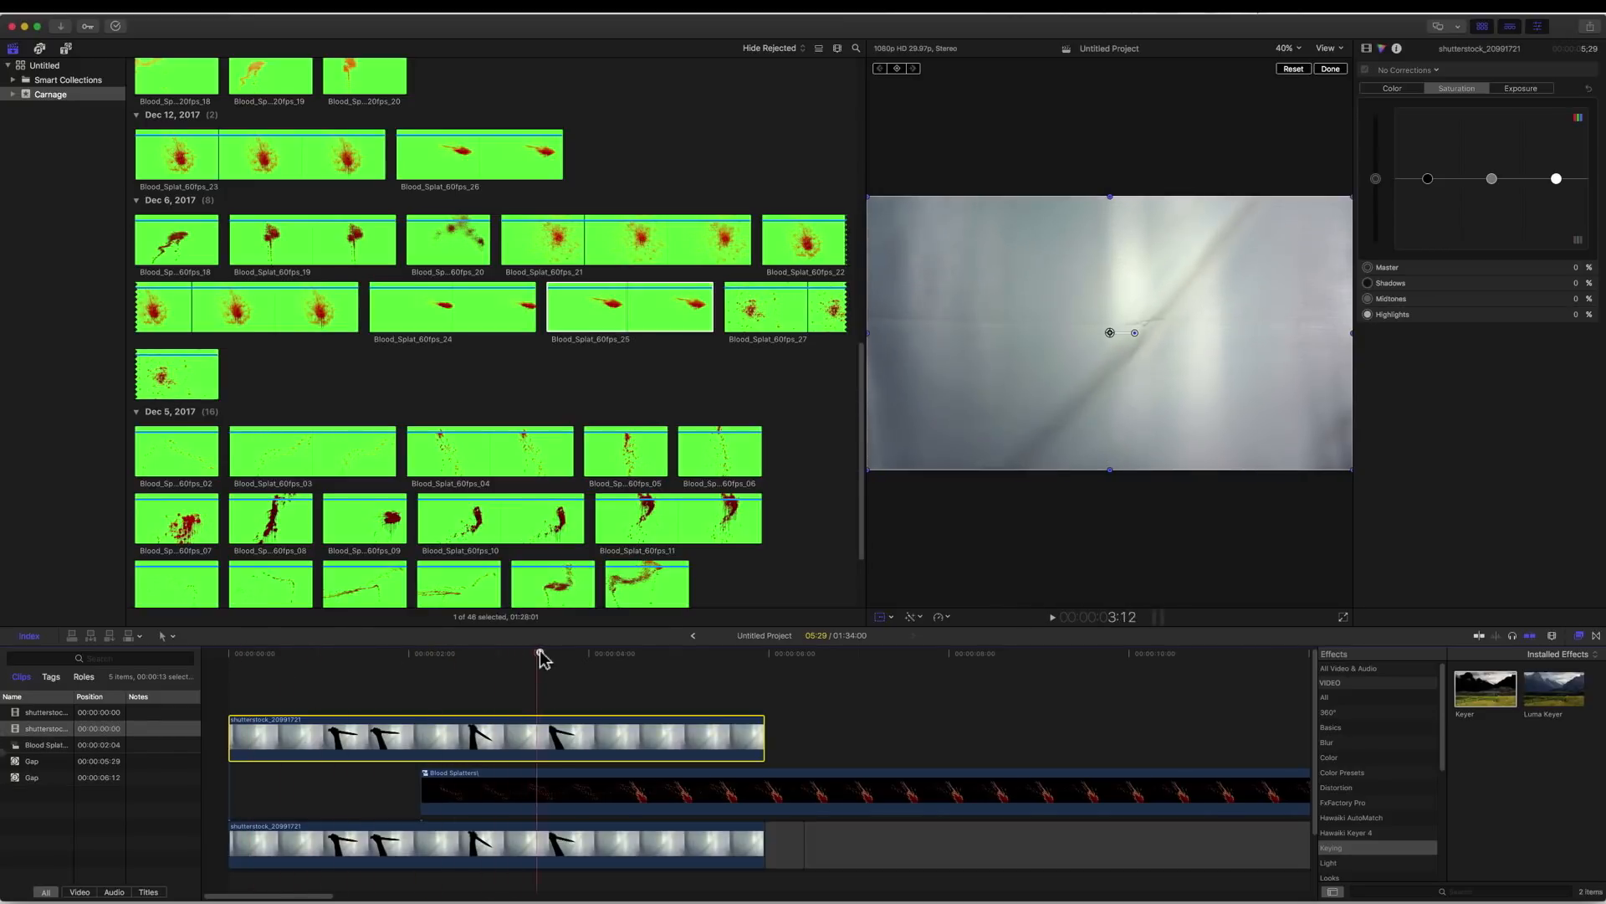
Apply the Luma Keyer effect to the upper copy of the knife clip and enable Invert.
{"action": "left_click", "coordinate": [580, 668]}
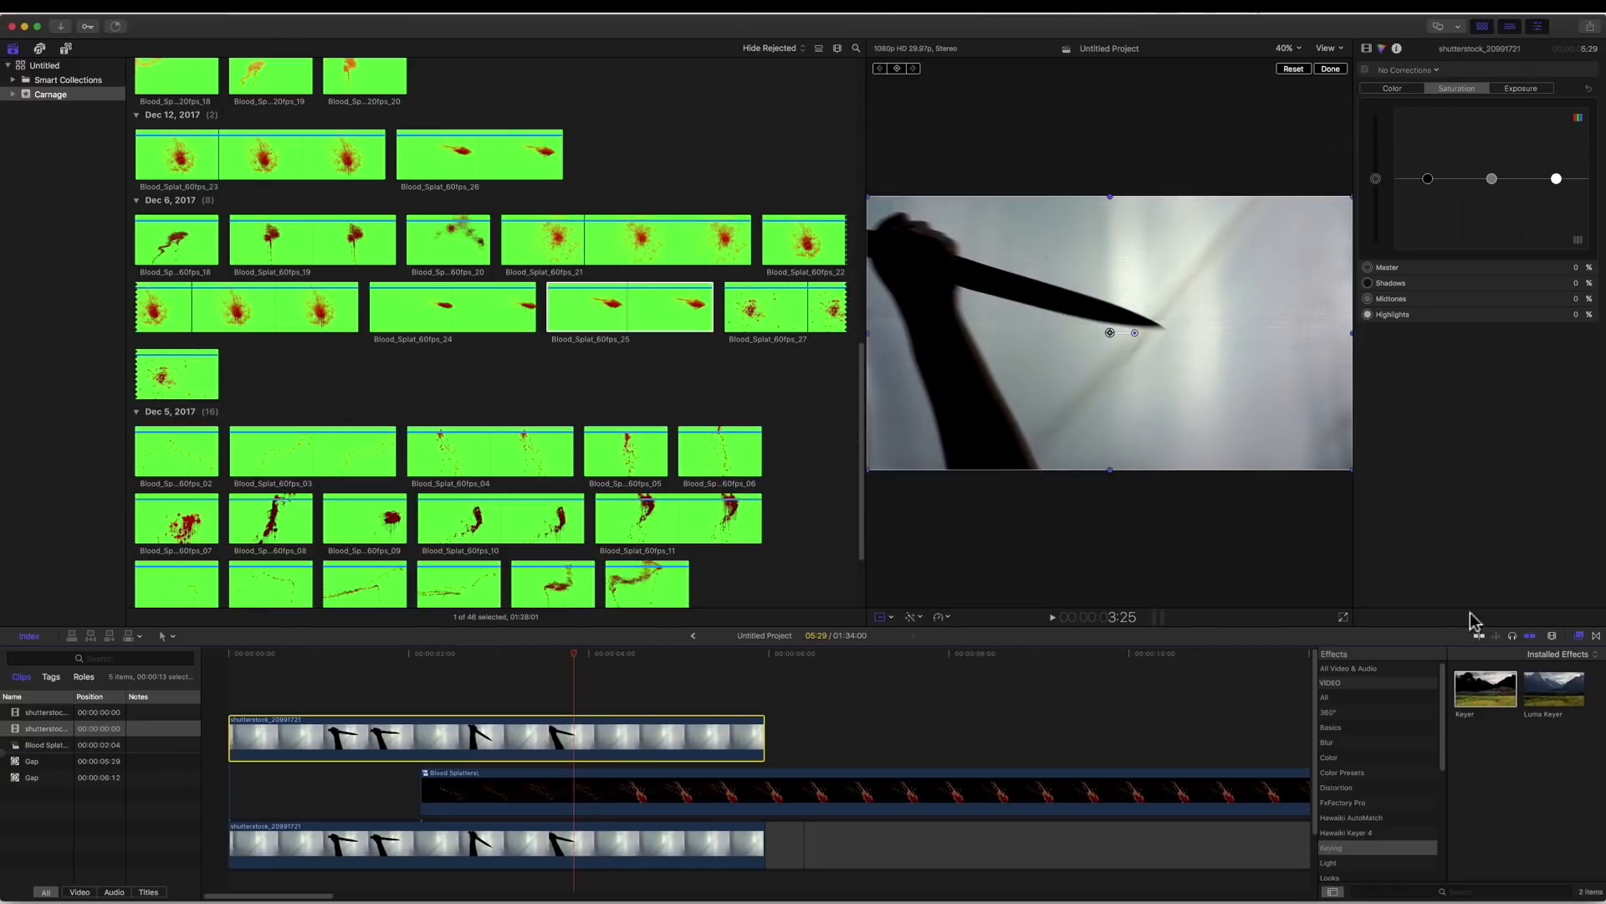
{"action": "left_click", "coordinate": [1543, 692]}
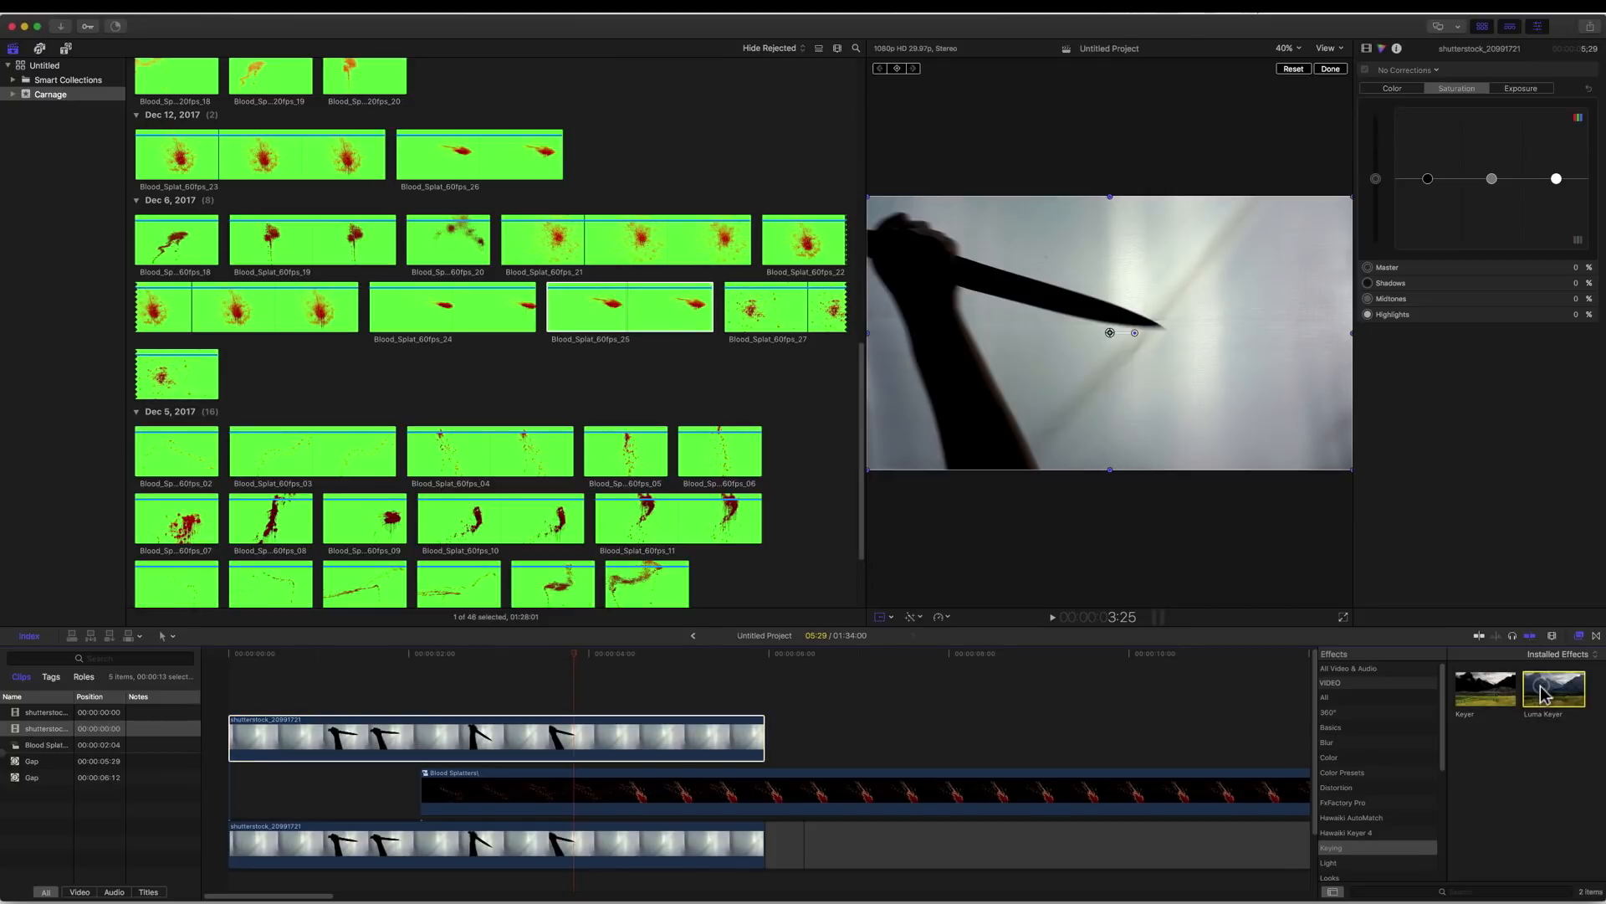
{"action": "left_click_drag", "start_coordinate": [1546, 688], "coordinate": [568, 736]}
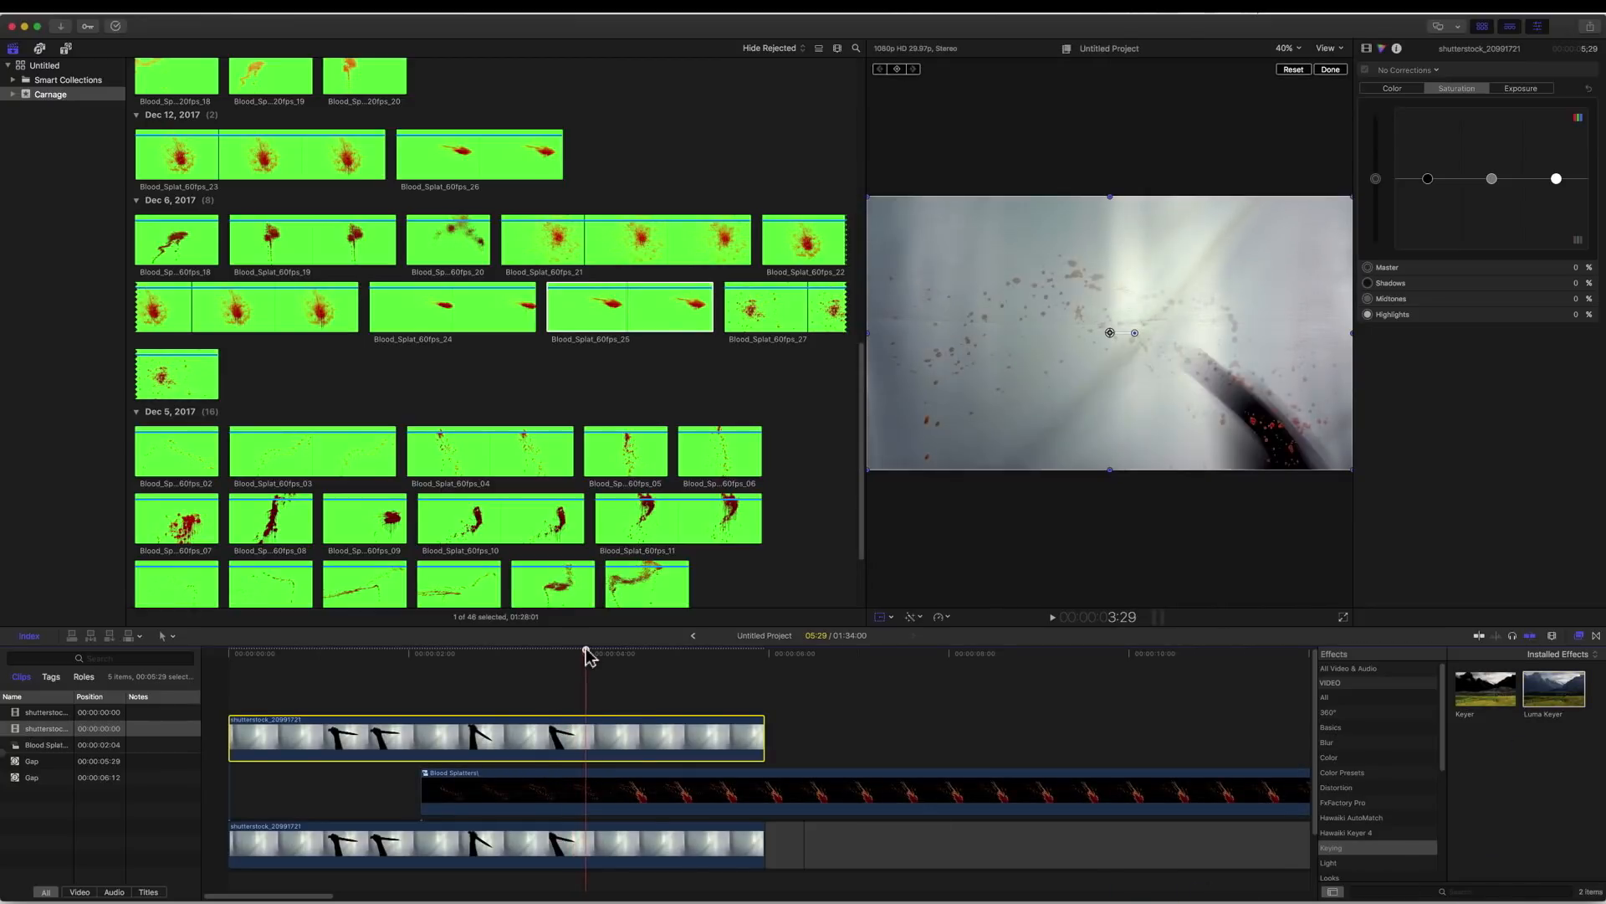
{"action": "left_click", "coordinate": [1367, 48]}
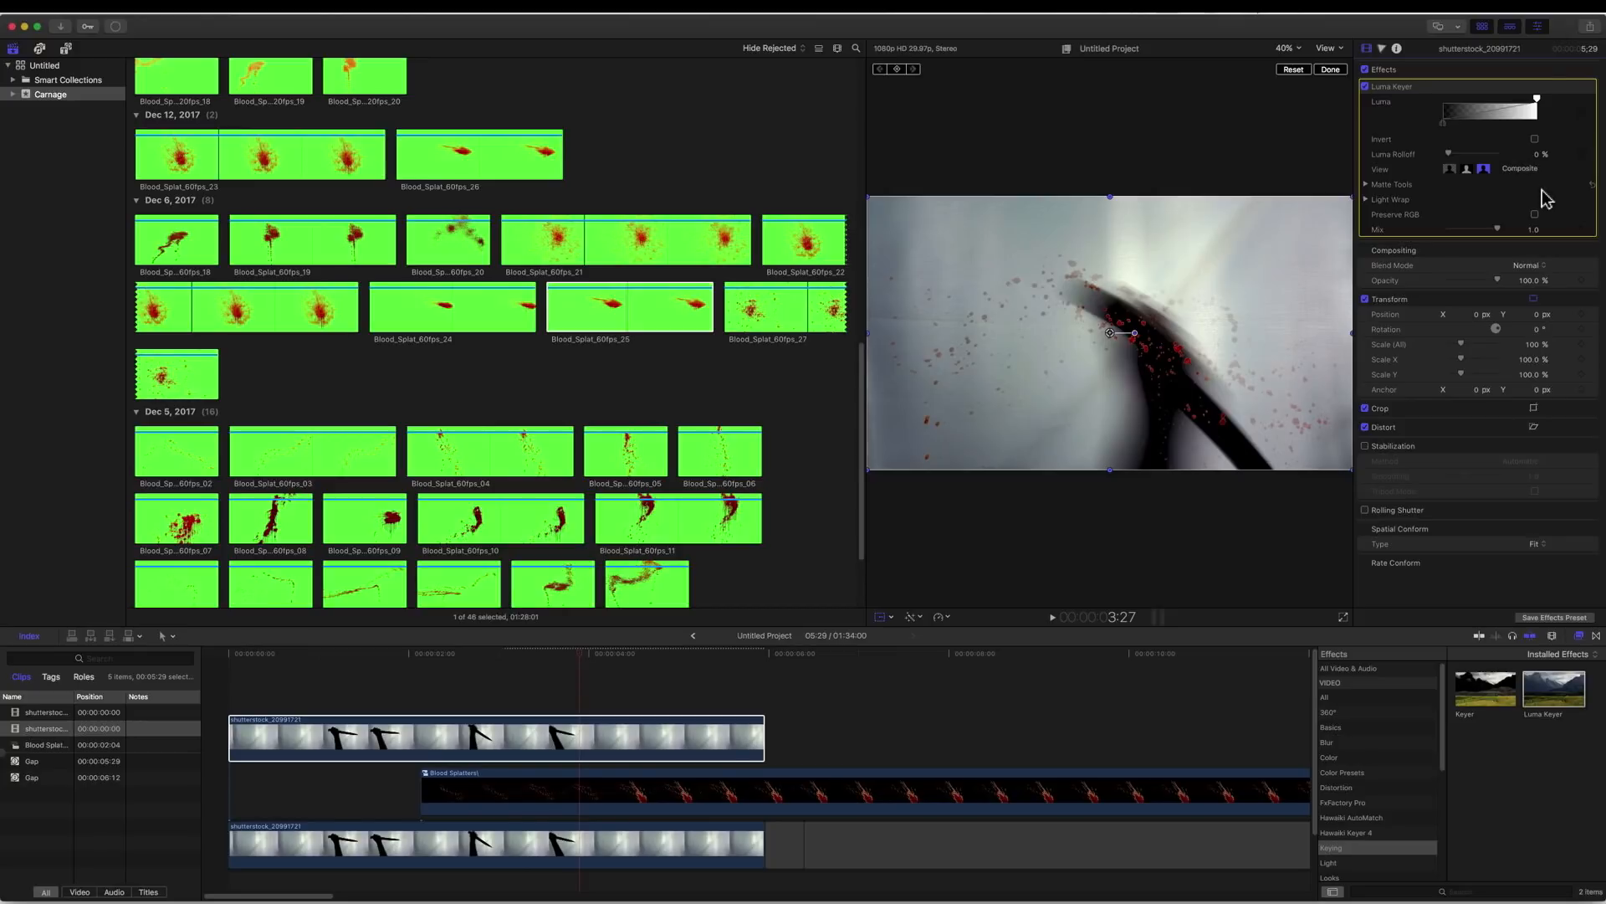
{"action": "left_click", "coordinate": [1536, 140]}
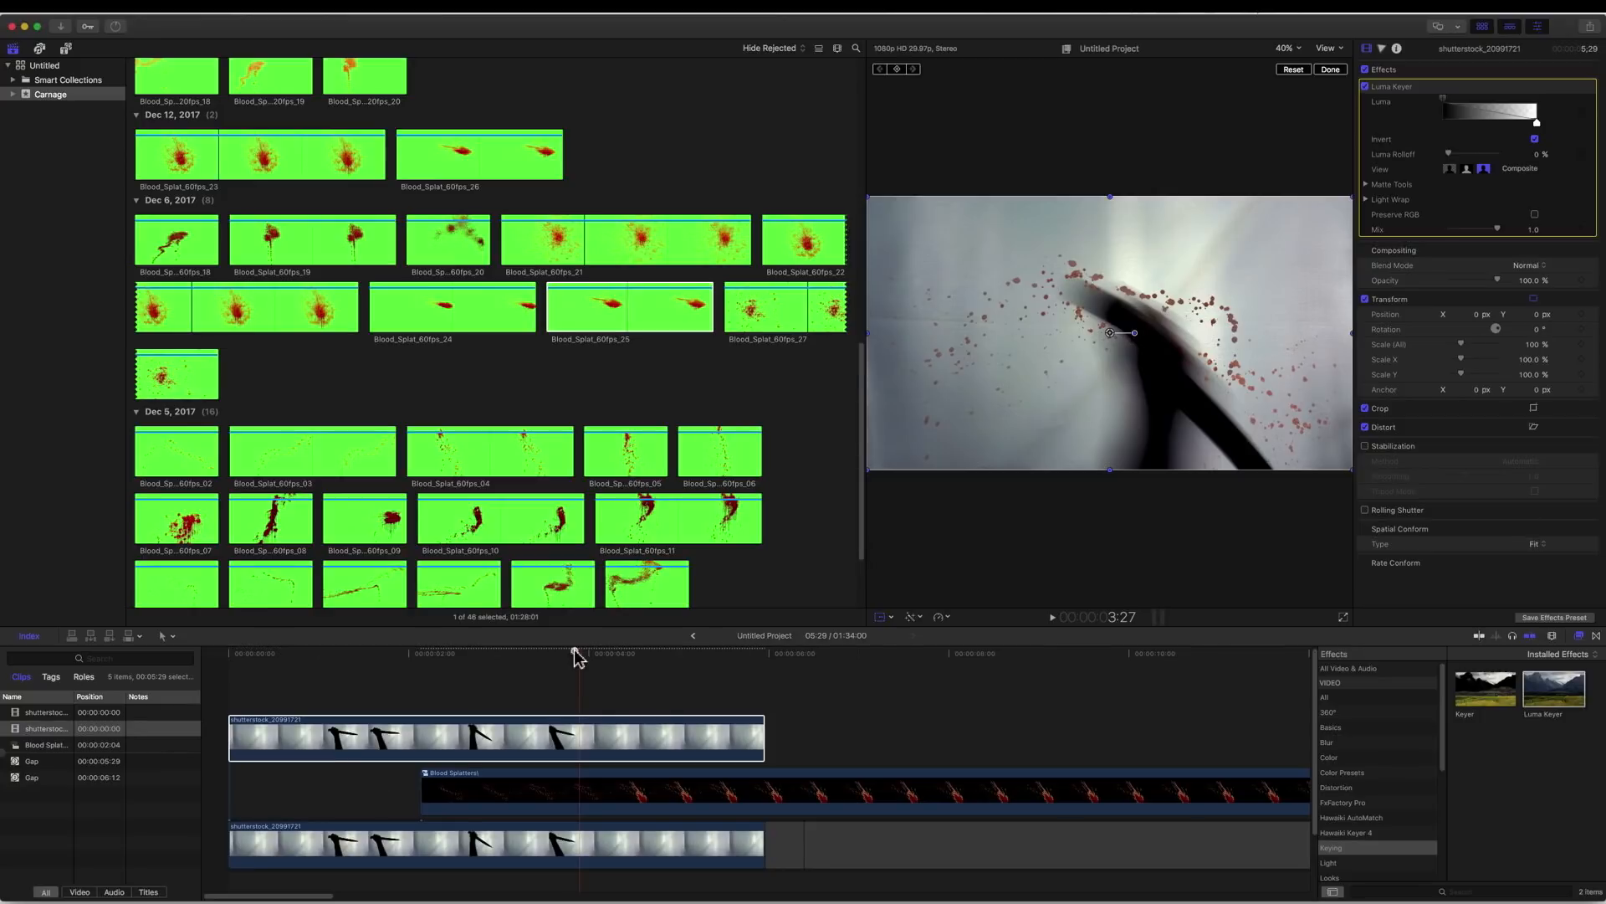
Refine the upper knife clip's Luma Keyer with a Luma Rolloff of 7.04% and a narrower luma range restricted to the dark silhouette, checking playback.
{"action": "mouse_move", "coordinate": [574, 651]}
{"action": "left_mouse_down"}
{"action": "mouse_move", "coordinate": [542, 653]}
{"action": "mouse_move", "coordinate": [556, 656]}
{"action": "left_mouse_up"}
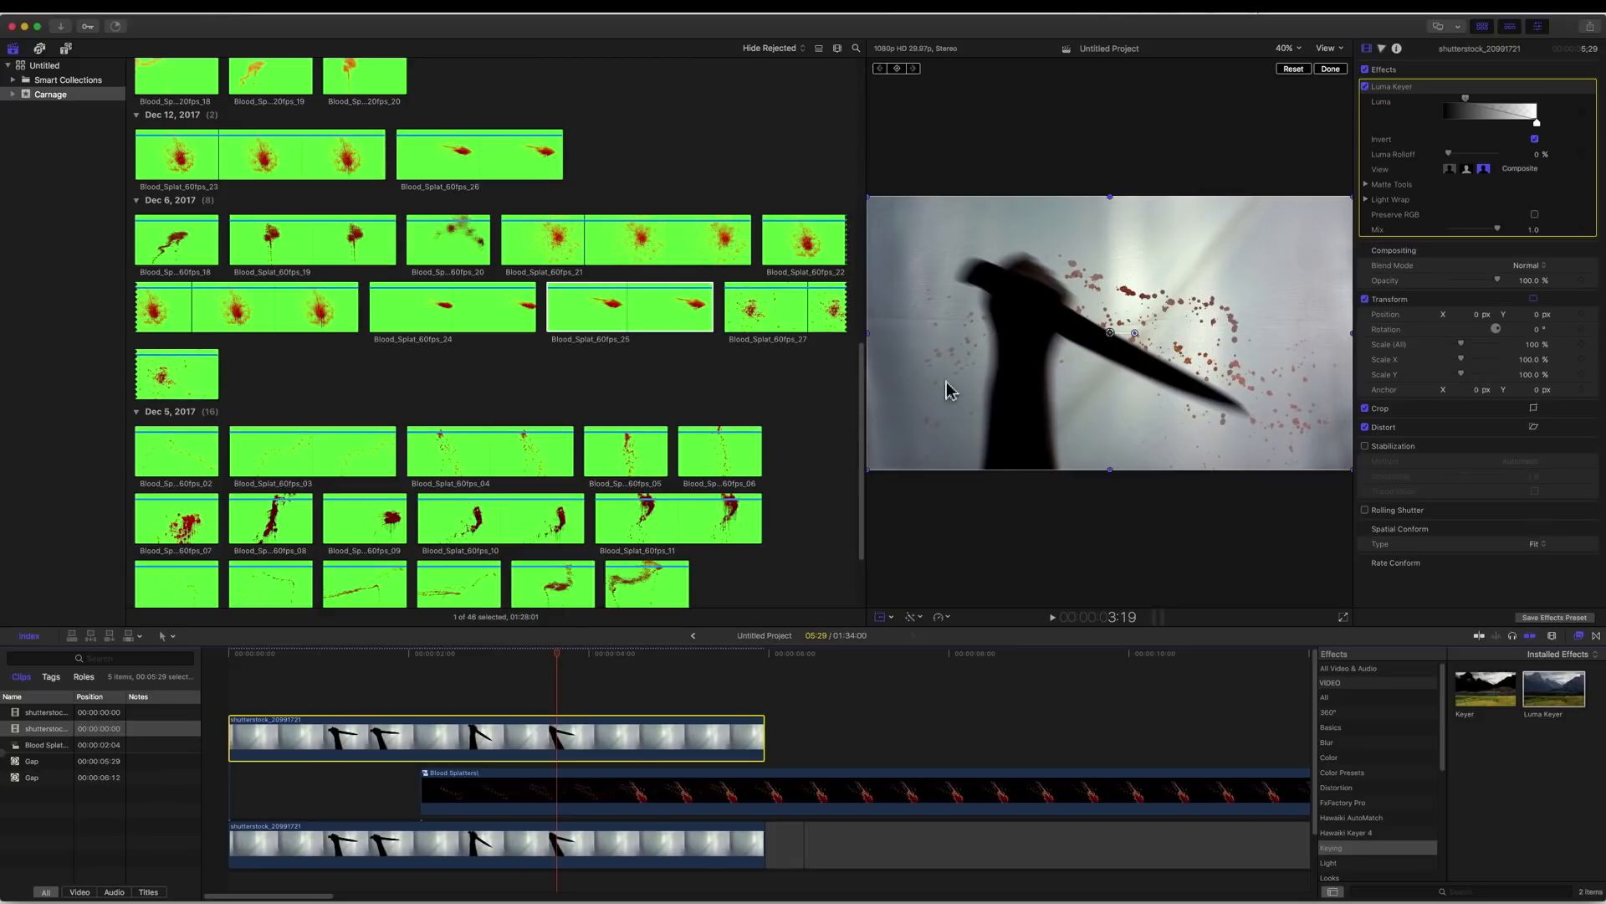
{"action": "left_click_drag", "start_coordinate": [553, 650], "coordinate": [208, 649]}
{"action": "key", "text": "space"}
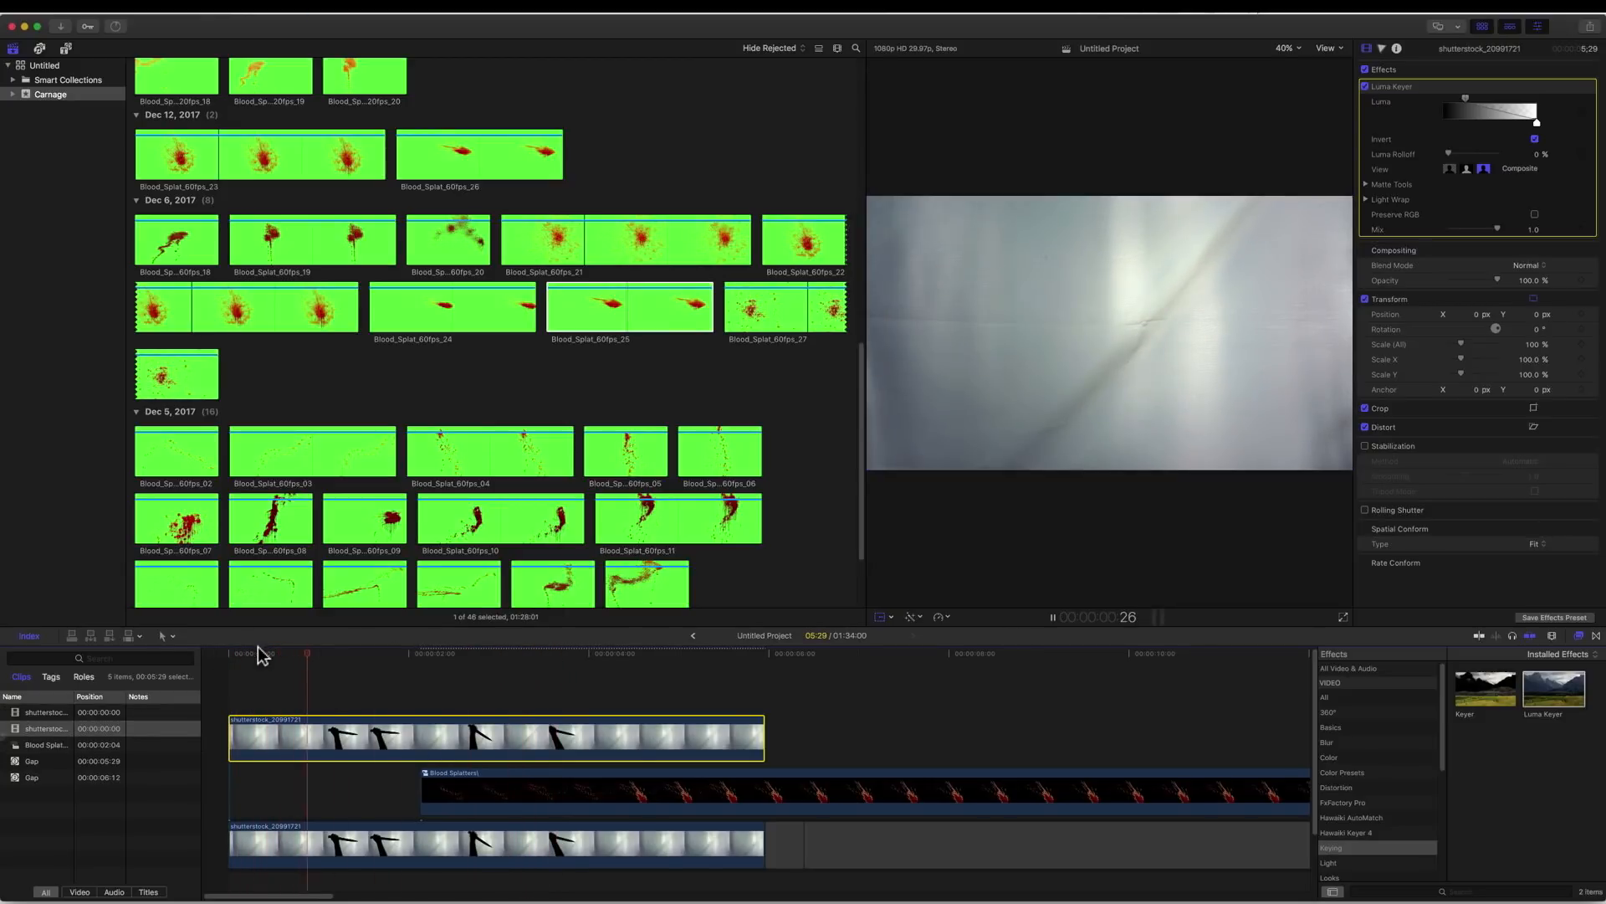
{"action": "key", "text": "space"}
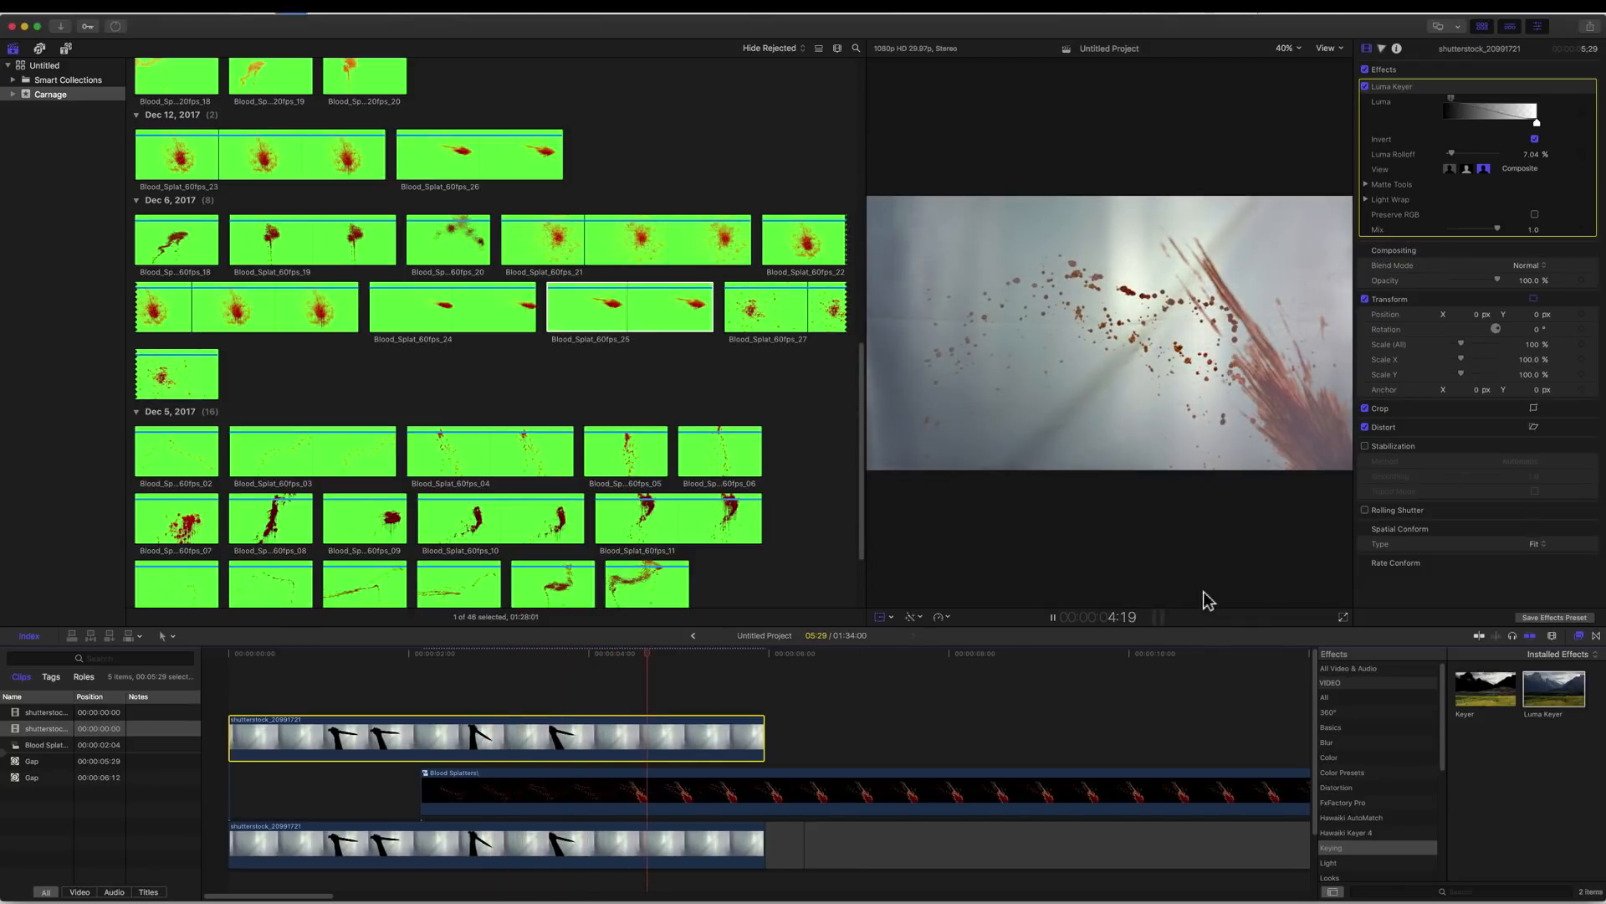
{"action": "key", "text": "space"}
{"action": "left_click", "coordinate": [636, 655]}
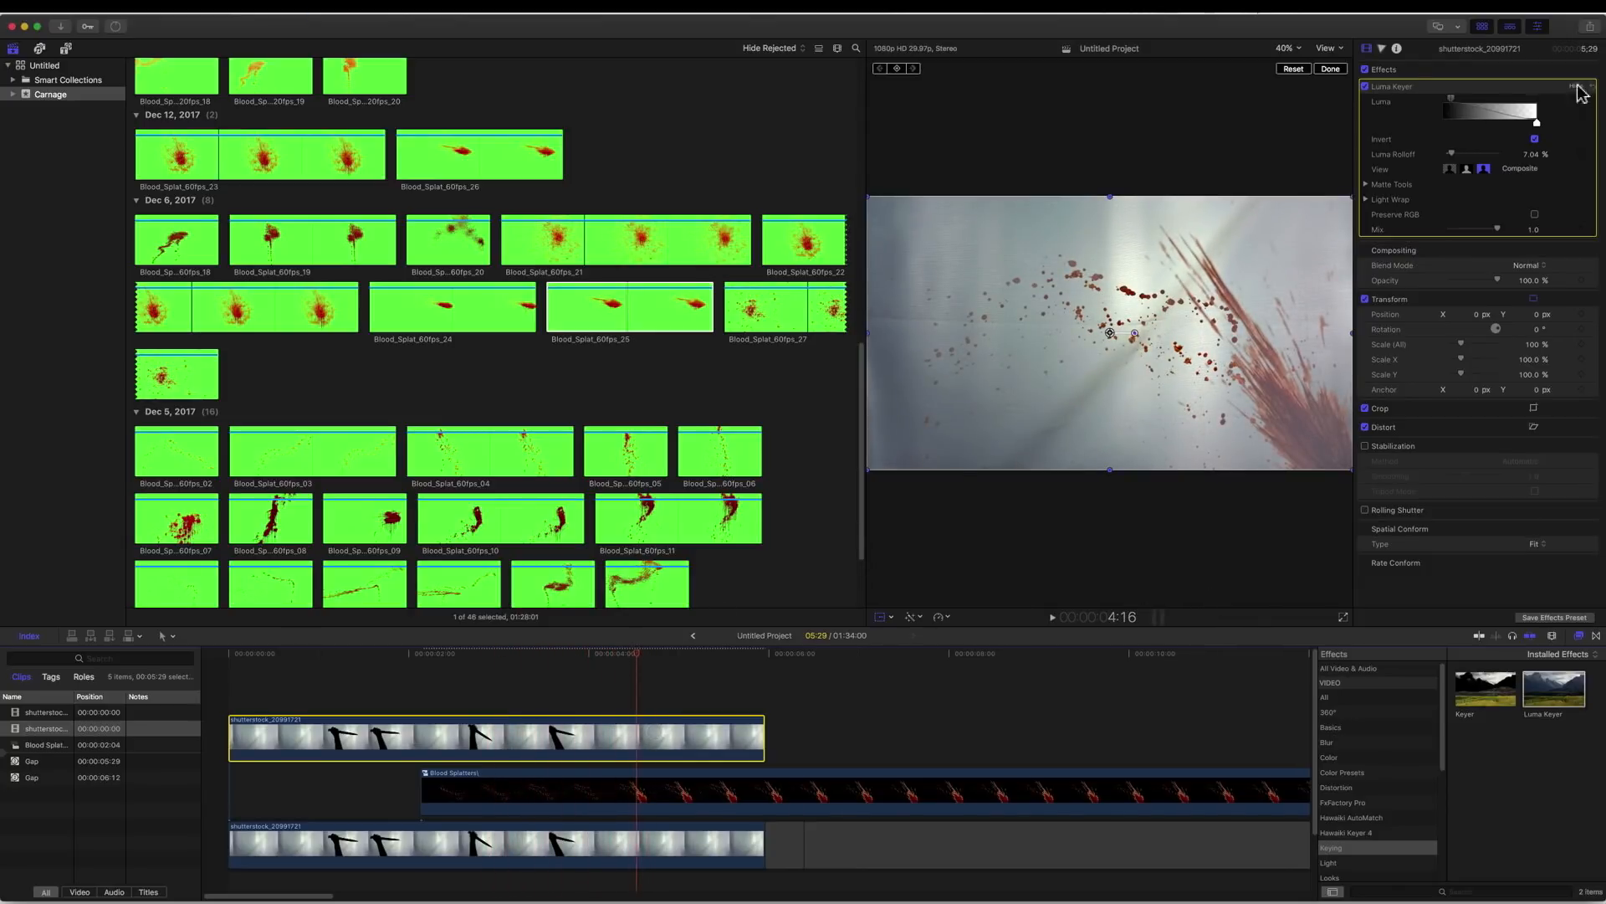
{"action": "left_click_drag", "start_coordinate": [1538, 125], "coordinate": [1481, 128]}
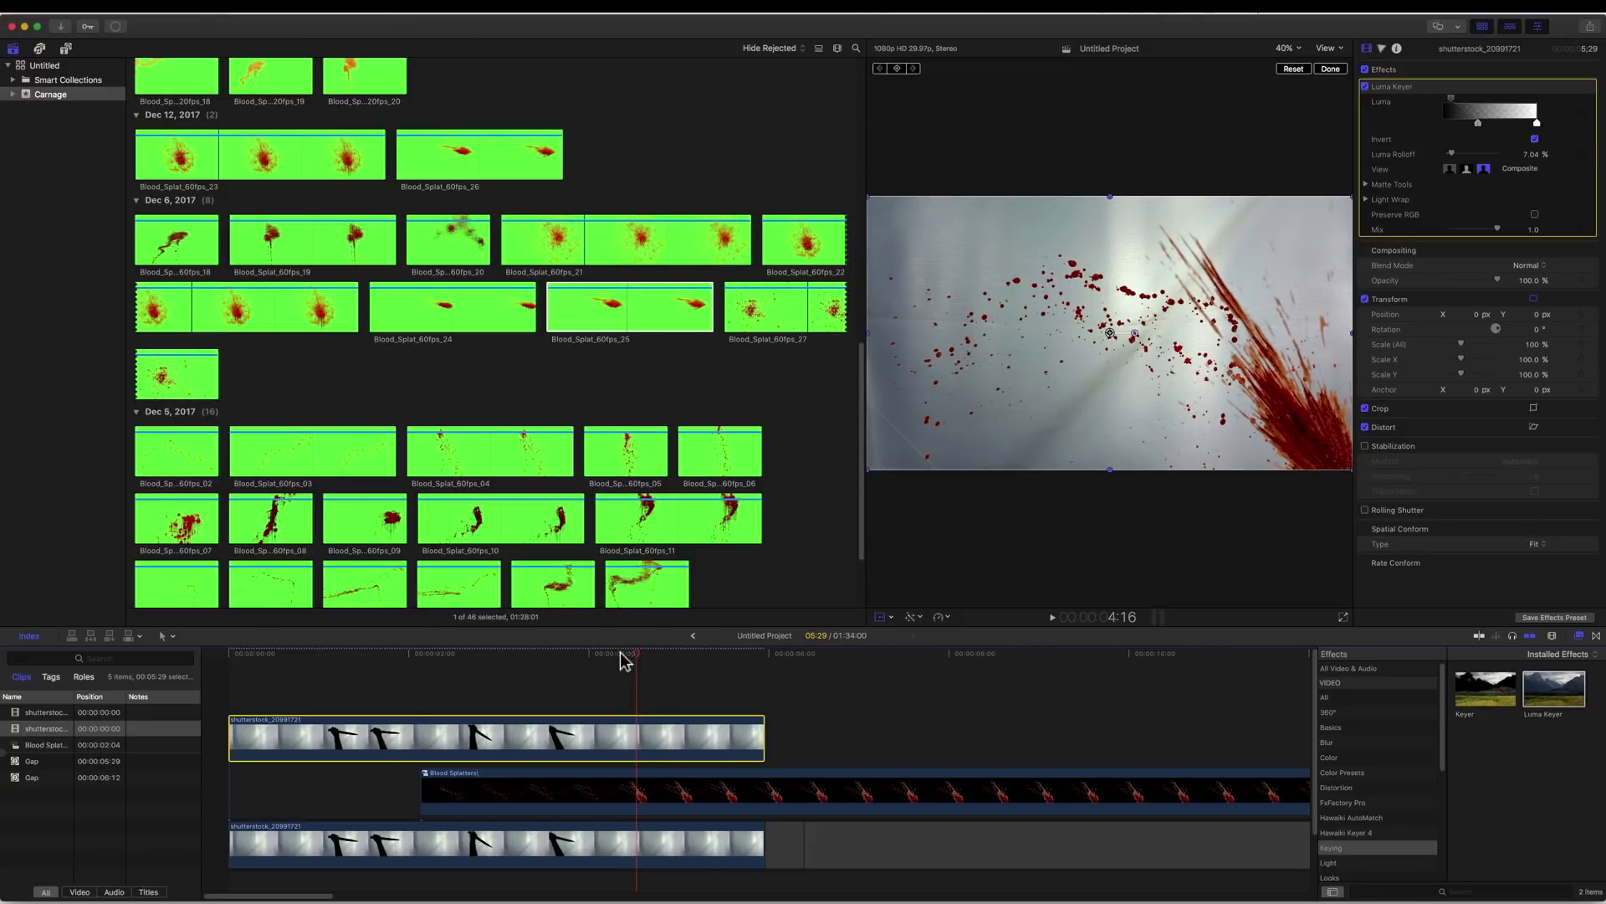
Play the composite from the beginning, and replay it from about 00:00:03:23 to review the blood behind the knife silhouette.
{"action": "key", "text": "Home"}
{"action": "key", "text": "space"}
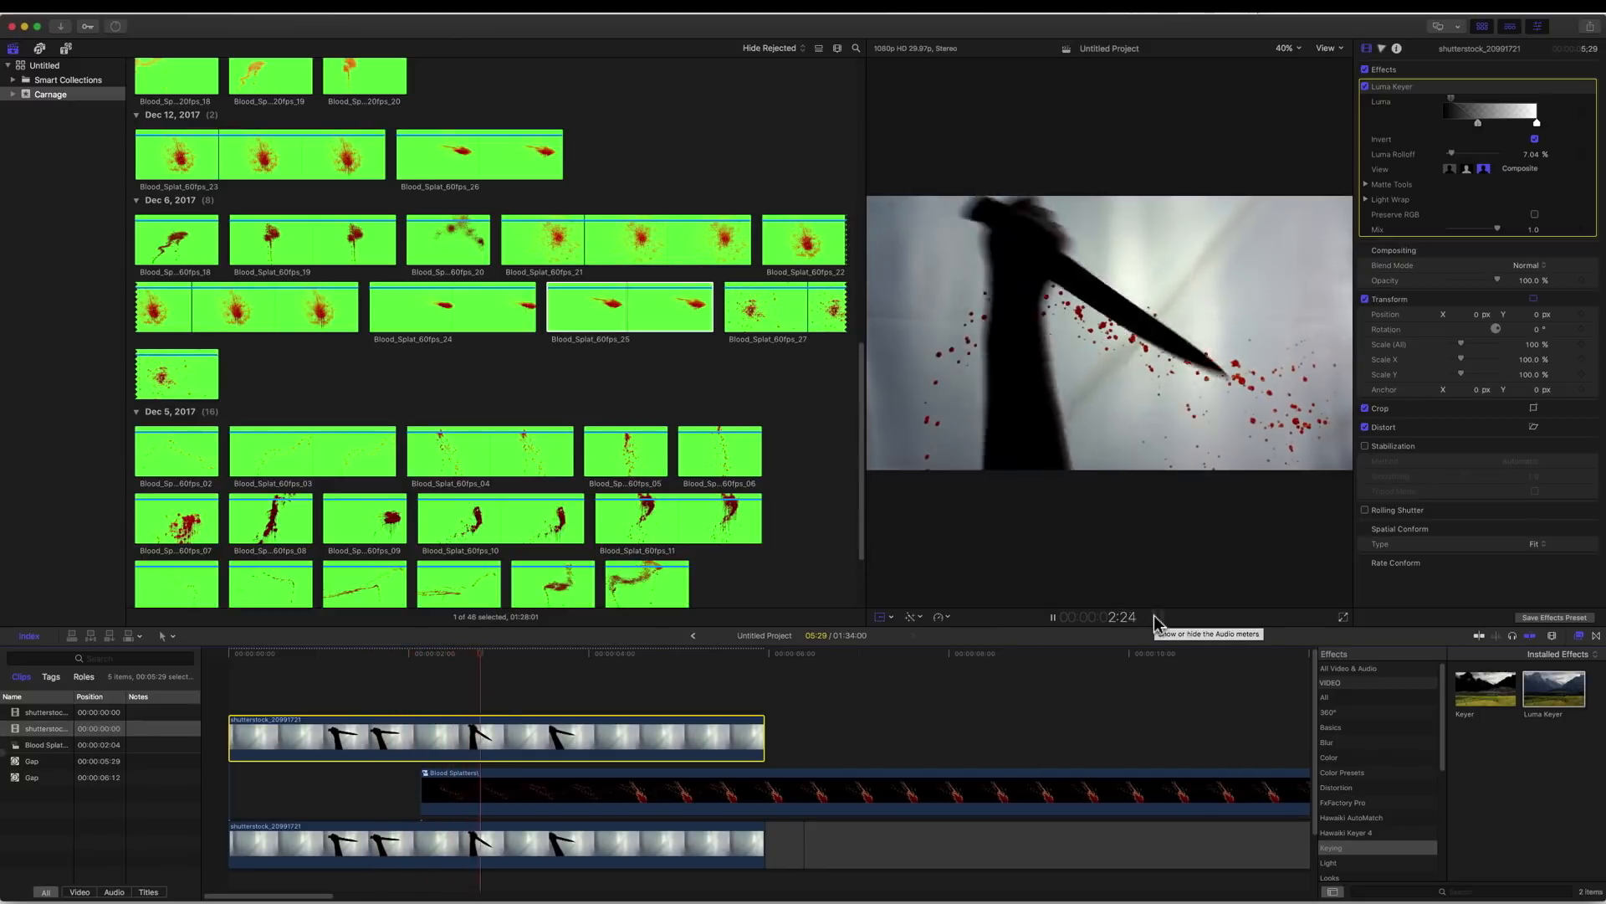
{"action": "key", "text": "space"}
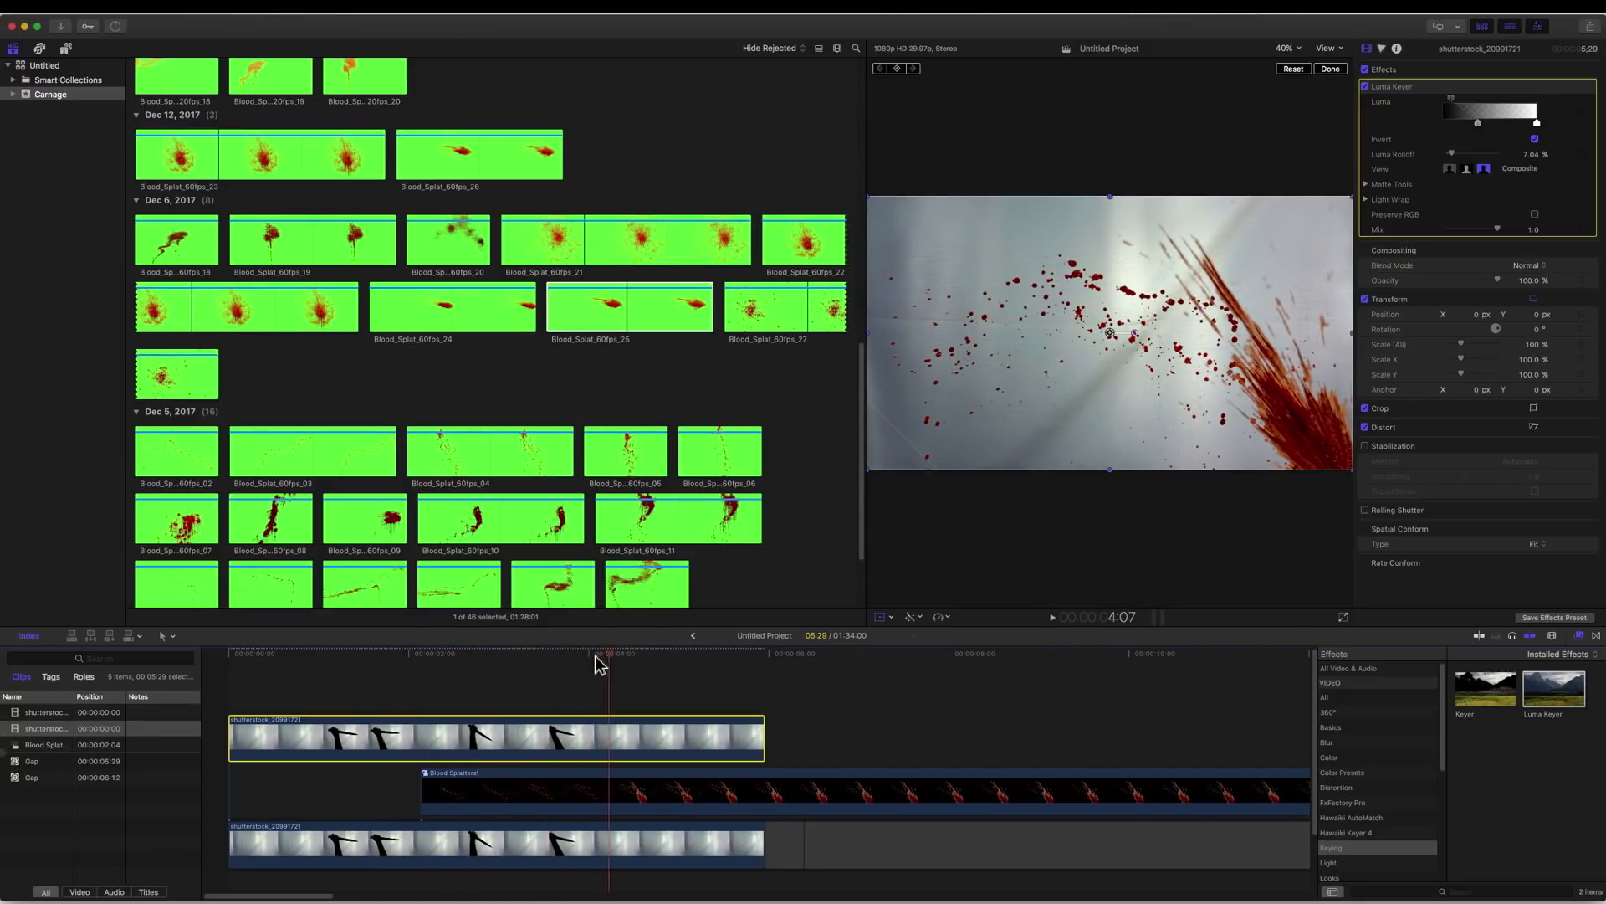
{"action": "left_click_drag", "start_coordinate": [601, 665], "coordinate": [570, 656]}
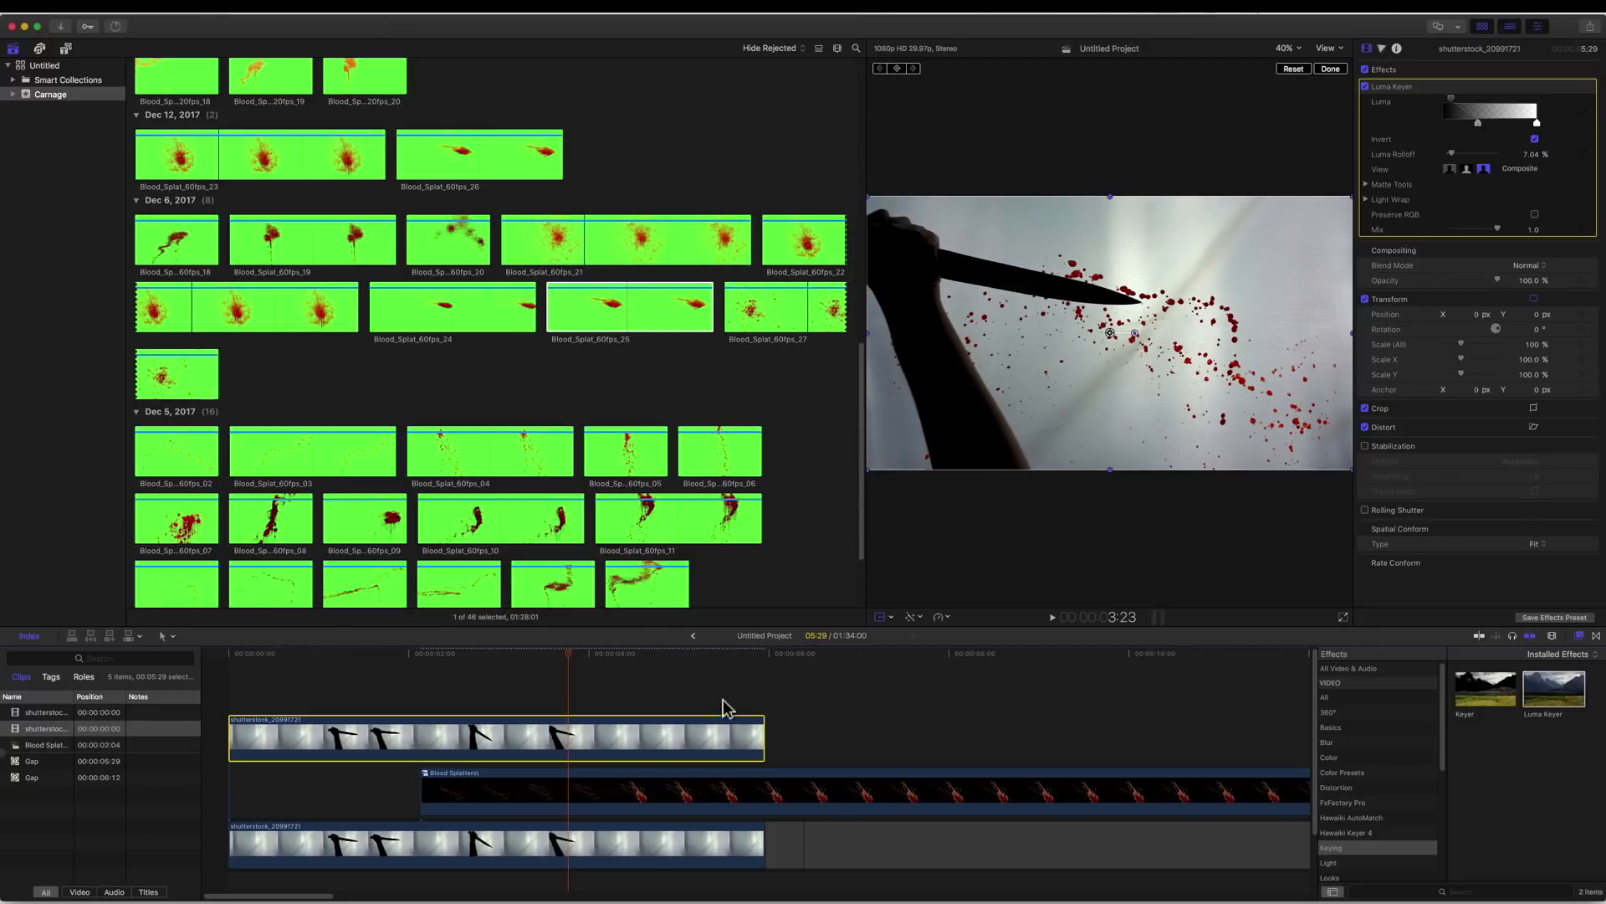
{"action": "key", "text": "space"}
{"action": "key", "text": "space"}
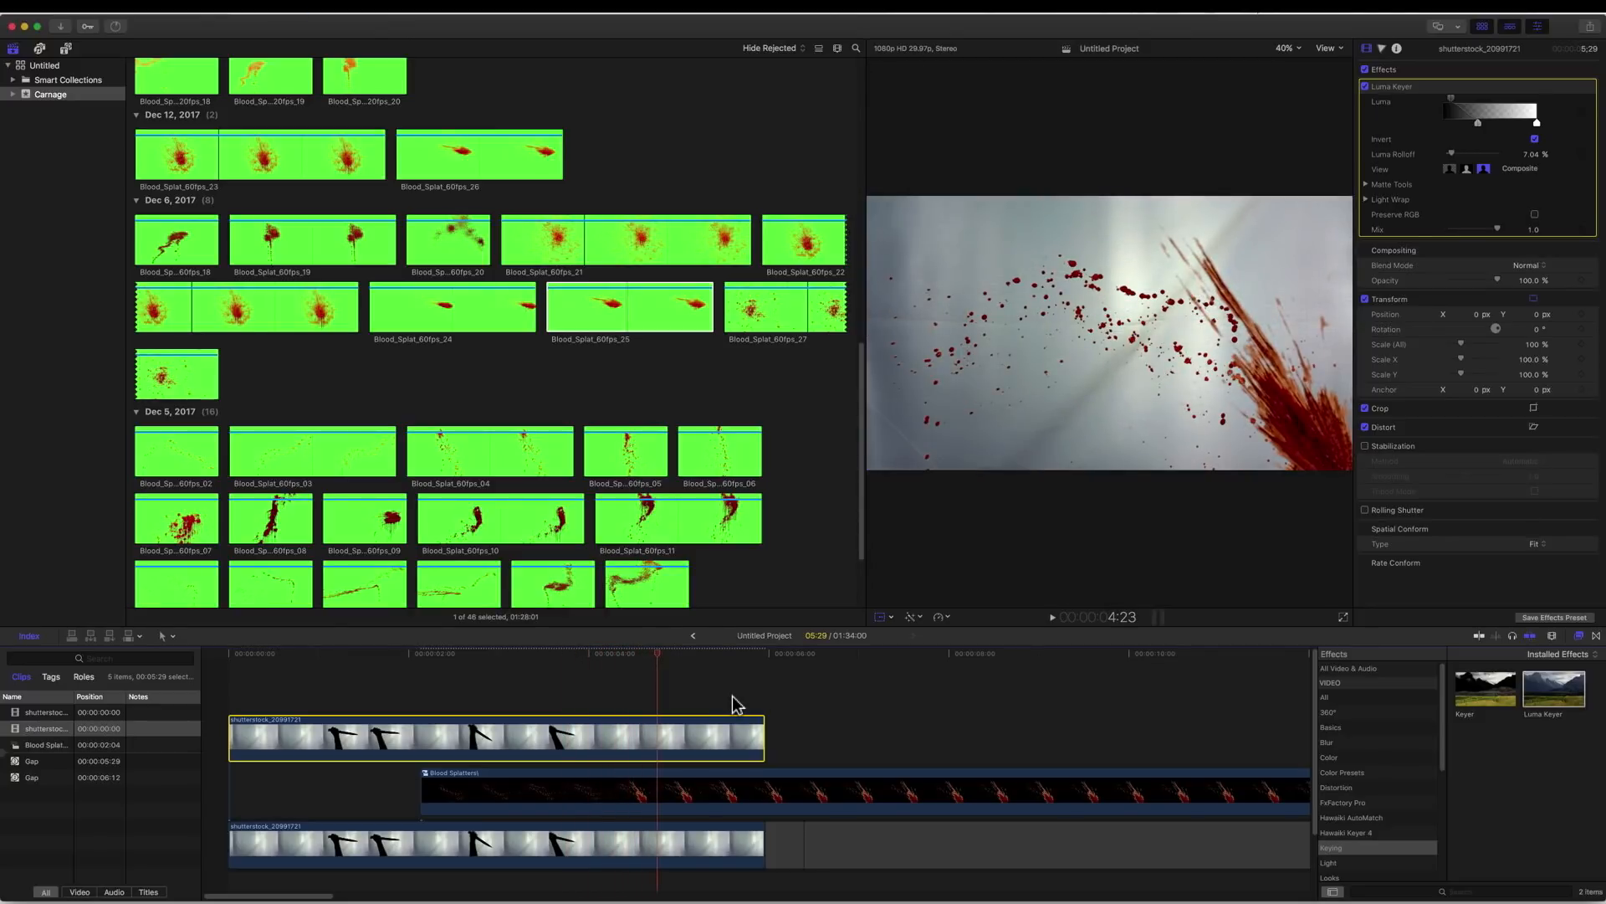